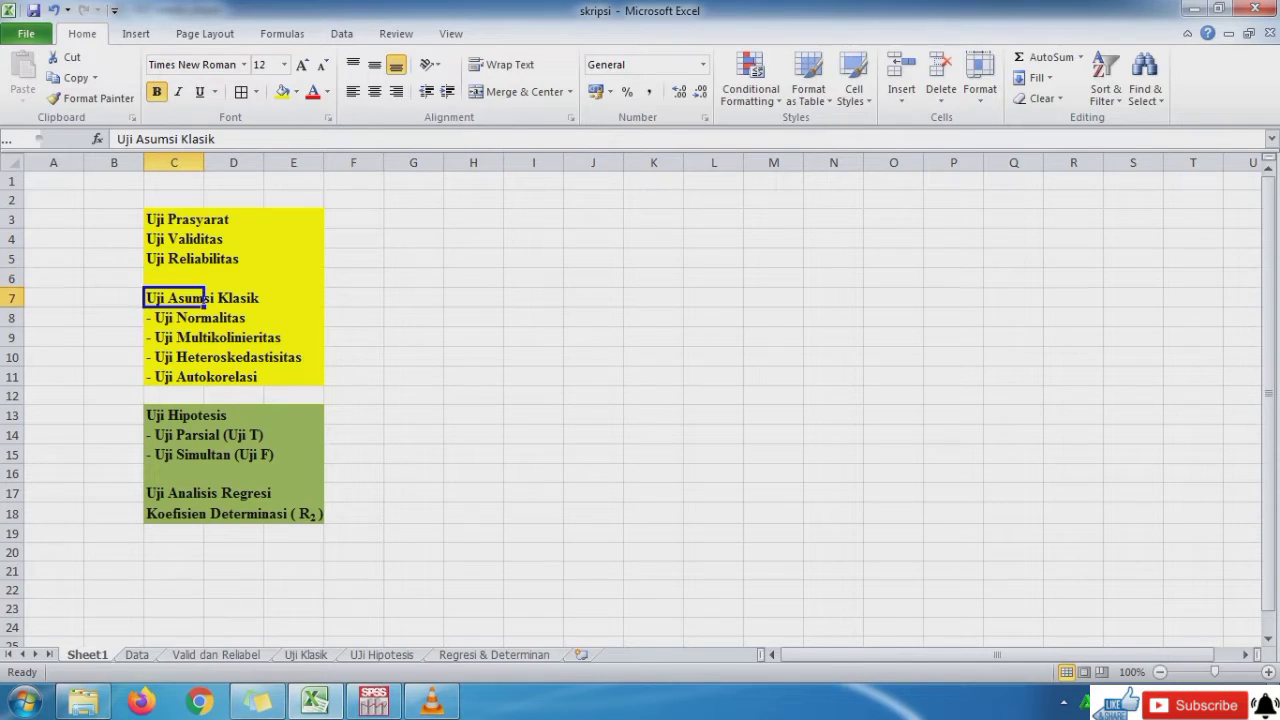
# Review the list of statistical tests on Sheet1, from Uji Asumsi Klasik down to Koefisien Determinasi.
pyautogui.press('Down')
pyautogui.press('Down')
pyautogui.press('Down')
pyautogui.press('Down')
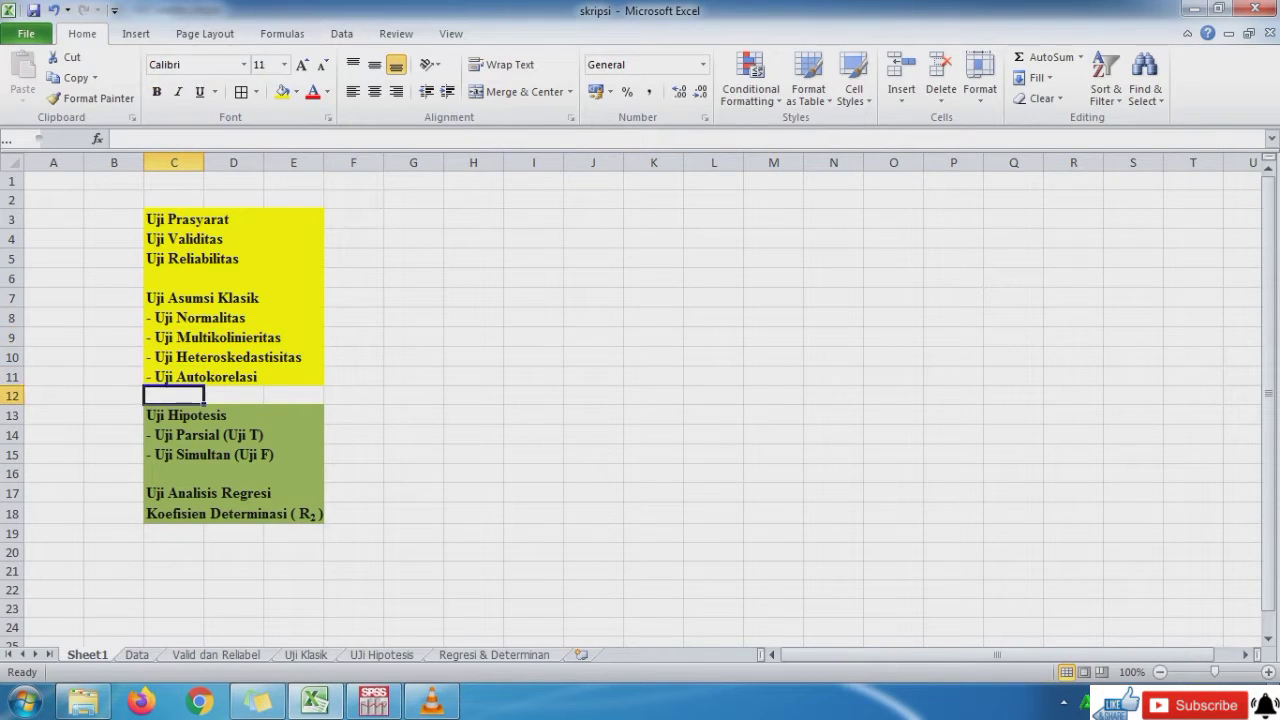
pyautogui.press('Down')
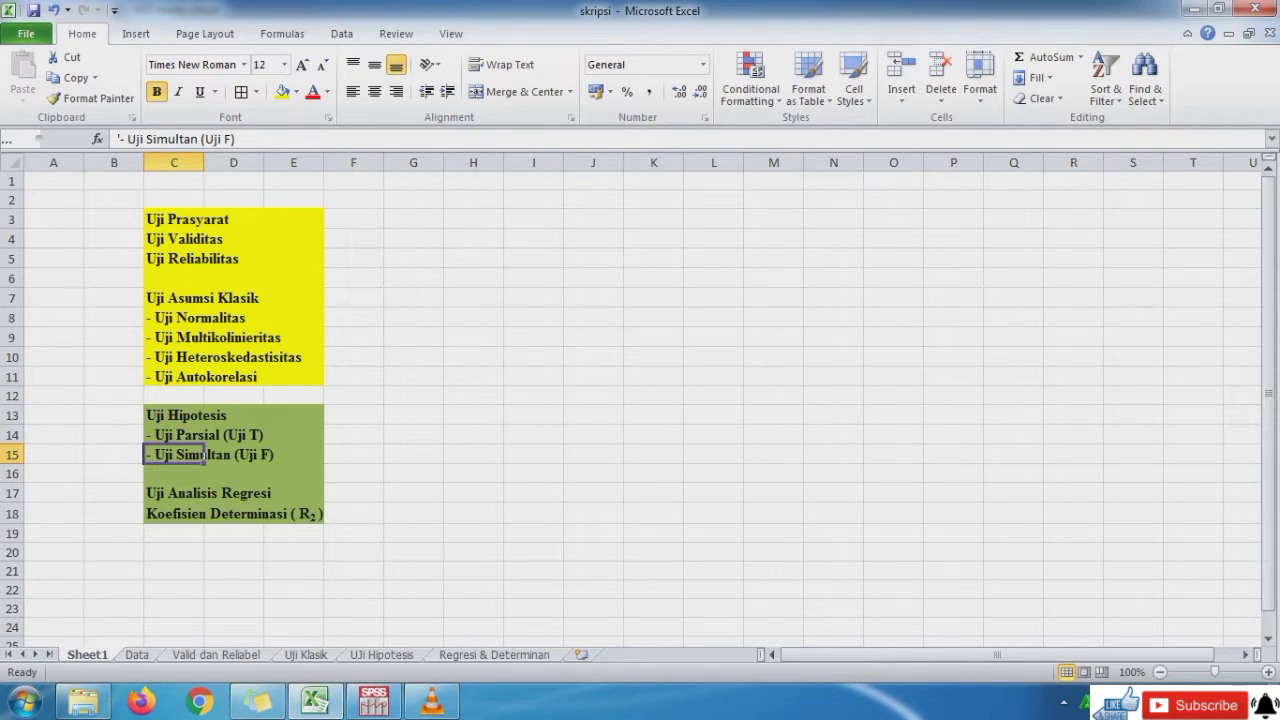
pyautogui.press('Down')
pyautogui.press('Down')
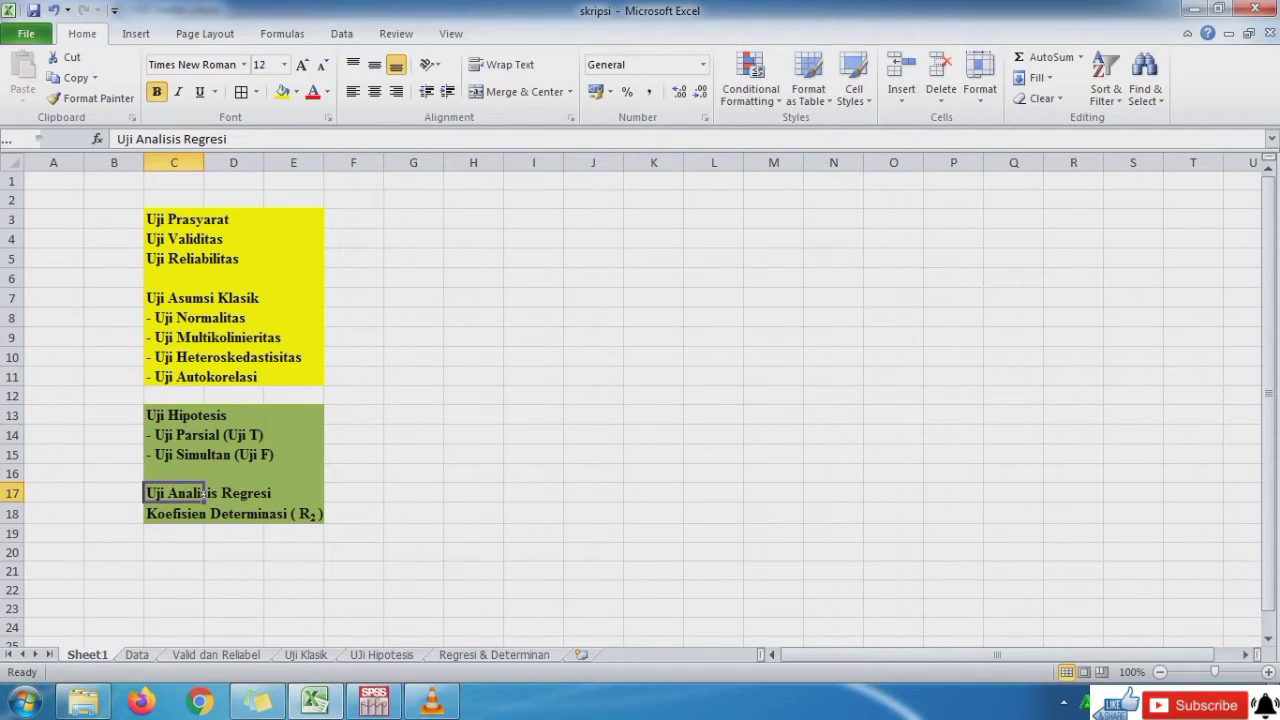
pyautogui.press('Down')
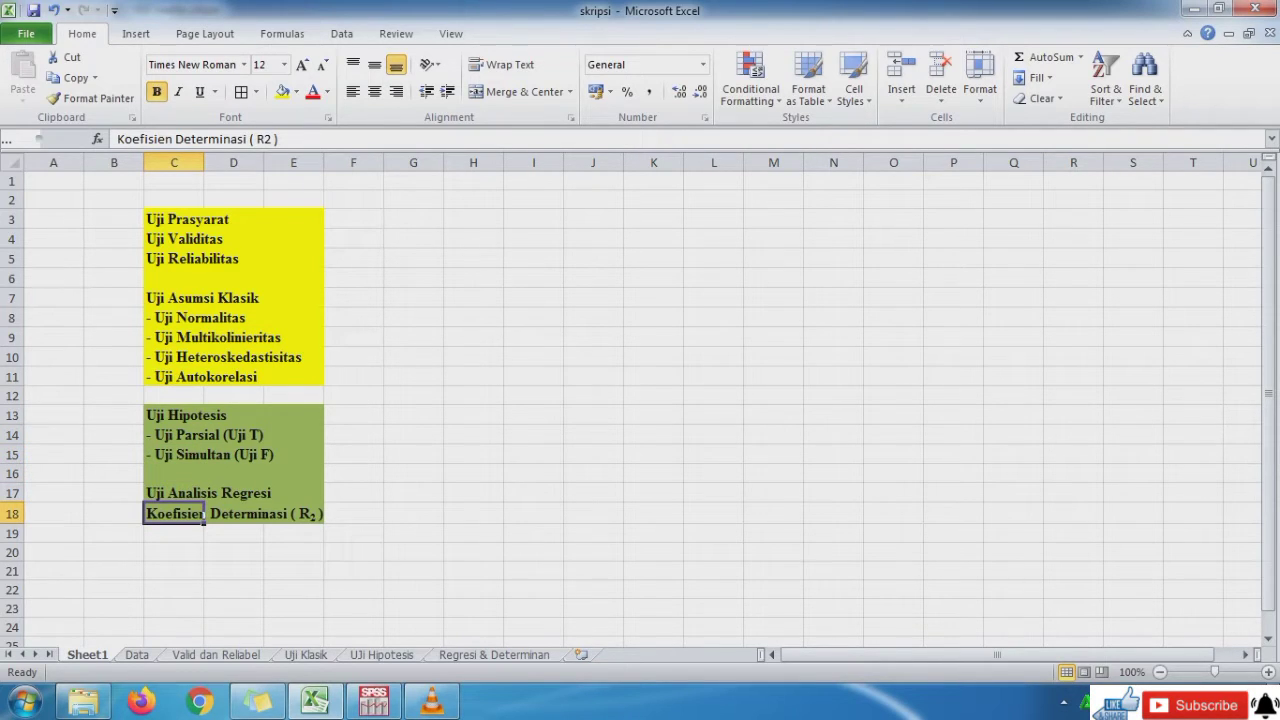
# Open the Data sheet and examine the X1, X2 and Y group headers with their total columns.
pyautogui.click(137, 655)
pyautogui.click(250, 330)
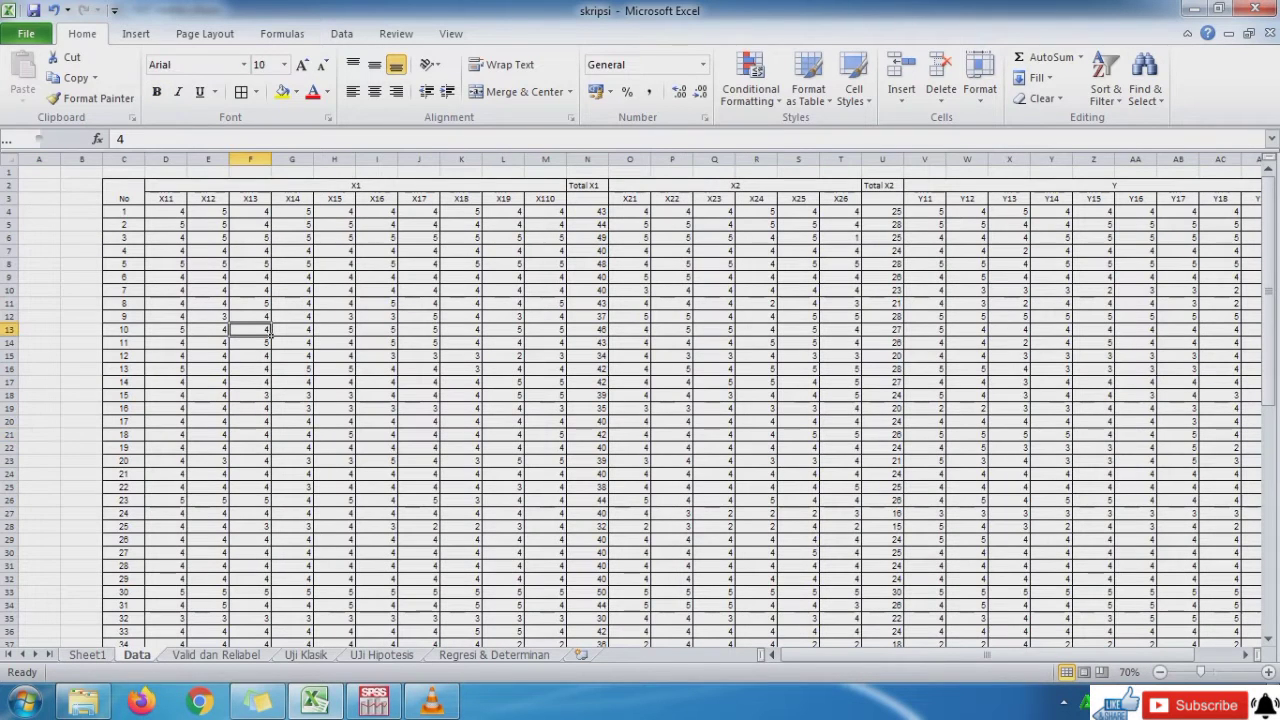
pyautogui.press('Up')
pyautogui.click(564, 188)
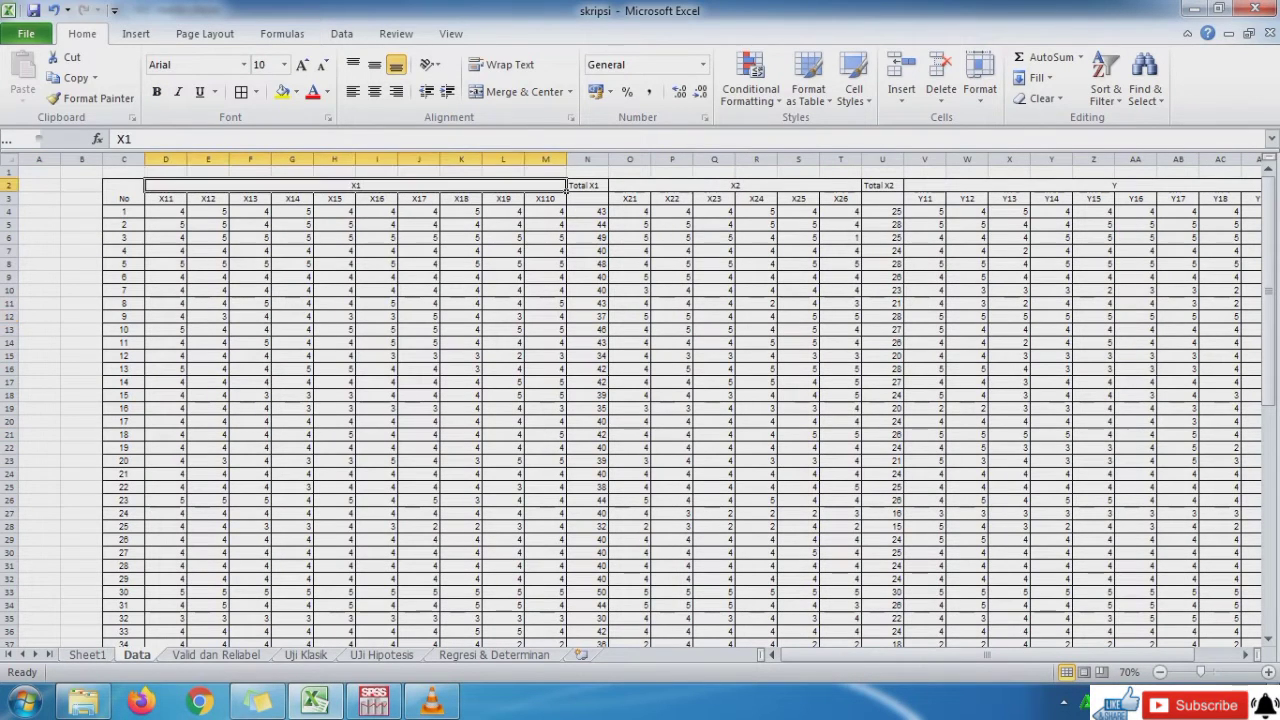
pyautogui.press('Right')
pyautogui.press('Right')
pyautogui.press('Right')
pyautogui.press('Right')
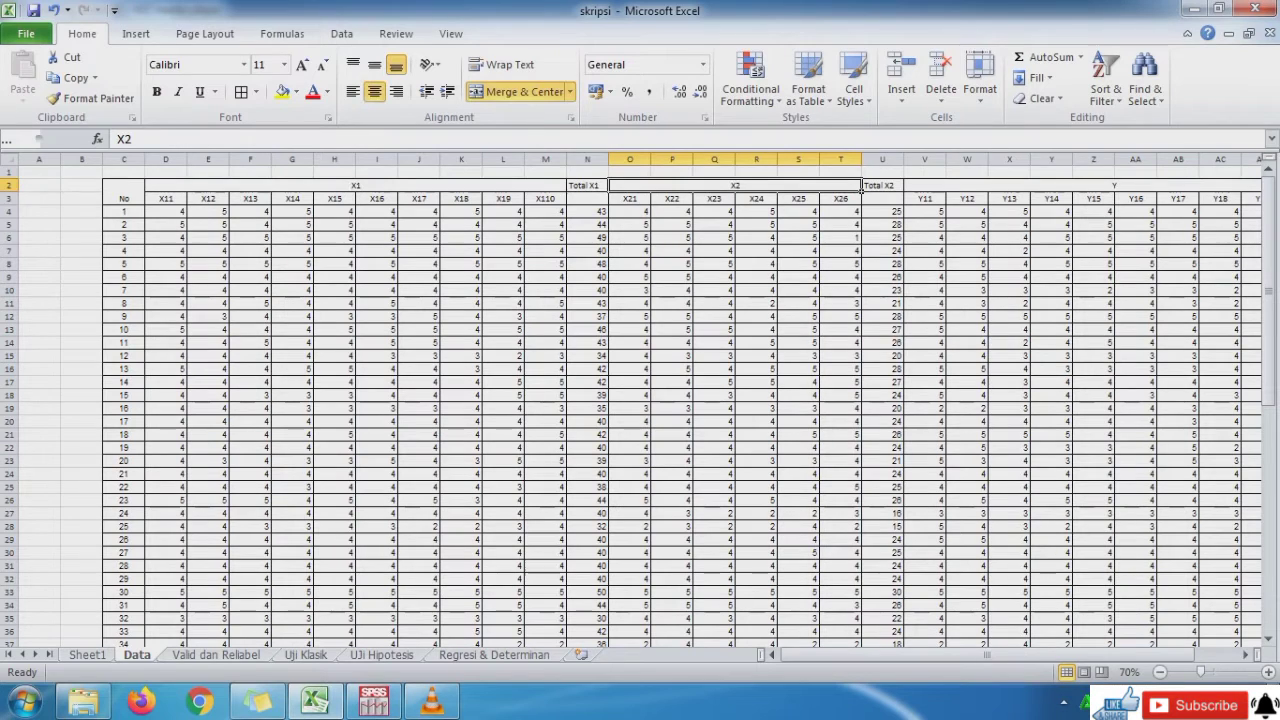
pyautogui.press('Right')
pyautogui.press('Left')
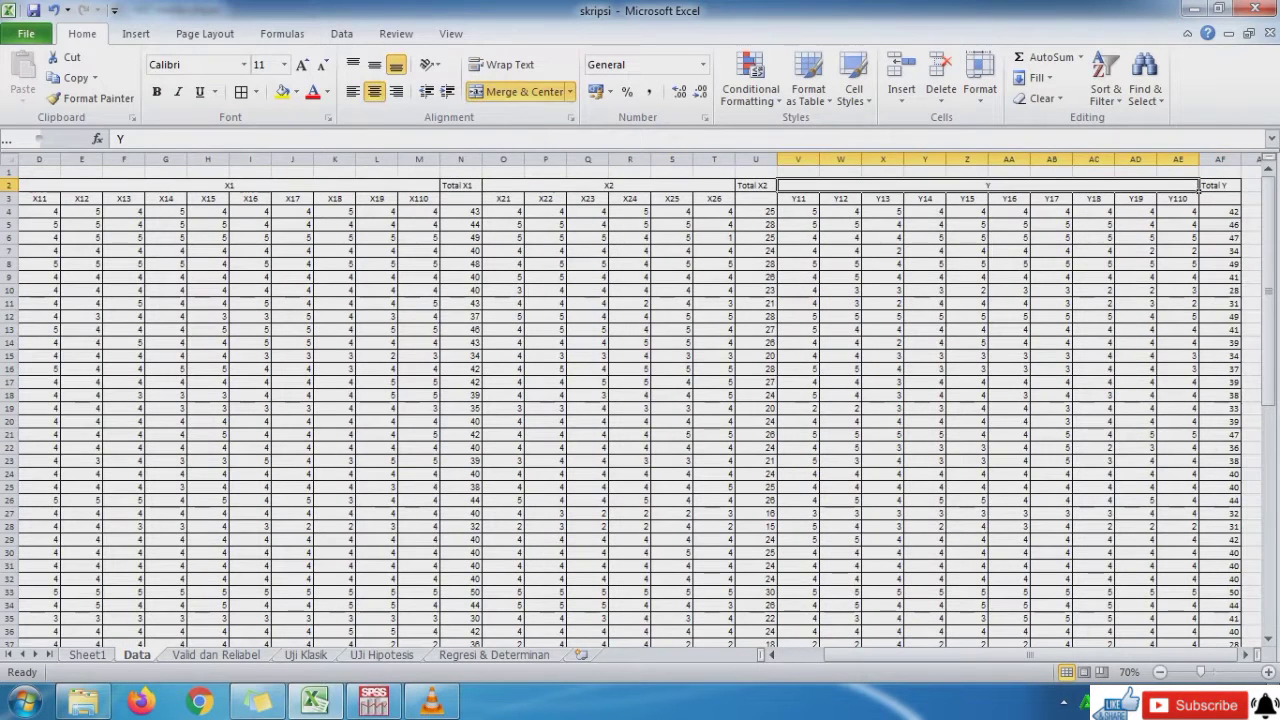
pyautogui.press('Right')
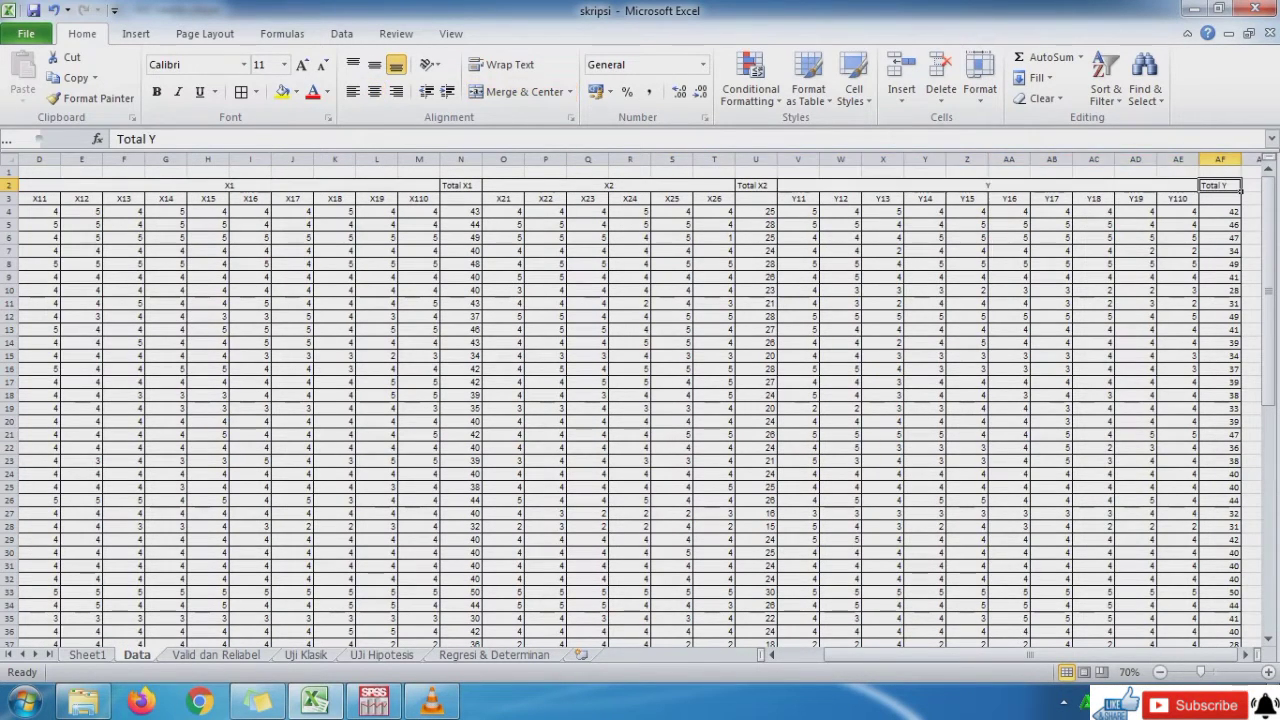
# Examine the item headers back to the No column and the respondent numbers down to the last row.
pyautogui.press('Down')
pyautogui.press('Left')
pyautogui.press('Left')
pyautogui.press('Left')
pyautogui.press('Left')
pyautogui.press('Left')
pyautogui.press('Left')
pyautogui.press('Left')
pyautogui.press('Left')
pyautogui.press('Left')
pyautogui.press('Left')
pyautogui.press('Left')
pyautogui.press('Left')
pyautogui.press('Left')
pyautogui.press('Left')
pyautogui.press('Left')
pyautogui.press('Left')
pyautogui.press('Left')
pyautogui.press('Left')
pyautogui.press('Left')
pyautogui.press('Left')
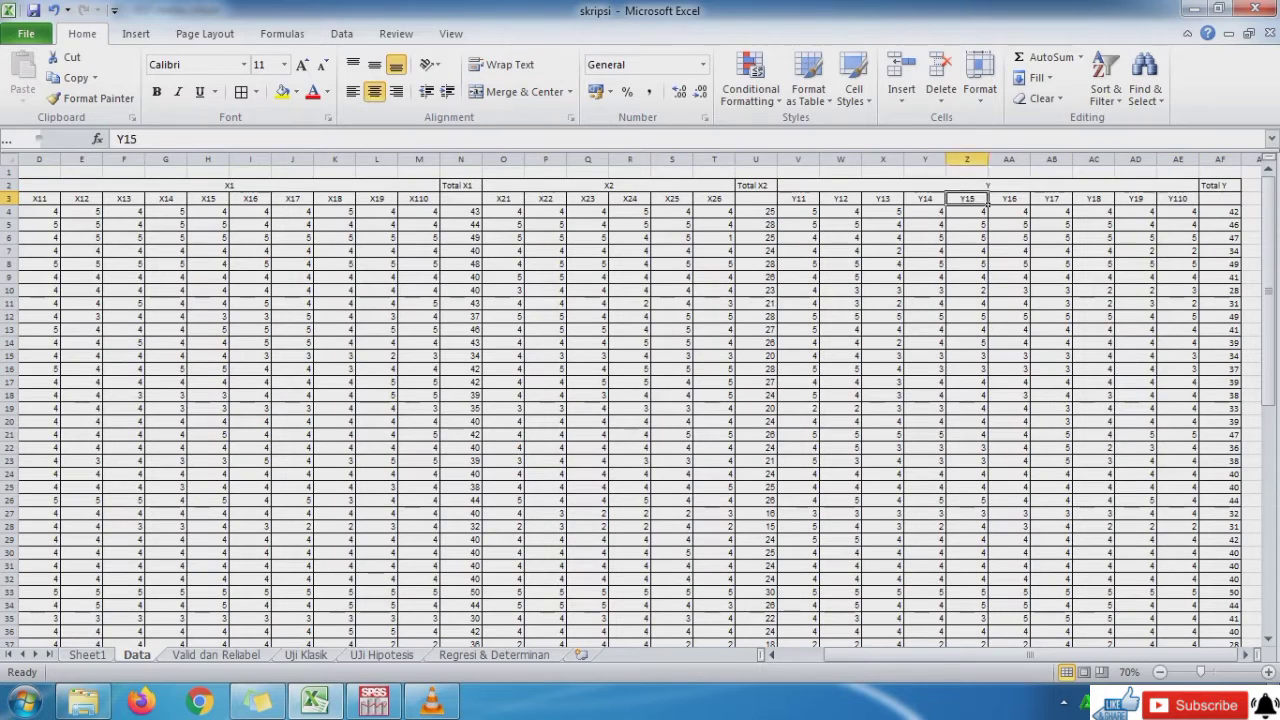
pyautogui.press('Left')
pyautogui.press('Left')
pyautogui.press('Left')
pyautogui.press('Left')
pyautogui.press('Left')
pyautogui.press('Left')
pyautogui.press('Left')
pyautogui.press('Left')
pyautogui.press('Left')
pyautogui.press('Right')
pyautogui.press('Down')
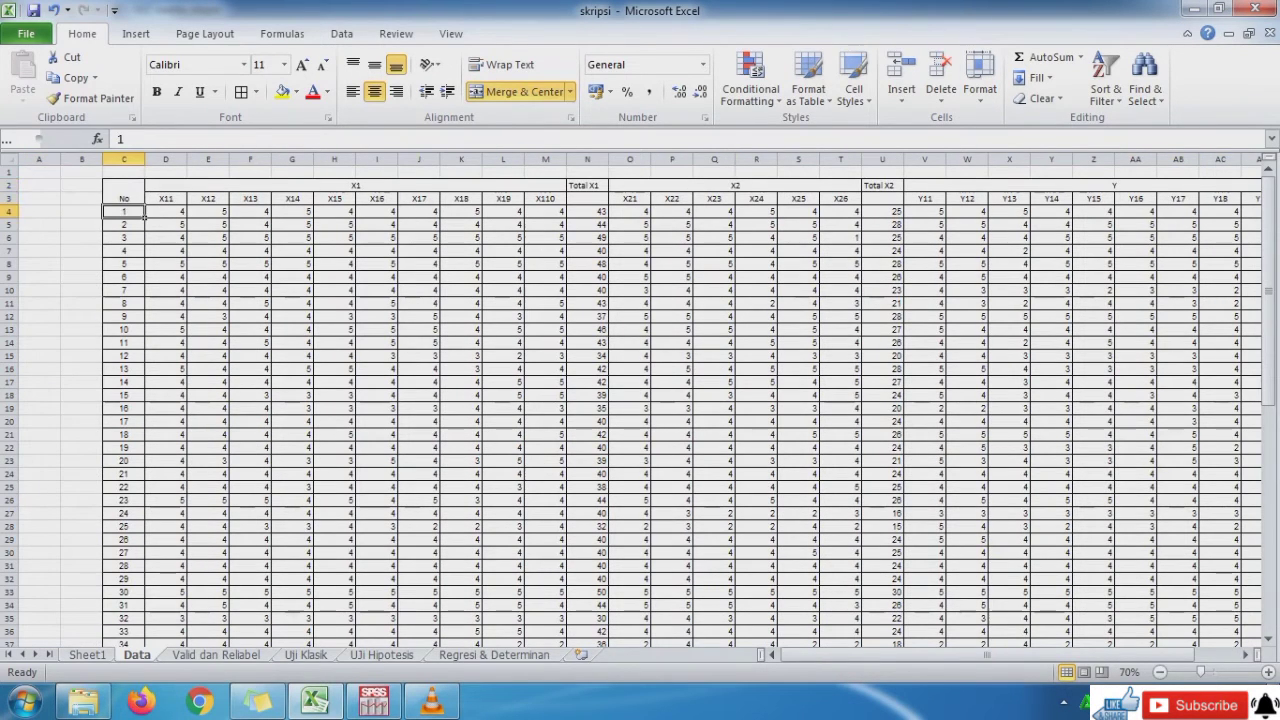
pyautogui.hotkey('ctrl', 'Down')
pyautogui.press('Up')
pyautogui.press('Down')
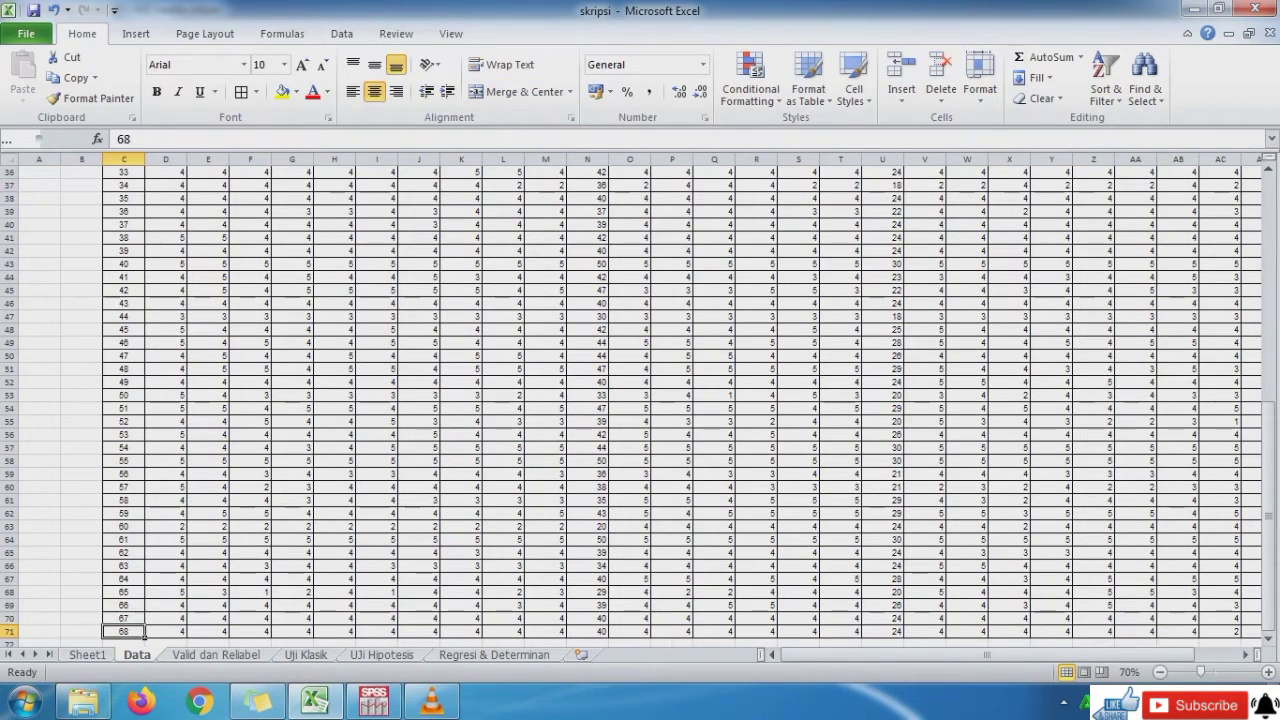
# Switch to the SPSS Data Editor and review the first case's variables from X11 through Total_Y.
pyautogui.click(373, 701)
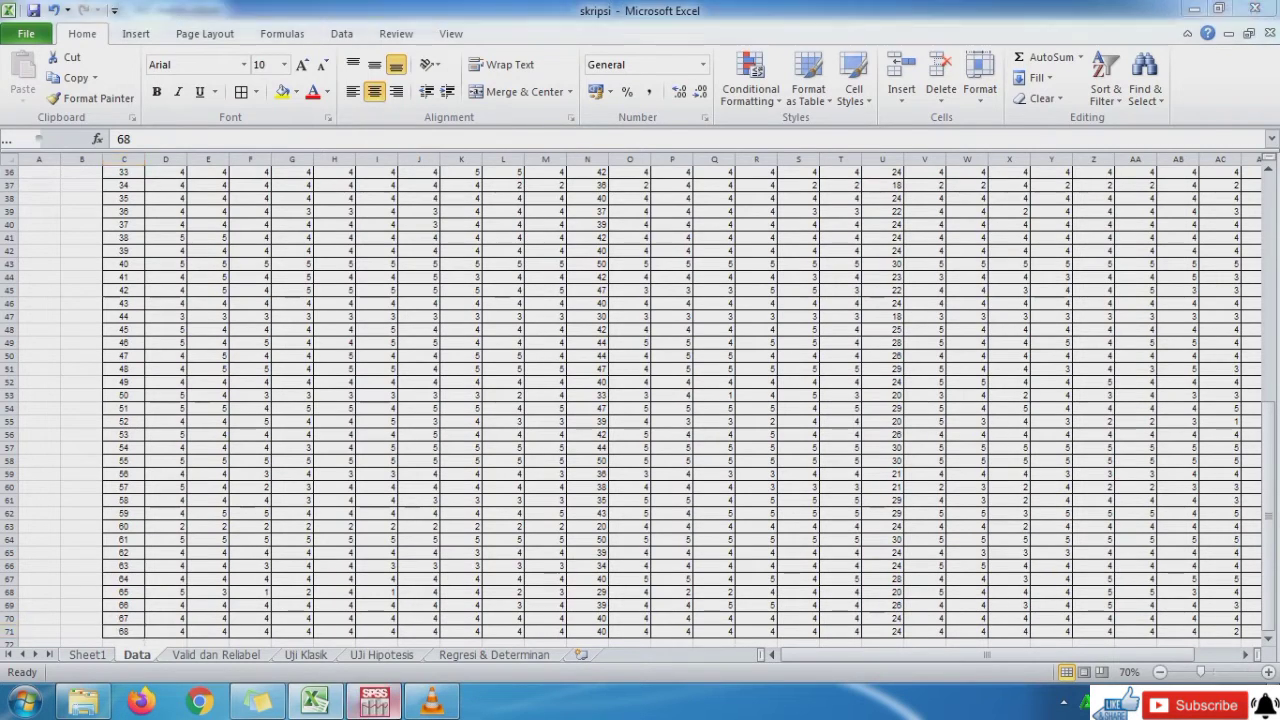
pyautogui.press('Up')
pyautogui.press('Up')
pyautogui.press('Up')
pyautogui.press('Up')
pyautogui.press('Right')
pyautogui.press('Right')
pyautogui.press('Right')
pyautogui.press('Right')
pyautogui.press('Right')
pyautogui.press('Right')
pyautogui.press('Right')
pyautogui.press('Right')
pyautogui.press('Right')
pyautogui.press('Right')
pyautogui.press('Right')
pyautogui.press('Right')
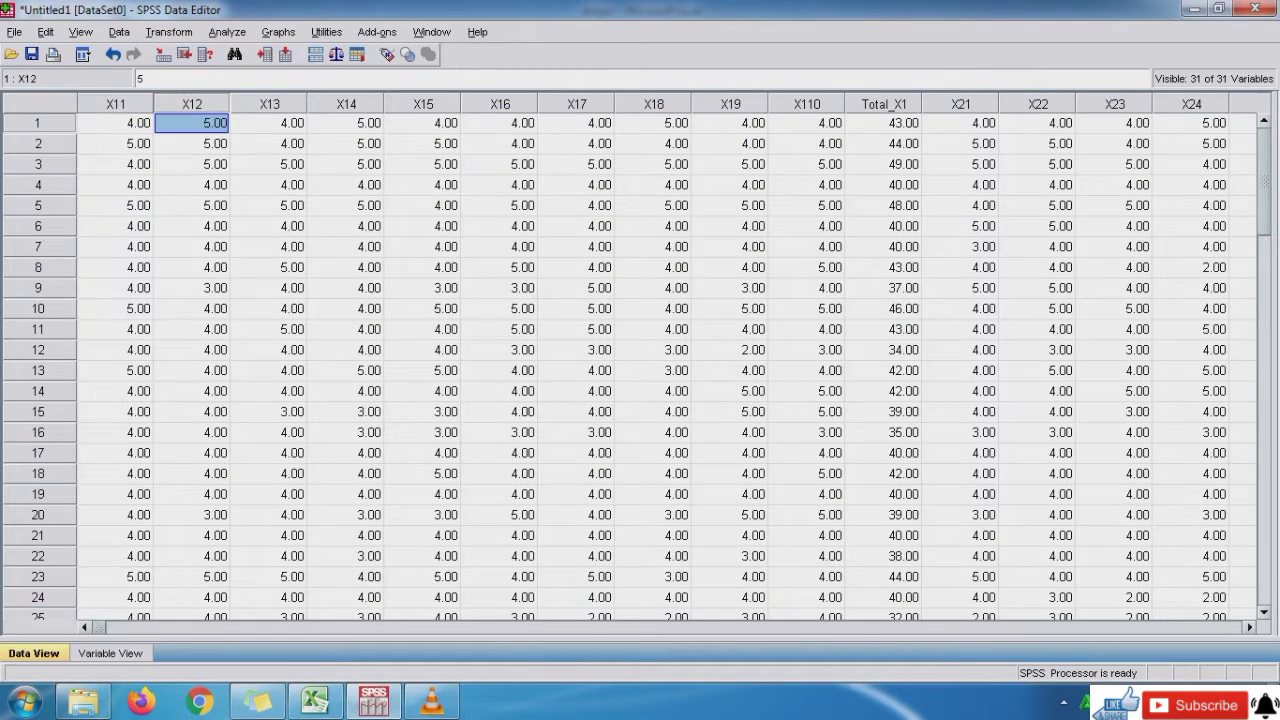
pyautogui.press('Left')
pyautogui.press('Left')
pyautogui.press('Left')
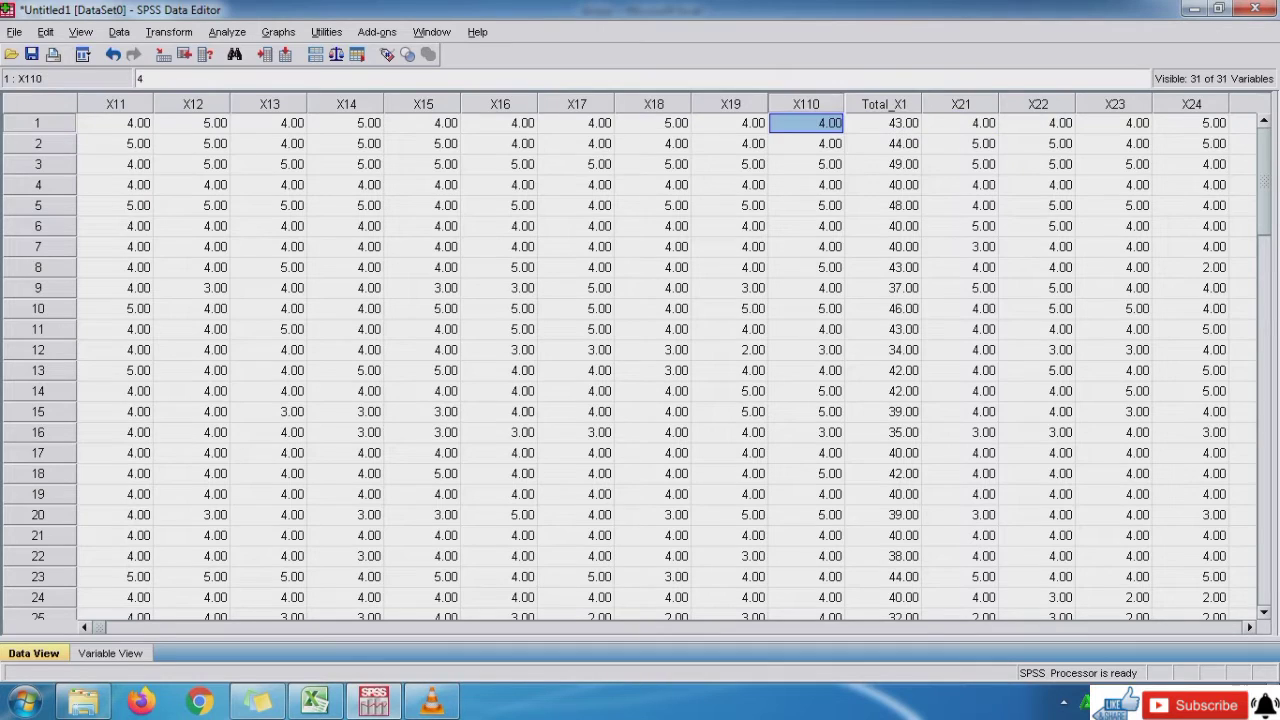
pyautogui.press('Right')
pyautogui.press('Right')
pyautogui.press('Right')
pyautogui.press('Right')
pyautogui.press('Right')
pyautogui.press('Right')
pyautogui.press('Right')
pyautogui.press('Right')
pyautogui.press('Right')
pyautogui.press('Right')
pyautogui.press('Right')
pyautogui.press('Right')
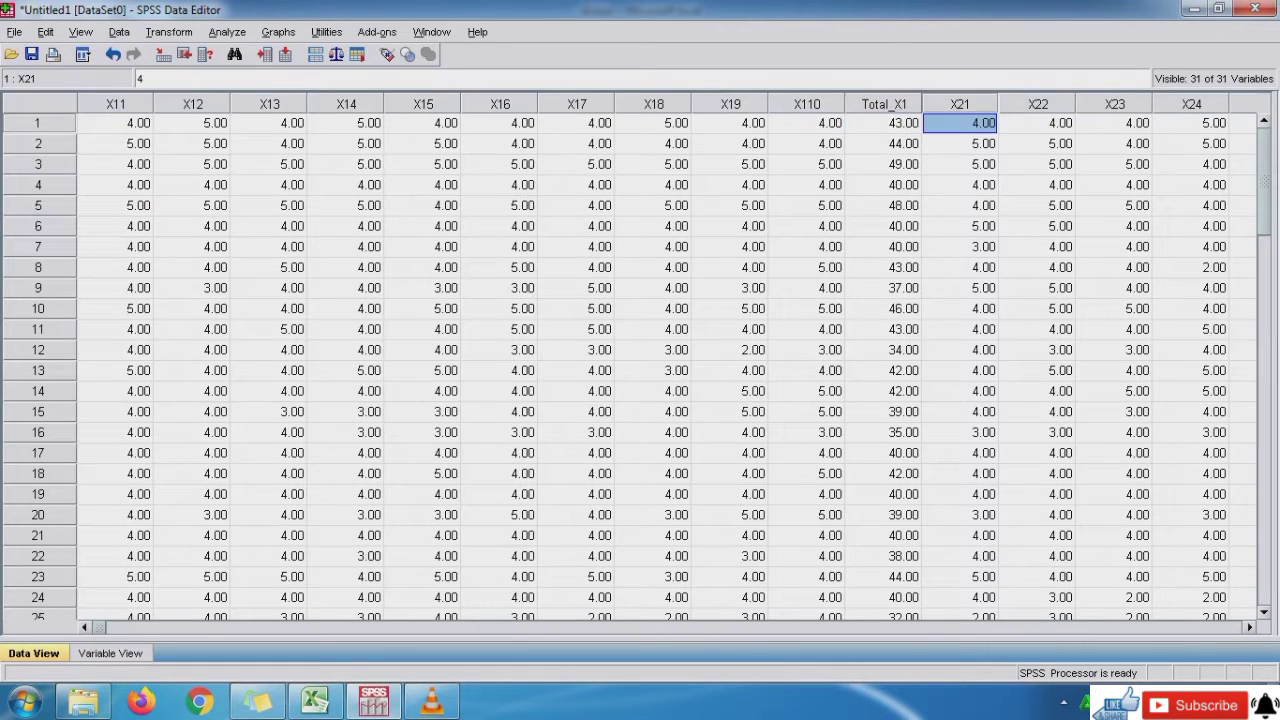
pyautogui.press('Left')
pyautogui.press('Left')
pyautogui.press('Left')
pyautogui.press('Left')
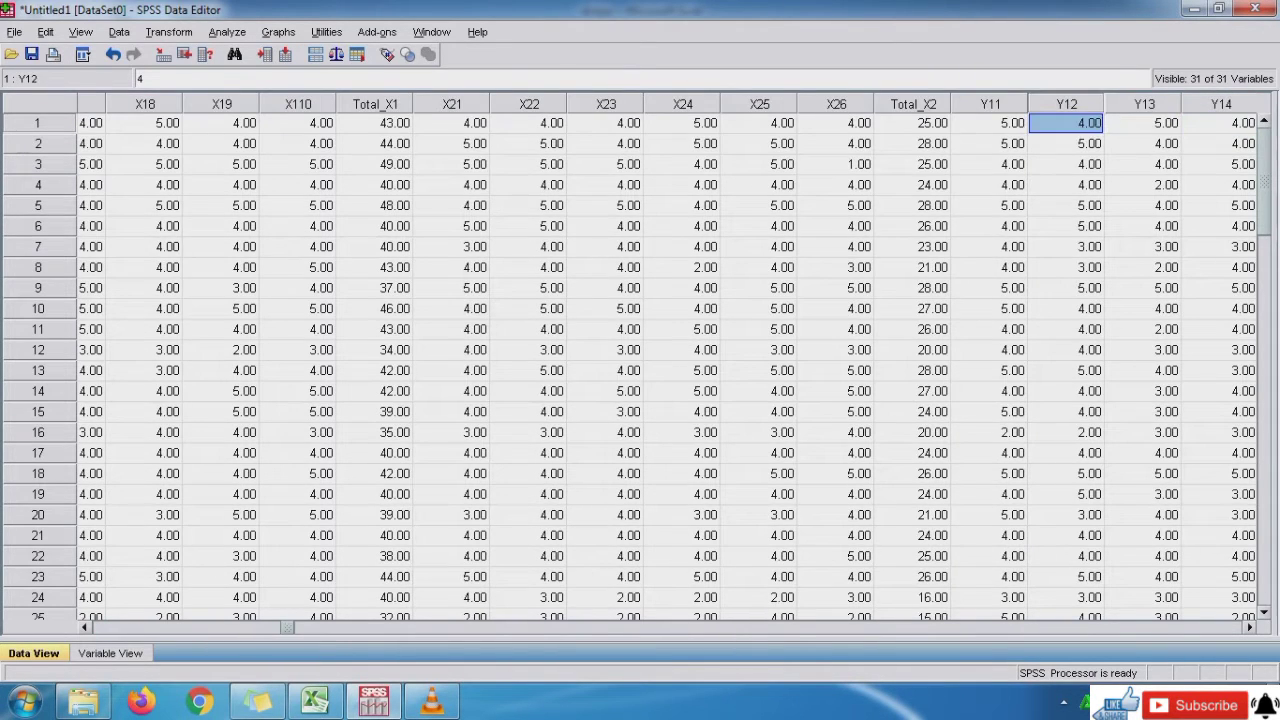
pyautogui.press('Left')
pyautogui.press('Right')
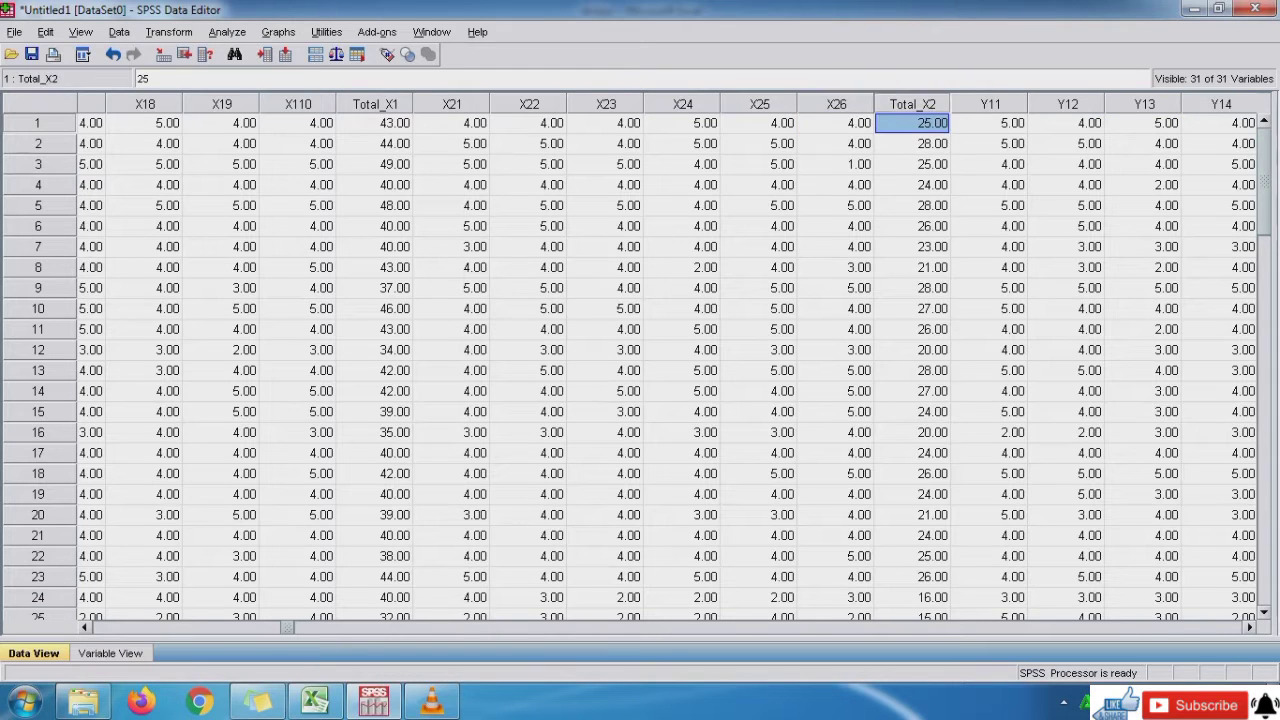
pyautogui.press('Right')
pyautogui.press('Right')
pyautogui.press('Right')
pyautogui.press('Right')
pyautogui.press('Right')
pyautogui.press('Right')
pyautogui.press('Right')
pyautogui.press('Right')
pyautogui.press('Right')
pyautogui.press('Right')
pyautogui.press('Right')
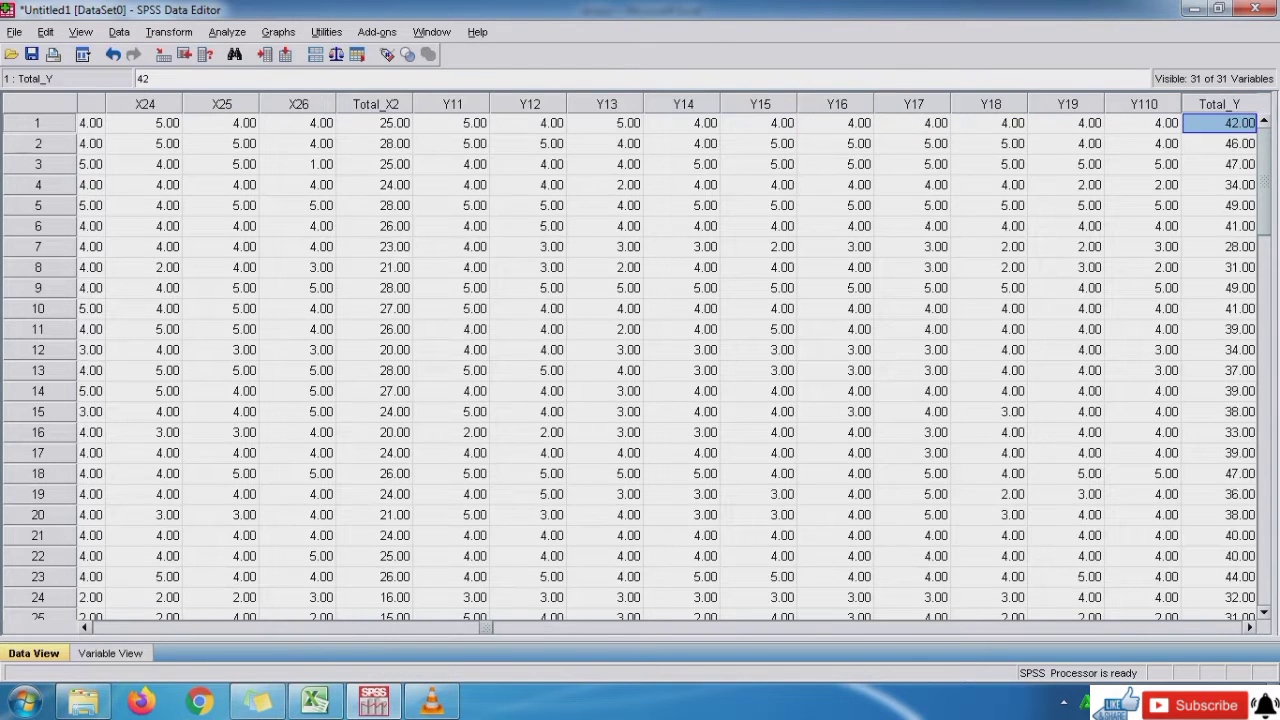
pyautogui.press('Left')
pyautogui.press('Right')
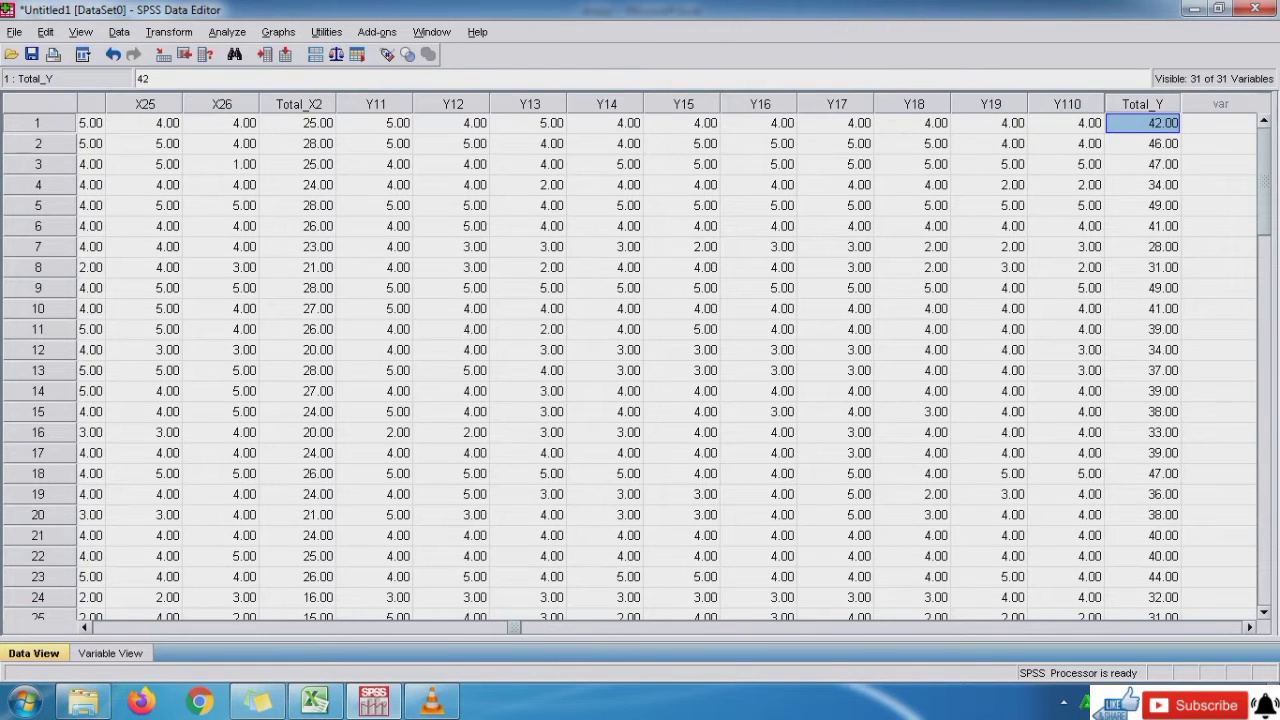
# Return to the X11 value of the first case in the data view.
pyautogui.press('Left')
pyautogui.press('Left')
pyautogui.press('Left')
pyautogui.press('Left')
pyautogui.press('Left')
pyautogui.press('Left')
pyautogui.press('Left')
pyautogui.press('Left')
pyautogui.press('Left')
pyautogui.press('Left')
pyautogui.press('Left')
pyautogui.press('Left')
pyautogui.press('Left')
pyautogui.press('Left')
pyautogui.press('Left')
pyautogui.press('Left')
pyautogui.press('Left')
pyautogui.press('Left')
pyautogui.press('Left')
pyautogui.press('Left')
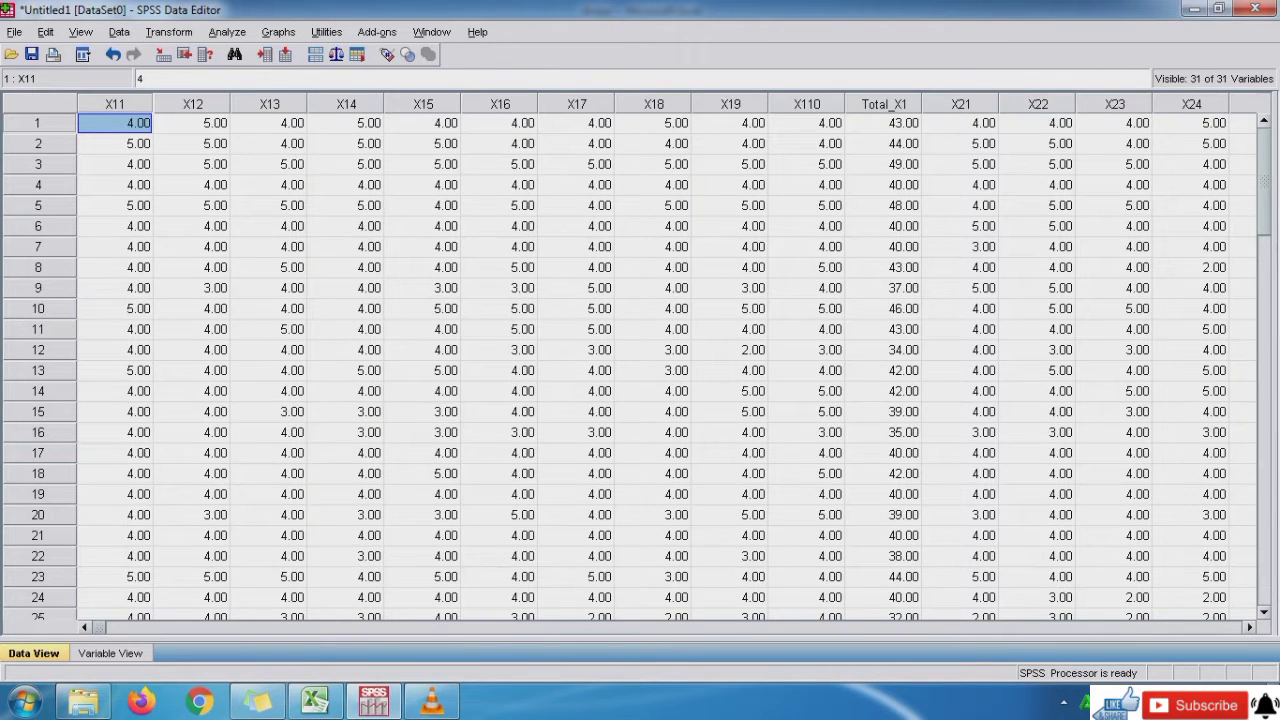
# Switch to Excel and review the Uji Validitas method and parameters on the Valid dan Reliabel sheet.
pyautogui.hotkey('alt', 'Tab')
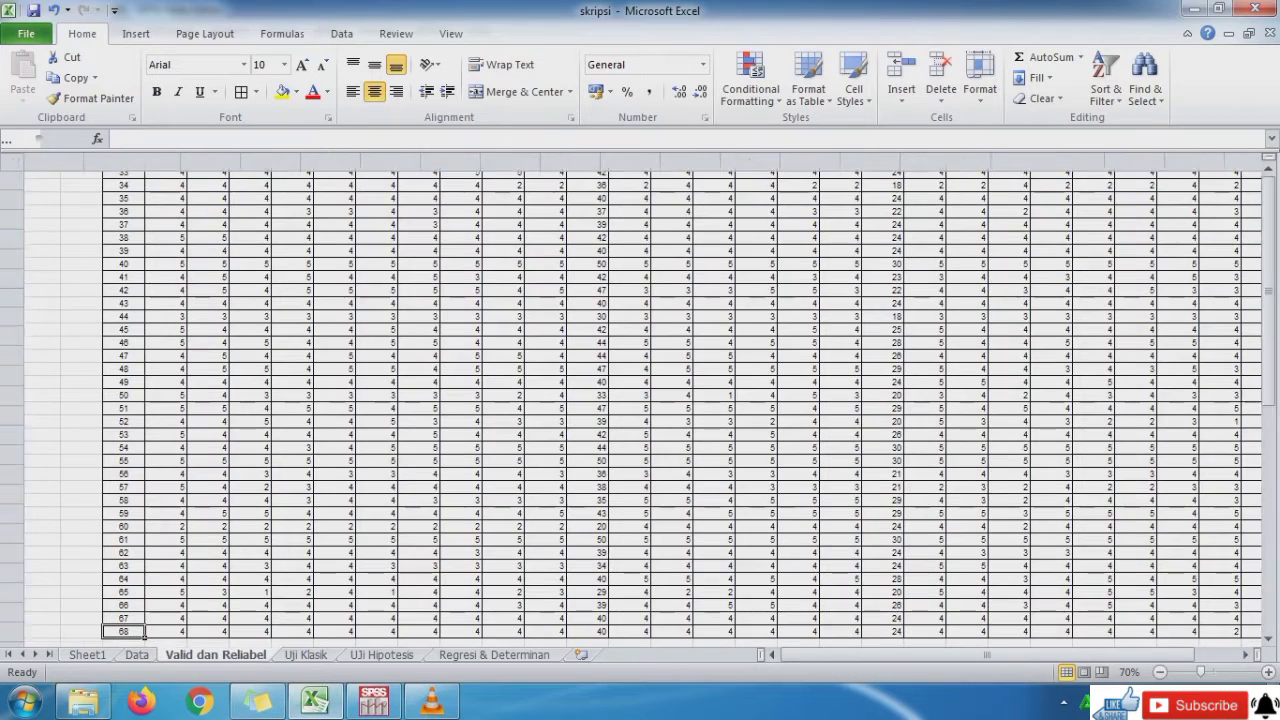
pyautogui.click(132, 201)
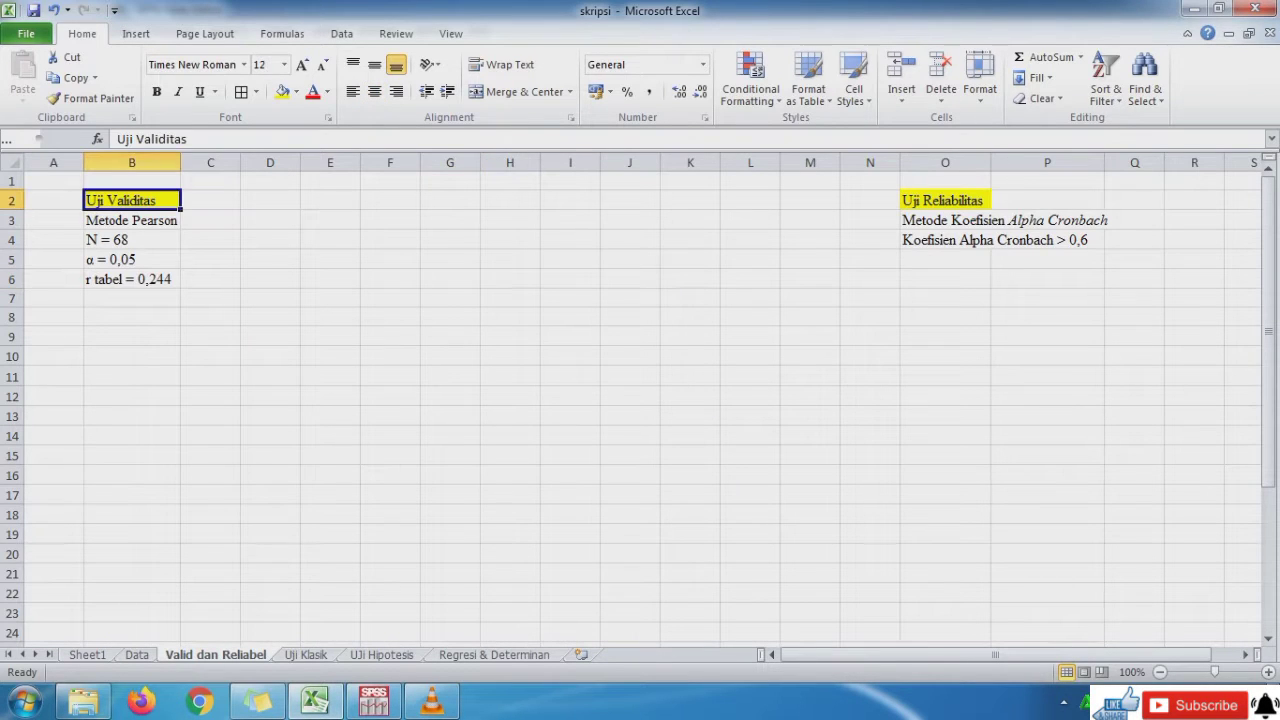
pyautogui.press('Down')
pyautogui.press('Down')
pyautogui.press('Down')
pyautogui.press('Down')
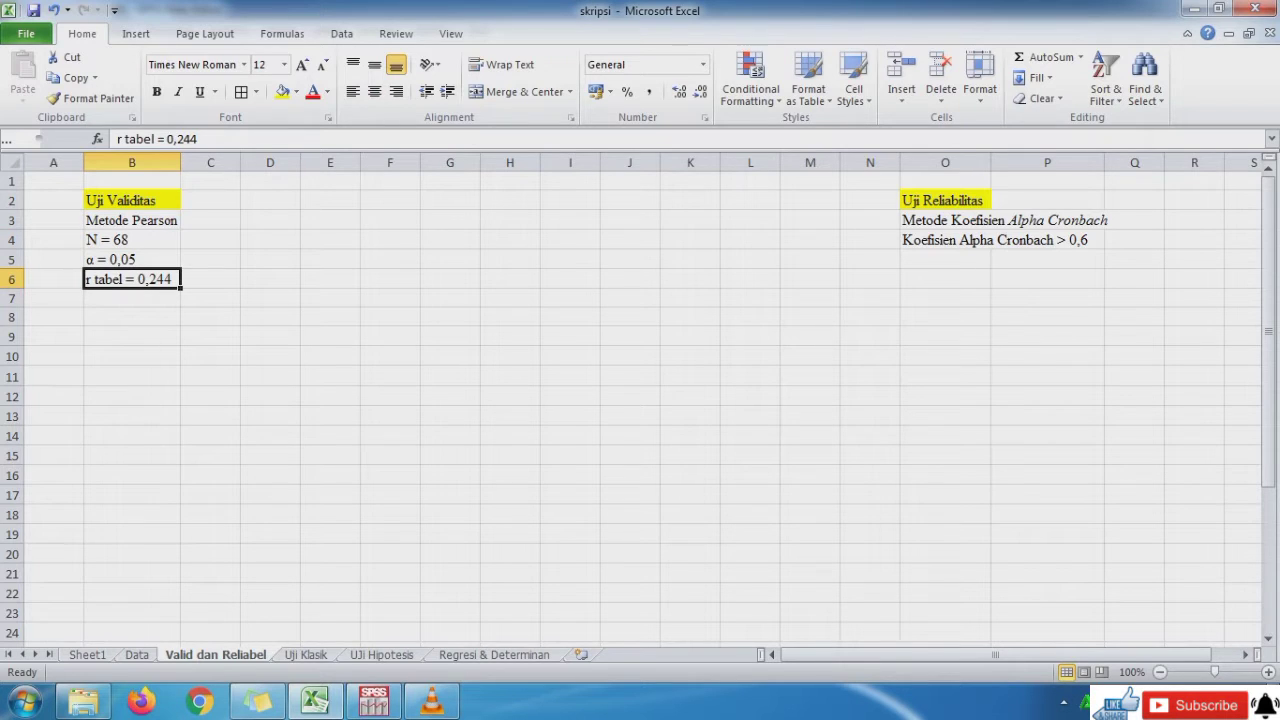
# Switch to SPSS and open the Bivariate Correlations analysis.
pyautogui.click(373, 700)
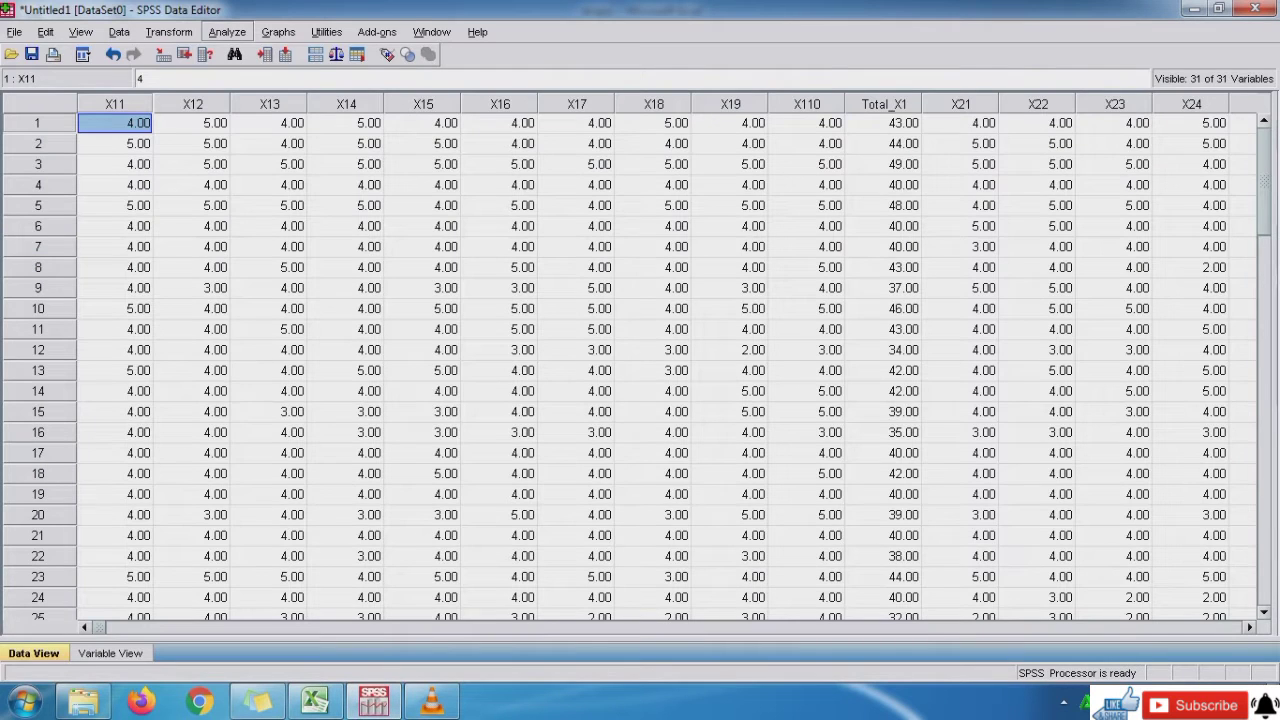
pyautogui.click(227, 32)
pyautogui.moveTo(246, 200)
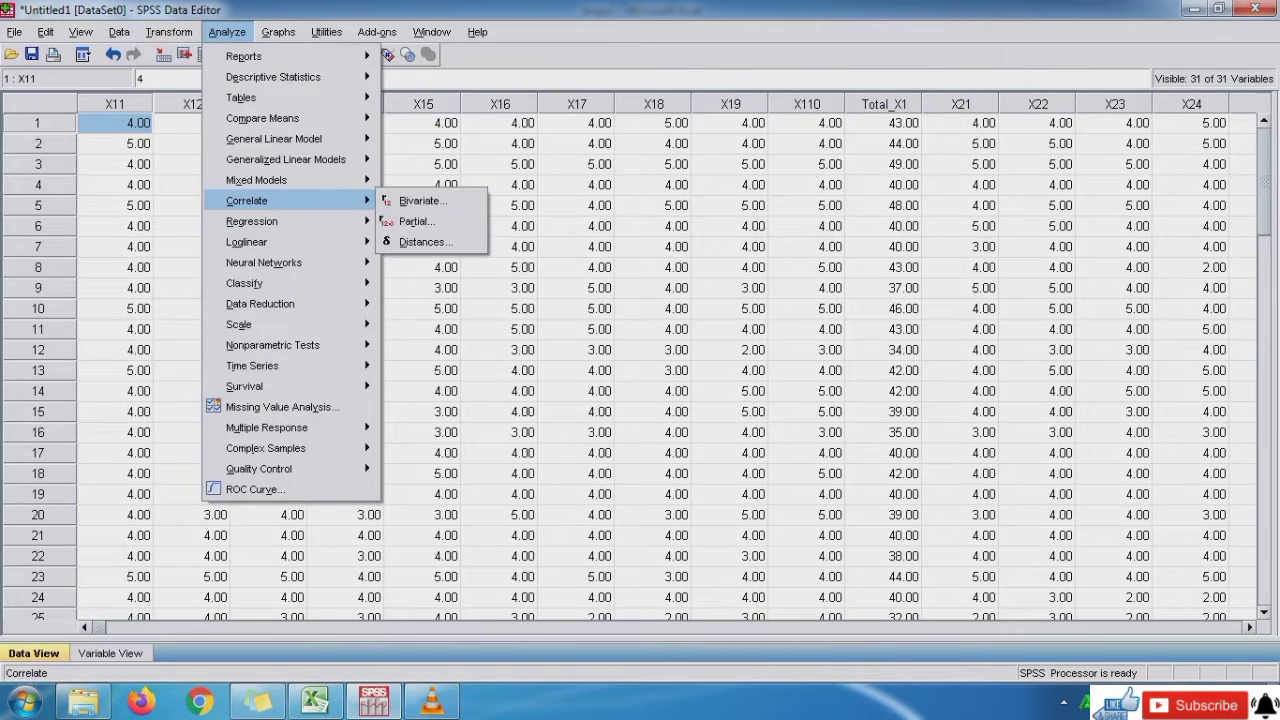
pyautogui.click(420, 200)
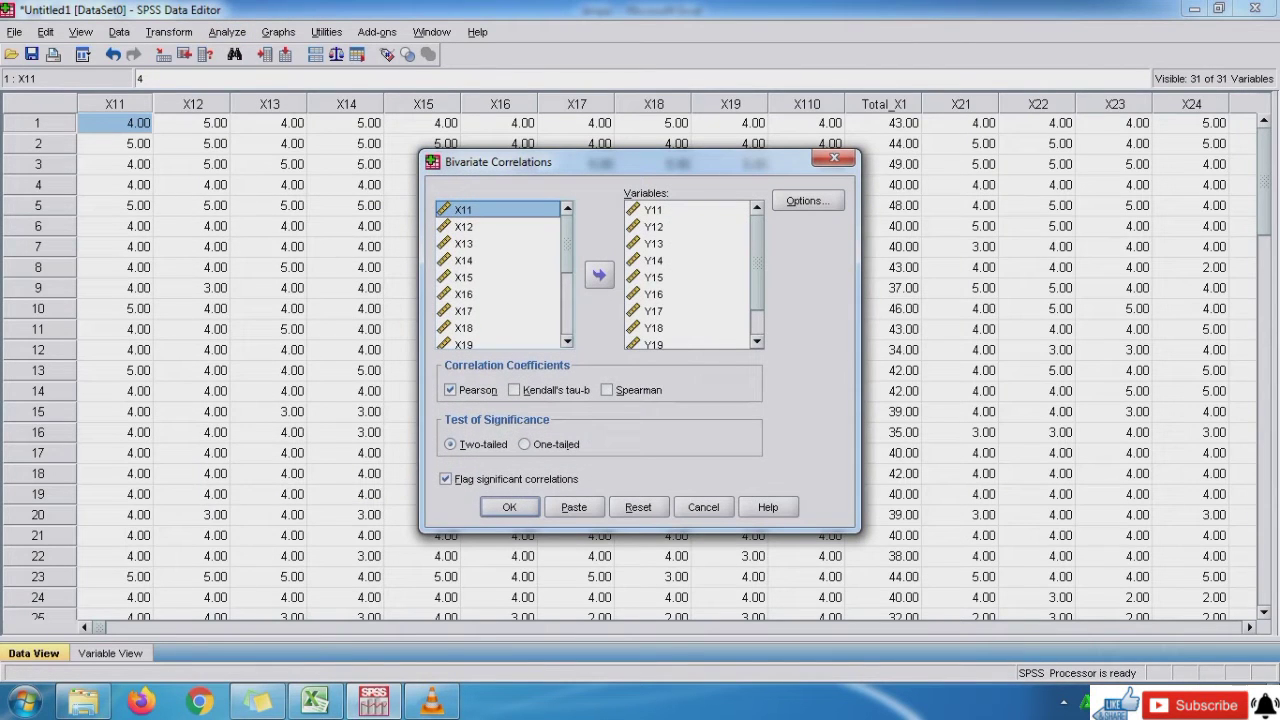
# Remove the variables Y11 through Total_Y from the correlation's analysis variables.
pyautogui.click(653, 210)
pyautogui.hotkey('shift', 'Down')
pyautogui.hotkey('shift', 'Down')
pyautogui.hotkey('shift', 'Down')
pyautogui.hotkey('shift', 'Down')
pyautogui.hotkey('shift', 'Down')
pyautogui.hotkey('shift', 'Down')
pyautogui.hotkey('shift', 'Down')
pyautogui.hotkey('shift', 'Down')
pyautogui.hotkey('shift', 'Down')
pyautogui.hotkey('shift', 'Down')
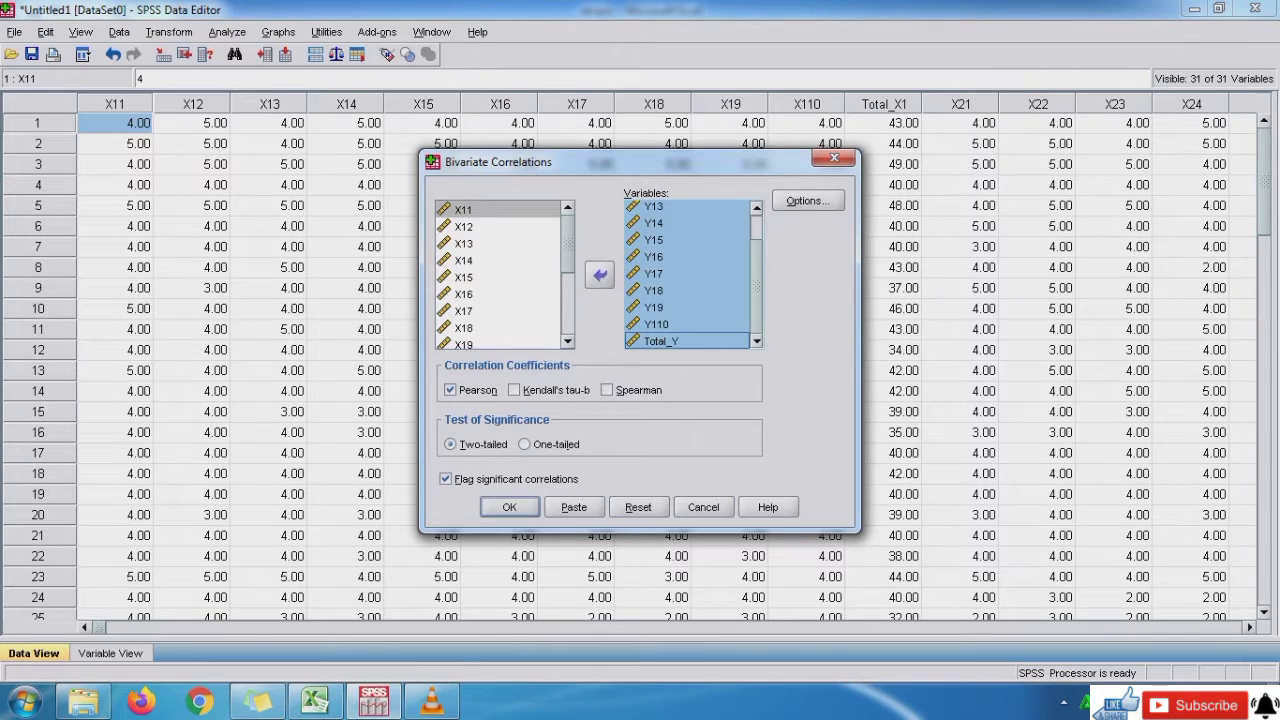
pyautogui.click(599, 274)
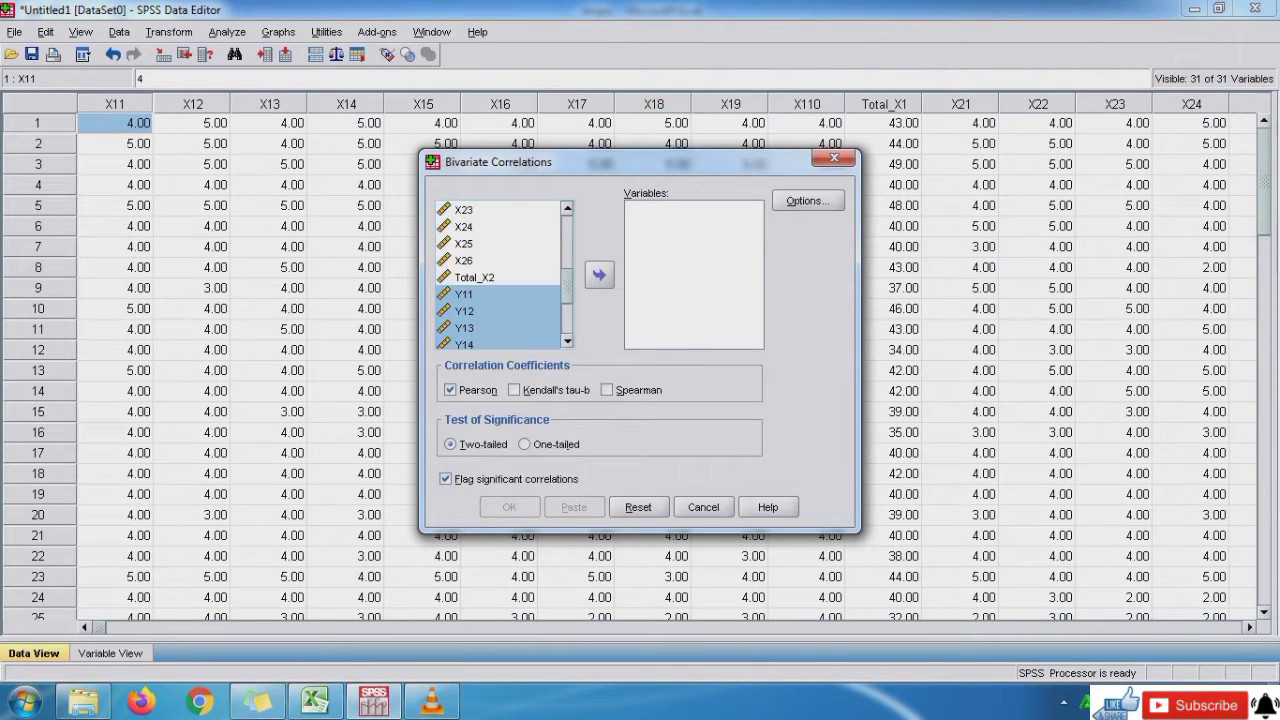
# Add the variables X11 through Total_X1 to the bivariate analysis and run the two-tailed Pearson correlation.
pyautogui.scroll(5, 499, 275)
pyautogui.click(465, 210)
pyautogui.hotkey('shift', 'Down')
pyautogui.hotkey('shift', 'Down')
pyautogui.hotkey('shift', 'Down')
pyautogui.hotkey('shift', 'Down')
pyautogui.hotkey('shift', 'Down')
pyautogui.hotkey('shift', 'Down')
pyautogui.hotkey('shift', 'Down')
pyautogui.hotkey('shift', 'Down')
pyautogui.hotkey('shift', 'Down')
pyautogui.hotkey('shift', 'Down')
pyautogui.hotkey('shift', 'Down')
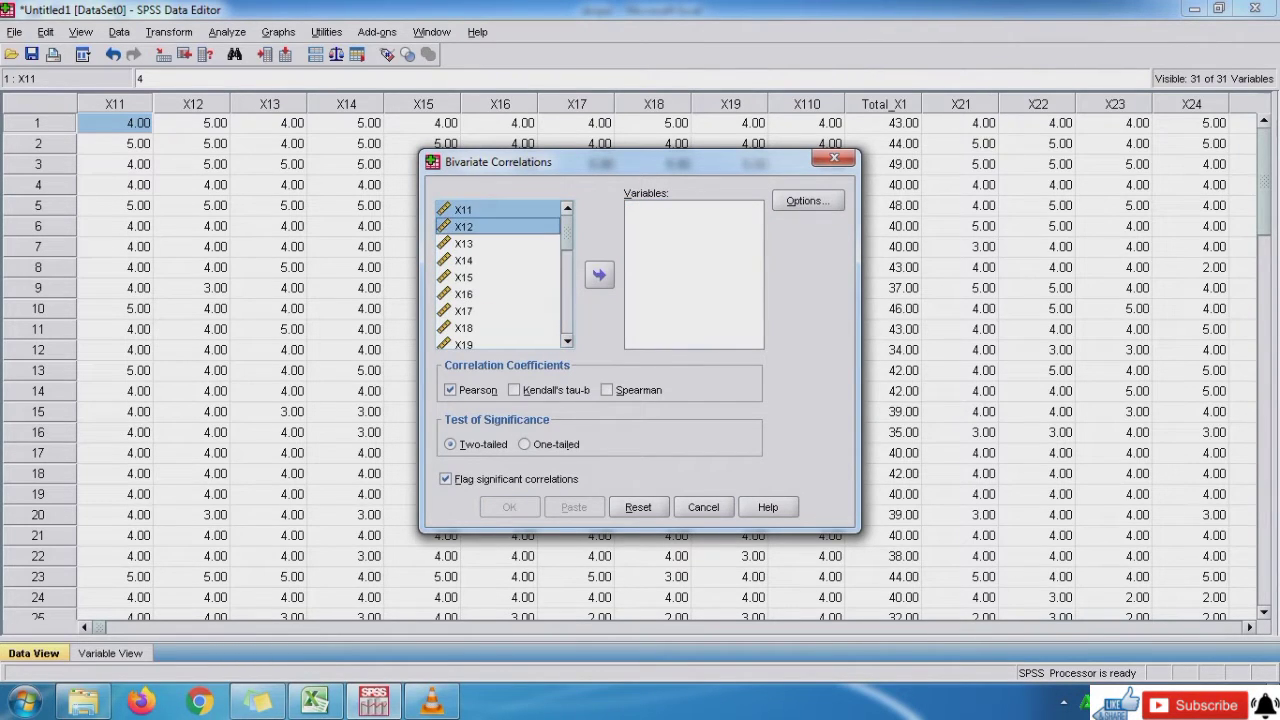
pyautogui.hotkey('shift', 'Up')
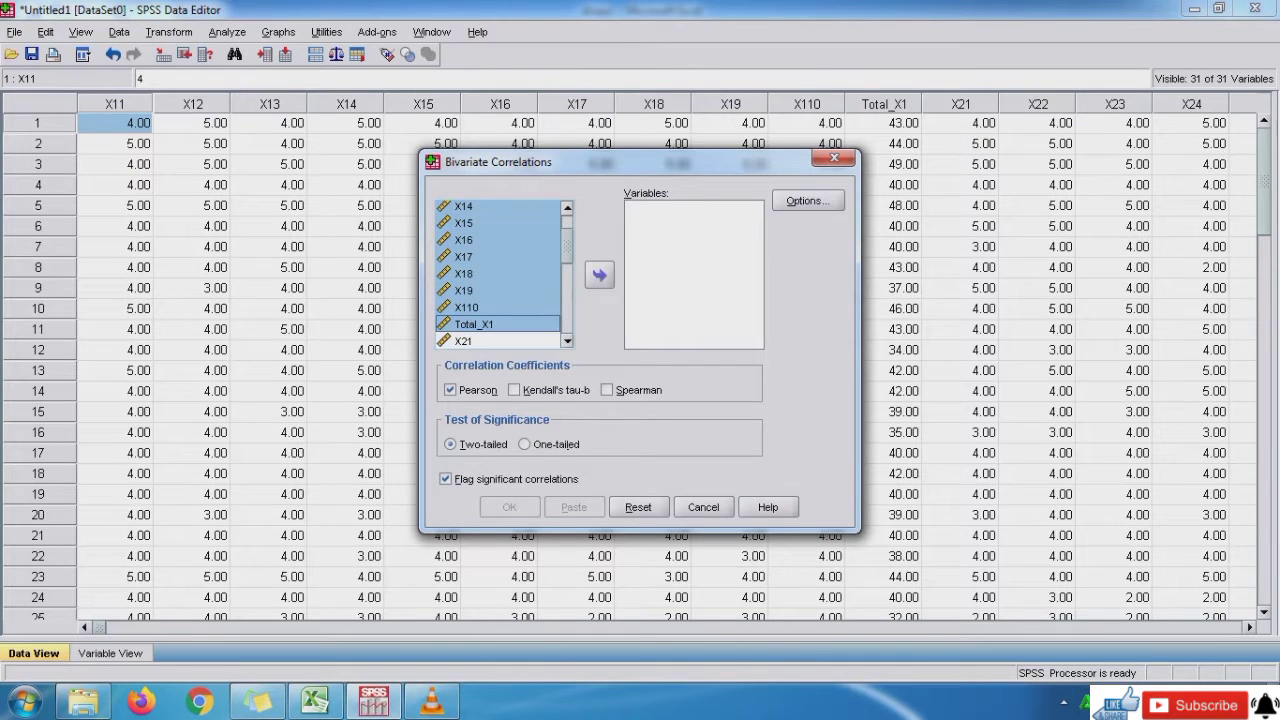
pyautogui.click(599, 274)
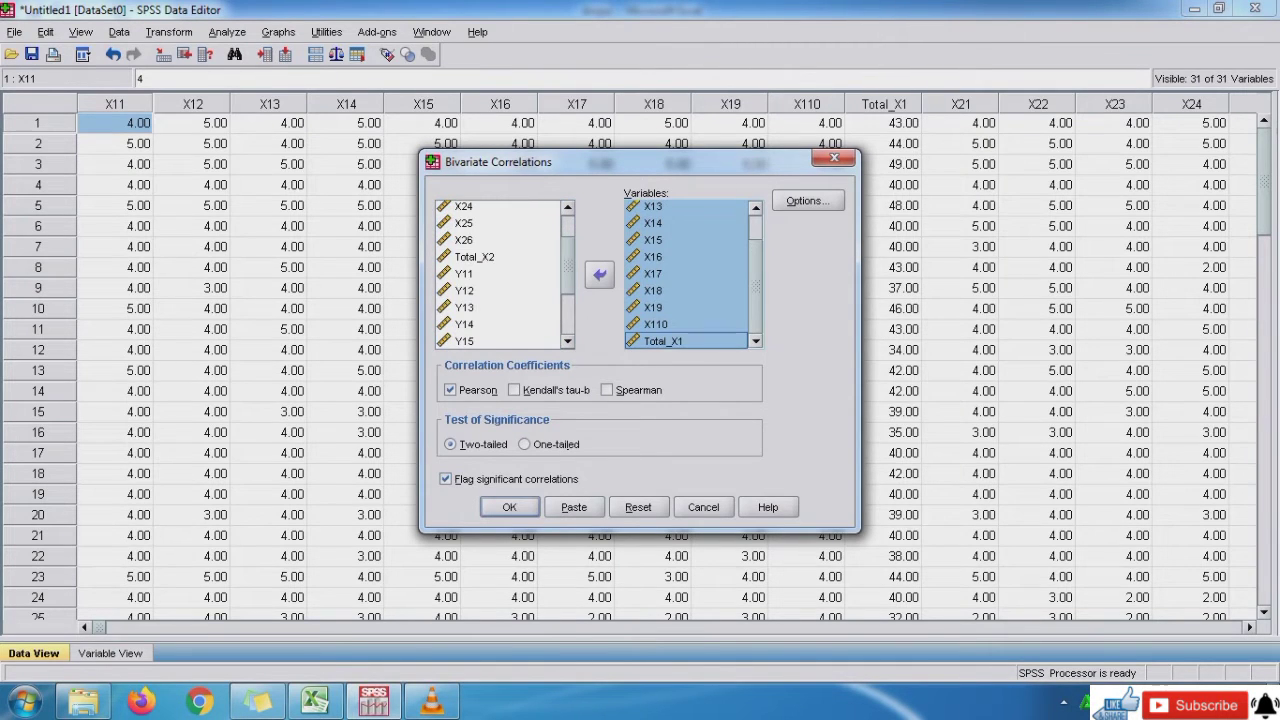
pyautogui.click(509, 507)
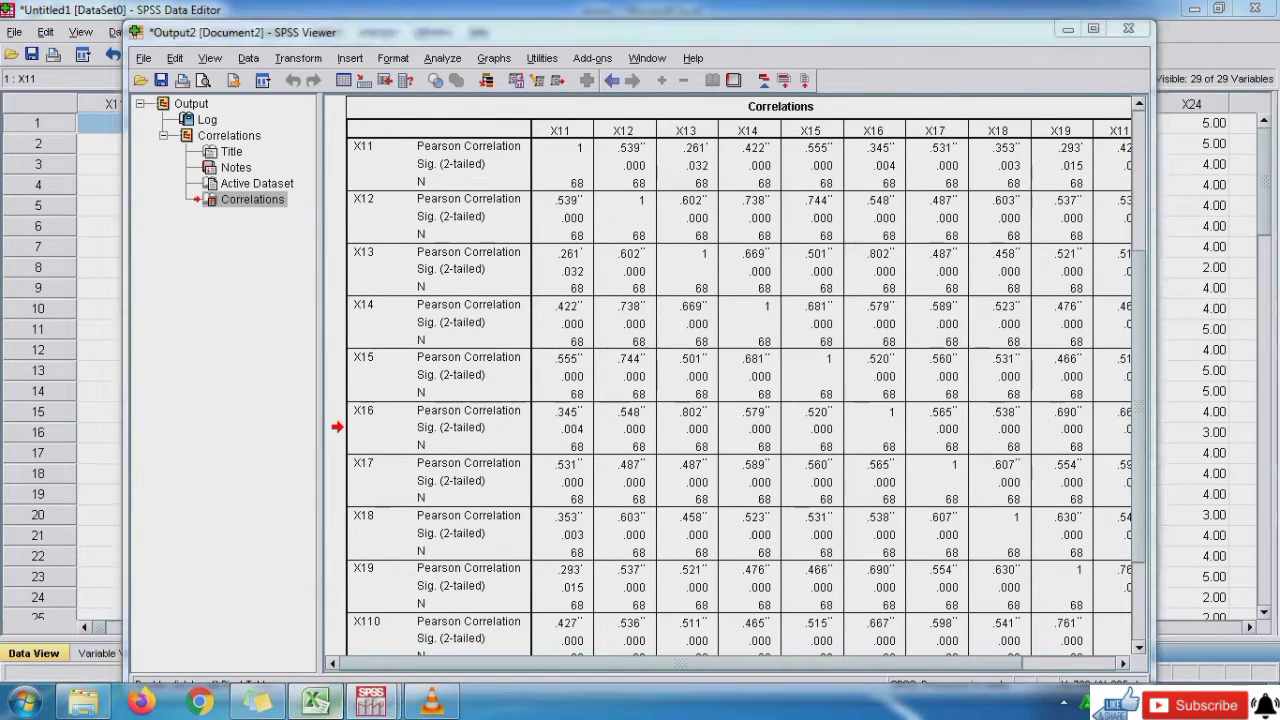
pyautogui.click(314, 700)
pyautogui.click(270, 356)
pyautogui.rightClick(258, 364)
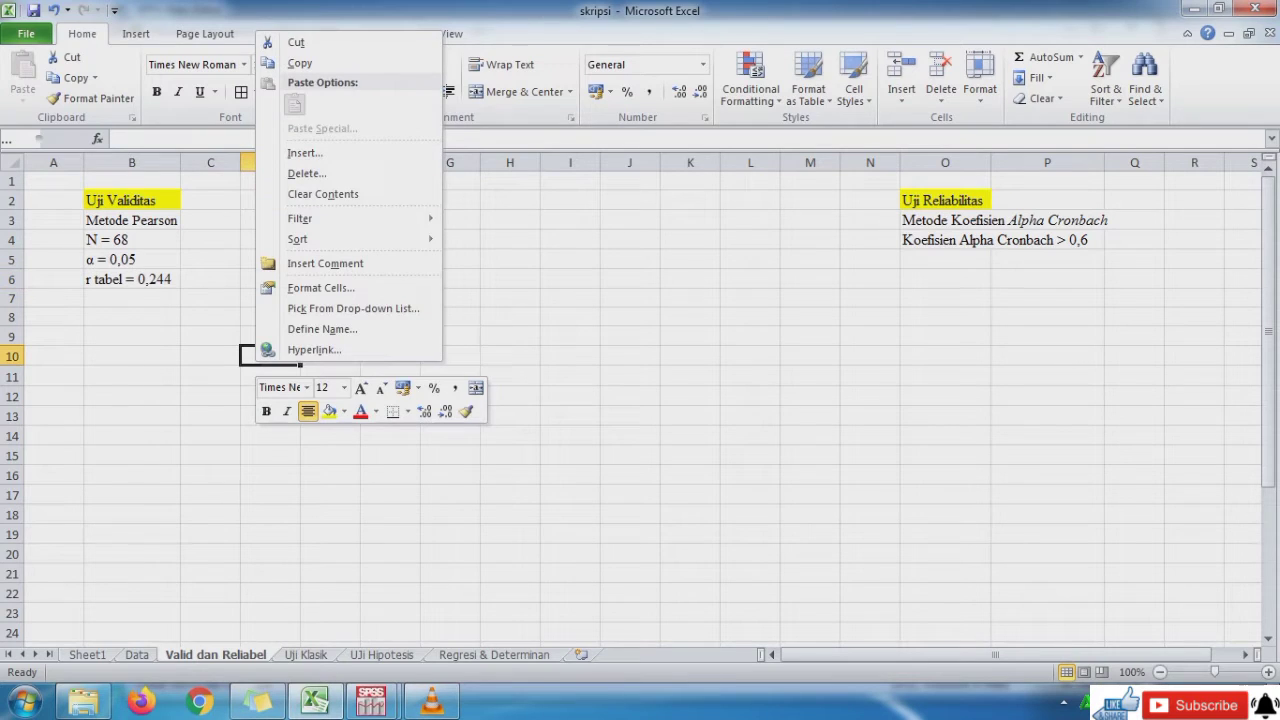
pyautogui.press('Escape')
# Switch to the SPSS output viewer, copy the Correlations table and return to the Excel workbook.
pyautogui.click(374, 701)
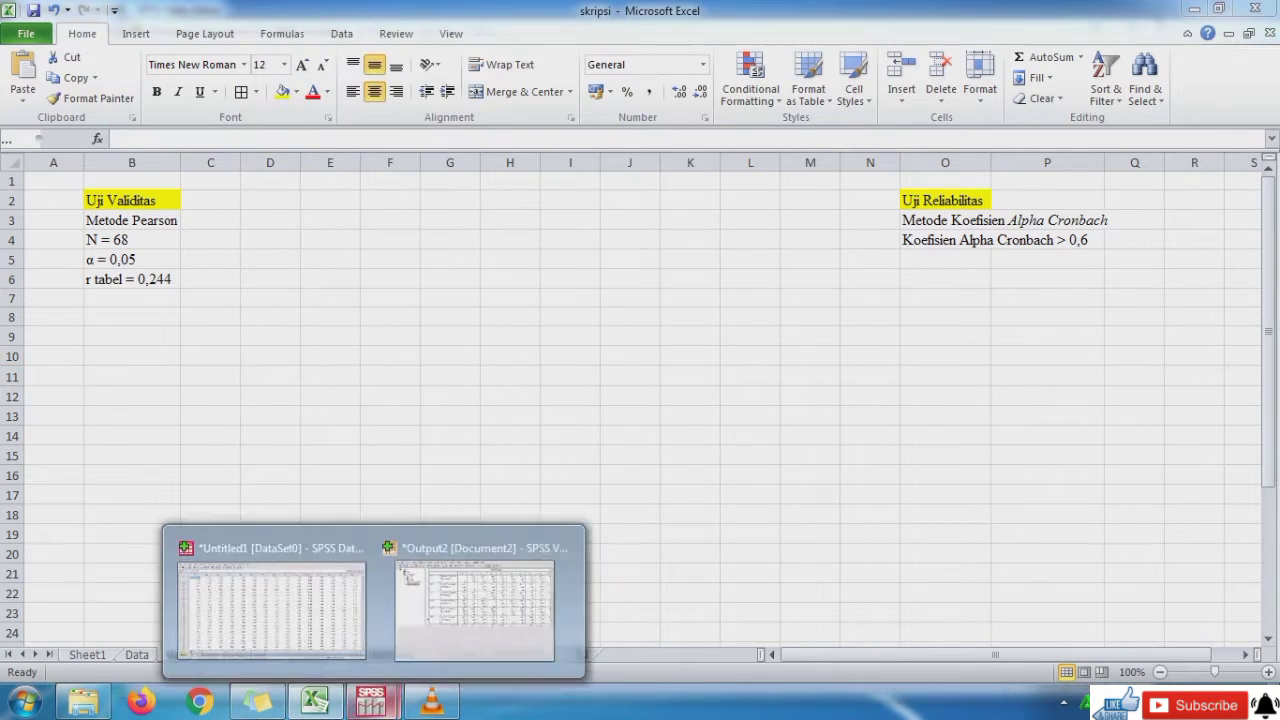
pyautogui.click(475, 605)
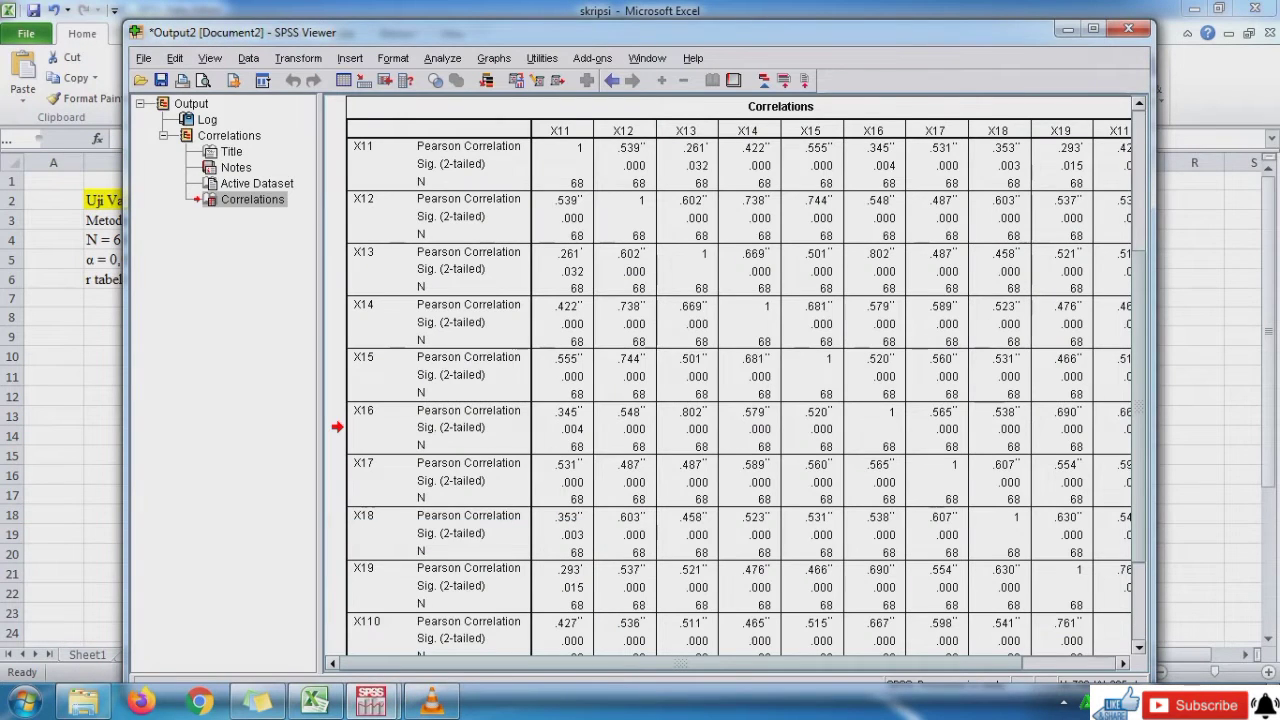
pyautogui.click(316, 701)
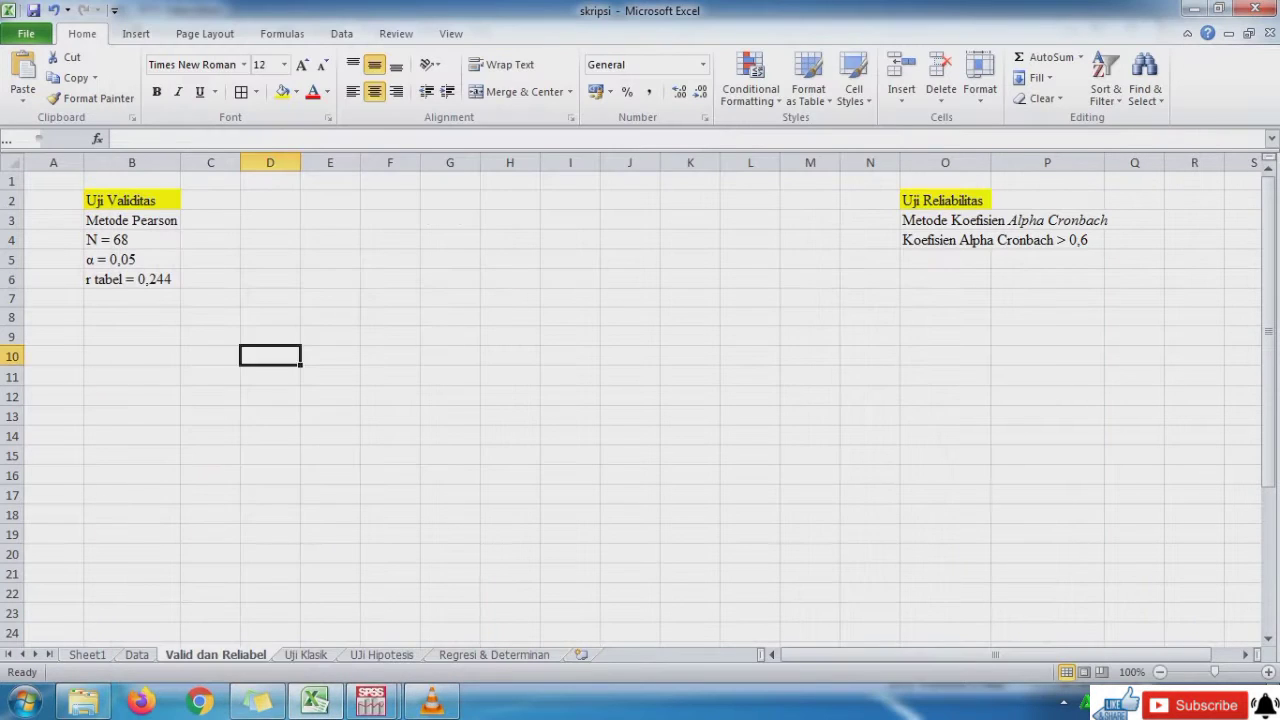
# Paste the copied Correlations table at cell B10 of the Valid dan Reliabel sheet as a Picture (PNG).
pyautogui.rightClick(148, 336)
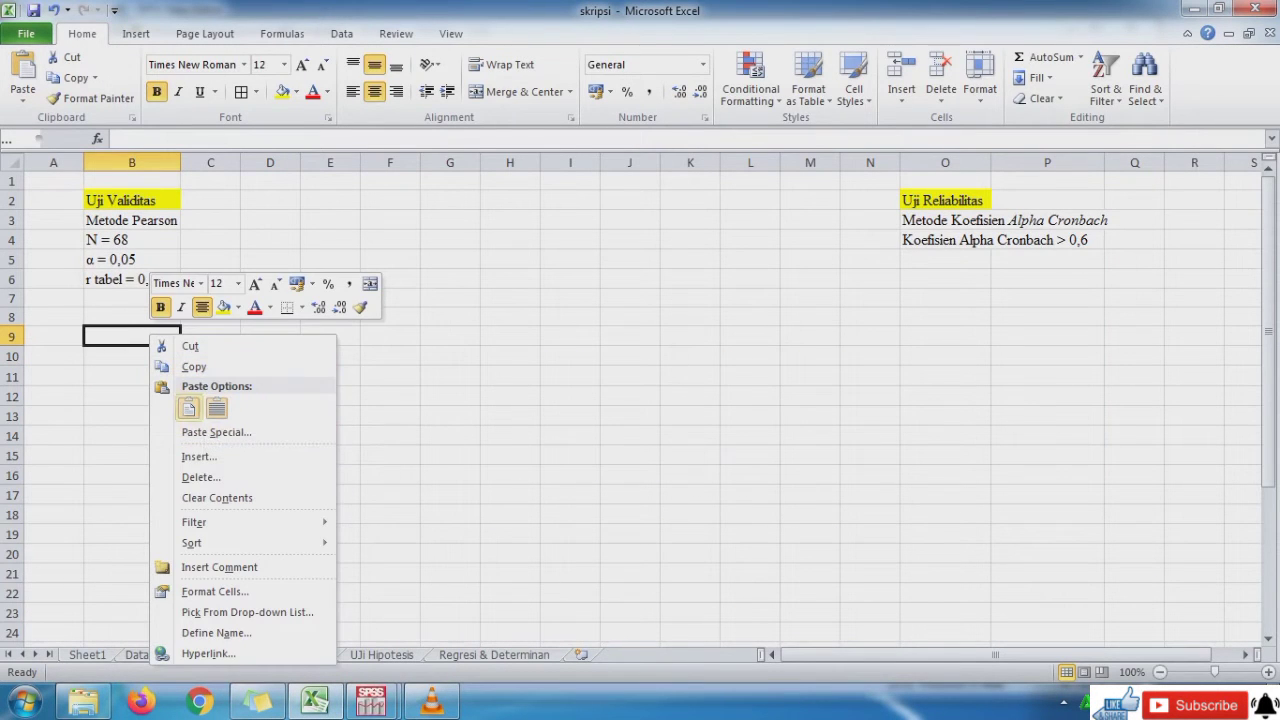
pyautogui.click(214, 434)
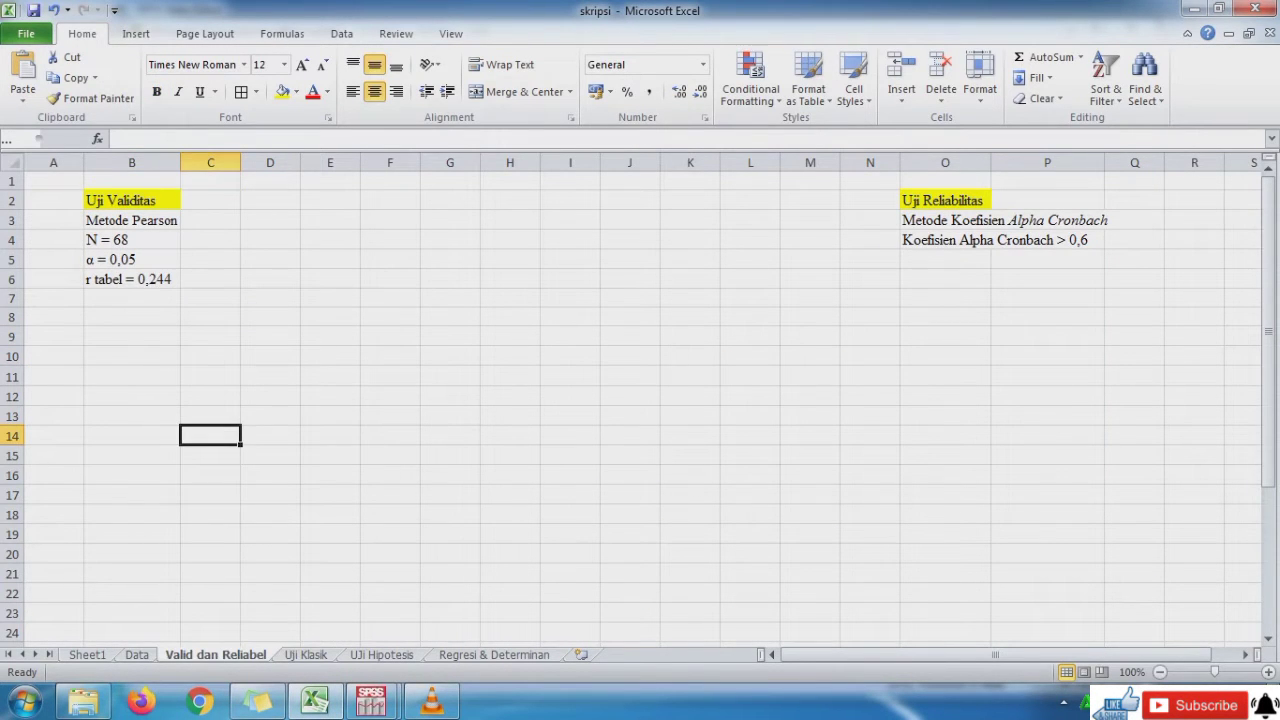
pyautogui.rightClick(156, 356)
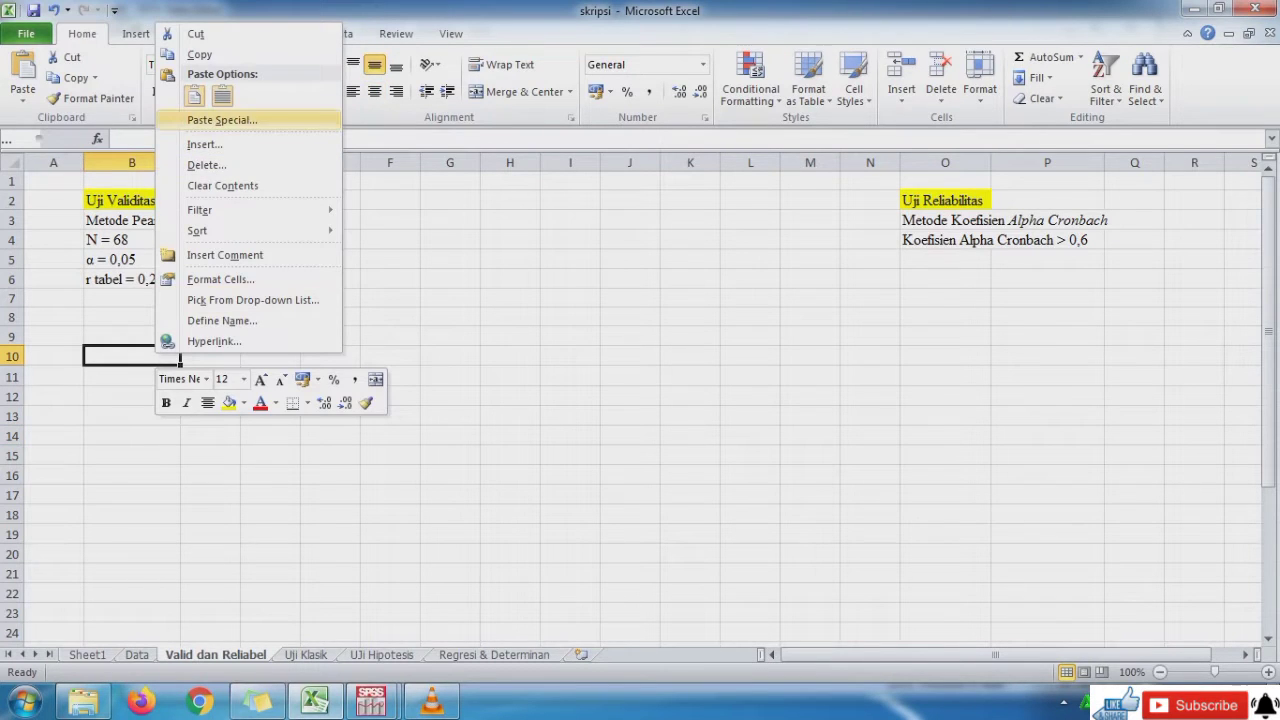
pyautogui.click(222, 119)
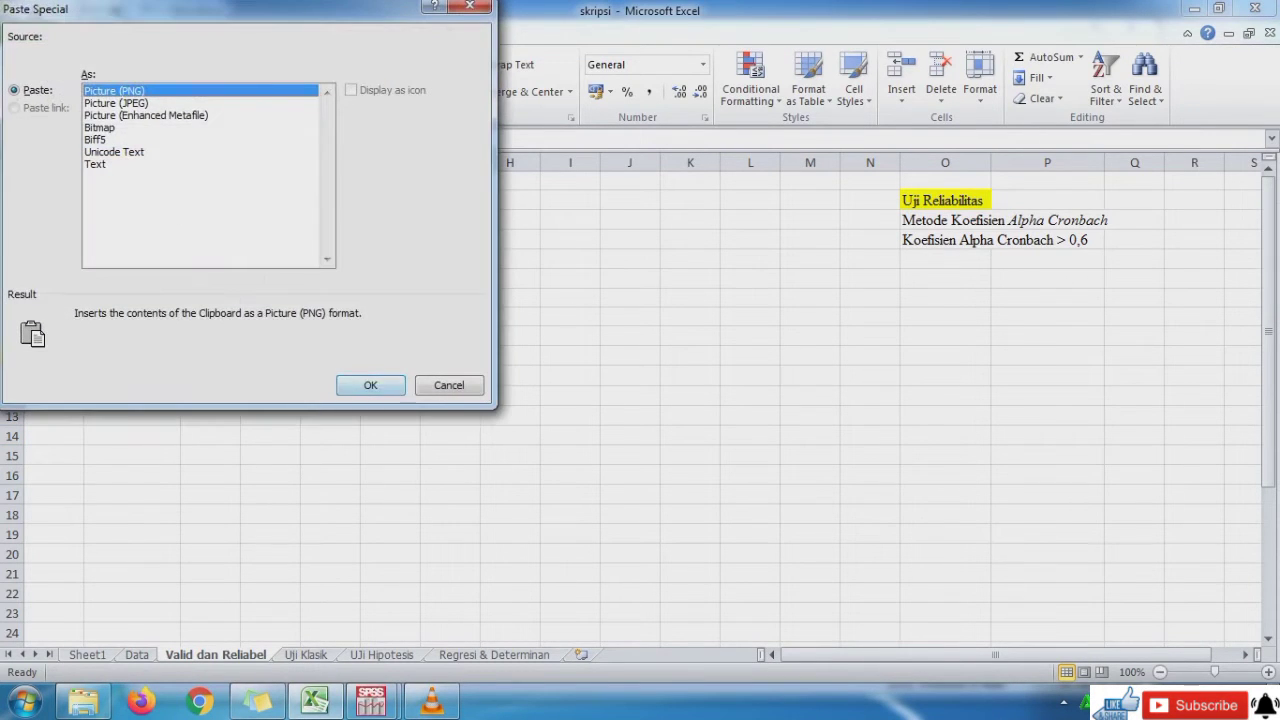
pyautogui.click(363, 384)
# Shrink the Correlations picture and place it directly below the r tabel note, spanning columns A to L.
pyautogui.moveTo(500, 470); pyautogui.dragTo(461, 407)
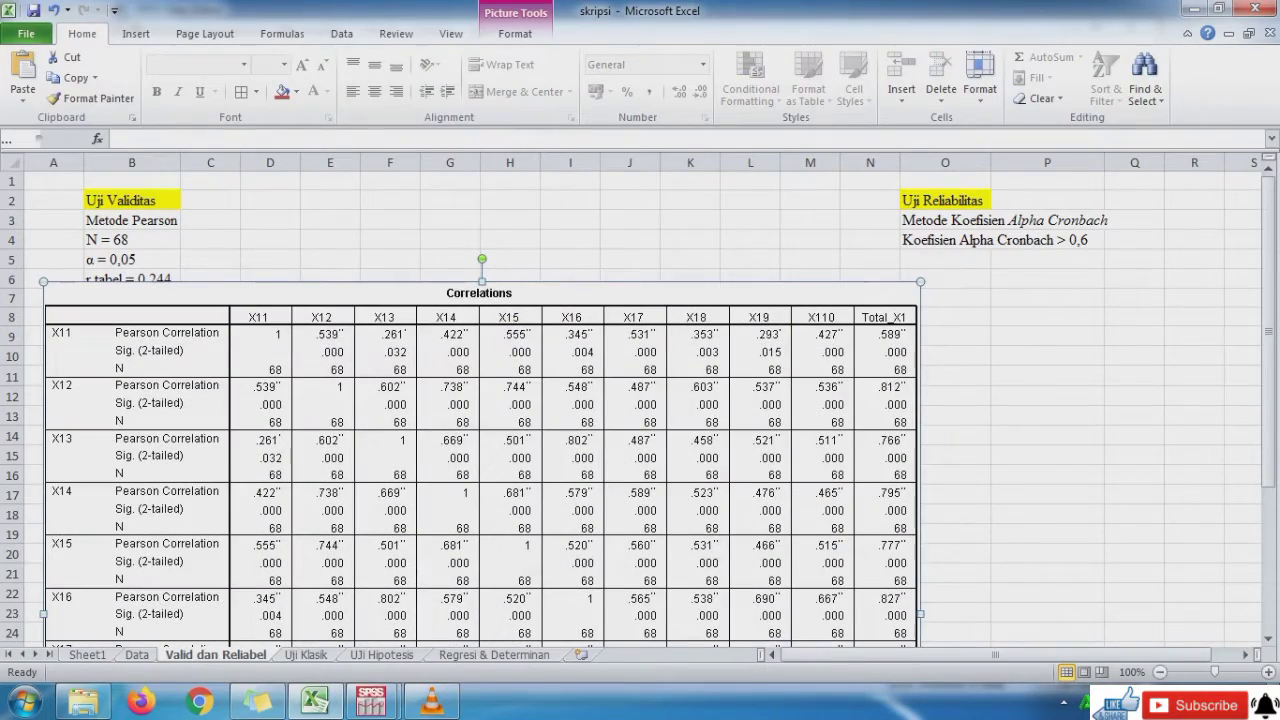
pyautogui.moveTo(921, 282); pyautogui.dragTo(780, 388)
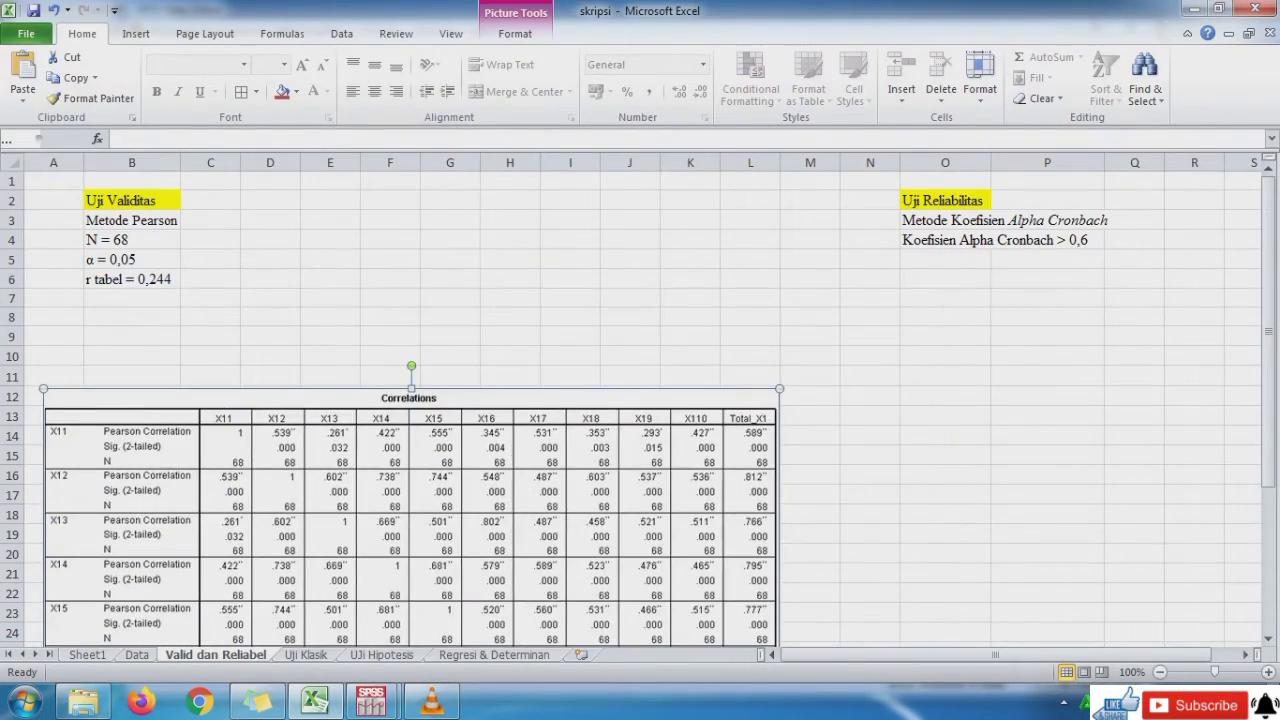
pyautogui.moveTo(450, 500); pyautogui.dragTo(452, 401)
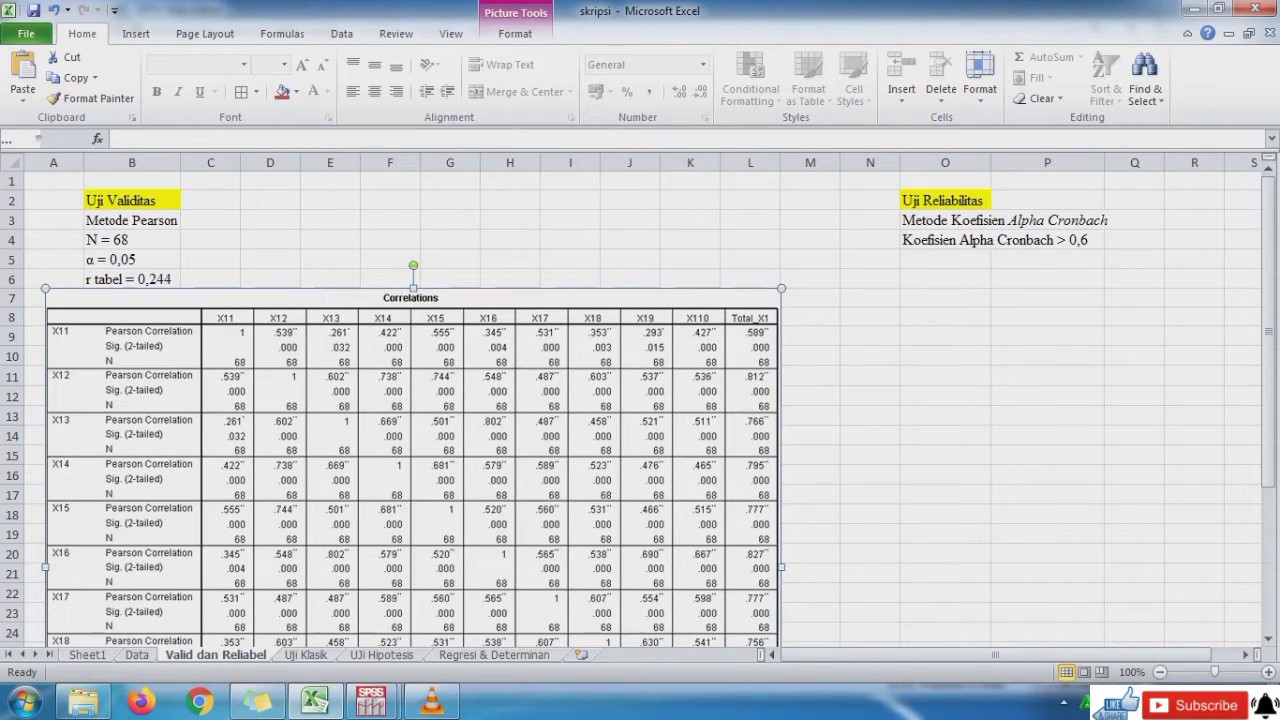
pyautogui.moveTo(781, 288); pyautogui.dragTo(776, 292)
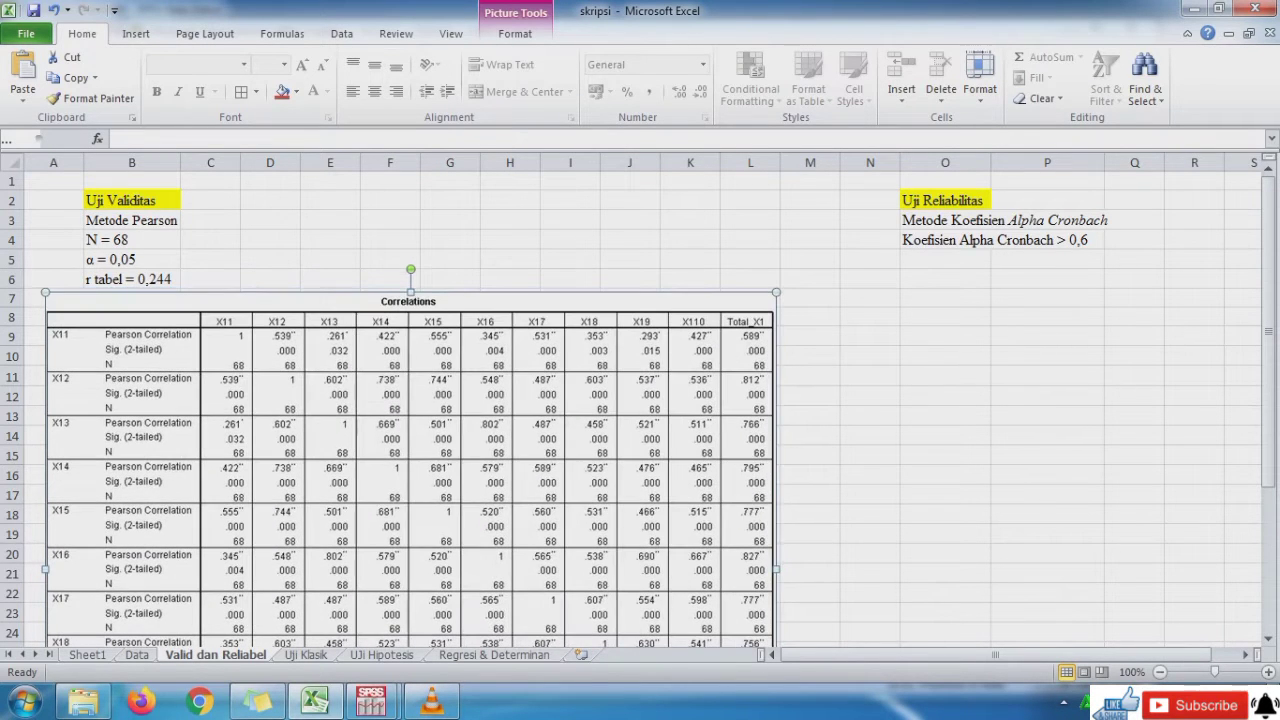
pyautogui.moveTo(452, 401); pyautogui.dragTo(455, 398)
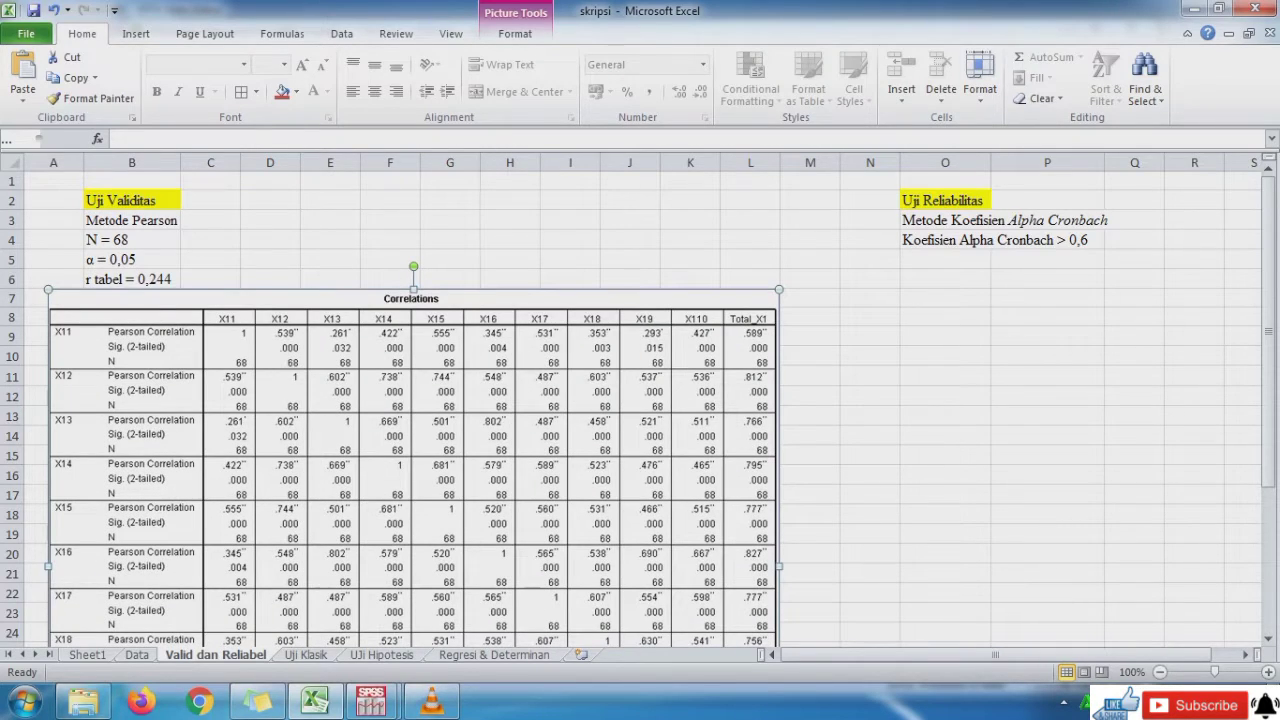
pyautogui.moveTo(779, 289); pyautogui.dragTo(769, 297)
pyautogui.moveTo(455, 405); pyautogui.dragTo(458, 397)
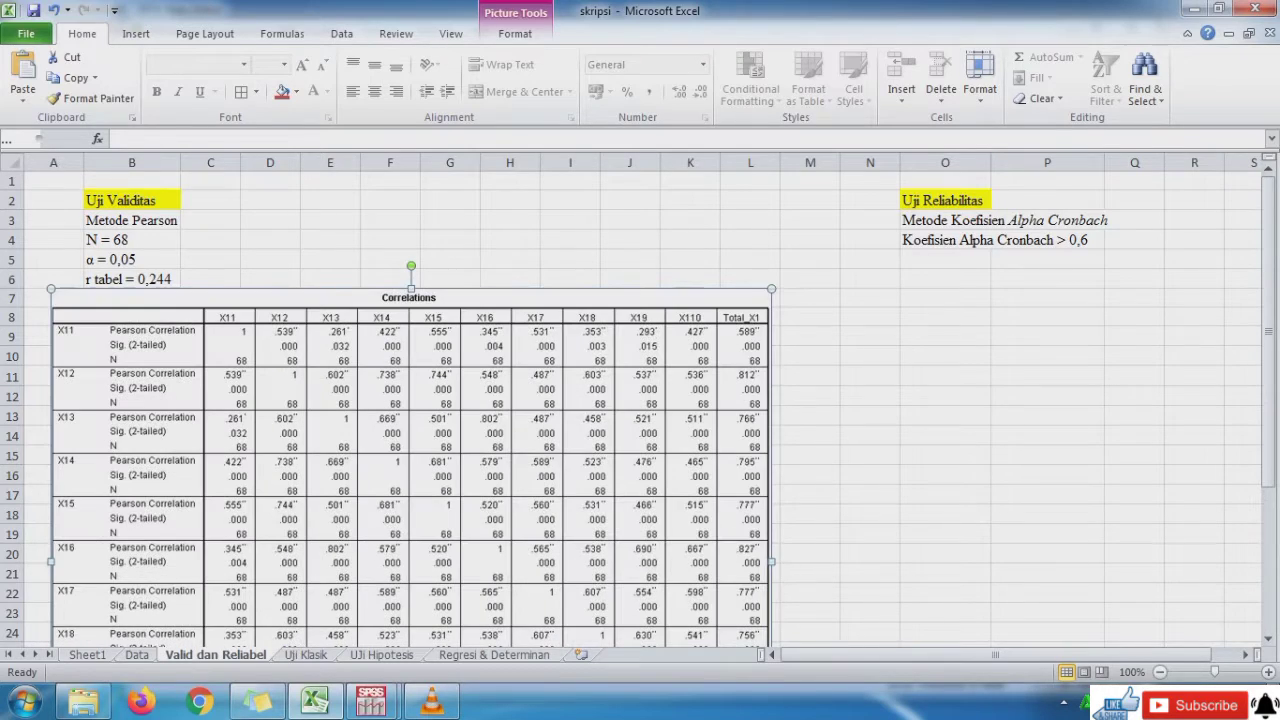
pyautogui.moveTo(772, 289); pyautogui.dragTo(757, 294)
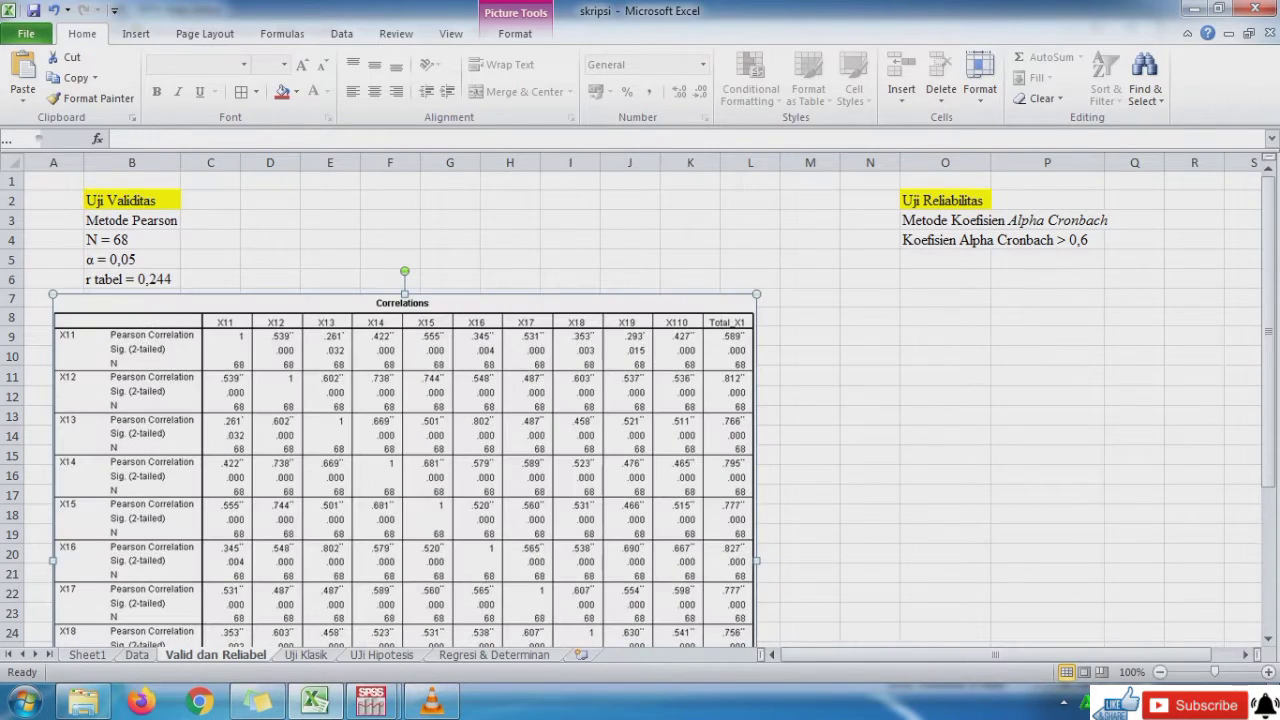
# Reduce the Correlations picture further so it ends in column K, keeping its upper edge at row 7.
pyautogui.press('Up')
pyautogui.press('Up')
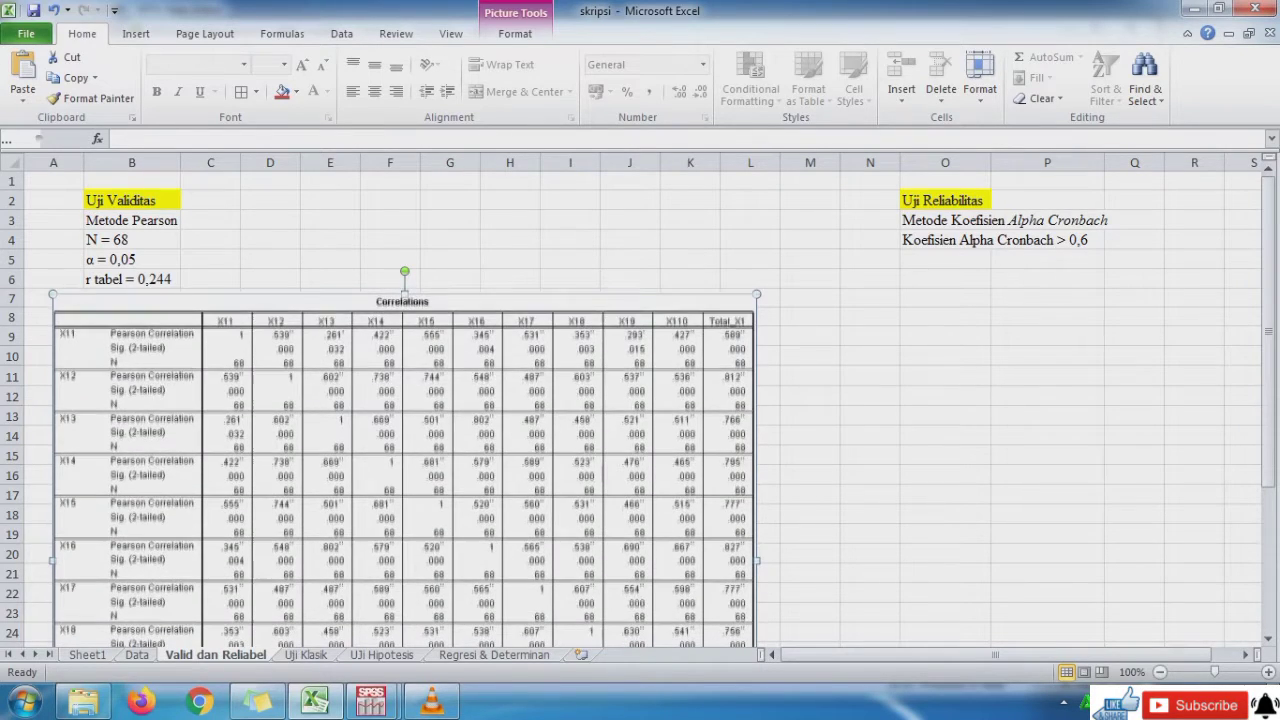
pyautogui.moveTo(757, 292); pyautogui.dragTo(725, 317)
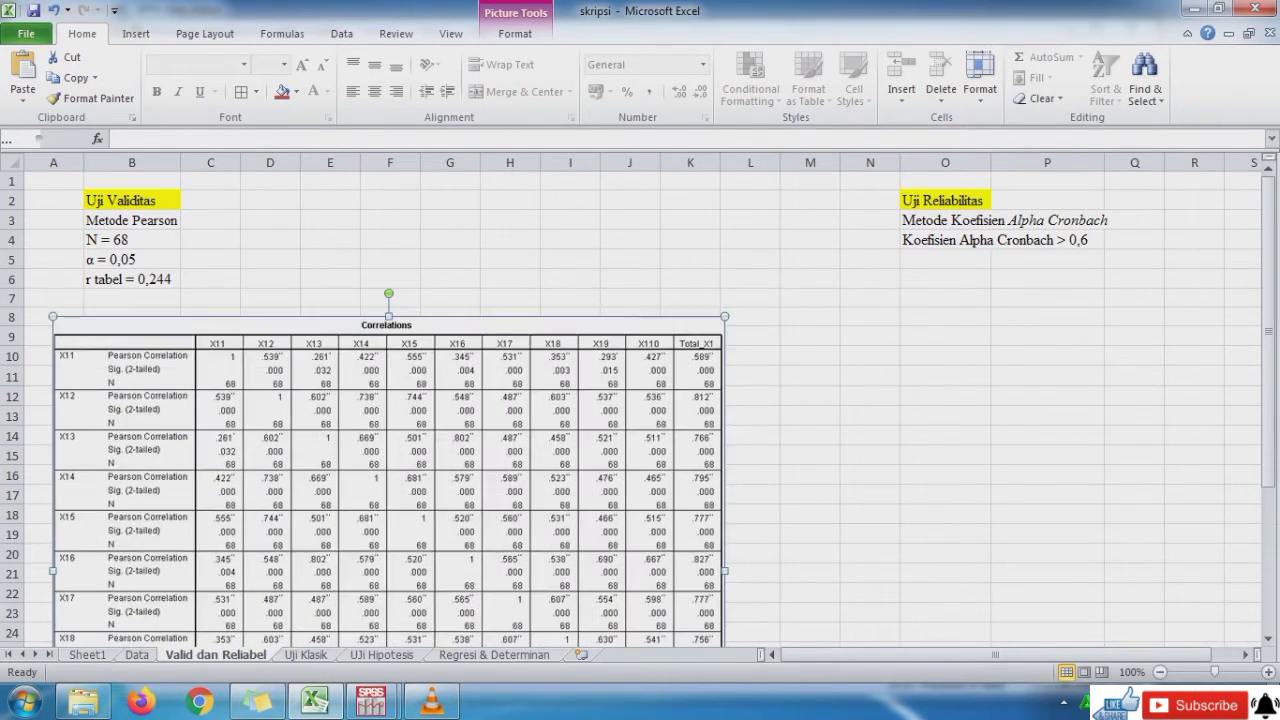
pyautogui.moveTo(560, 400); pyautogui.dragTo(567, 376)
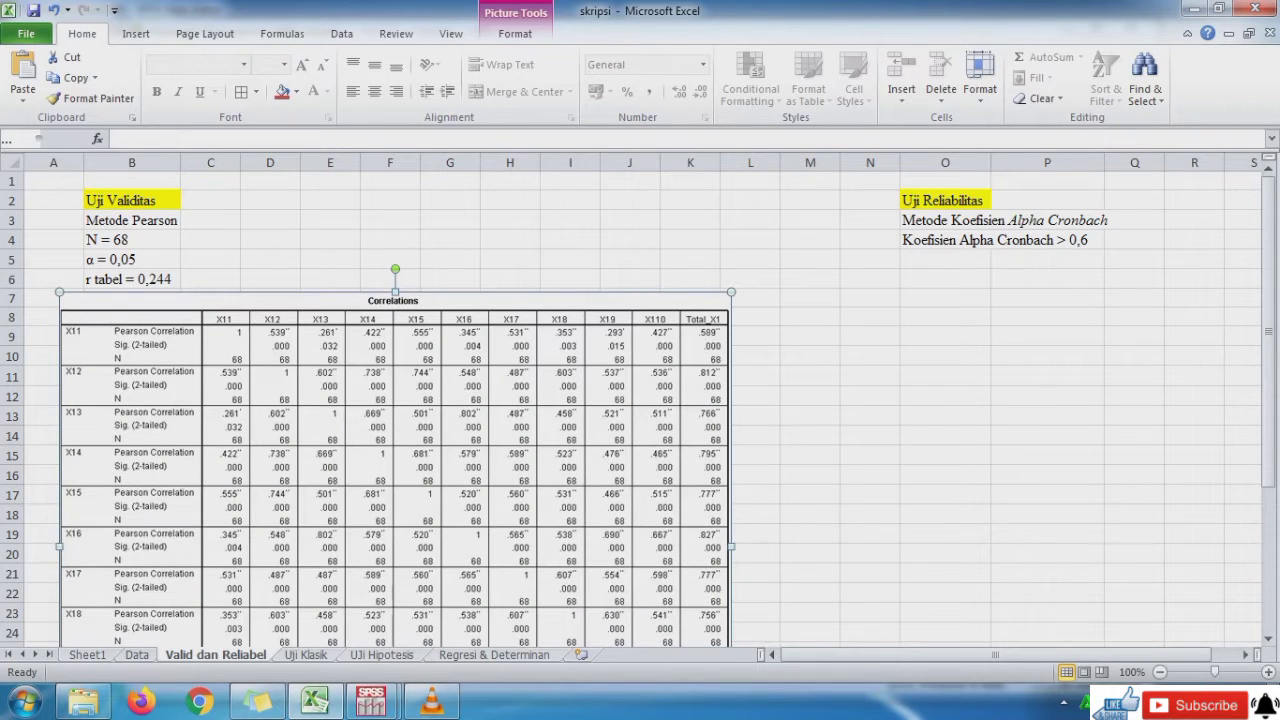
pyautogui.press('Left')
pyautogui.press('Left')
pyautogui.press('Left')
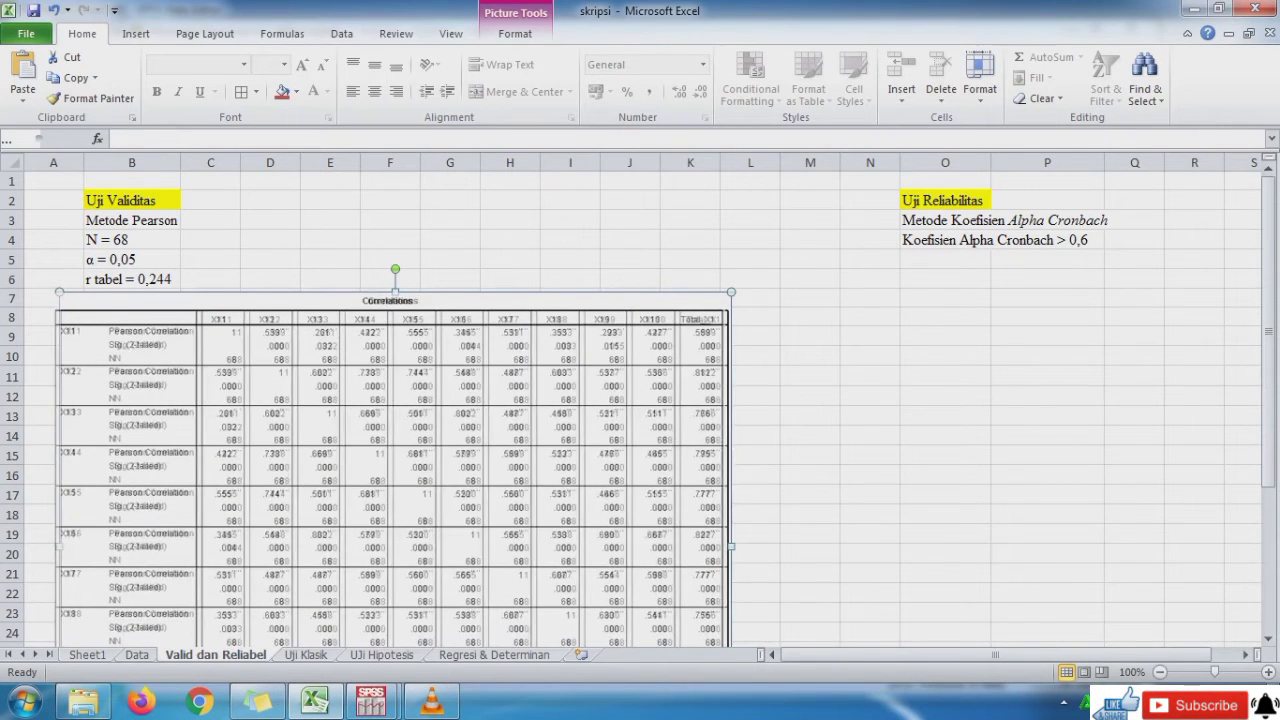
pyautogui.click(753, 335)
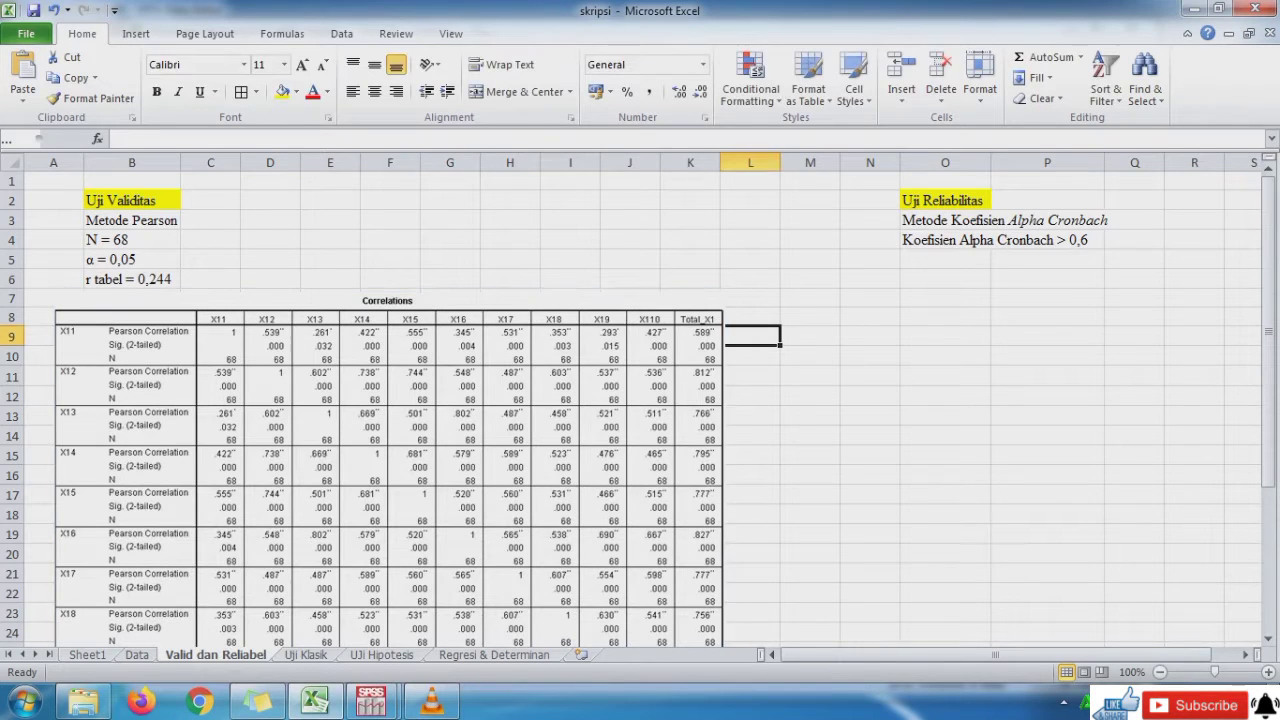
# Nudge the Correlations picture slightly left and fine-tune its size so each item's block spans two sheet rows from row 9.
pyautogui.moveTo(600, 380); pyautogui.dragTo(592, 379)
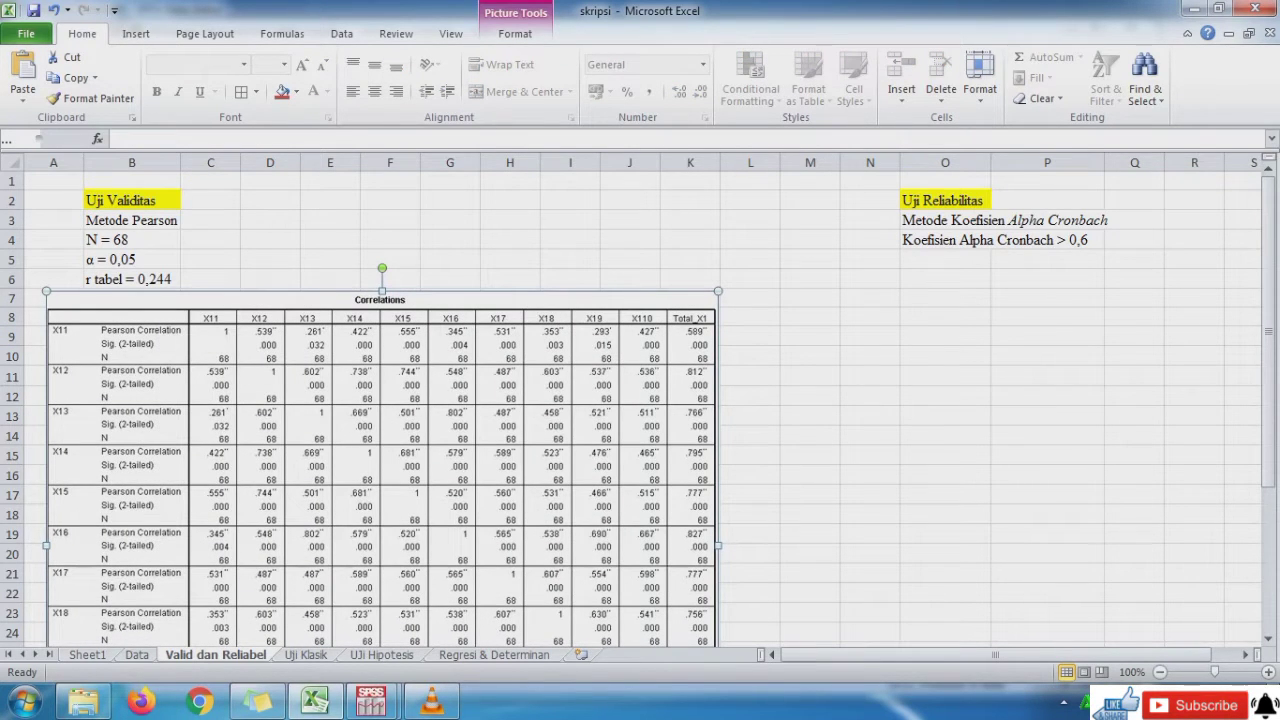
pyautogui.press('Down')
pyautogui.press('Down')
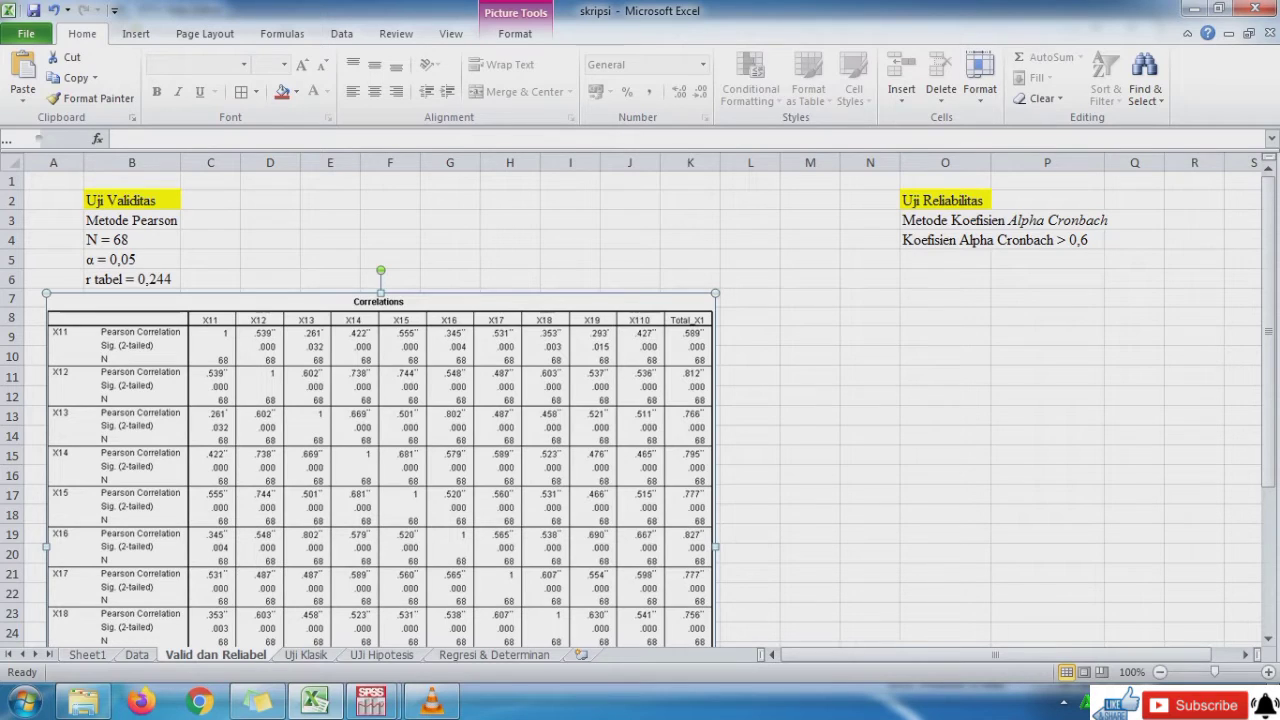
pyautogui.hotkey('shift', 'Down')
pyautogui.hotkey('shift', 'Down')
pyautogui.hotkey('shift', 'Down')
pyautogui.press('Up')
pyautogui.press('Up')
pyautogui.press('Up')
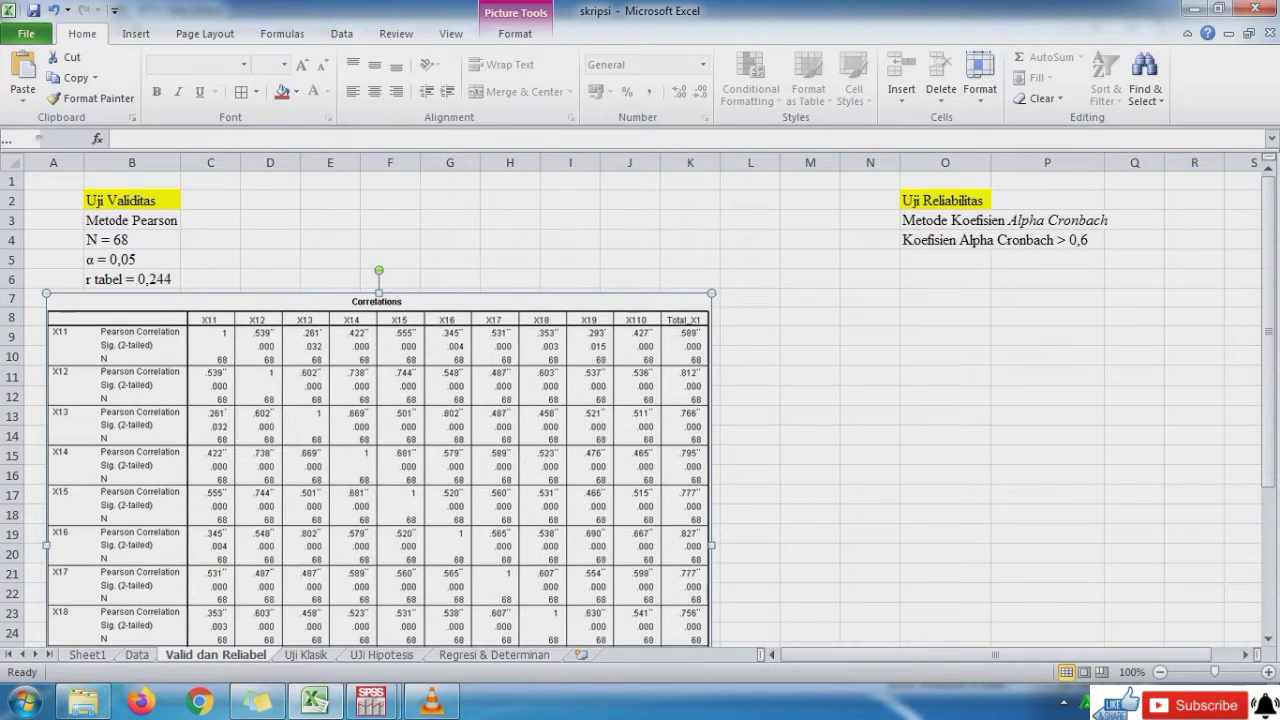
# Label items X11, X12 and X13 beside the table with "Valid" in L9 and "valid" in L11 and L13.
pyautogui.click(750, 336)
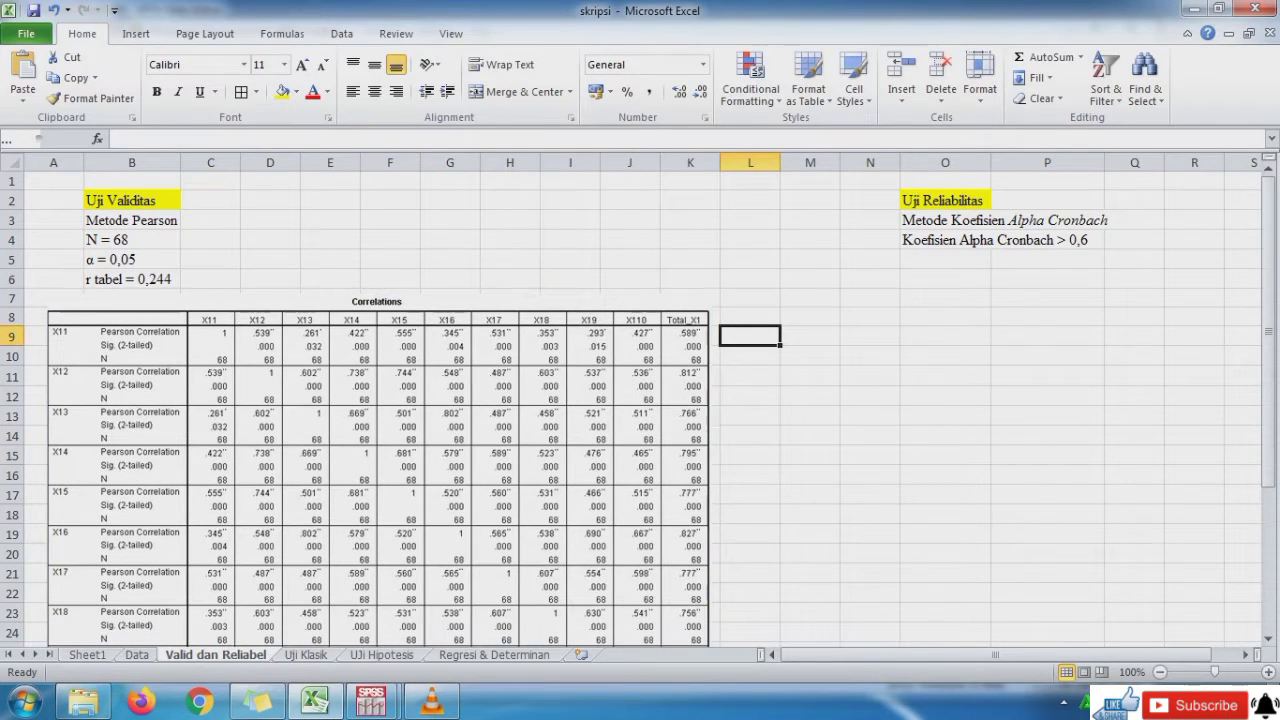
pyautogui.write('Vali')
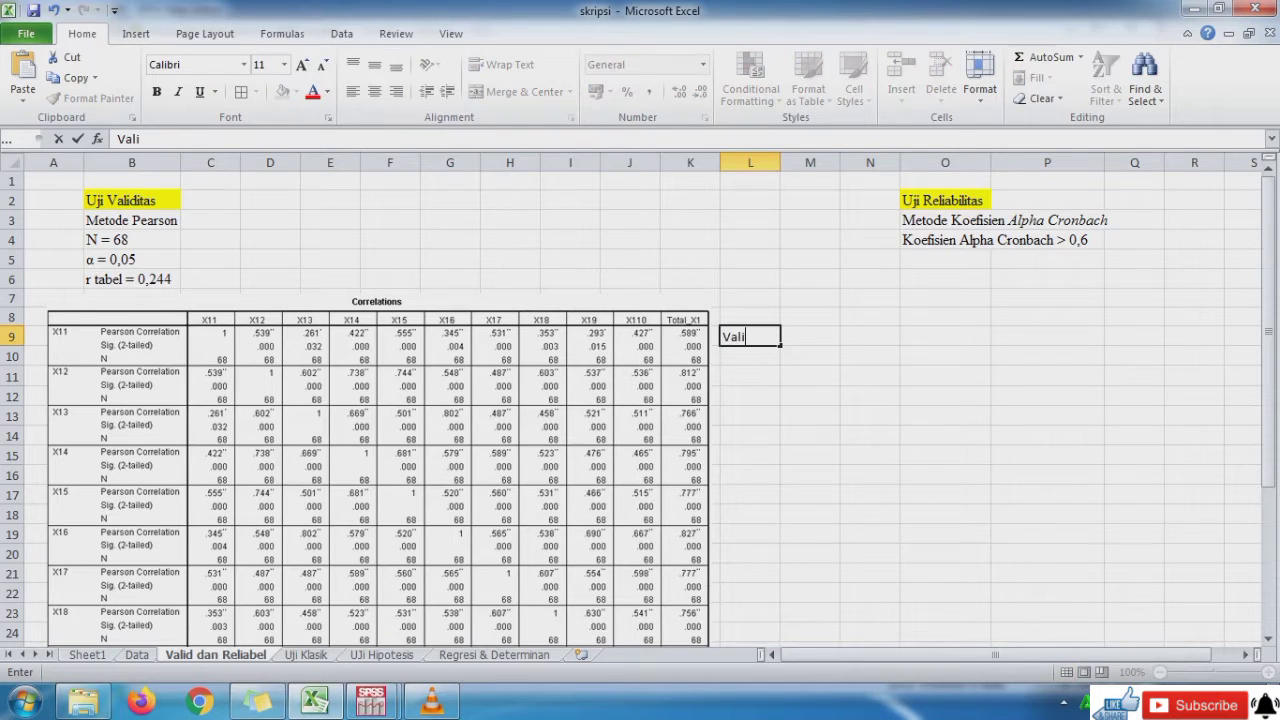
pyautogui.write('d')
pyautogui.press('Return')
pyautogui.press('Return')
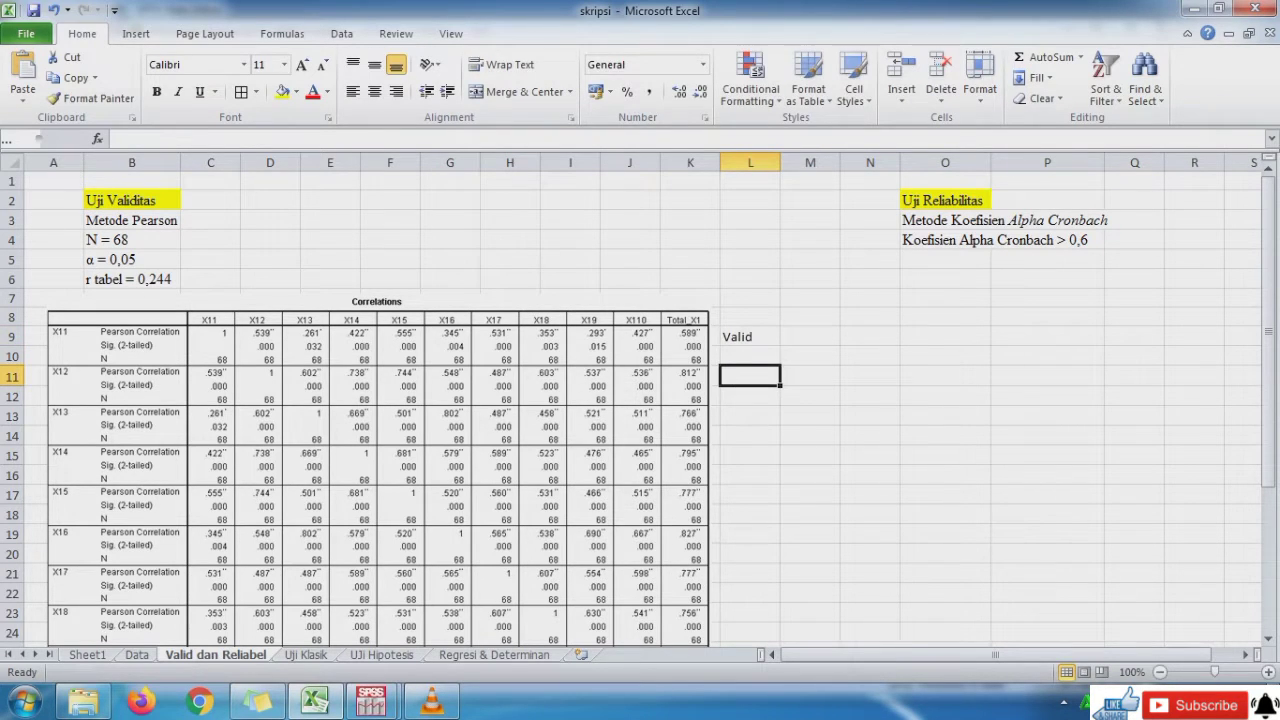
pyautogui.write('valid')
pyautogui.press('Return')
pyautogui.press('Return')
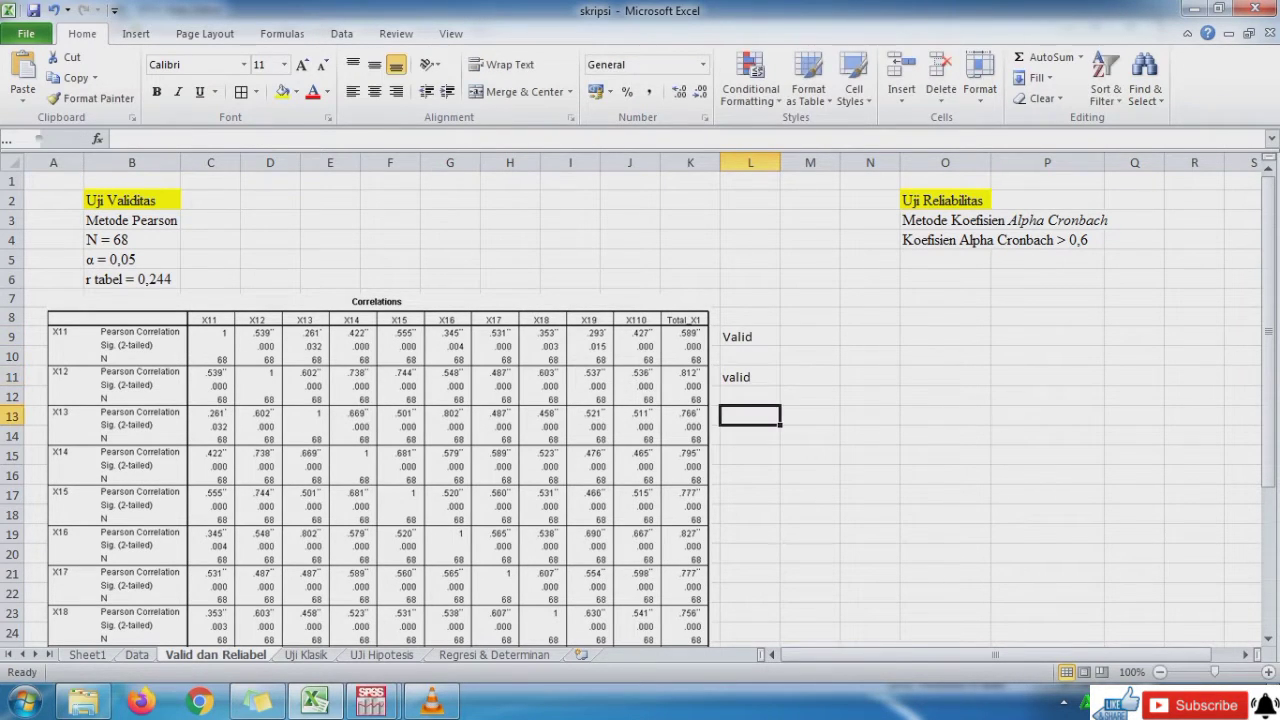
pyautogui.write('valid')
pyautogui.press('Return')
pyautogui.press('Return')
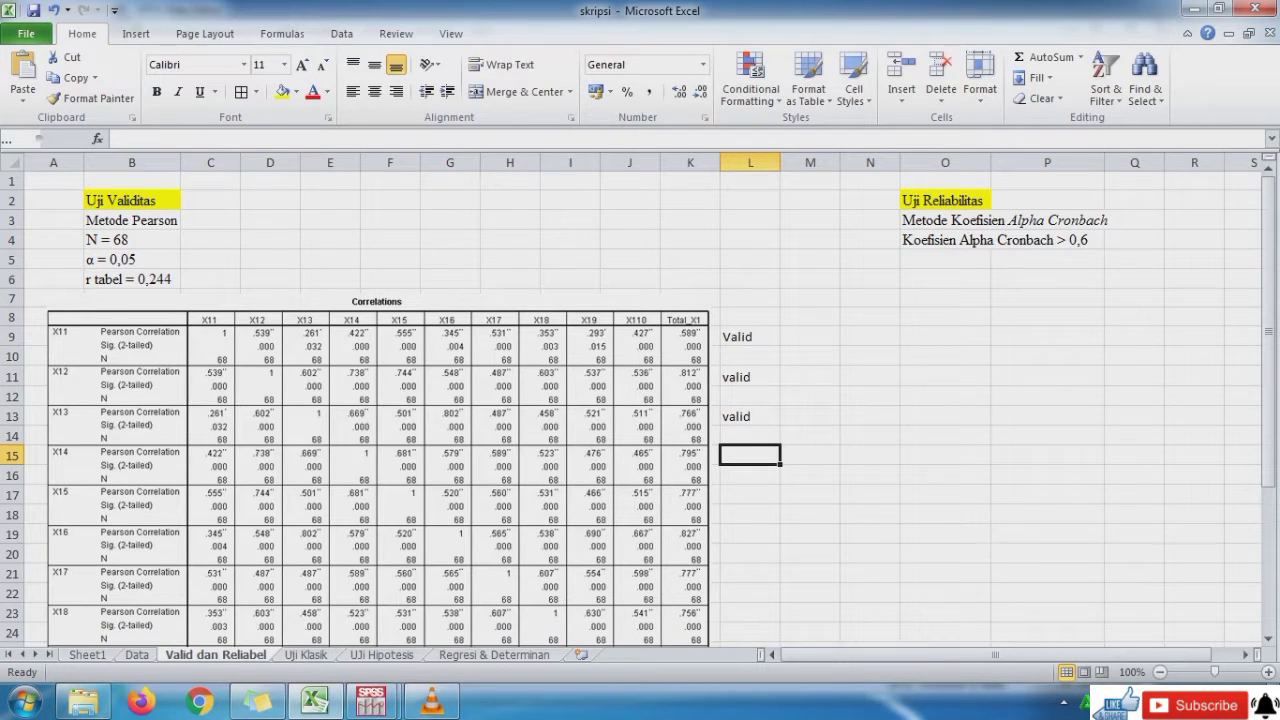
# Label items X14 and X15 beside the table with "Valid" in L15 and L17.
pyautogui.write('Valid')
pyautogui.press('Return')
pyautogui.press('Return')
pyautogui.press('Return')
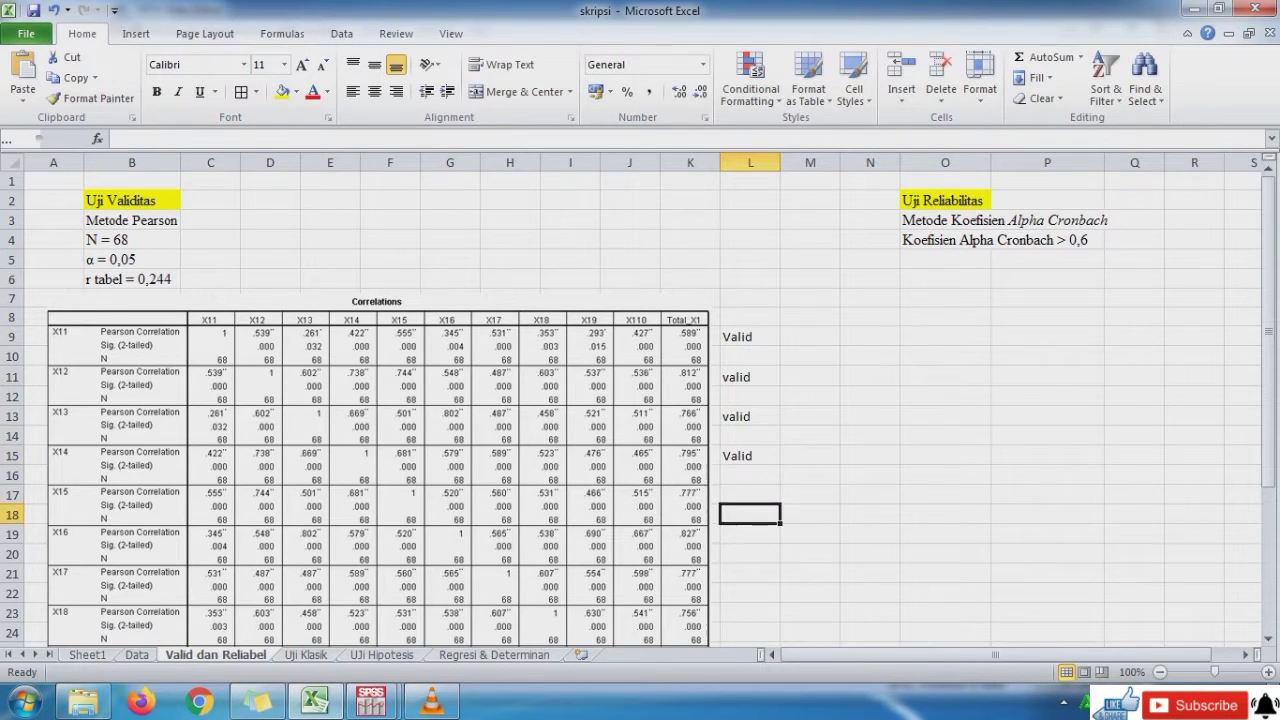
pyautogui.click(750, 495)
pyautogui.write('Valid')
pyautogui.press('Return')
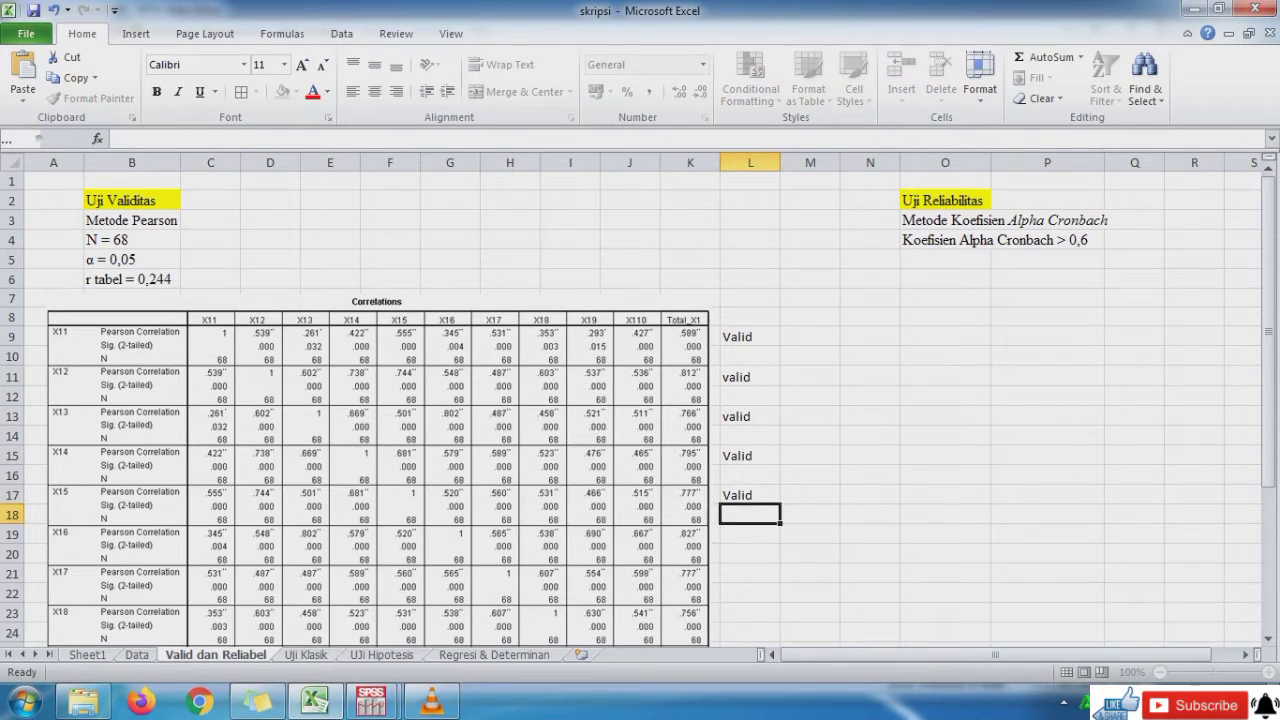
# Label items X16 and X17 beside the table with "Valid" in L19 and L21.
pyautogui.press('Return')
pyautogui.write('Vali')
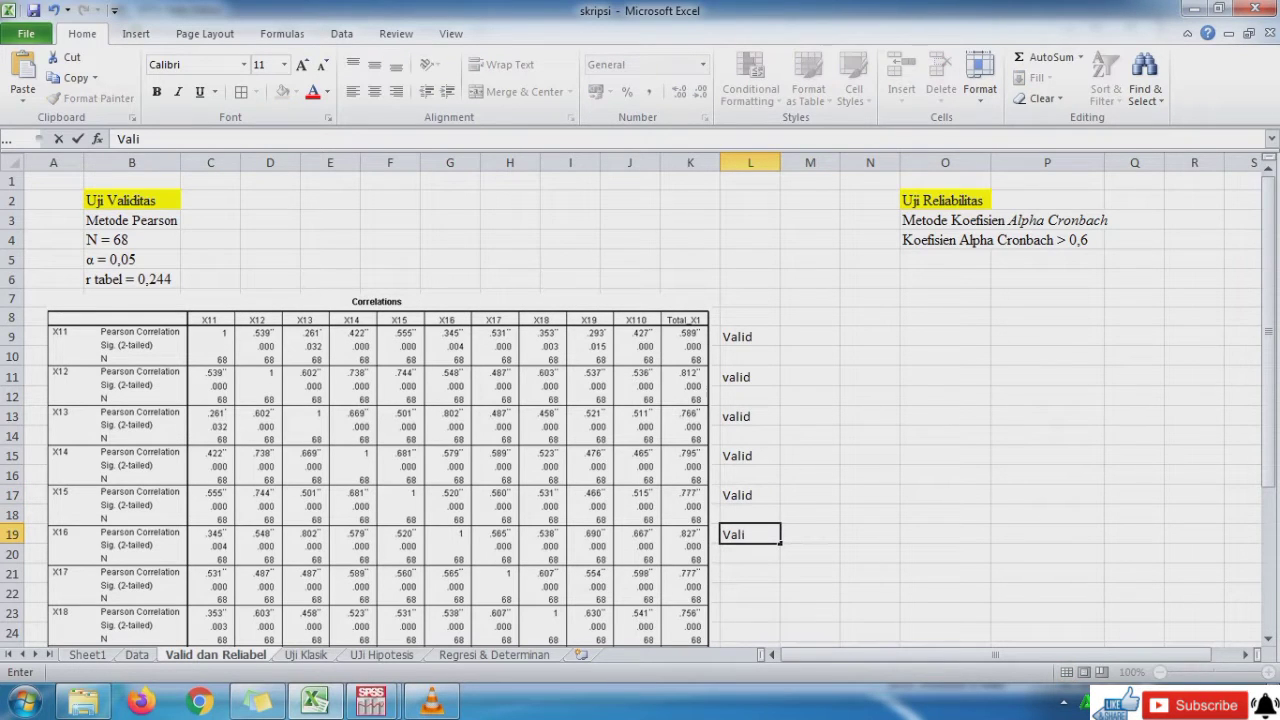
pyautogui.write('d')
pyautogui.press('Return')
pyautogui.press('Return')
pyautogui.write('Valid')
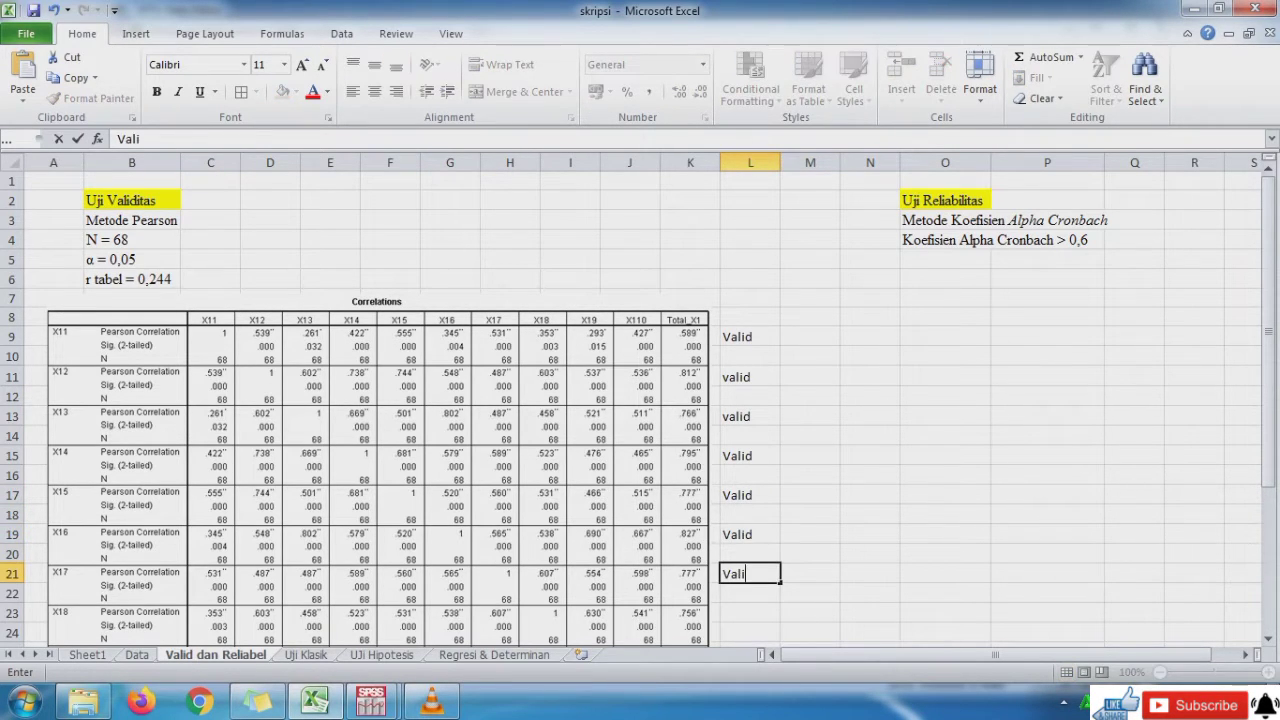
pyautogui.press('Return')
# Label item X18 beside the table with "Valid" in L23.
pyautogui.press('Down')
pyautogui.press('Down')
pyautogui.press('Down')
pyautogui.press('Down')
pyautogui.press('Down')
pyautogui.press('Down')
pyautogui.press('Down')
pyautogui.press('Down')
pyautogui.press('Down')
pyautogui.press('Down')
pyautogui.press('Up')
pyautogui.press('Up')
pyautogui.press('Up')
pyautogui.press('Up')
pyautogui.press('Up')
pyautogui.press('Up')
pyautogui.press('Up')
pyautogui.press('Up')
pyautogui.press('Up')
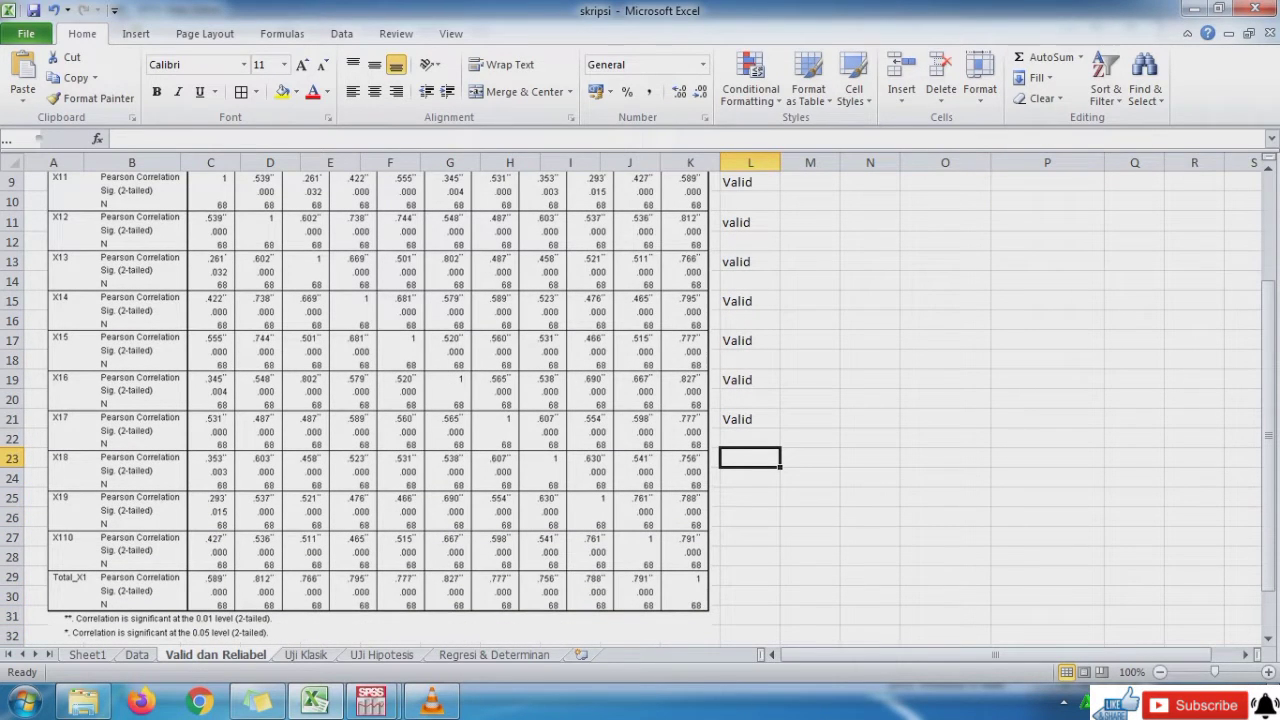
pyautogui.write('Valid')
pyautogui.press('Return')
pyautogui.press('Return')
pyautogui.press('Return')
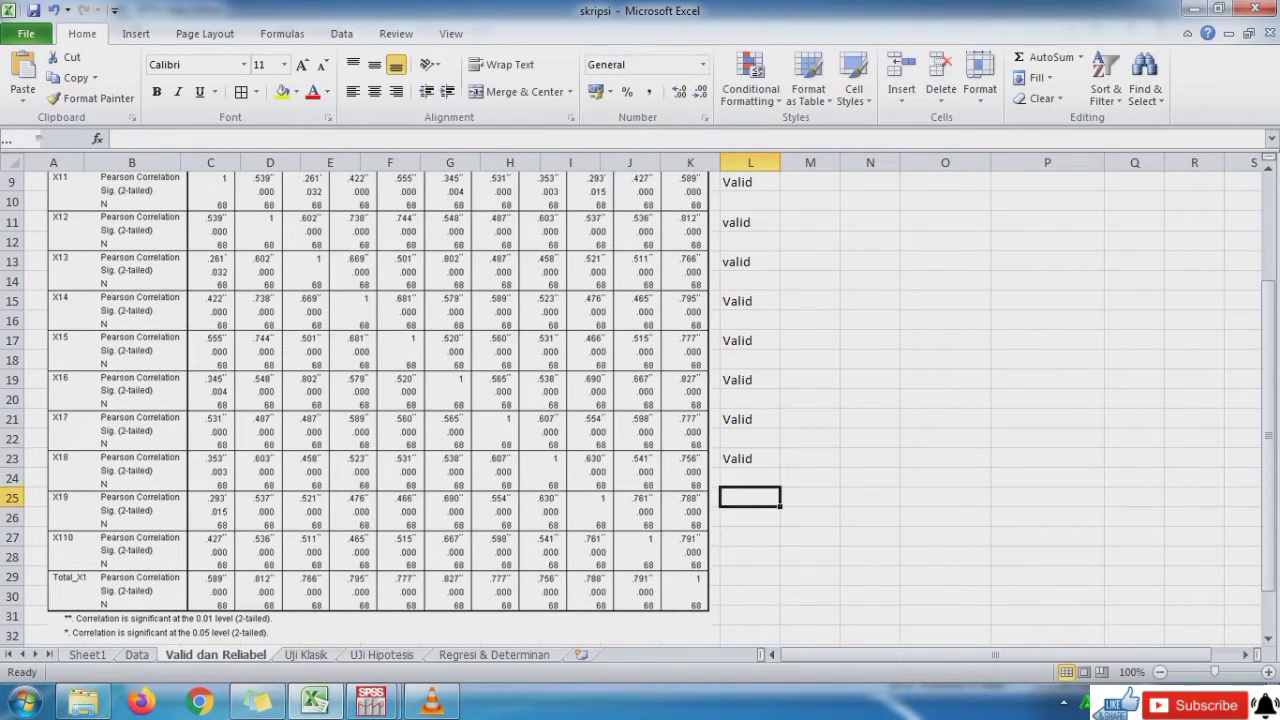
# Label items X19 and X110 beside the table with "Valid" in L25 and L27.
pyautogui.press('Up')
pyautogui.write('Valid')
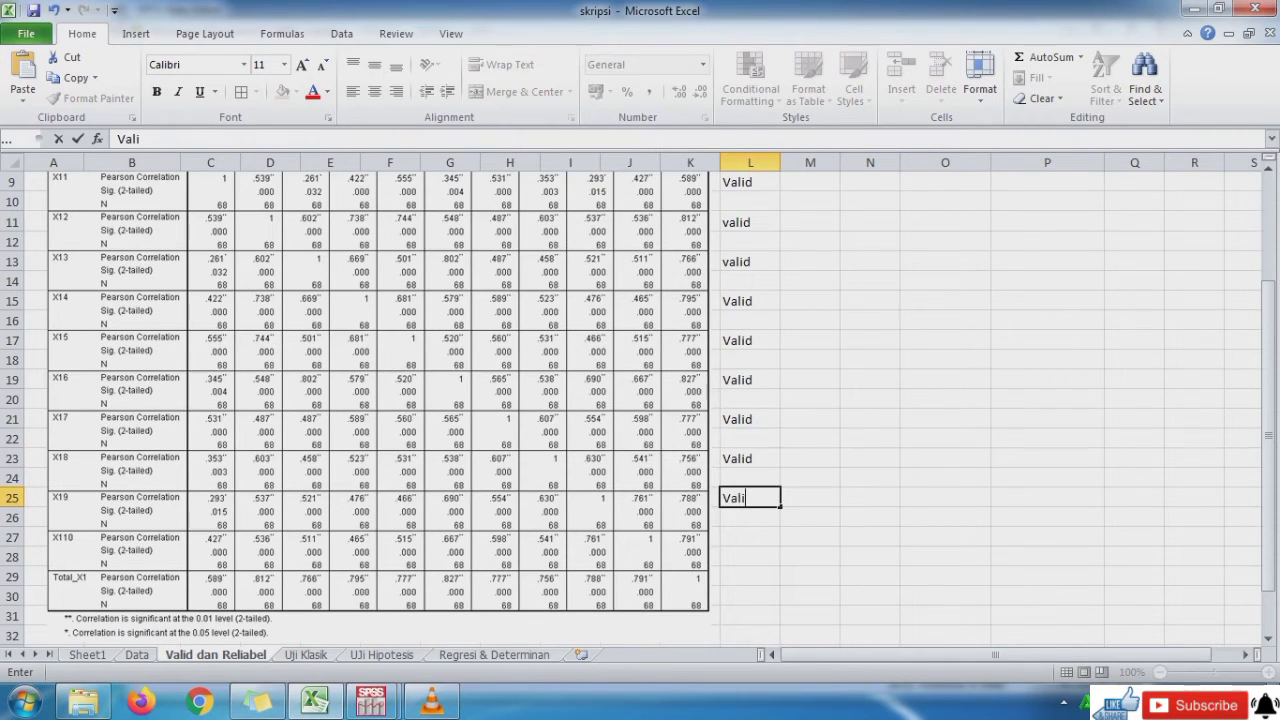
pyautogui.press('Return')
pyautogui.press('Down')
pyautogui.write('Ca')
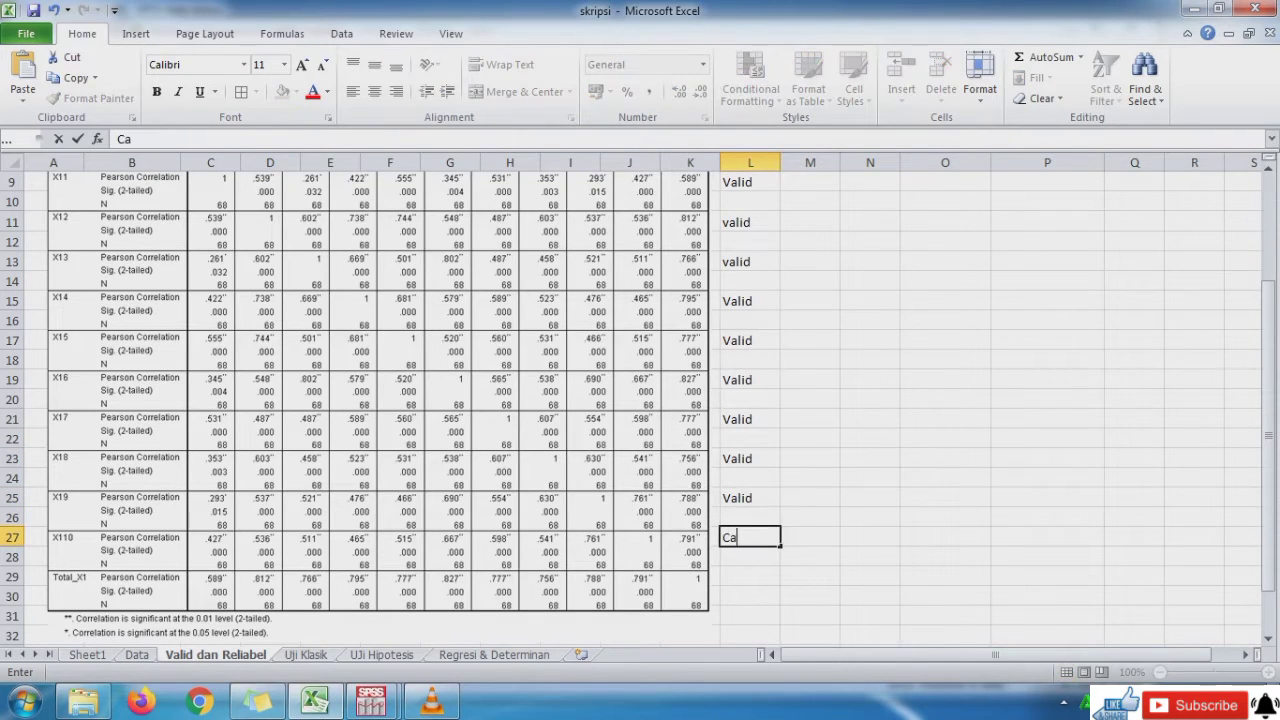
pyautogui.press('BackSpace')
pyautogui.press('BackSpace')
pyautogui.write('Valid')
pyautogui.press('Return')
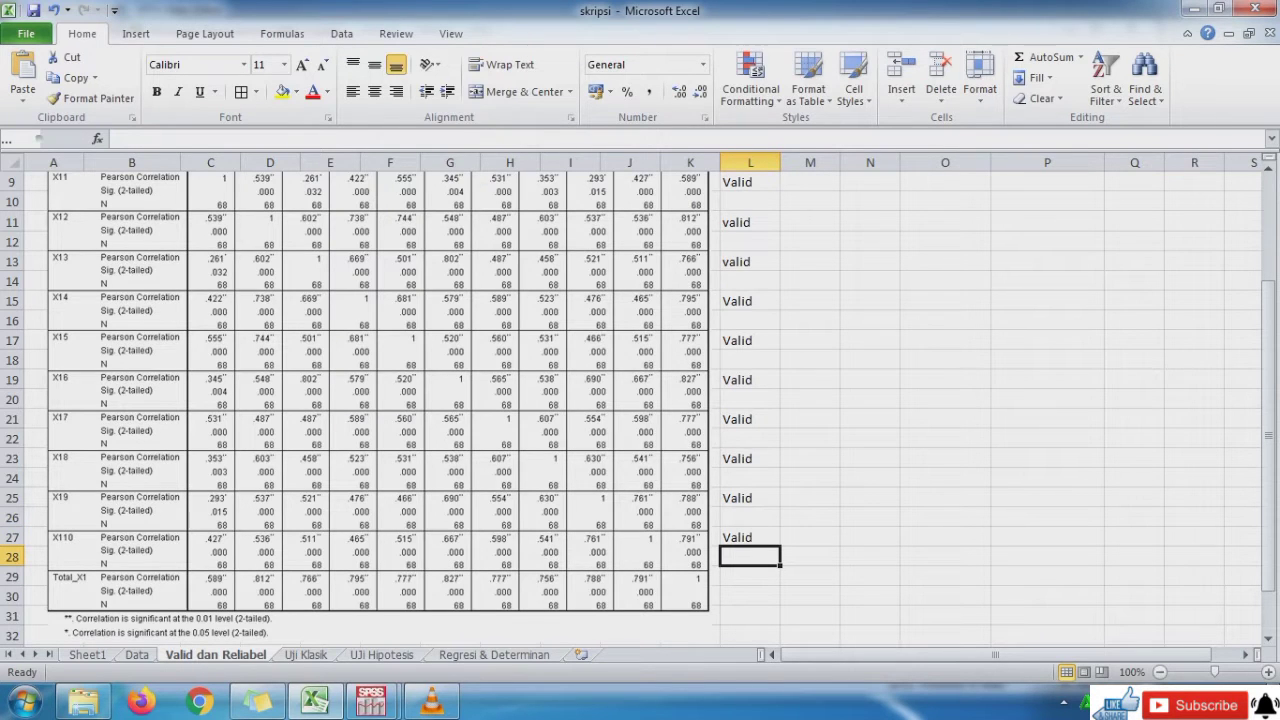
# Switch to the SPSS Data Editor and open the Bivariate Correlations dialog.
pyautogui.moveTo(371, 700)
pyautogui.click(265, 600)
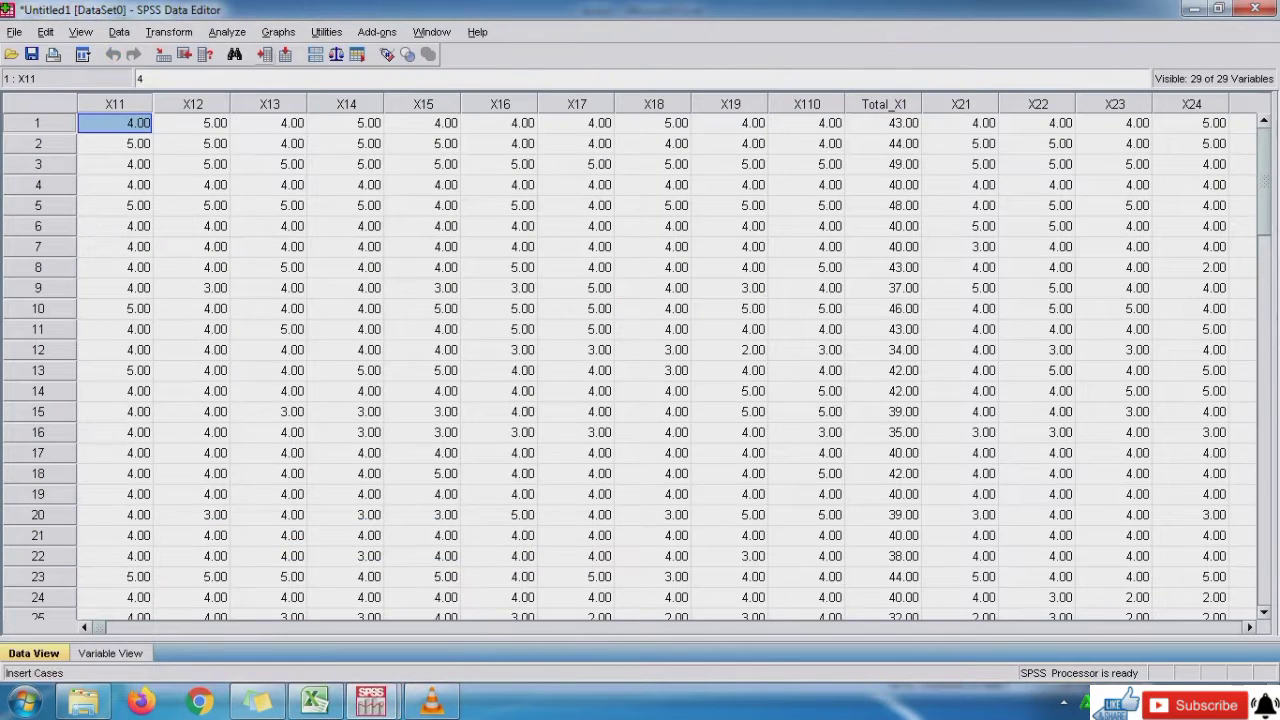
pyautogui.click(227, 32)
pyautogui.moveTo(247, 200)
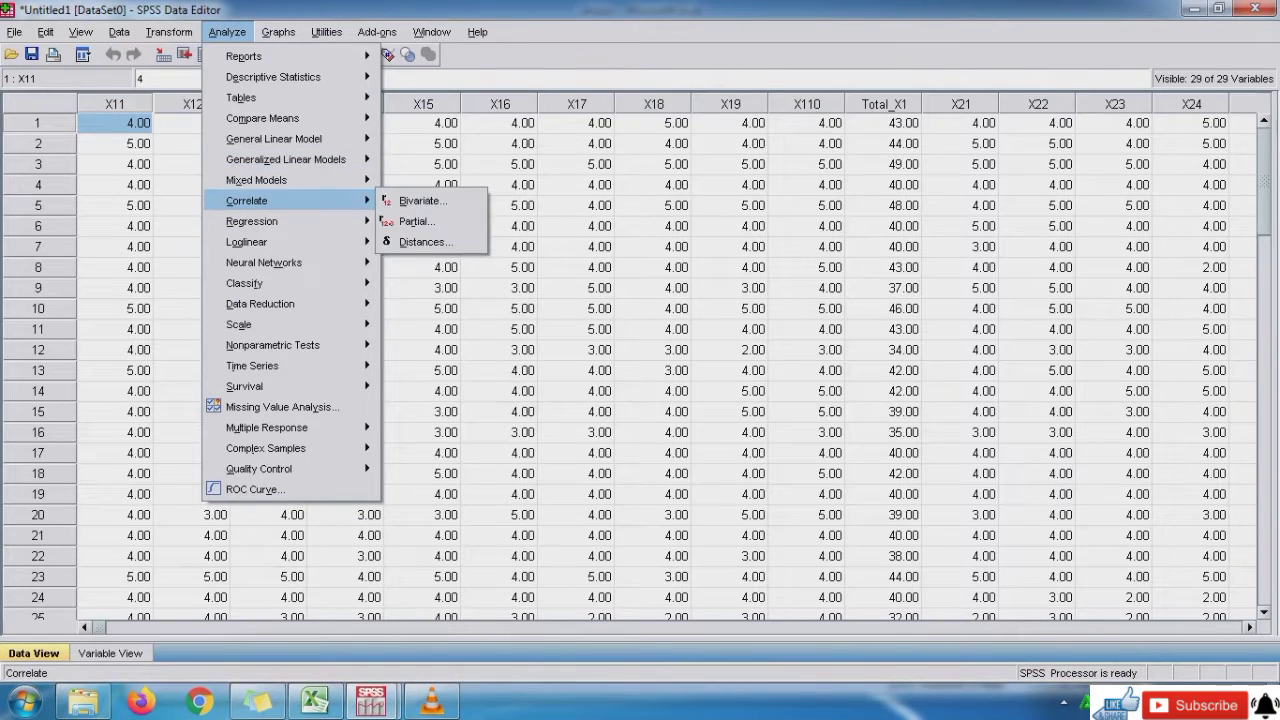
pyautogui.click(422, 200)
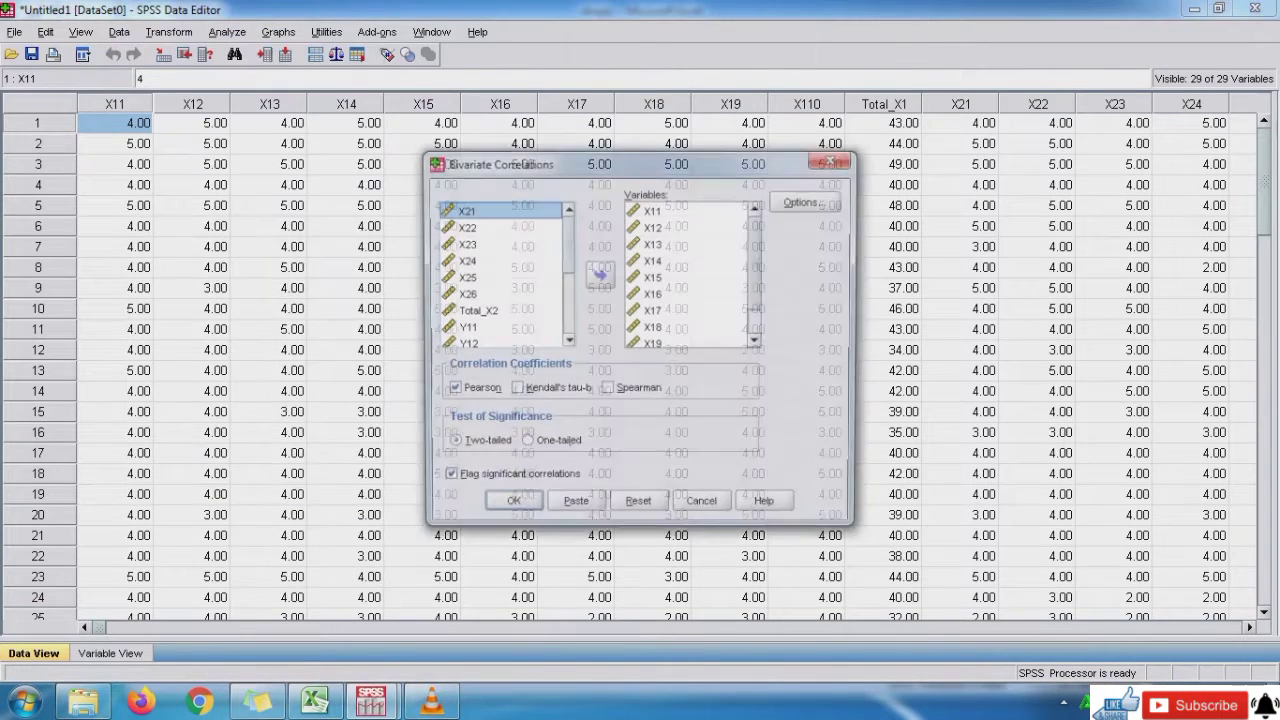
# Remove all X1 variables, X11 through X110 and Total_X1, from the variables to correlate.
pyautogui.click(653, 210)
pyautogui.hotkey('shift', 'Down')
pyautogui.hotkey('shift', 'Down')
pyautogui.hotkey('shift', 'Down')
pyautogui.hotkey('shift', 'Down')
pyautogui.hotkey('shift', 'Down')
pyautogui.hotkey('shift', 'Down')
pyautogui.hotkey('shift', 'Down')
pyautogui.hotkey('shift', 'Down')
pyautogui.hotkey('shift', 'Down')
pyautogui.hotkey('shift', 'Down')
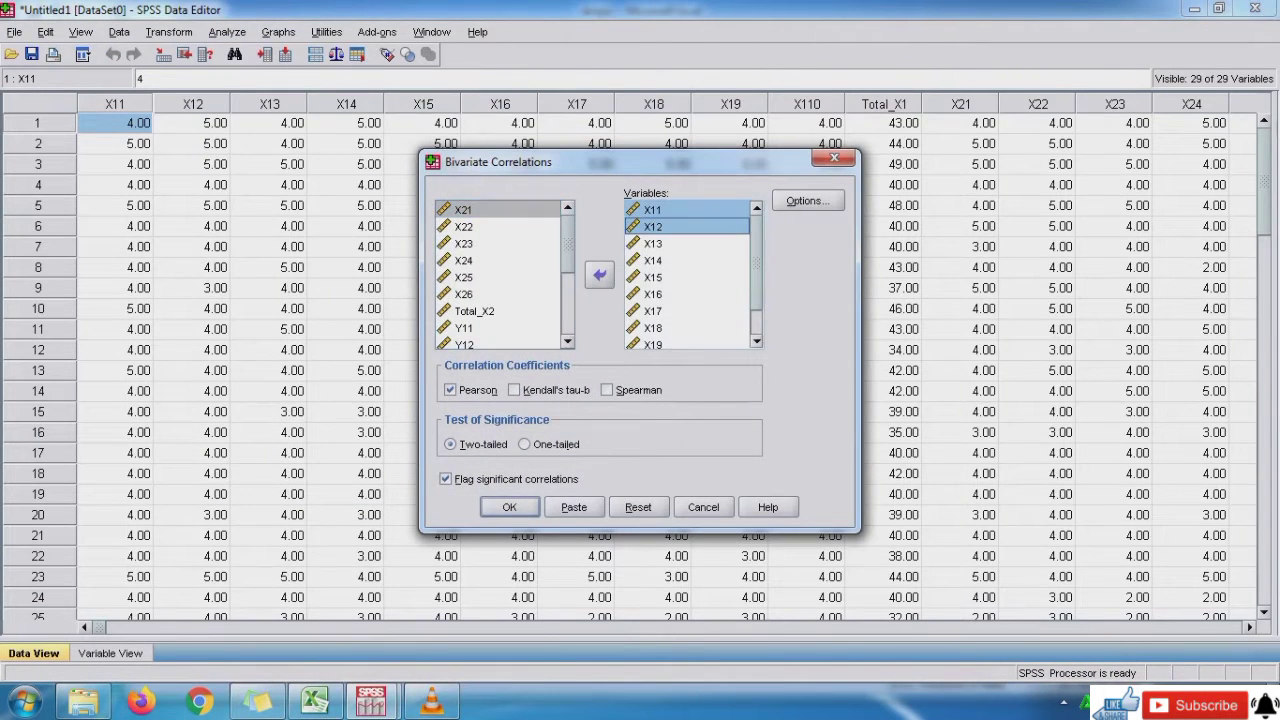
pyautogui.click(600, 275)
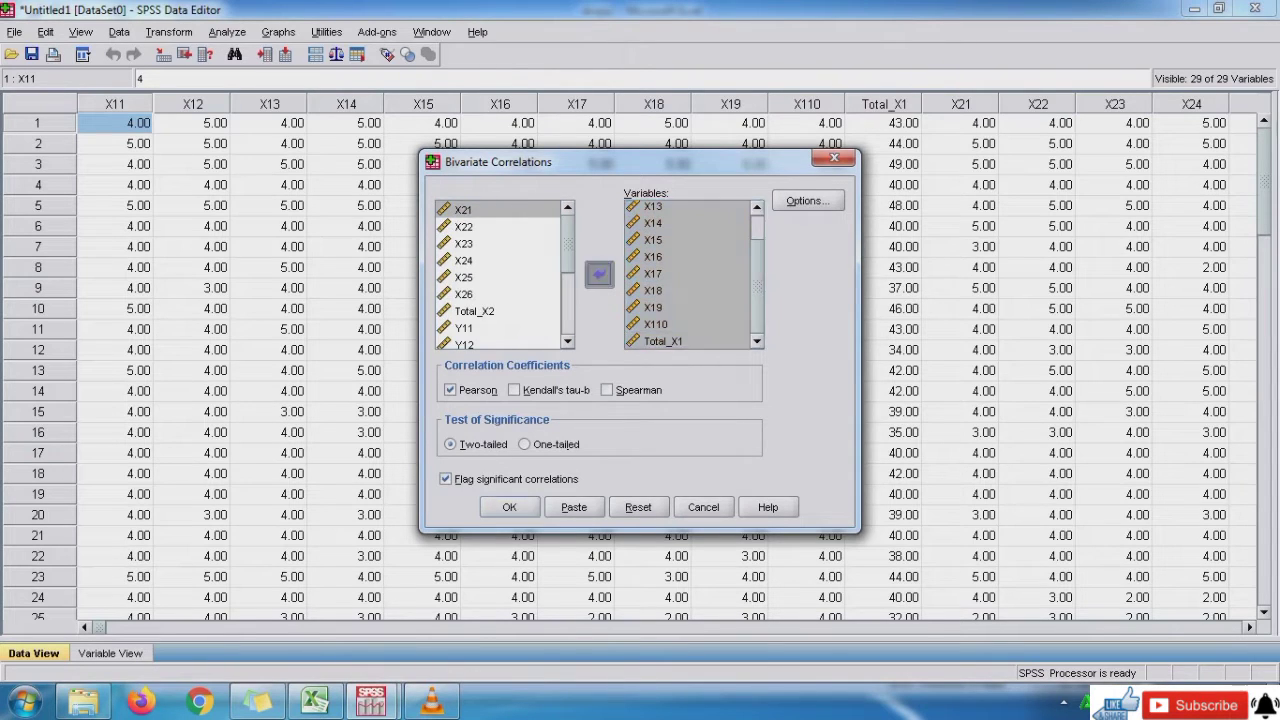
# Add X21 through X26 and Total_X2 to the analysis and run the two-tailed Pearson correlation.
pyautogui.moveTo(567, 246); pyautogui.dragTo(567, 262)
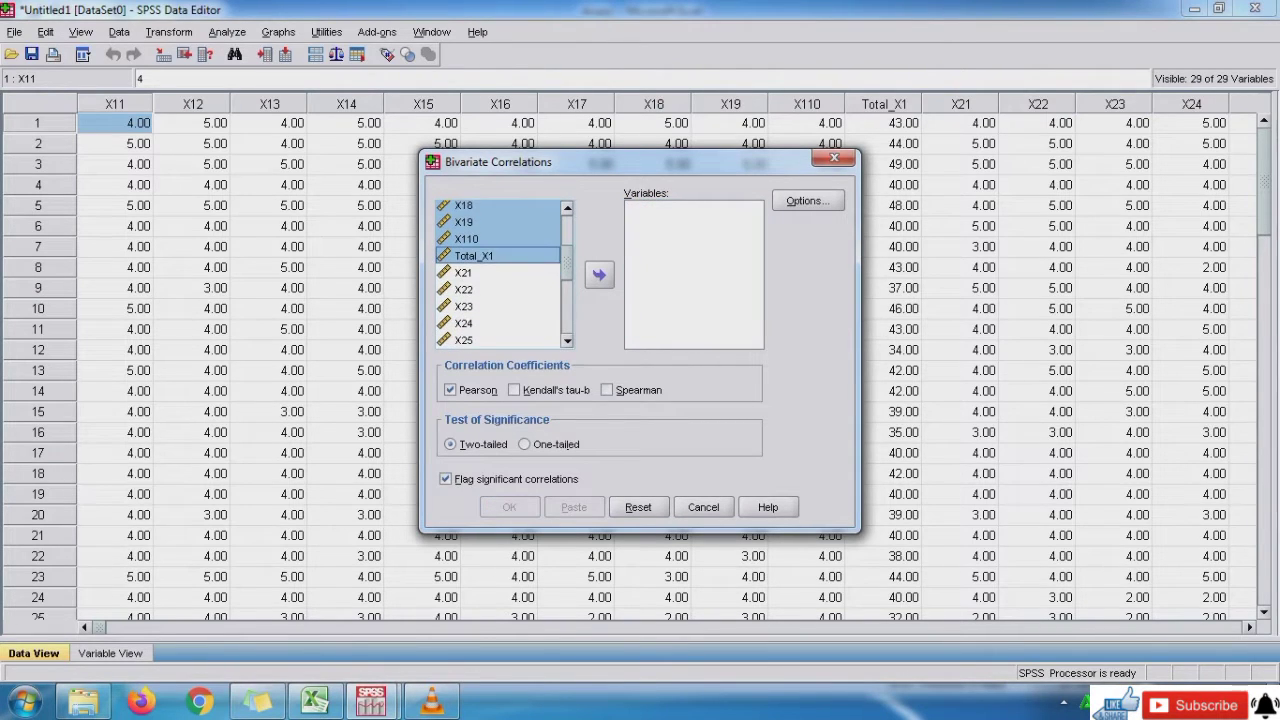
pyautogui.hotkey('shift', 'Down')
pyautogui.hotkey('shift', 'Down')
pyautogui.hotkey('shift', 'Down')
pyautogui.hotkey('shift', 'Down')
pyautogui.hotkey('shift', 'Down')
pyautogui.hotkey('shift', 'Down')
pyautogui.hotkey('shift', 'Down')
pyautogui.hotkey('shift', 'Down')
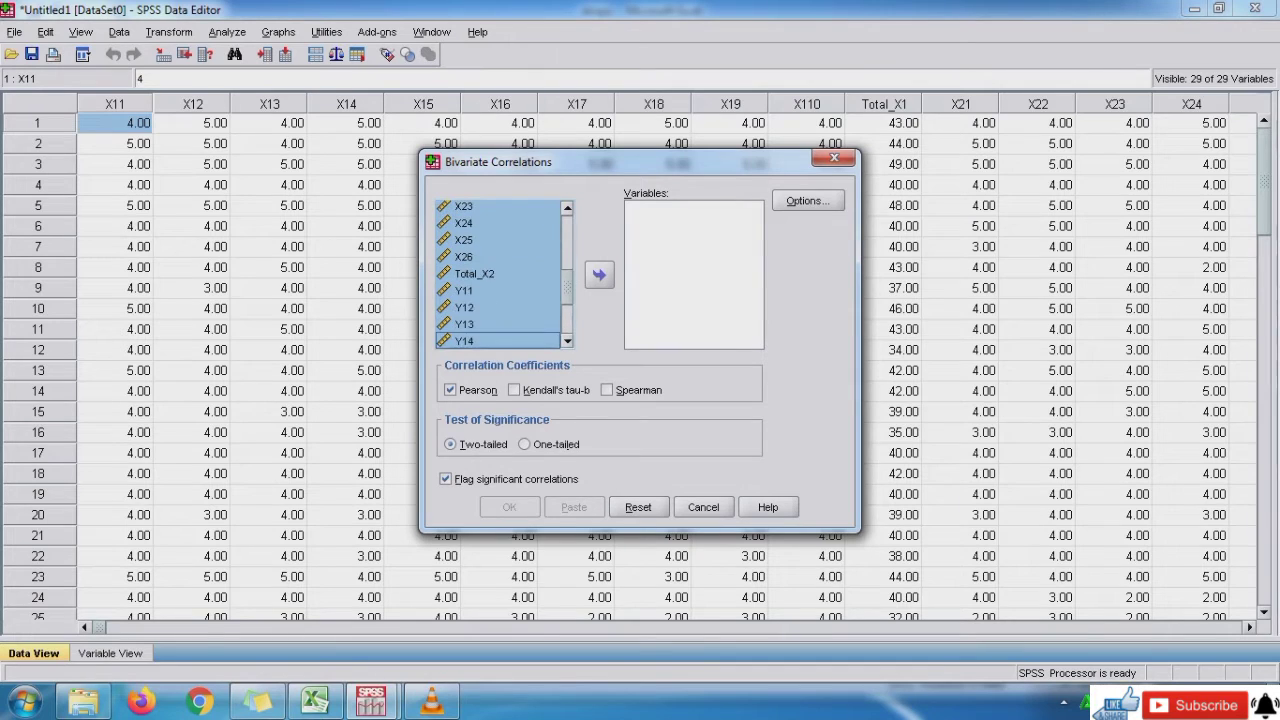
pyautogui.hotkey('shift', 'Up')
pyautogui.click(600, 275)
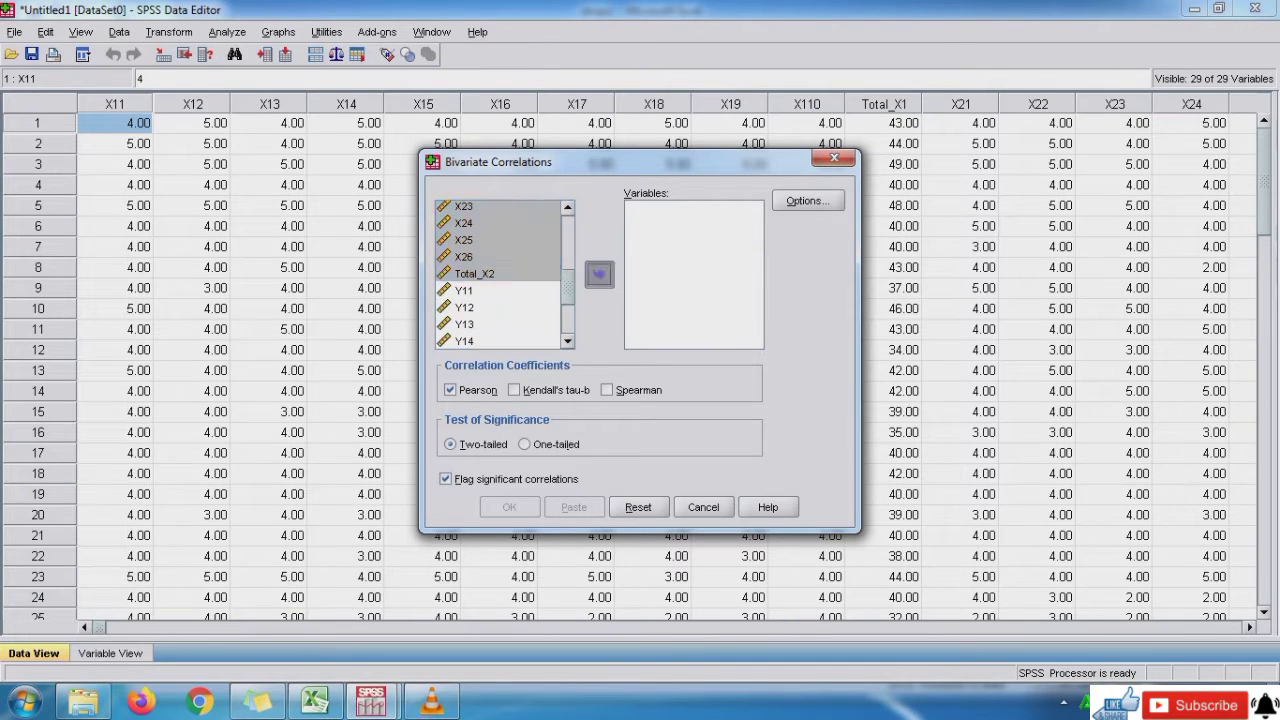
pyautogui.click(510, 507)
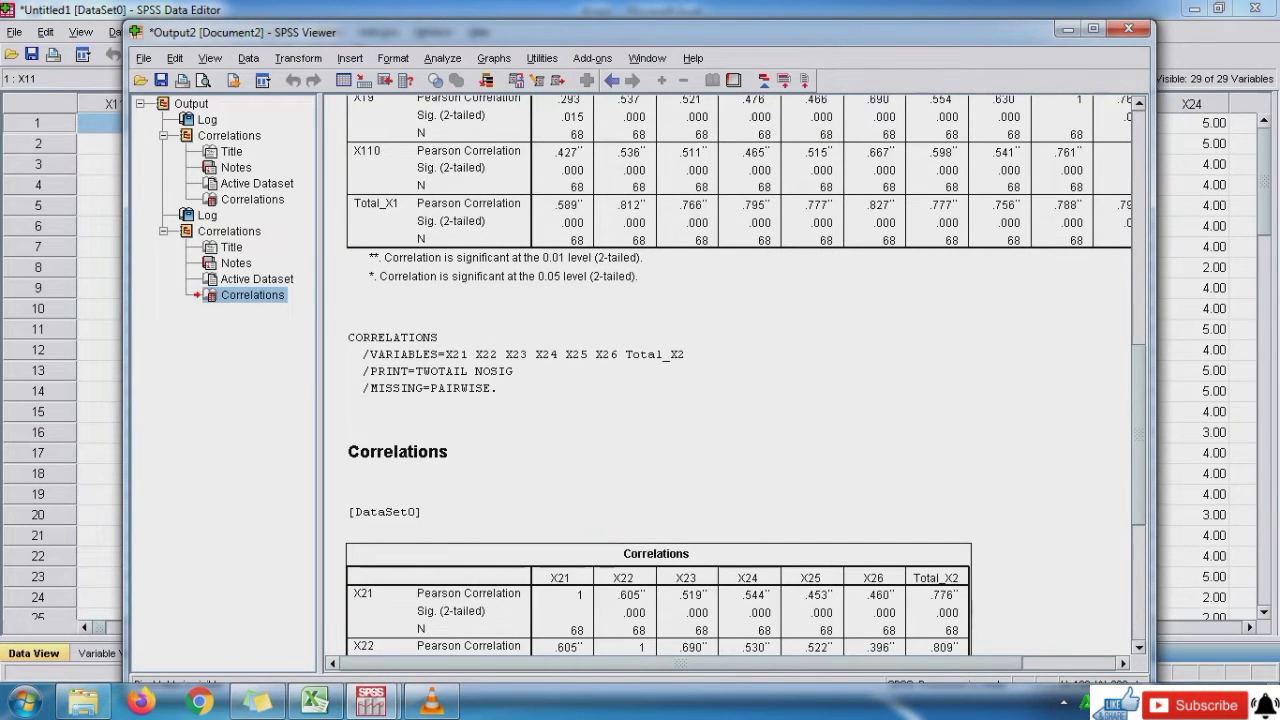
# Switch to the skripsi workbook in Excel and paste the X2 Correlations table as a picture at B34 of the Valid dan Reliabel sheet.
pyautogui.click(315, 701)
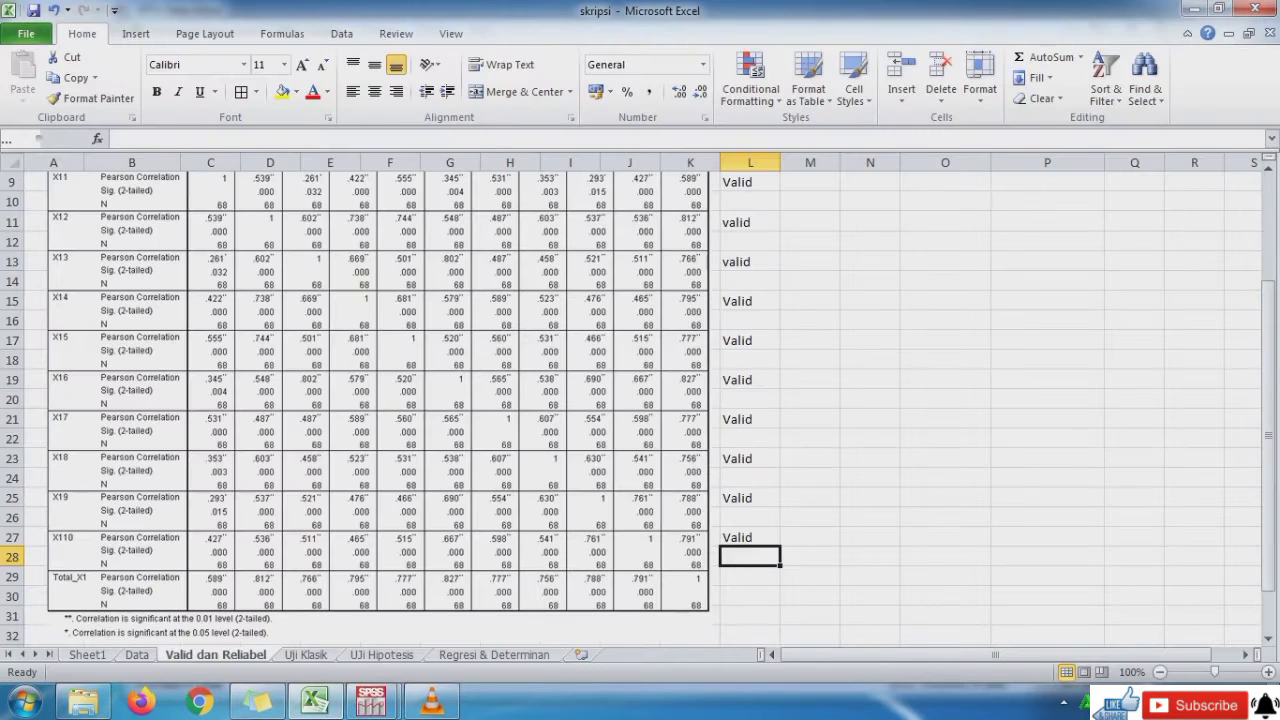
pyautogui.moveTo(1268, 391); pyautogui.dragTo(1268, 431)
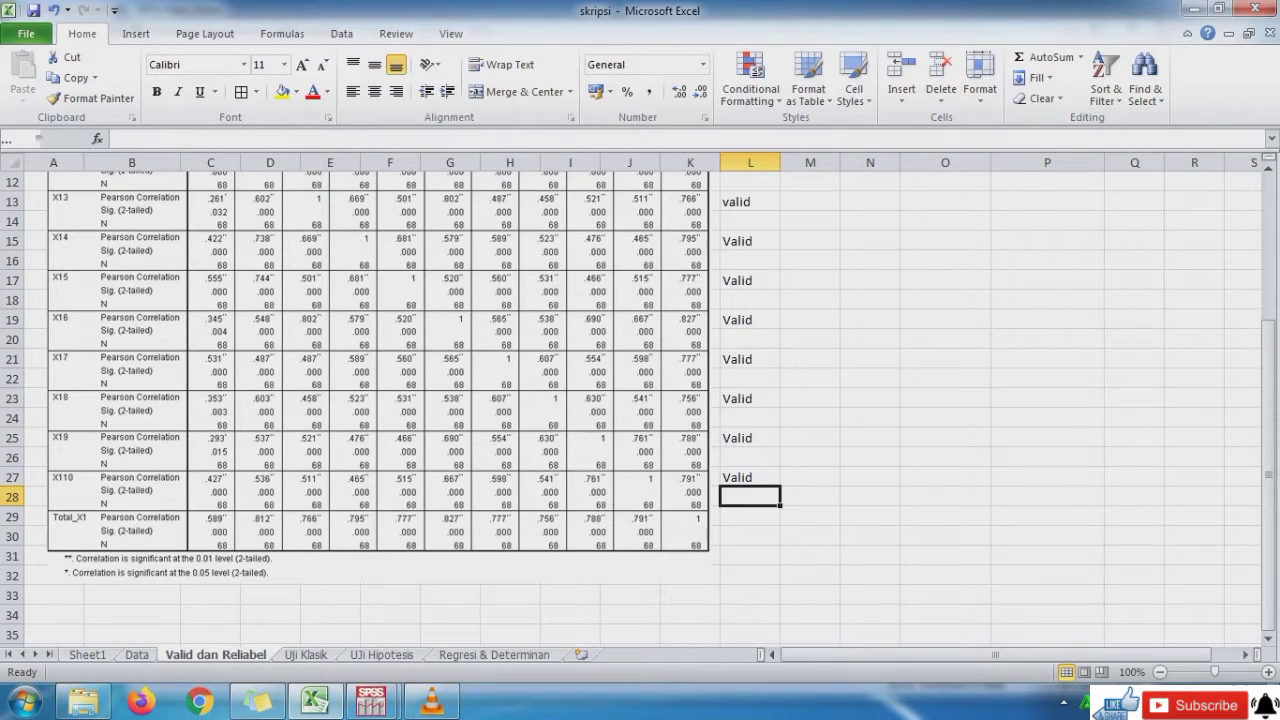
pyautogui.click(132, 615)
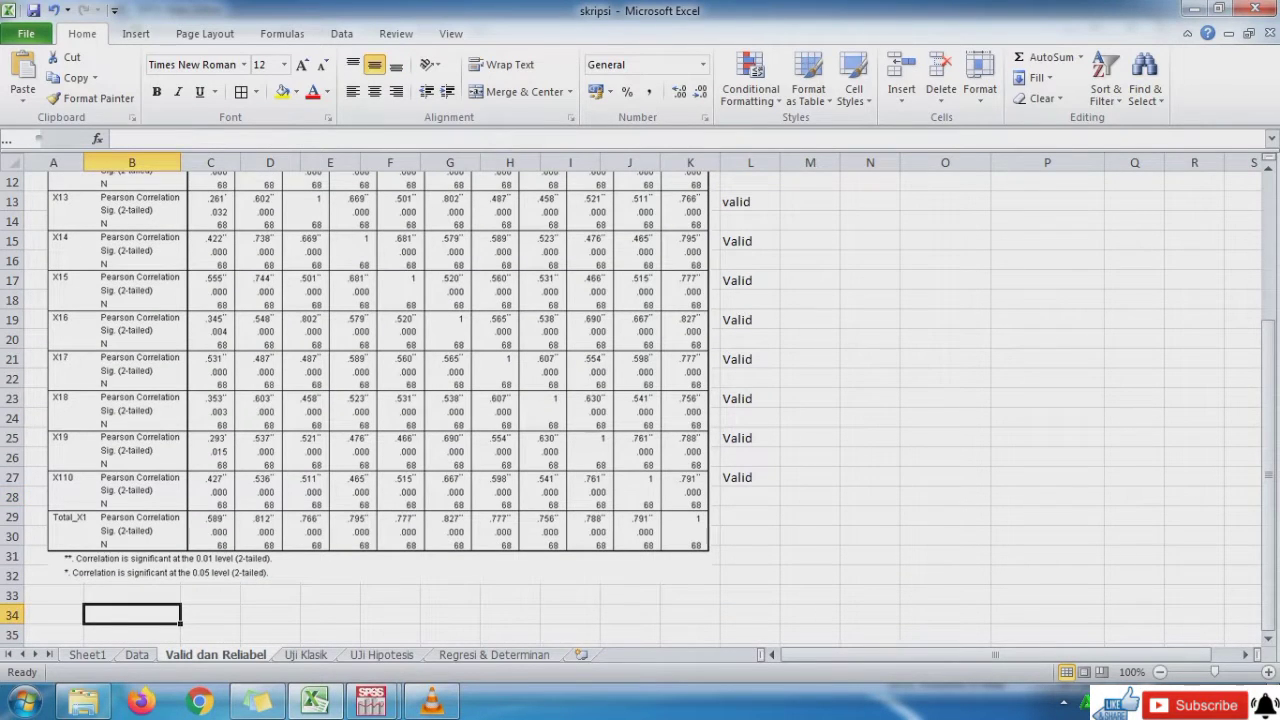
pyautogui.rightClick(116, 612)
pyautogui.click(182, 374)
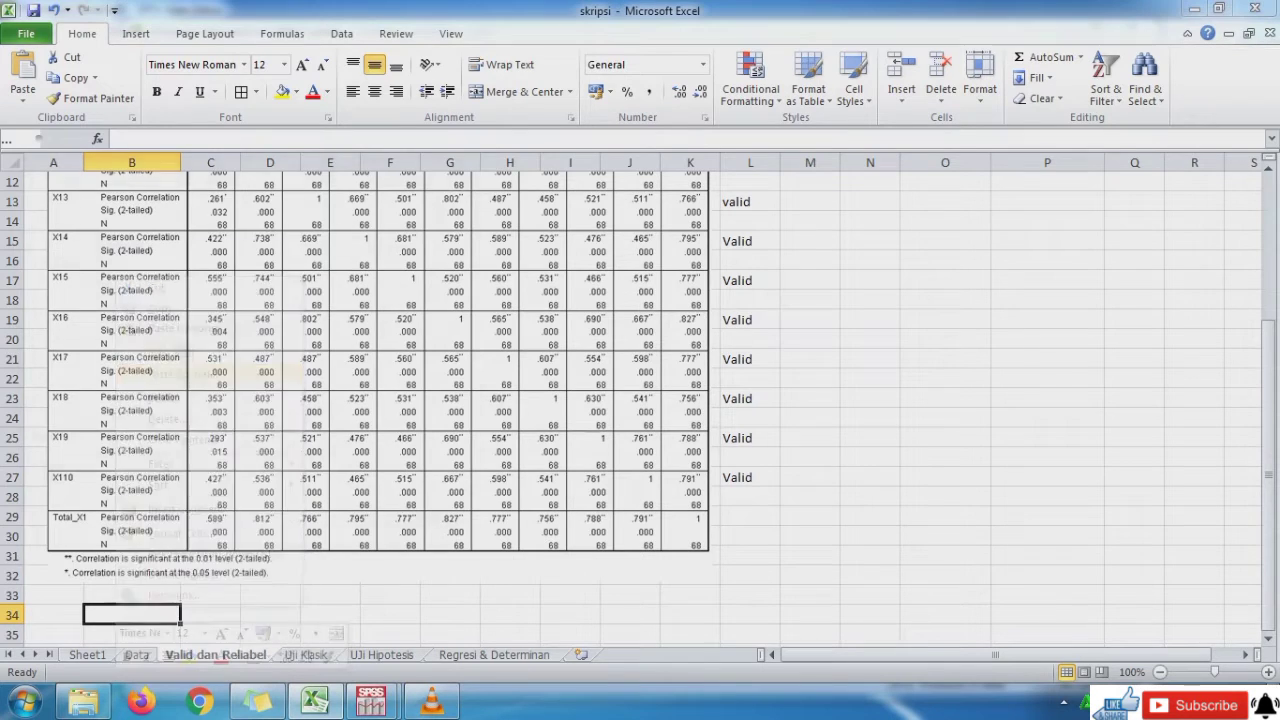
pyautogui.press('Return')
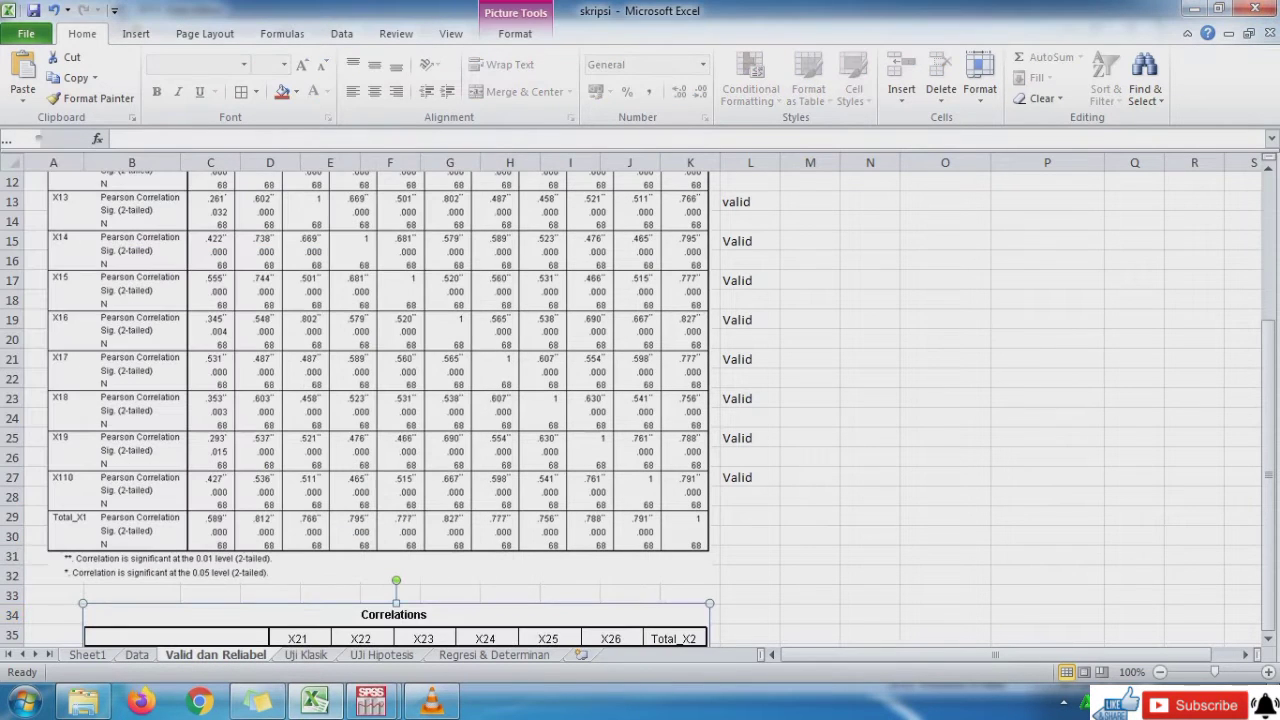
# Resize and position the X2 Correlations picture below the X1 table, ending in column K with each item's block spanning about two sheet rows from row 34.
pyautogui.scroll(-4, 640, 400)
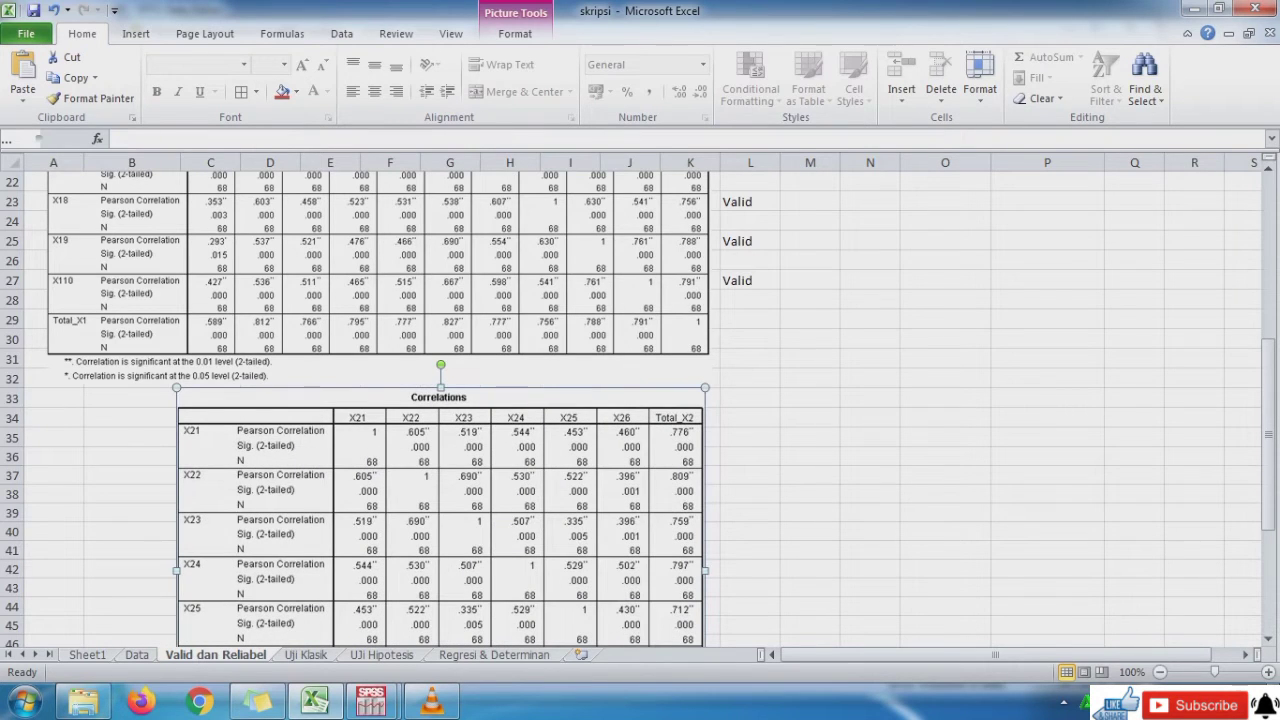
pyautogui.moveTo(705, 387); pyautogui.dragTo(719, 378)
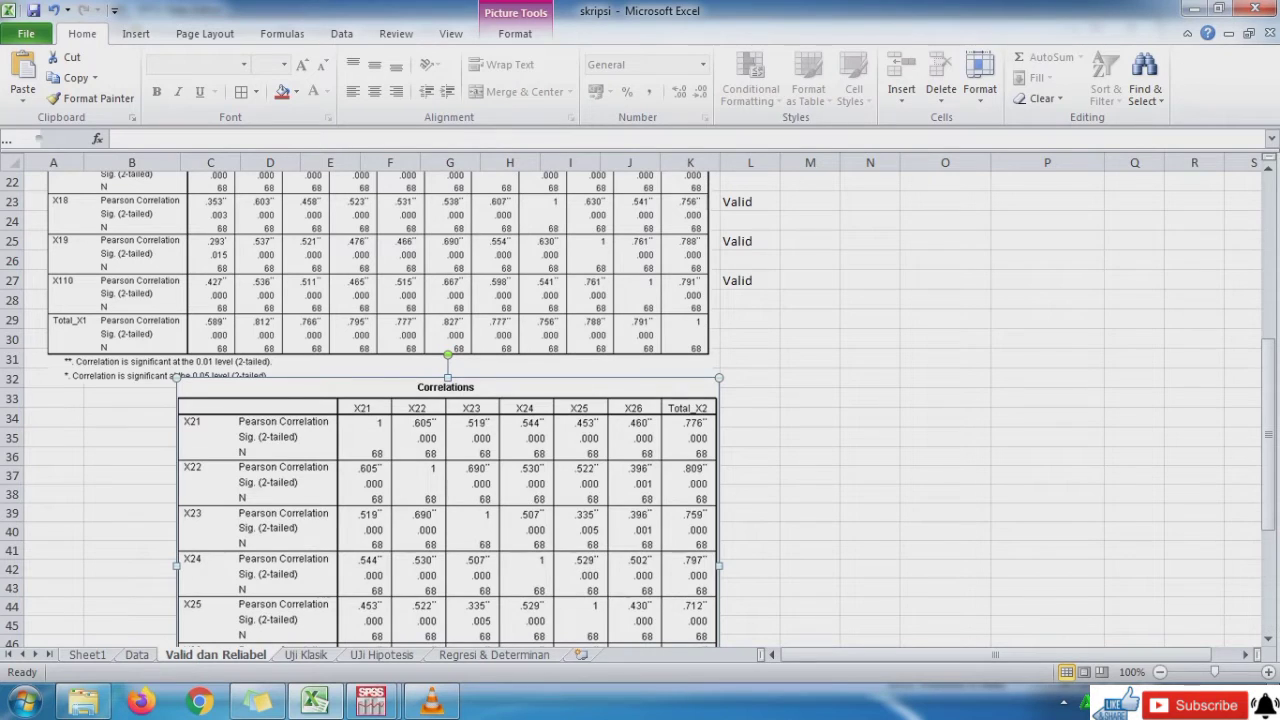
pyautogui.moveTo(447, 500); pyautogui.dragTo(439, 492)
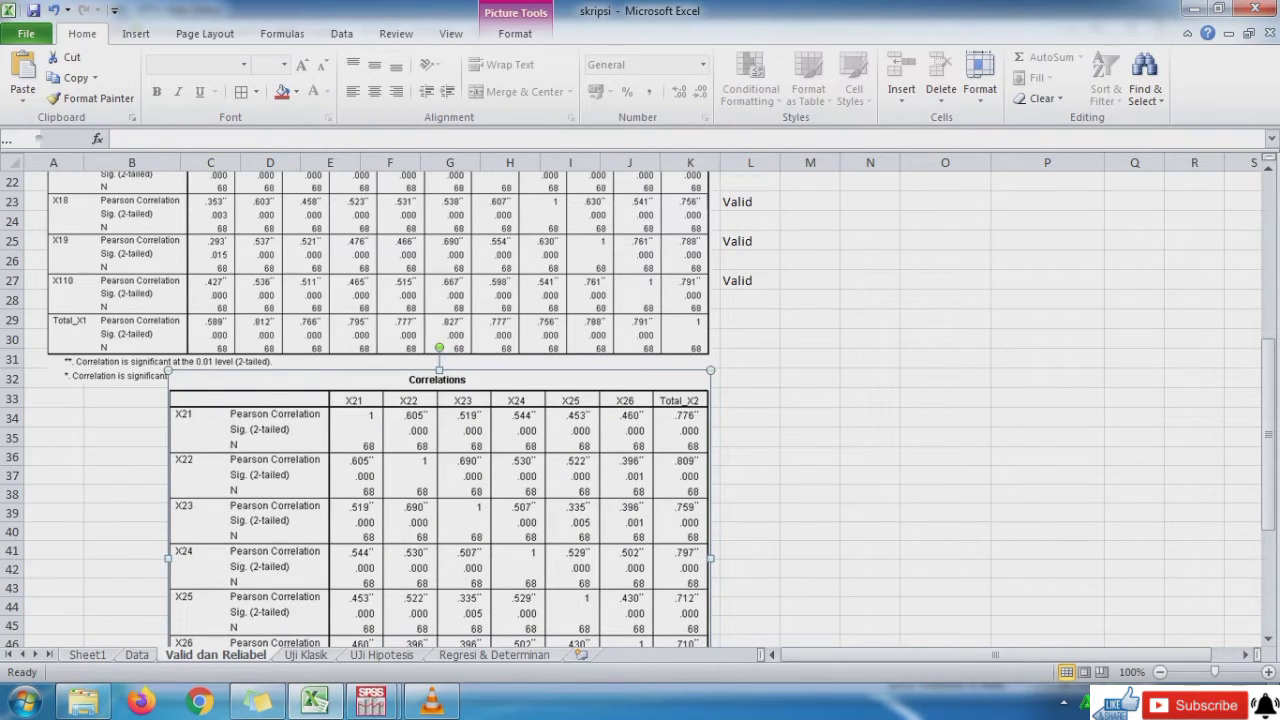
pyautogui.moveTo(710, 370); pyautogui.dragTo(690, 385)
pyautogui.moveTo(430, 500); pyautogui.dragTo(444, 486)
pyautogui.moveTo(441, 348)
pyautogui.mouseDown()
pyautogui.moveTo(434, 358)
pyautogui.moveTo(443, 351)
pyautogui.mouseUp()
pyautogui.moveTo(697, 374); pyautogui.dragTo(671, 391)
pyautogui.moveTo(580, 450); pyautogui.dragTo(614, 432)
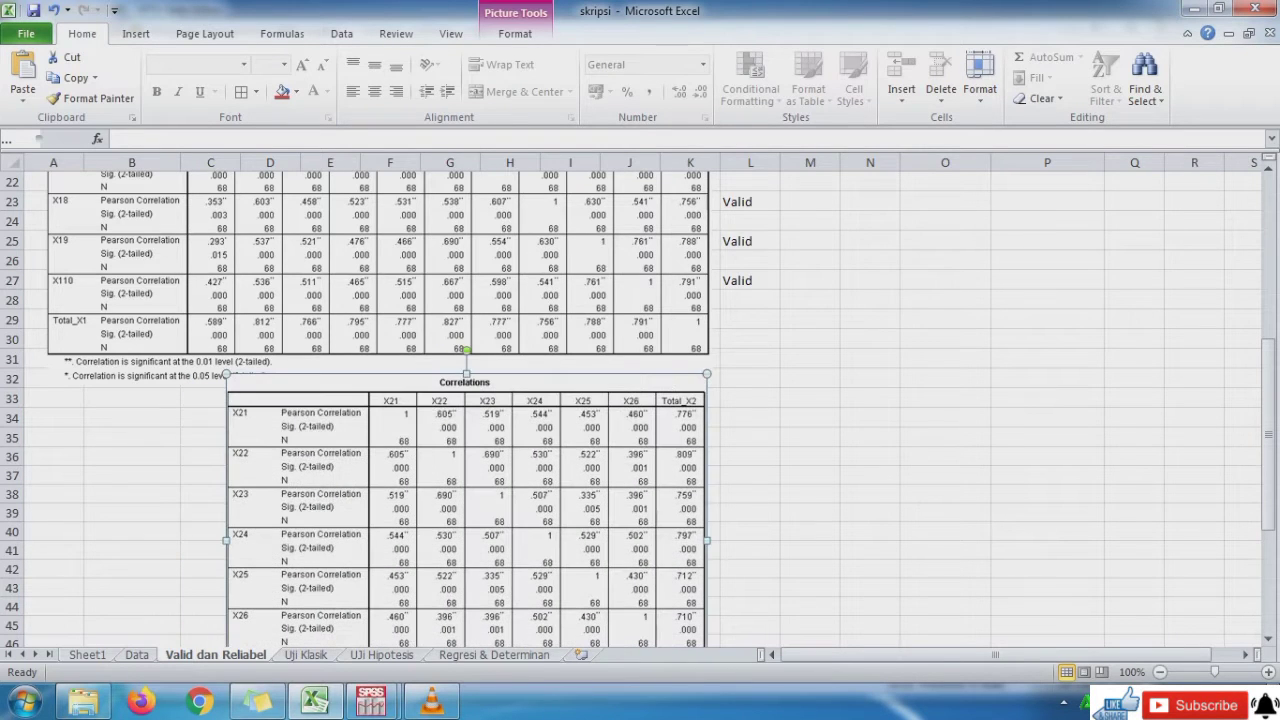
# Label items X21 and X22 beside the table with "Valid" in L34 and L36.
pyautogui.click(750, 418)
pyautogui.write('Valid')
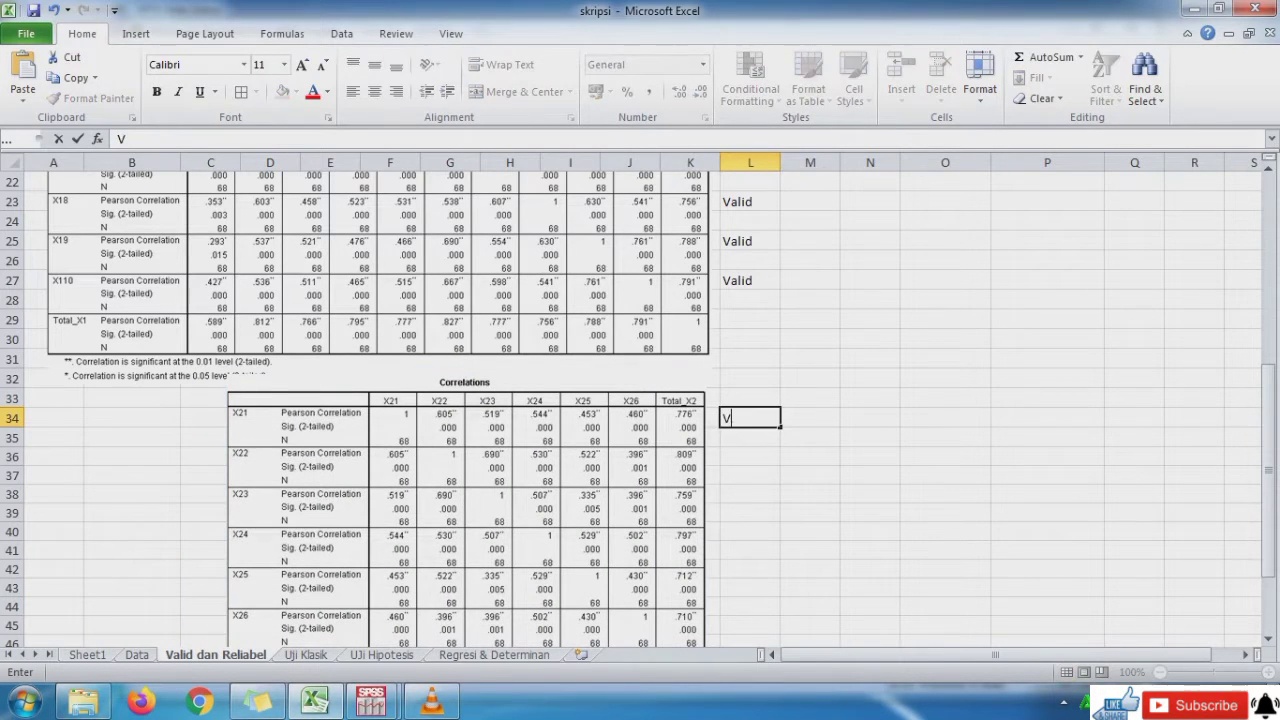
pyautogui.press('Return')
pyautogui.press('Down')
pyautogui.press('Down')
pyautogui.press('Up')
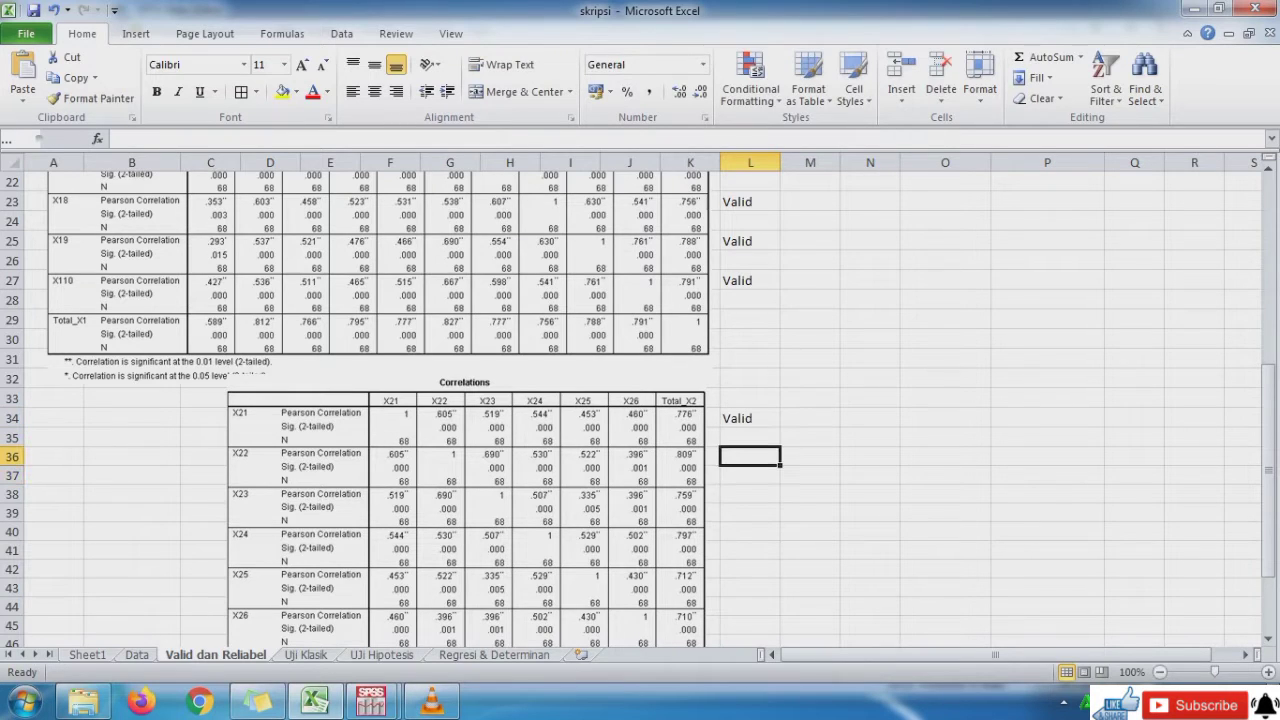
pyautogui.write('Val')
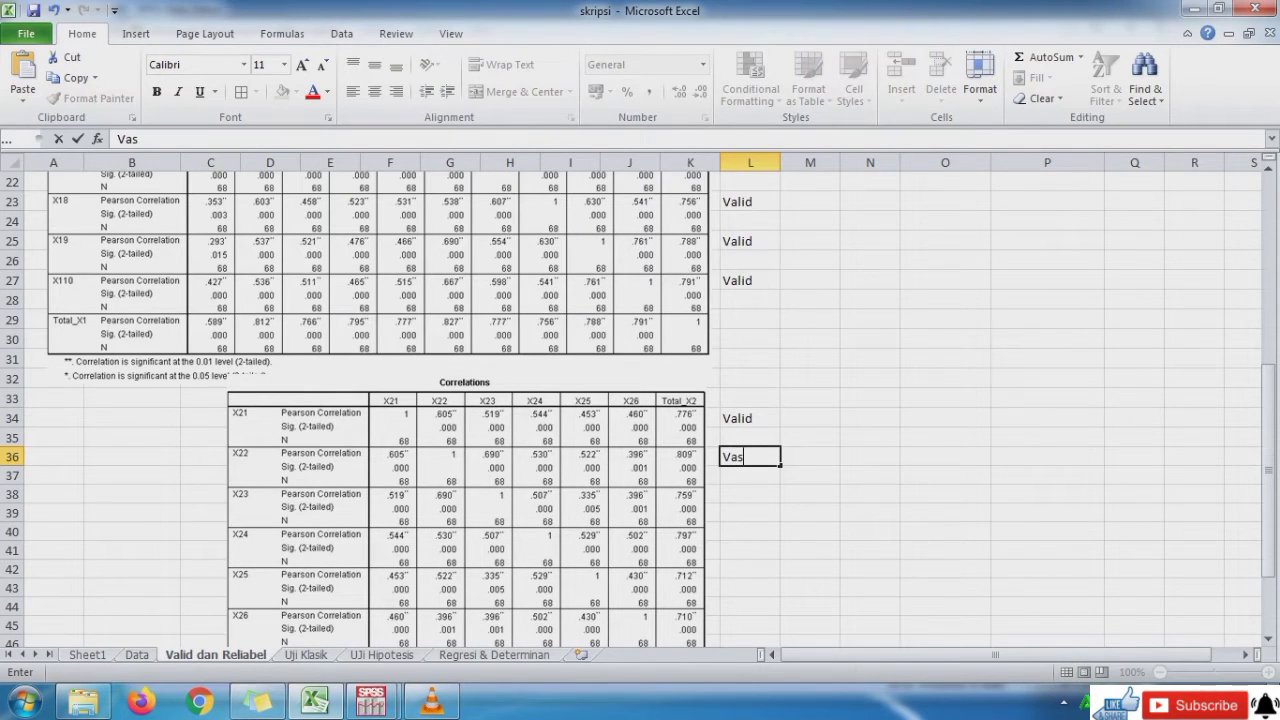
pyautogui.press('BackSpace')
pyautogui.write('lid')
pyautogui.press('Return')
pyautogui.press('Down')
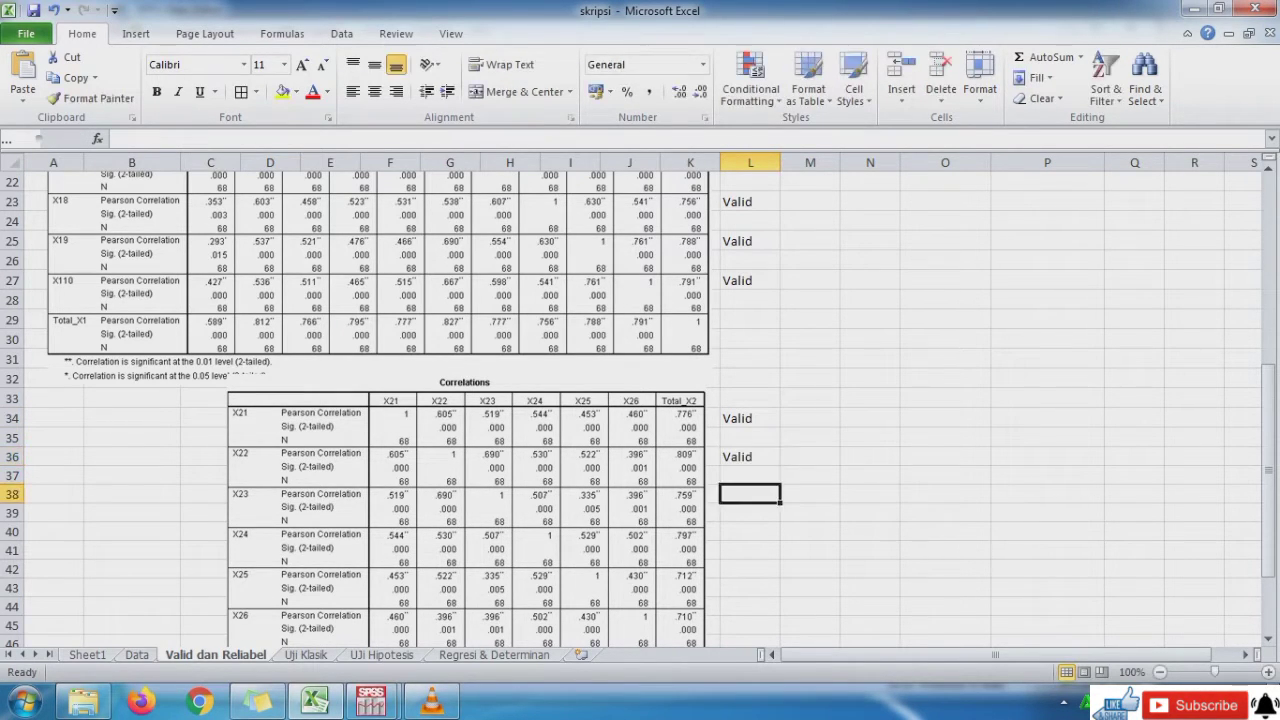
# Label items X23 and X24 beside the table with "Valid" in L38 and L40.
pyautogui.press('Down')
pyautogui.press('Up')
pyautogui.write('Valid')
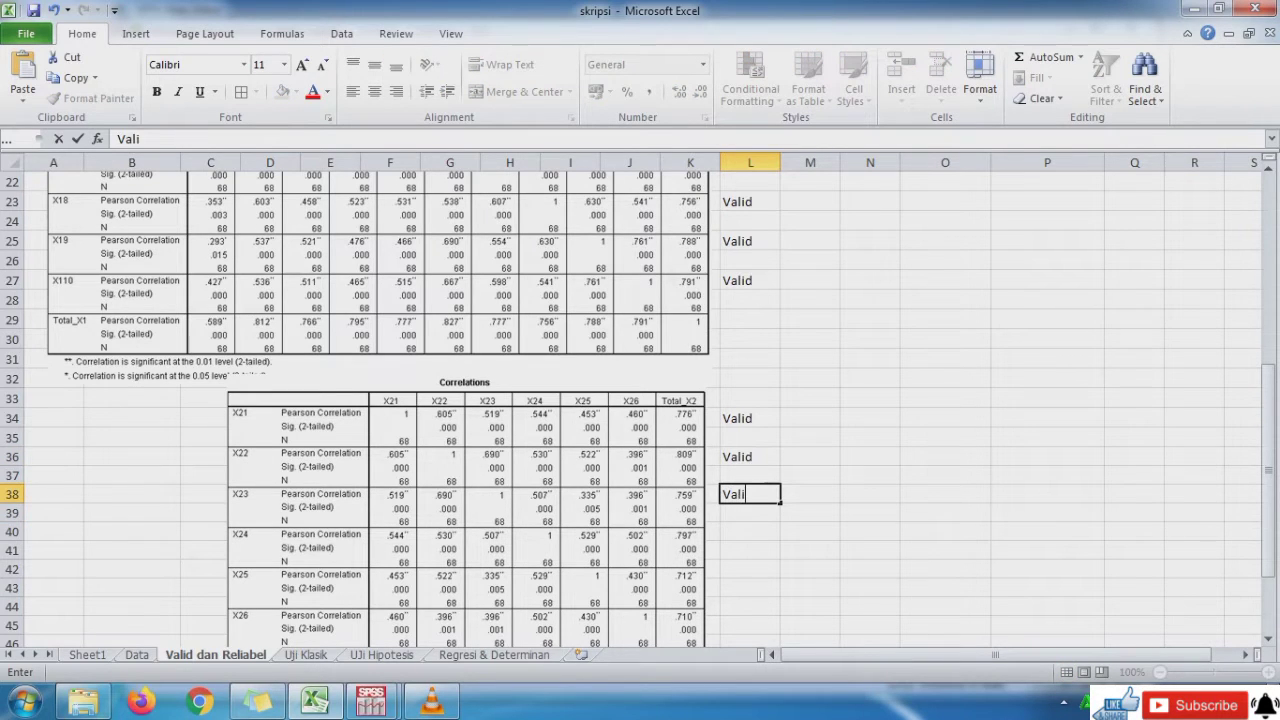
pyautogui.press('Return')
pyautogui.press('Down')
pyautogui.press('Down')
pyautogui.press('Up')
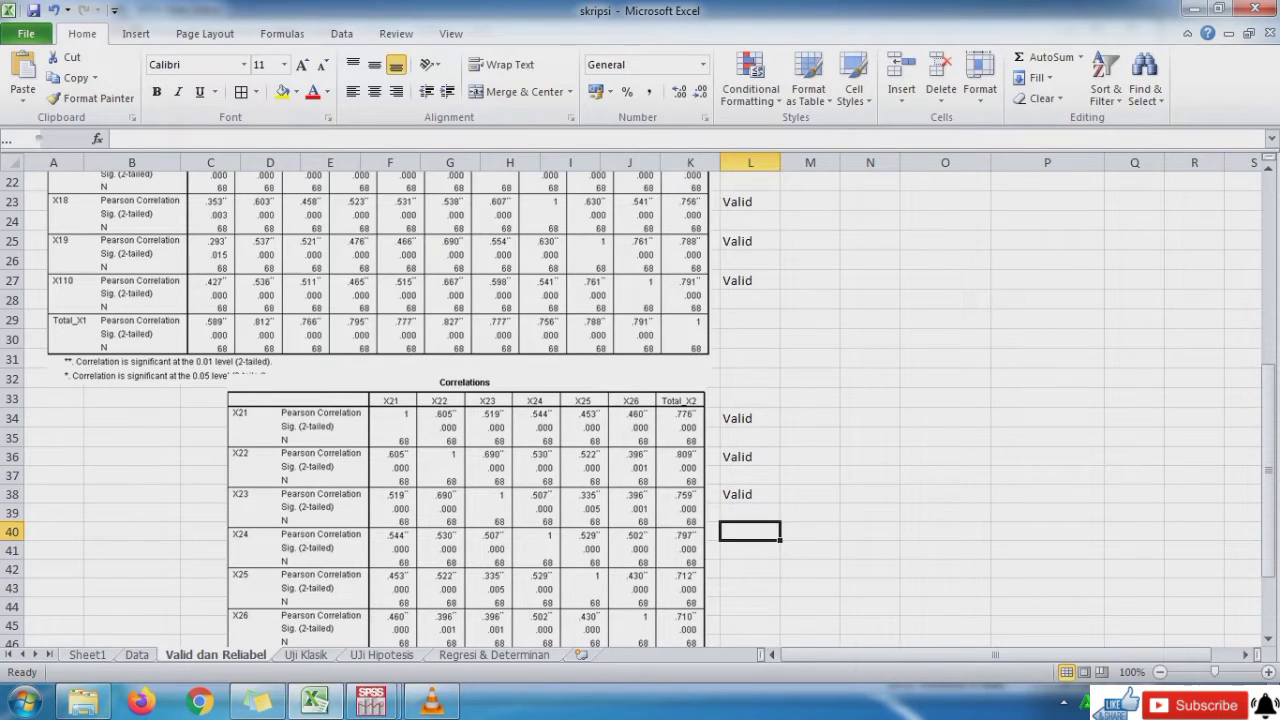
pyautogui.write('Valid')
pyautogui.press('Return')
# Label item X25 beside the X2 Correlations table with "Valid" in L42.
pyautogui.press('Down')
pyautogui.press('Down')
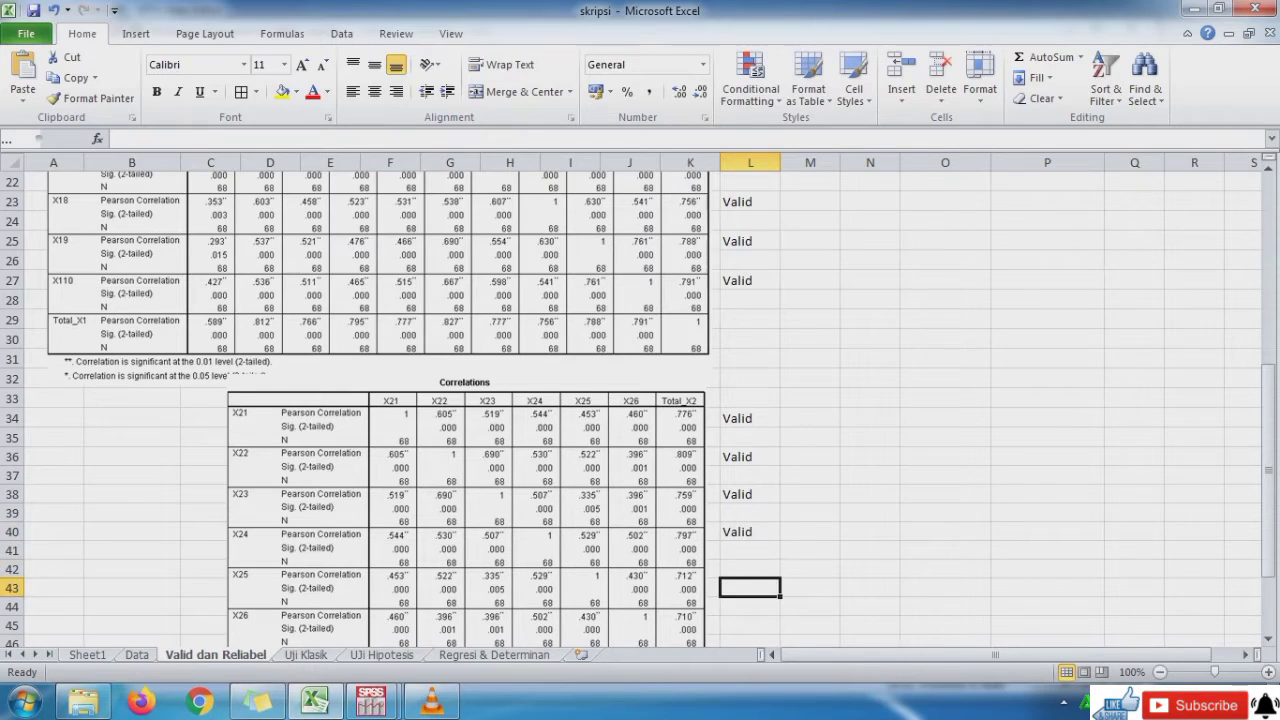
pyautogui.press('Up')
pyautogui.write('Vl')
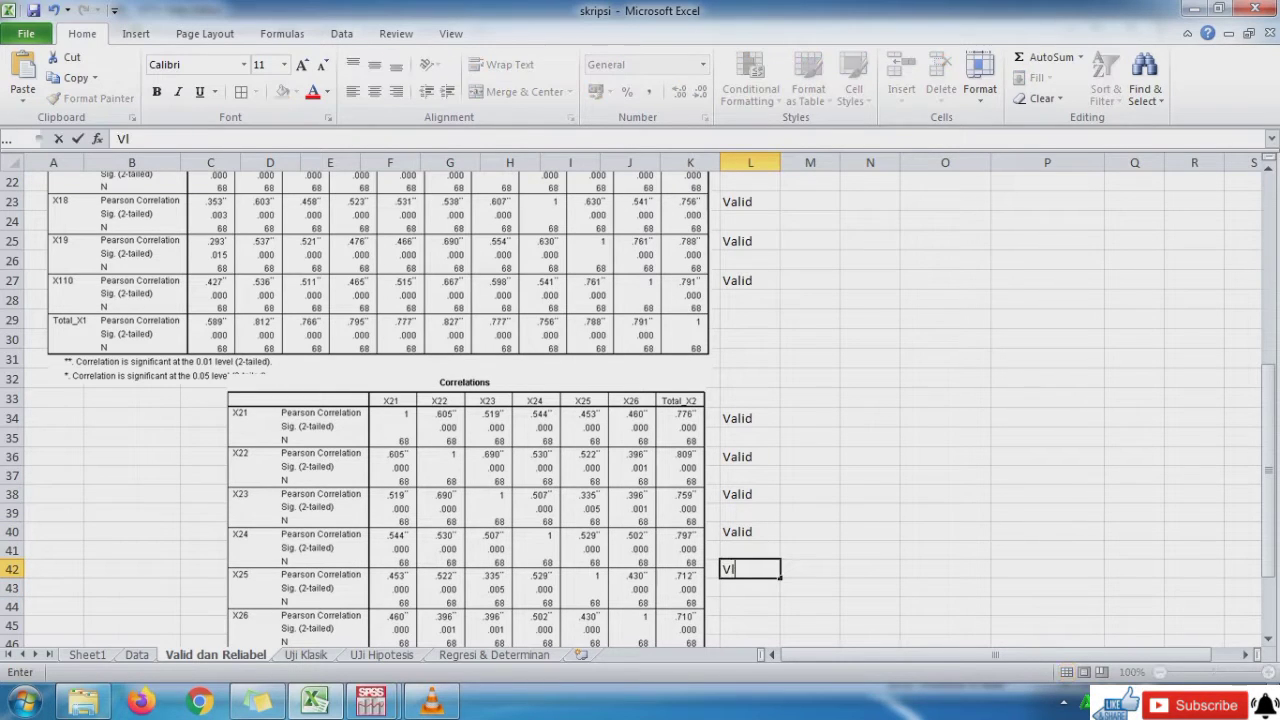
pyautogui.write('lid')
pyautogui.press('Return')
# Label item X26 beside the X2 Correlations table with "Valid" in L45.
pyautogui.press('Down')
pyautogui.press('Down')
pyautogui.press('Down')
pyautogui.scroll(-1, 640, 400)
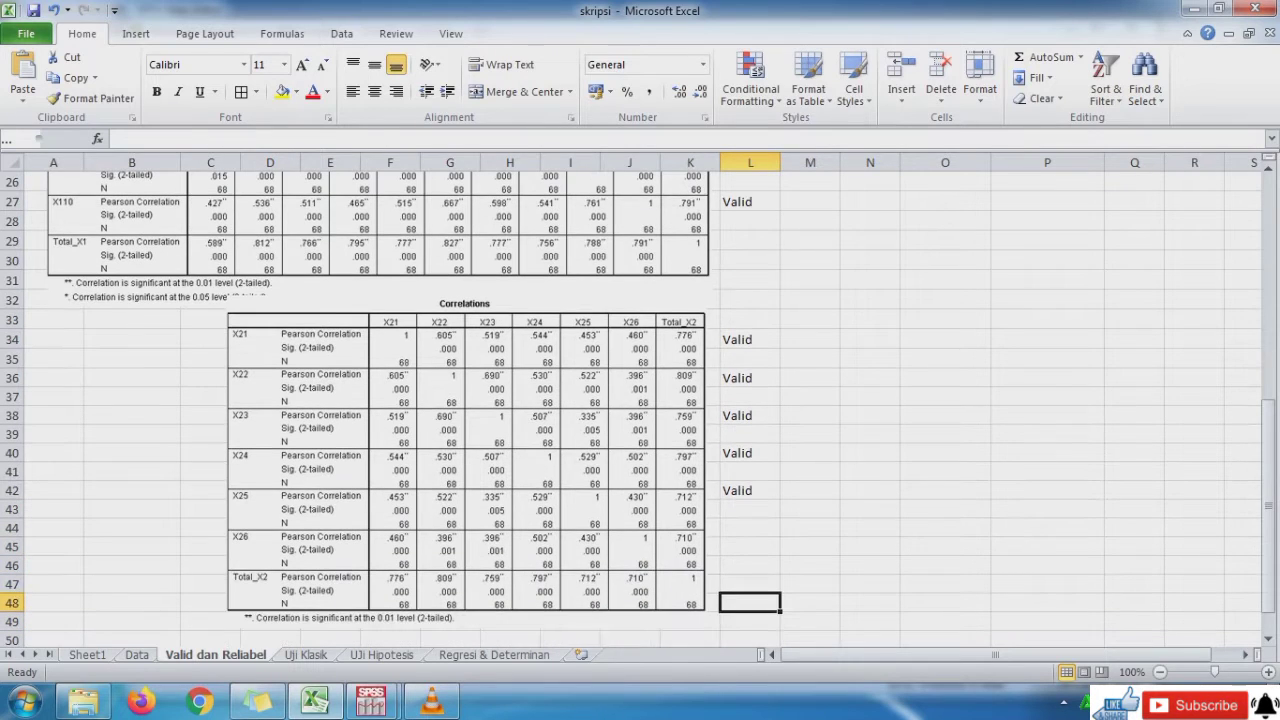
pyautogui.press('Up')
pyautogui.write('Valid')
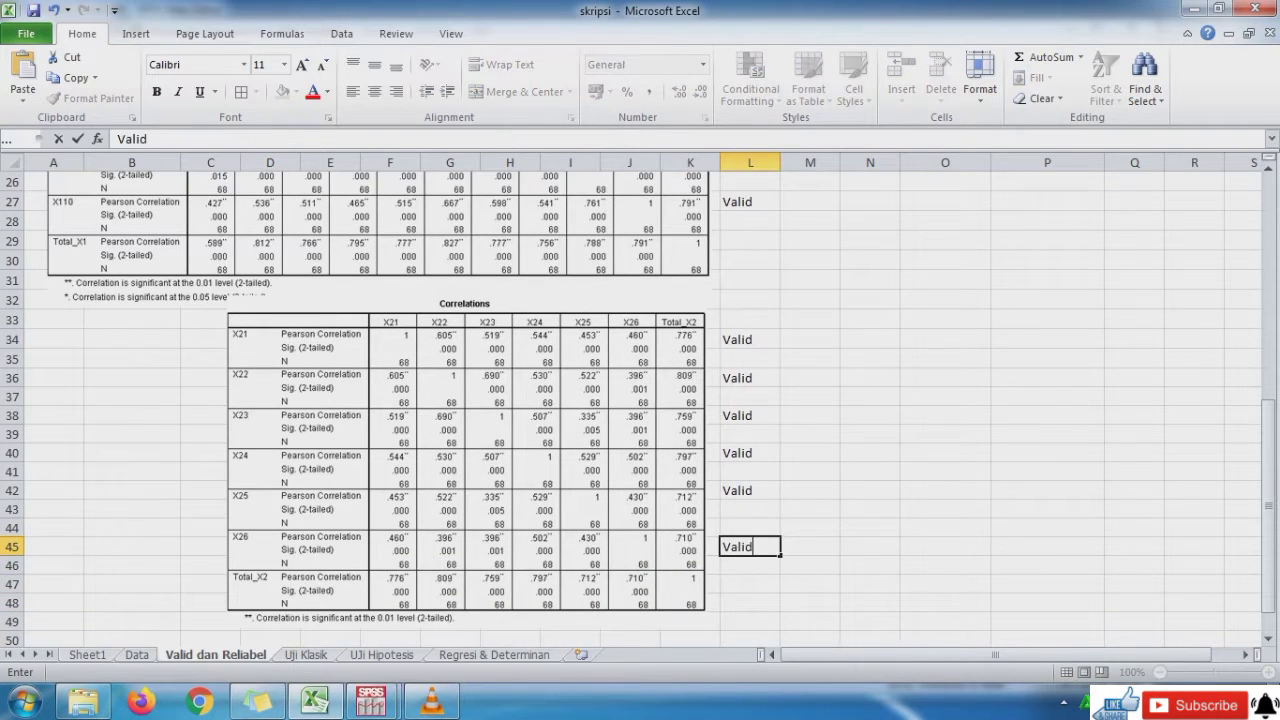
pyautogui.press('Return')
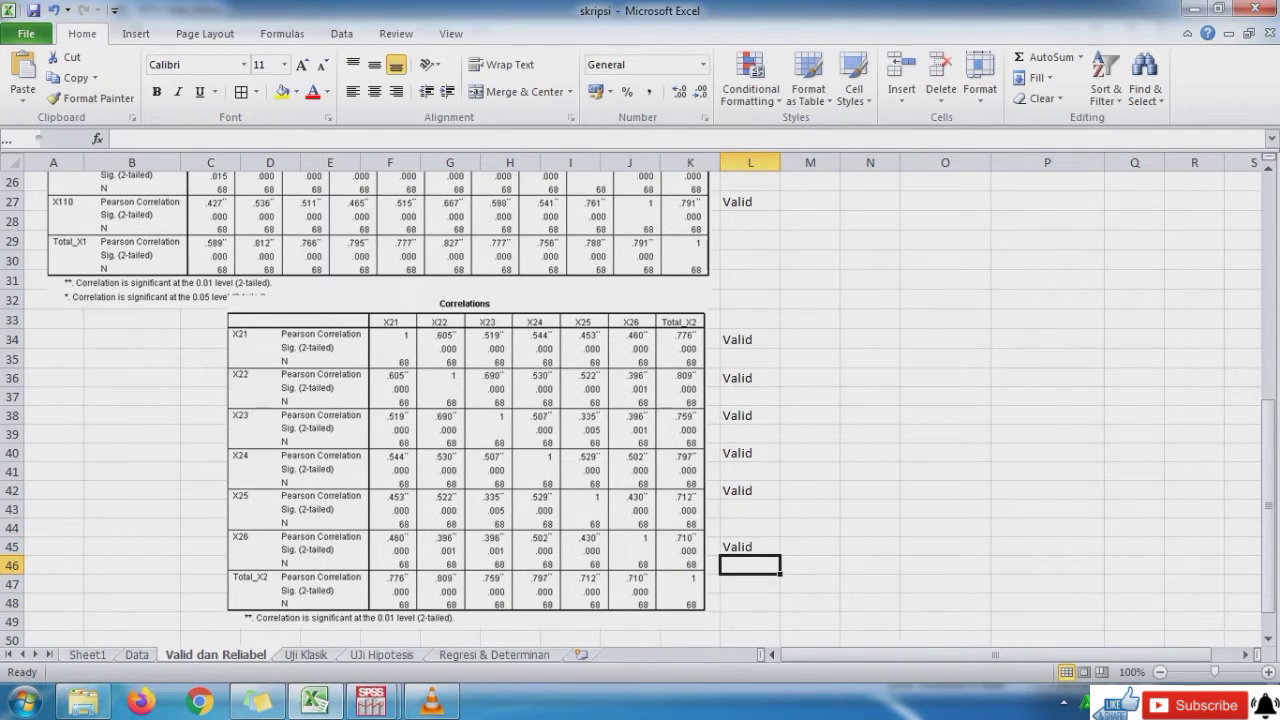
# Switch to the SPSS Data Editor and remove X21 to X26 and Total_X2 from the Bivariate Correlations variables.
pyautogui.click(371, 702)
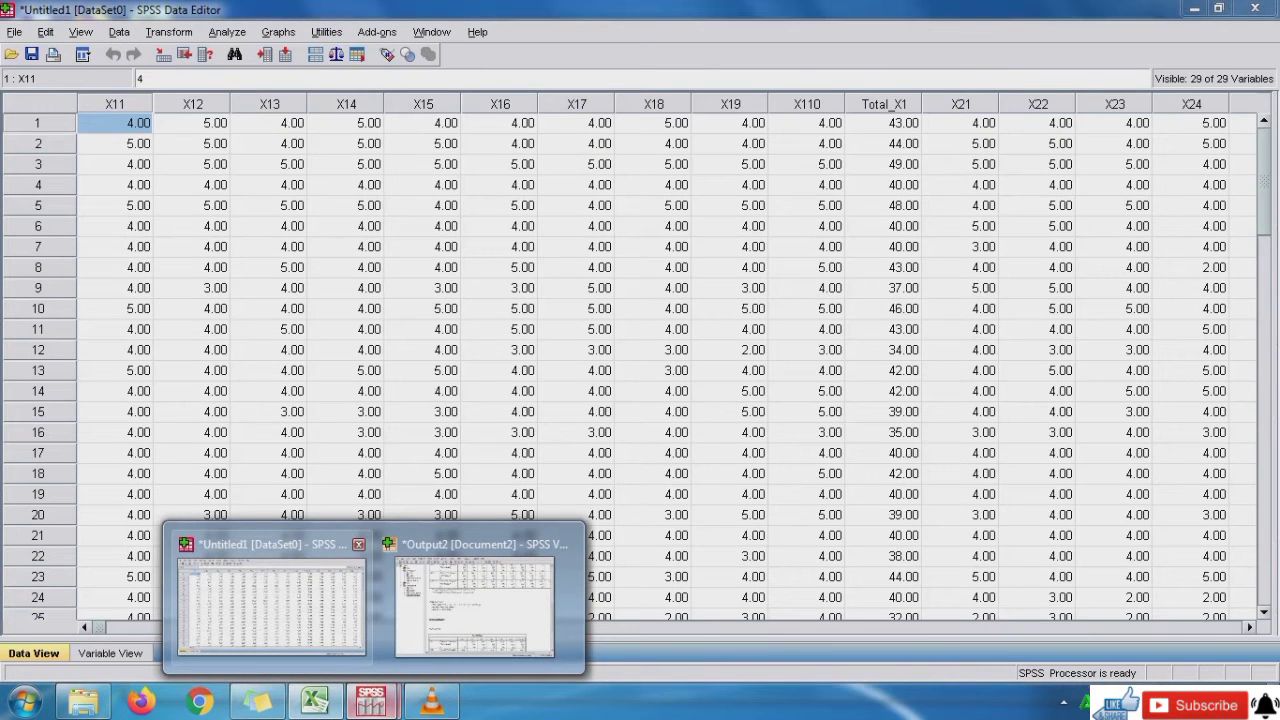
pyautogui.click(271, 600)
pyautogui.click(227, 32)
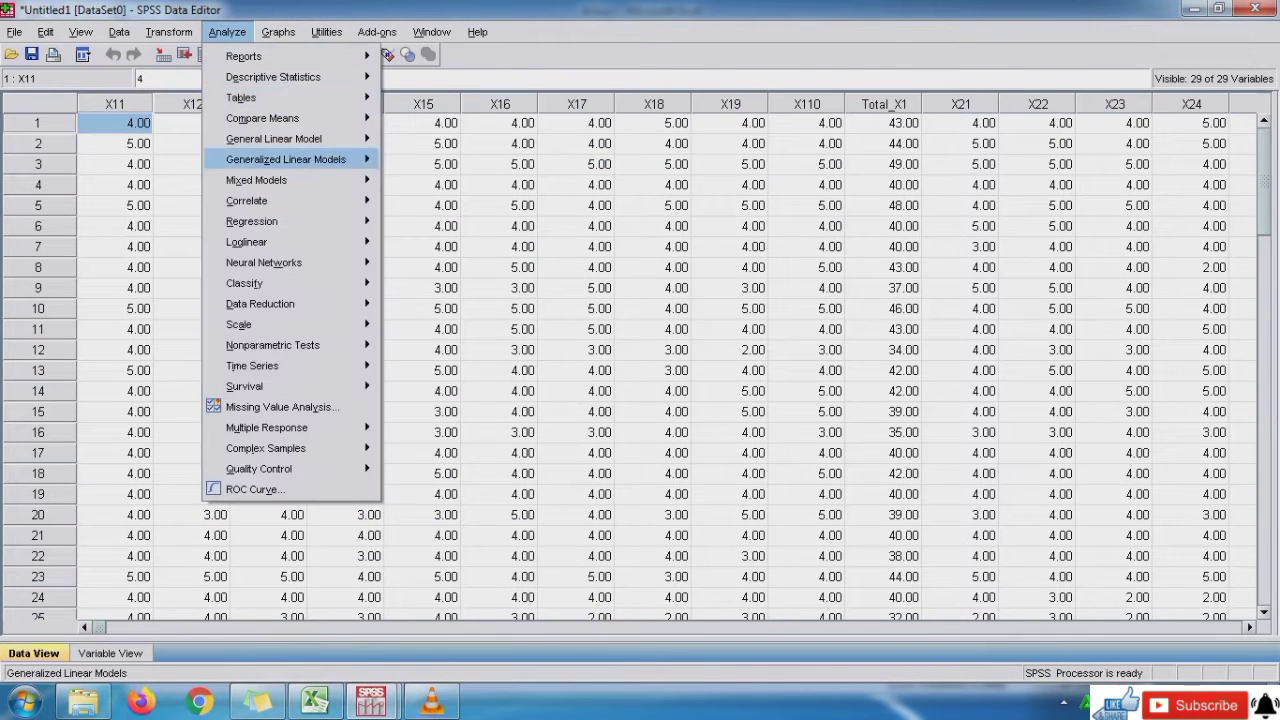
pyautogui.moveTo(250, 200)
pyautogui.click(420, 200)
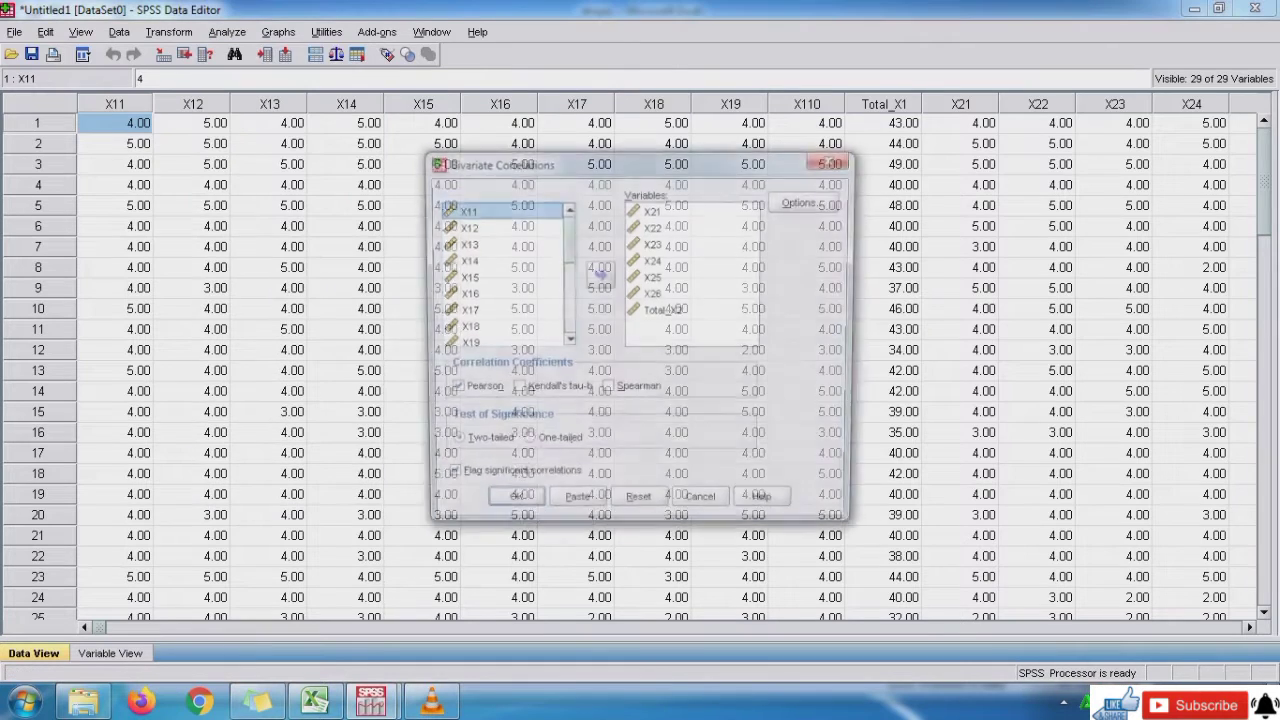
pyautogui.moveTo(654, 210); pyautogui.dragTo(655, 311)
pyautogui.click(600, 274)
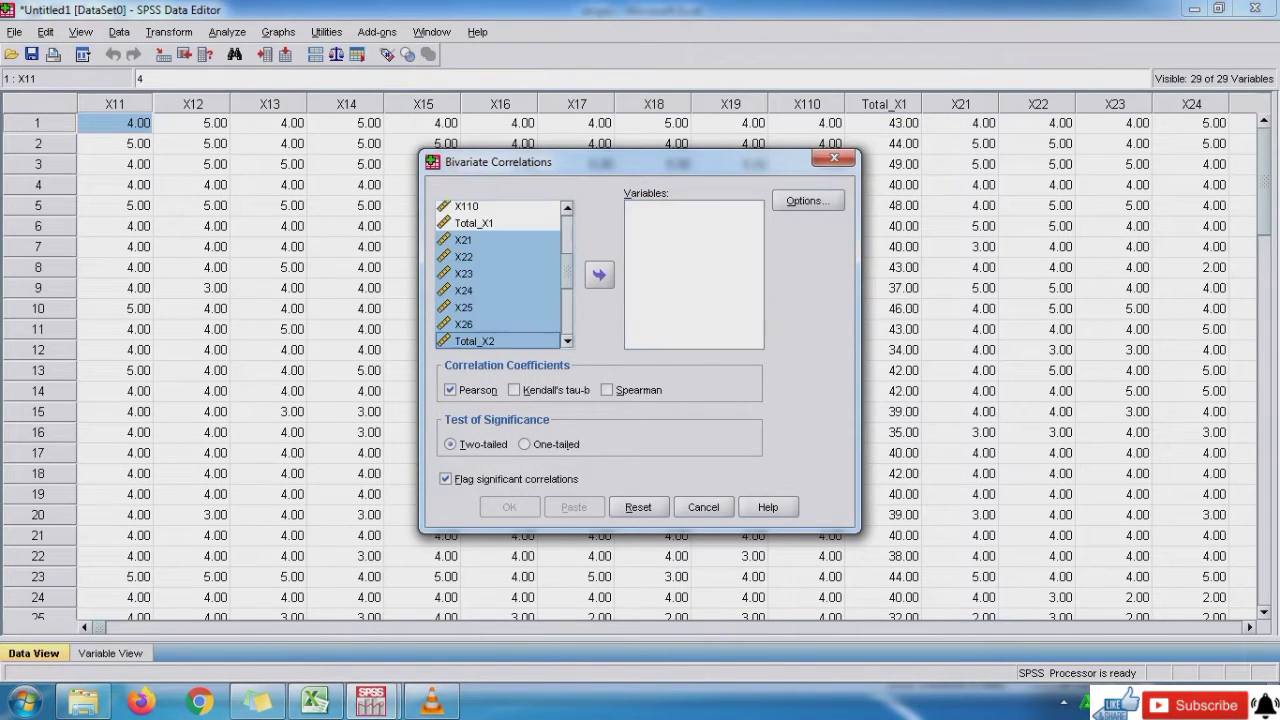
# Run two-tailed Pearson bivariate correlations for items Y11 to Y110 and Total_Y.
pyautogui.scroll(-3, 500, 275)
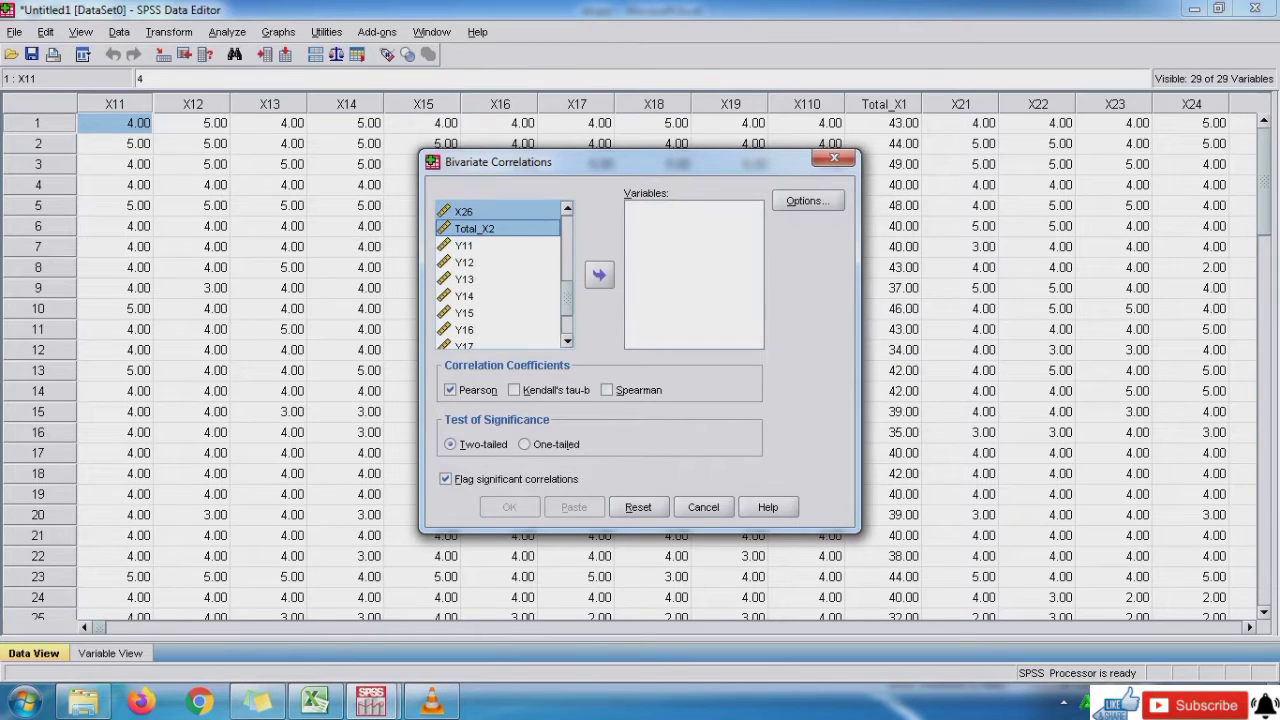
pyautogui.moveTo(480, 245); pyautogui.dragTo(480, 341)
pyautogui.click(600, 274)
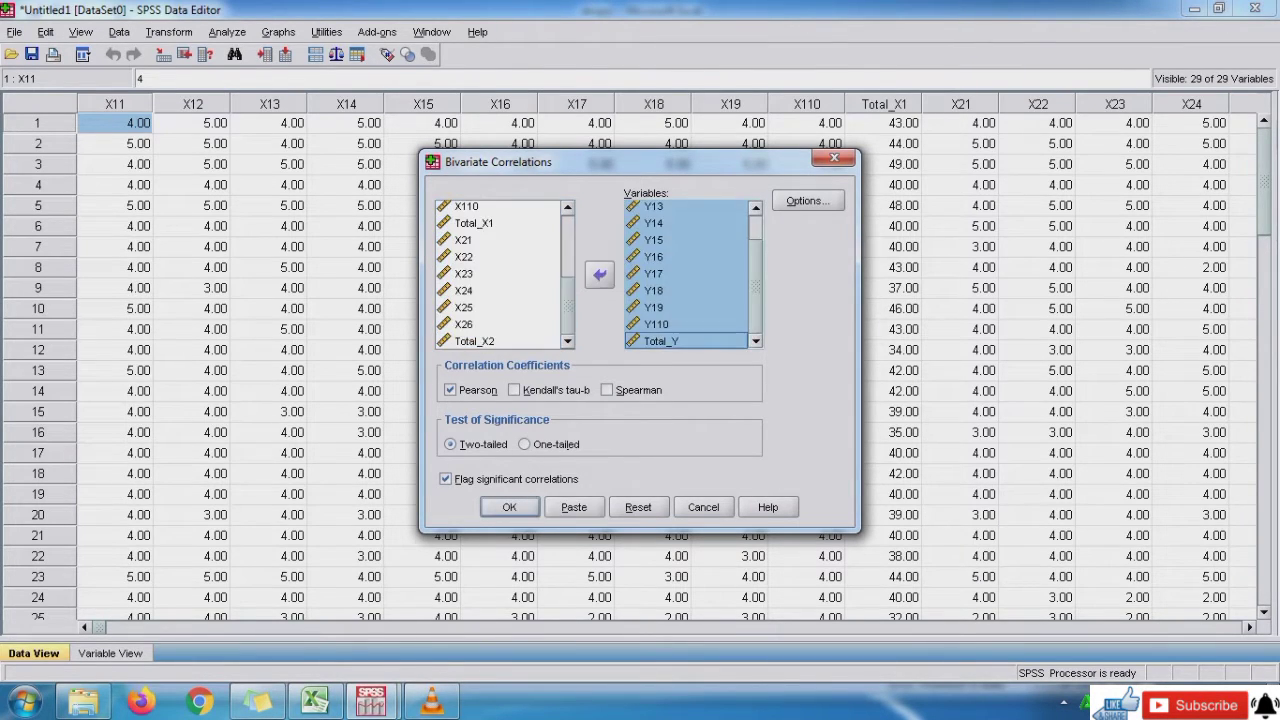
pyautogui.click(509, 507)
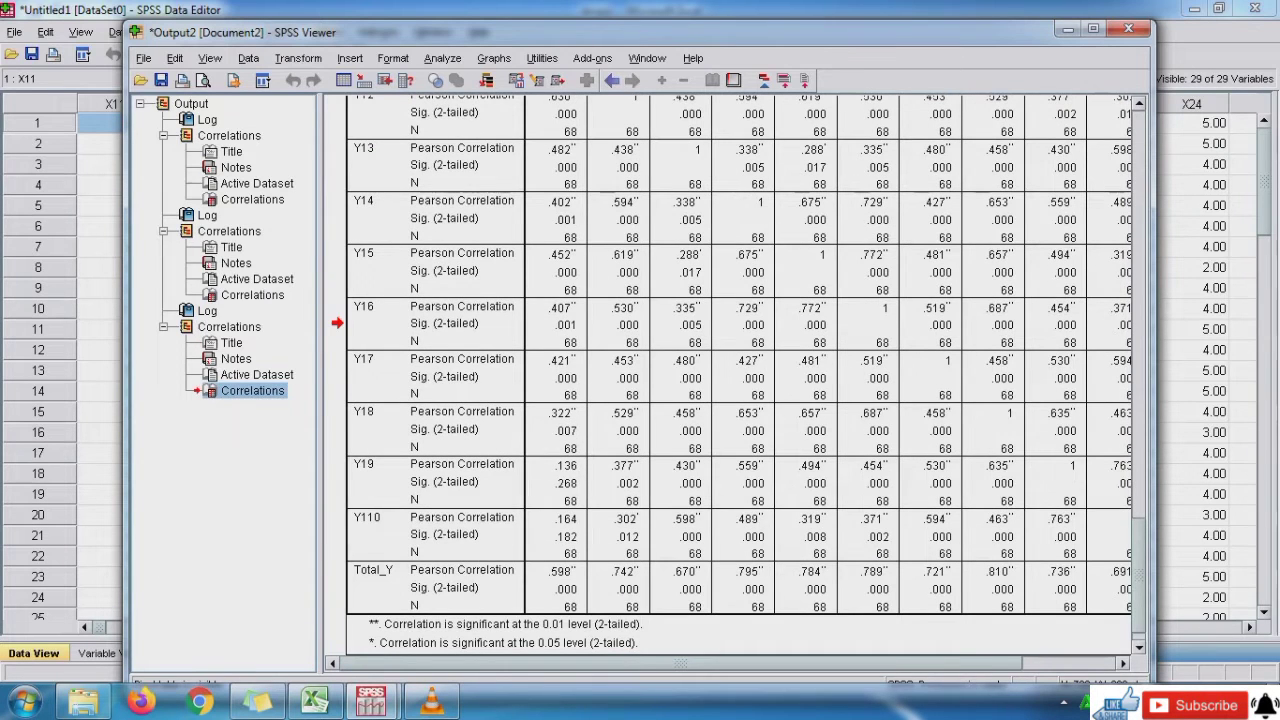
# Switch to the skripsi workbook in Excel and go to the empty rows below the X2 table.
pyautogui.click(318, 703)
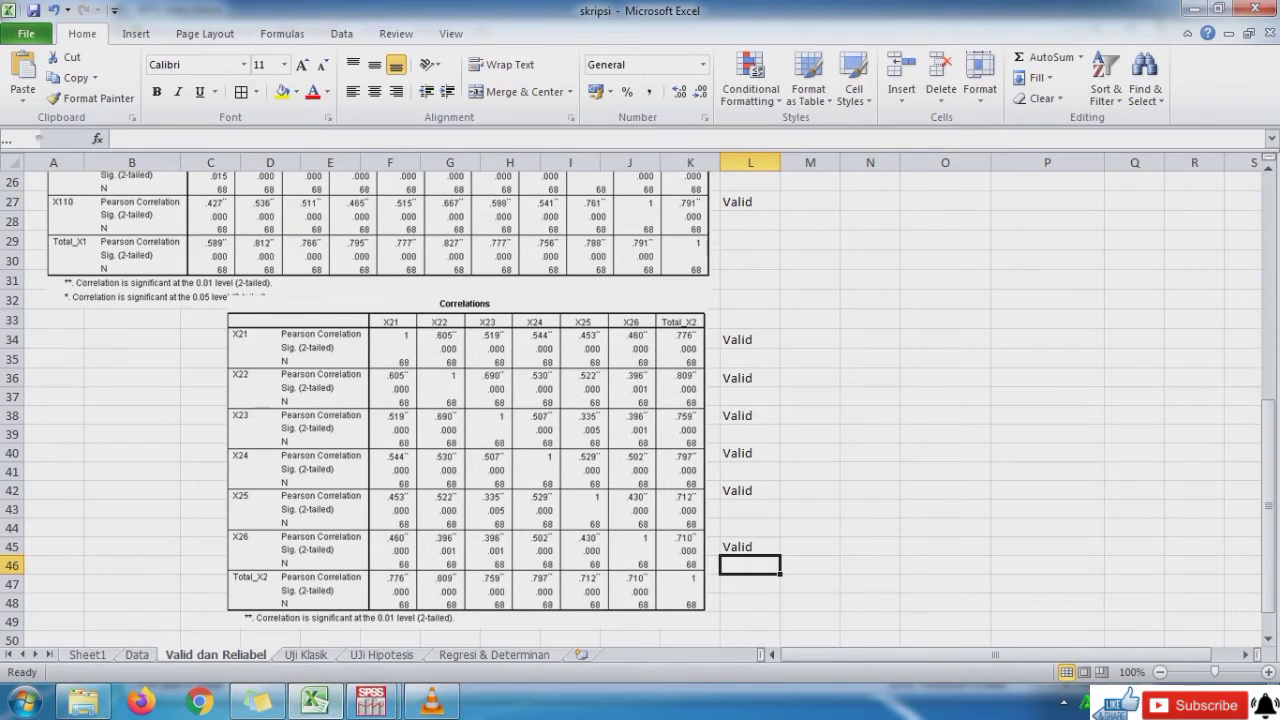
pyautogui.scroll(-6, 640, 400)
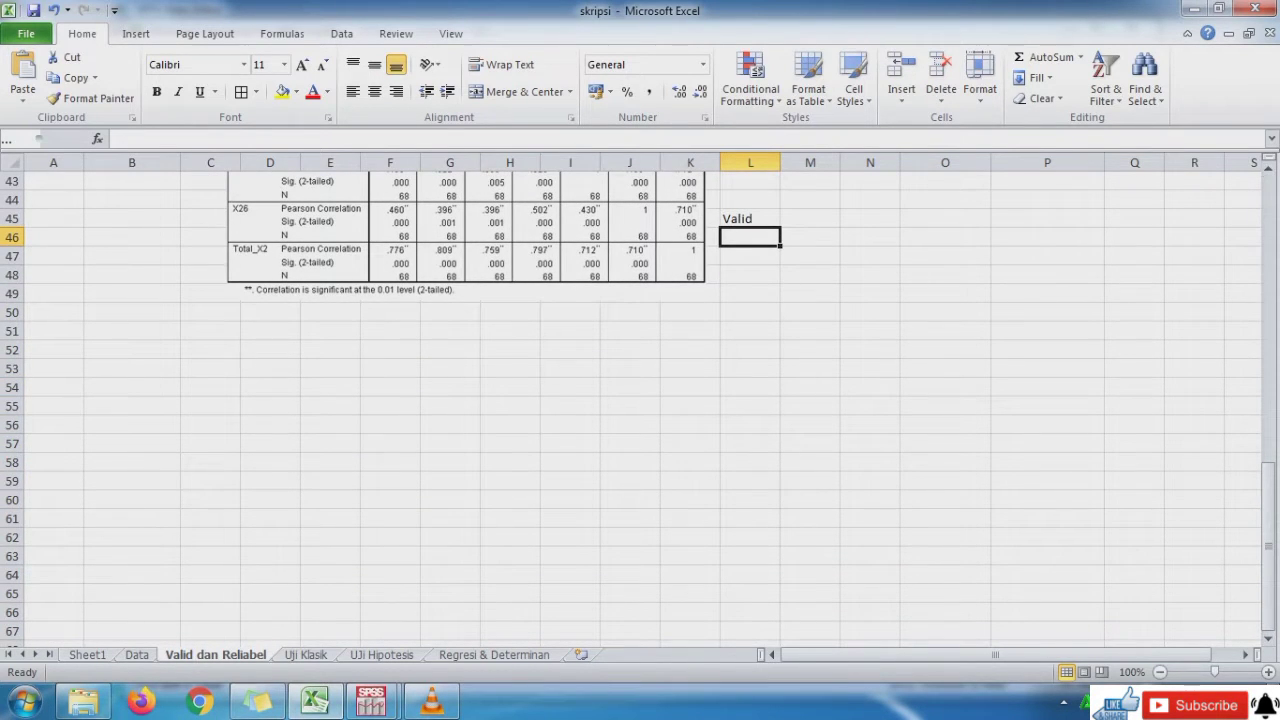
pyautogui.click(131, 331)
pyautogui.hotkey('ctrl', 'v')
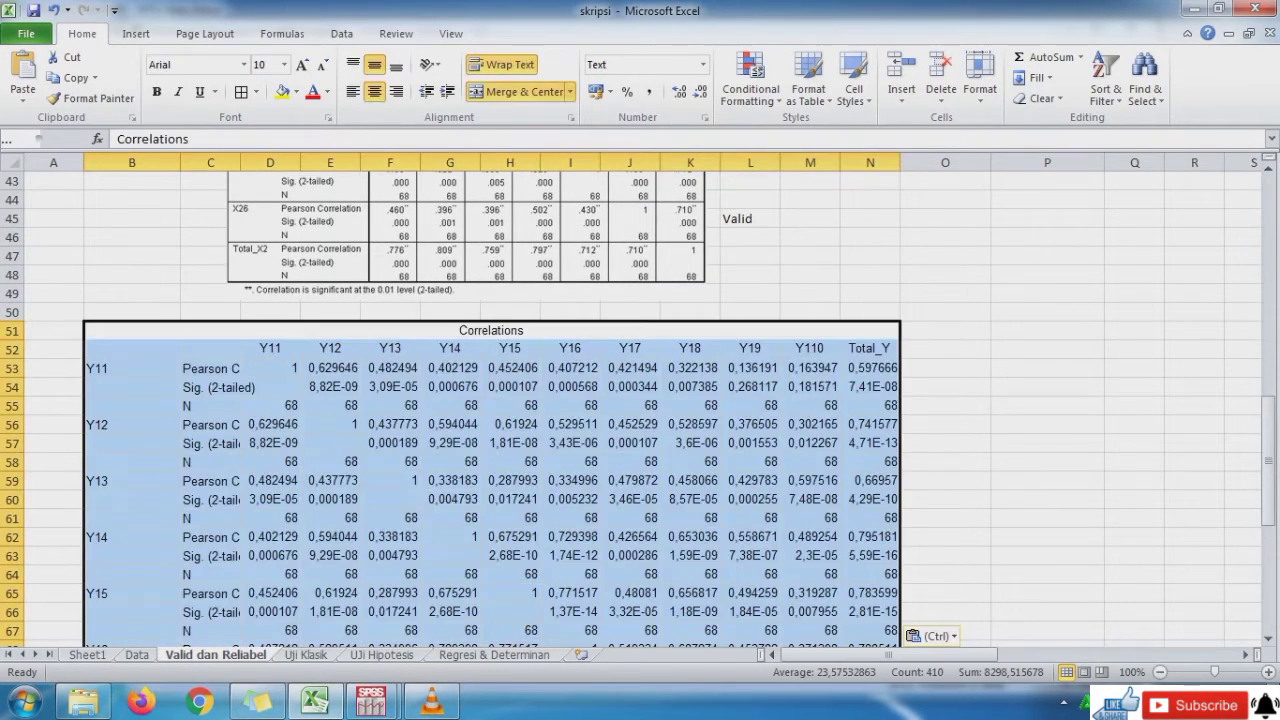
pyautogui.hotkey('ctrl', 'z')
# Paste the Y Correlations table as a PNG picture at B52 of the Valid dan Reliabel sheet.
pyautogui.rightClick(178, 350)
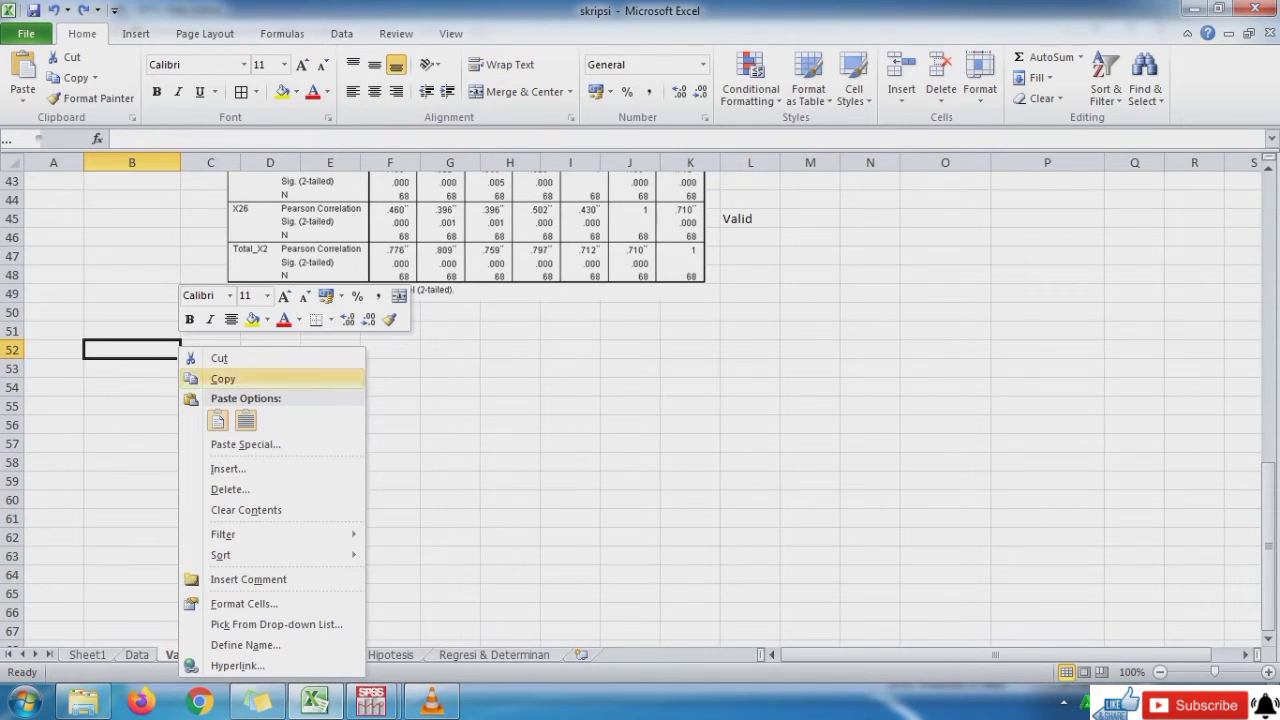
pyautogui.click(245, 445)
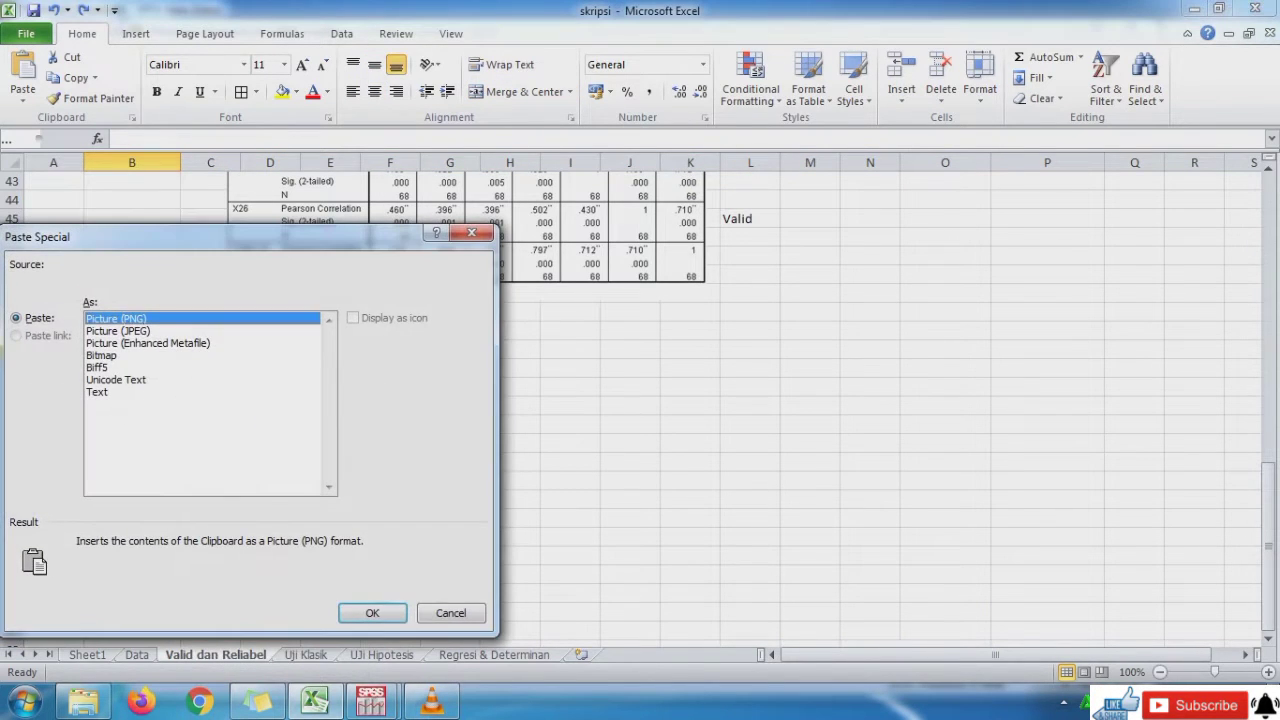
pyautogui.click(372, 612)
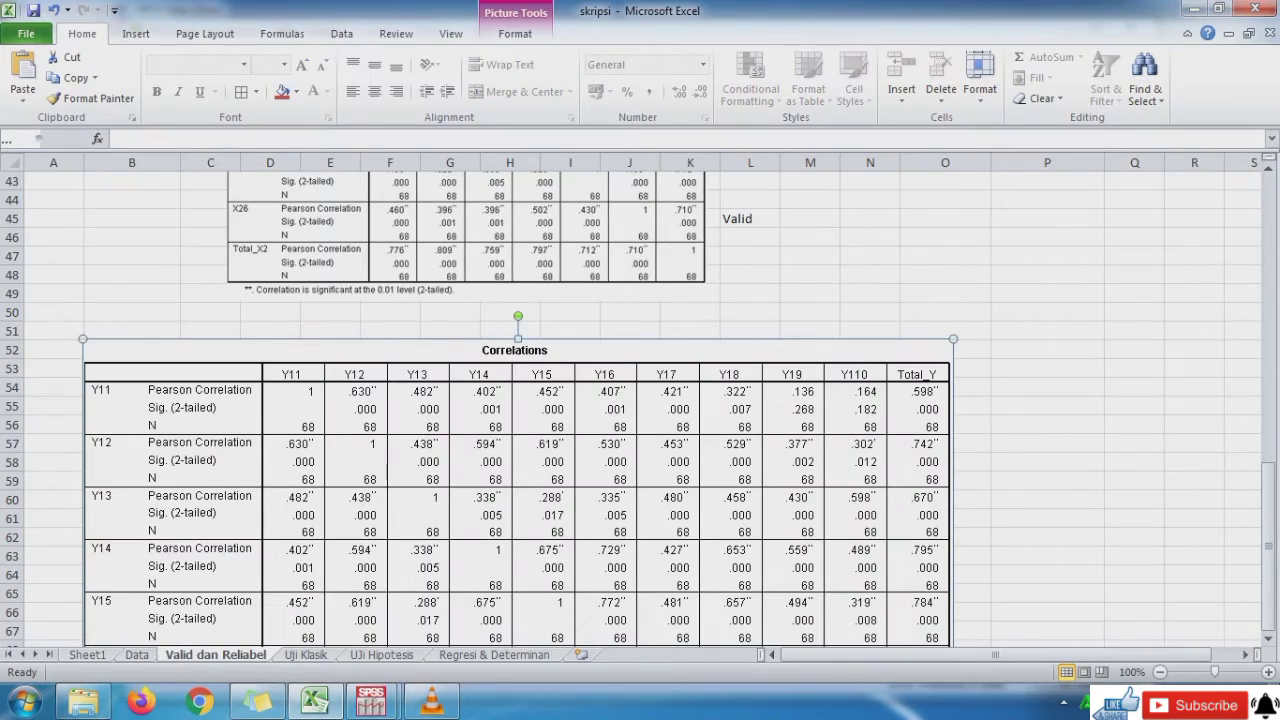
# Resize and position the Y Correlations picture below the X2 table, spanning columns B to K with each item's block about two rows from row 52.
pyautogui.moveTo(953, 339); pyautogui.dragTo(848, 420)
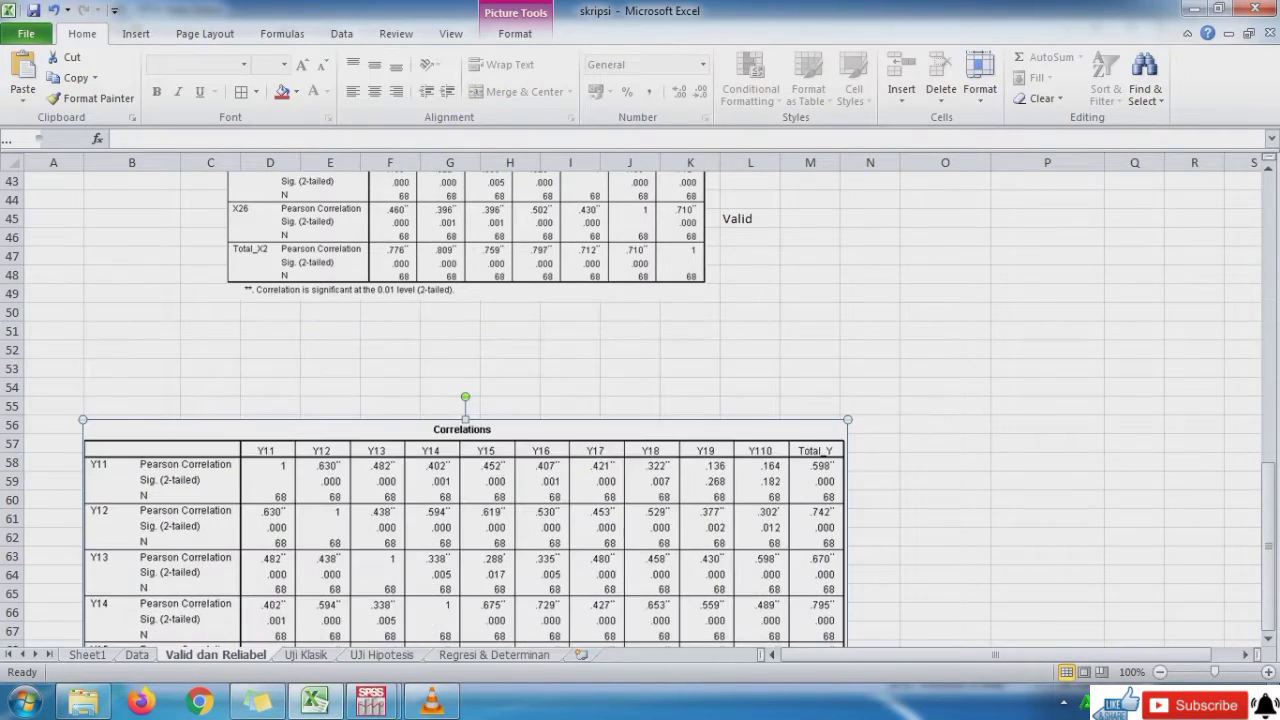
pyautogui.moveTo(510, 520); pyautogui.dragTo(465, 376)
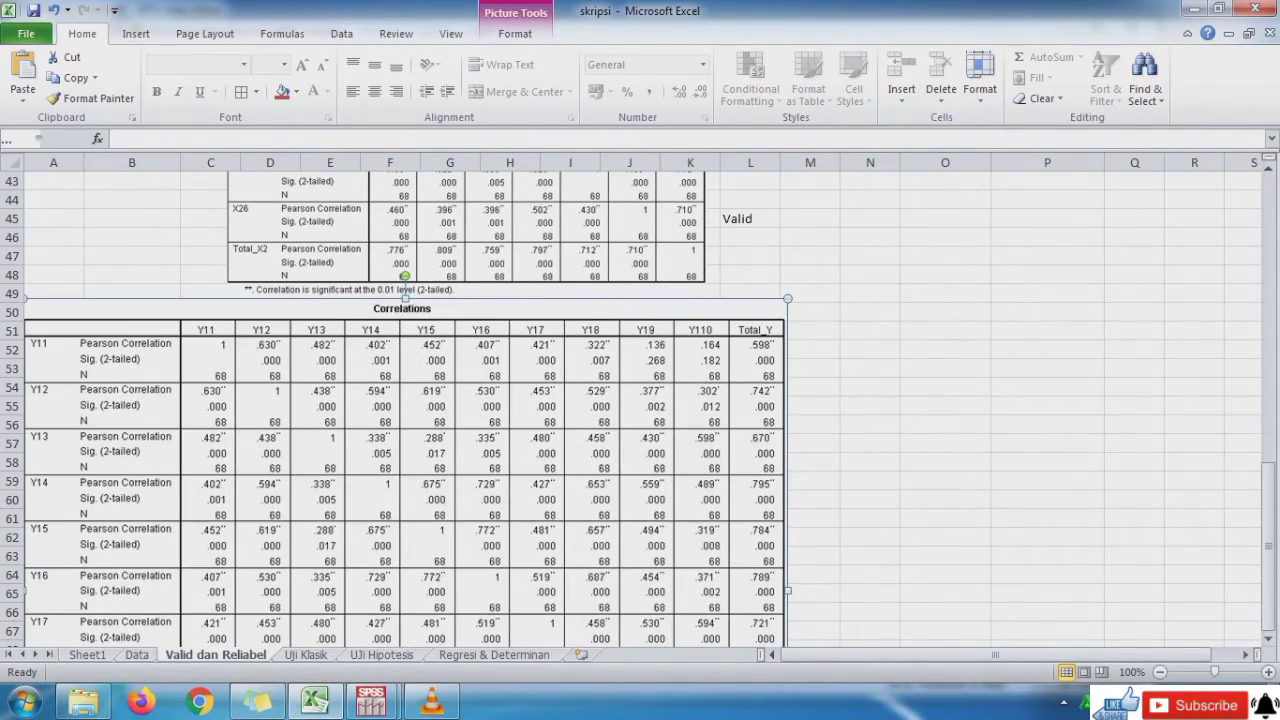
pyautogui.moveTo(788, 298); pyautogui.dragTo(681, 380)
pyautogui.moveTo(400, 500); pyautogui.dragTo(445, 428)
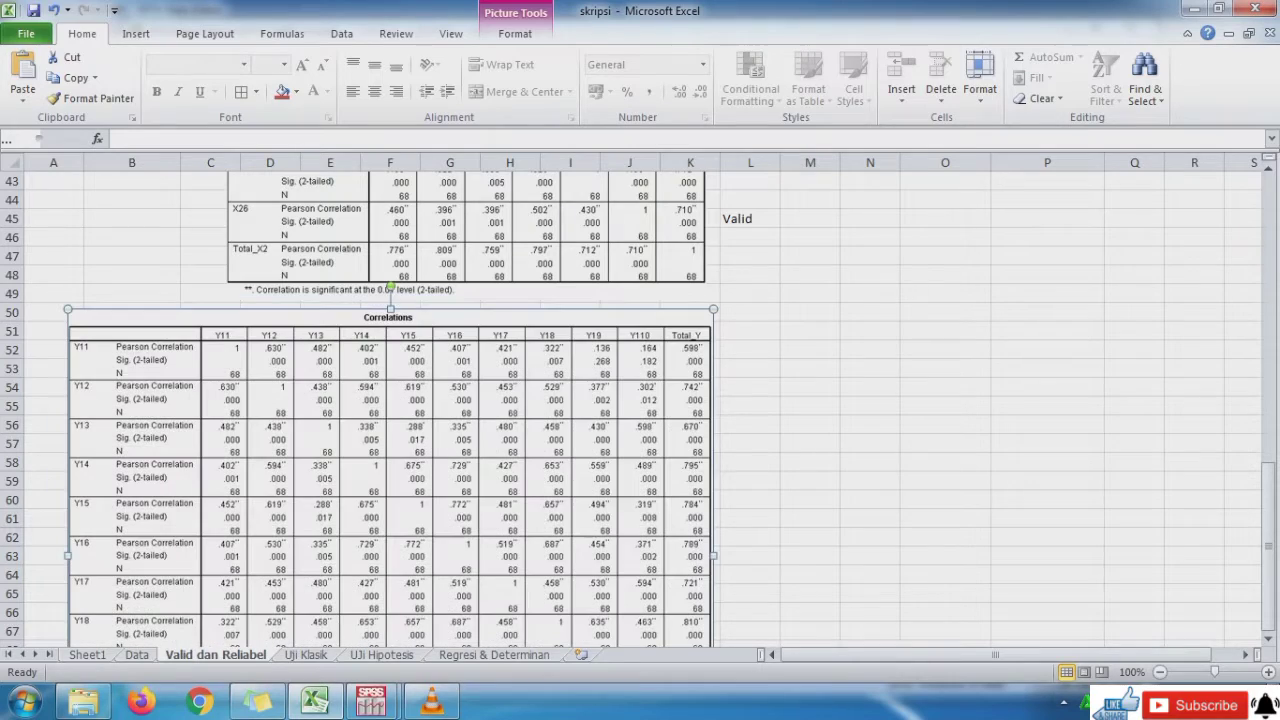
pyautogui.moveTo(713, 309); pyautogui.dragTo(695, 323)
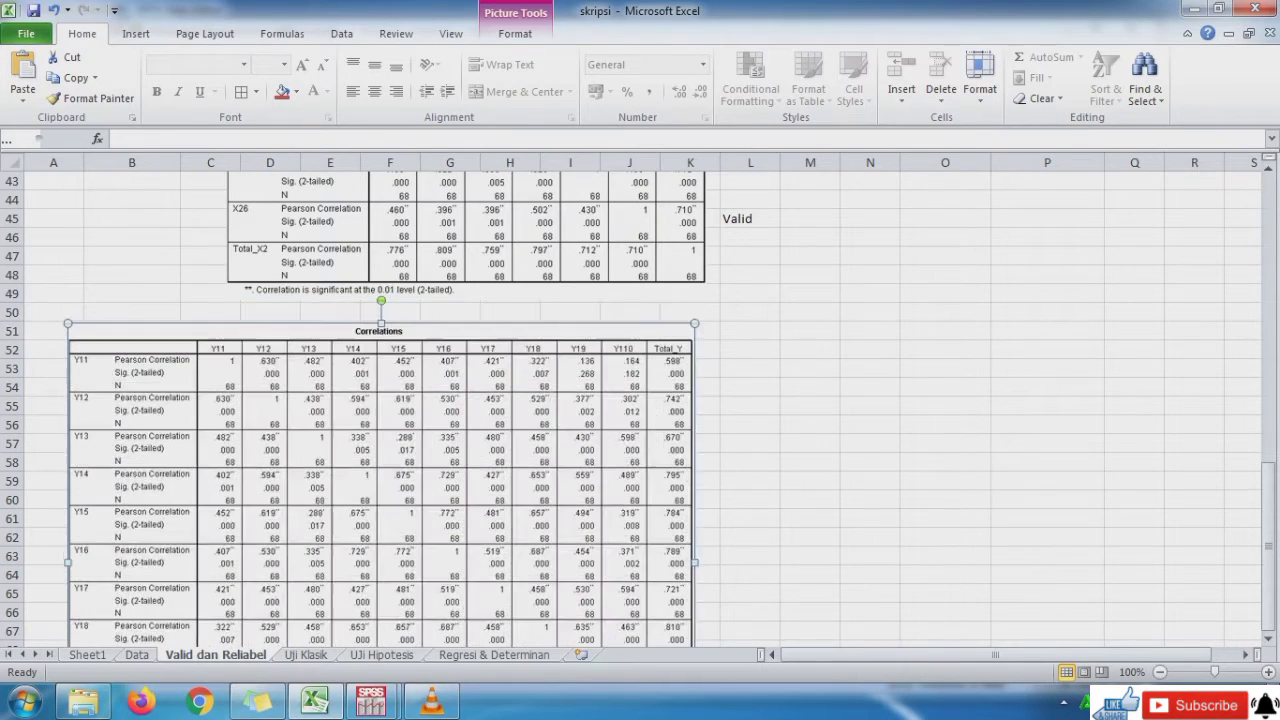
pyautogui.moveTo(440, 430); pyautogui.dragTo(455, 415)
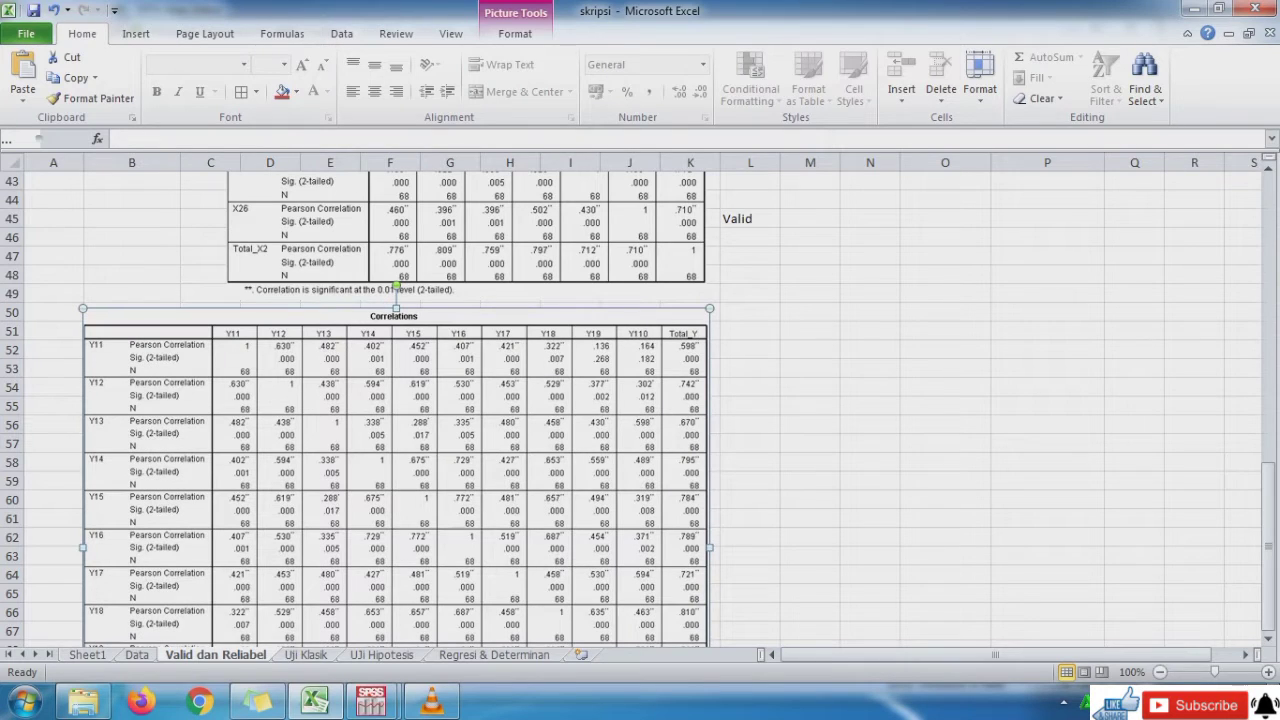
pyautogui.press('Down')
pyautogui.press('Down')
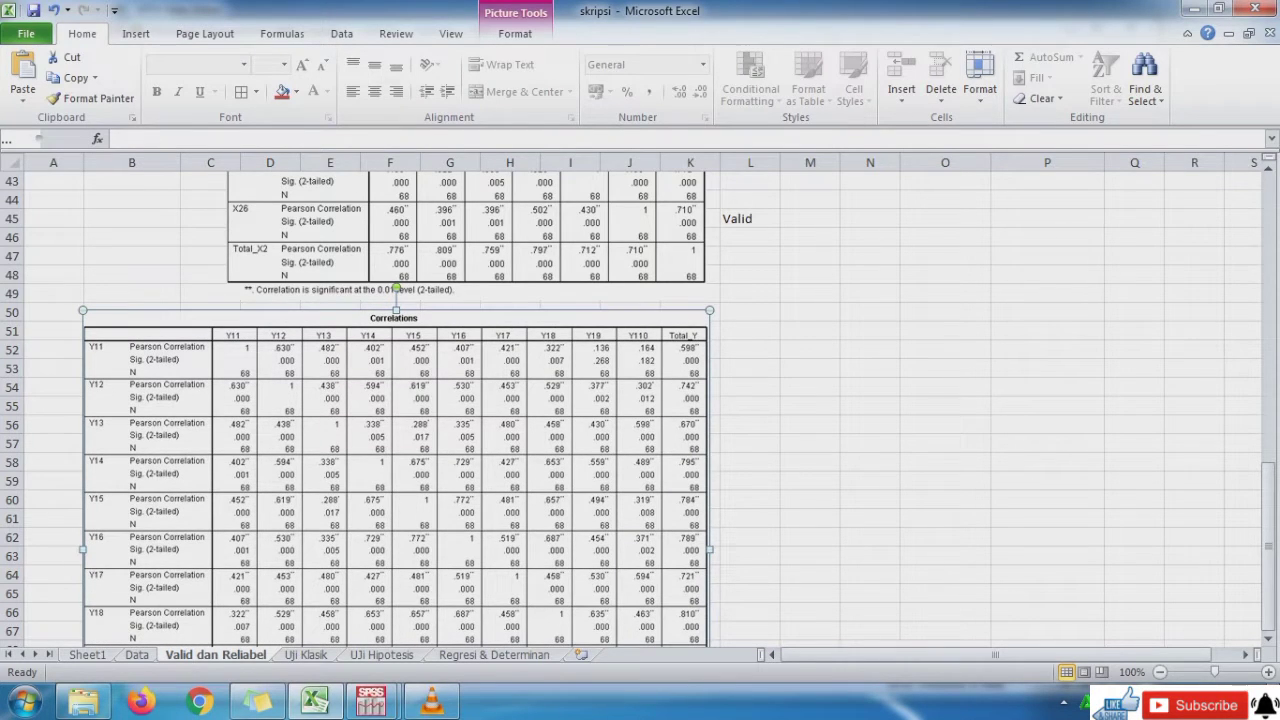
pyautogui.press('Up')
pyautogui.press('Up')
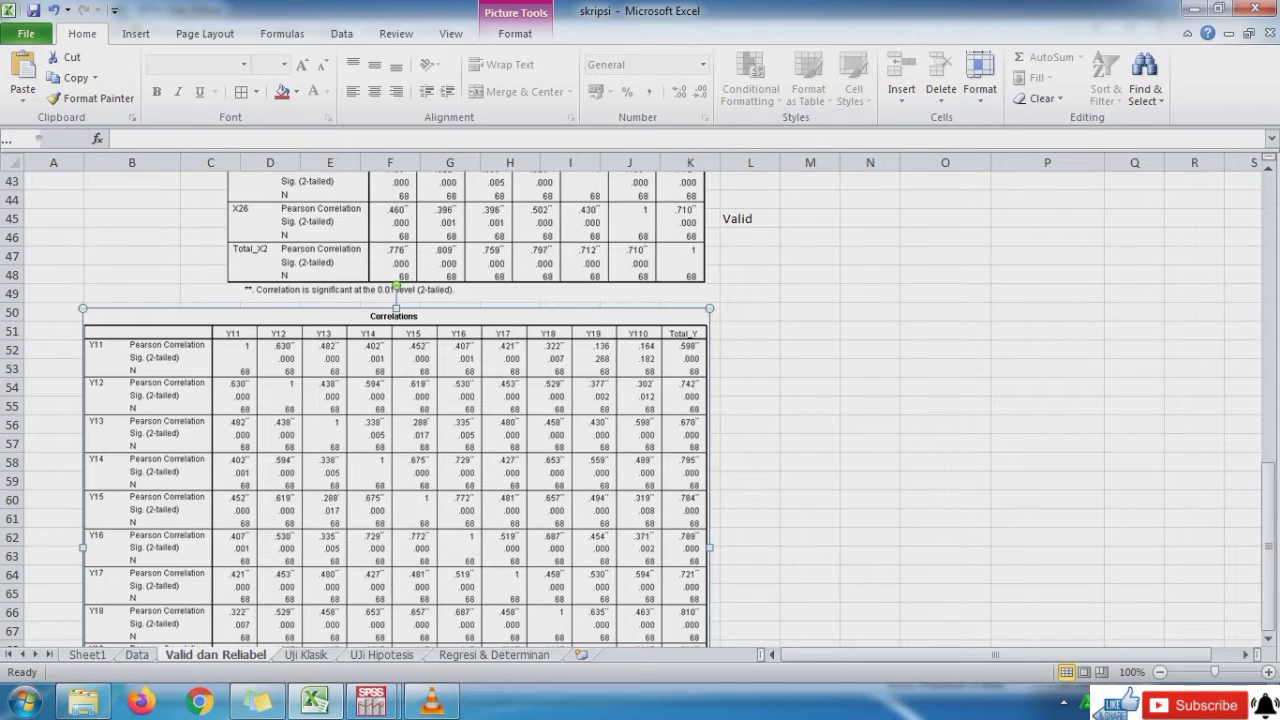
# Label items Y11 to Y14 beside the table with "Valid" in L52, L54, L56 and L58.
pyautogui.click(750, 349)
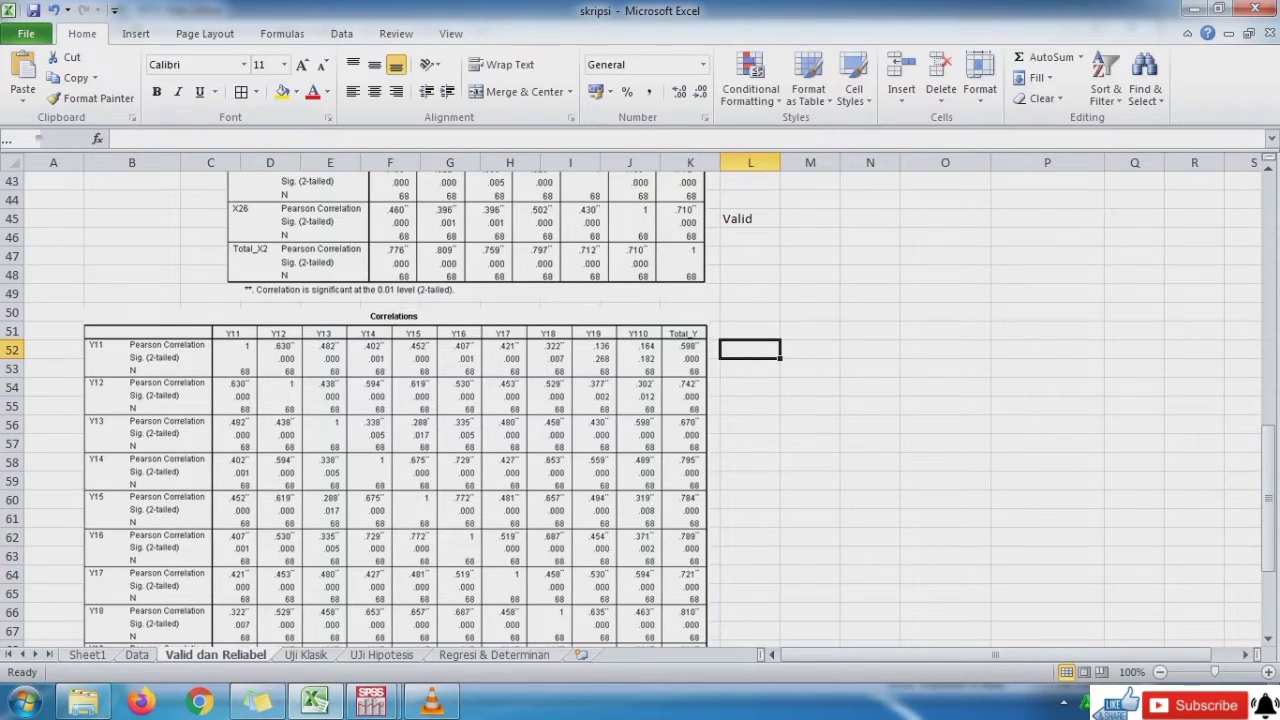
pyautogui.write('Valid')
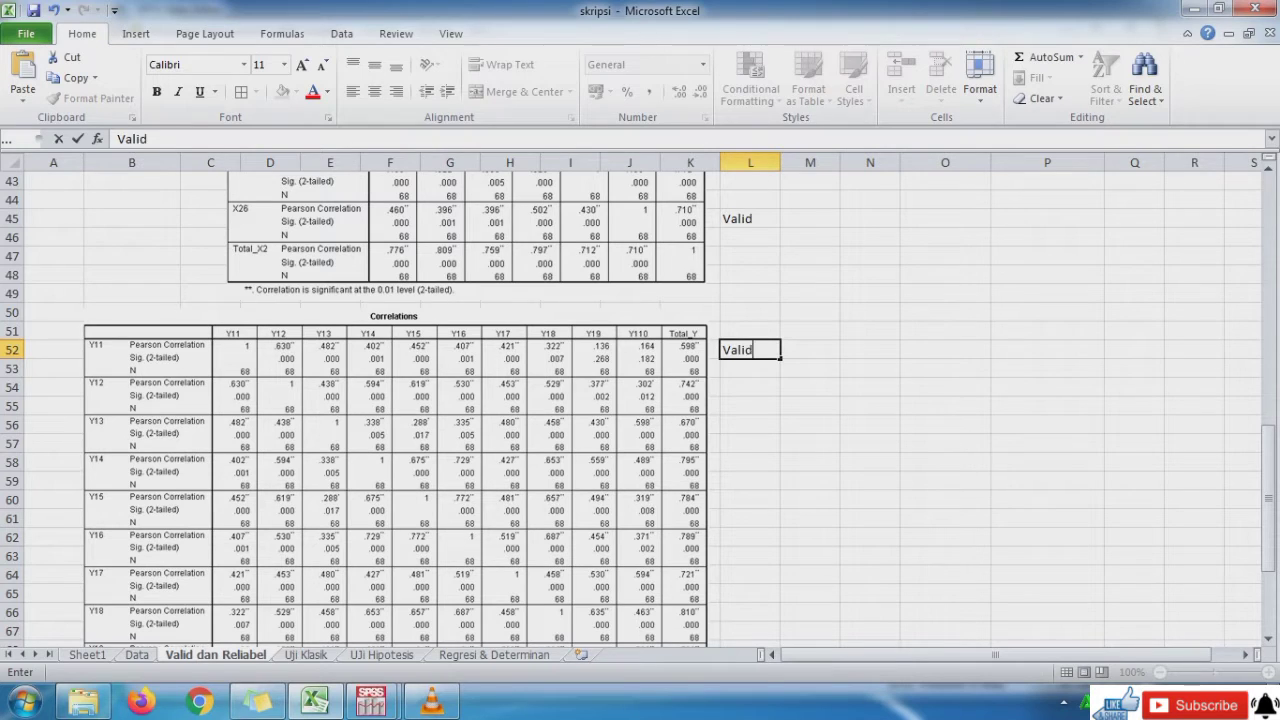
pyautogui.press('Return')
pyautogui.press('Return')
pyautogui.write('Valid')
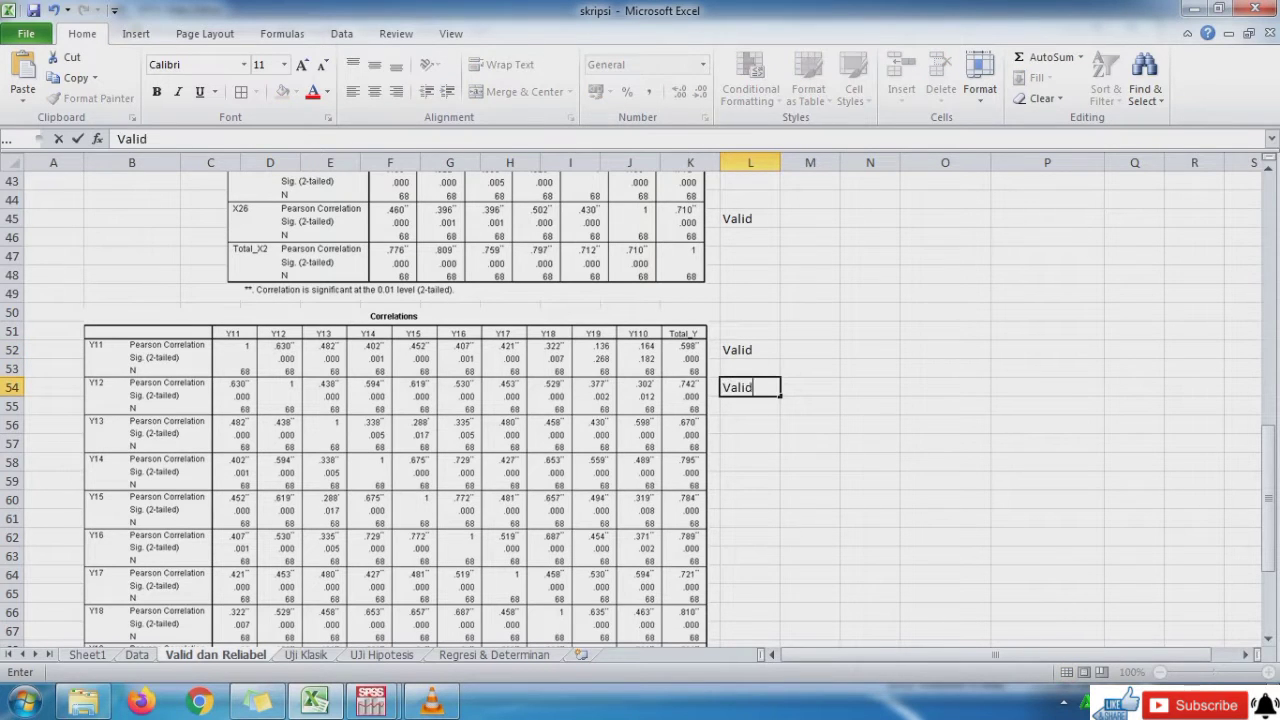
pyautogui.press('Return')
pyautogui.press('Return')
pyautogui.write('Valid')
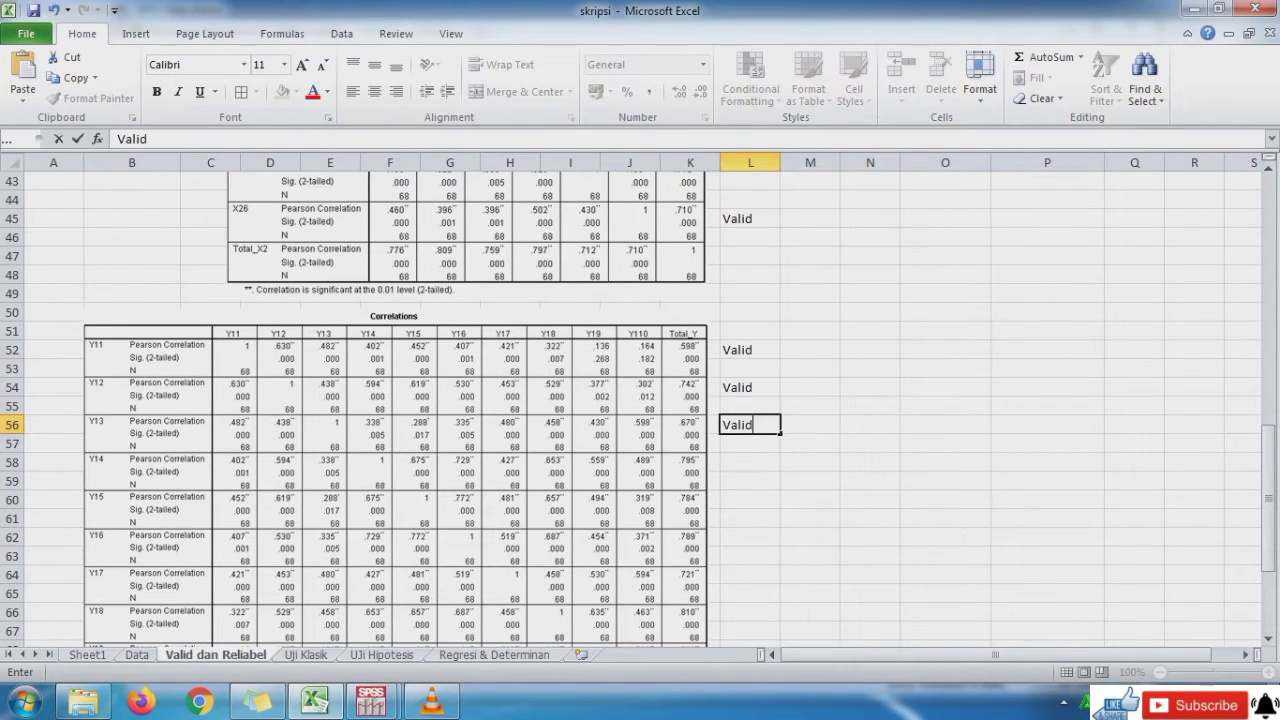
pyautogui.press('Return')
pyautogui.press('Return')
pyautogui.write('Valid')
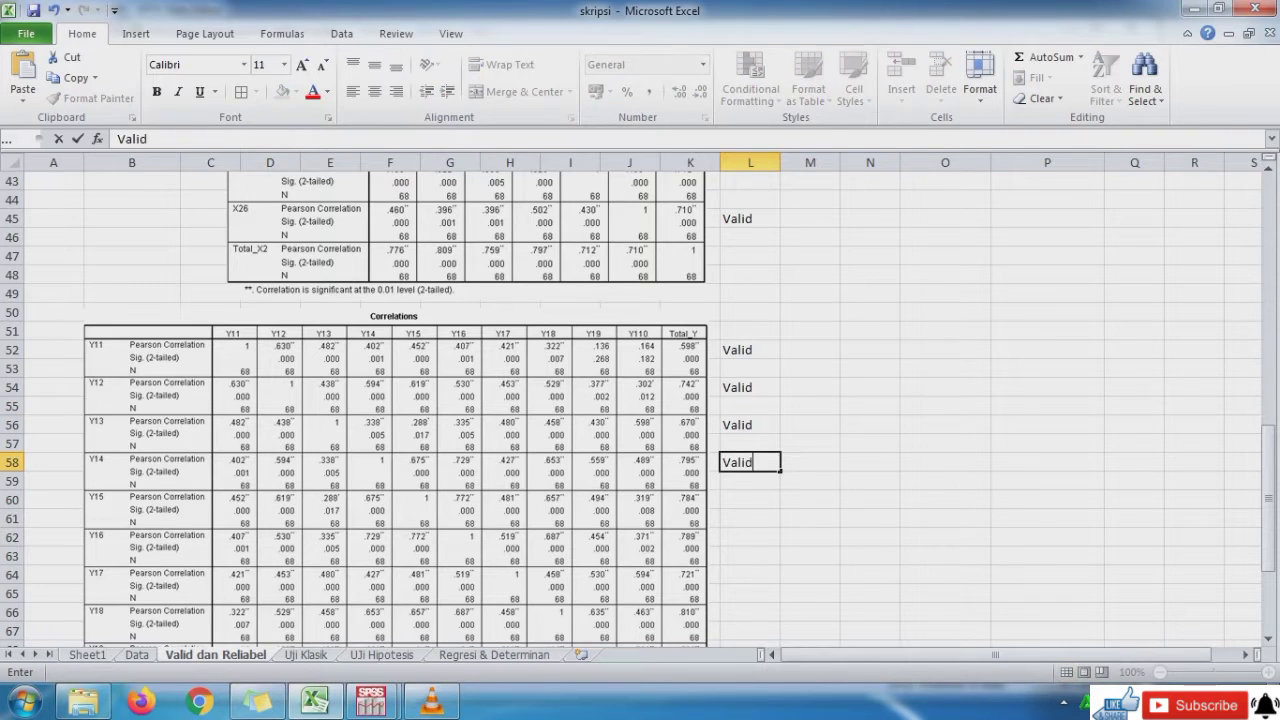
pyautogui.press('Return')
# Label items Y15, Y16 and Y17 beside the table with "Valid" in L60, L62 and L64.
pyautogui.press('Return')
pyautogui.write('Valid')
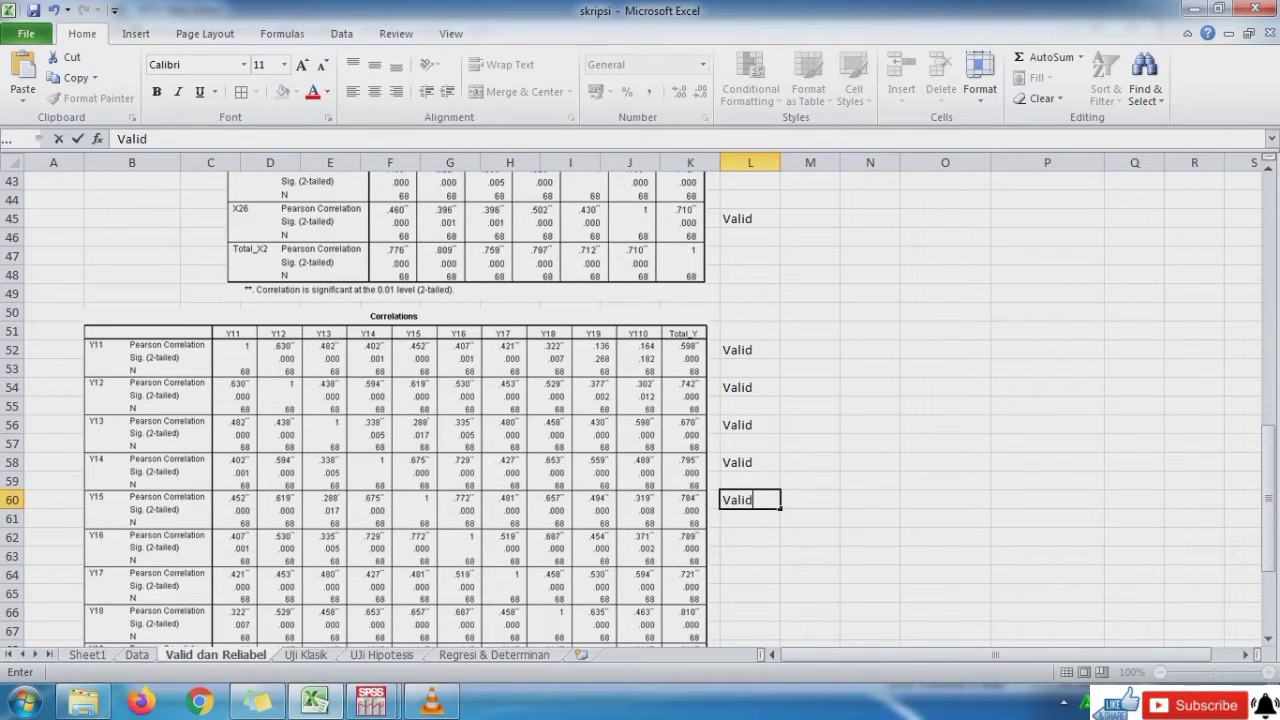
pyautogui.press('Return')
pyautogui.press('Return')
pyautogui.write('Valid')
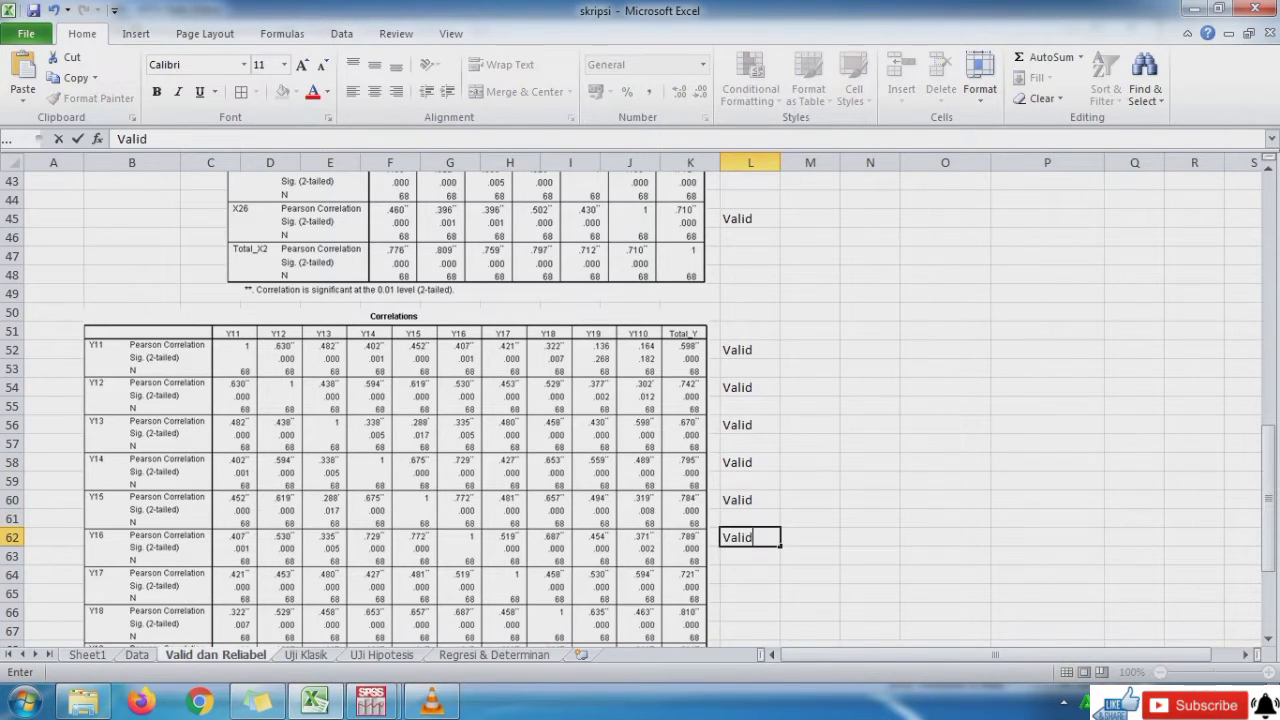
pyautogui.press('Return')
pyautogui.press('Return')
pyautogui.write('Valid')
pyautogui.press('Return')
# Finish the Y validity labels by entering "Valid" for Y18, Y19 and Y110 in L66, L68 and L70.
pyautogui.press('Return')
pyautogui.press('Return')
pyautogui.press('Return')
pyautogui.press('Return')
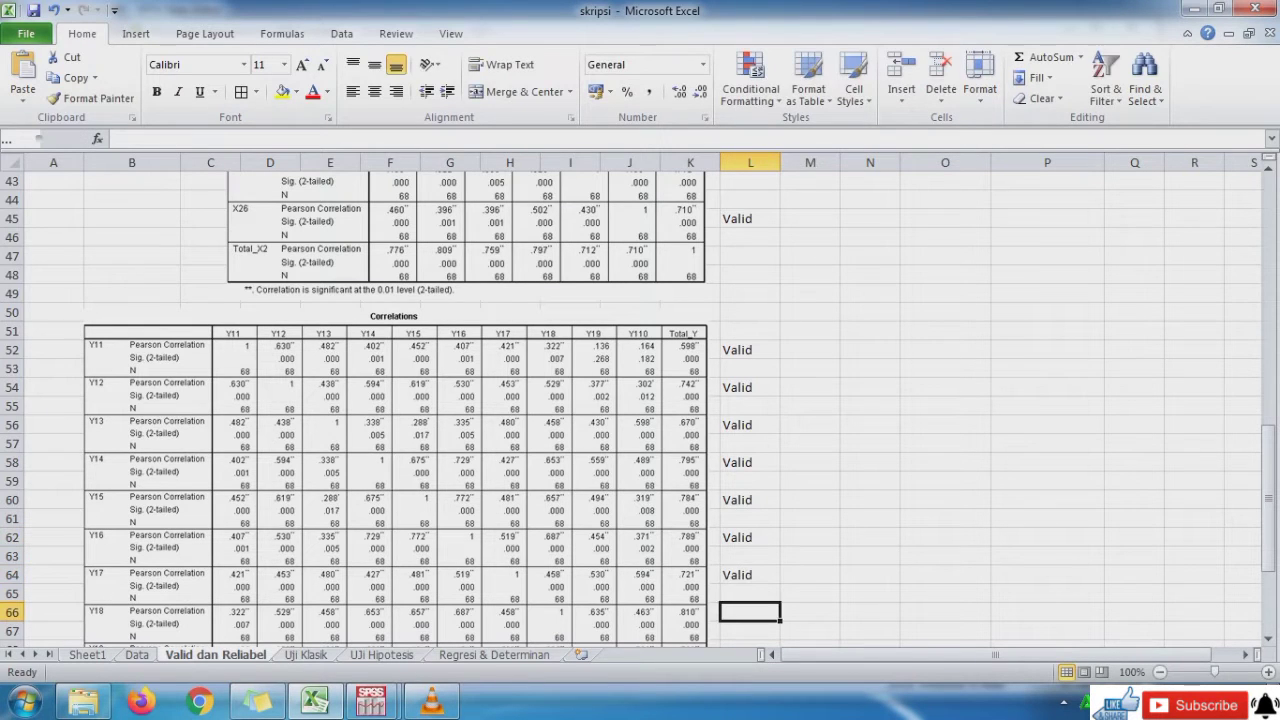
pyautogui.scroll(-3, 395, 400)
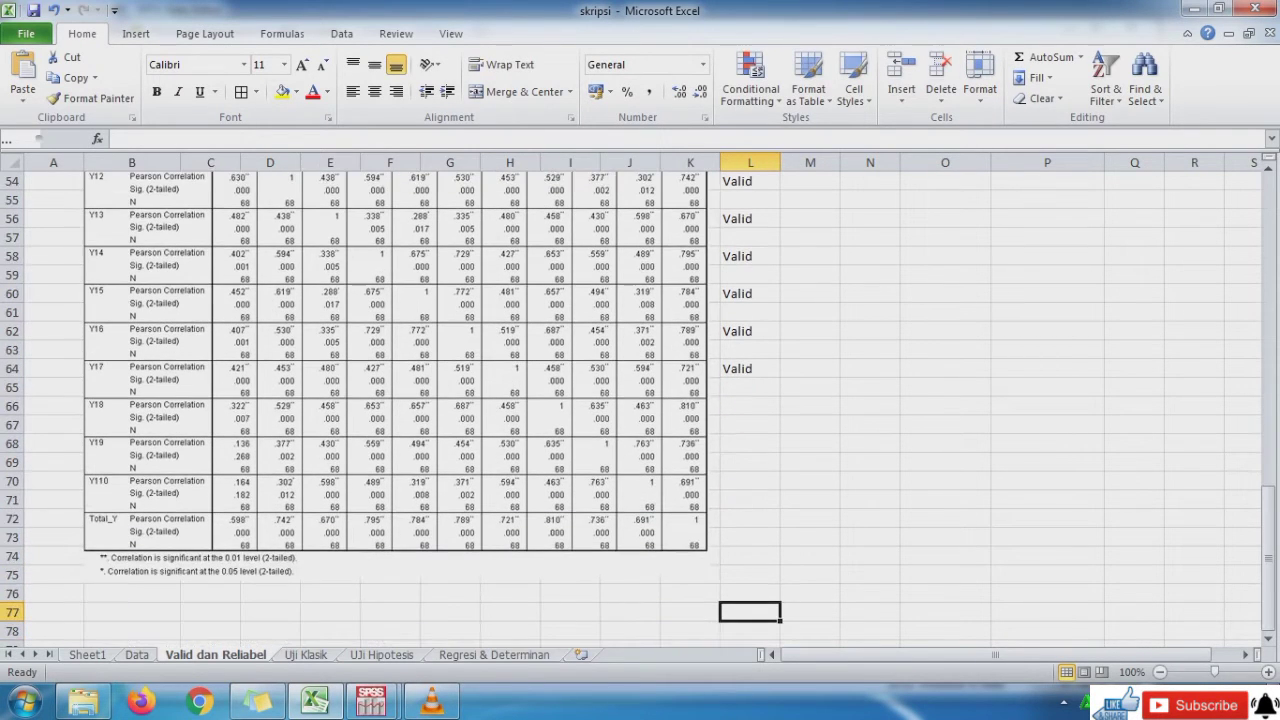
pyautogui.click(750, 406)
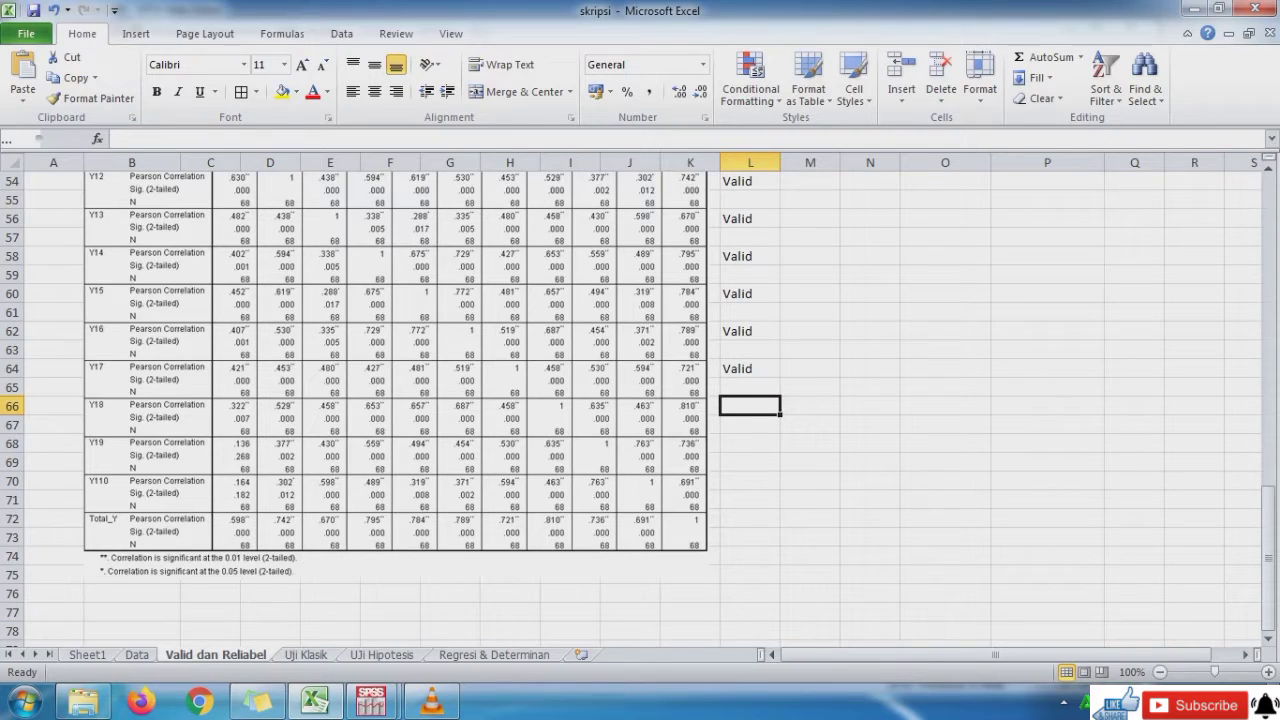
pyautogui.write('Valid')
pyautogui.press('Return')
pyautogui.press('Return')
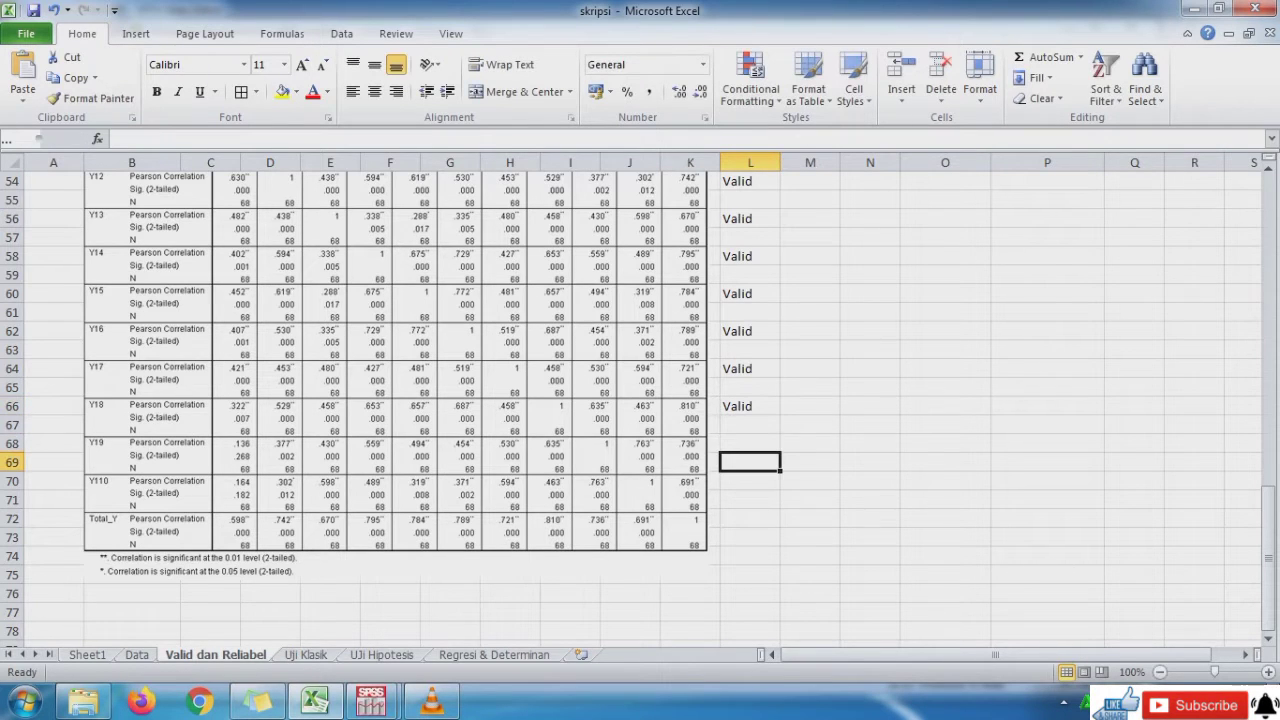
pyautogui.write('Valid')
pyautogui.press('Return')
pyautogui.press('Return')
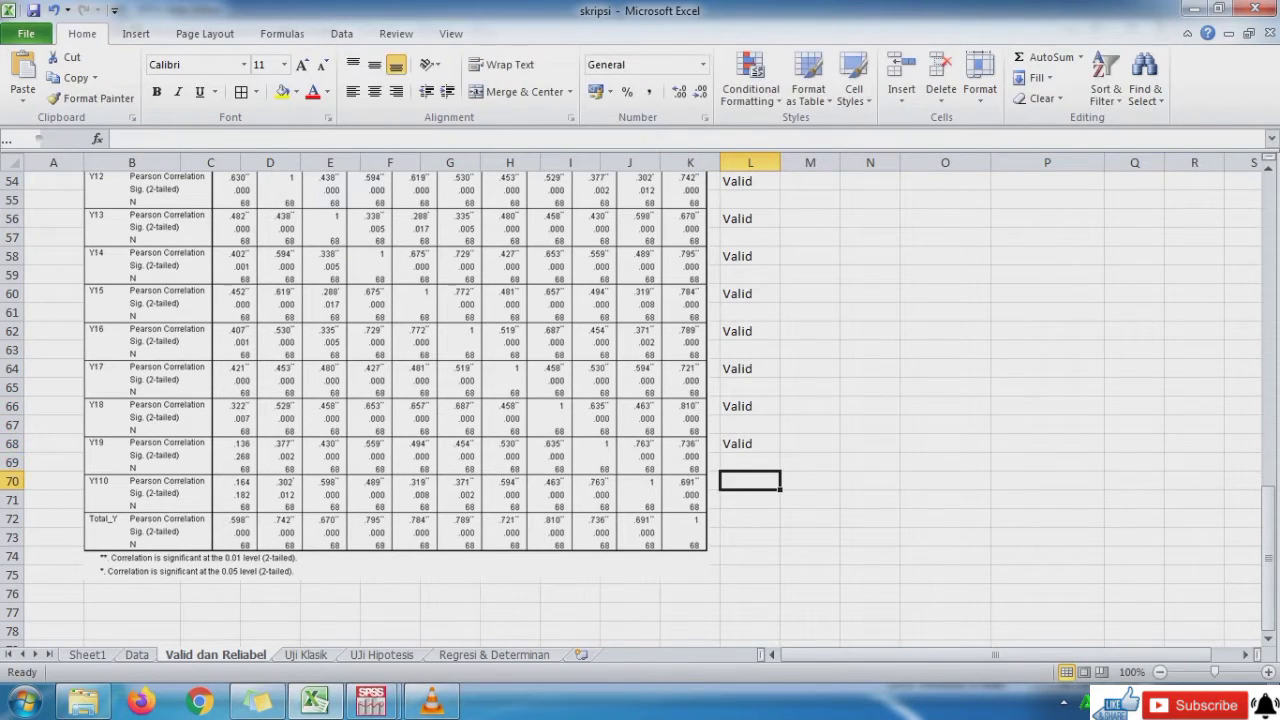
pyautogui.write('Valid')
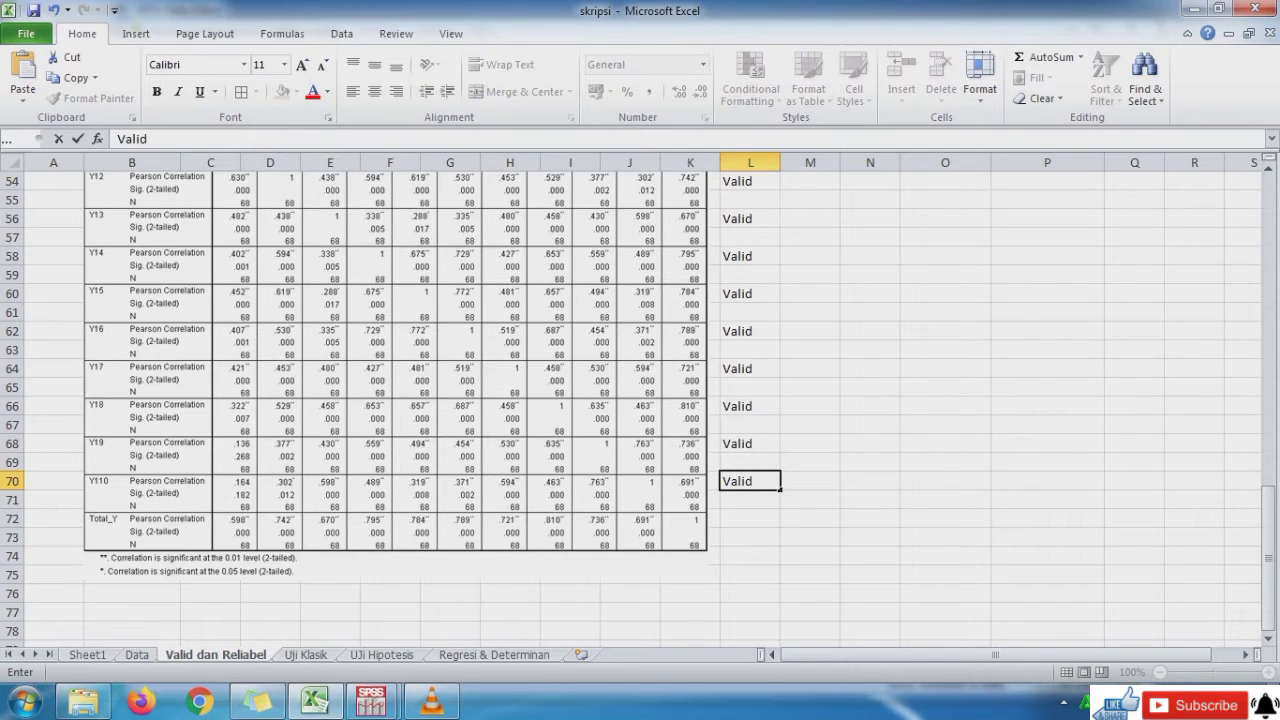
pyautogui.press('Return')
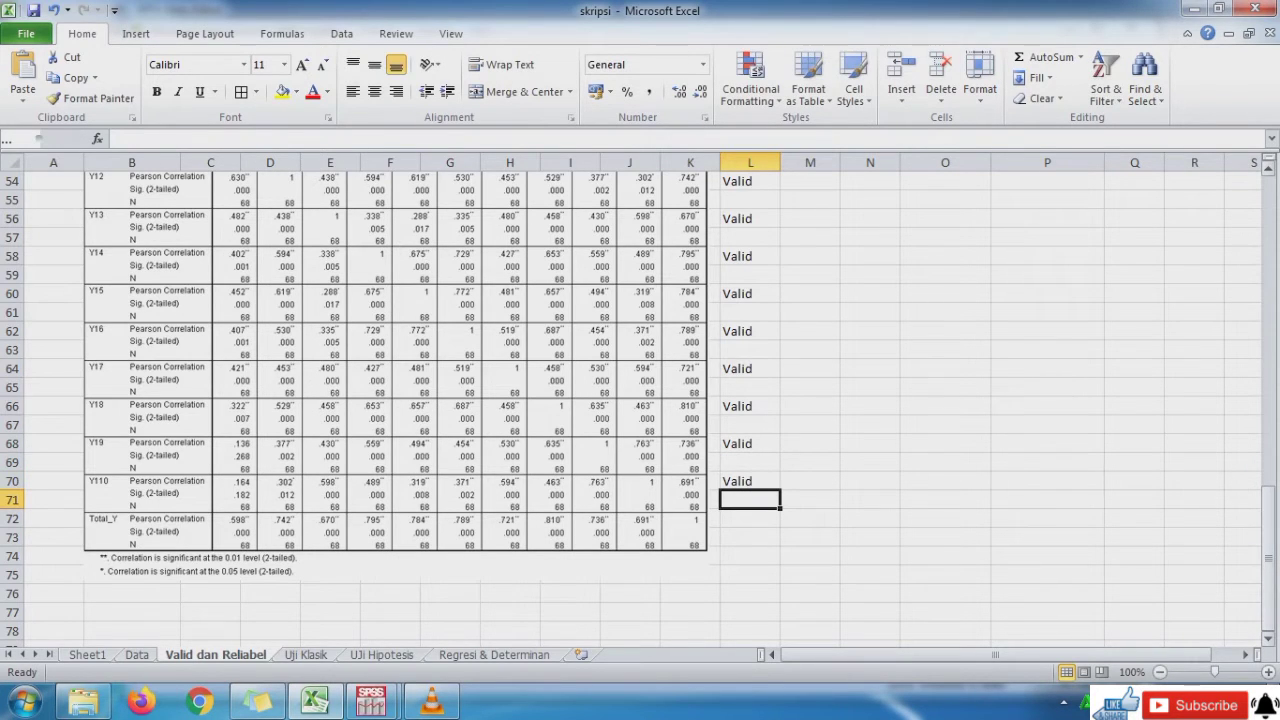
# Review the reliability test heading, method and Cronbach's Alpha criterion in cells O2 to O4.
pyautogui.moveTo(1268, 517); pyautogui.dragTo(1268, 205)
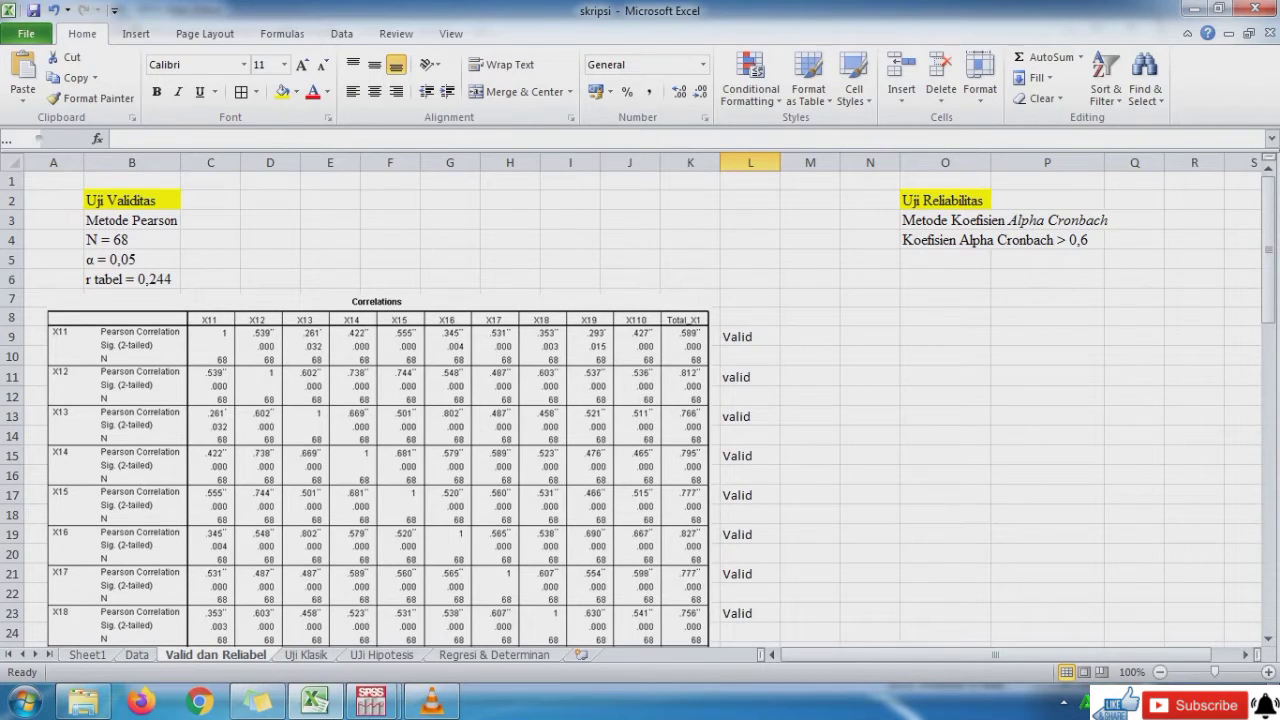
pyautogui.click(960, 200)
pyautogui.click(991, 220)
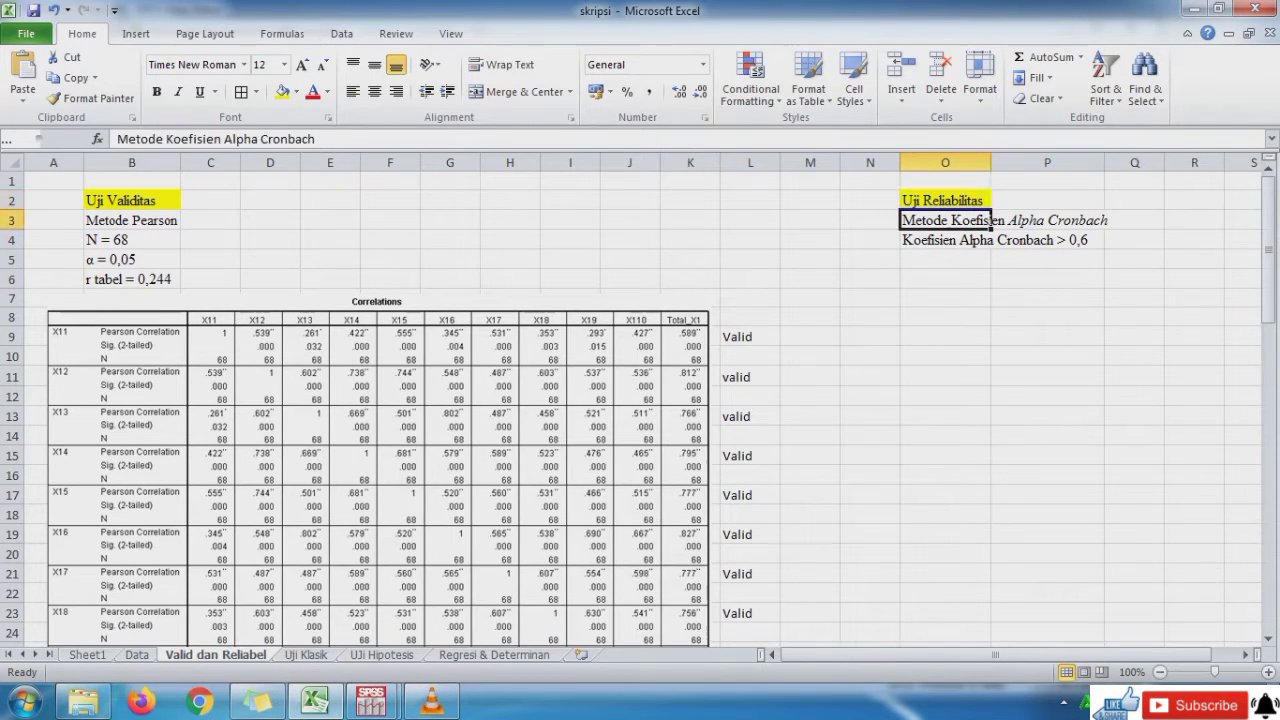
pyautogui.click(990, 242)
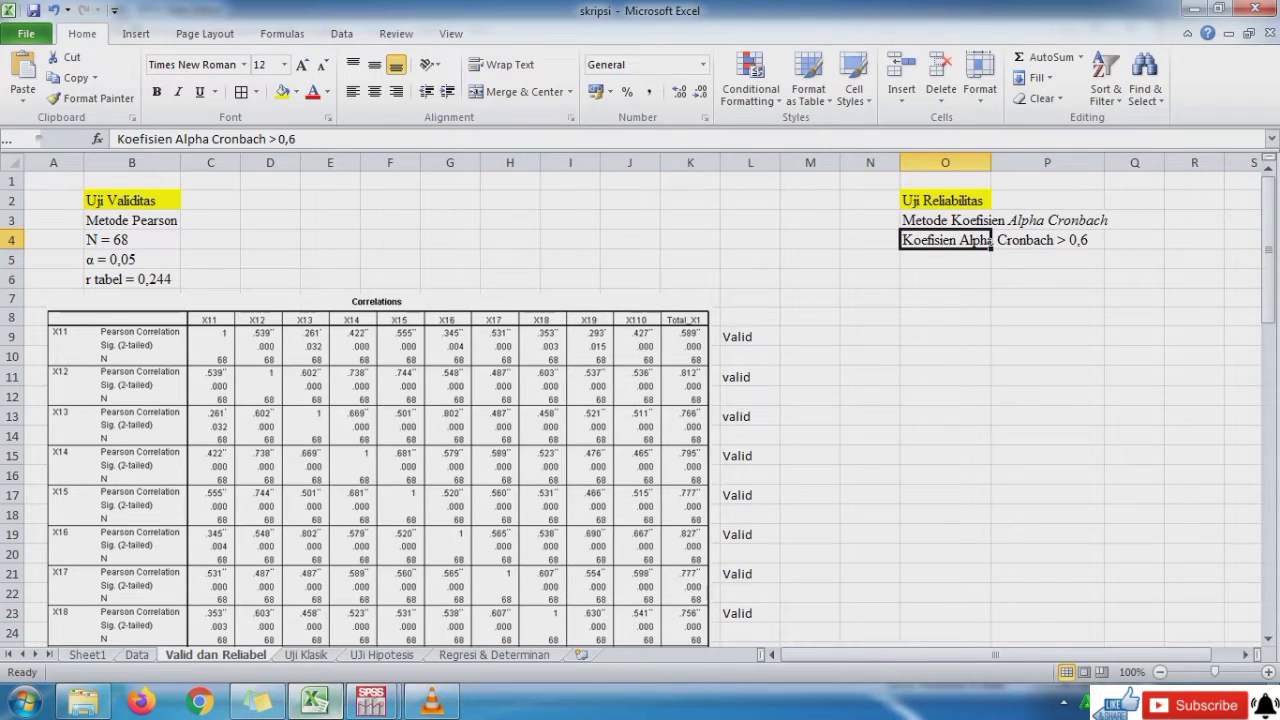
# Switch to the SPSS Data Editor, open Reliability Analysis and remove Y11 to Y110 from its items.
pyautogui.click(371, 703)
pyautogui.click(270, 600)
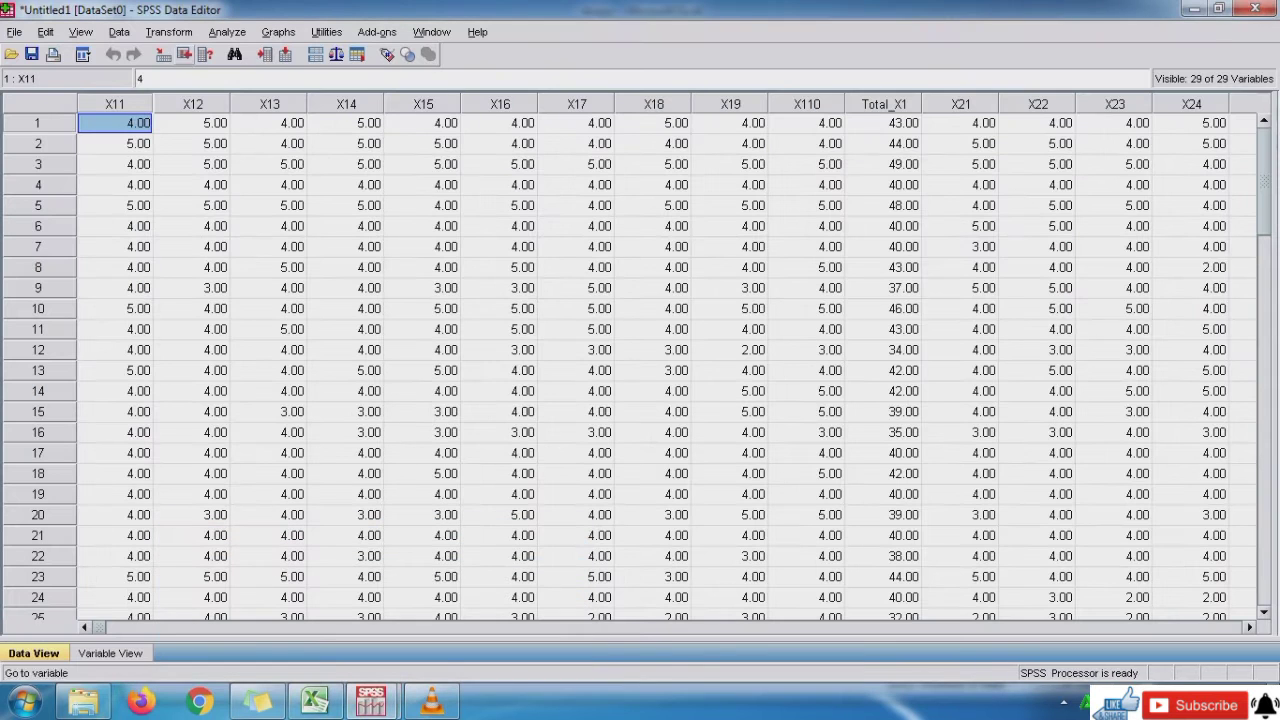
pyautogui.click(227, 32)
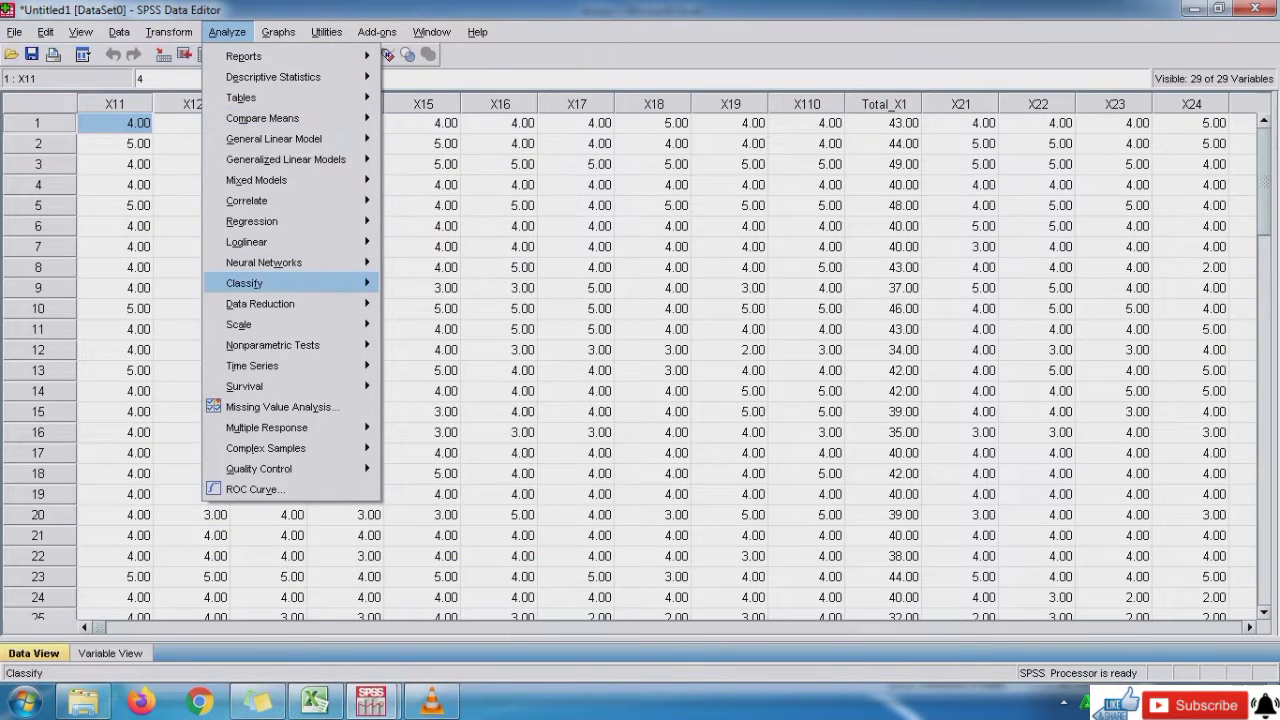
pyautogui.moveTo(240, 324)
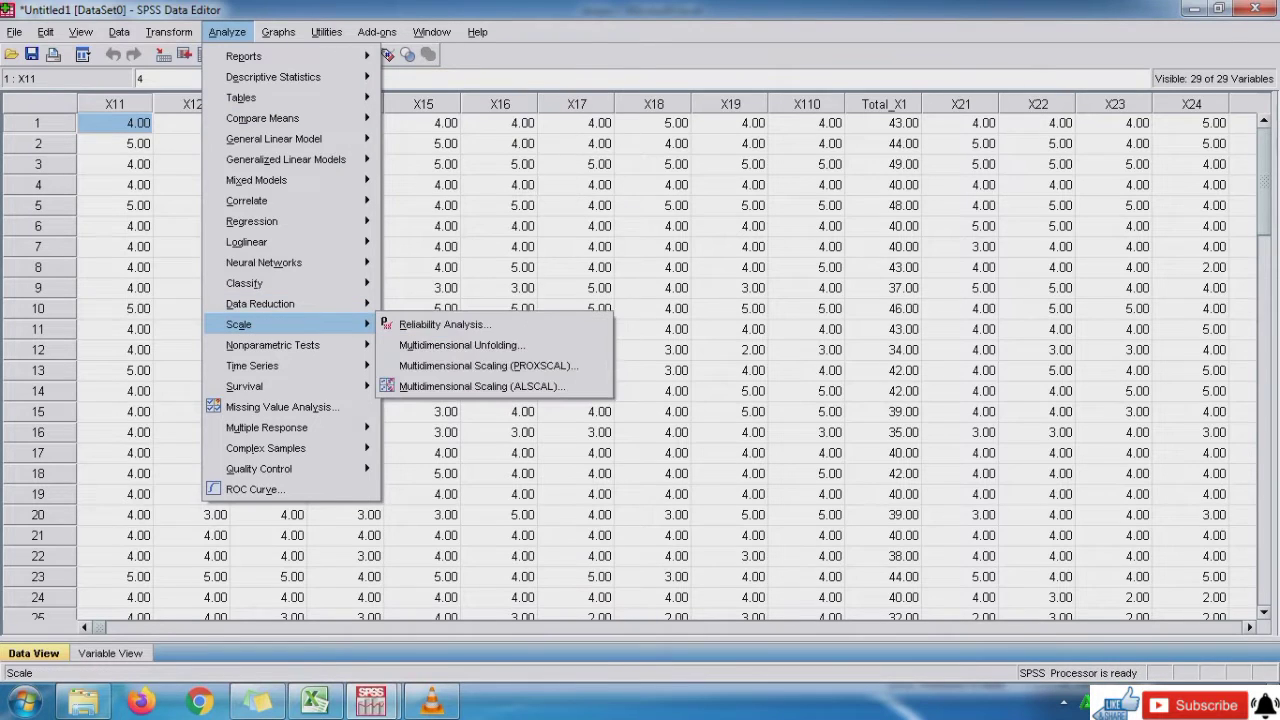
pyautogui.click(440, 324)
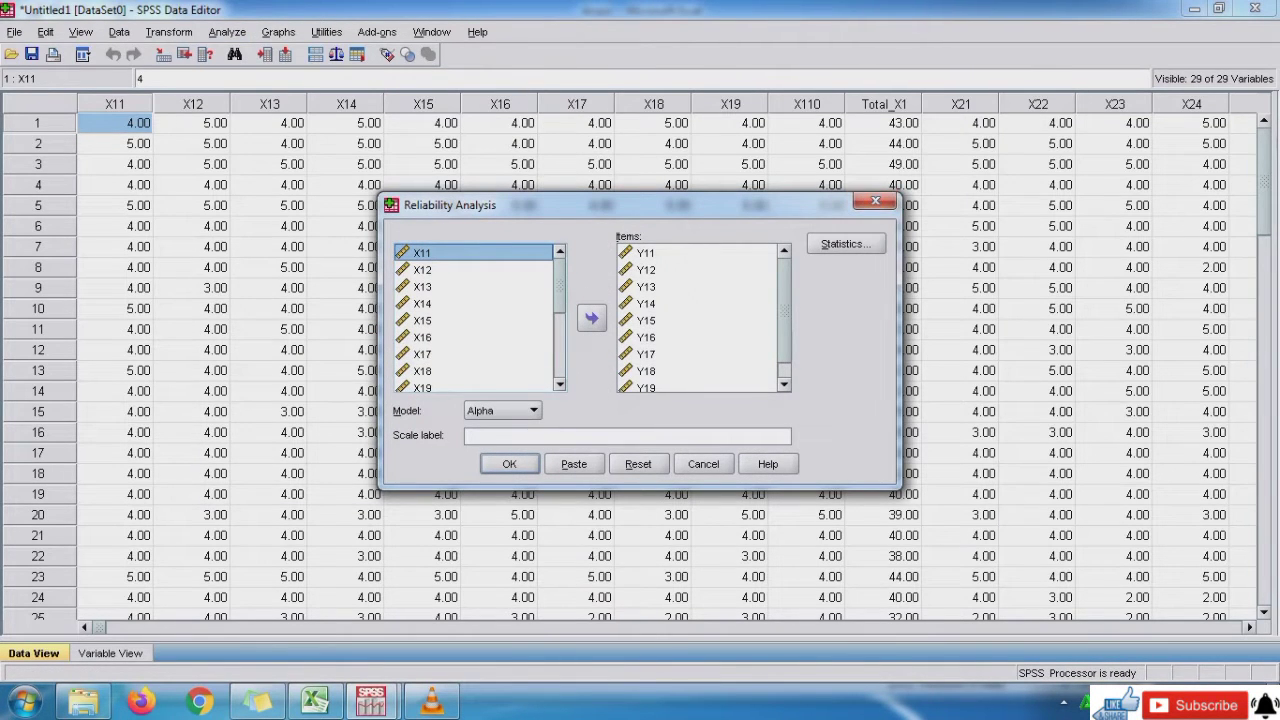
pyautogui.moveTo(646, 253); pyautogui.dragTo(648, 384)
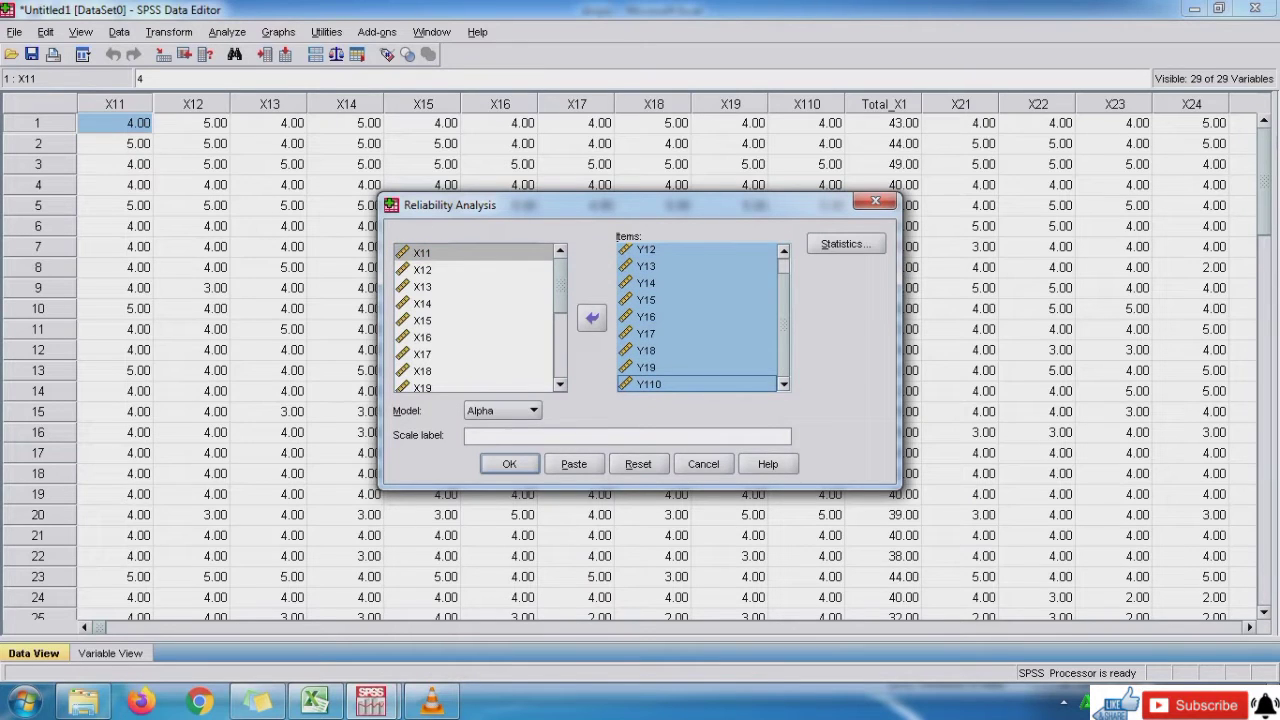
pyautogui.click(591, 318)
# Add X11 to X110 as the items and run the reliability analysis with the Alpha model.
pyautogui.moveTo(560, 357); pyautogui.dragTo(560, 272)
pyautogui.moveTo(422, 253); pyautogui.dragTo(422, 333)
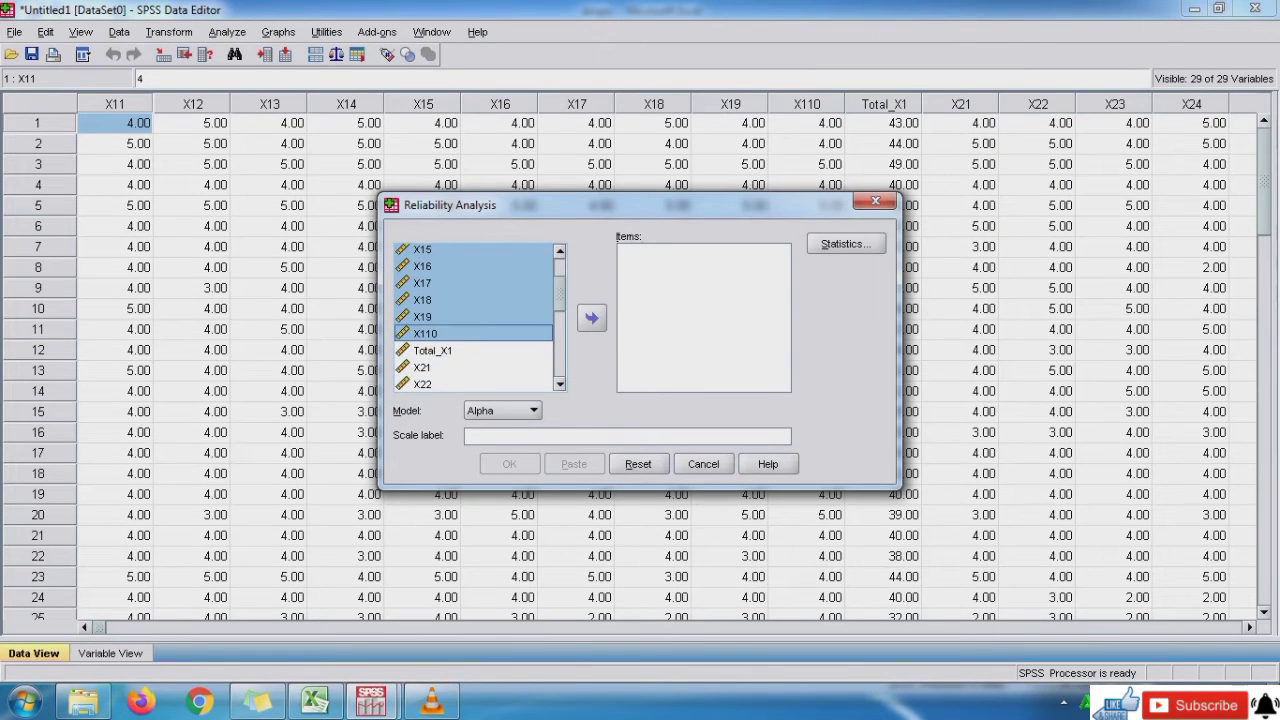
pyautogui.click(592, 318)
pyautogui.click(510, 464)
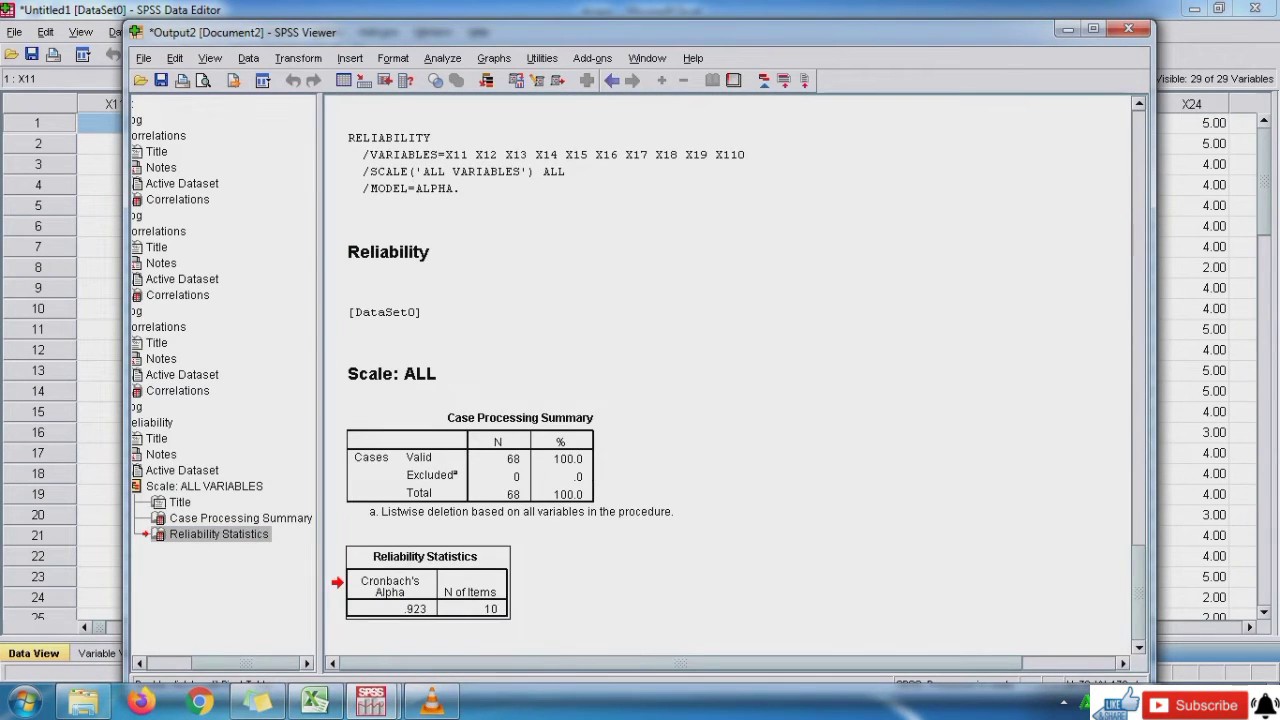
# Paste the X1 Reliability Statistics table into Excel as a PNG picture and position it over columns O to P, rows 7 to 10.
pyautogui.click(315, 700)
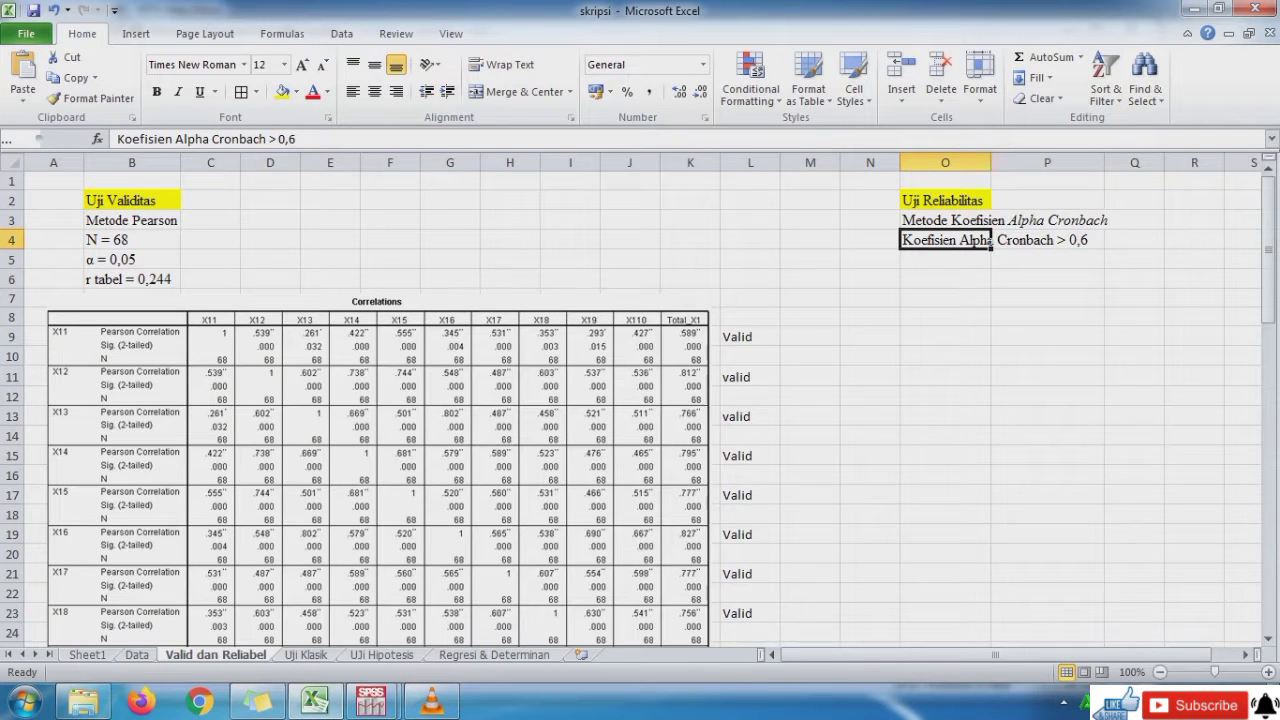
pyautogui.rightClick(930, 356)
pyautogui.click(995, 116)
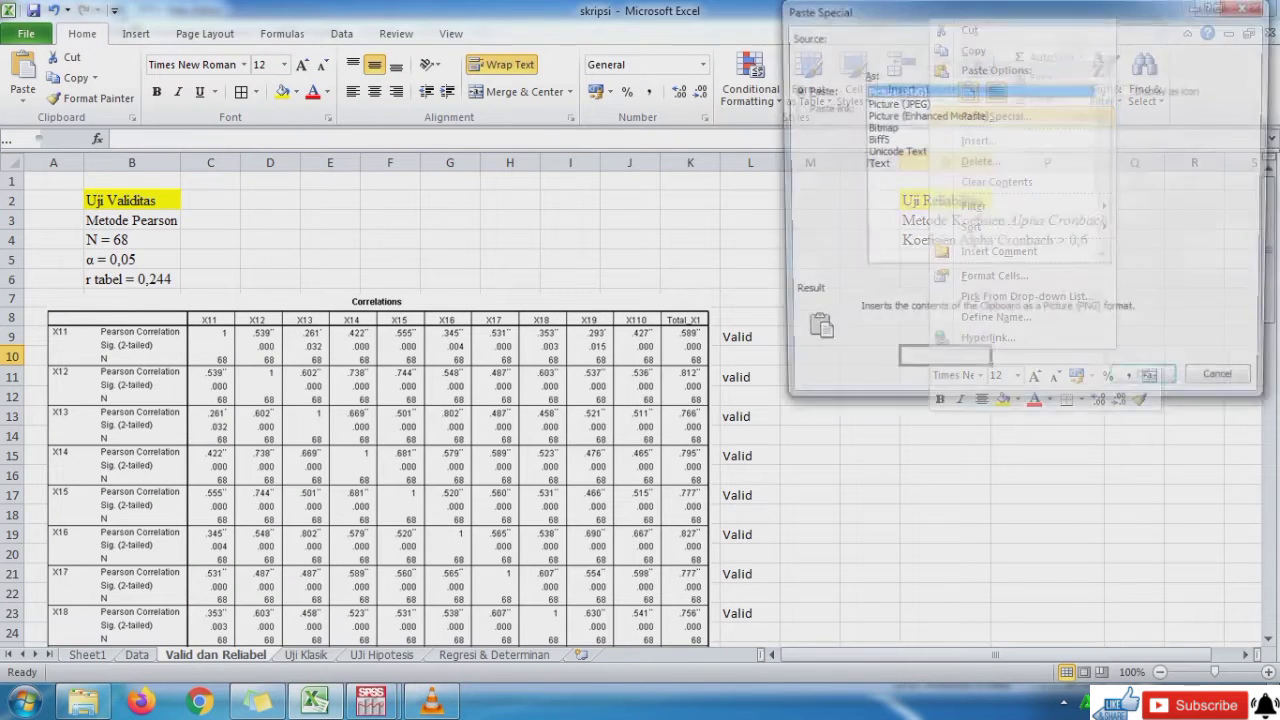
pyautogui.press('Return')
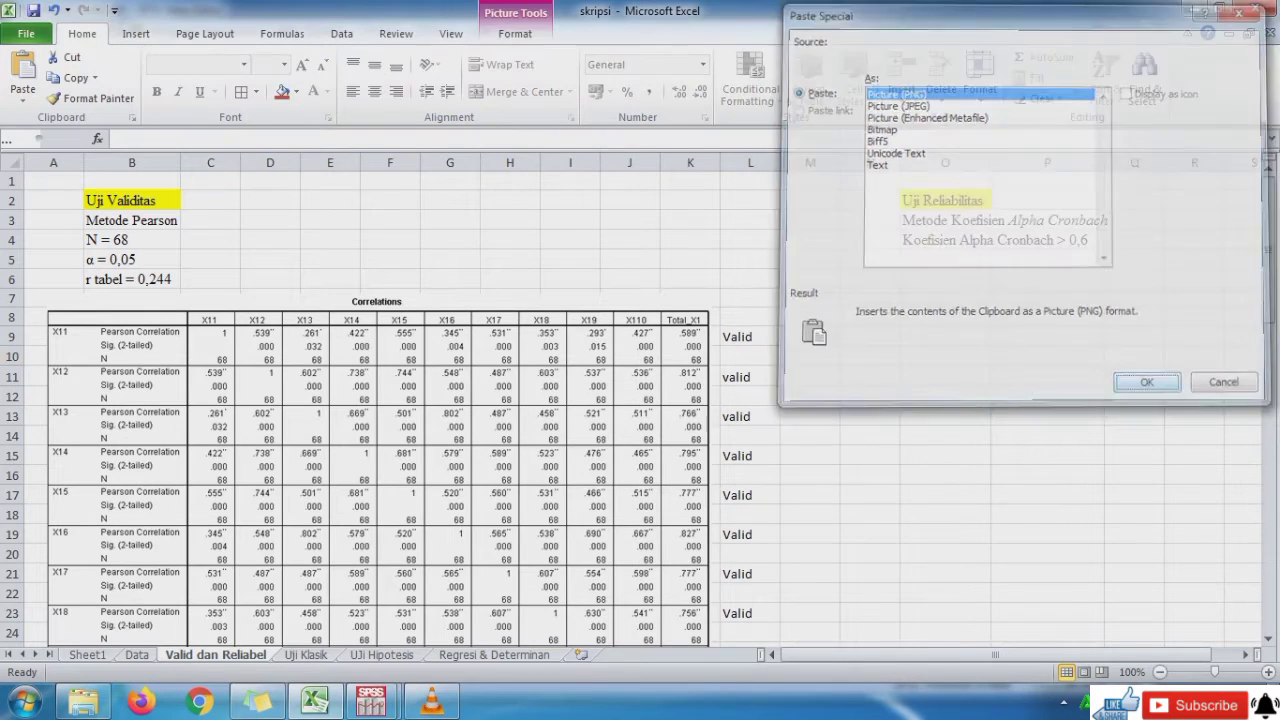
pyautogui.moveTo(980, 380); pyautogui.dragTo(982, 320)
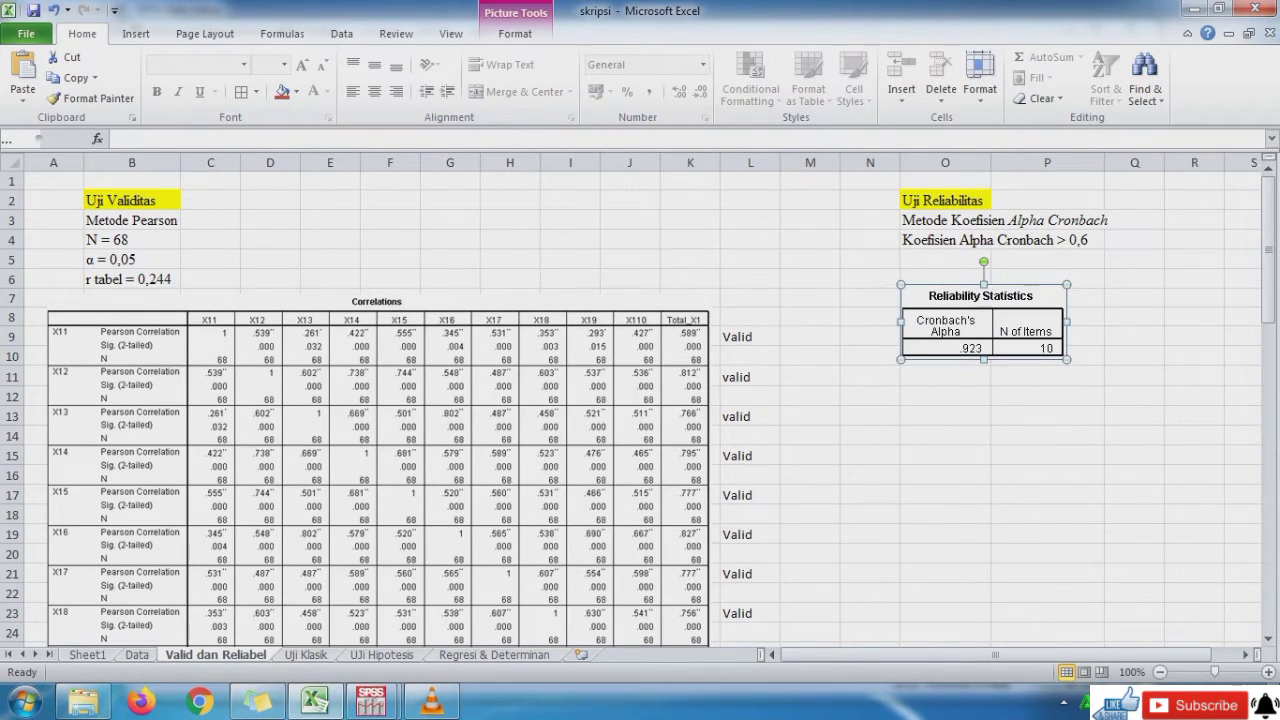
pyautogui.moveTo(982, 320); pyautogui.dragTo(982, 326)
# Label the X1 reliability result beside its table with "Reliabel" in Q10.
pyautogui.click(1134, 356)
pyautogui.write('R')
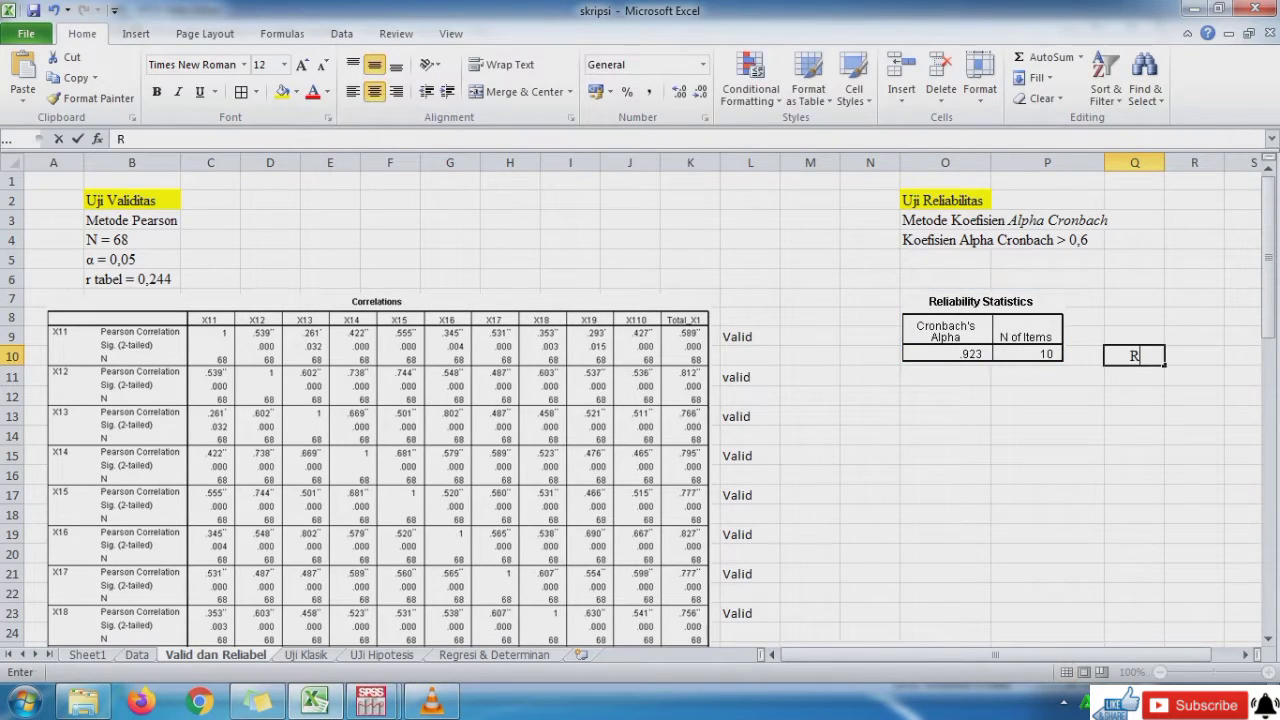
pyautogui.write('eliabel')
pyautogui.press('Return')
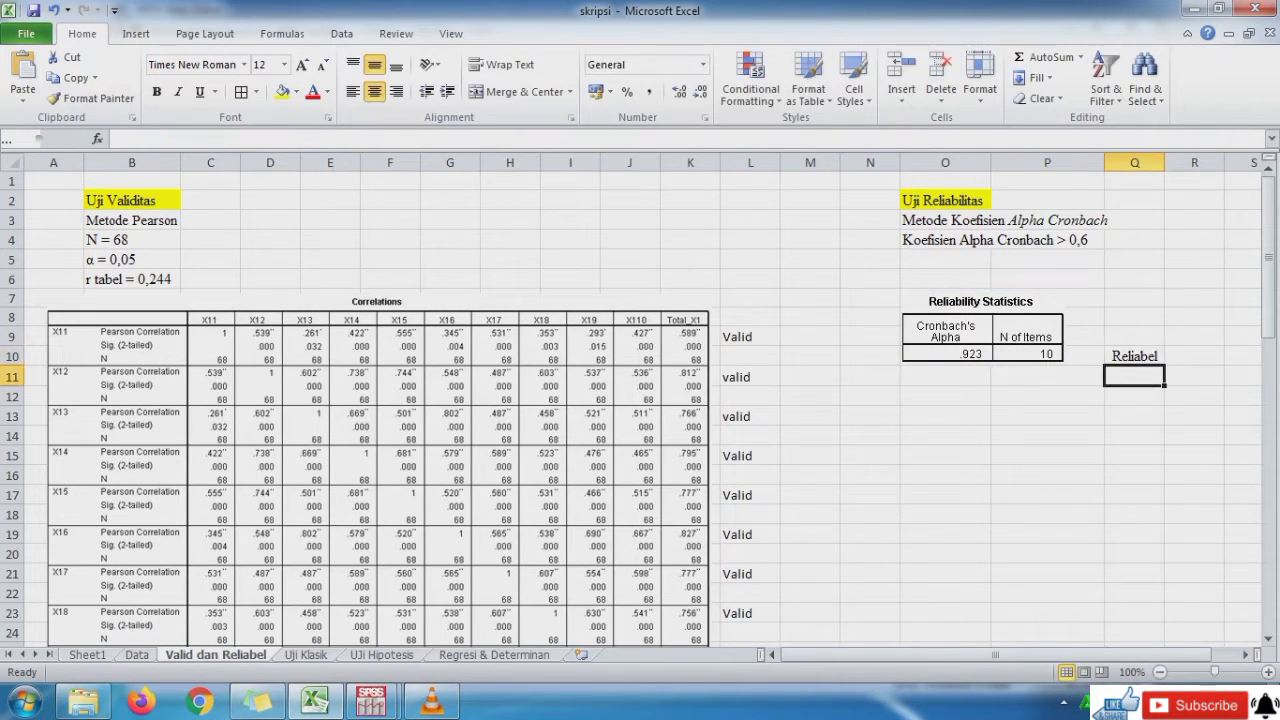
# Switch to the SPSS Data Editor, reopen Reliability Analysis and remove X11 to X110 from its items.
pyautogui.click(371, 701)
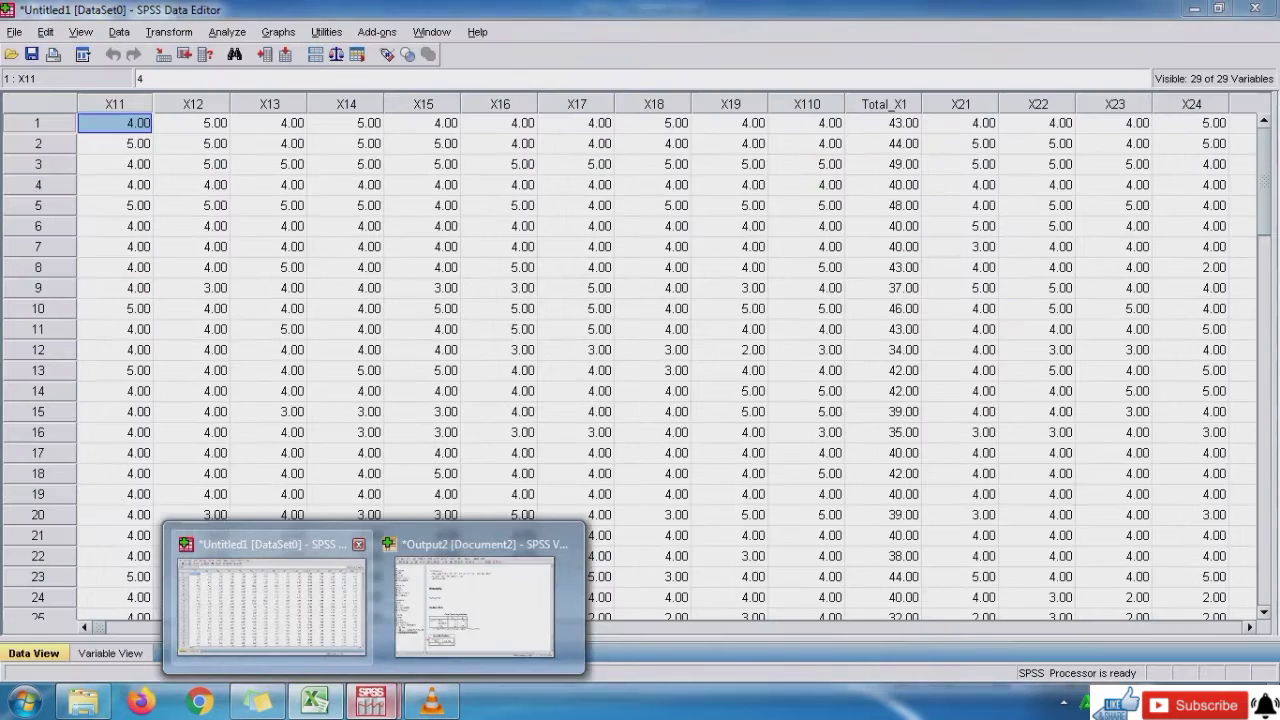
pyautogui.click(270, 600)
pyautogui.click(227, 31)
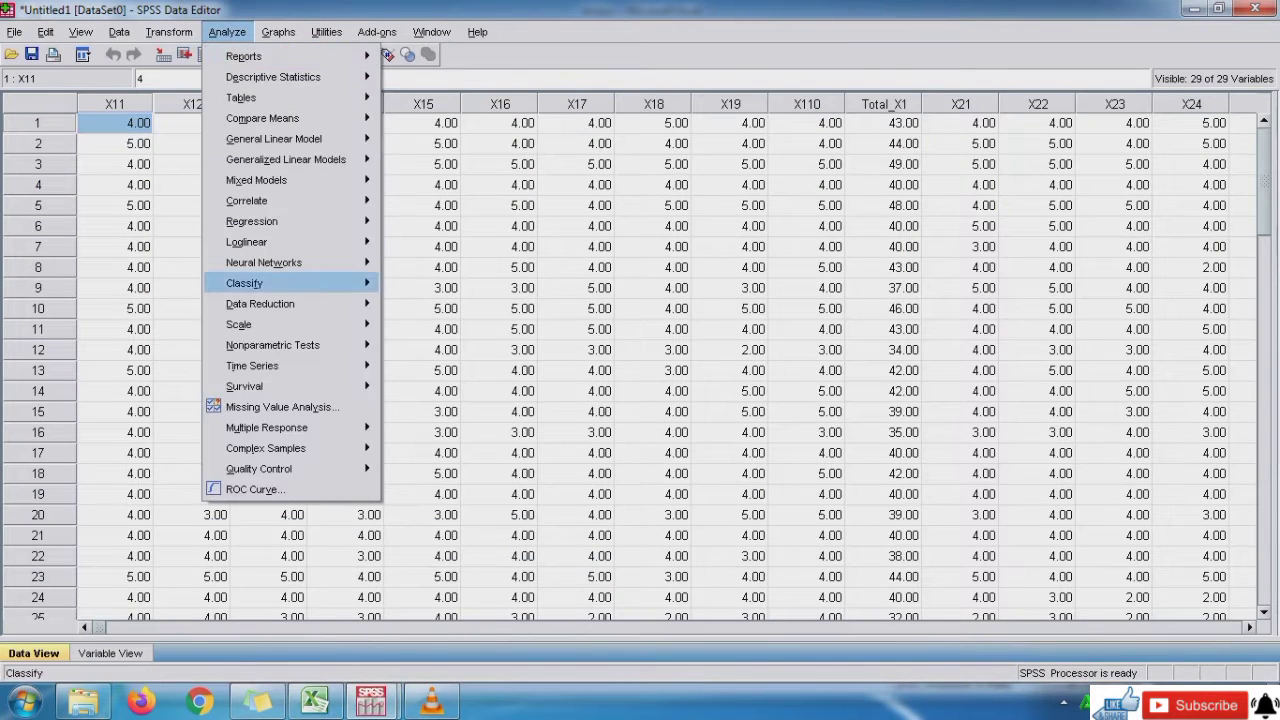
pyautogui.moveTo(262, 304)
pyautogui.moveTo(240, 324)
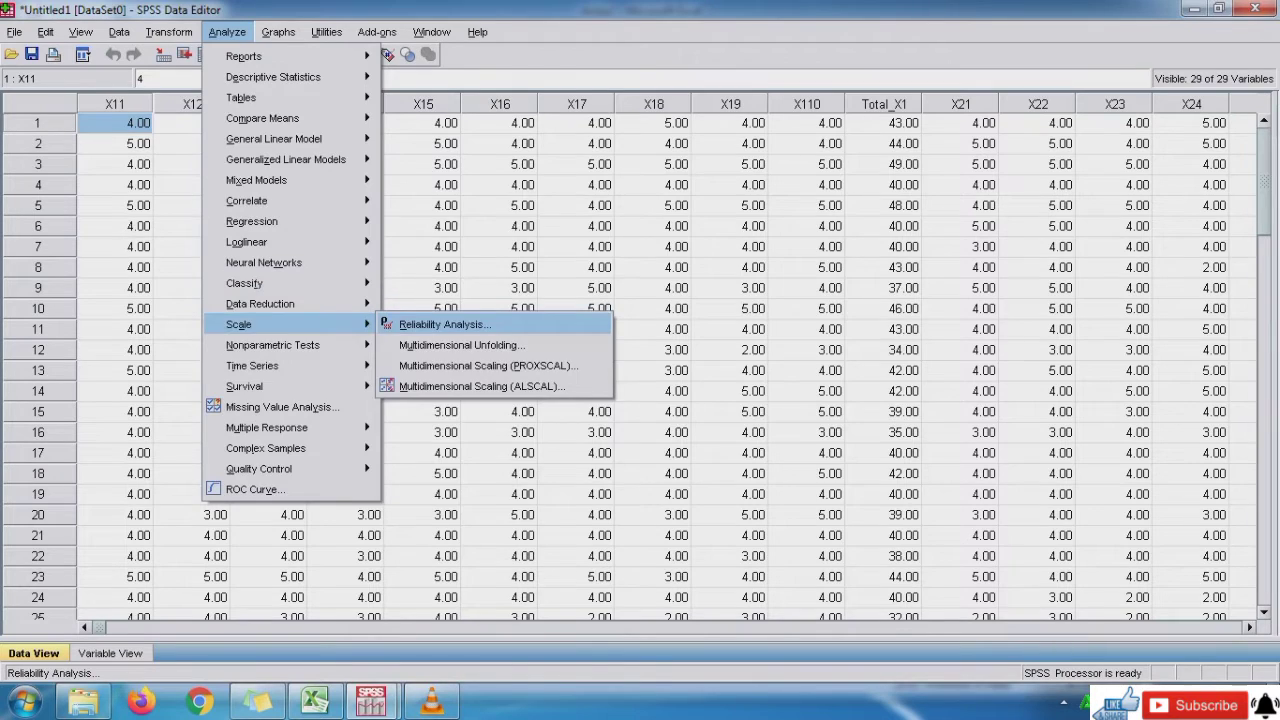
pyautogui.click(444, 324)
pyautogui.click(645, 253)
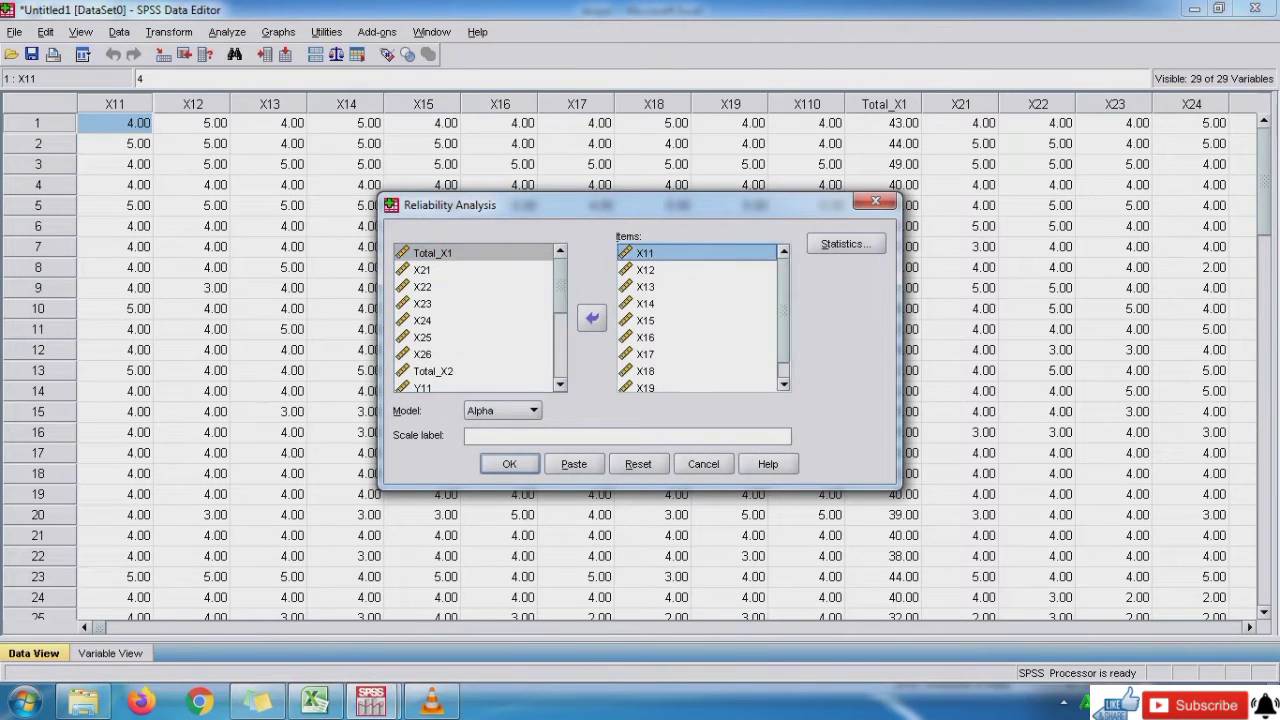
pyautogui.hotkey('shift', 'Down')
pyautogui.hotkey('shift', 'Down')
pyautogui.hotkey('shift', 'Down')
pyautogui.hotkey('shift', 'Down')
pyautogui.hotkey('shift', 'Down')
pyautogui.hotkey('shift', 'Down')
pyautogui.hotkey('shift', 'Down')
pyautogui.hotkey('shift', 'Down')
pyautogui.hotkey('shift', 'Down')
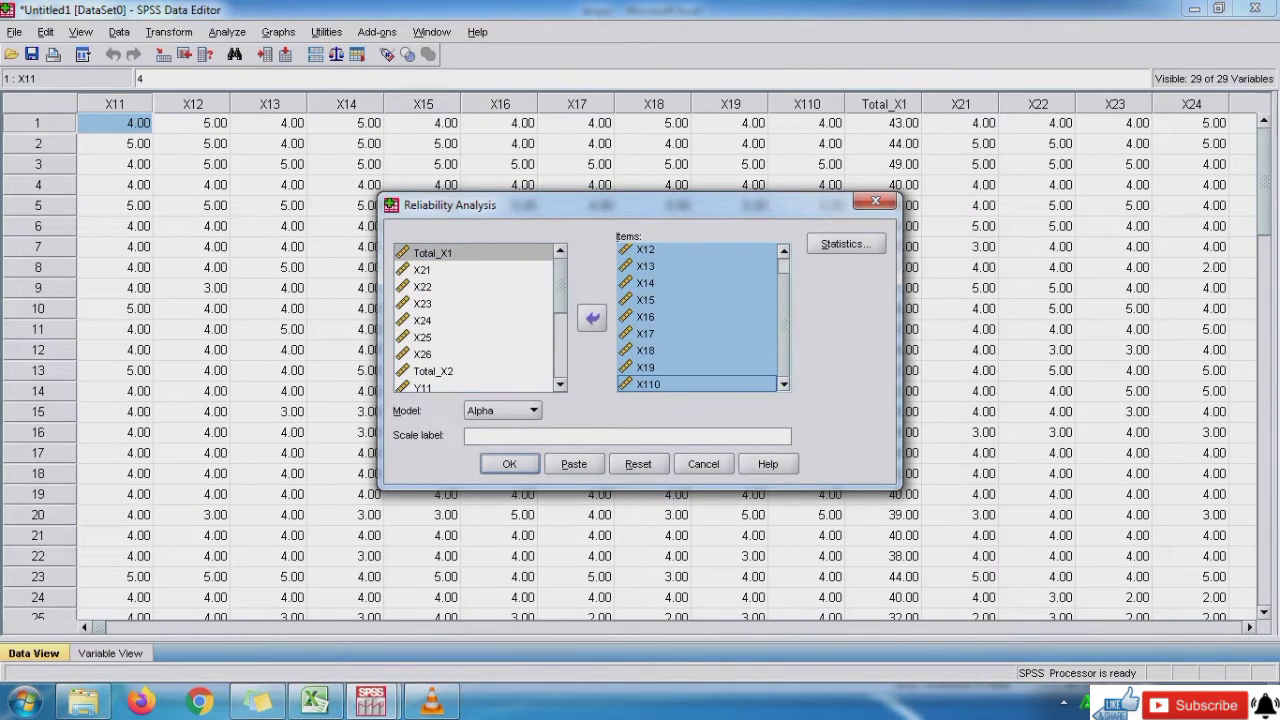
pyautogui.click(592, 318)
# Add X21 to X26 as the items and run the reliability analysis with the Alpha model.
pyautogui.scroll(-2, 474, 318)
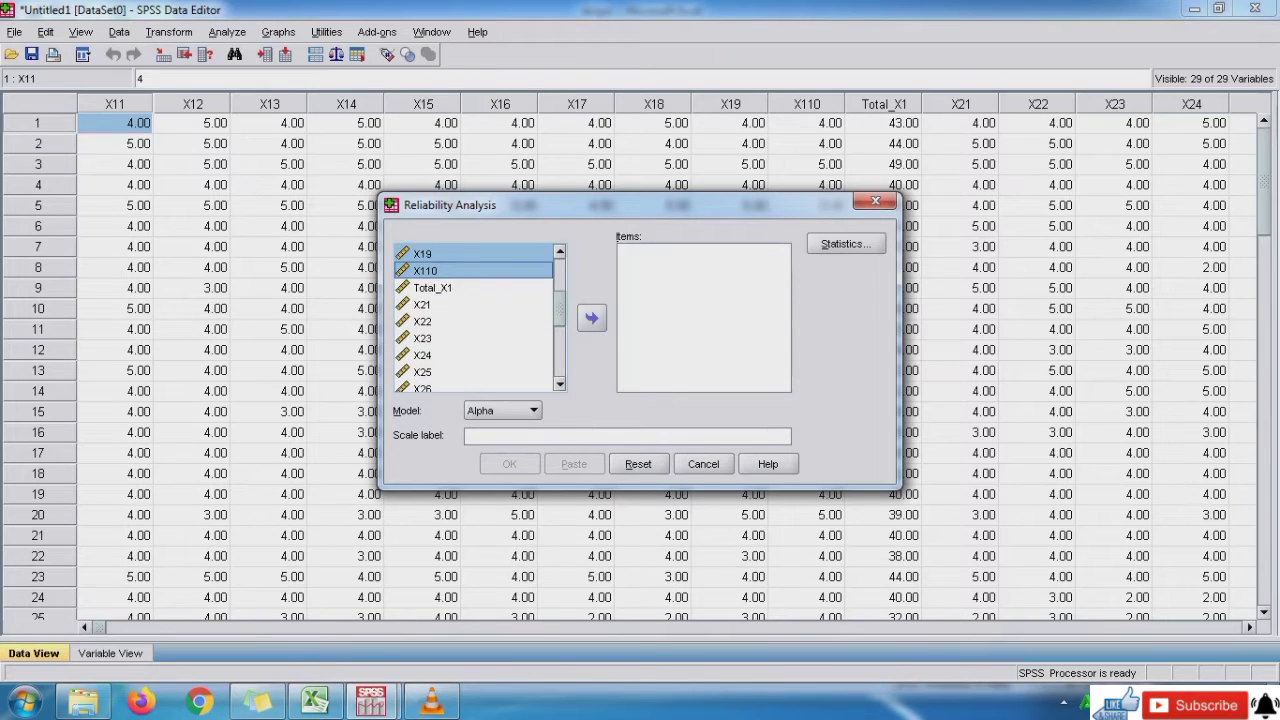
pyautogui.click(424, 305)
pyautogui.hotkey('shift', 'Down')
pyautogui.hotkey('shift', 'Down')
pyautogui.hotkey('shift', 'Down')
pyautogui.hotkey('shift', 'Down')
pyautogui.hotkey('shift', 'Down')
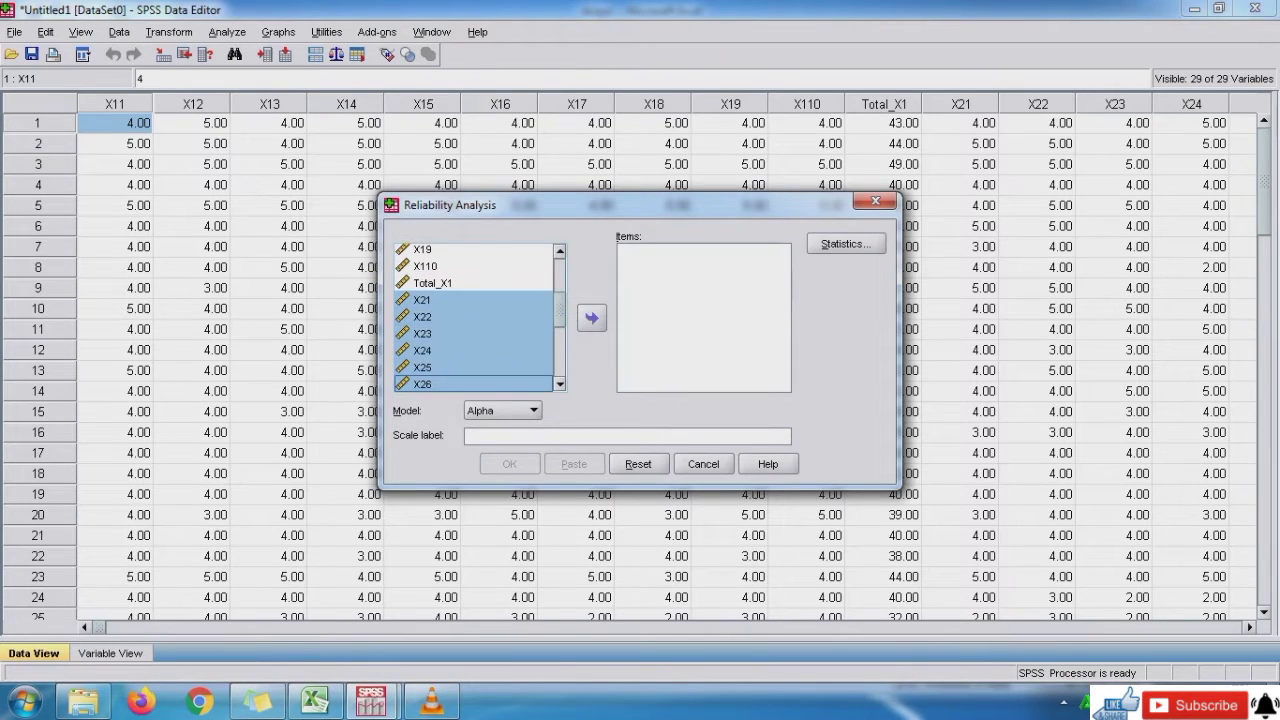
pyautogui.click(592, 318)
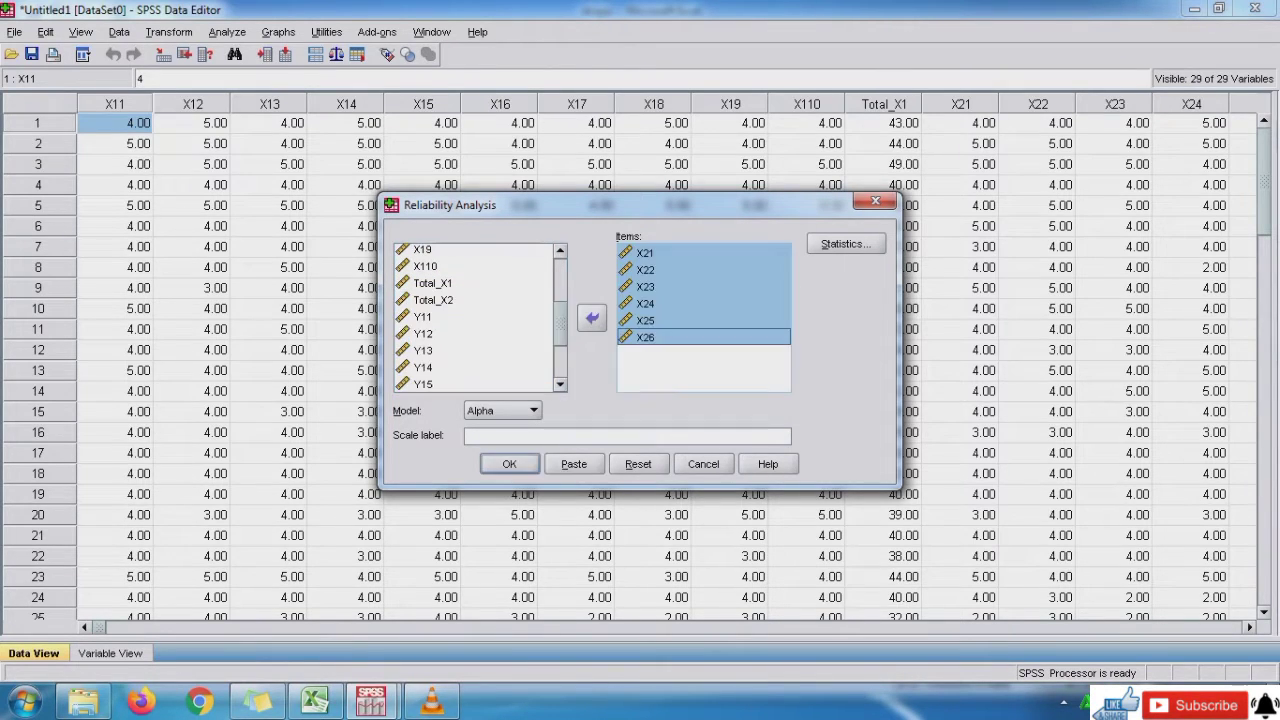
pyautogui.click(560, 384)
pyautogui.click(560, 384)
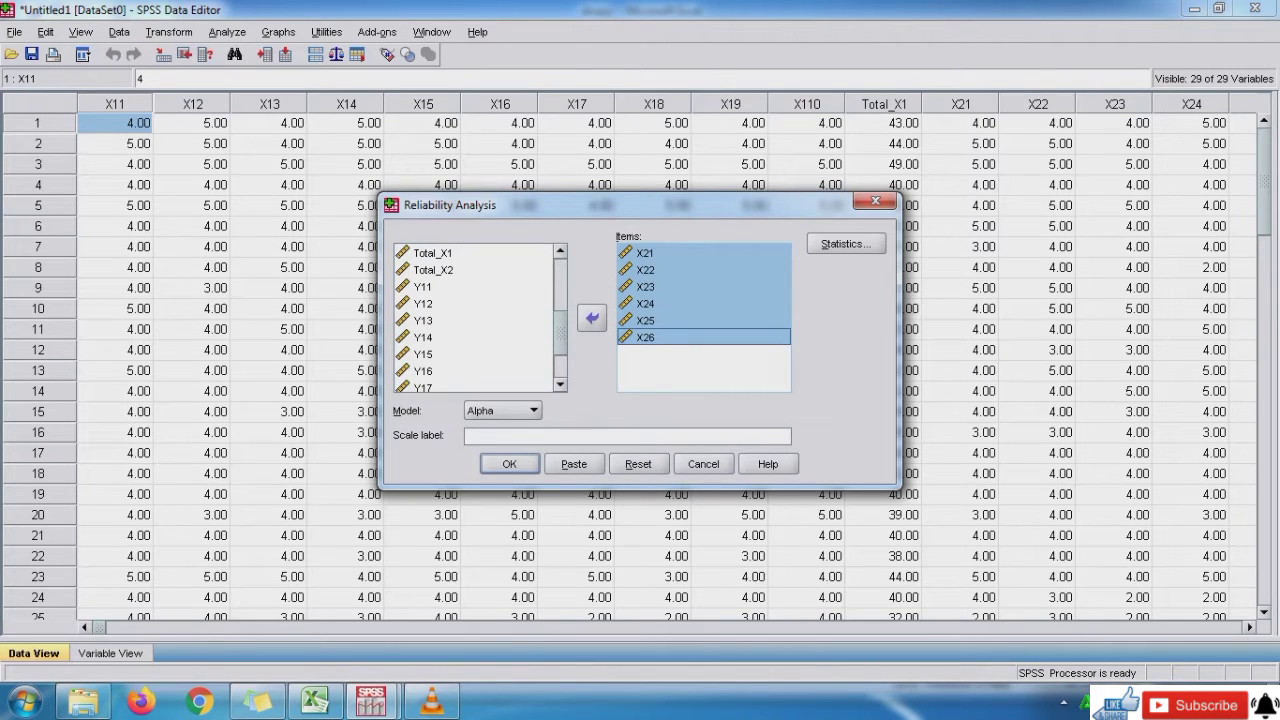
pyautogui.click(509, 464)
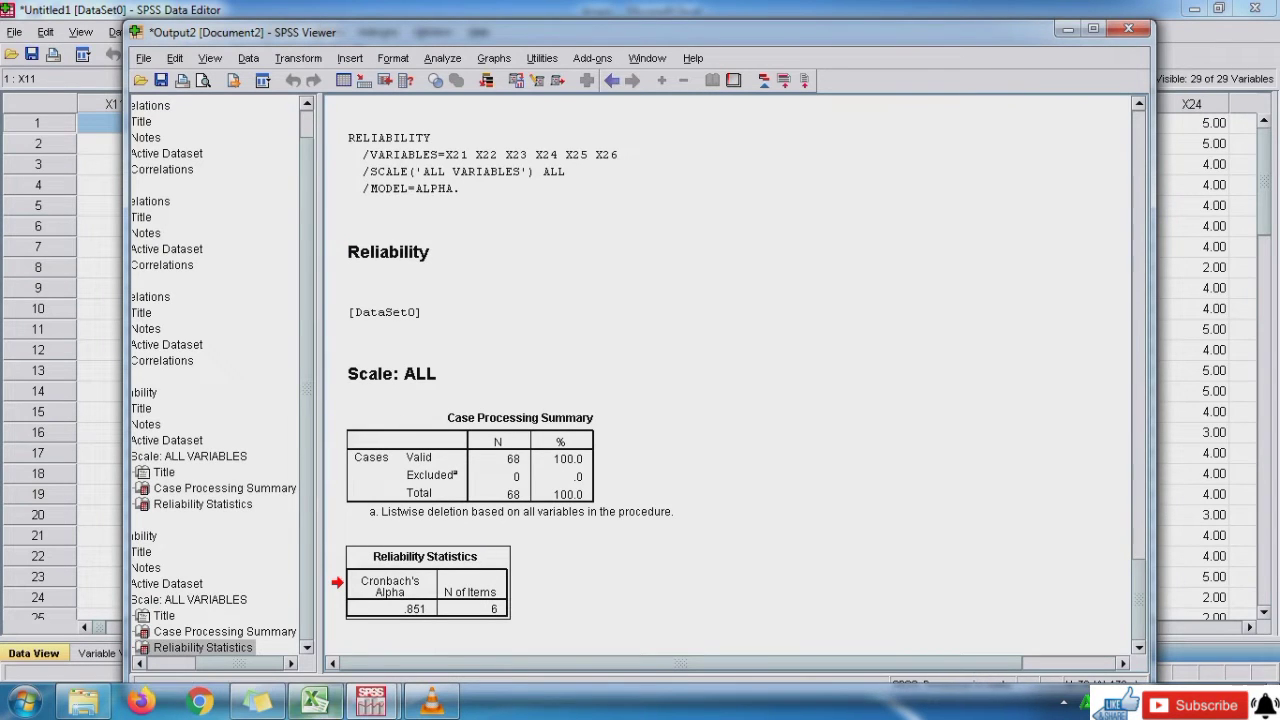
# Switch to Excel, paste the X2 Reliability Statistics table as a PNG picture and position it over columns O to P, rows 12 to 15.
pyautogui.click(316, 702)
pyautogui.click(945, 455)
pyautogui.rightClick(926, 455)
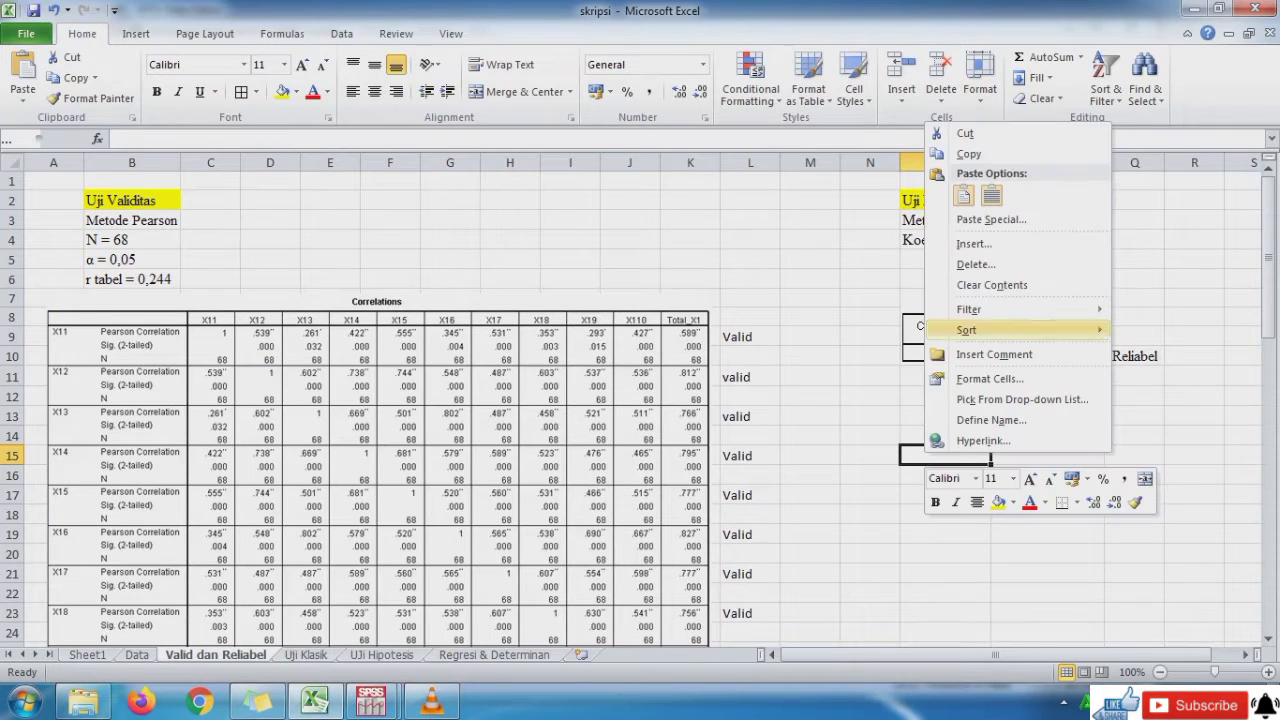
pyautogui.click(990, 219)
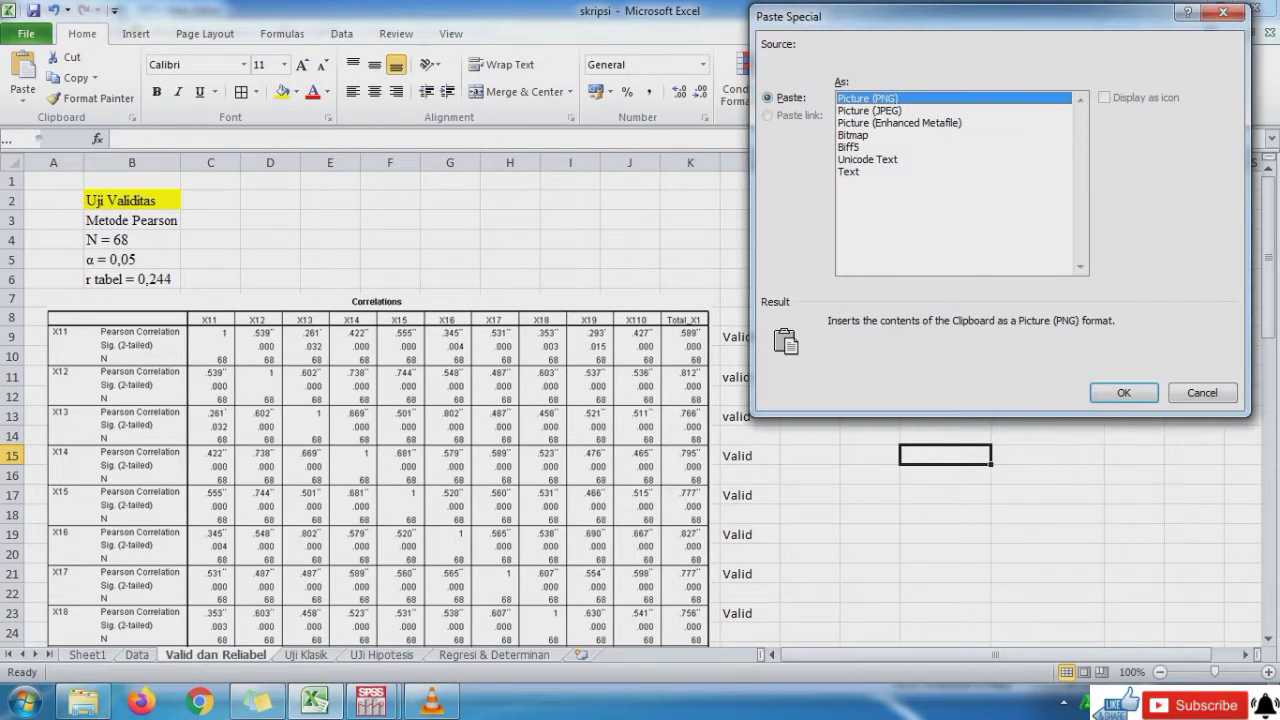
pyautogui.press('Return')
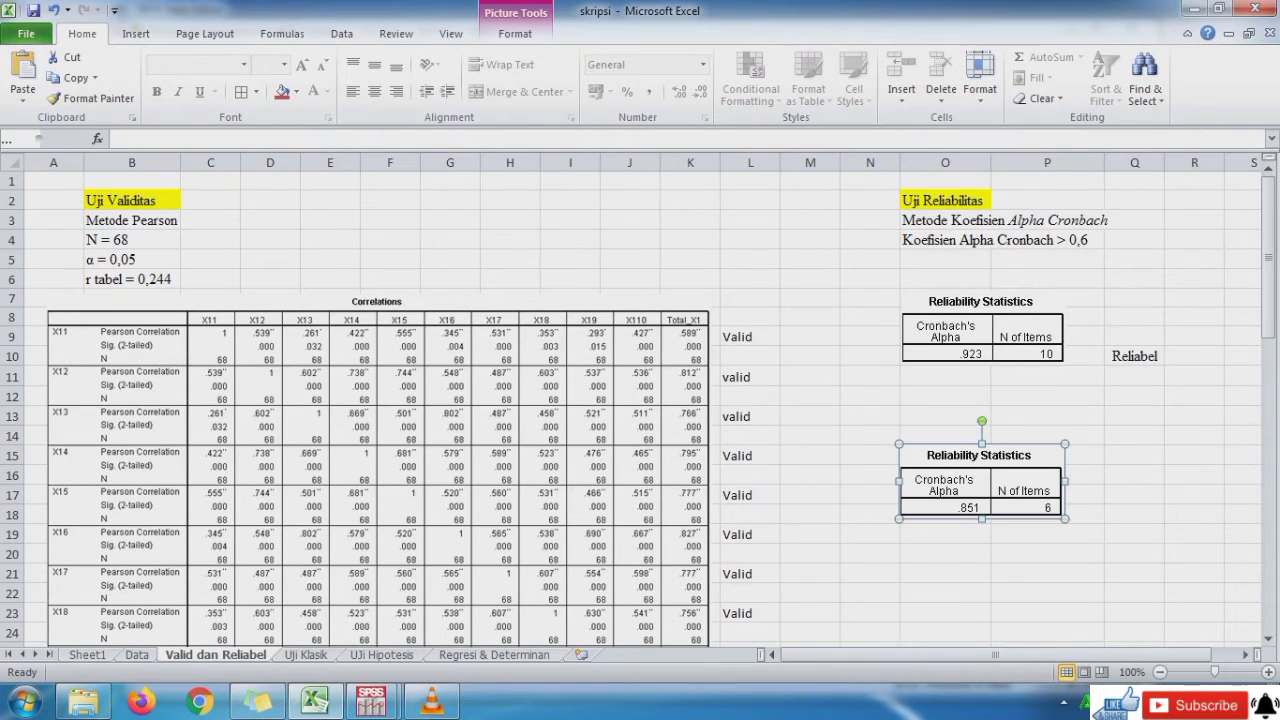
pyautogui.moveTo(980, 480); pyautogui.dragTo(983, 428)
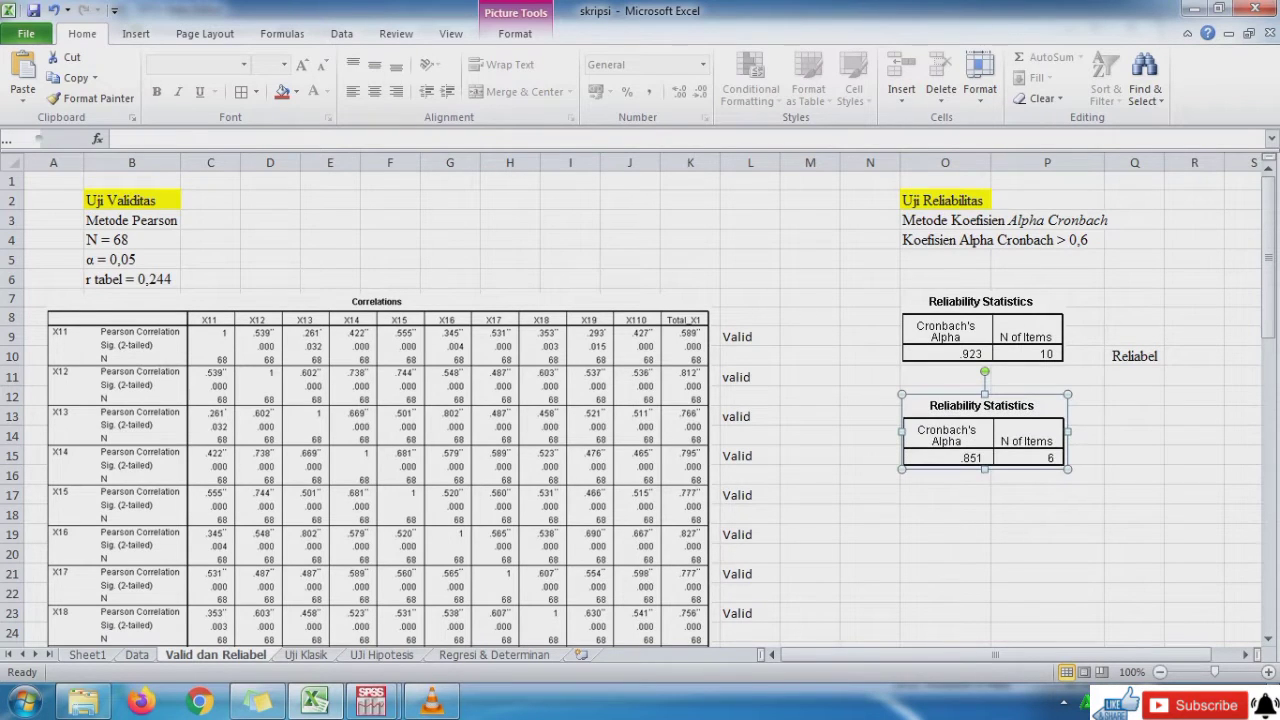
# Label the X2 reliability result beside its table with "Reliabel" in Q15.
pyautogui.click(1134, 455)
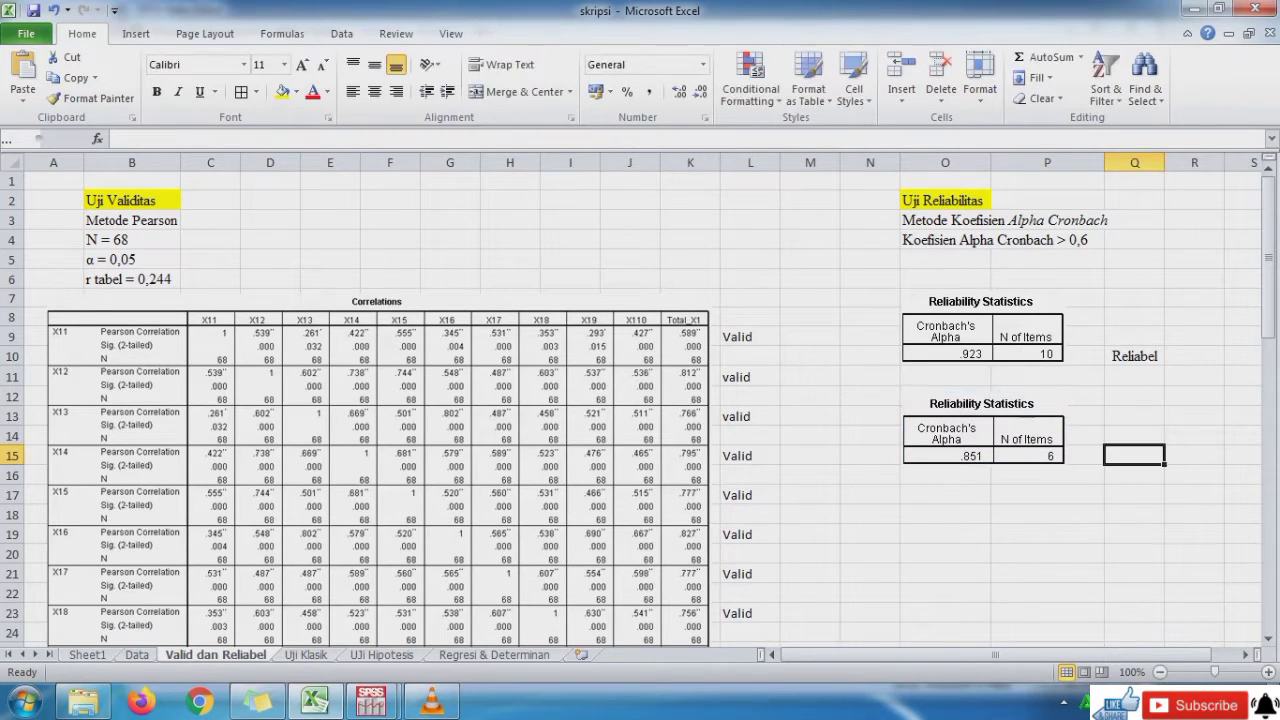
pyautogui.write('Reliabel')
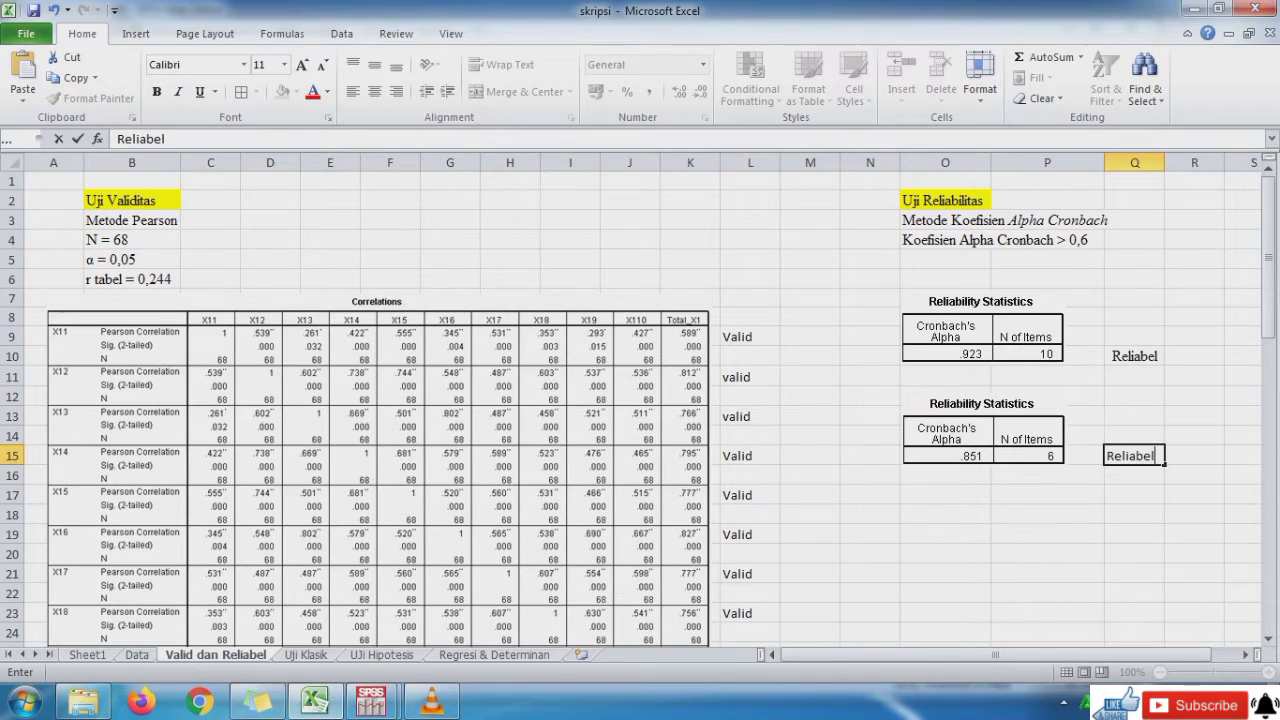
pyautogui.press('Return')
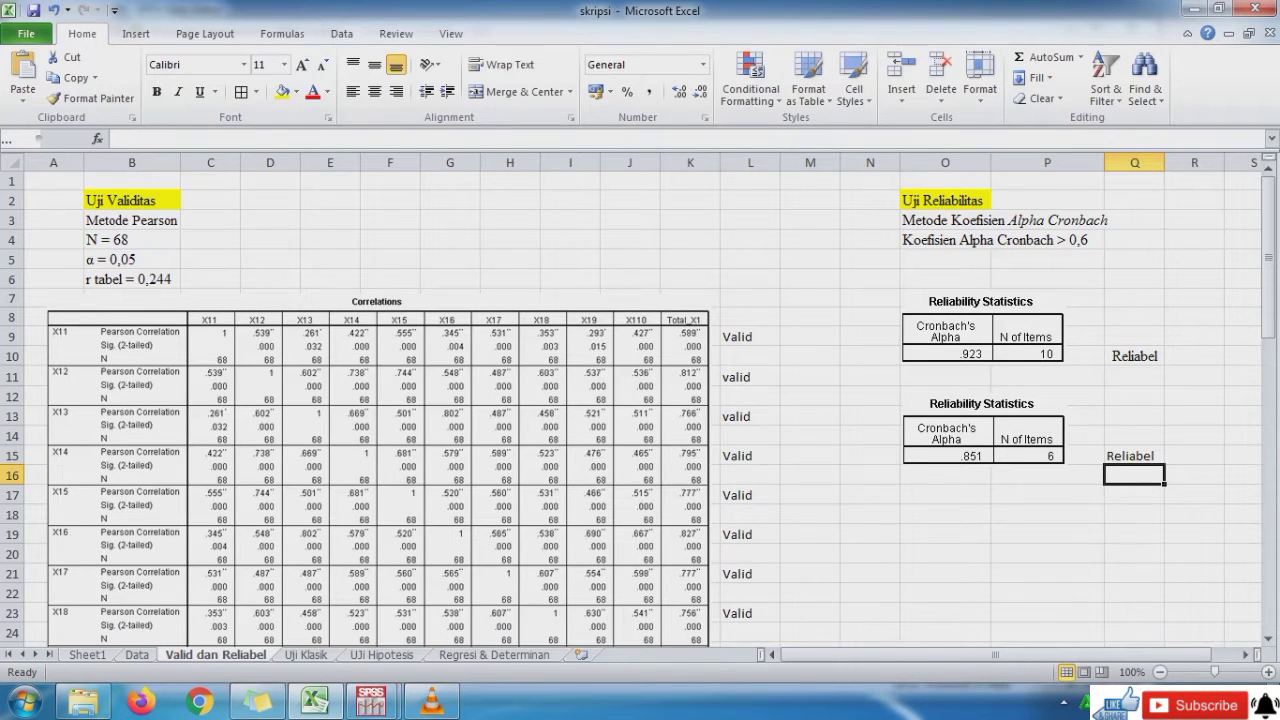
# Switch to the SPSS Data Editor, reopen Reliability Analysis and remove X21 to X26 from its items.
pyautogui.moveTo(370, 700)
pyautogui.click(271, 580)
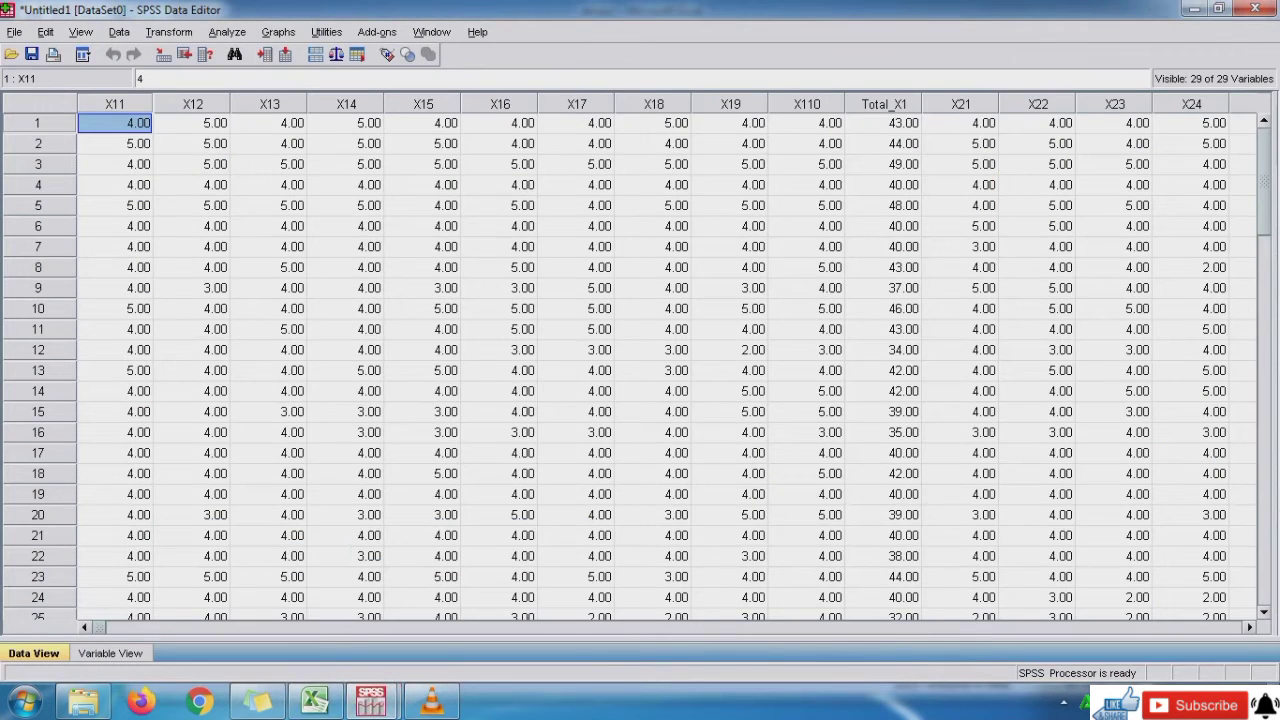
pyautogui.click(227, 32)
pyautogui.moveTo(240, 324)
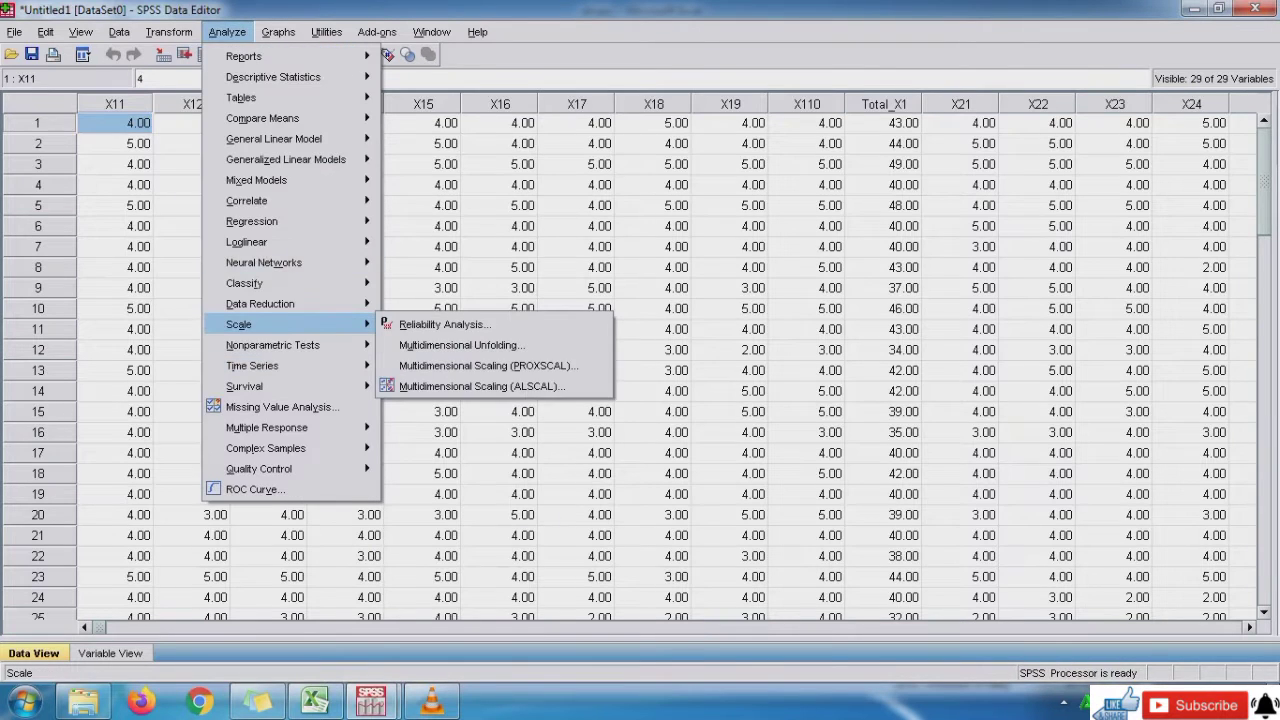
pyautogui.click(445, 325)
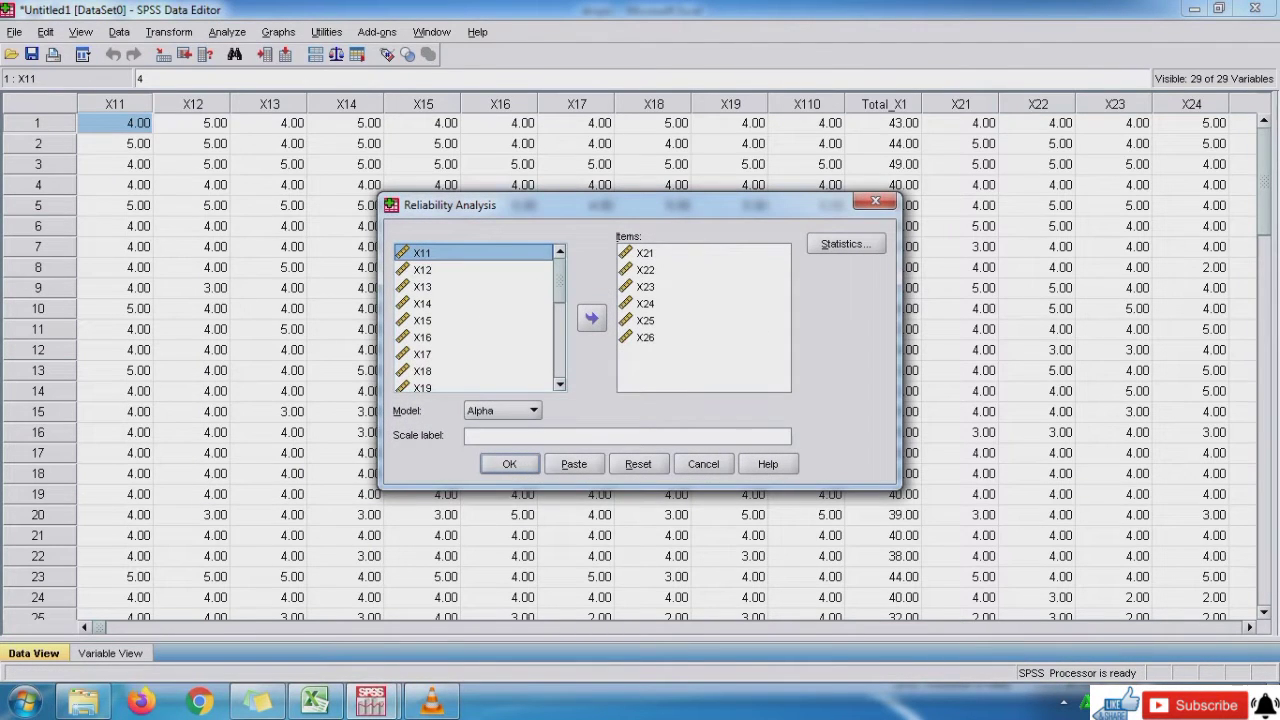
pyautogui.click(646, 254)
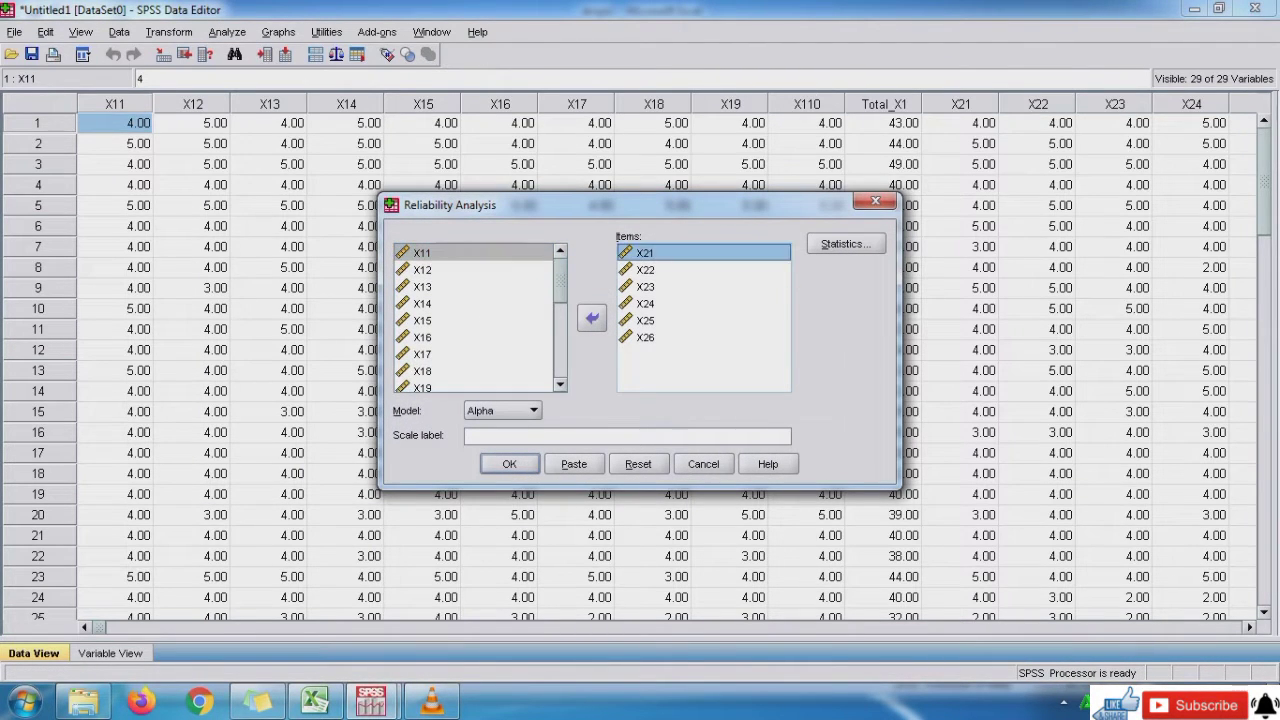
pyautogui.hotkey('shift', 'Down')
pyautogui.hotkey('shift', 'Down')
pyautogui.hotkey('shift', 'Down')
pyautogui.hotkey('shift', 'Down')
pyautogui.hotkey('shift', 'Down')
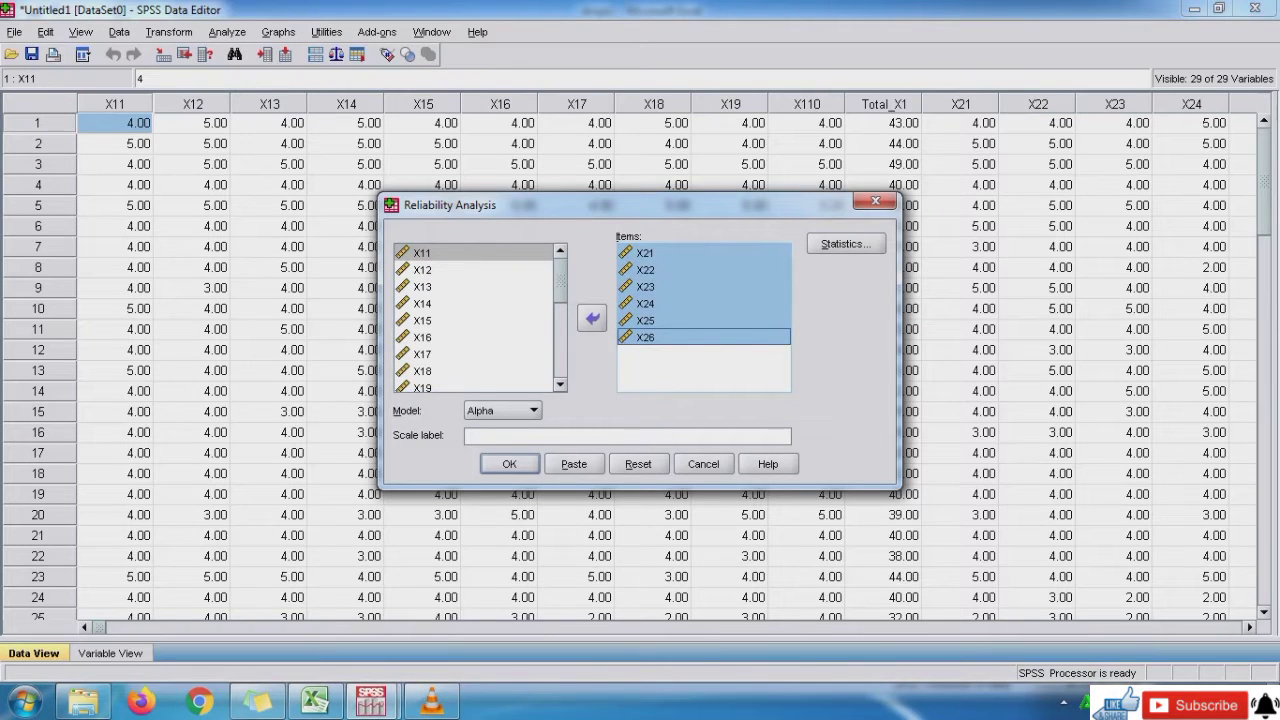
pyautogui.click(592, 318)
# Add Y11 to Y110 as the items, leaving out Total_Y, and run the reliability analysis with the Alpha model.
pyautogui.moveTo(560, 313); pyautogui.dragTo(560, 345)
pyautogui.click(423, 281)
pyautogui.hotkey('shift', 'Down')
pyautogui.hotkey('shift', 'Down')
pyautogui.hotkey('shift', 'Down')
pyautogui.hotkey('shift', 'Down')
pyautogui.hotkey('shift', 'Down')
pyautogui.hotkey('shift', 'Down')
pyautogui.hotkey('shift', 'Down')
pyautogui.hotkey('shift', 'Down')
pyautogui.hotkey('shift', 'Down')
pyautogui.hotkey('shift', 'Down')
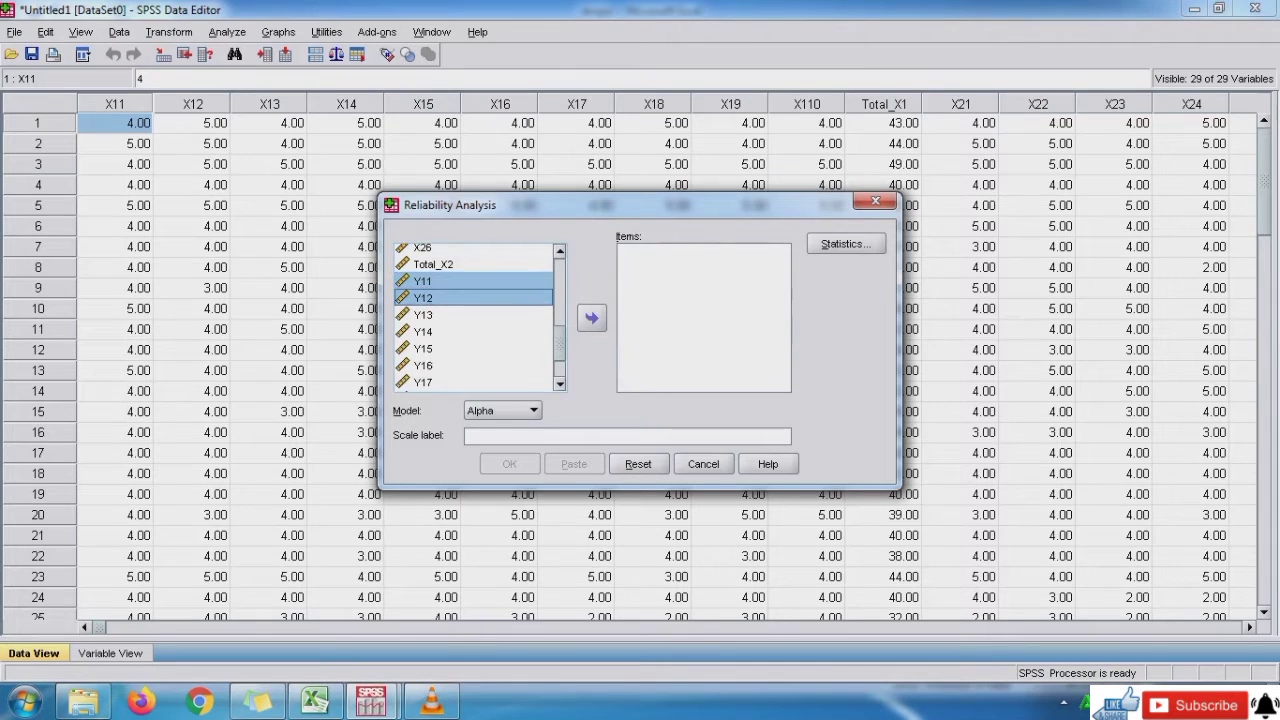
pyautogui.hotkey('shift', 'Up')
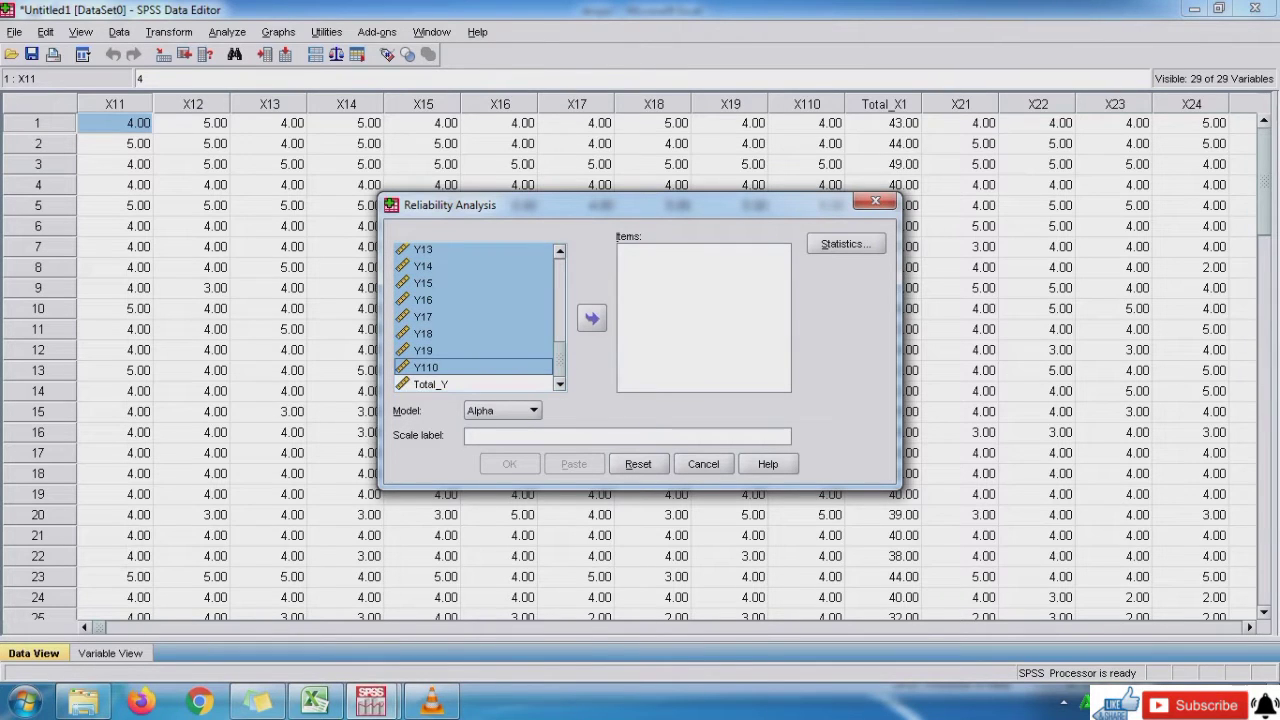
pyautogui.click(592, 318)
pyautogui.click(510, 464)
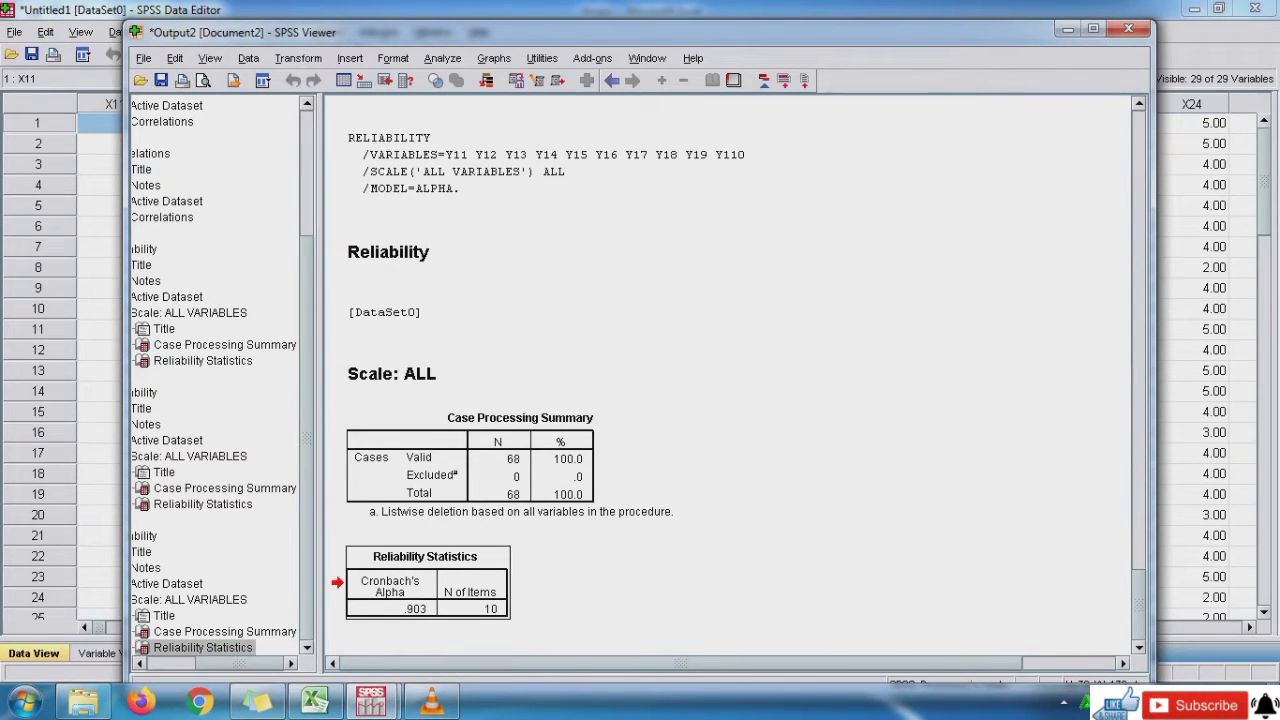
# Switch to Excel and paste the Y Reliability Statistics table at O17 as a PNG picture.
pyautogui.click(315, 702)
pyautogui.click(945, 553)
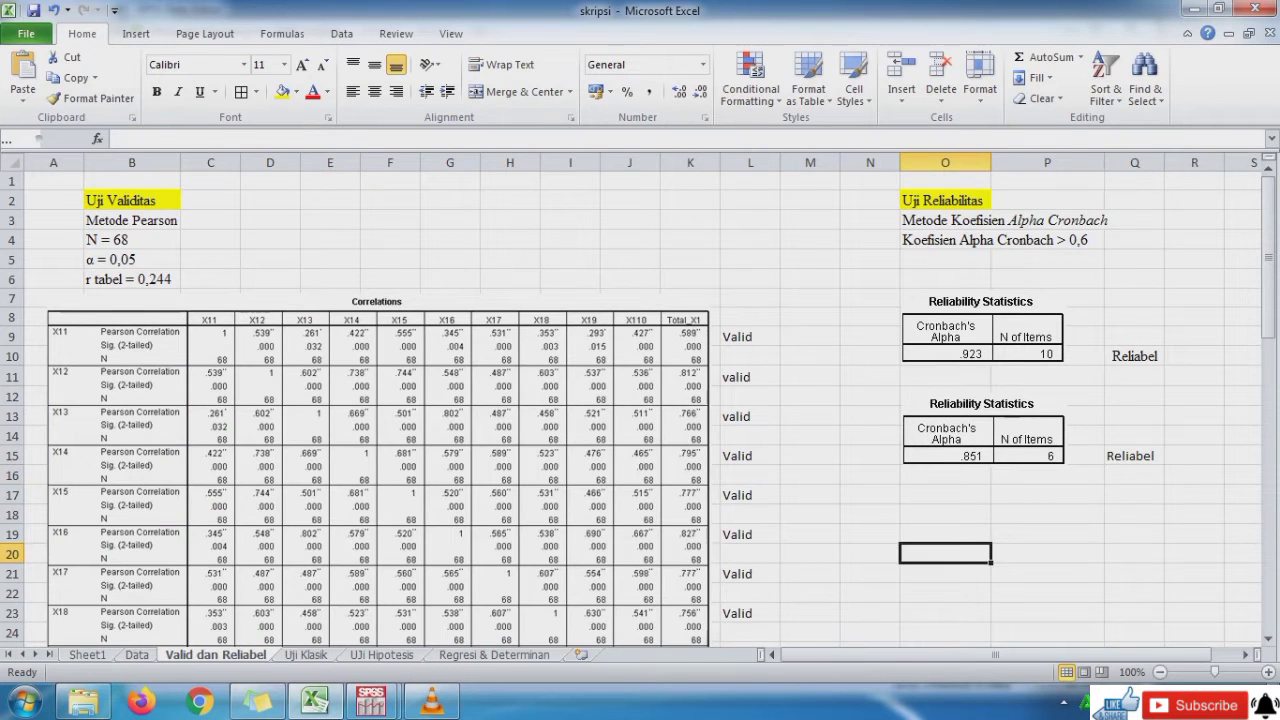
pyautogui.write("Reliability Statistics Cronbach's Alpha 0.90317844")
pyautogui.click(945, 495)
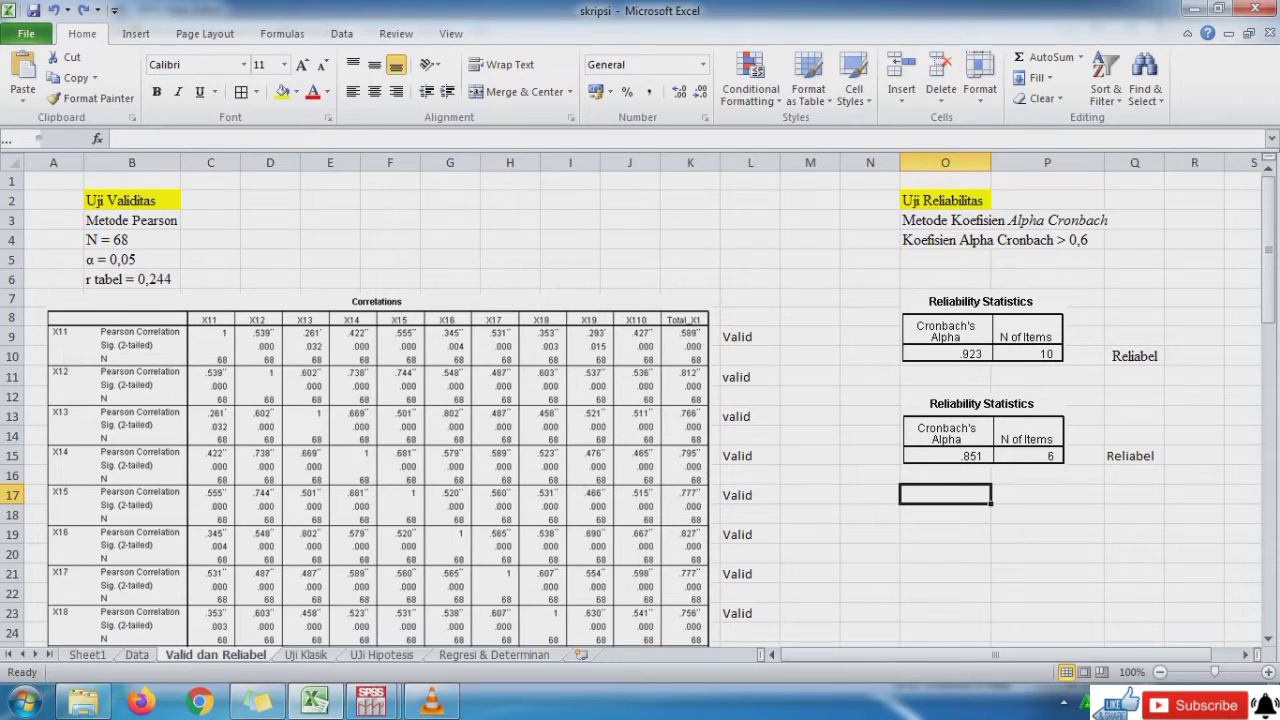
pyautogui.rightClick(945, 495)
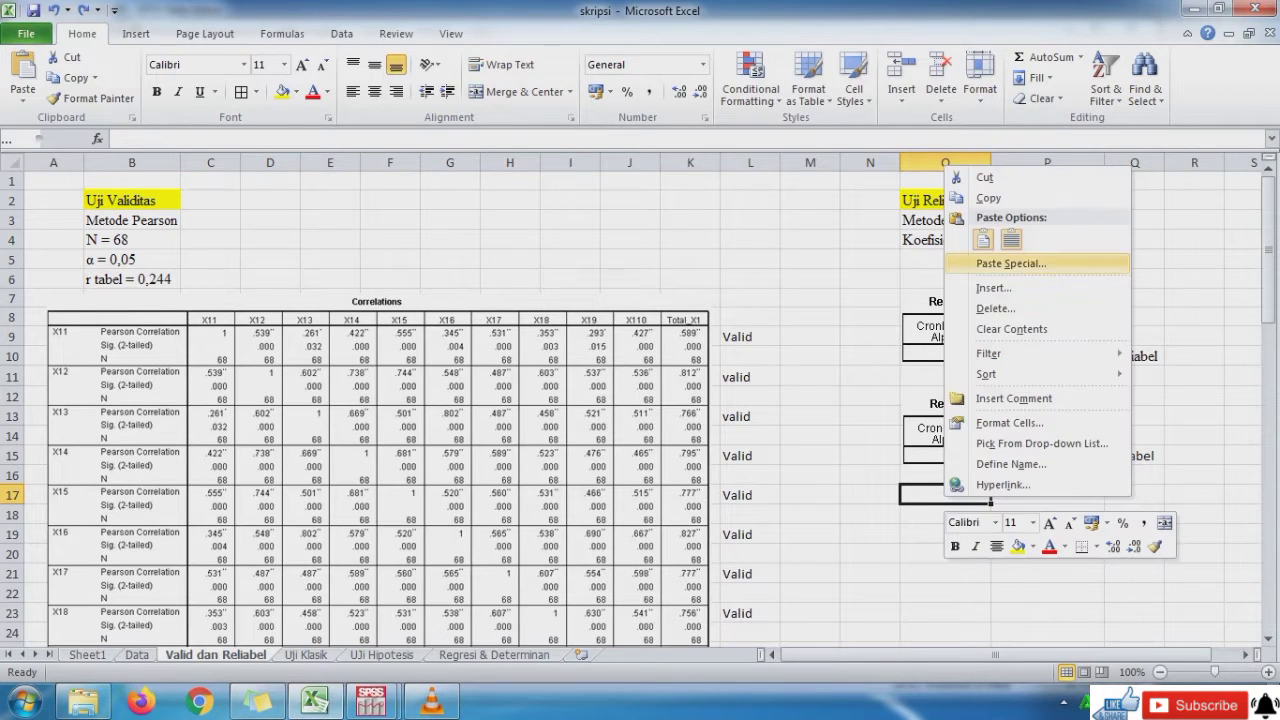
pyautogui.click(995, 263)
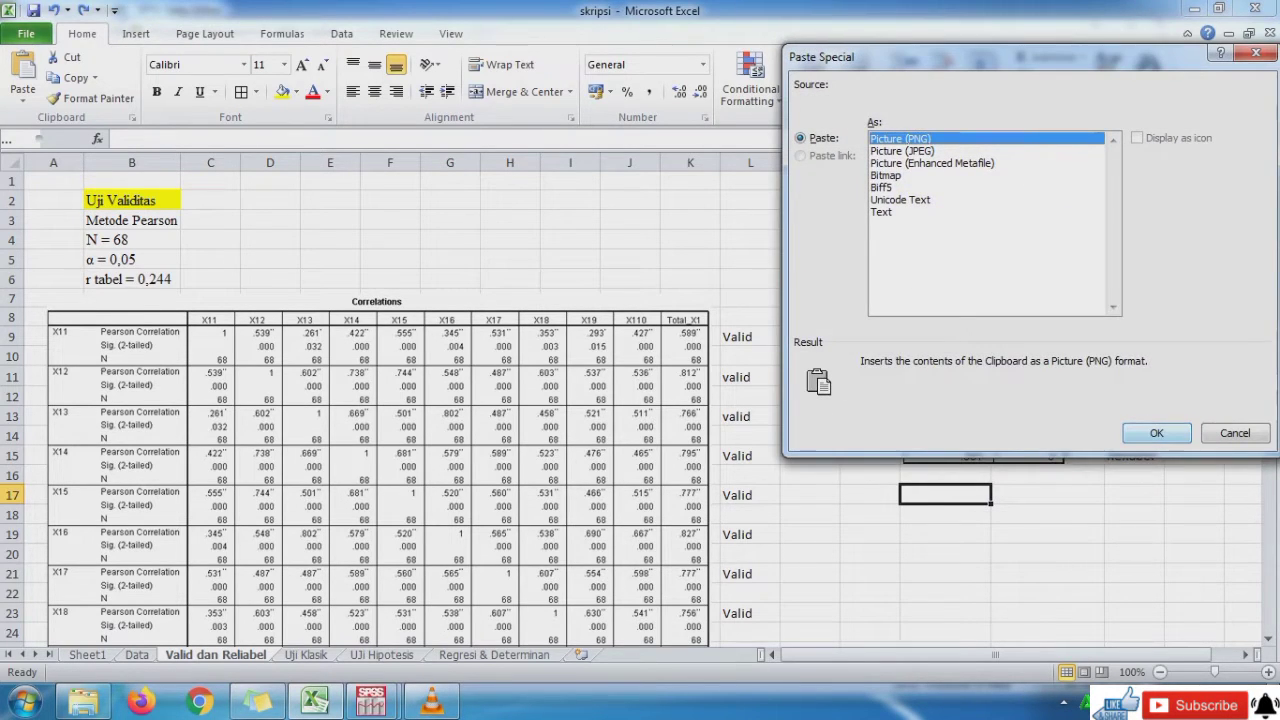
pyautogui.click(1156, 433)
# Position the Y Reliability Statistics picture below the X2 table, over columns O to P, rows 17 to 20.
pyautogui.moveTo(982, 521); pyautogui.dragTo(985, 538)
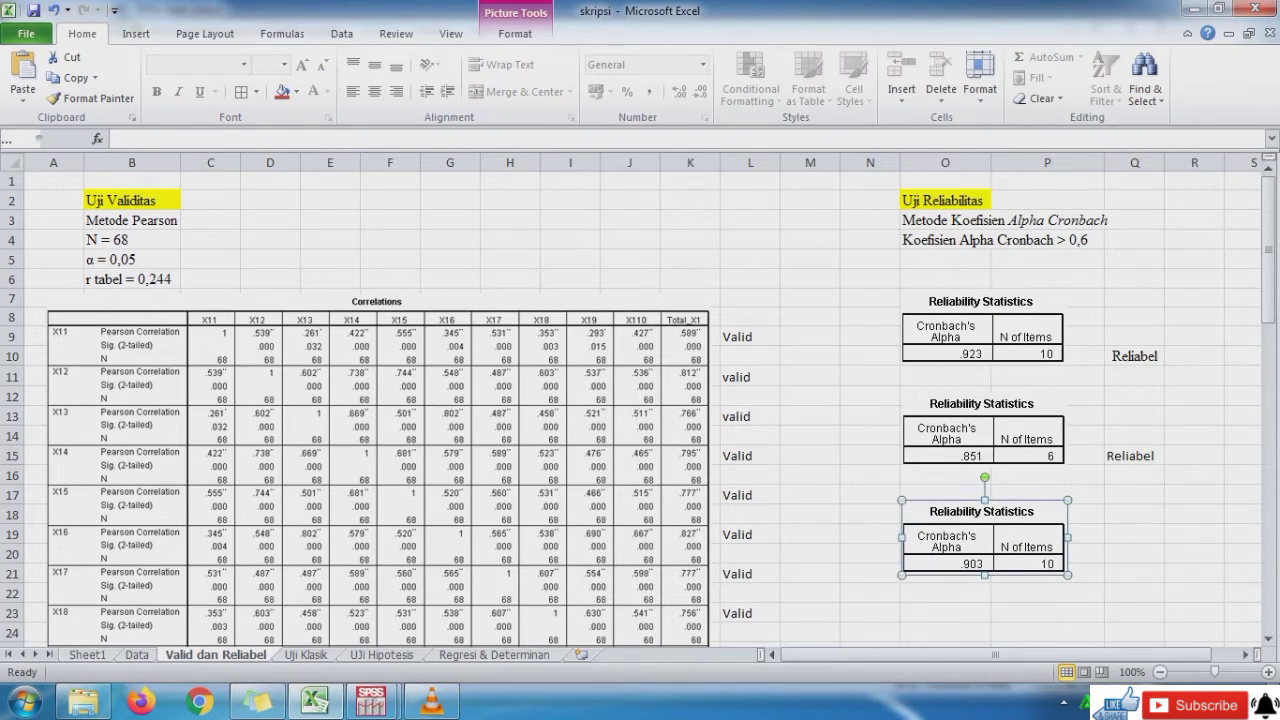
pyautogui.press('Up')
pyautogui.press('Up')
pyautogui.press('Up')
pyautogui.press('Up')
pyautogui.press('Up')
pyautogui.press('Up')
pyautogui.press('Up')
pyautogui.press('Up')
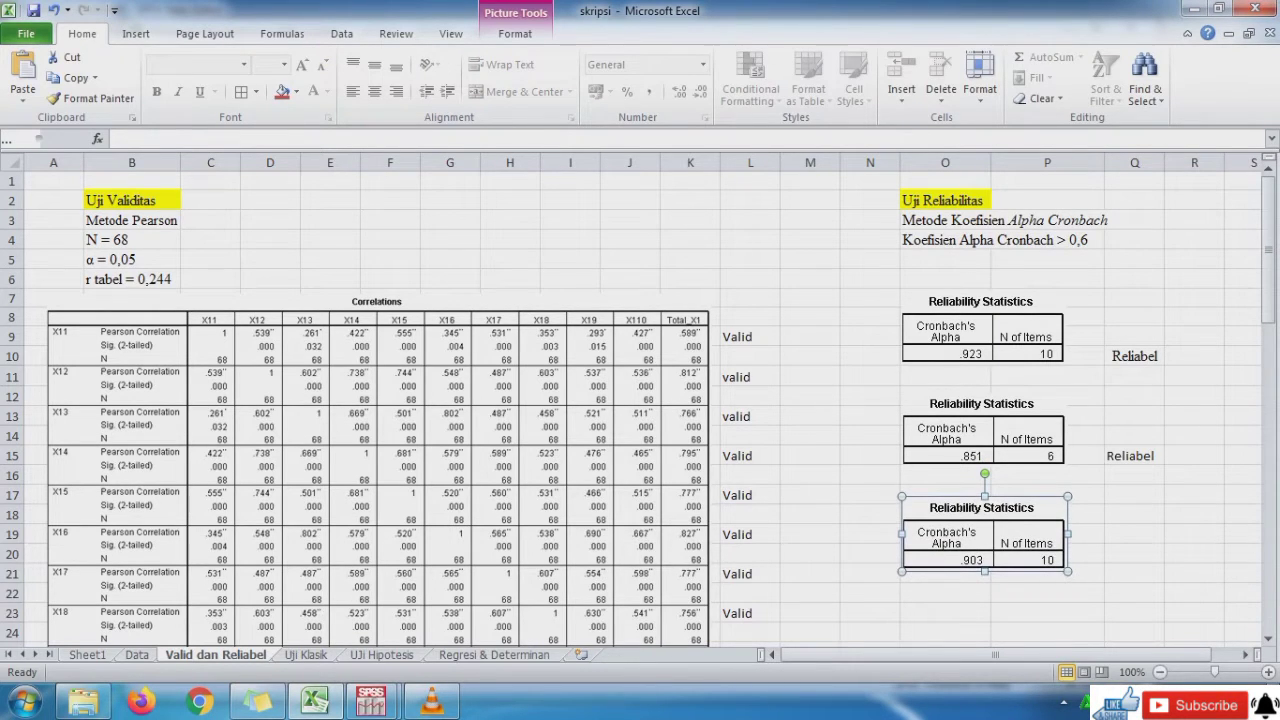
pyautogui.press('Up')
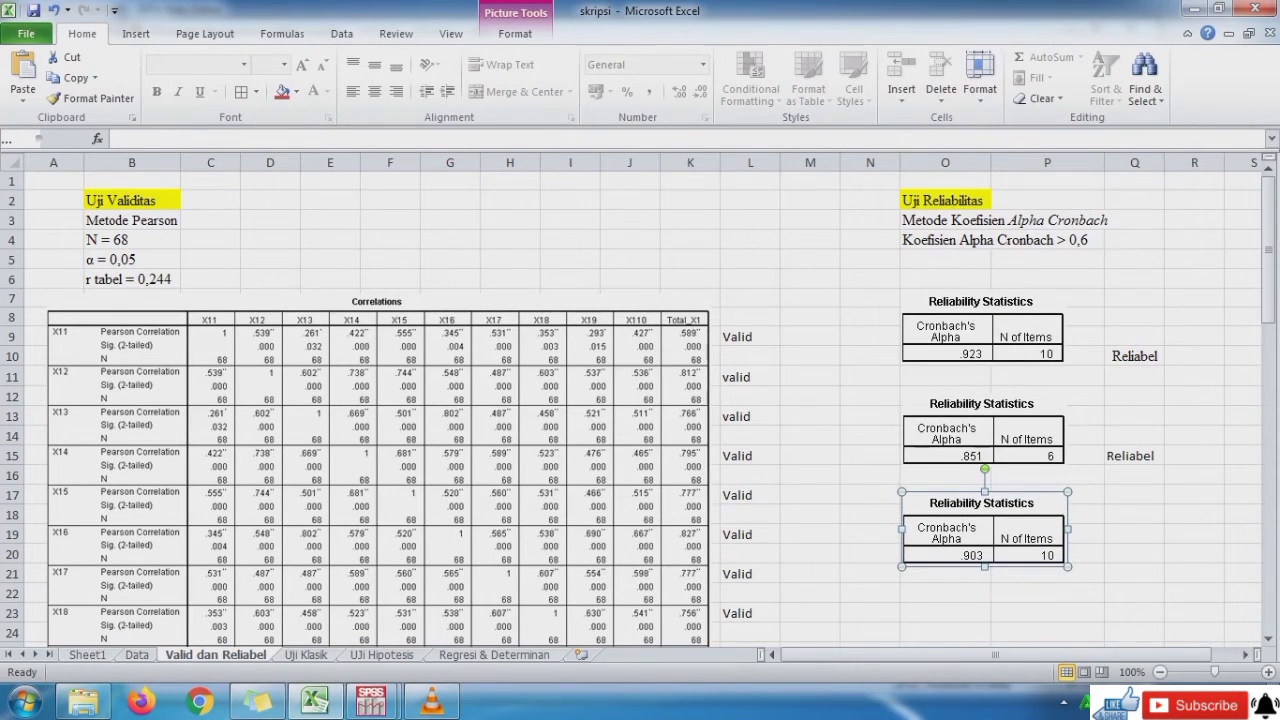
# Label the Y reliability result beside its table with "Reliabel" in Q20.
pyautogui.click(1134, 554)
pyautogui.write('Reliabel')
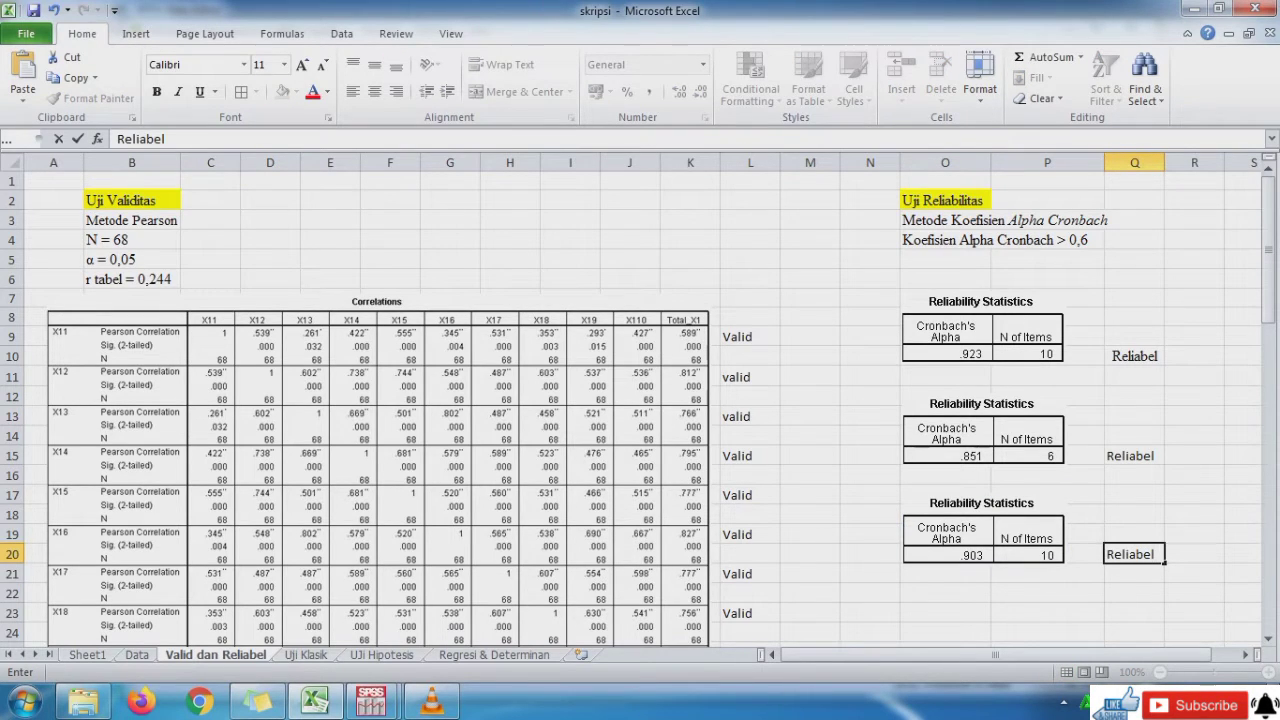
pyautogui.press('Return')
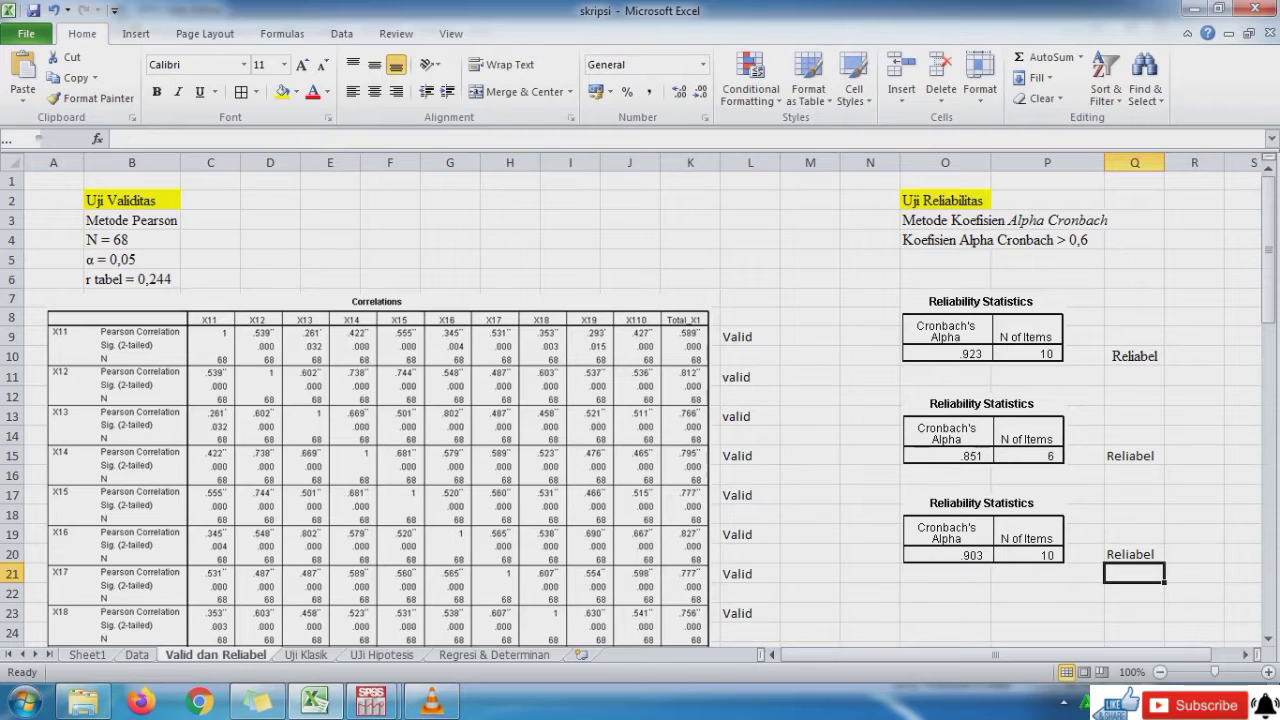
# Go to the Uji Klasik sheet and review the Uji Normalitas heading and its two Asymp sig criteria.
pyautogui.hotkey('ctrl', 'pagedown')
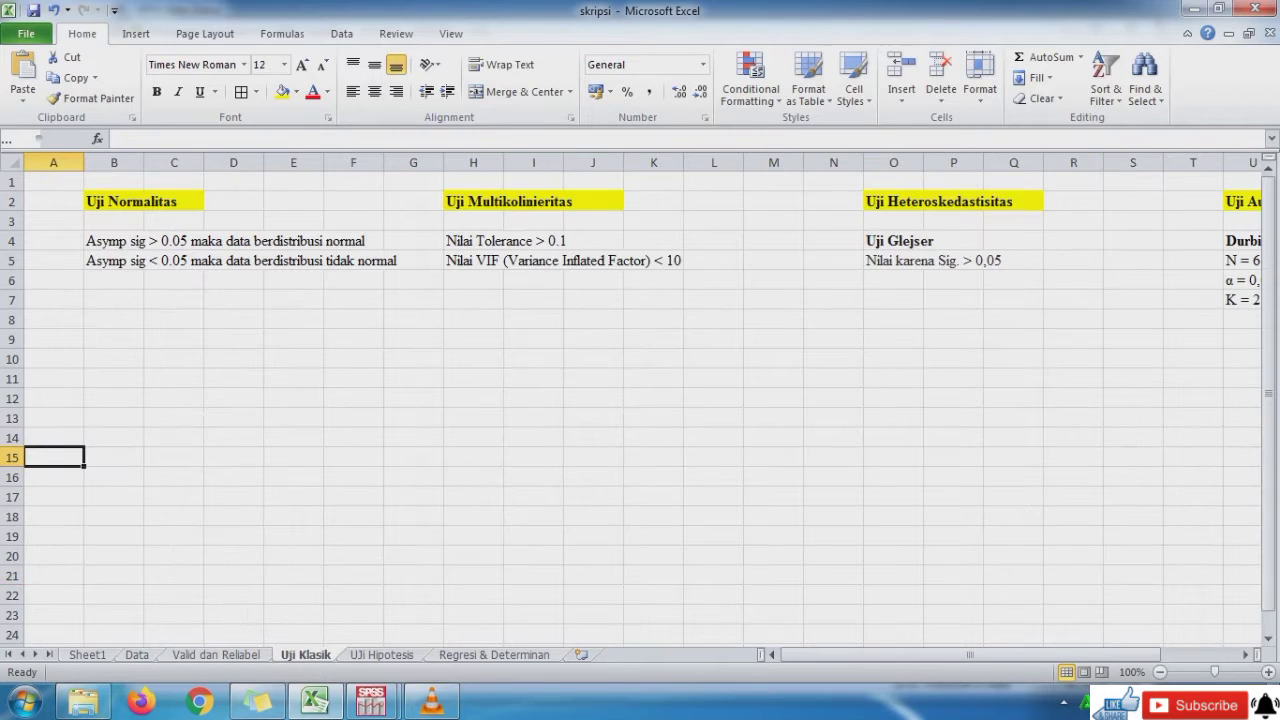
pyautogui.click(133, 201)
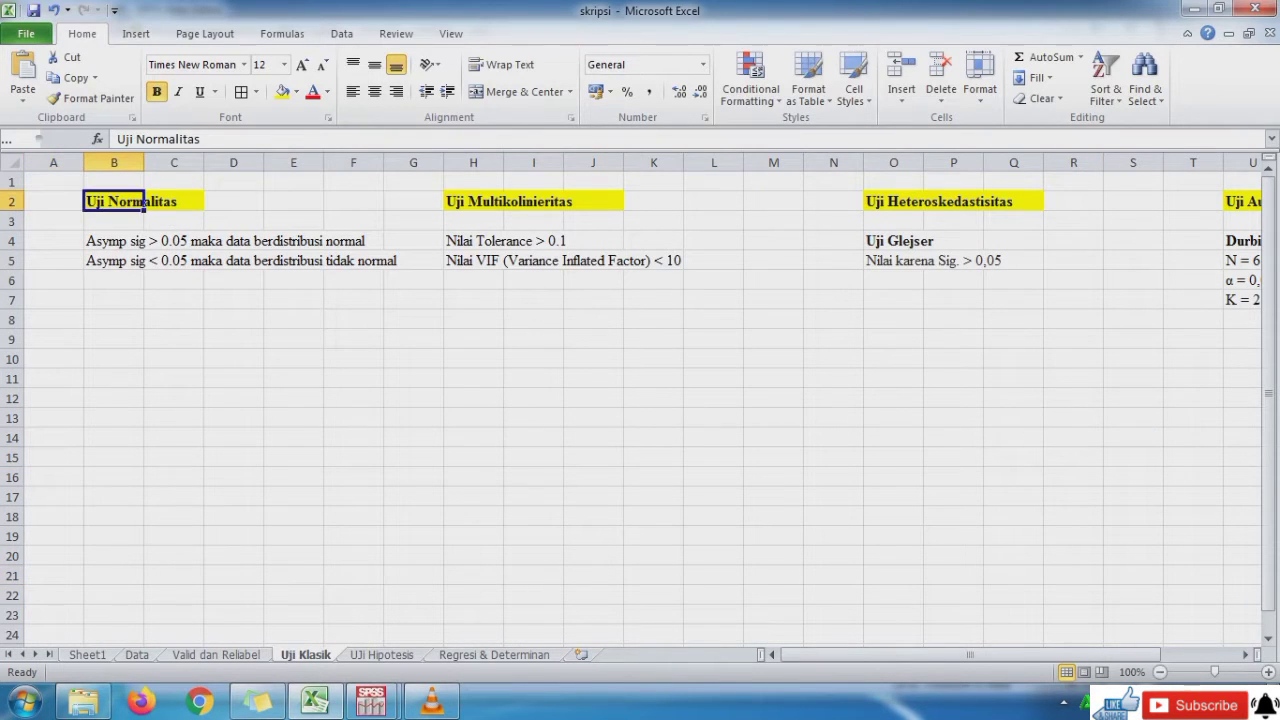
pyautogui.click(144, 241)
pyautogui.click(138, 261)
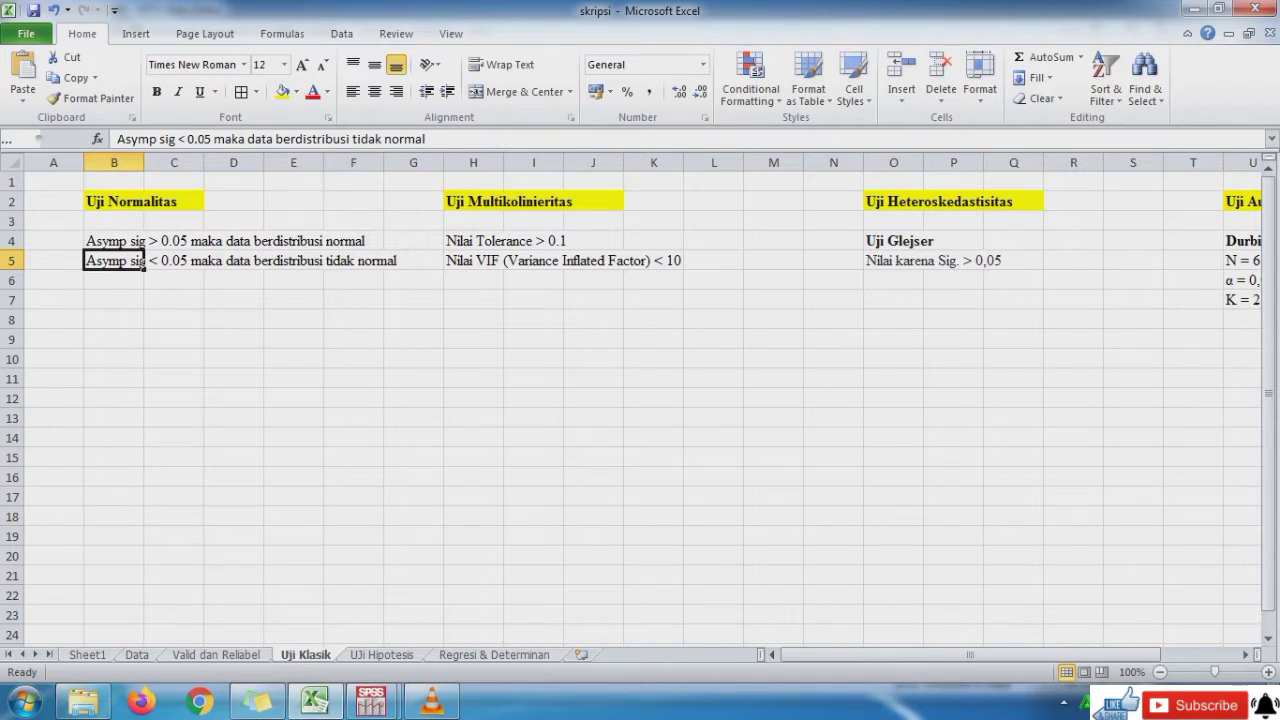
# Switch to the SPSS Data Editor and look through the data columns up to the empty ones beyond Total_Y.
pyautogui.click(378, 702)
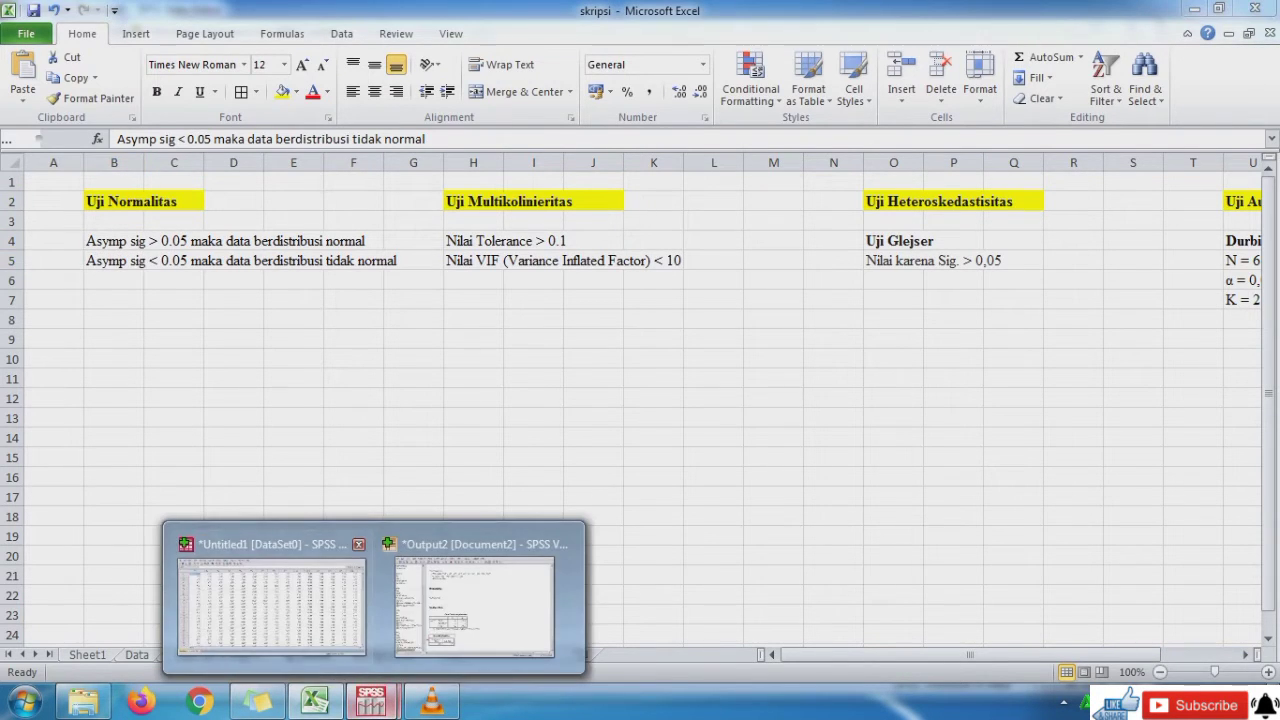
pyautogui.click(270, 600)
pyautogui.press('Right')
pyautogui.press('Right')
pyautogui.press('Right')
pyautogui.press('Right')
pyautogui.press('Right')
pyautogui.press('Right')
pyautogui.press('Right')
pyautogui.press('Right')
pyautogui.press('Right')
pyautogui.press('Right')
pyautogui.press('Right')
pyautogui.press('Right')
pyautogui.press('Right')
pyautogui.press('Right')
pyautogui.press('Right')
pyautogui.press('Right')
pyautogui.press('Right')
pyautogui.press('Right')
pyautogui.press('Right')
pyautogui.press('Right')
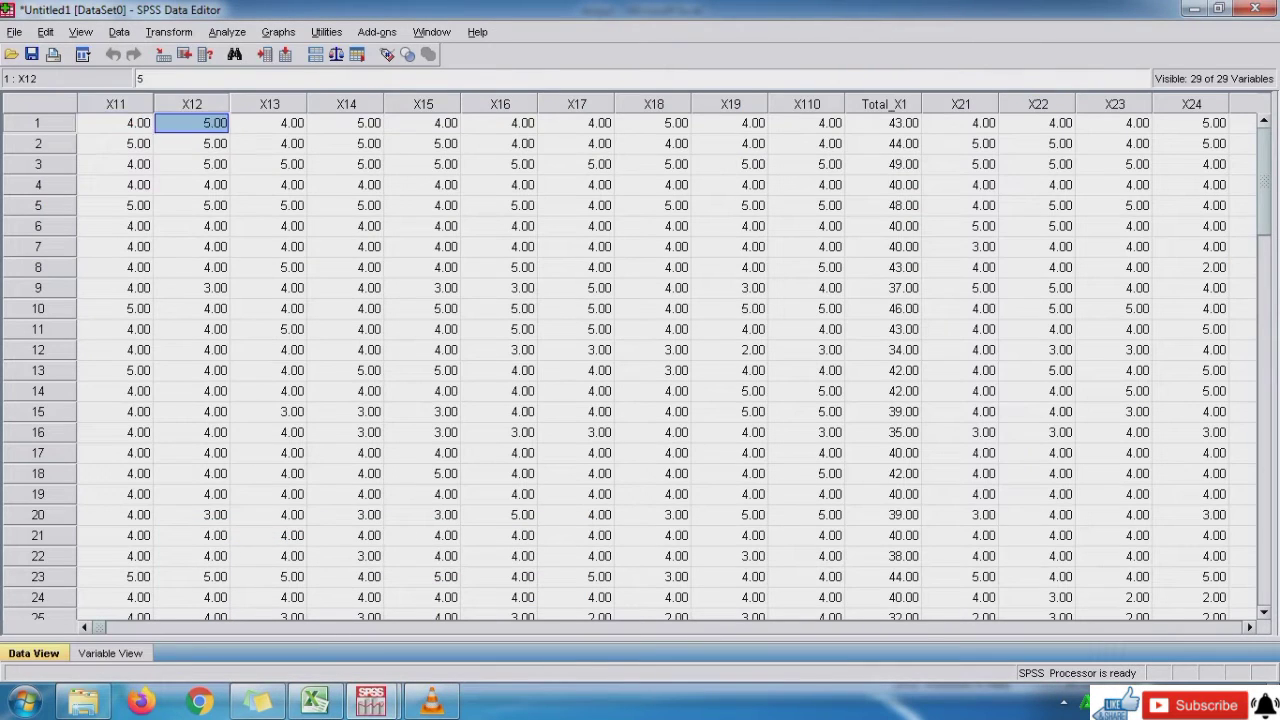
pyautogui.press('Right')
pyautogui.press('Right')
pyautogui.press('Right')
pyautogui.press('Right')
pyautogui.press('Right')
pyautogui.press('Right')
pyautogui.press('Right')
pyautogui.press('Right')
pyautogui.press('Right')
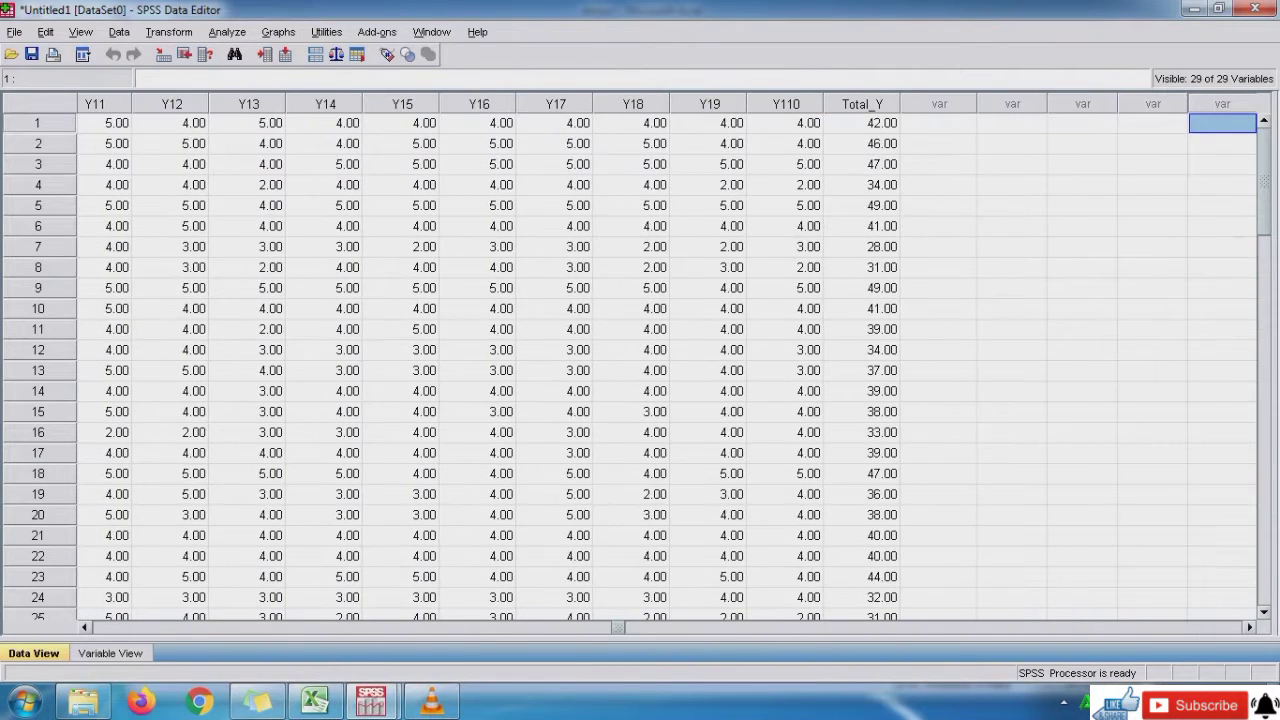
# Open the Linear Regression analysis for Total_Y on Total_X1 and Total_X2.
pyautogui.hotkey('alt', 'a')
pyautogui.press('Down')
pyautogui.press('Down')
pyautogui.press('Down')
pyautogui.press('Down')
pyautogui.press('Down')
pyautogui.press('Down')
pyautogui.press('Down')
pyautogui.press('Down')
pyautogui.press('Down')
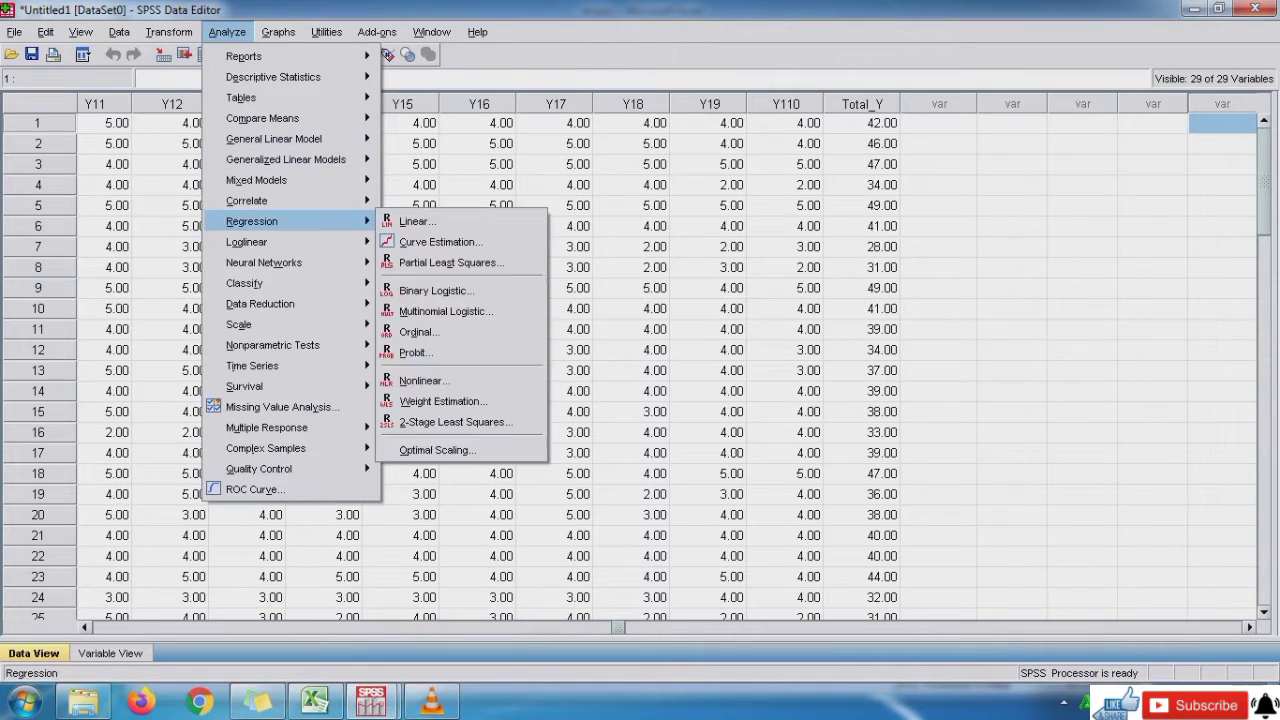
pyautogui.press('Up')
pyautogui.press('Up')
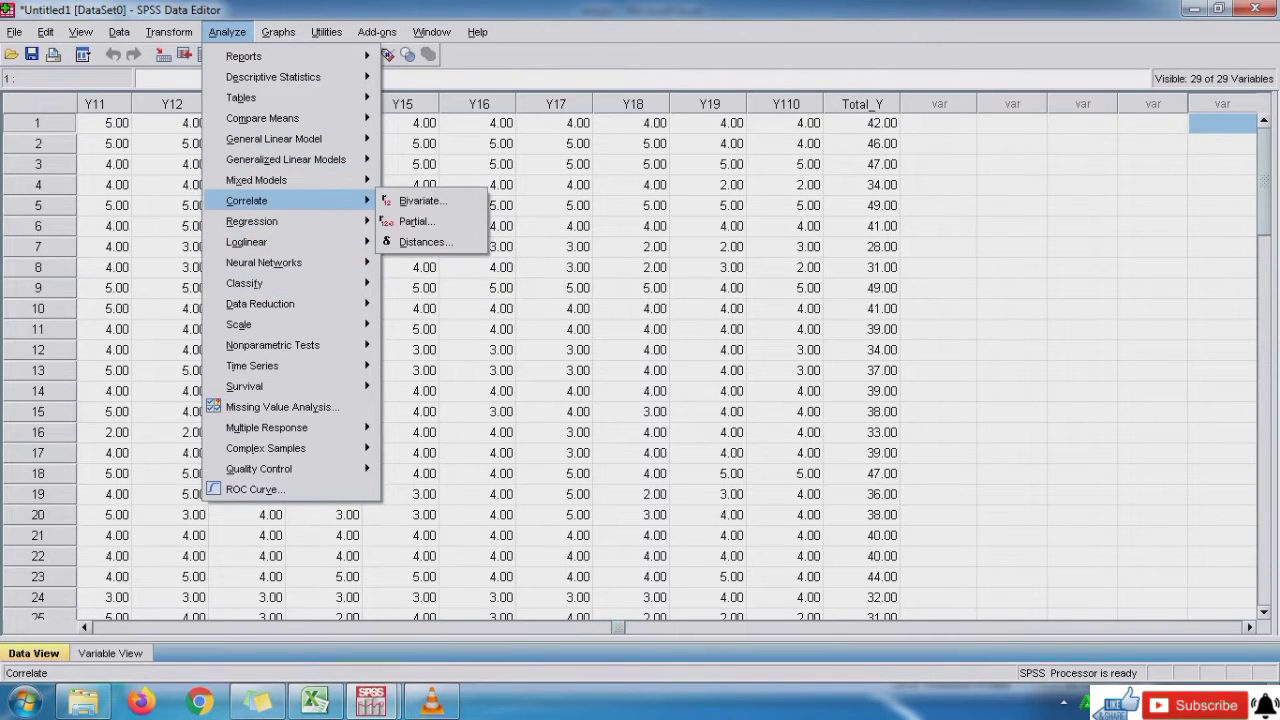
pyautogui.press('Down')
pyautogui.press('Right')
pyautogui.press('Return')
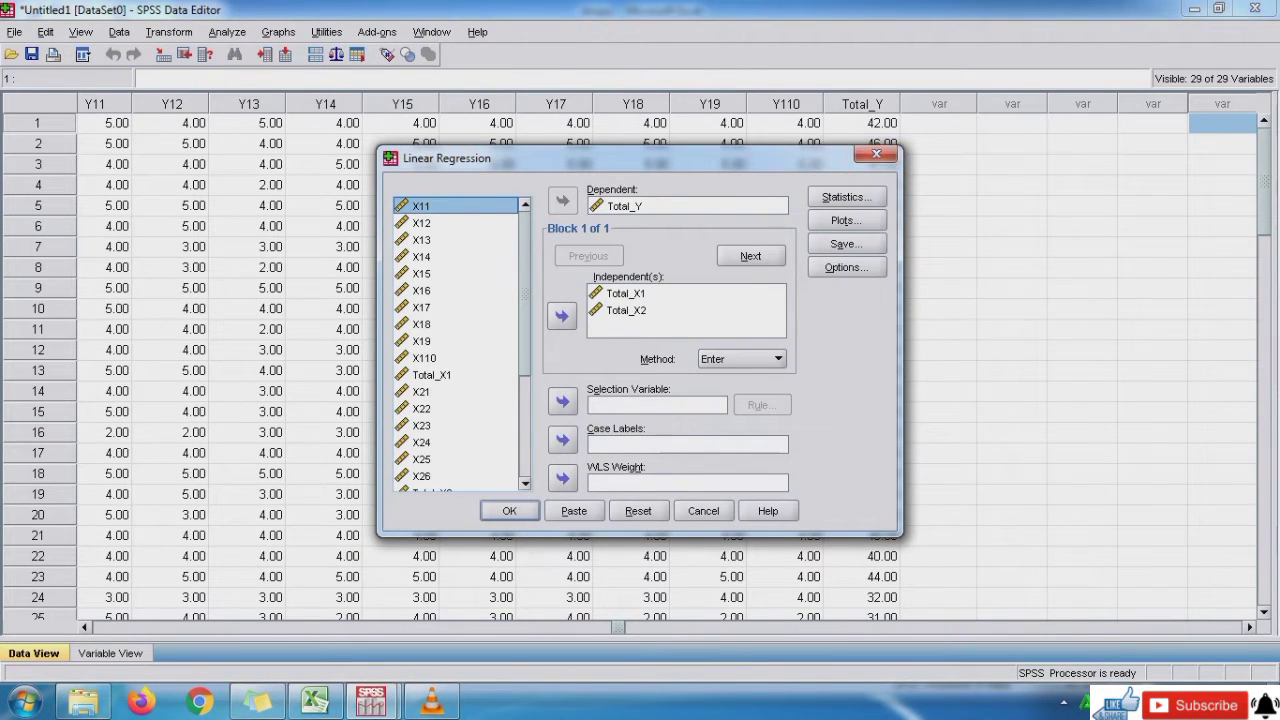
# Set the linear regression to save unstandardized residuals as a new variable and run it.
pyautogui.hotkey('alt', 'o')
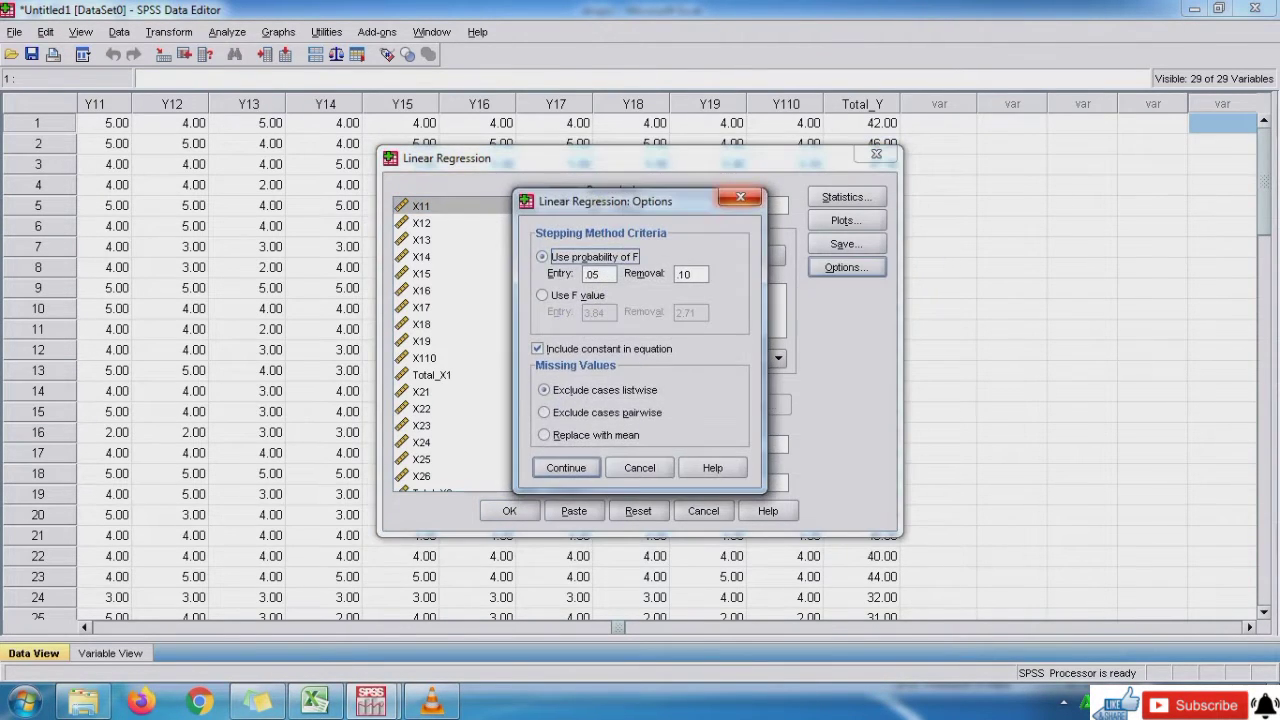
pyautogui.click(847, 244)
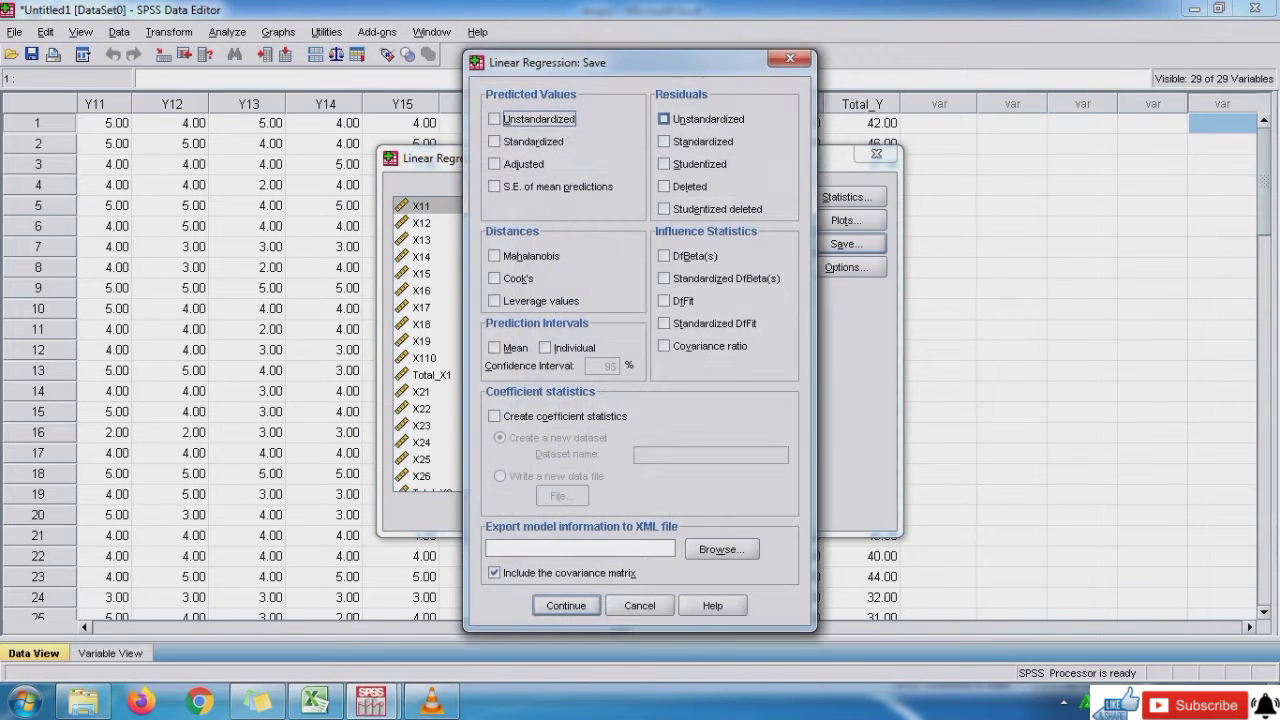
pyautogui.click(664, 119)
pyautogui.press('space')
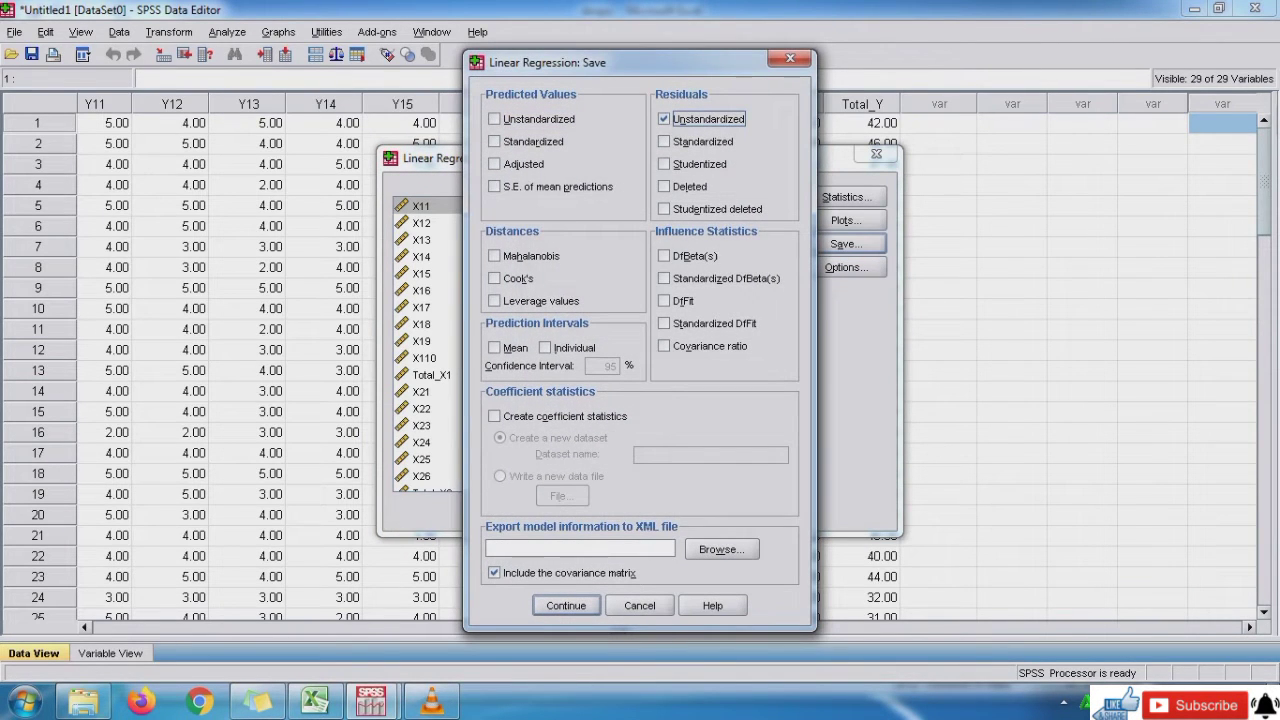
pyautogui.press('Return')
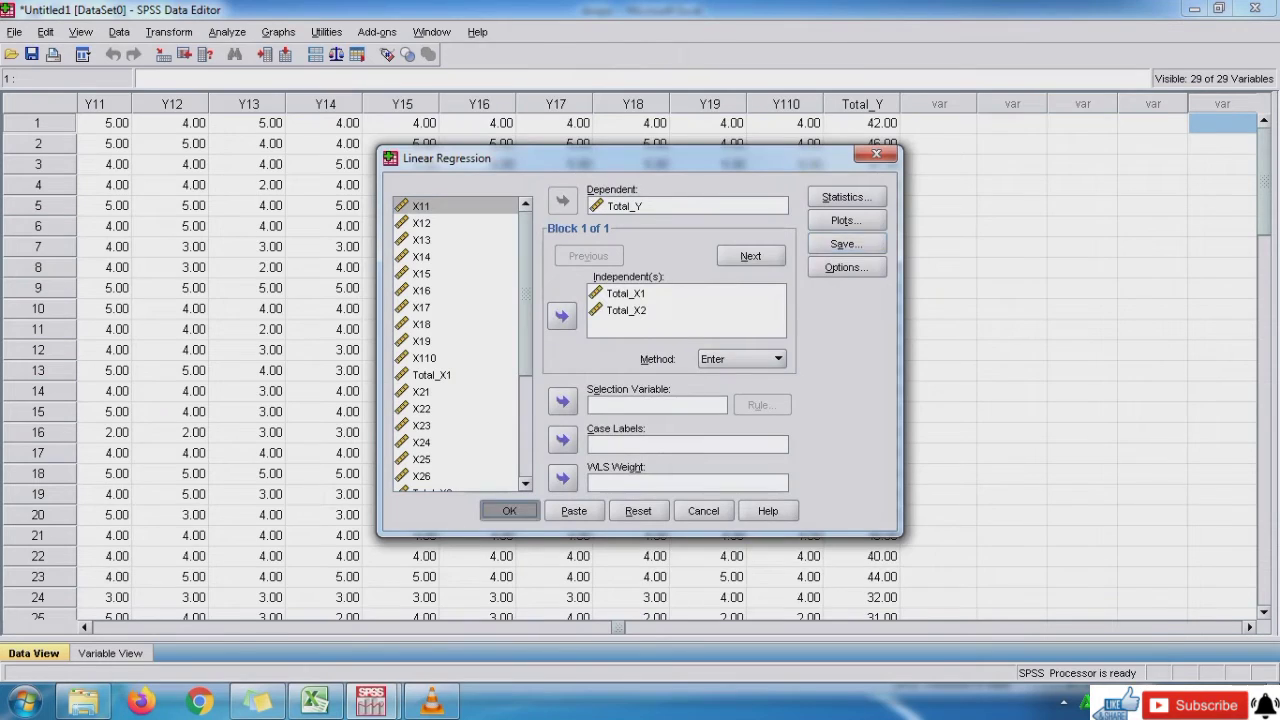
pyautogui.press('Return')
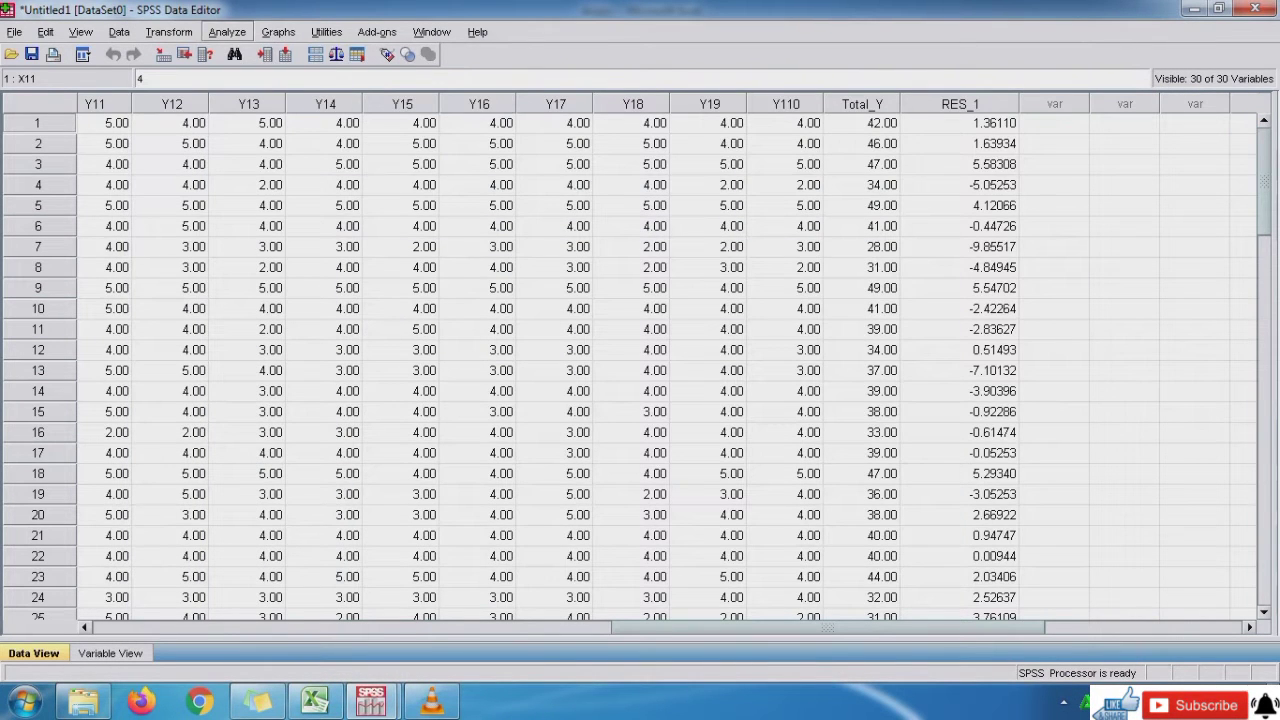
# Run a One-Sample Kolmogorov-Smirnov test on the Unstandardized Residual variable with the Normal test distribution.
pyautogui.click(227, 32)
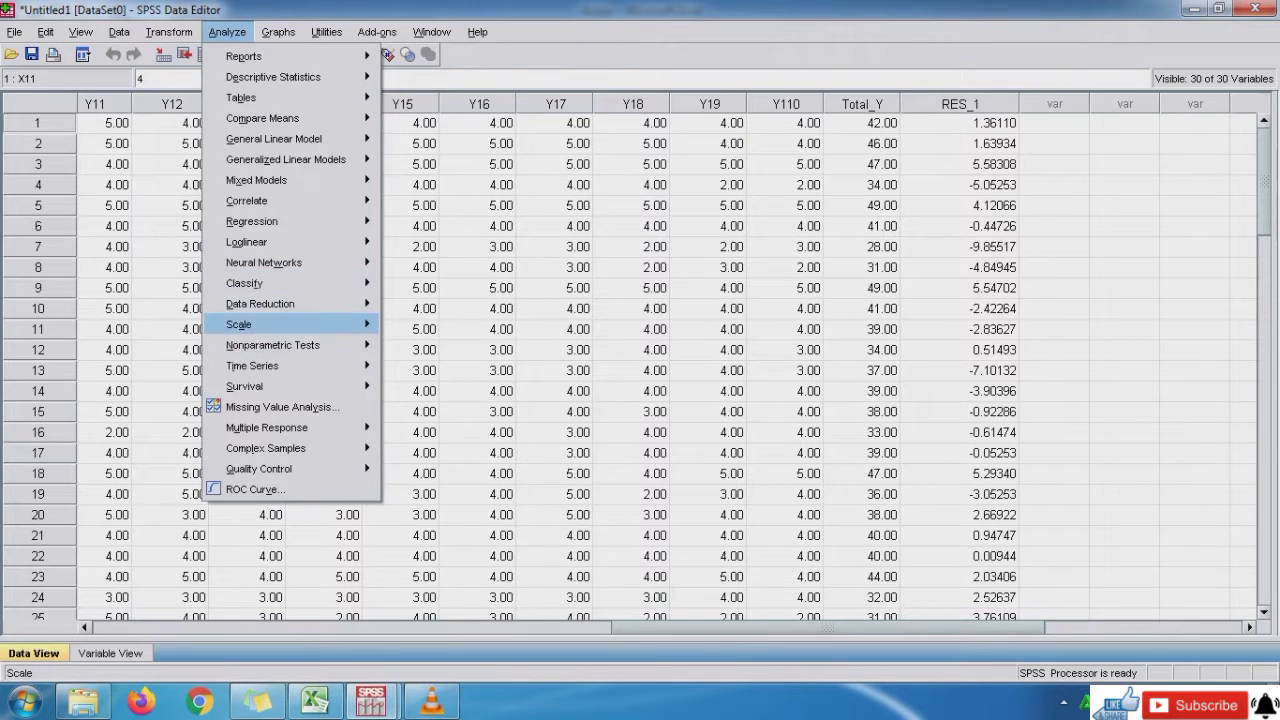
pyautogui.moveTo(290, 345)
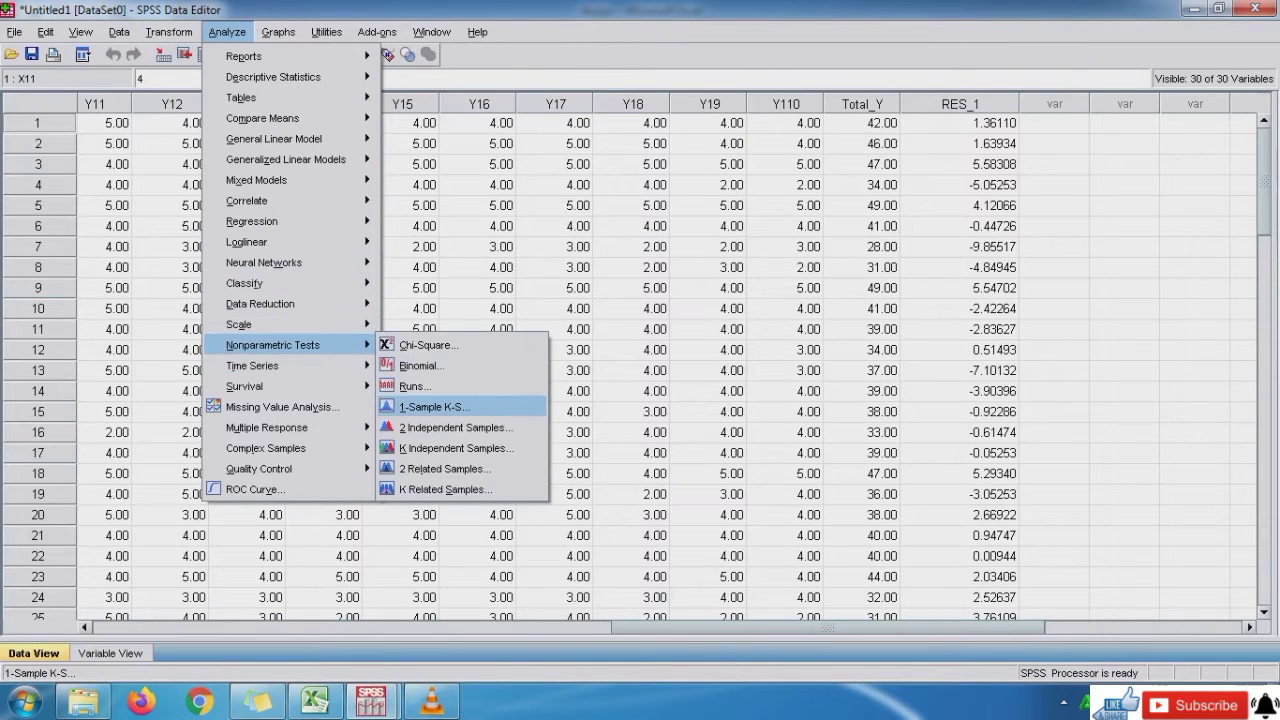
pyautogui.click(433, 407)
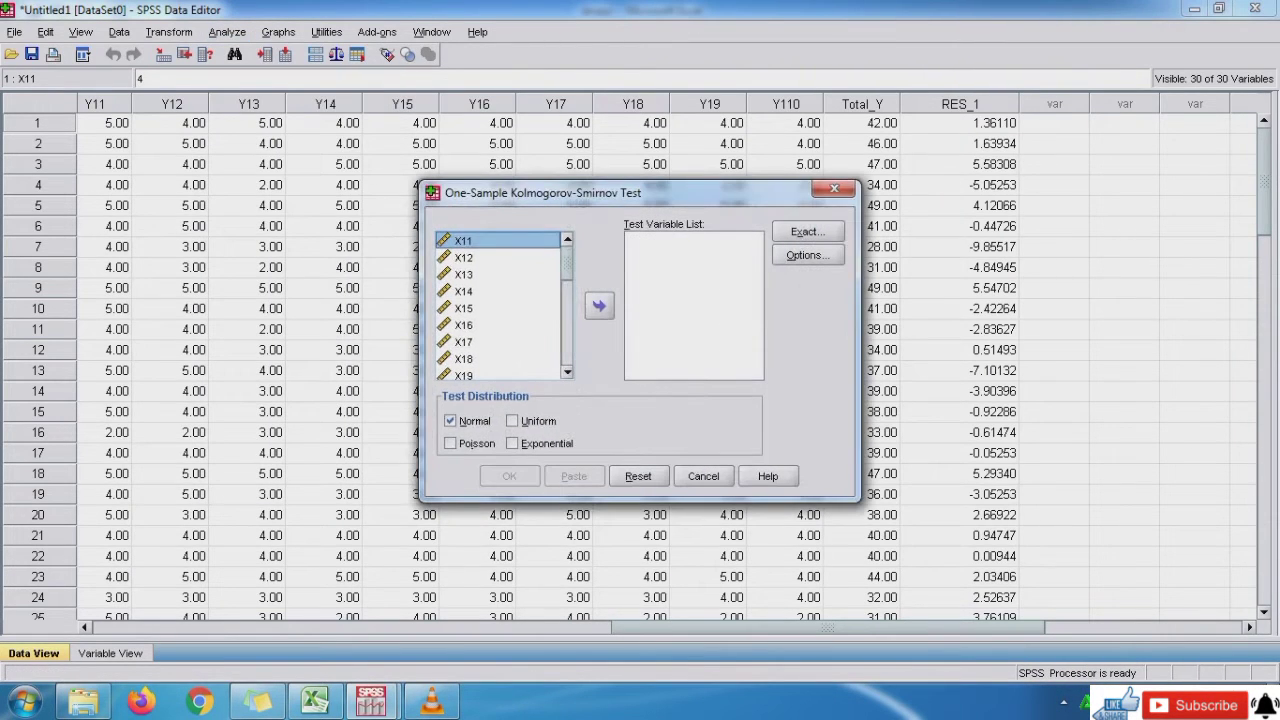
pyautogui.scroll(-5, 500, 305)
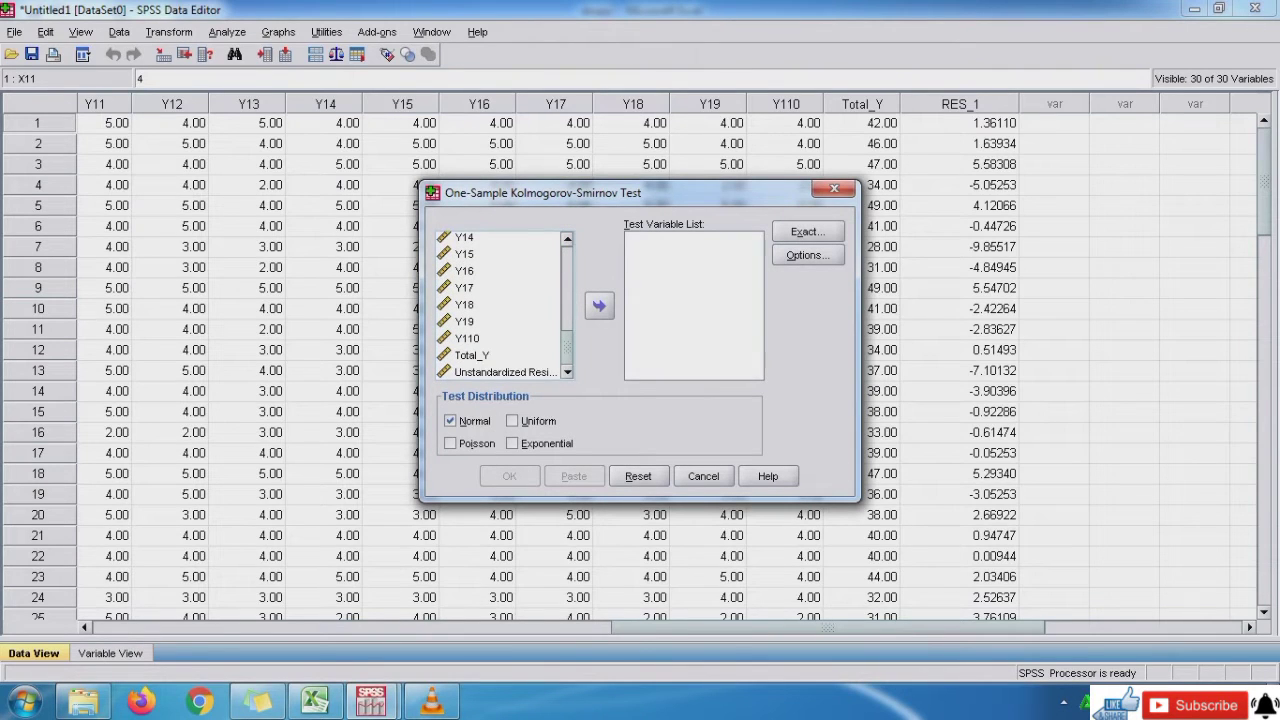
pyautogui.click(505, 372)
pyautogui.click(599, 306)
pyautogui.click(509, 476)
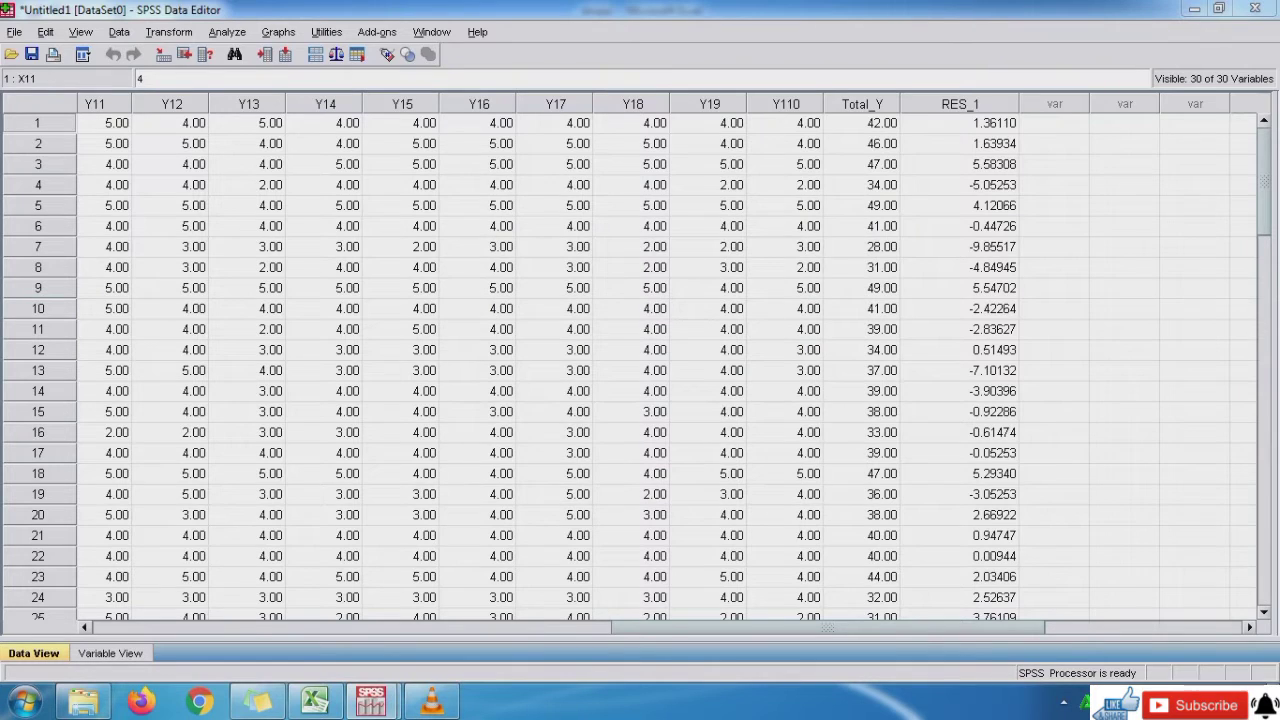
# Copy the One-Sample Kolmogorov-Smirnov Test table from the SPSS Viewer into Excel's Uji Klasik sheet at B7 as a PNG picture and shrink it above row 17.
pyautogui.moveTo(371, 700)
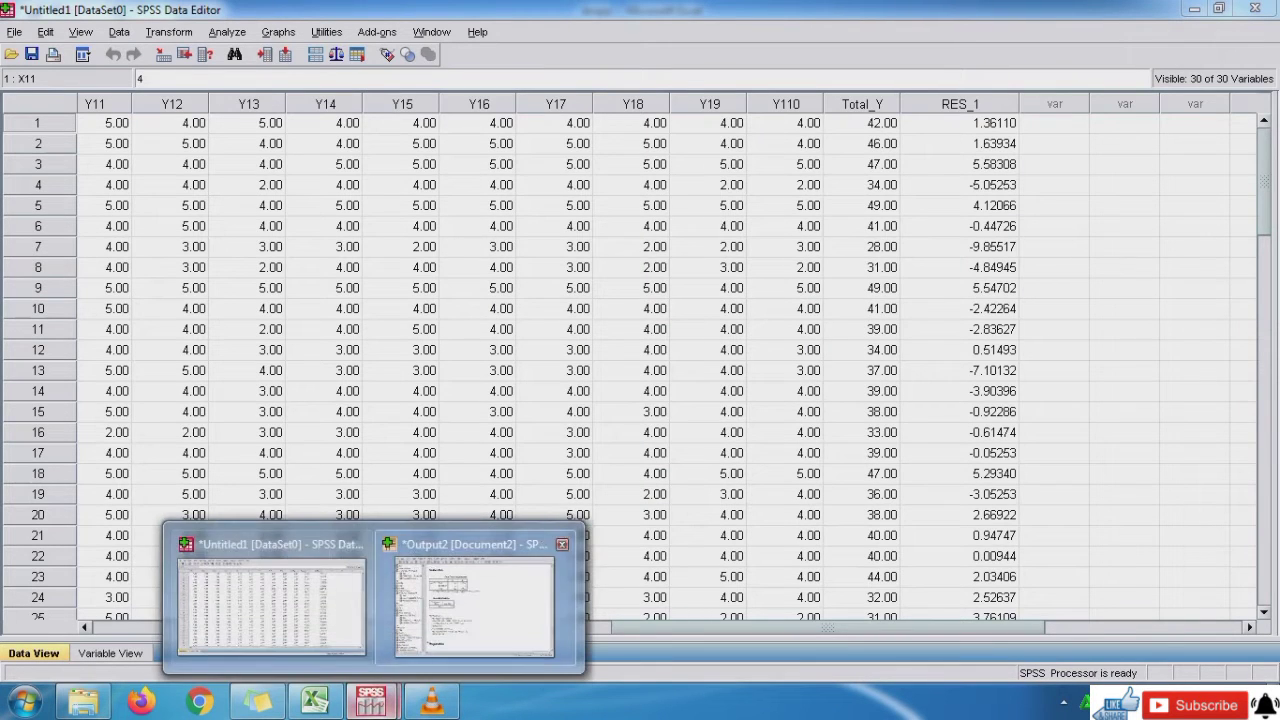
pyautogui.click(480, 600)
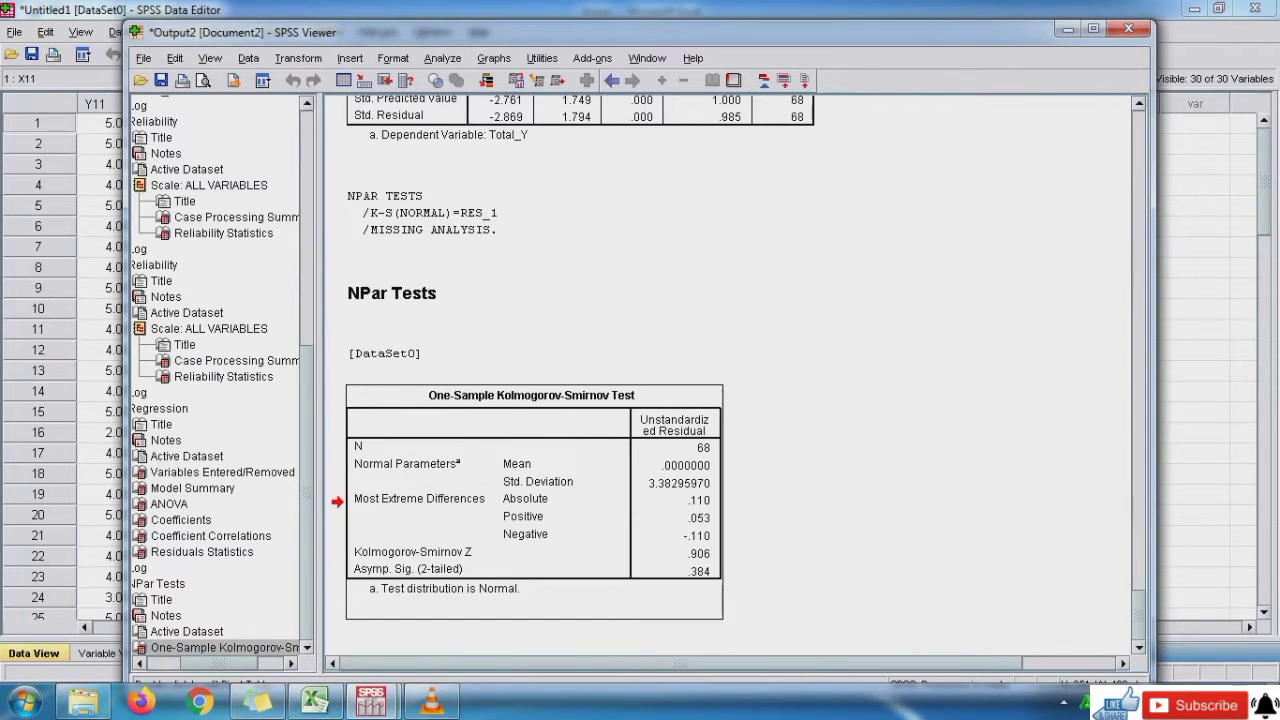
pyautogui.click(315, 701)
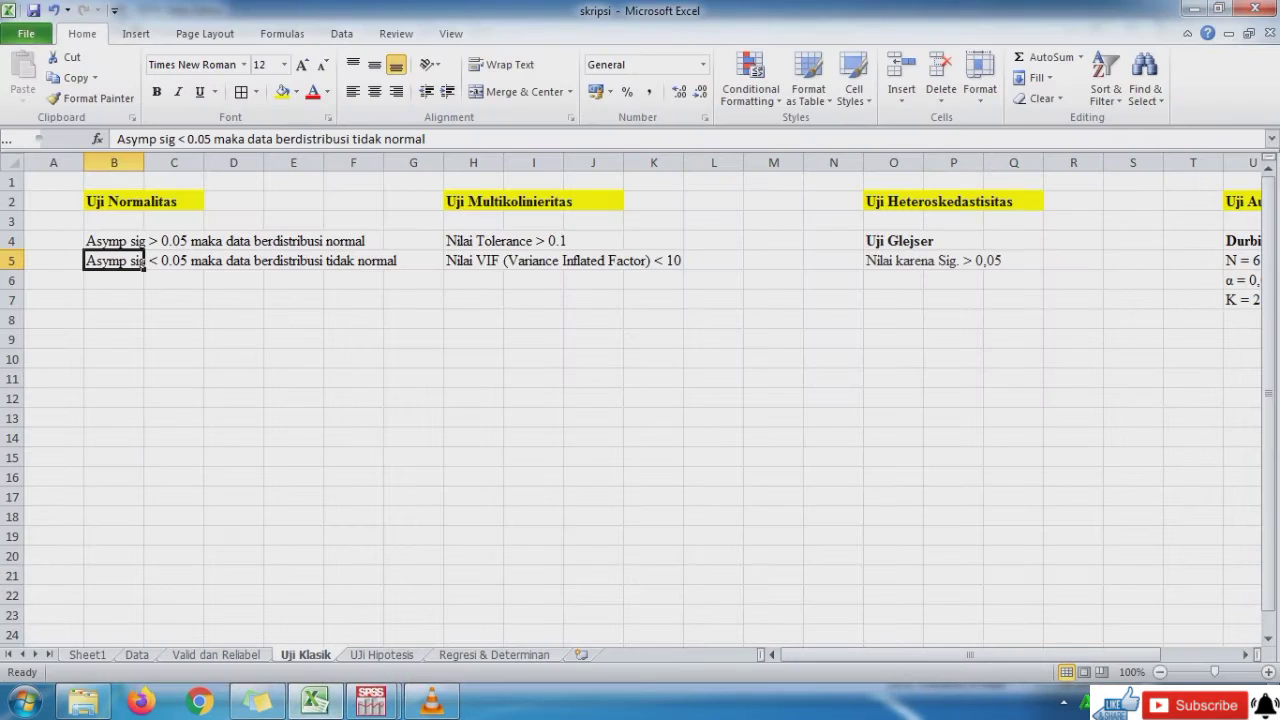
pyautogui.click(234, 398)
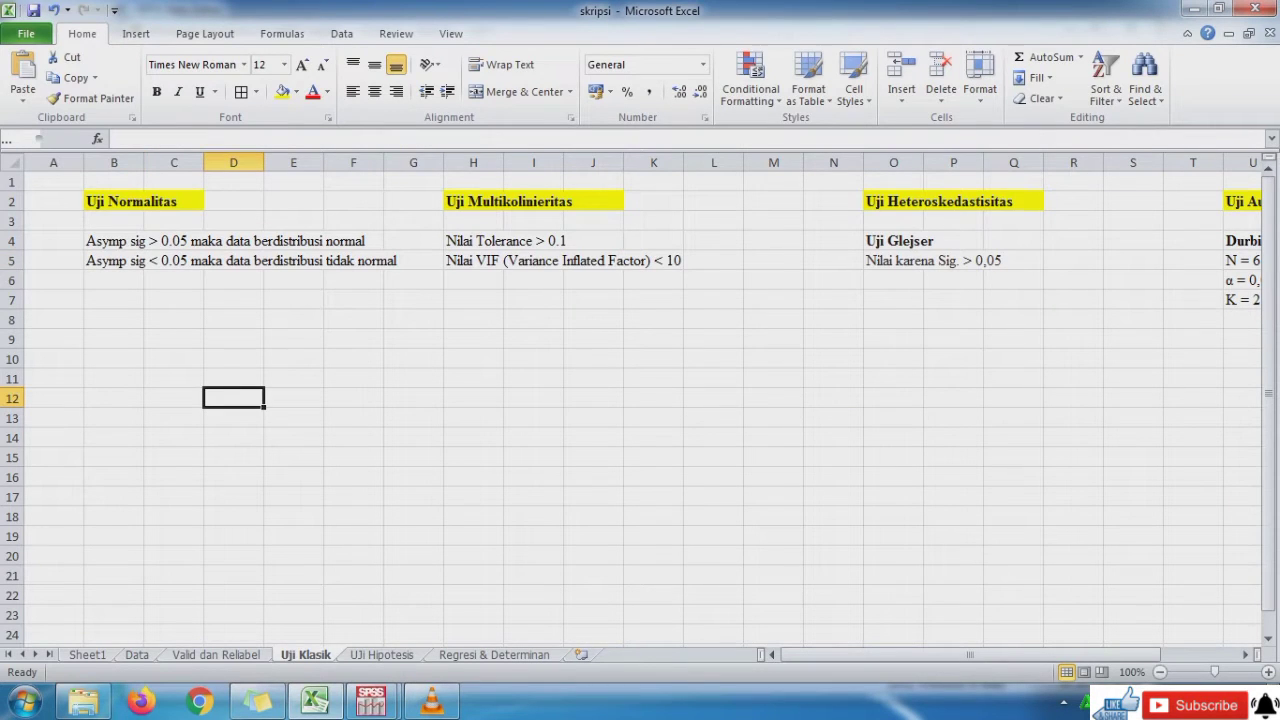
pyautogui.rightClick(124, 302)
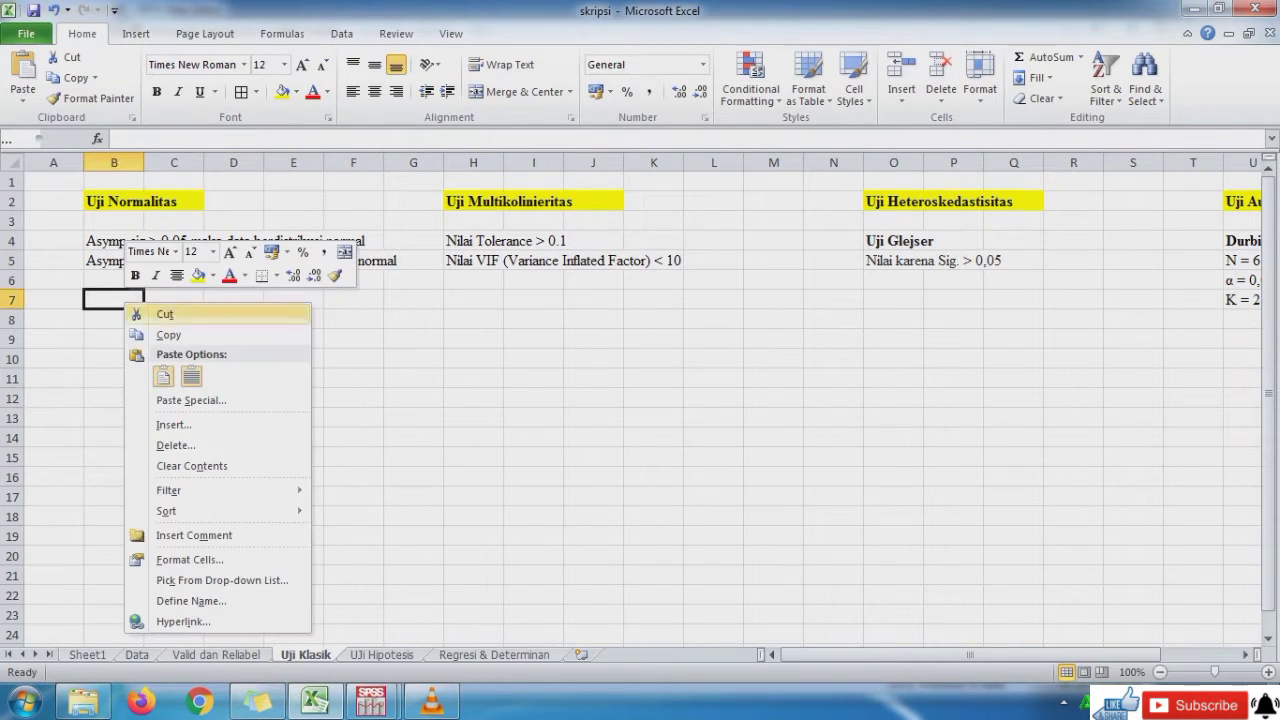
pyautogui.click(191, 400)
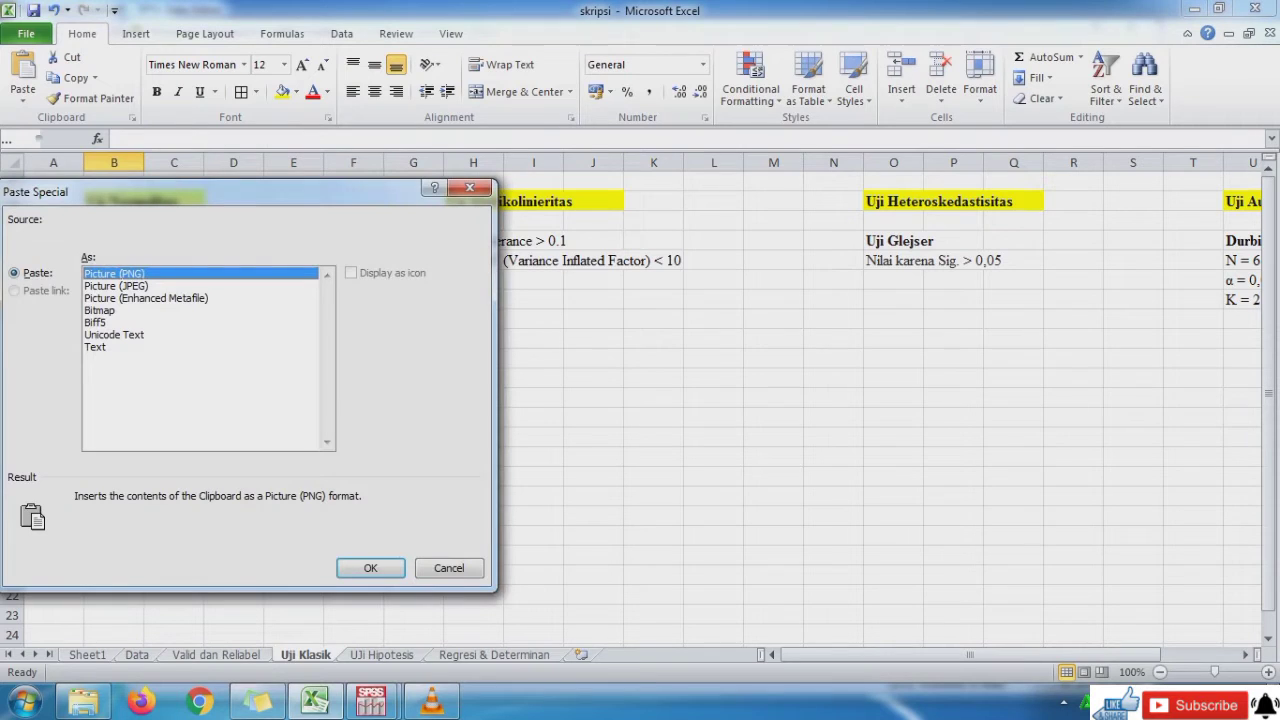
pyautogui.click(370, 567)
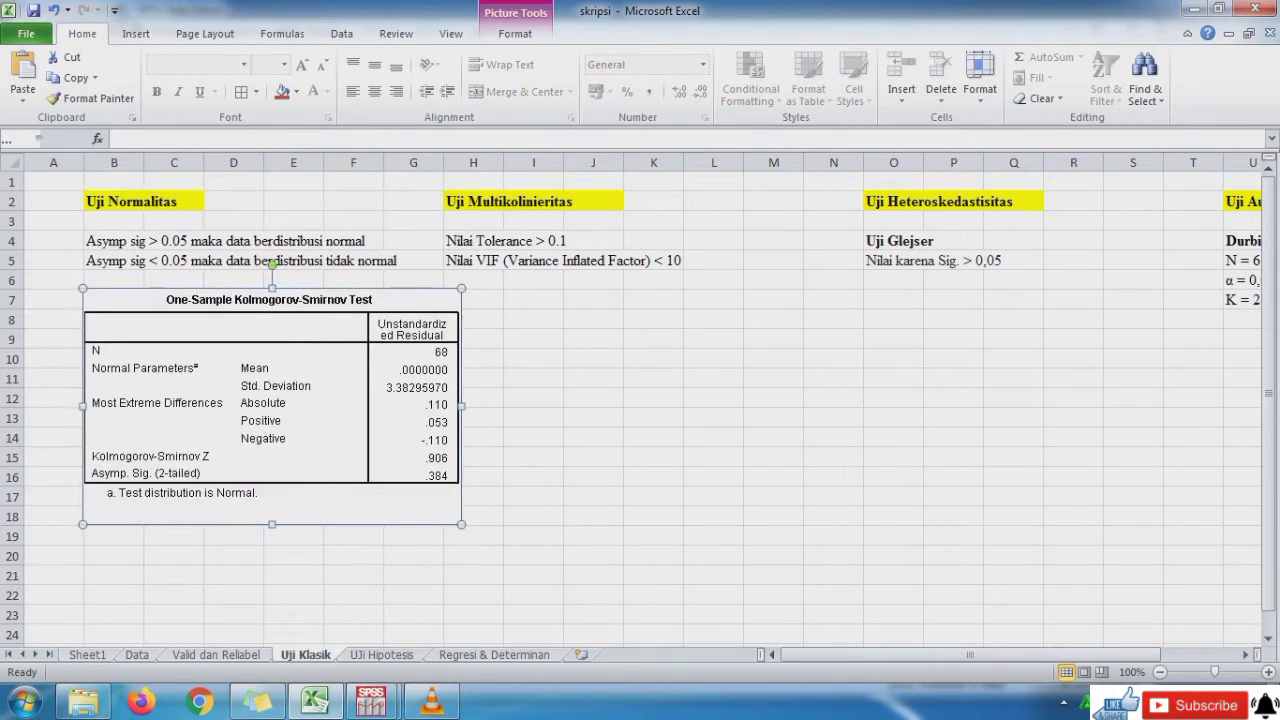
pyautogui.moveTo(461, 524); pyautogui.dragTo(405, 489)
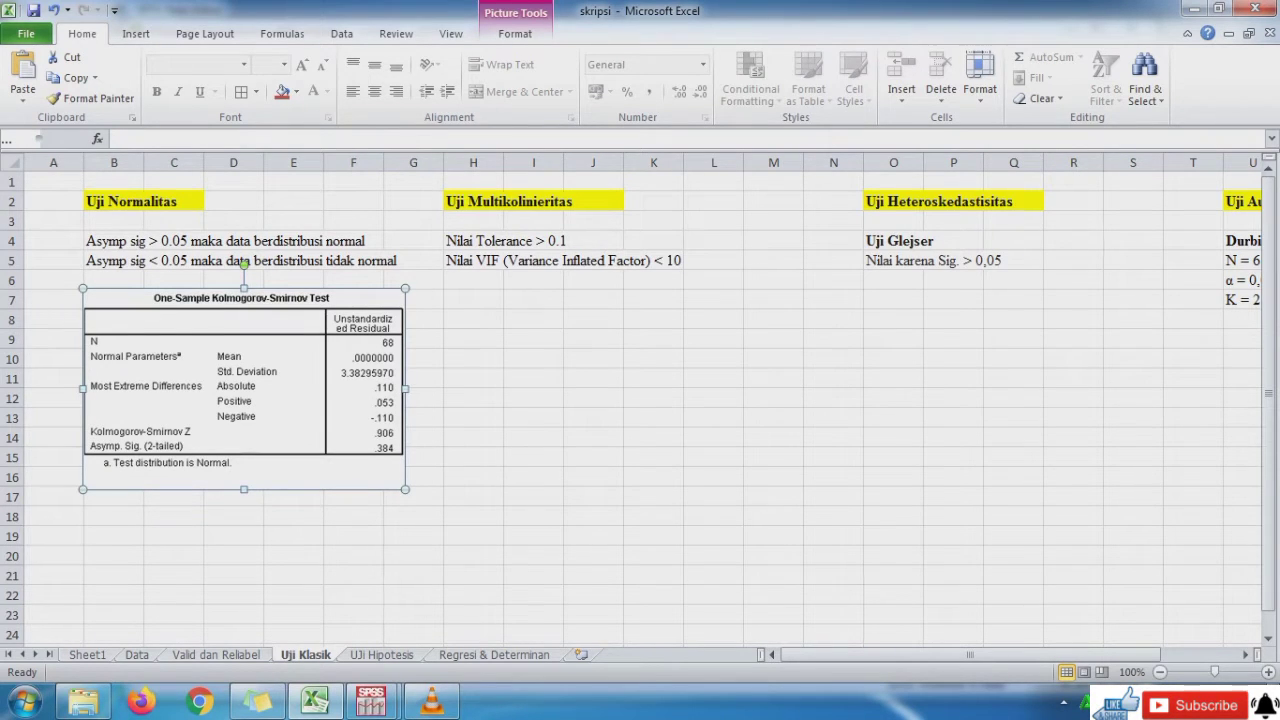
# Enter the normality conclusion "Data Berdistribusi Normal" in B18 below the Kolmogorov-Smirnov table.
pyautogui.click(114, 517)
pyautogui.write('Data Be')
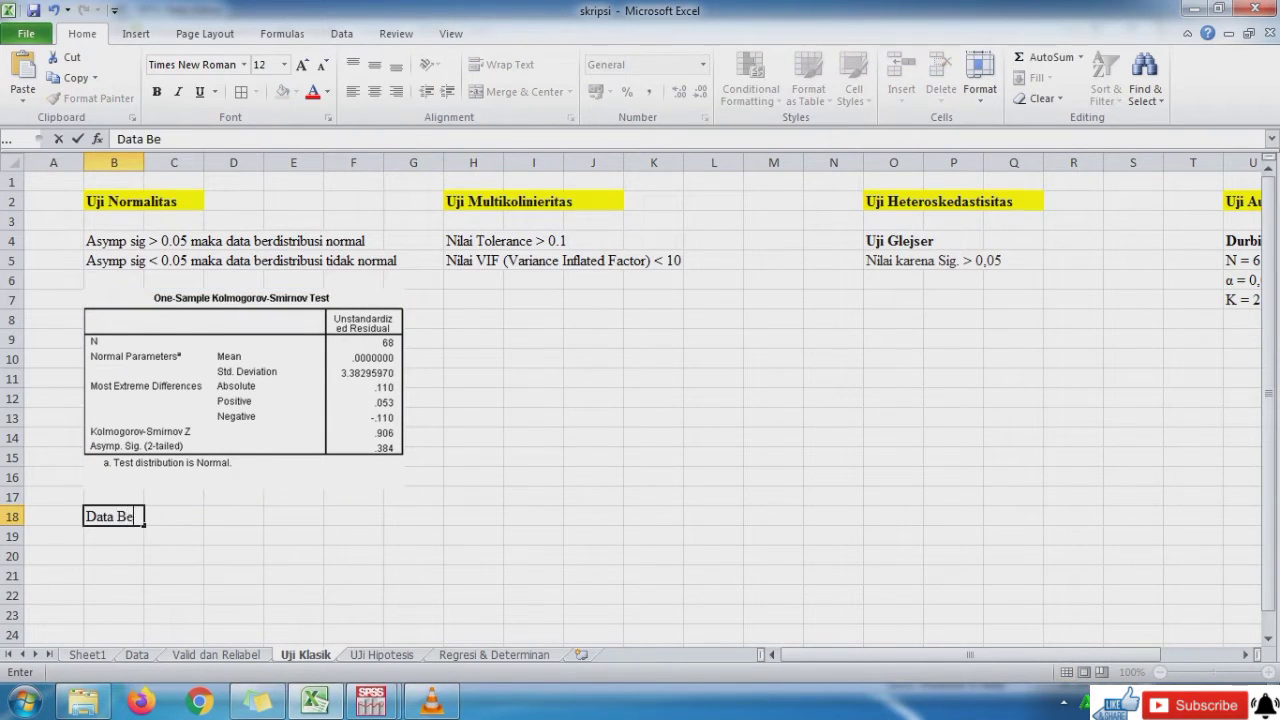
pyautogui.write('rdistribusi Norm')
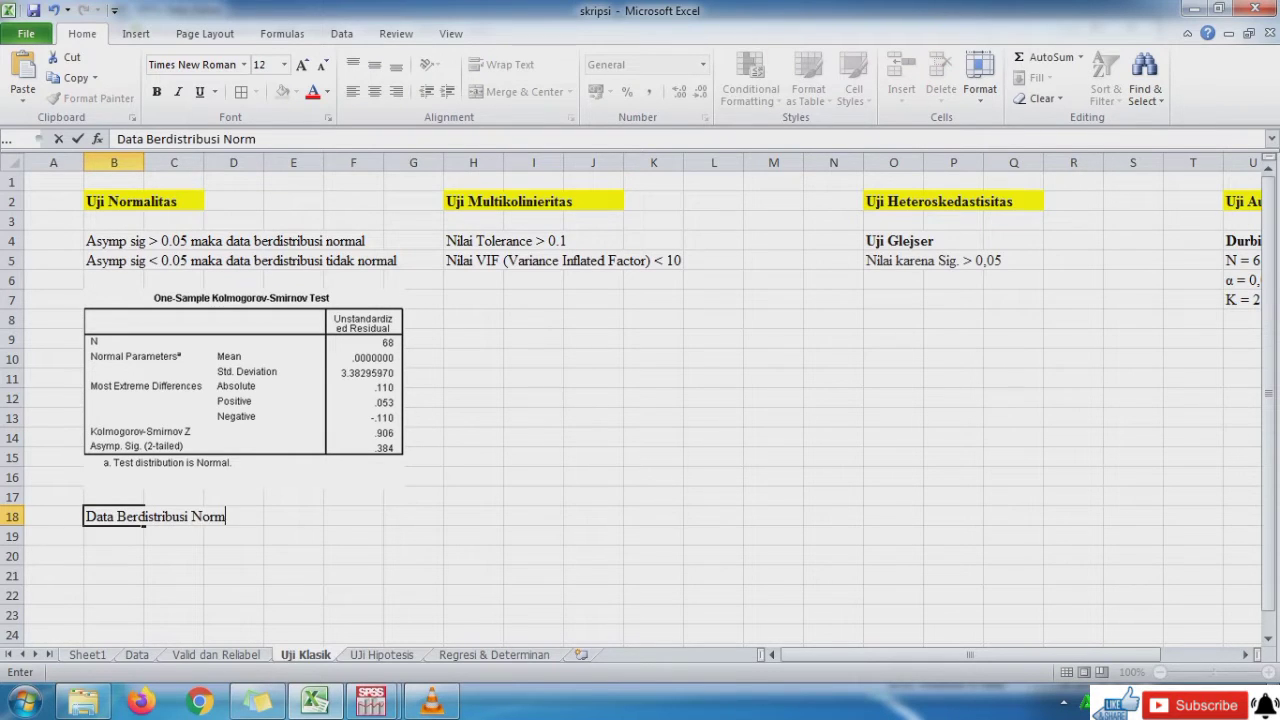
pyautogui.write('al')
pyautogui.press('Return')
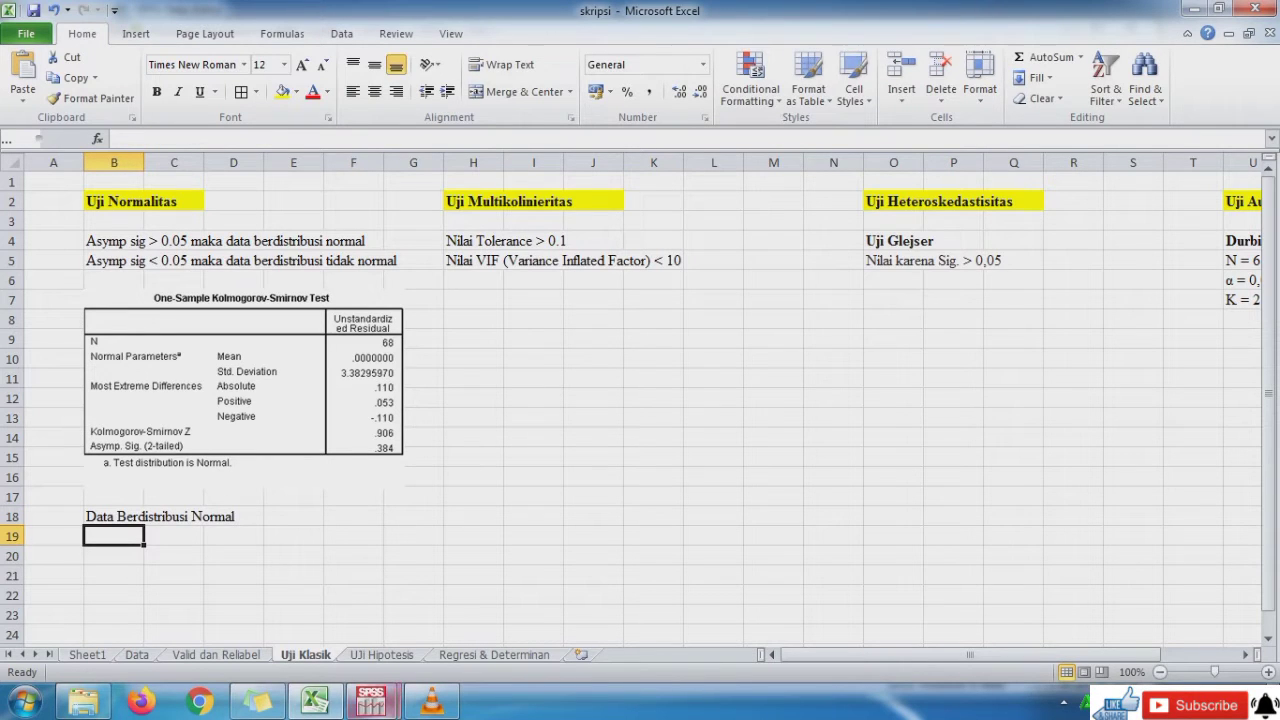
# Switch to the SPSS Data Editor, open Linear Regression and turn off saving the unstandardized residuals.
pyautogui.moveTo(371, 702)
pyautogui.click(345, 560)
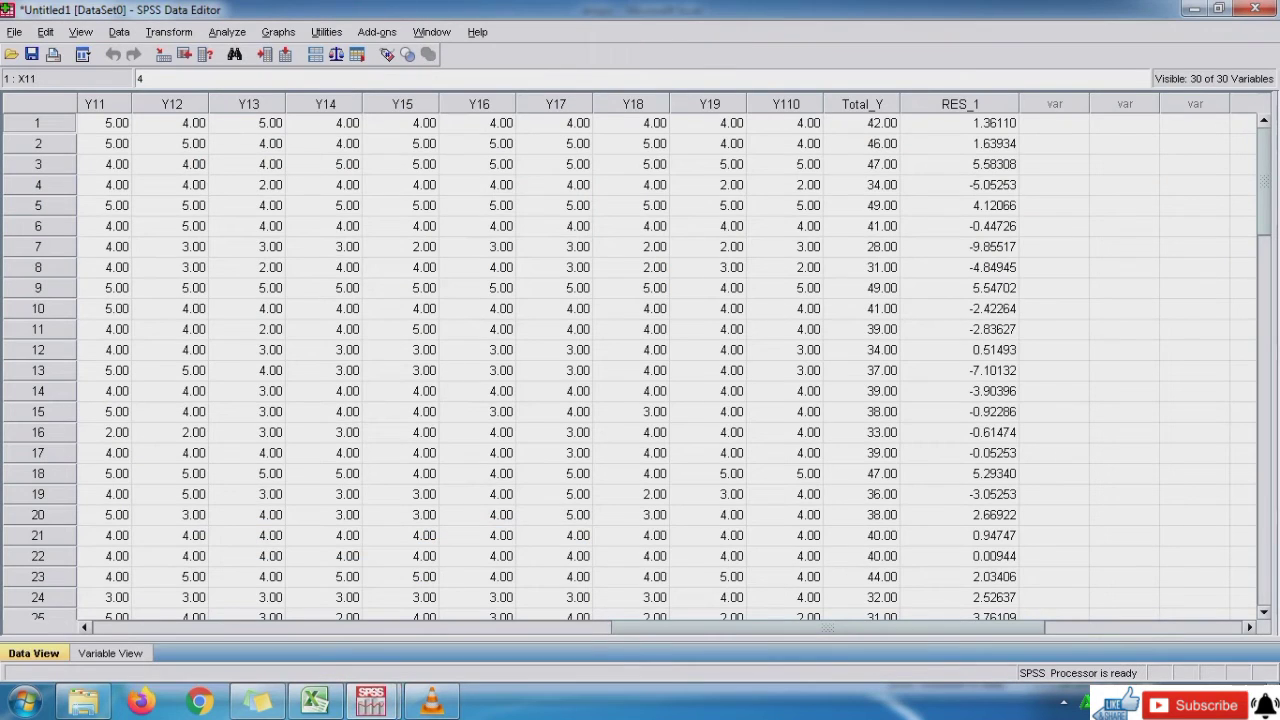
pyautogui.click(227, 32)
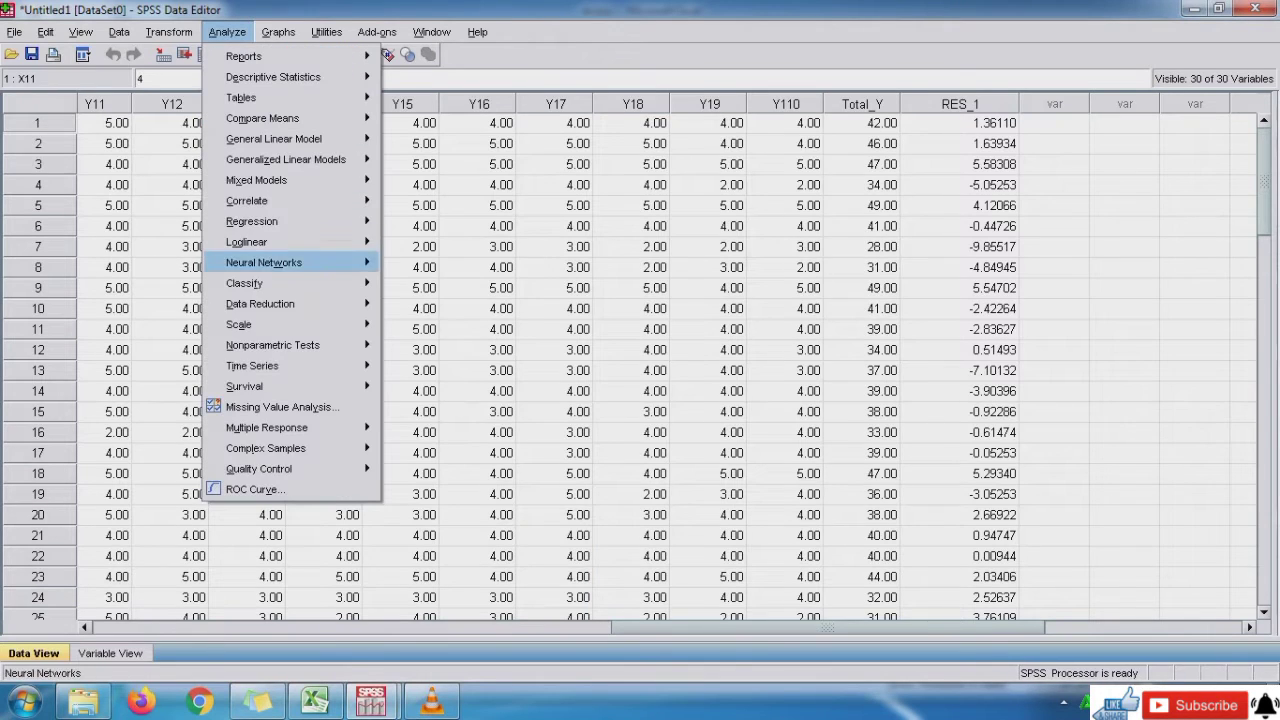
pyautogui.moveTo(290, 200)
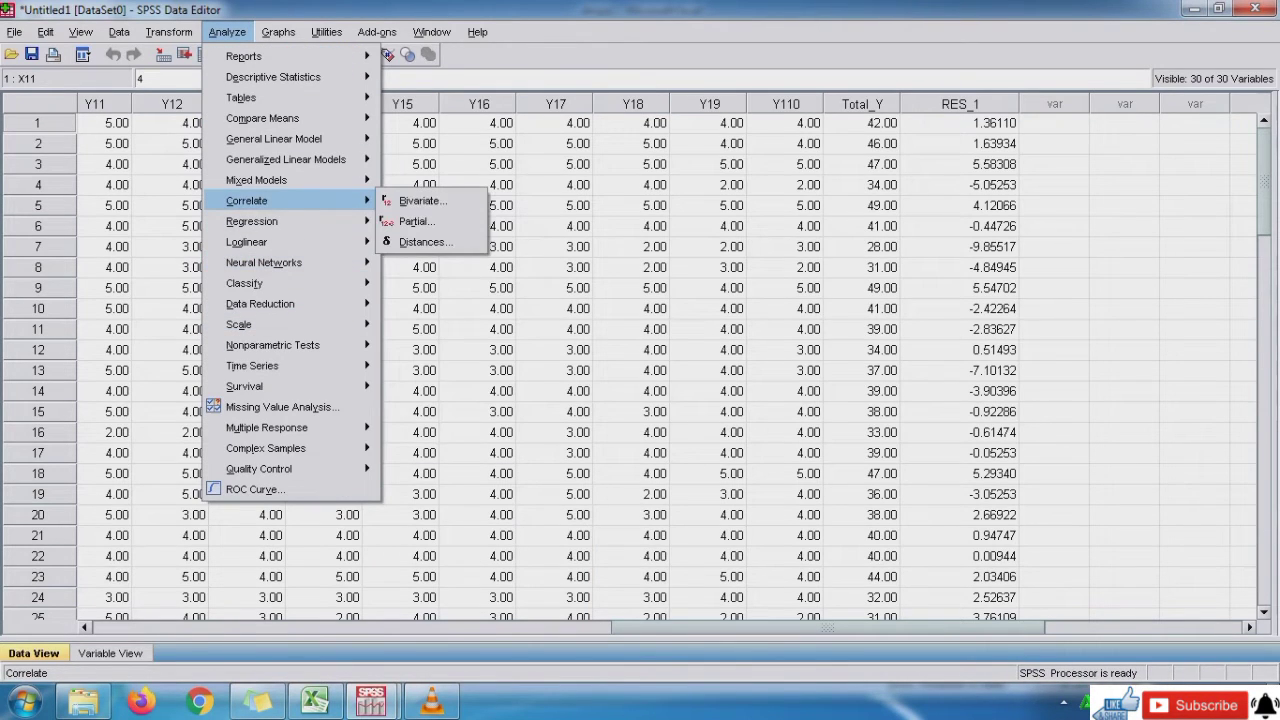
pyautogui.click(420, 221)
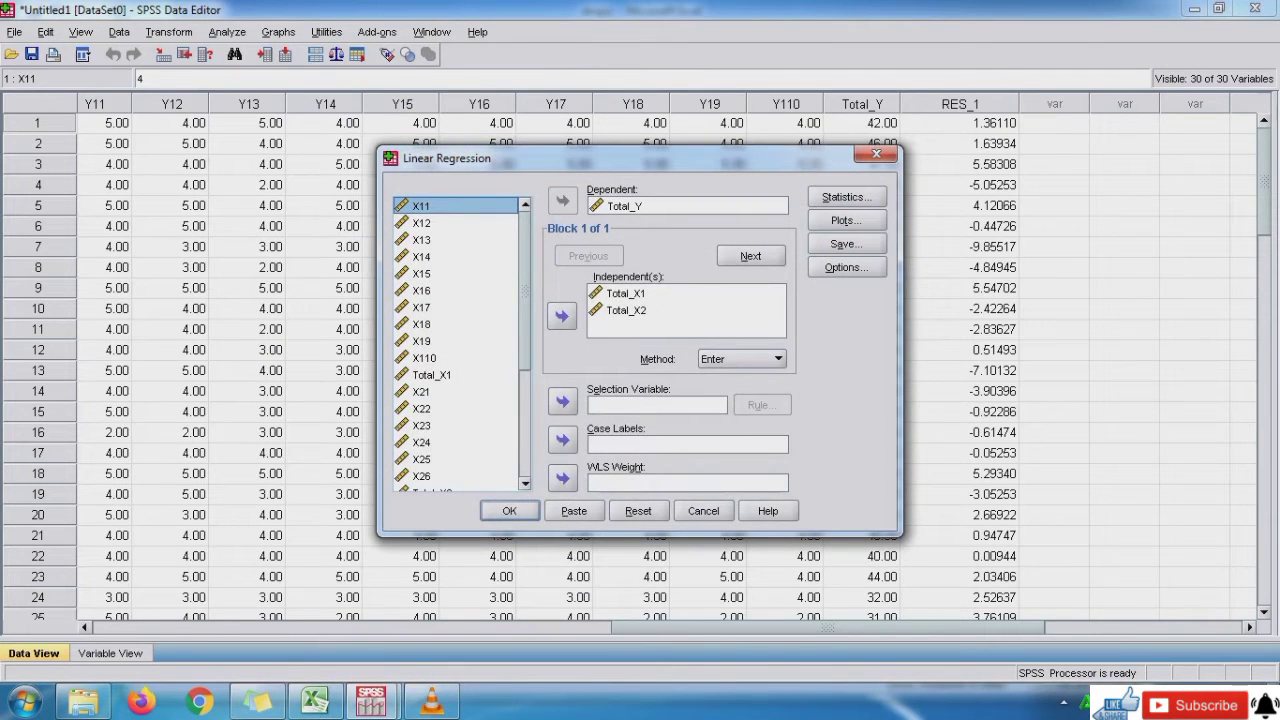
pyautogui.click(846, 197)
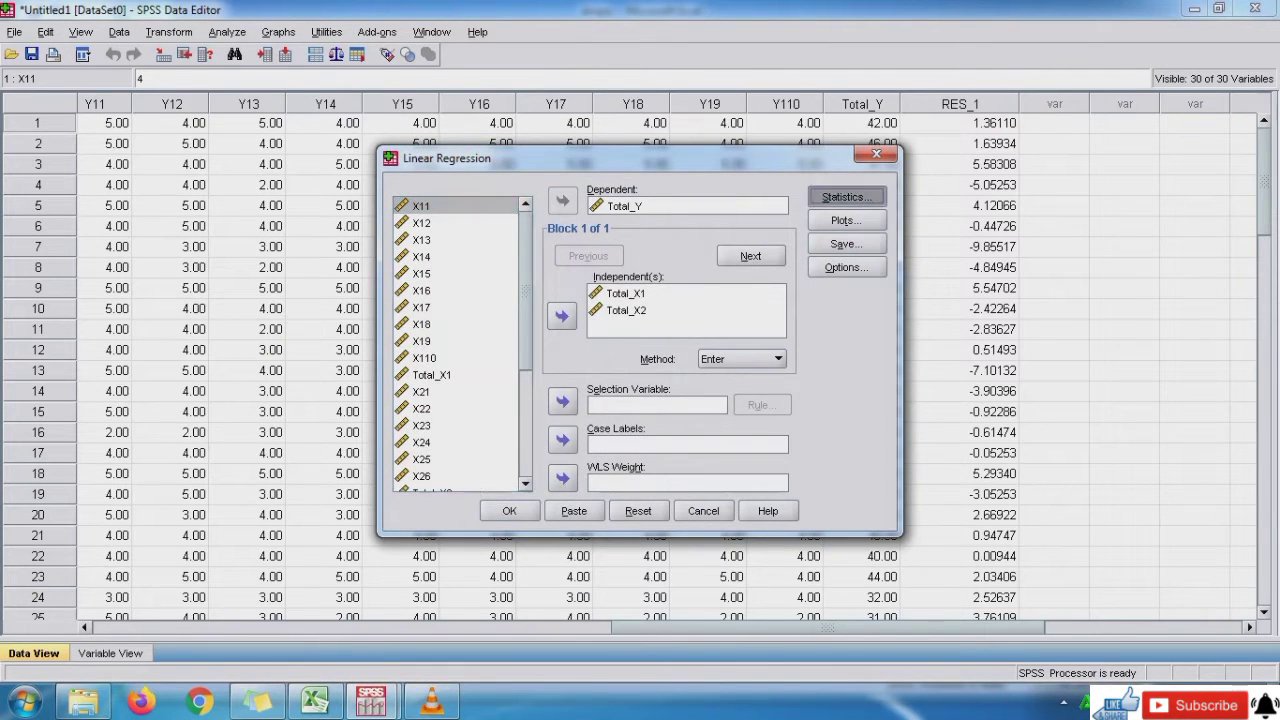
pyautogui.click(770, 192)
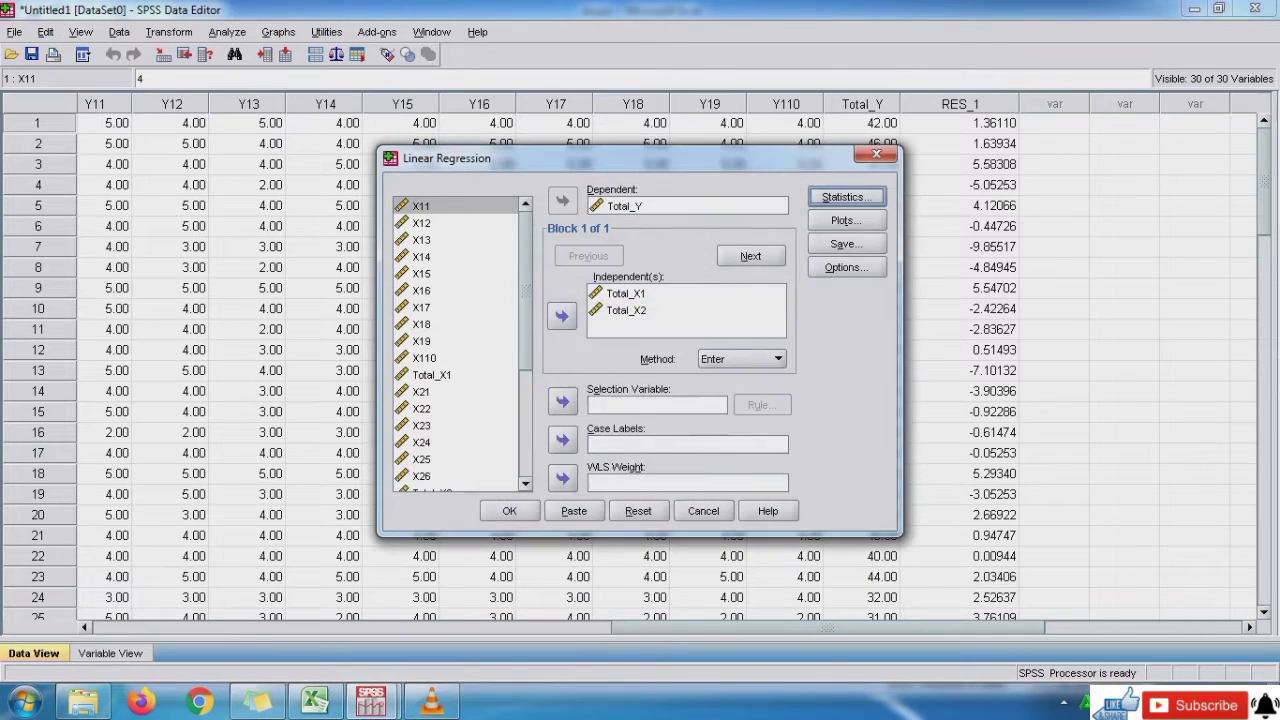
pyautogui.click(846, 244)
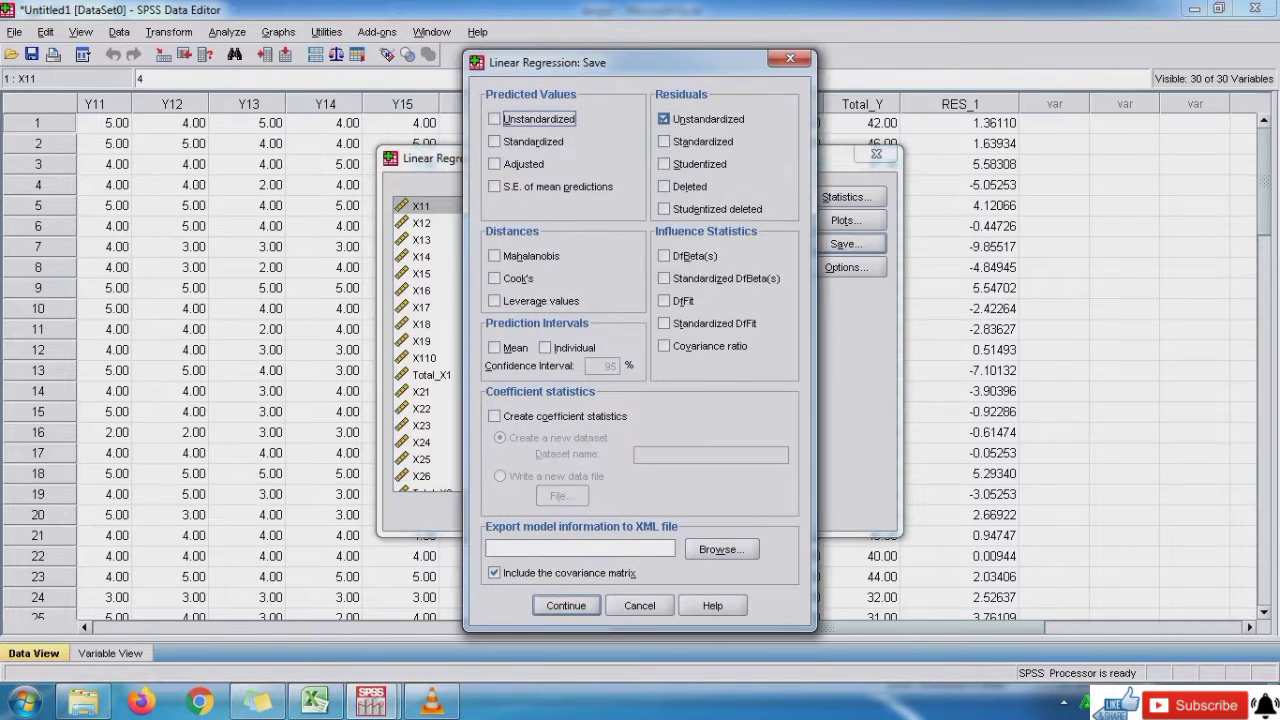
pyautogui.click(664, 119)
pyautogui.click(566, 605)
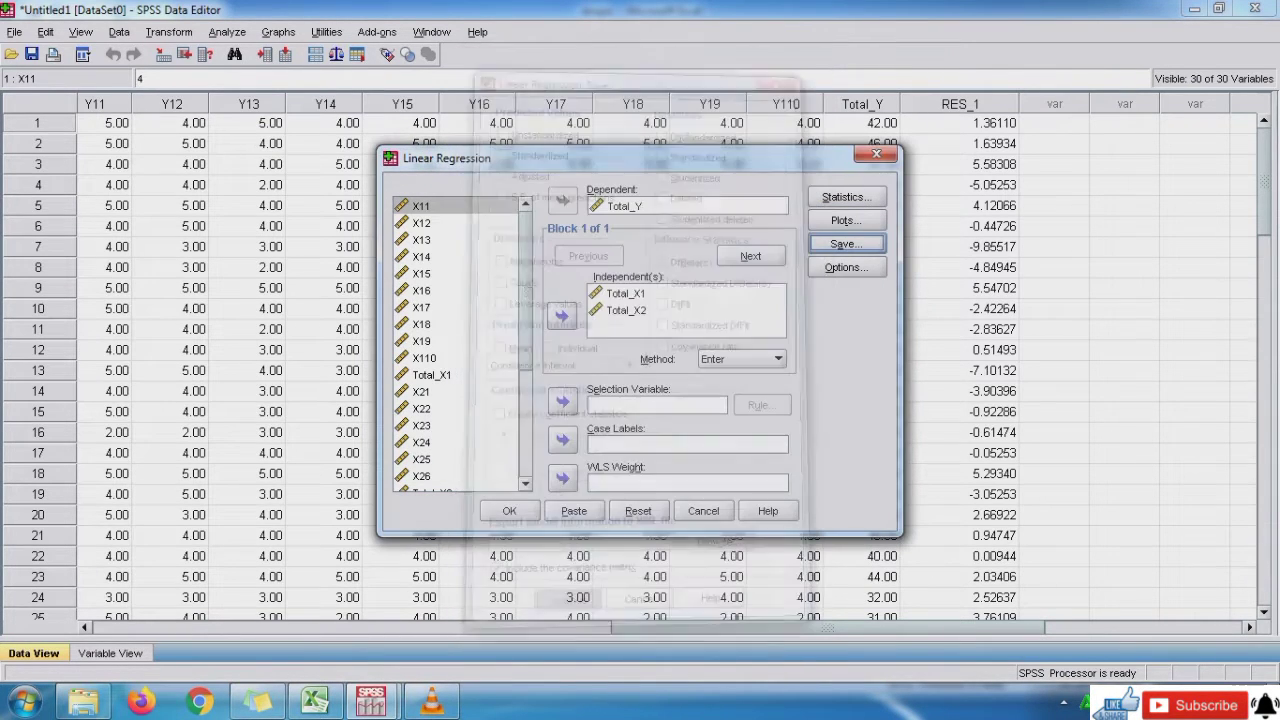
# Enable Collinearity diagnostics in the regression statistics and run the regression of Total_Y on Total_X1 and Total_X2.
pyautogui.click(846, 197)
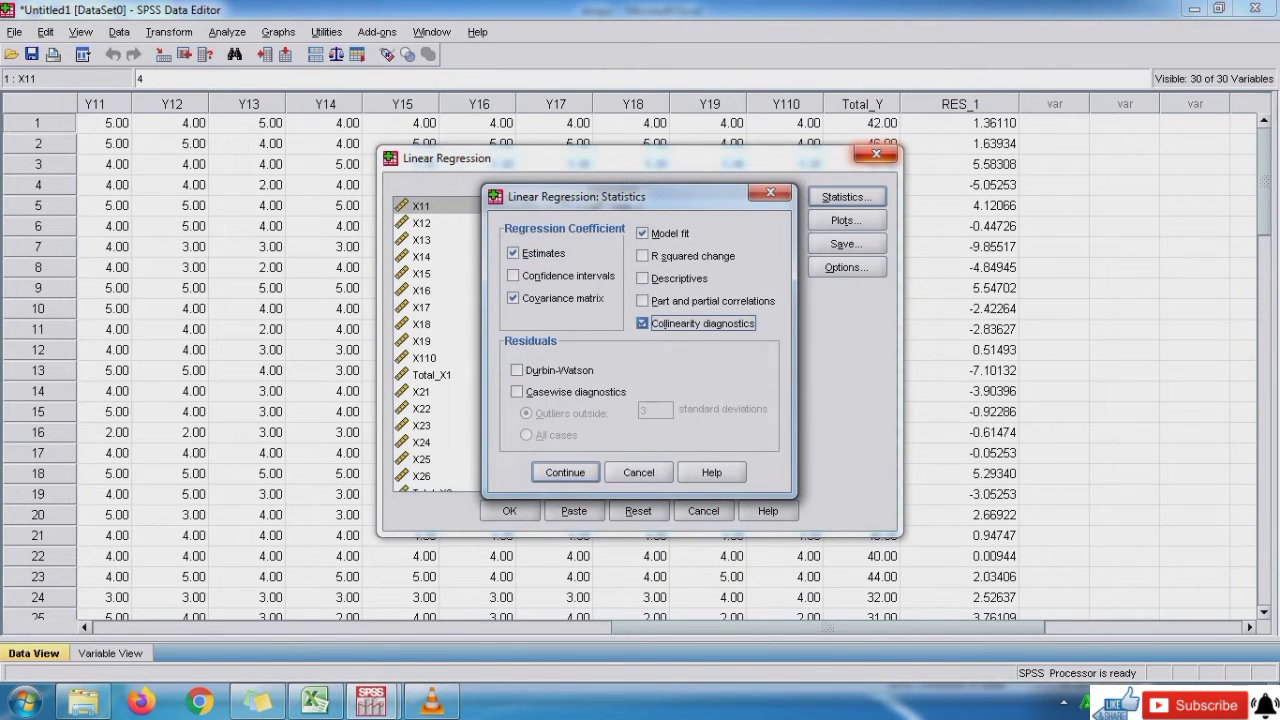
pyautogui.click(565, 472)
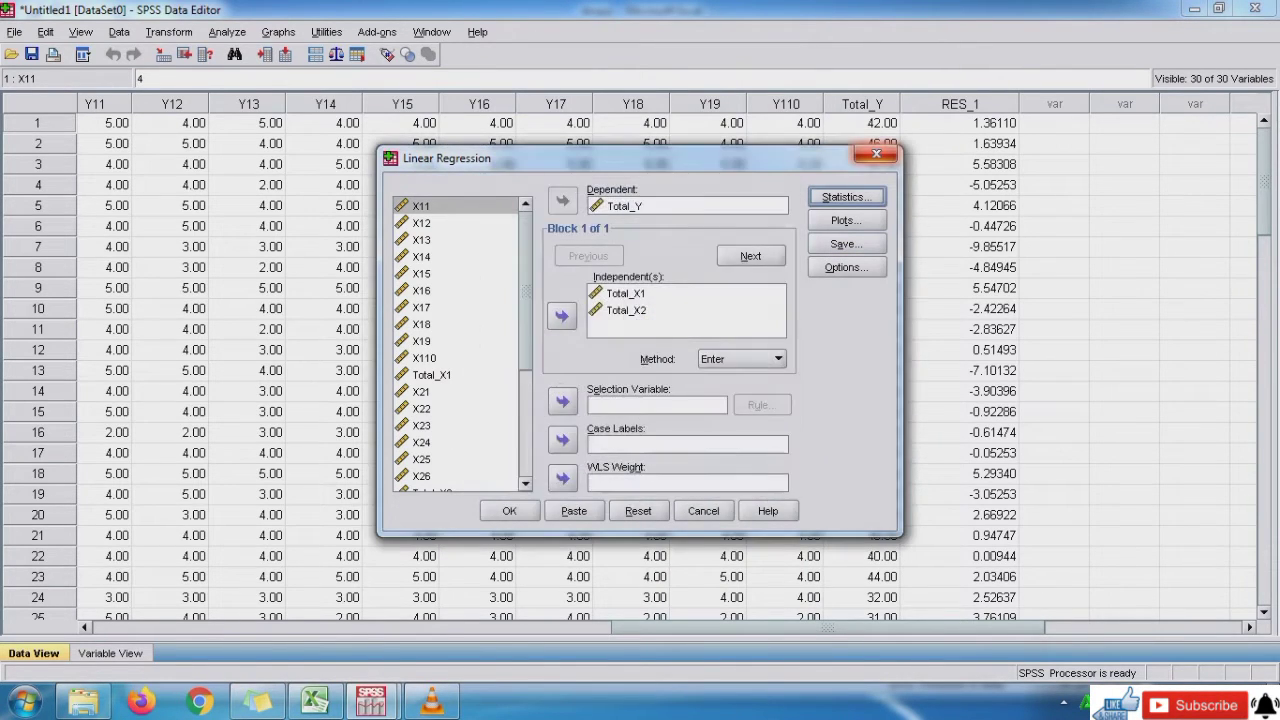
pyautogui.click(509, 511)
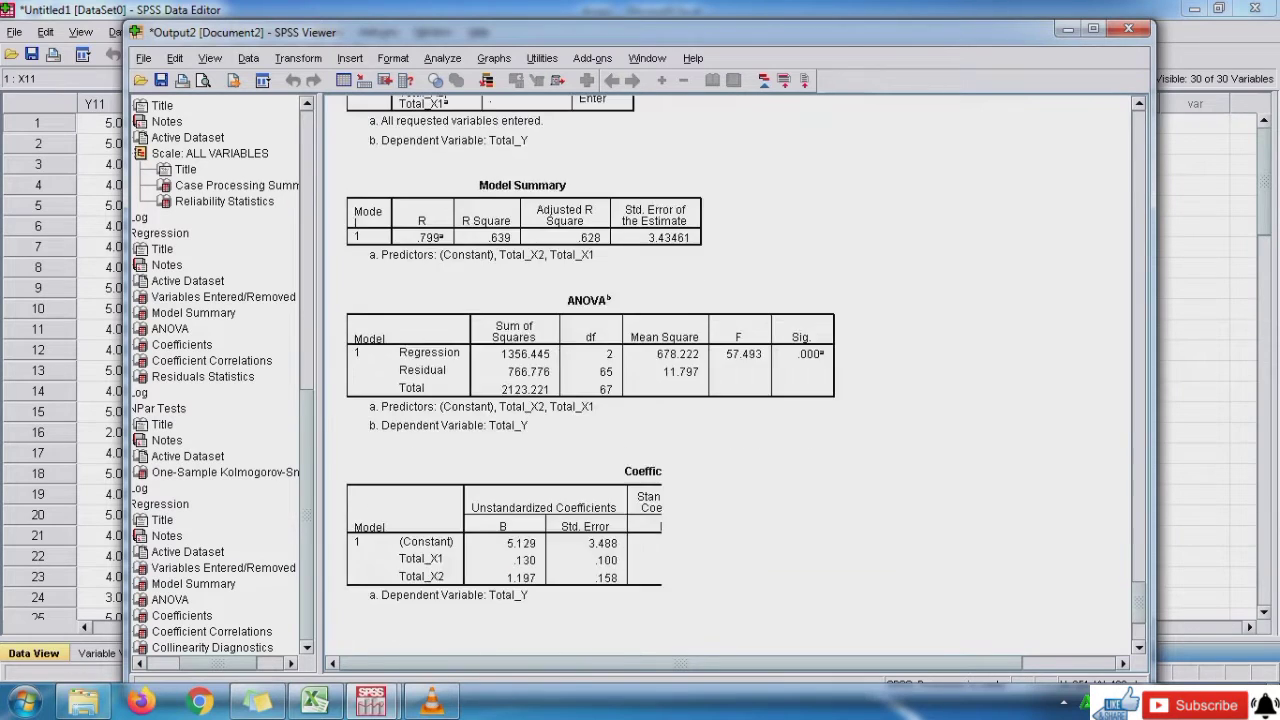
# Copy the new Coefficients table from the SPSS output and switch to the skripsi workbook in Excel.
pyautogui.click(660, 288)
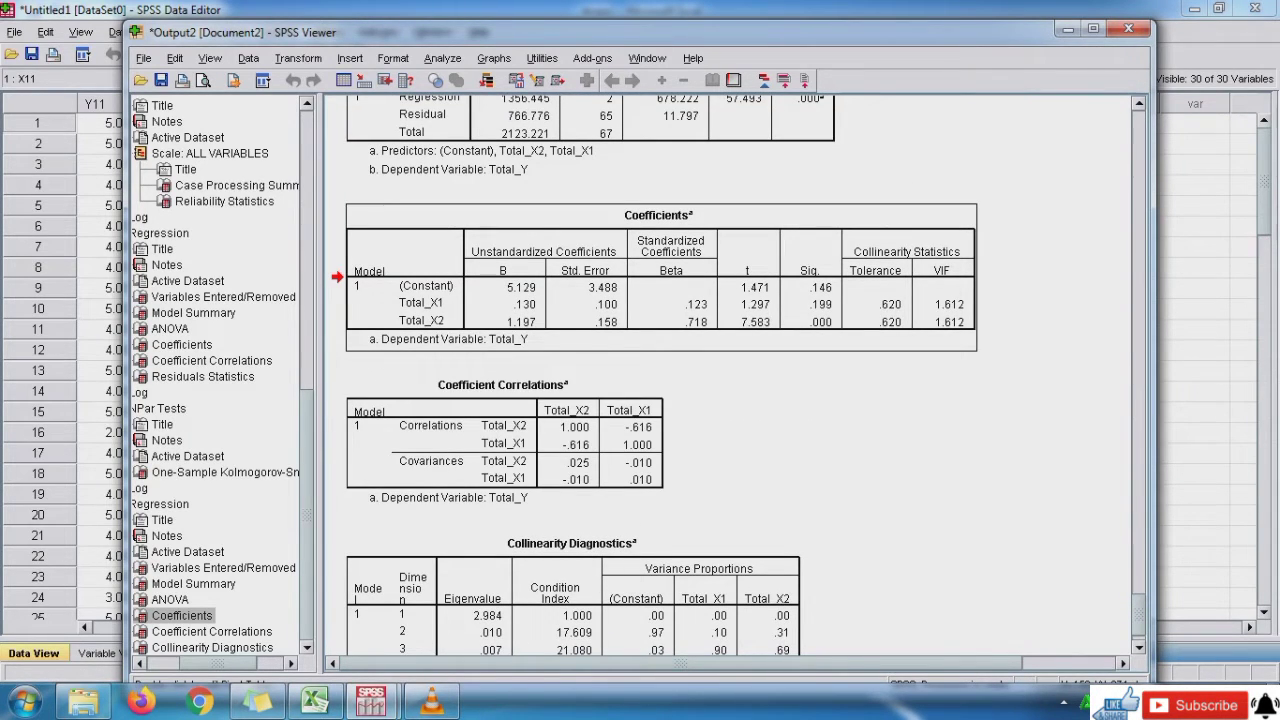
pyautogui.click(332, 702)
pyautogui.click(533, 339)
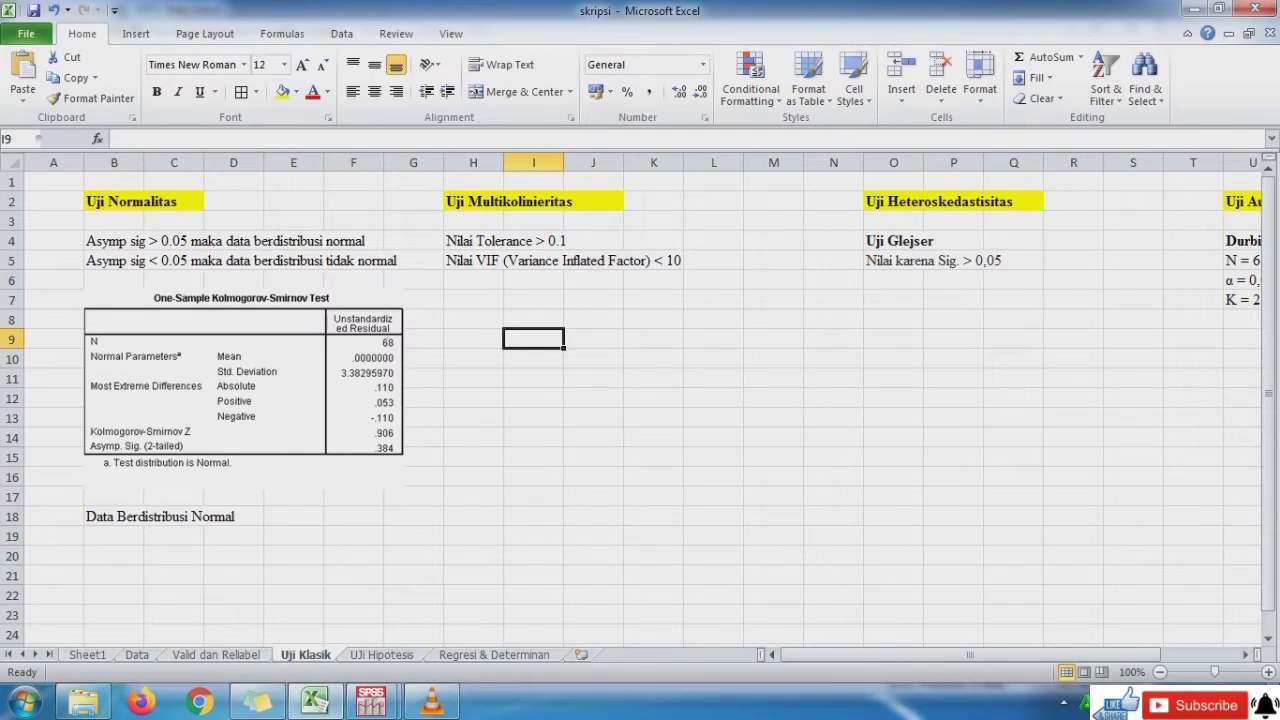
pyautogui.write('Coefficientsa Model\tUnstandardized Coefficients\tStandardized Coefficients\tt\tSig.\tCollinearity Statistics Std. Error\tBeta\tTolerance\tVIF 1\t(Constant)\t5,129056\t3,487563\t1,47067\t0,146205 Total_X1\t0,129669\t0,099963\t0,122778\t1,297169\t0,199159\t0,620175\t1,612447 Total_X2\t1,197363\t0,157897\t0,717751\t7,583174\t1,61E-10\t0,620175\t1,612447 a. Dependent Variable: Total_Y')
pyautogui.hotkey('ctrl', 'z')
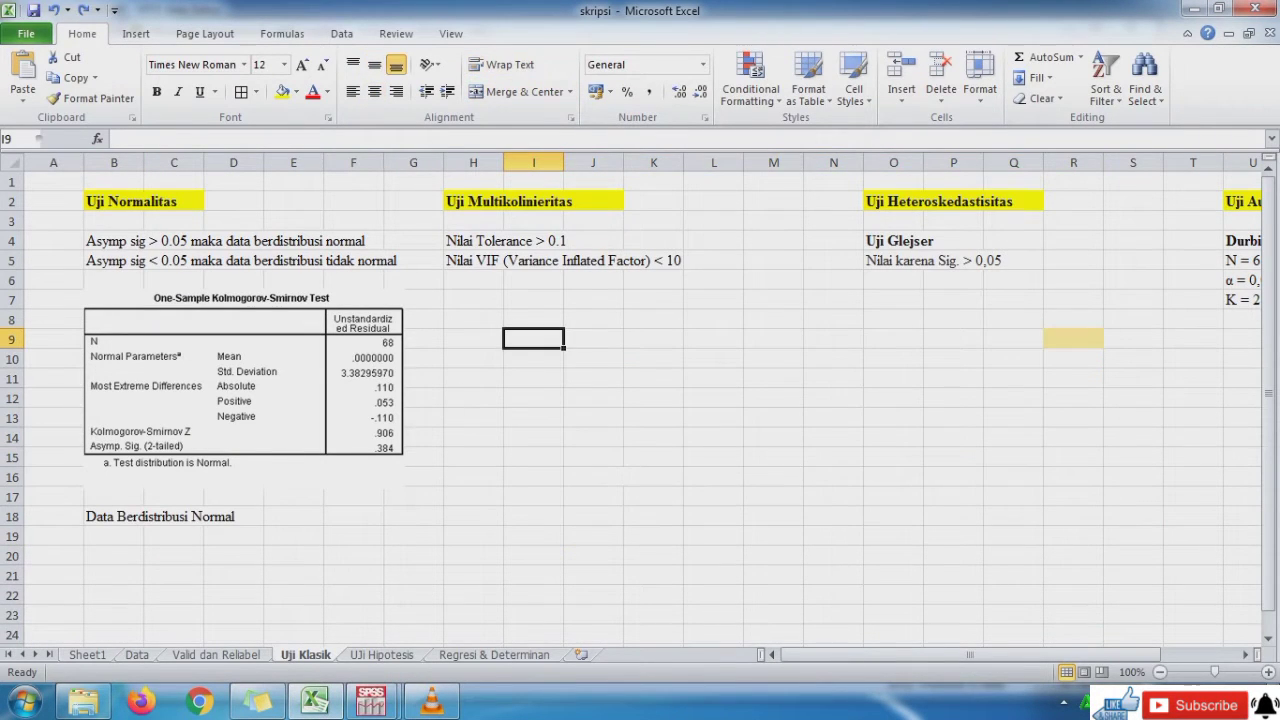
# Paste the copied Coefficients table at cell H9 of the Uji Klasik sheet as a Picture (PNG).
pyautogui.click(473, 339)
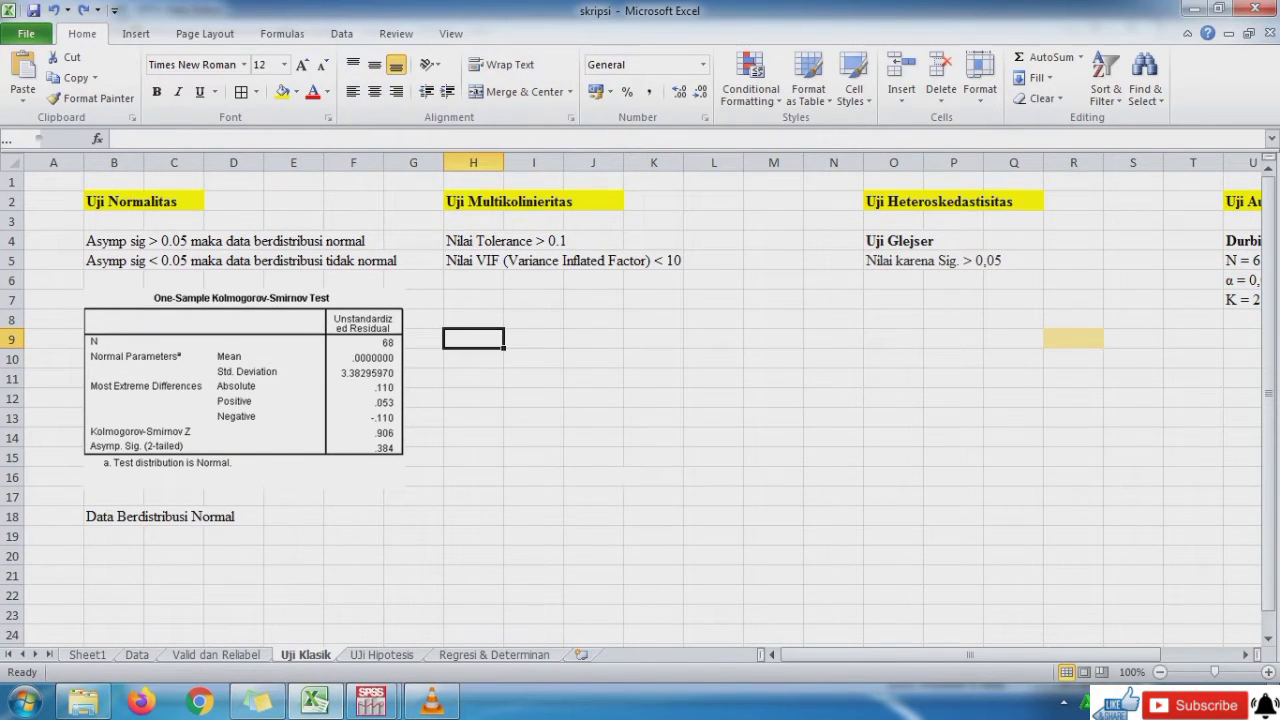
pyautogui.rightClick(469, 336)
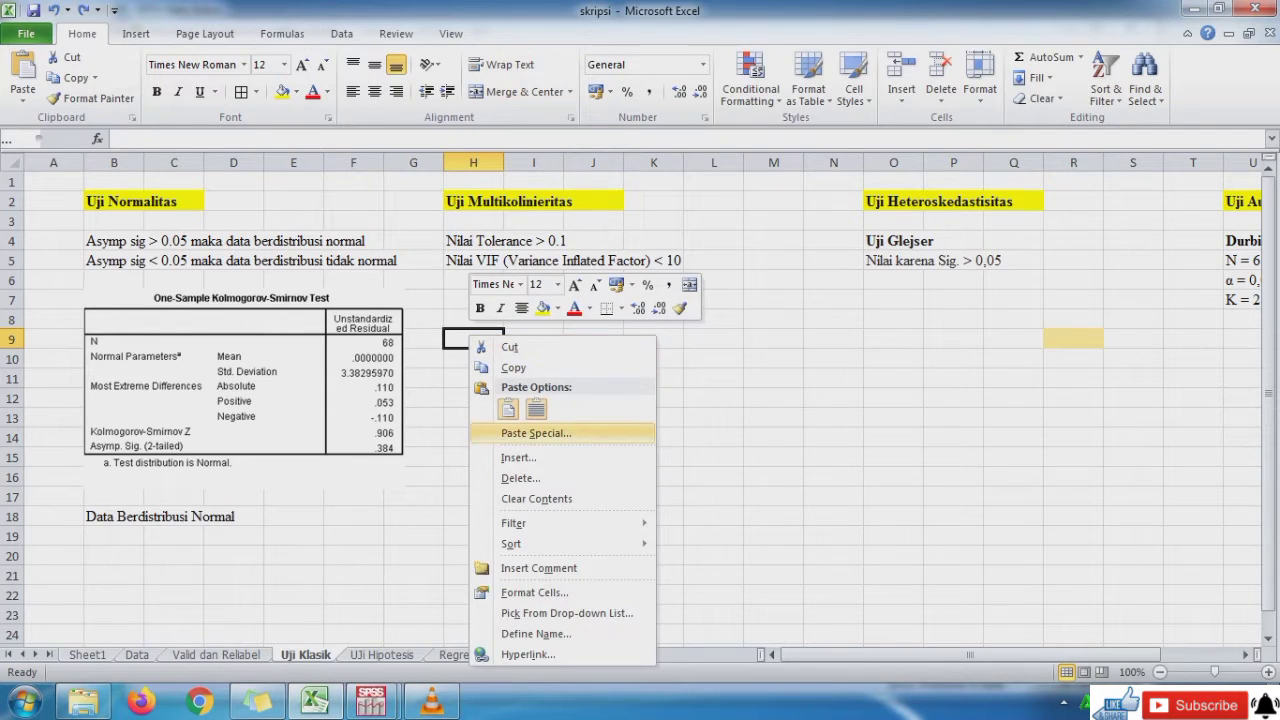
pyautogui.click(536, 433)
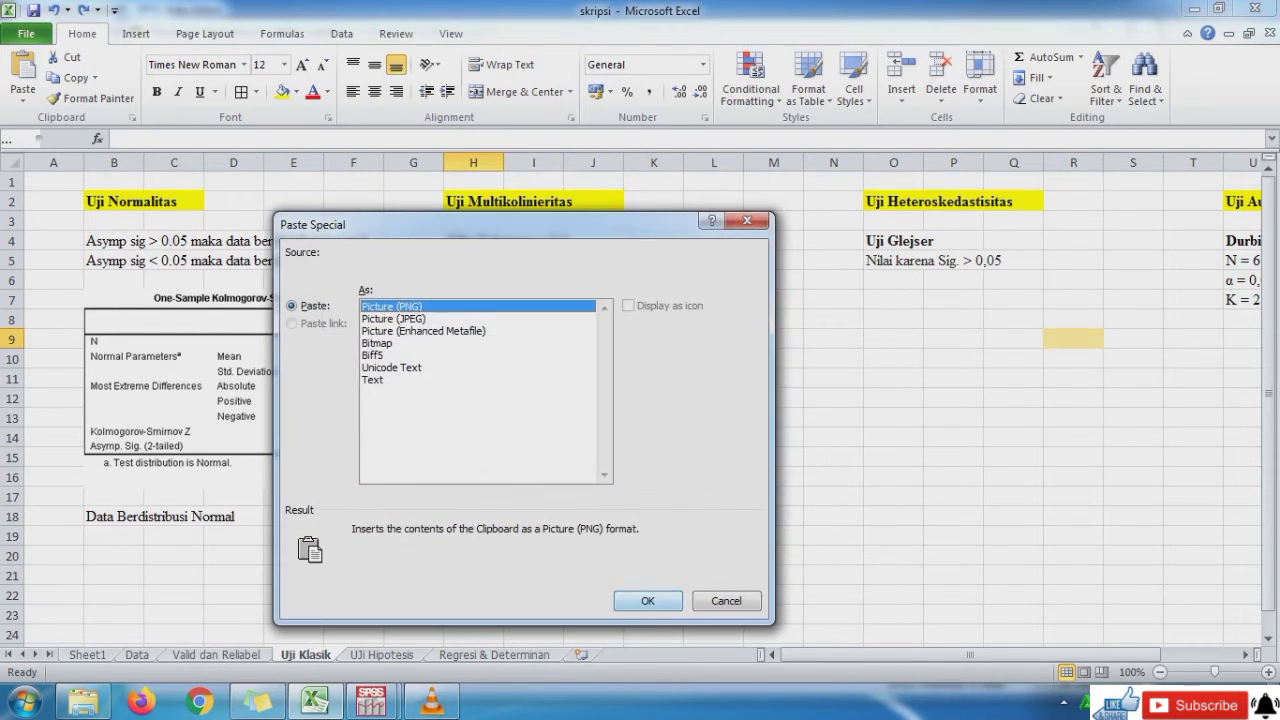
pyautogui.click(648, 600)
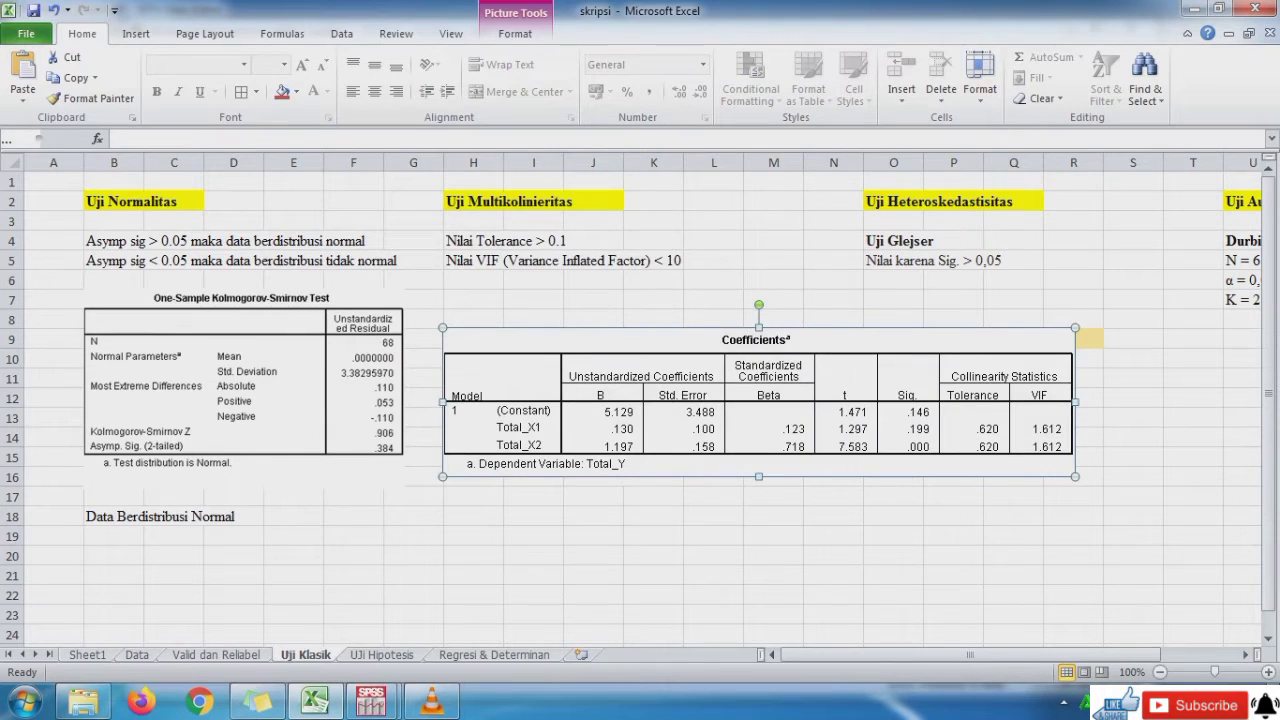
# Shrink the Coefficients picture to span columns H to N and move it up to rows 7 through 11, under the Uji Multikolinieritas criteria.
pyautogui.moveTo(1075, 476); pyautogui.dragTo(877, 430)
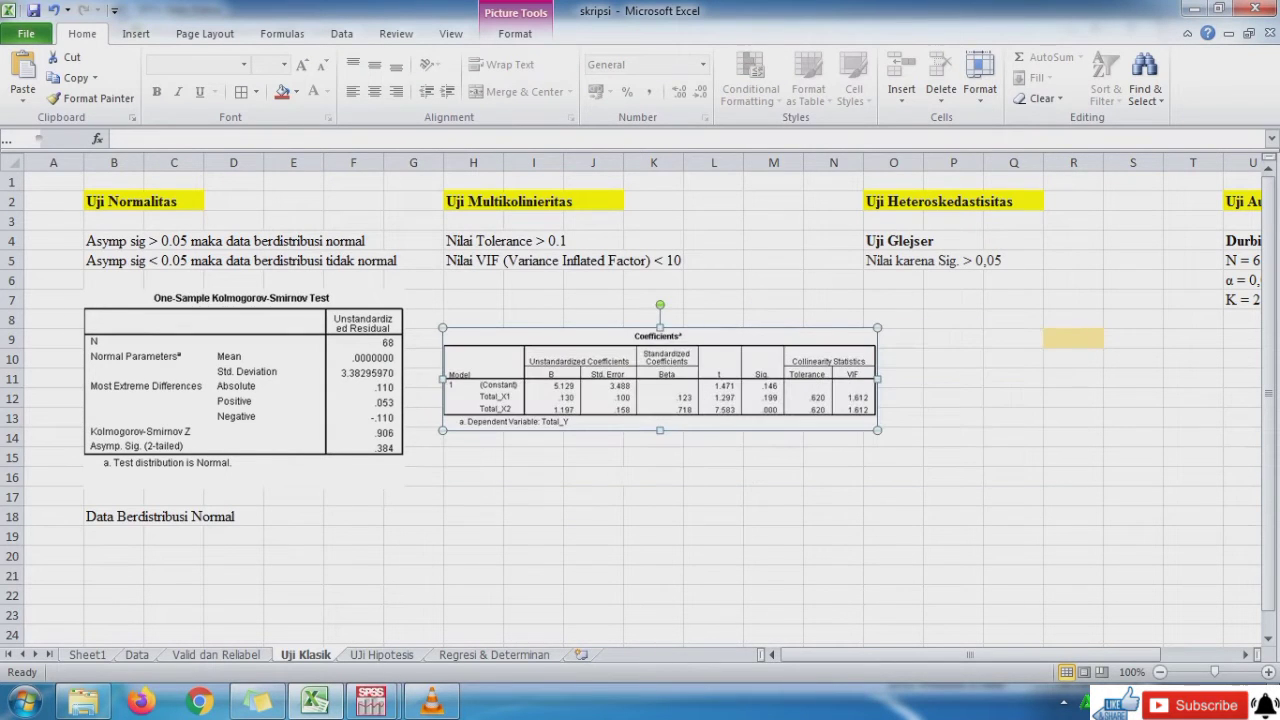
pyautogui.moveTo(660, 385); pyautogui.dragTo(661, 348)
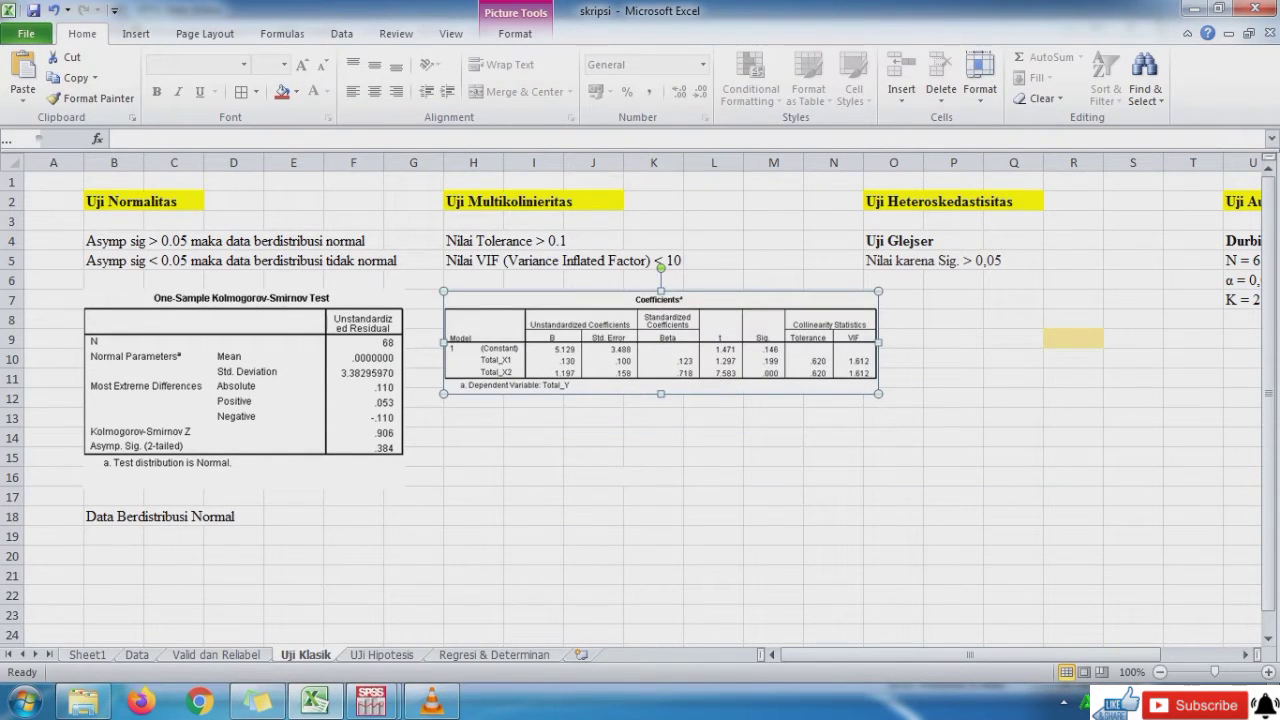
pyautogui.moveTo(877, 393); pyautogui.dragTo(851, 387)
# Enter "Nilai toleransi X1 > 0,1" in cell H13, below the Coefficients picture.
pyautogui.click(473, 418)
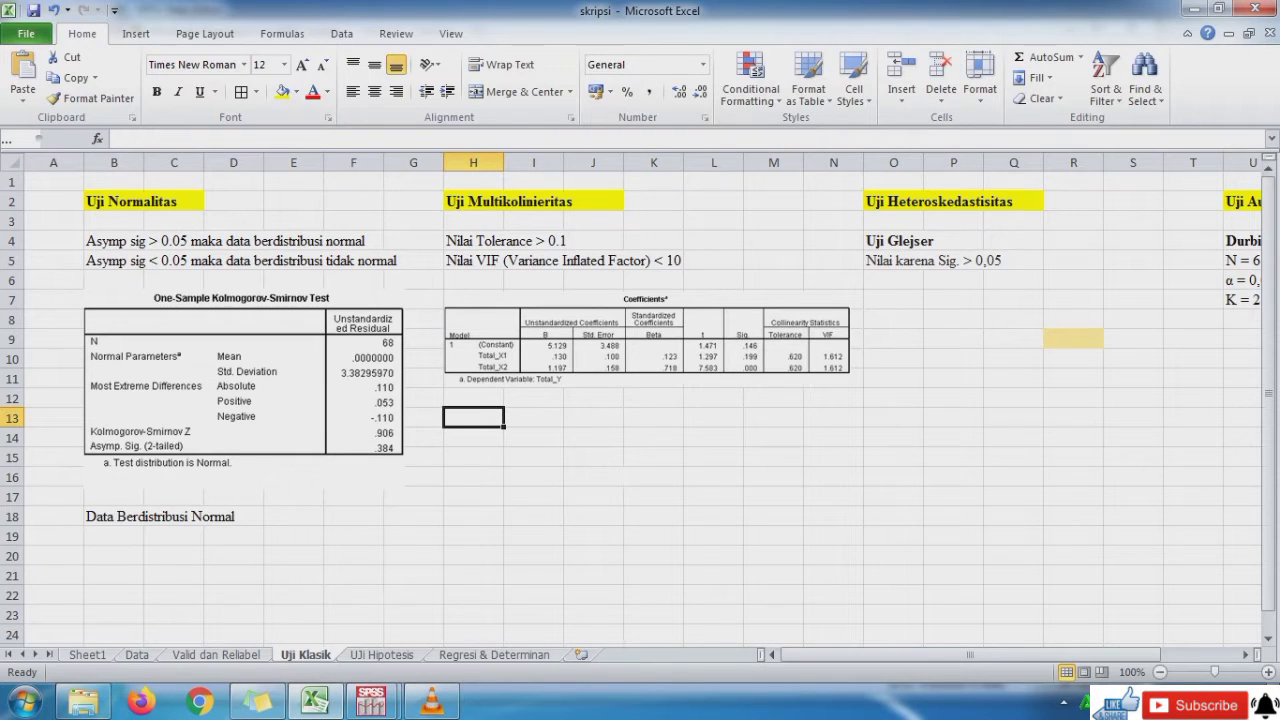
pyautogui.write('Nilai')
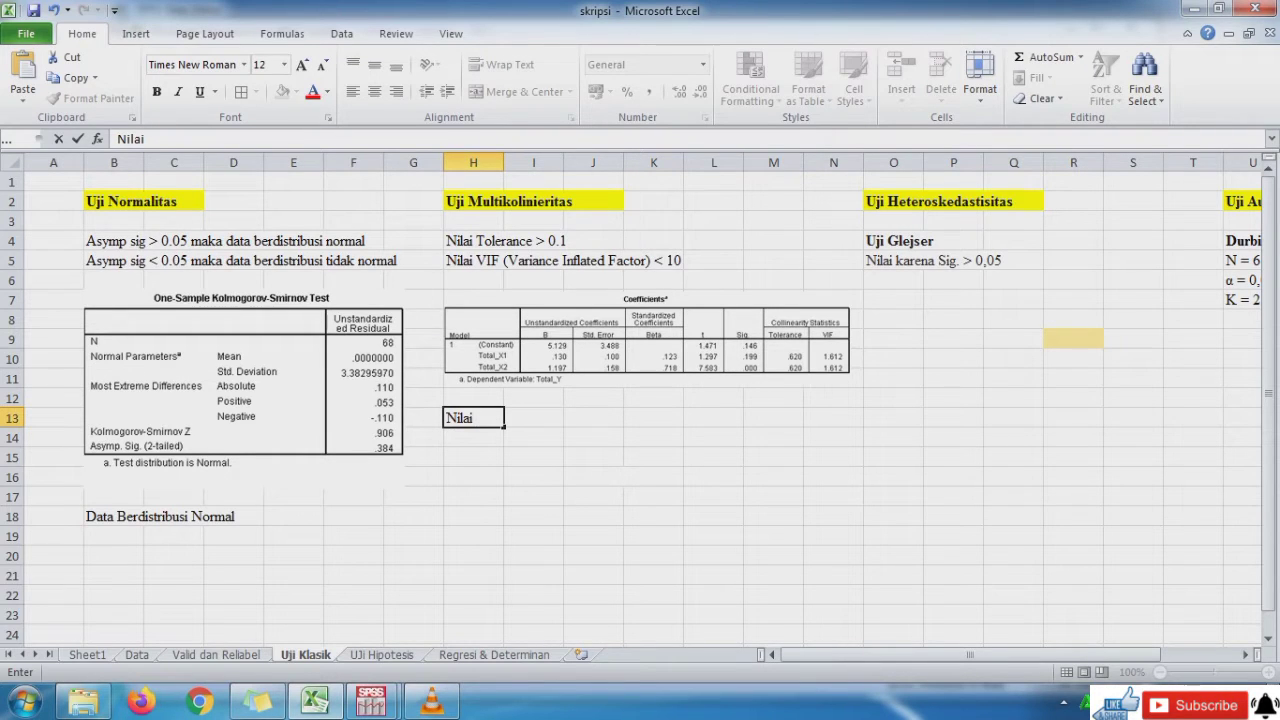
pyautogui.write(' toler')
pyautogui.write('asni')
pyautogui.press('BackSpace')
pyautogui.press('BackSpace')
pyautogui.press('BackSpace')
pyautogui.write('nsi X1')
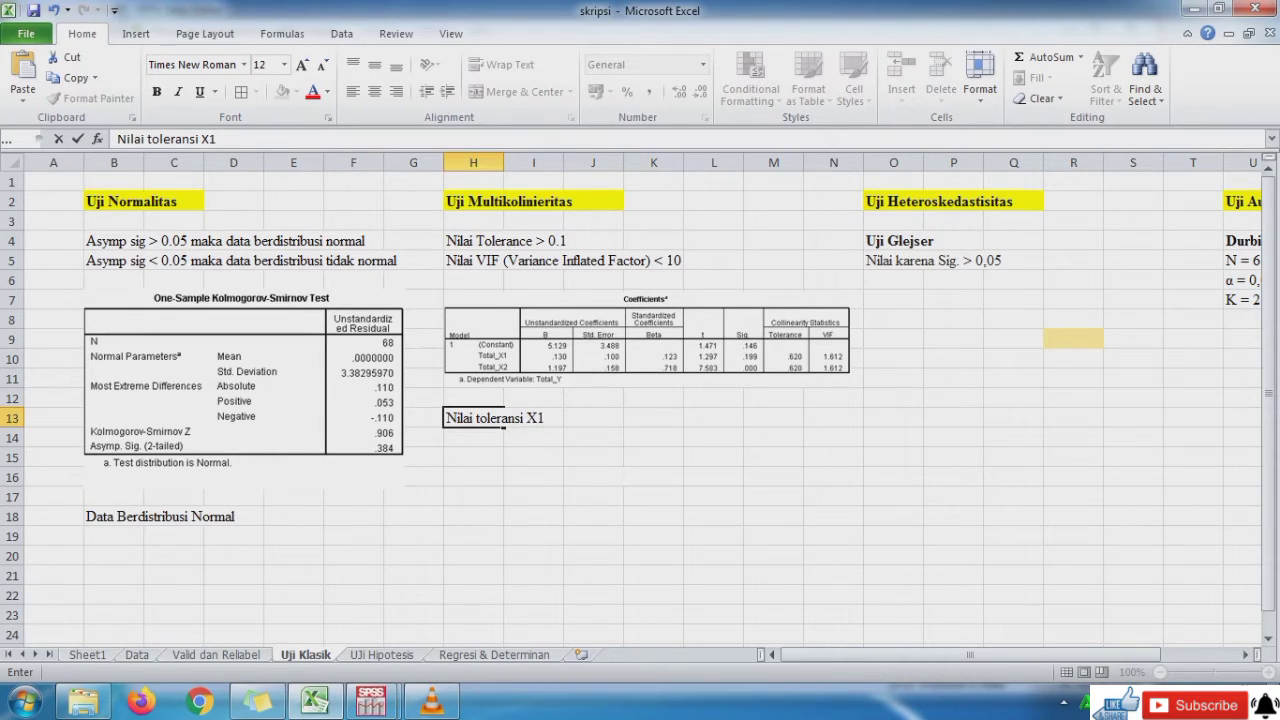
pyautogui.write(' > 0,1')
pyautogui.hotkey('ctrl', 'Return')
# Copy the tolerance statement from H13 to H14 and change it to "Nilai toleransi X2 > 0,1".
pyautogui.hotkey('ctrl', 'c')
pyautogui.press('Down')
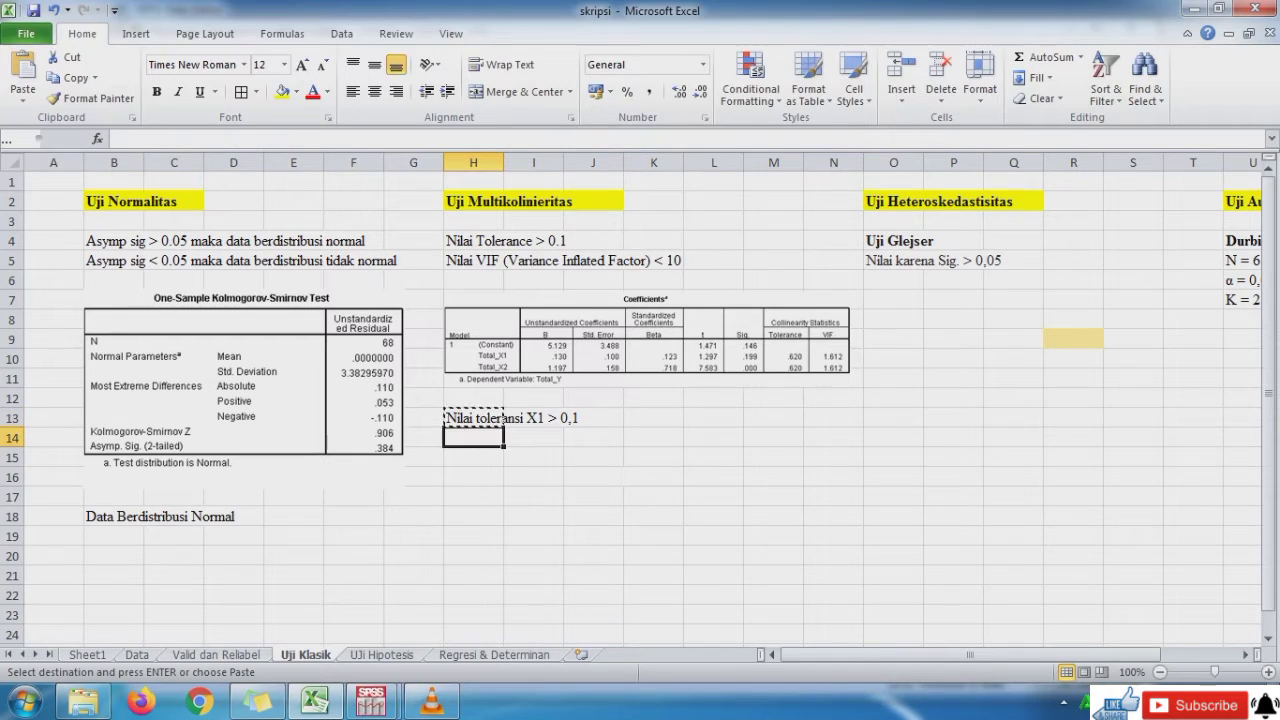
pyautogui.hotkey('ctrl', 'v')
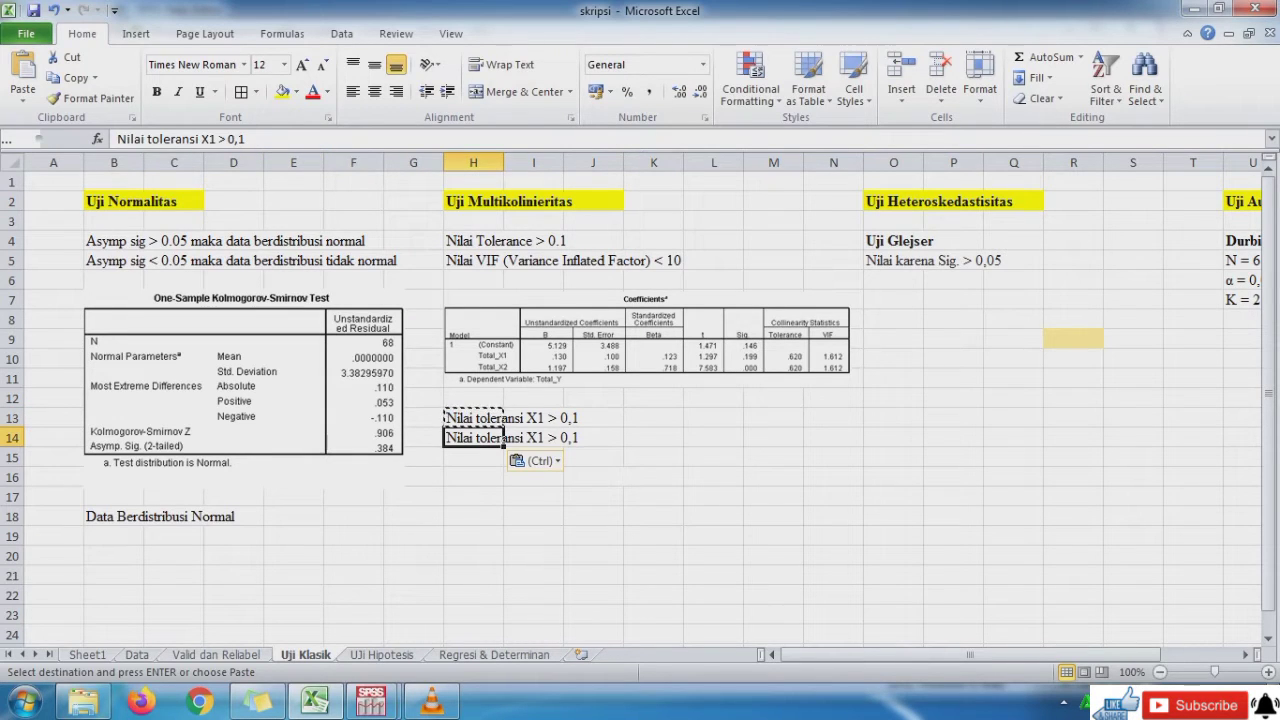
pyautogui.click(216, 139)
pyautogui.press('BackSpace')
pyautogui.write('2')
pyautogui.press('Return')
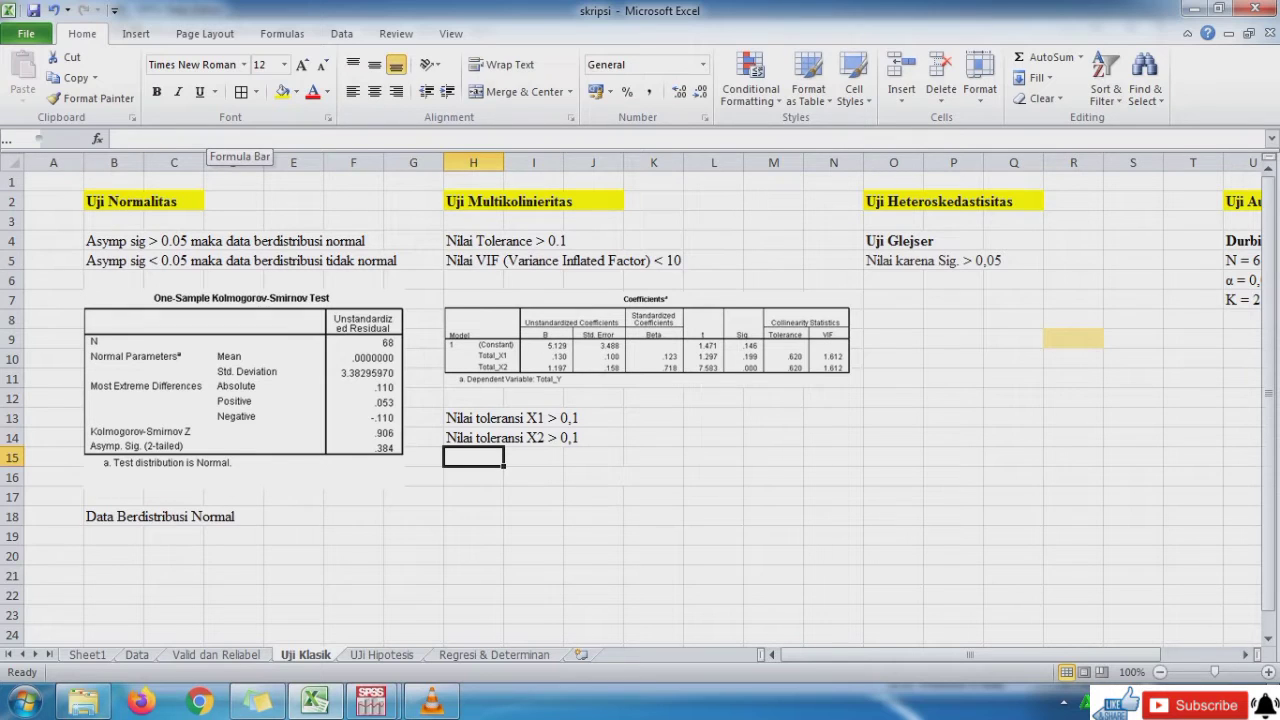
# Enter "Nilai VIF < 10" in cell H16, leaving one blank row under the tolerance statements.
pyautogui.press('Down')
pyautogui.write('Nilai VIF')
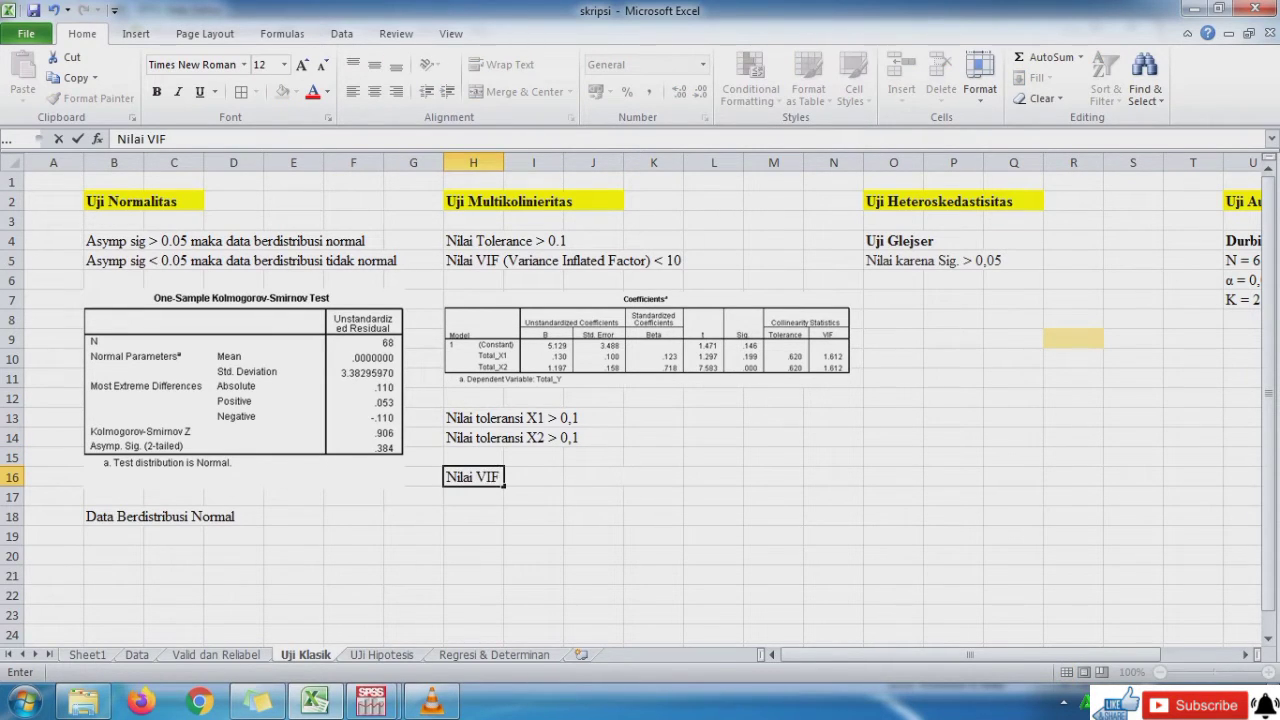
pyautogui.write(' < 10')
pyautogui.press('Return')
# Copy the VIF statement from H16 to H17 and edit the copy to read "Nilai VIF X1< 10".
pyautogui.press('Up')
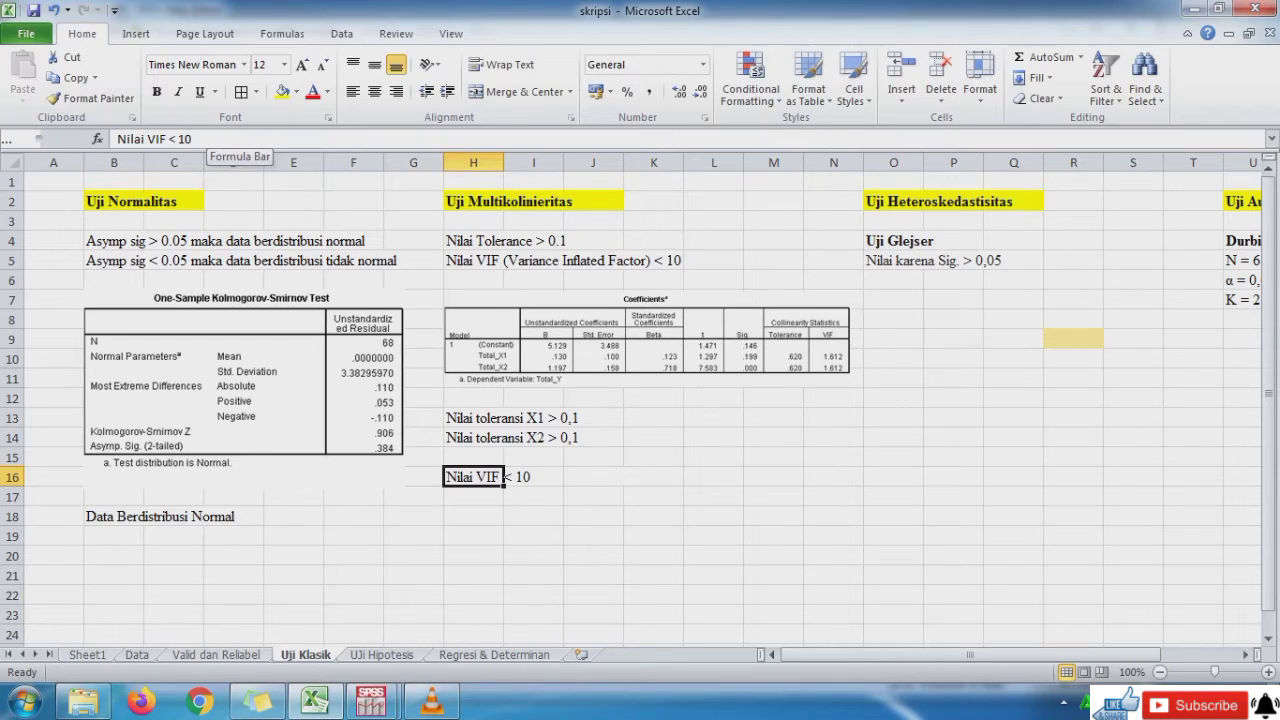
pyautogui.hotkey('ctrl', 'c')
pyautogui.press('Down')
pyautogui.hotkey('ctrl', 'v')
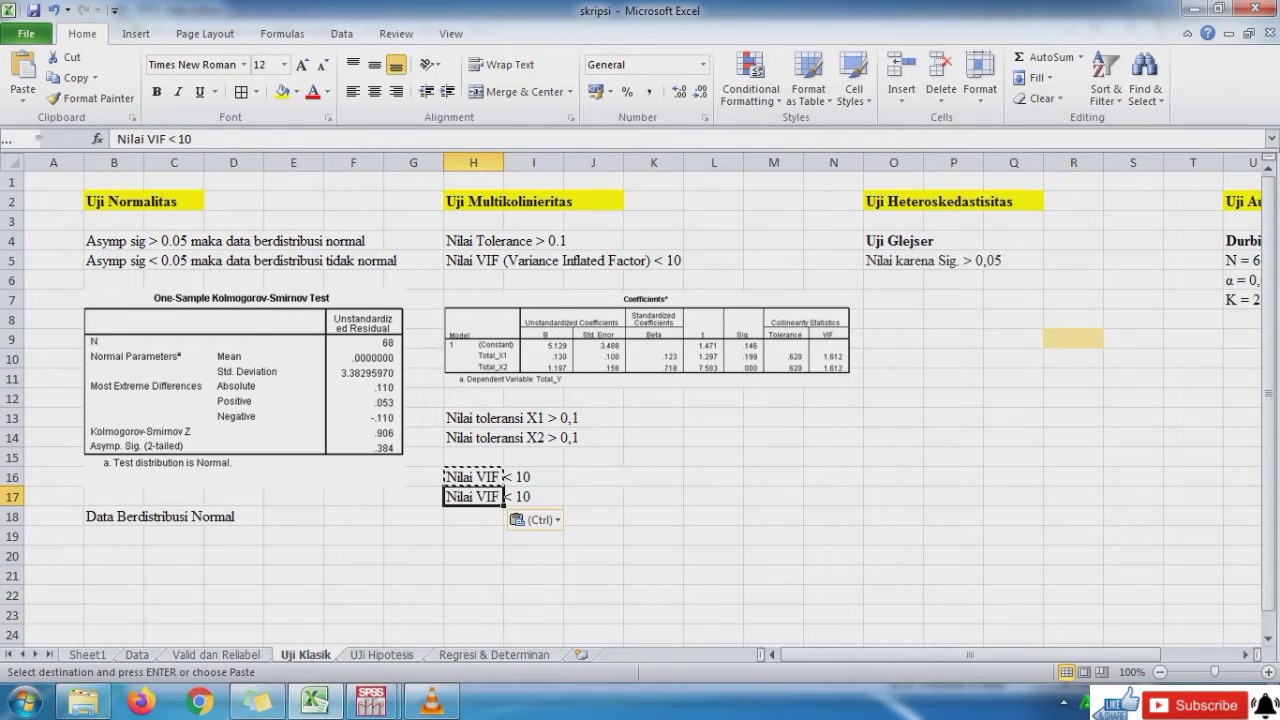
pyautogui.press('Escape')
pyautogui.press('F2')
pyautogui.press('BackSpace')
pyautogui.press('BackSpace')
pyautogui.press('BackSpace')
pyautogui.press('BackSpace')
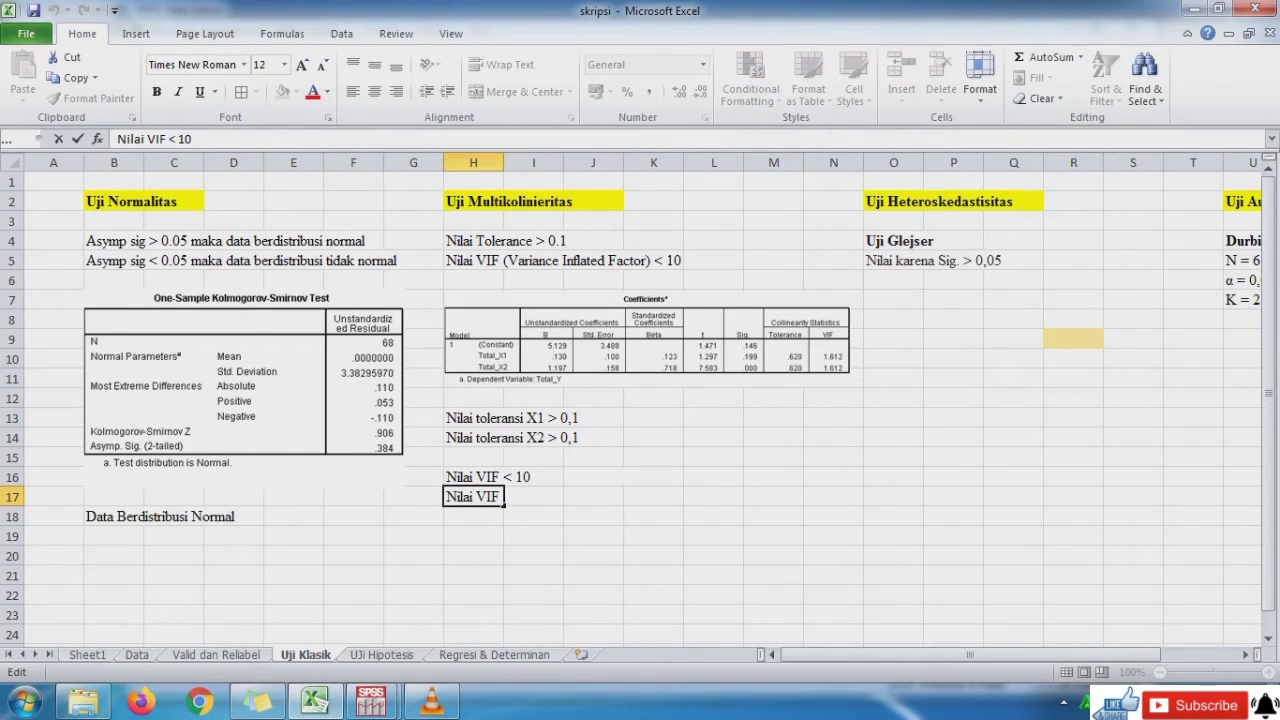
pyautogui.write('X1')
pyautogui.hotkey('ctrl', 'Return')
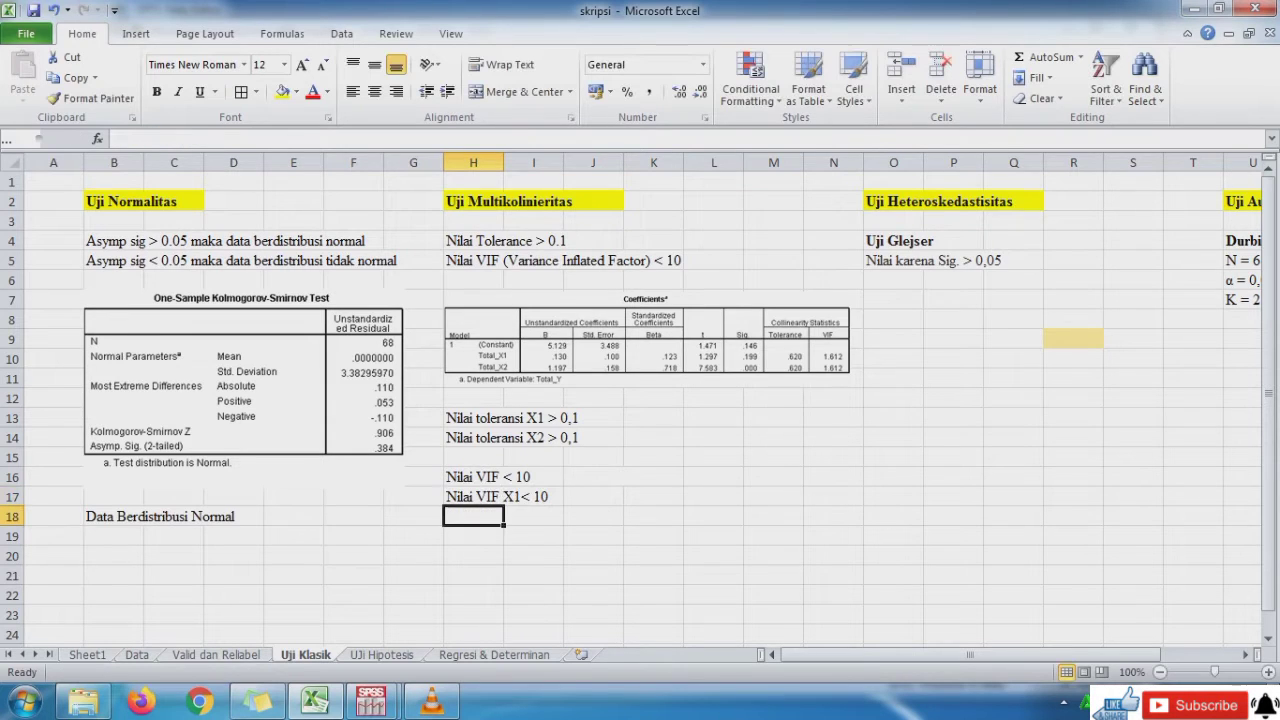
# Change the variable in the H17 statement to X2 so it reads "Nilai VIF X2< 10".
pyautogui.press('F2')
pyautogui.press('Left')
pyautogui.press('Left')
pyautogui.press('Left')
pyautogui.press('Left')
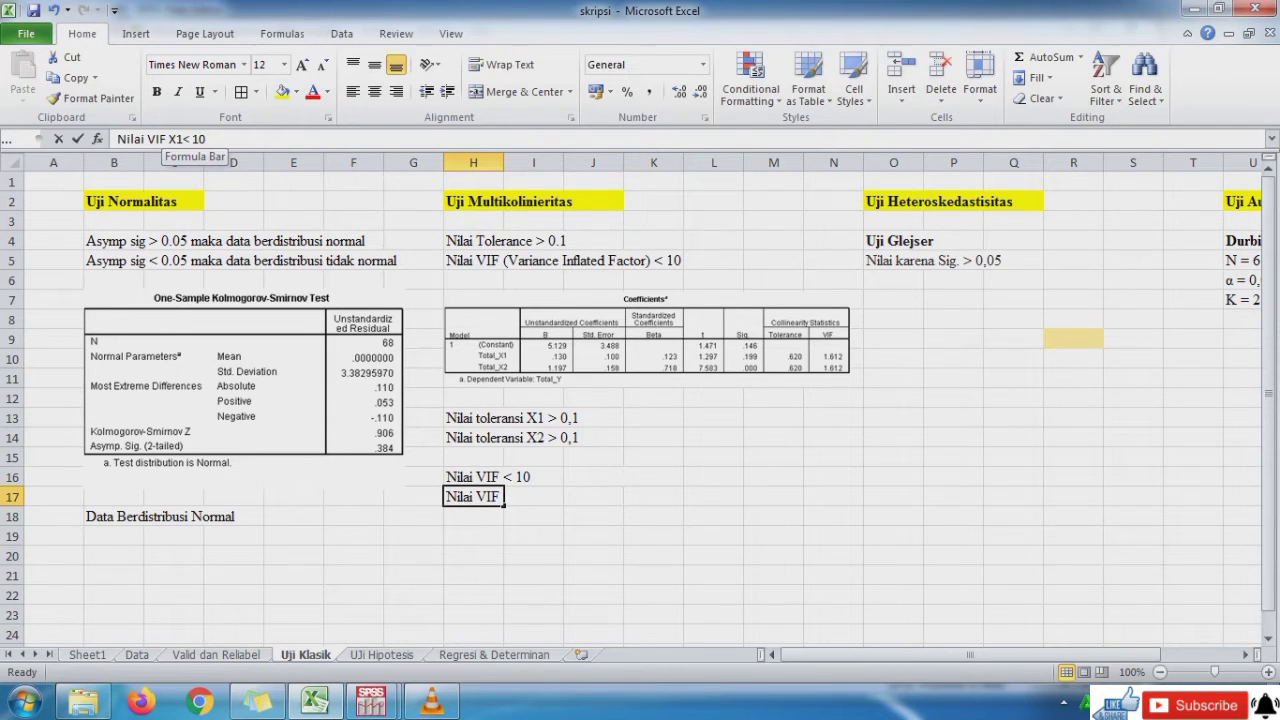
pyautogui.press('BackSpace')
pyautogui.write('2')
pyautogui.hotkey('ctrl', 'Return')
# Edit the VIF statements to read "Nilai VIF X1 < 10" in H16 and "Nilai VIF X2 < 10" in H17, dismissing the color scheme prompt.
pyautogui.press('Up')
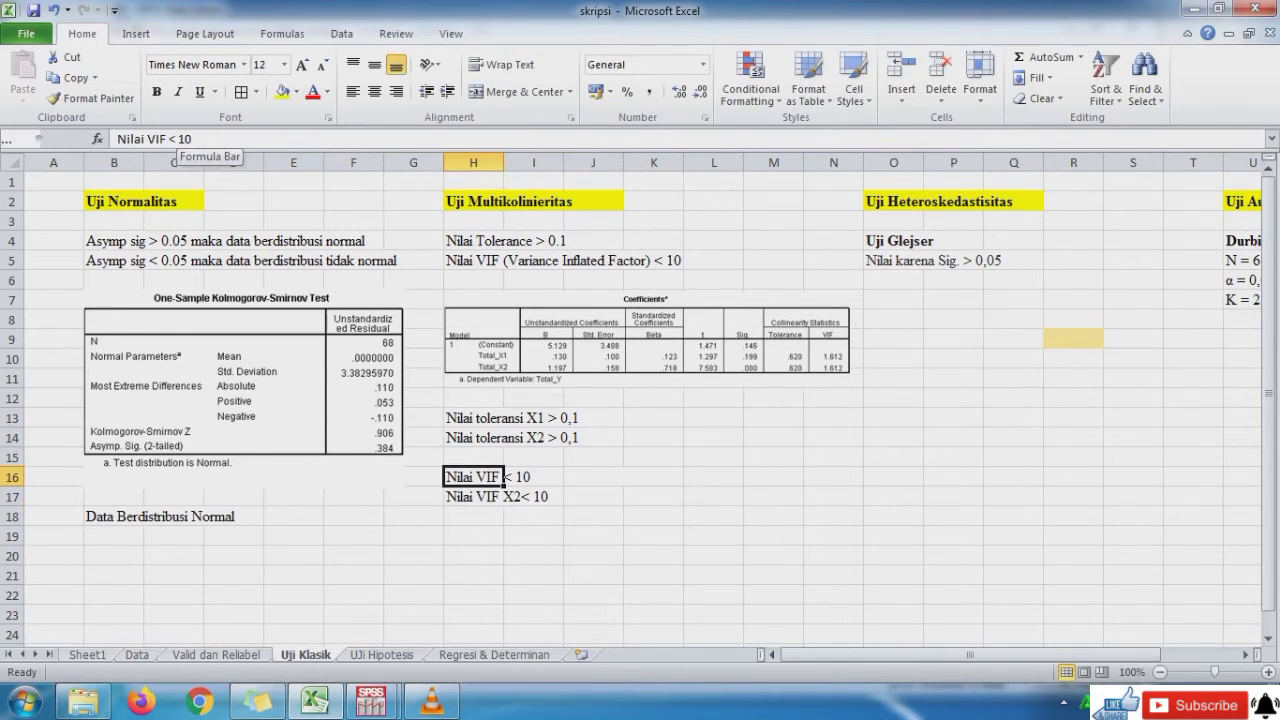
pyautogui.press('F2')
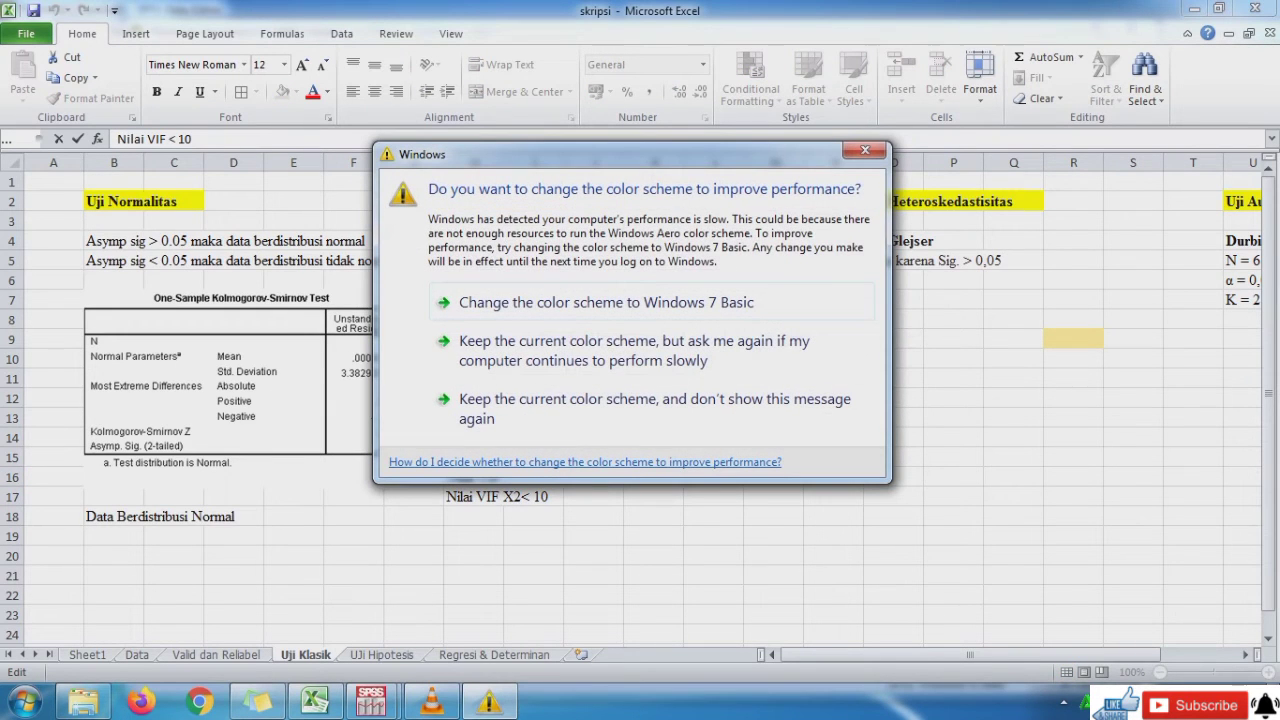
pyautogui.click(865, 150)
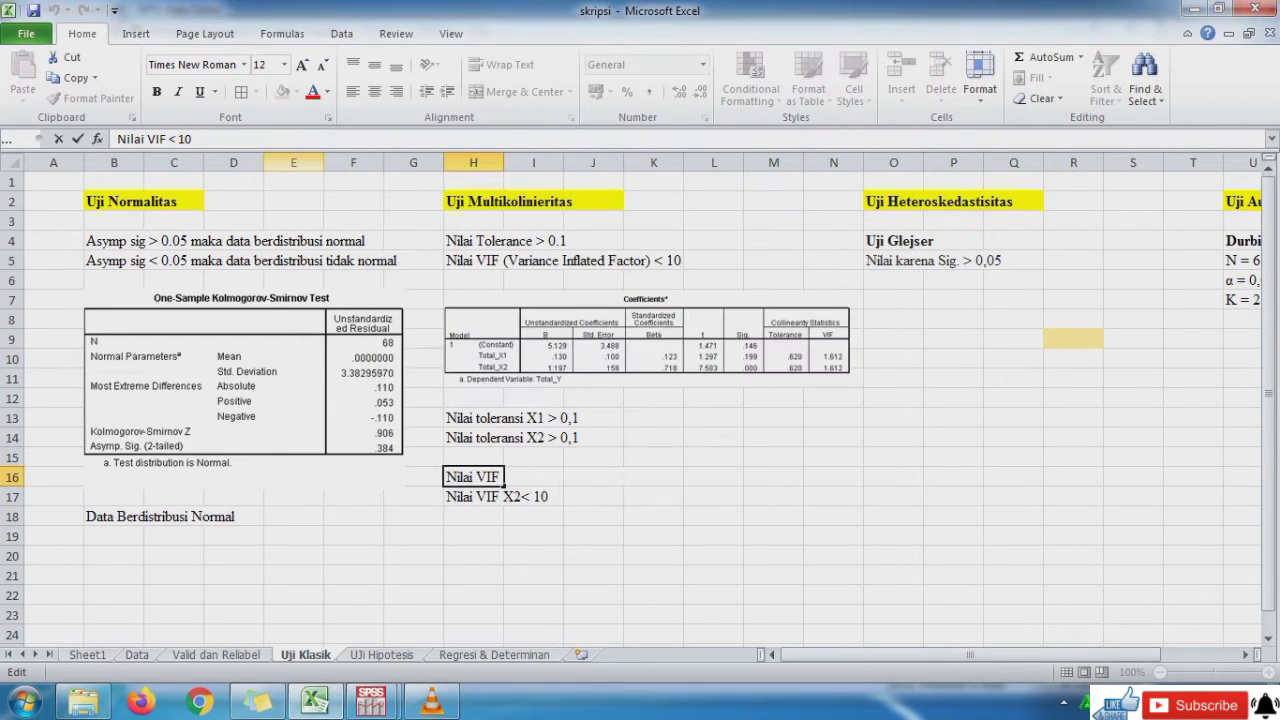
pyautogui.write('X1')
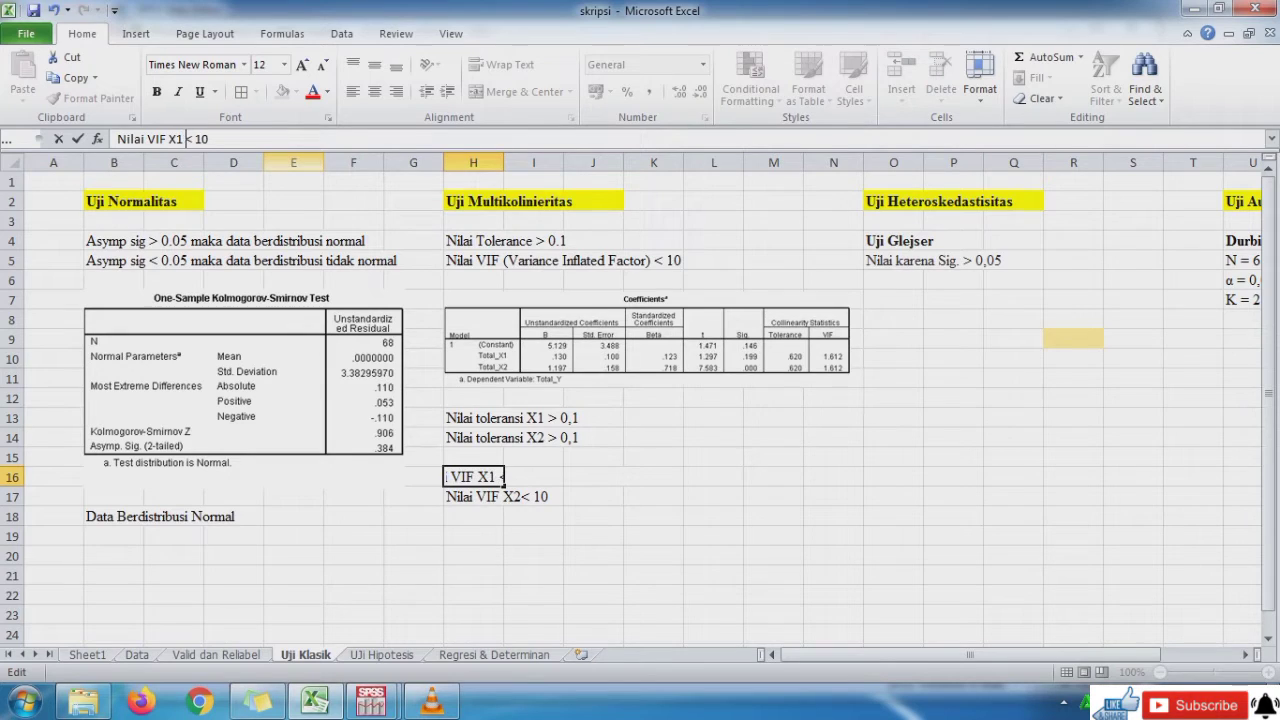
pyautogui.press('Return')
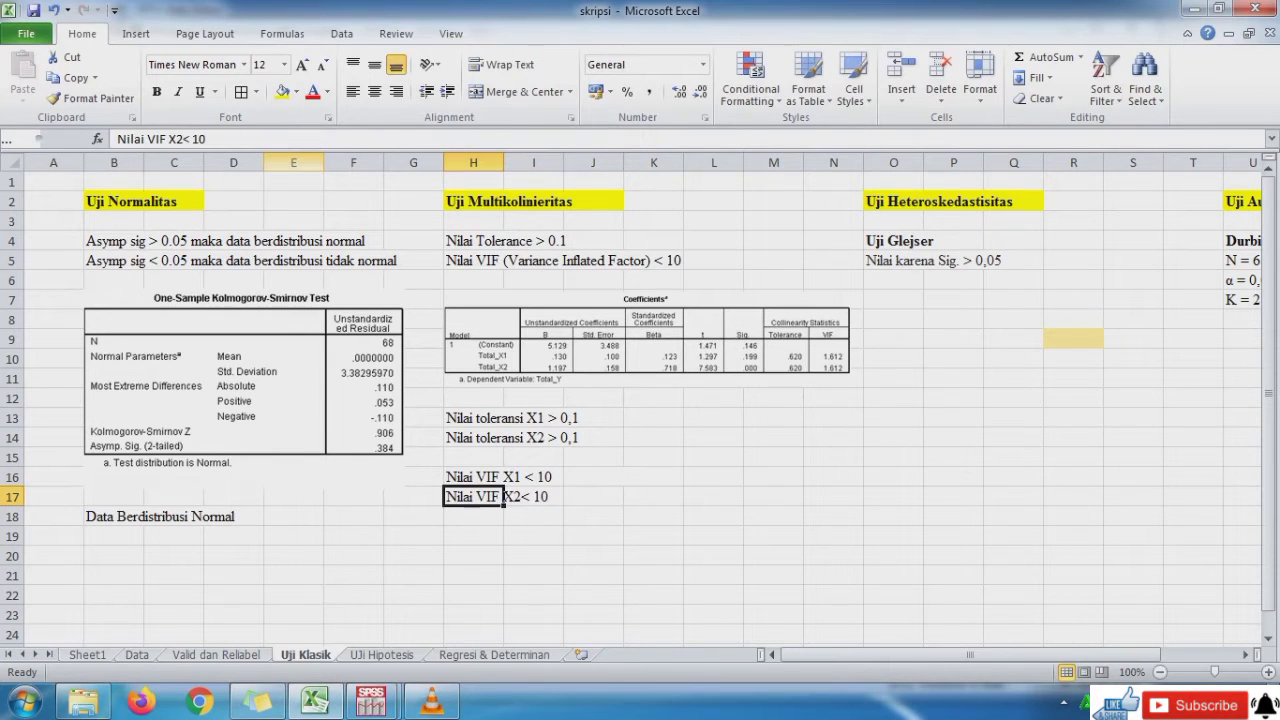
pyautogui.doubleClick(521, 497)
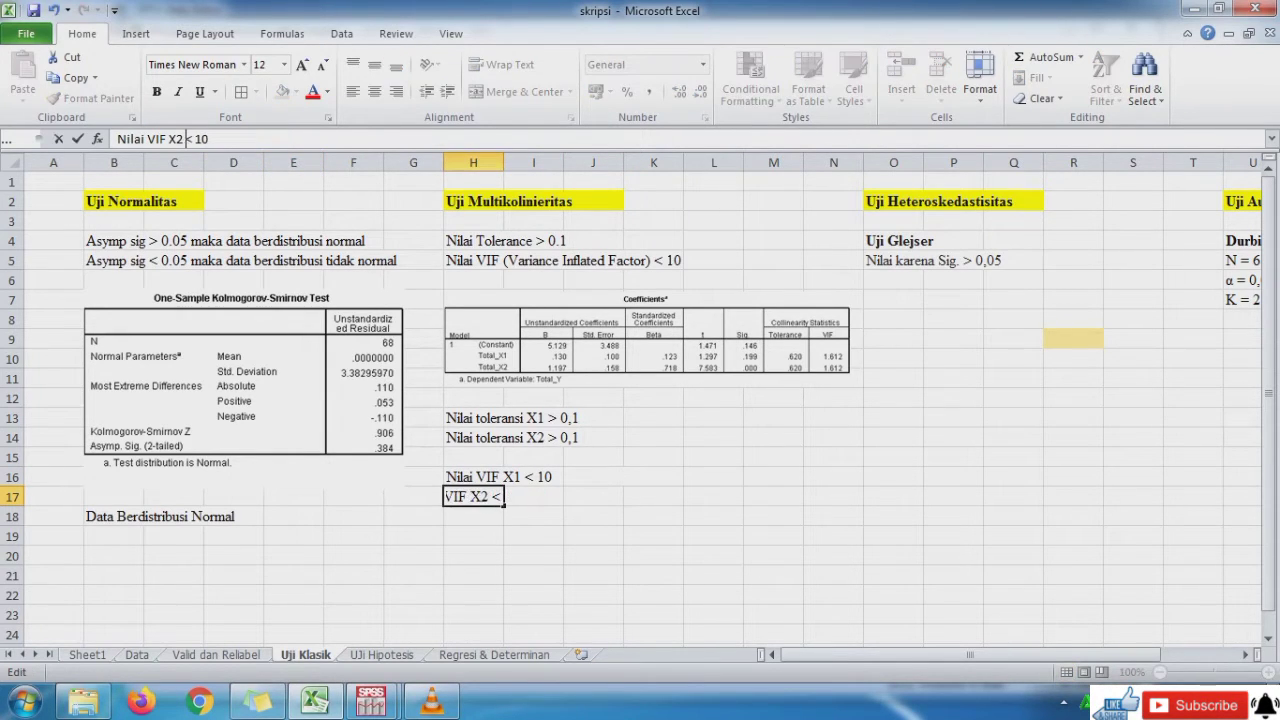
pyautogui.press('Return')
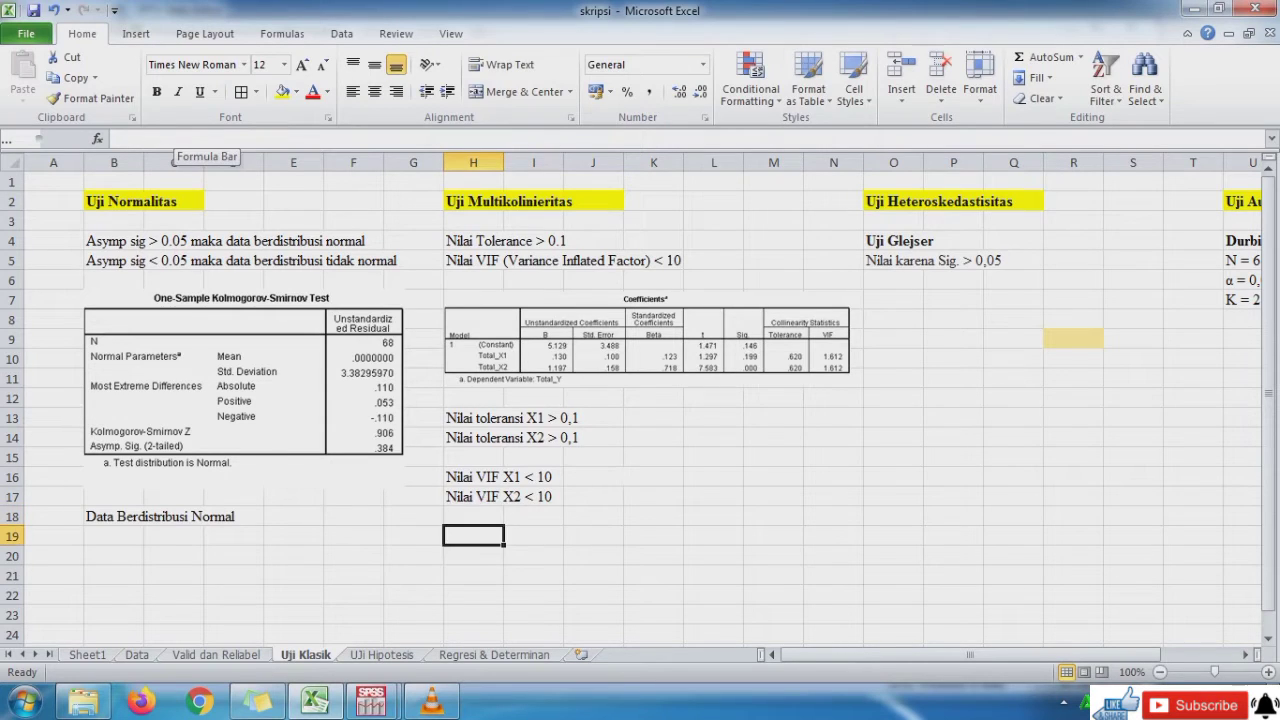
# Enter the conclusion "Tidak Terjadi Multikolinieritas" in cell H18.
pyautogui.write('Tida')
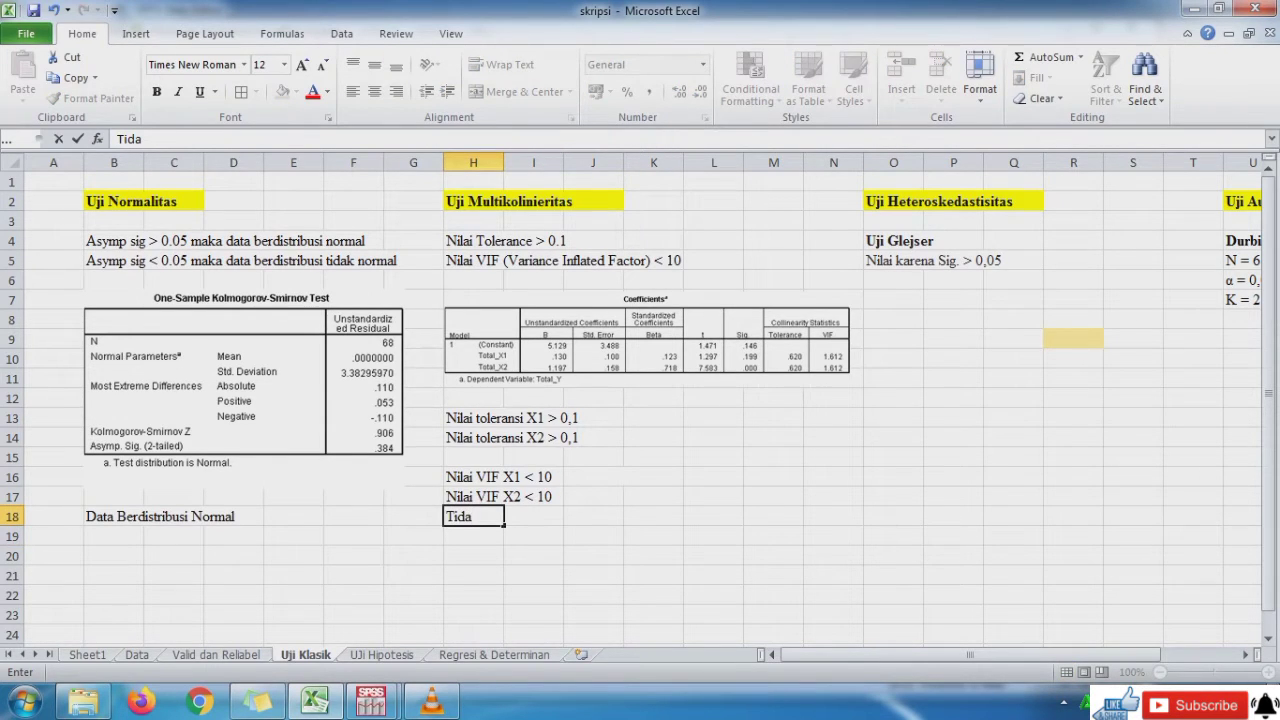
pyautogui.write('k Terjadi Mult')
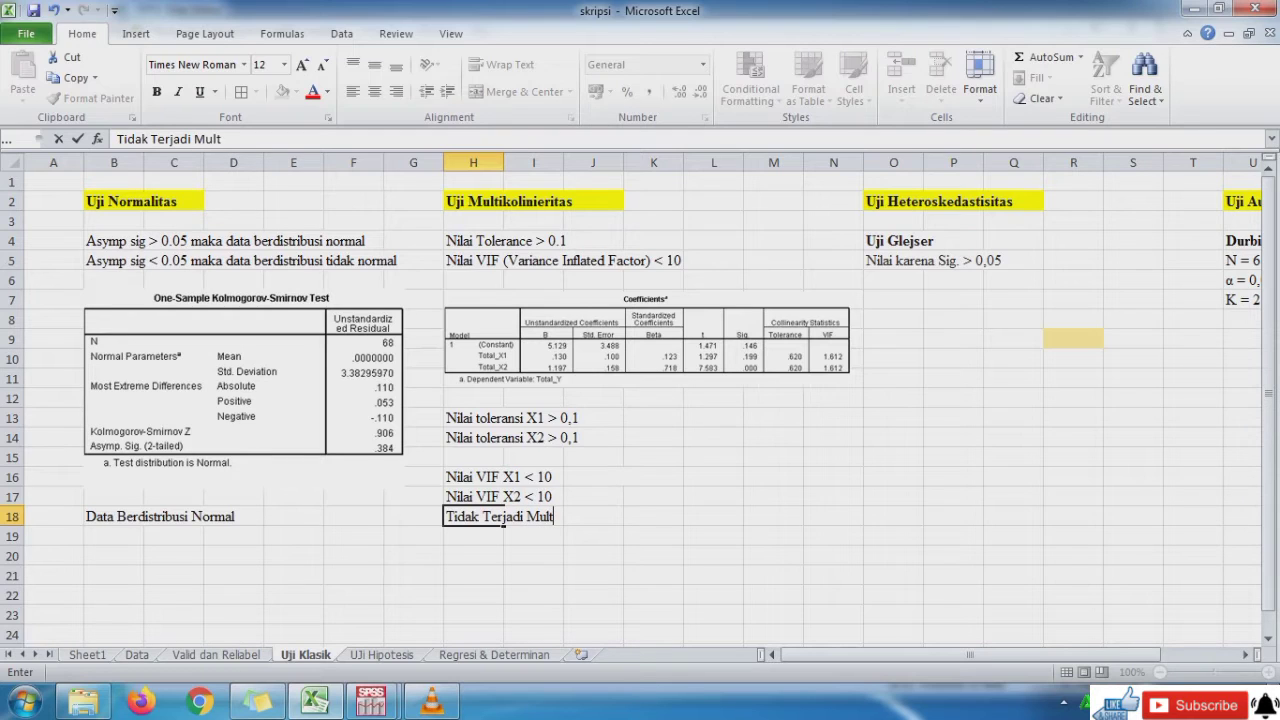
pyautogui.write('ikolinieritas')
pyautogui.press('Return')
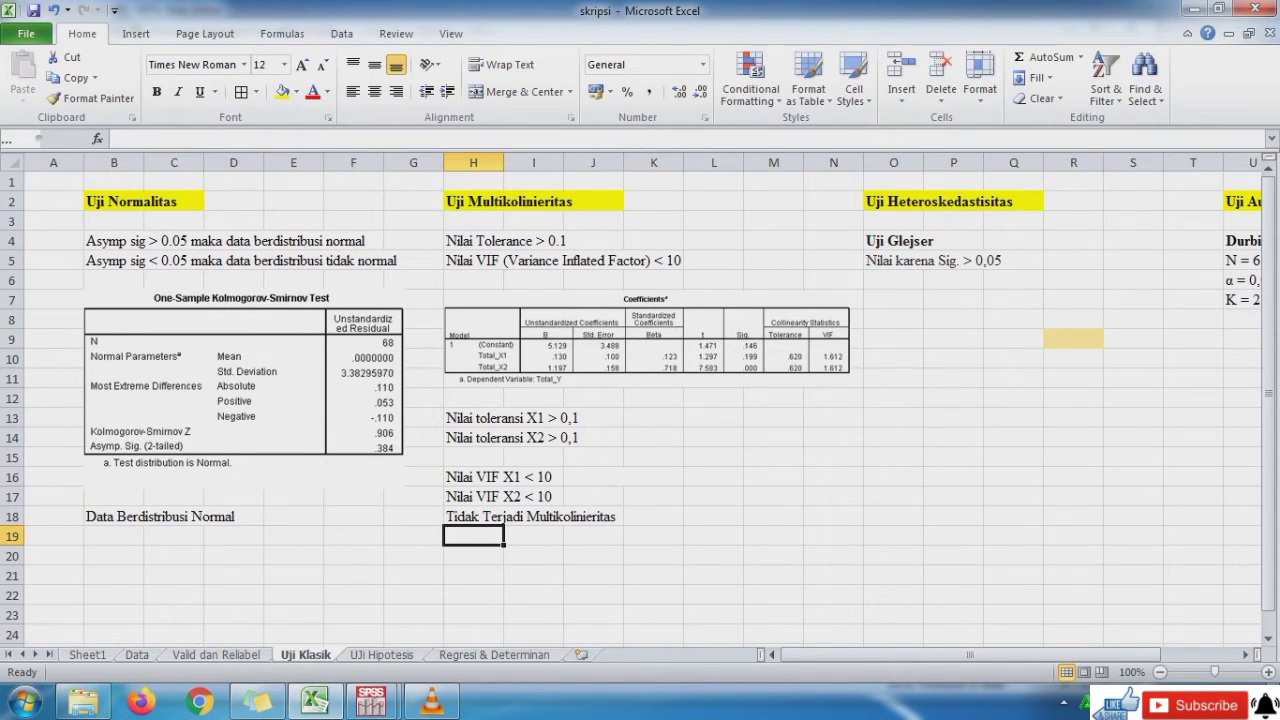
# Examine the Uji Heteroskedastisitas section with its Uji Glejser criterion and the neighbouring Uji Autokorelasi section.
pyautogui.click(921, 201)
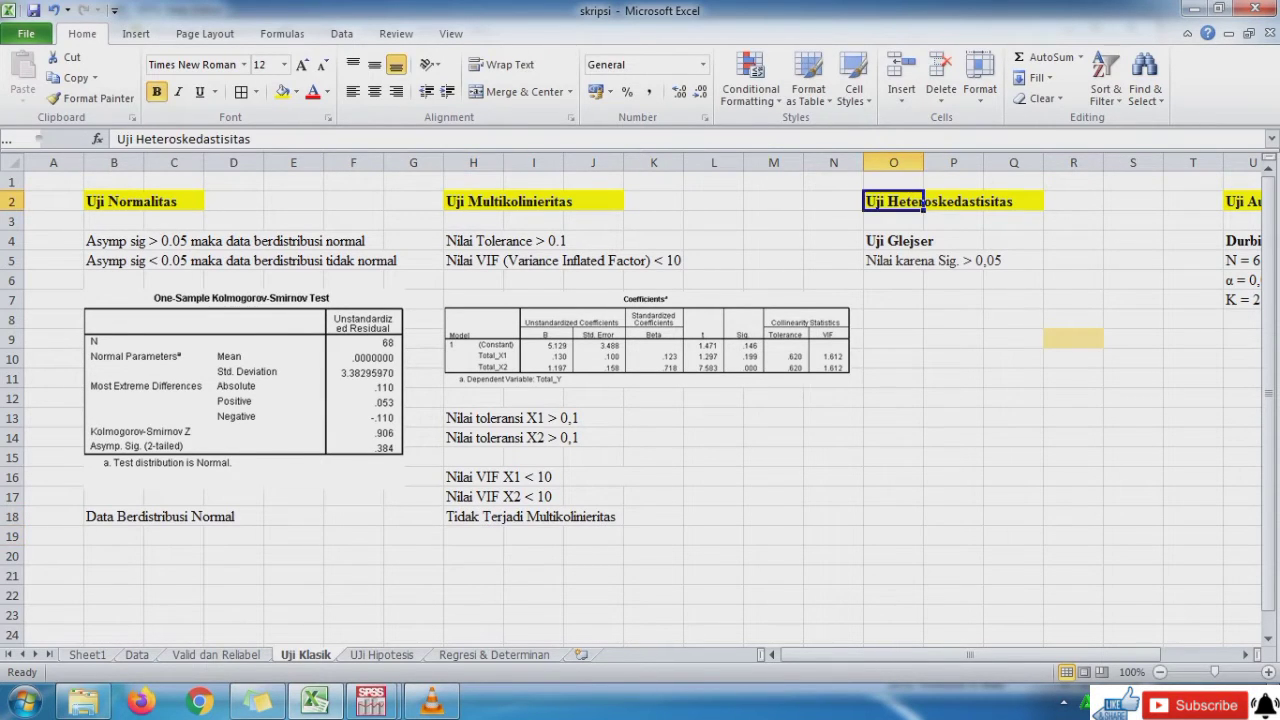
pyautogui.press('Right')
pyautogui.press('Right')
pyautogui.press('Right')
pyautogui.press('Right')
pyautogui.press('Right')
pyautogui.press('Right')
pyautogui.press('Right')
pyautogui.press('Right')
pyautogui.press('Right')
pyautogui.press('Right')
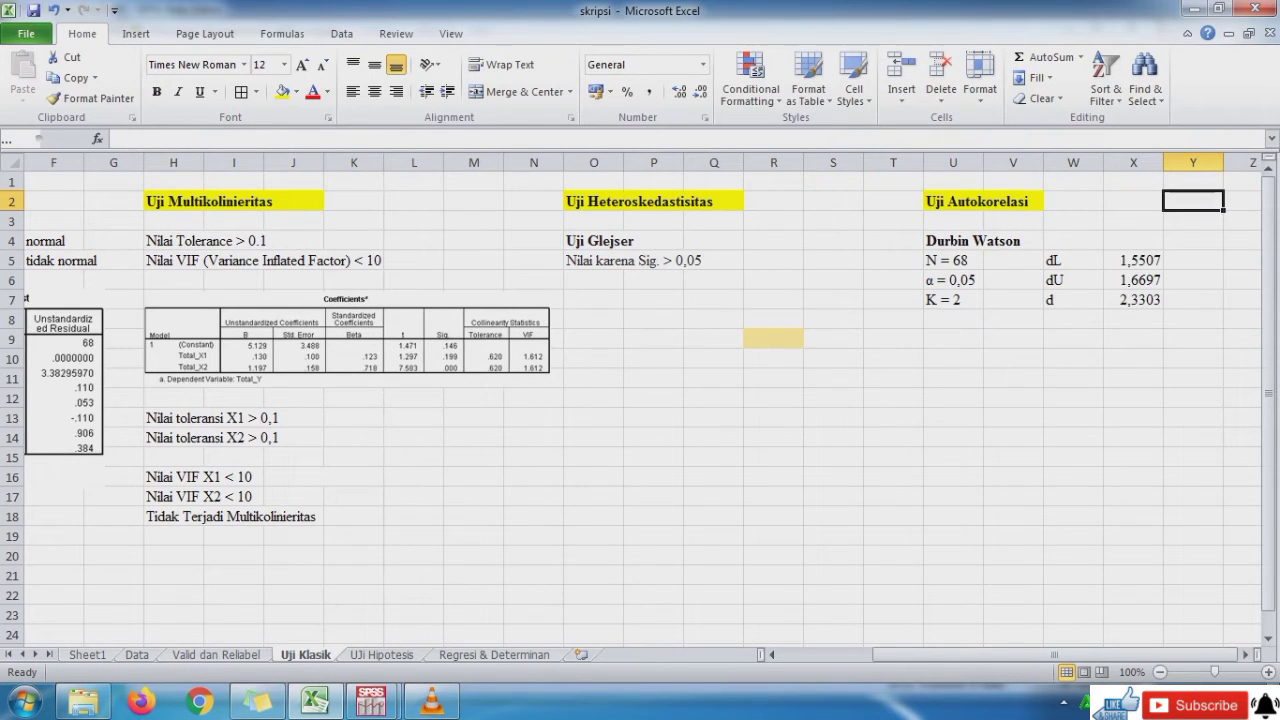
# Switch to the SPSS Data Editor and compute a new variable RES_2 with the numeric expression ABS(RES_1).
pyautogui.moveTo(371, 700)
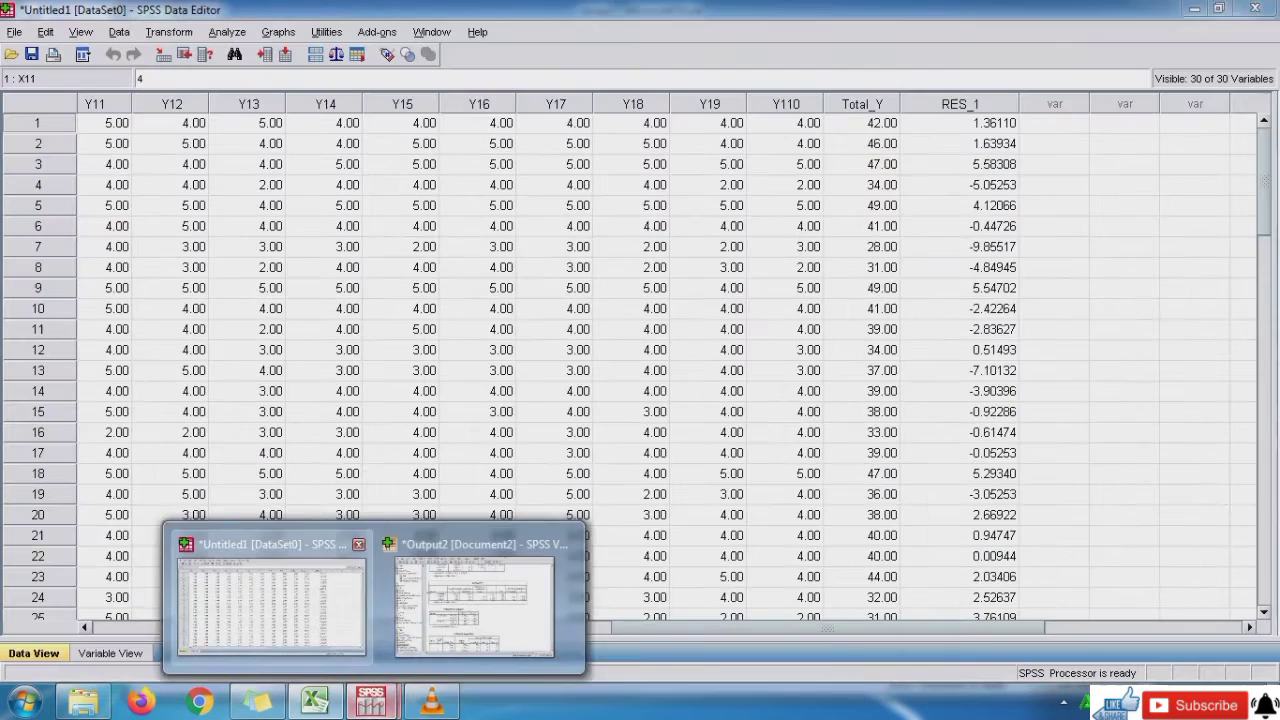
pyautogui.click(265, 580)
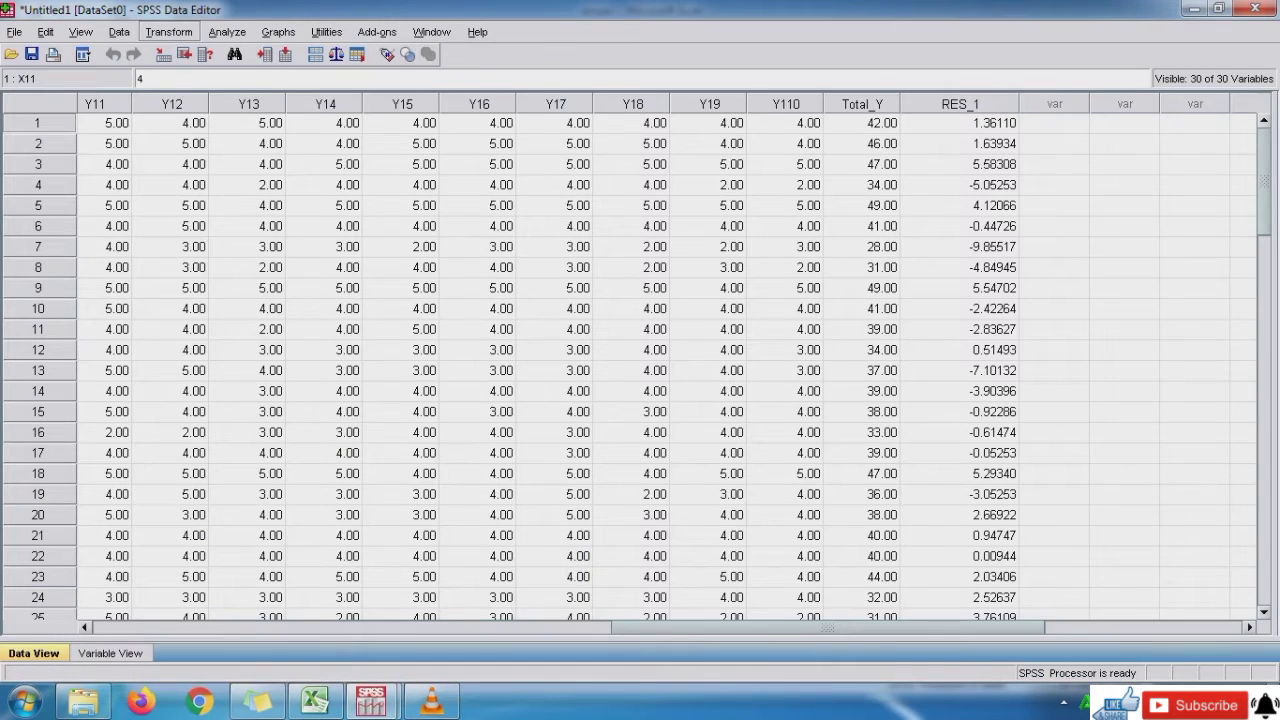
pyautogui.click(168, 32)
pyautogui.click(205, 56)
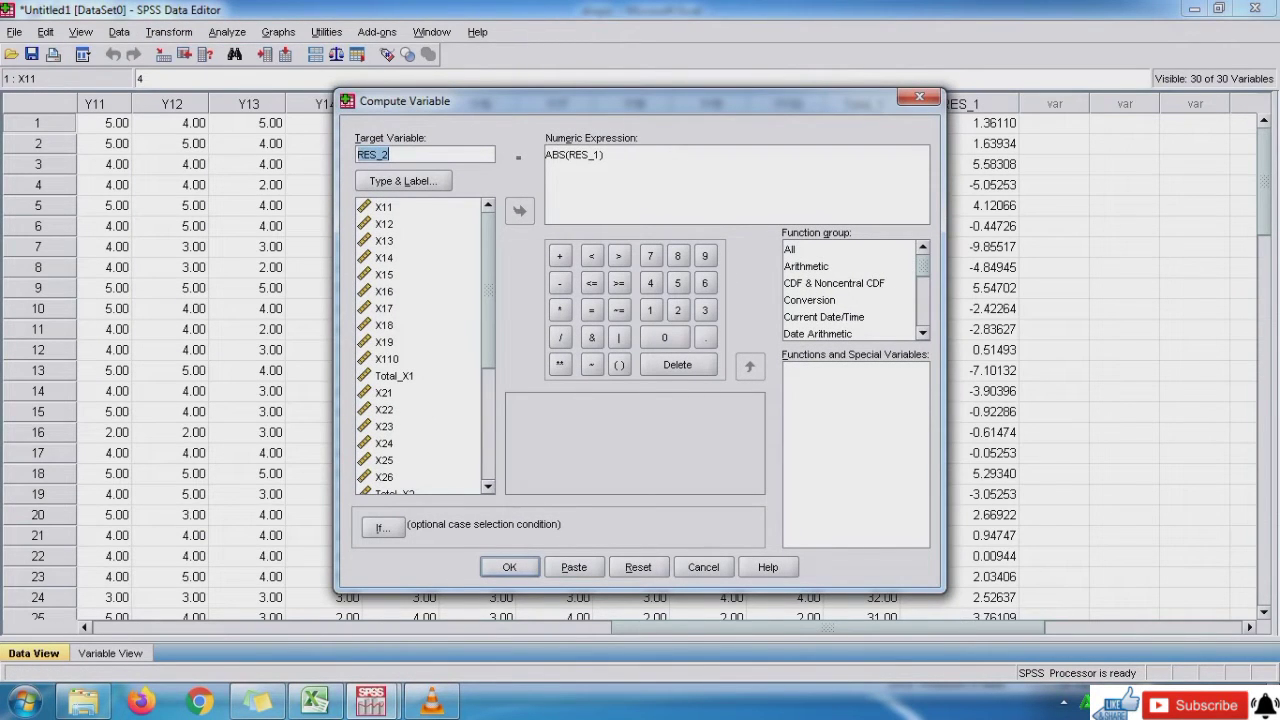
pyautogui.click(584, 155)
pyautogui.scroll(-4, 420, 345)
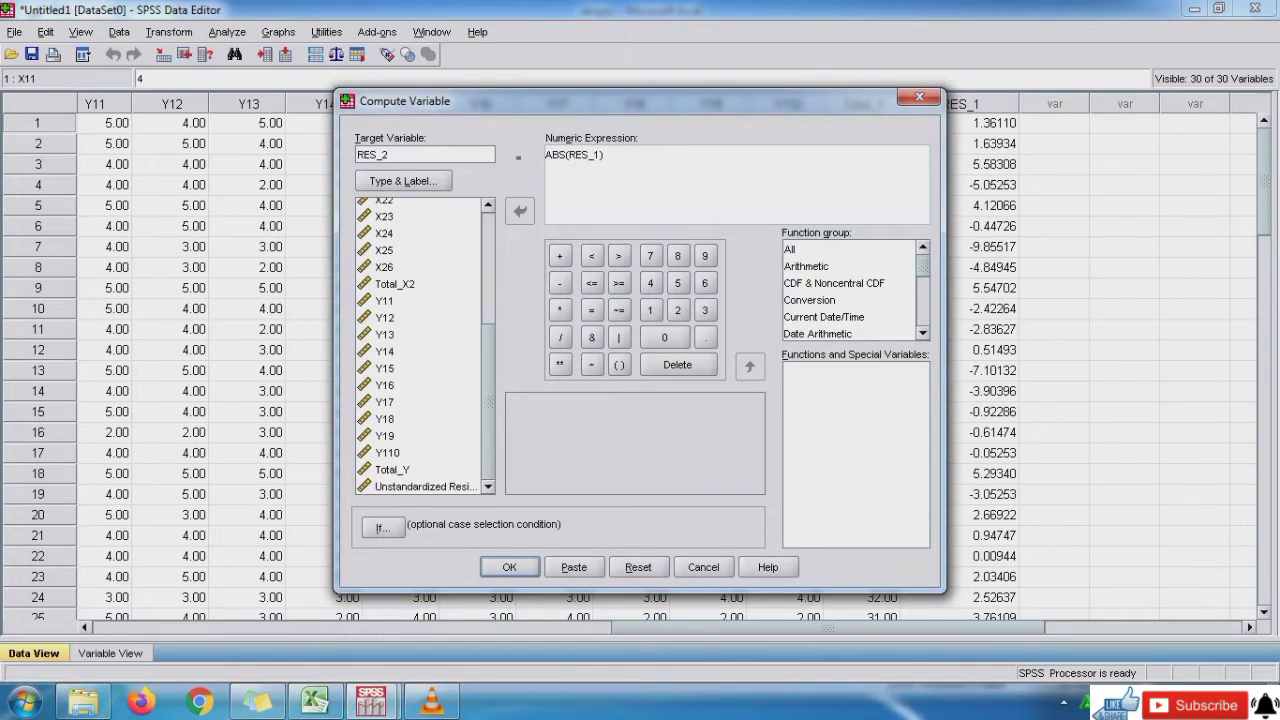
pyautogui.click(425, 487)
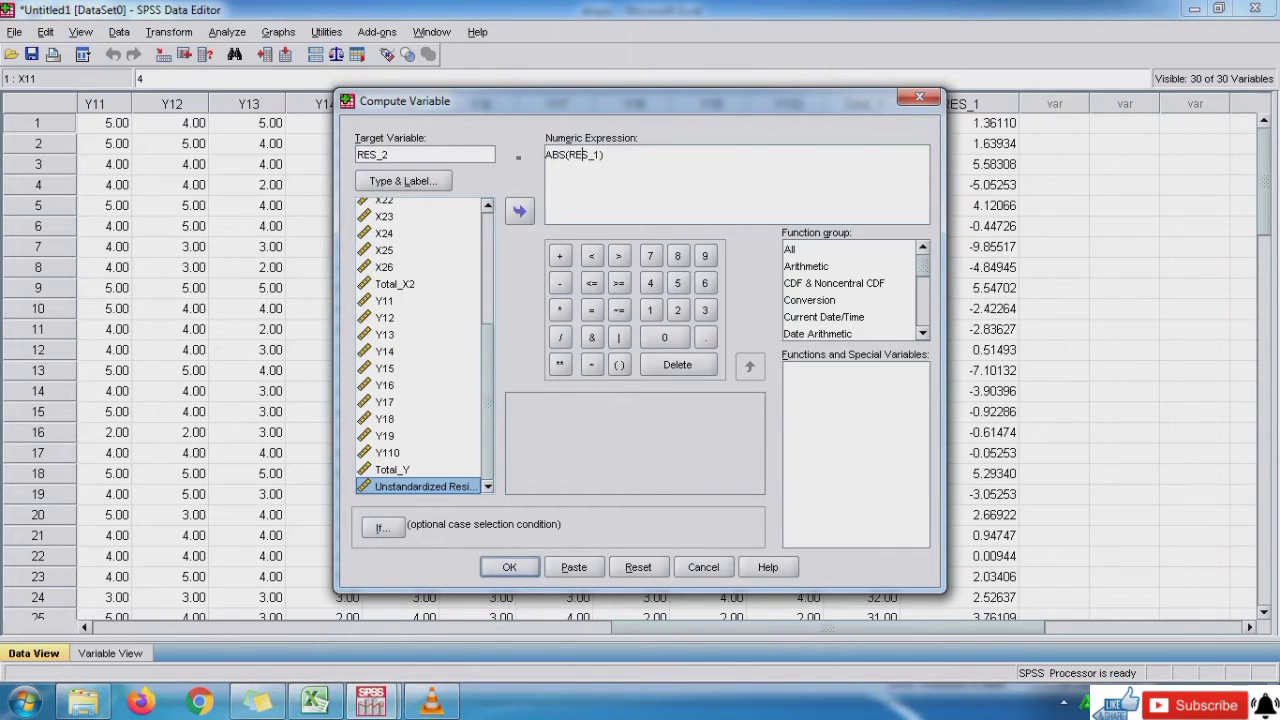
pyautogui.click(582, 155)
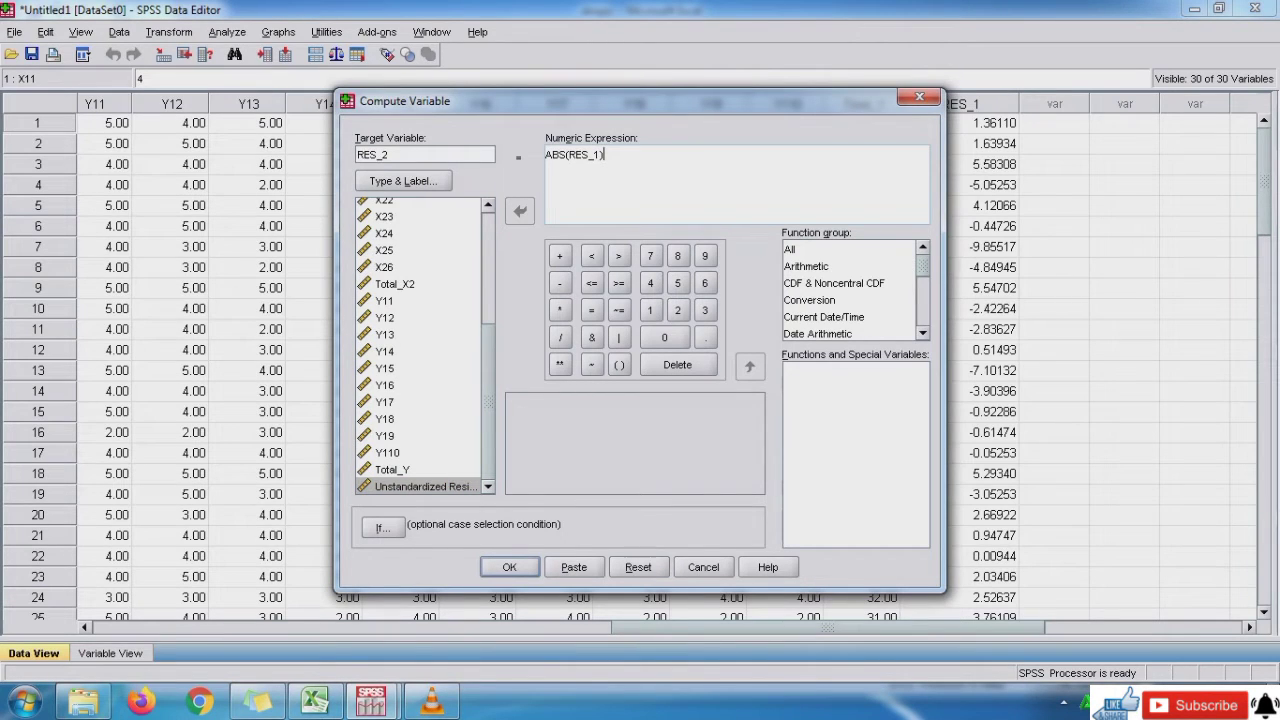
pyautogui.press('Left')
pyautogui.press('BackSpace')
pyautogui.press('BackSpace')
pyautogui.press('BackSpace')
pyautogui.press('BackSpace')
pyautogui.press('BackSpace')
pyautogui.click(425, 487)
pyautogui.click(520, 211)
pyautogui.press('Return')
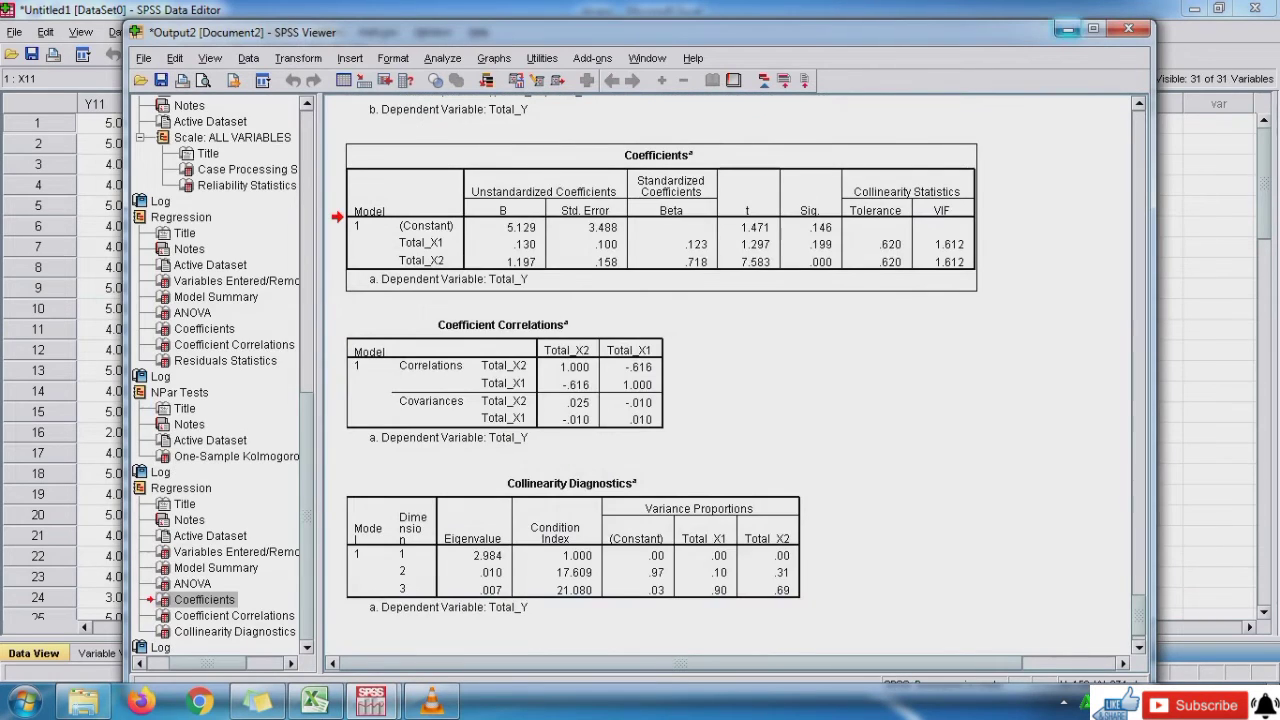
pyautogui.click(1068, 29)
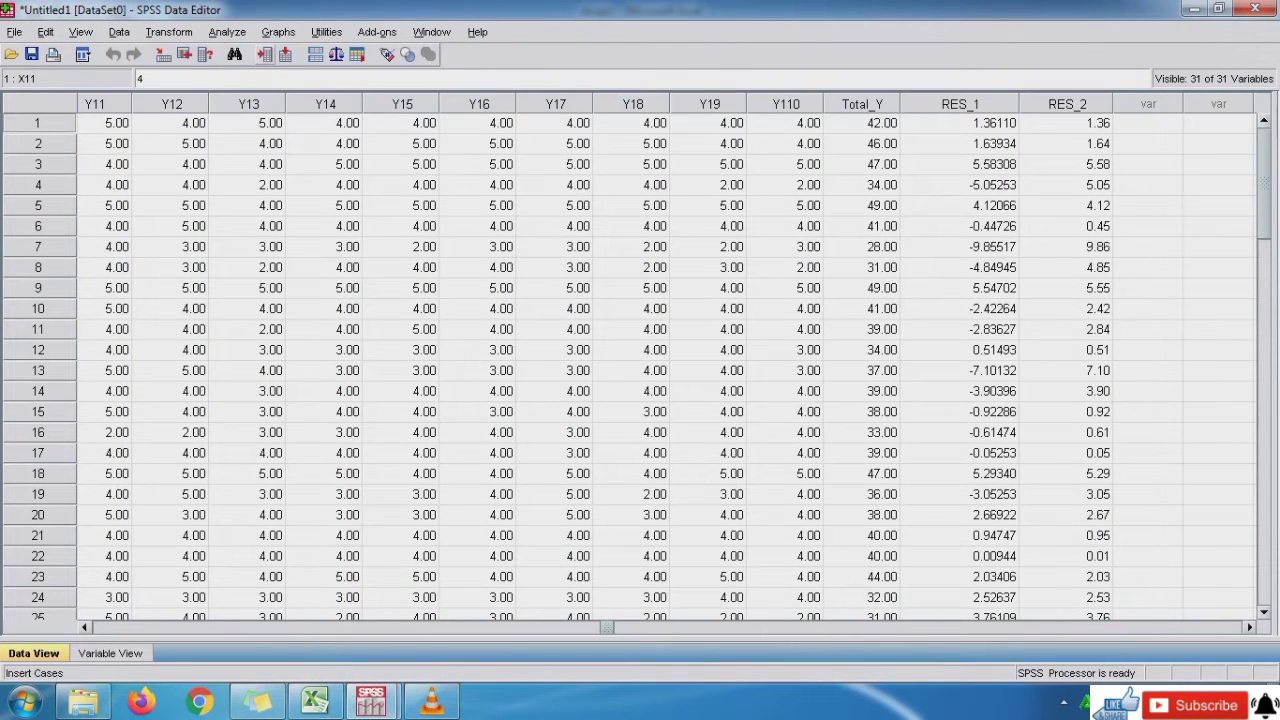
# Set up a linear regression with RES_2 replacing Total_Y as dependent variable, keeping Total_X1 and Total_X2 as independents.
pyautogui.click(227, 31)
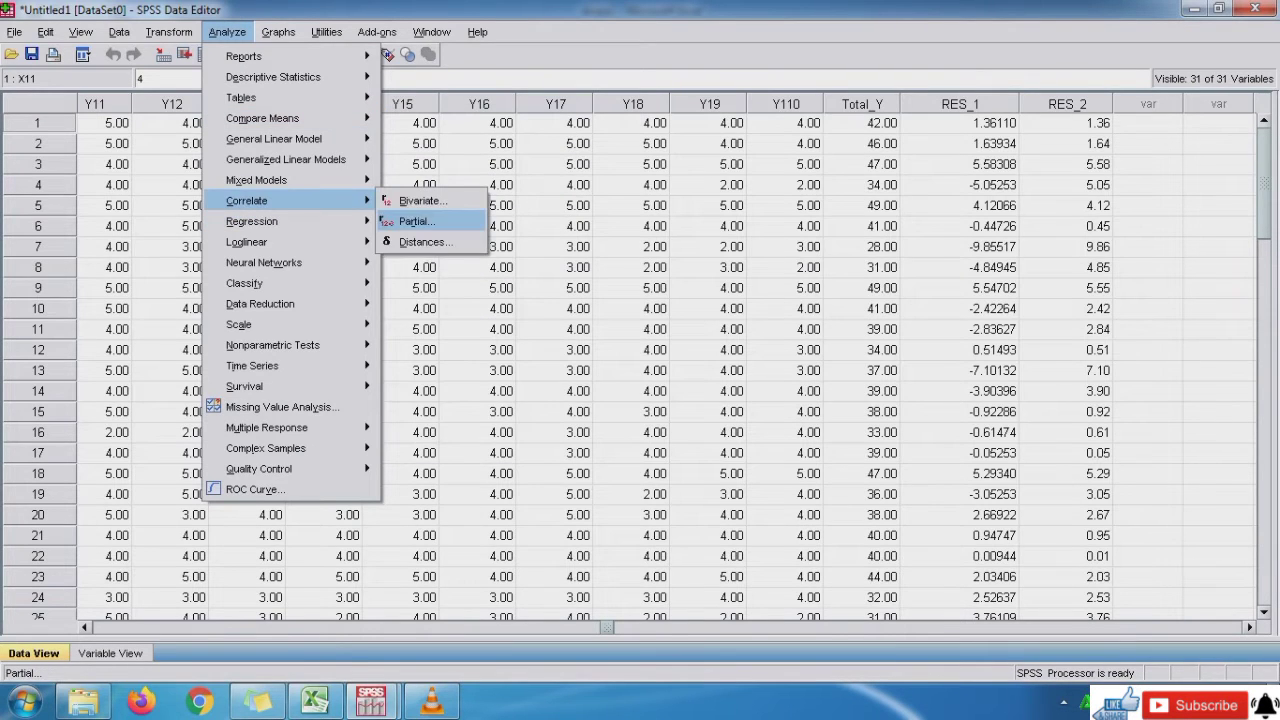
pyautogui.click(569, 226)
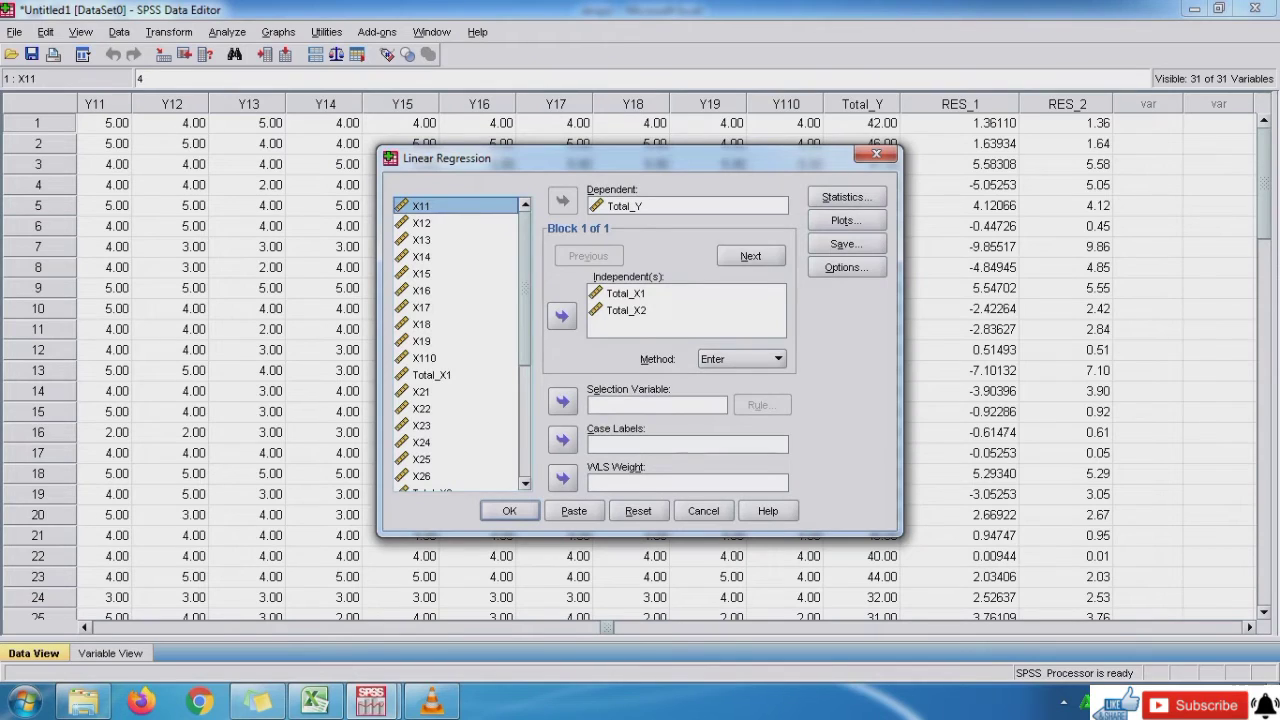
pyautogui.click(626, 206)
pyautogui.click(563, 201)
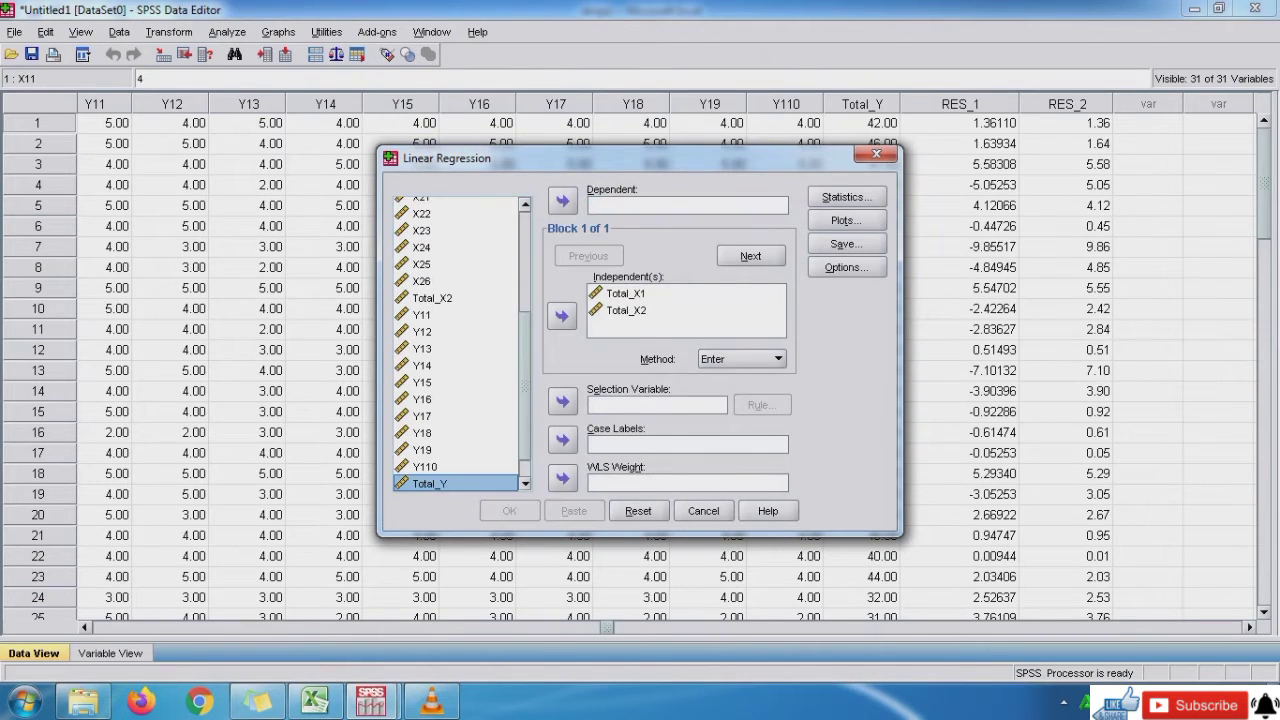
pyautogui.scroll(-1, 456, 345)
pyautogui.click(427, 483)
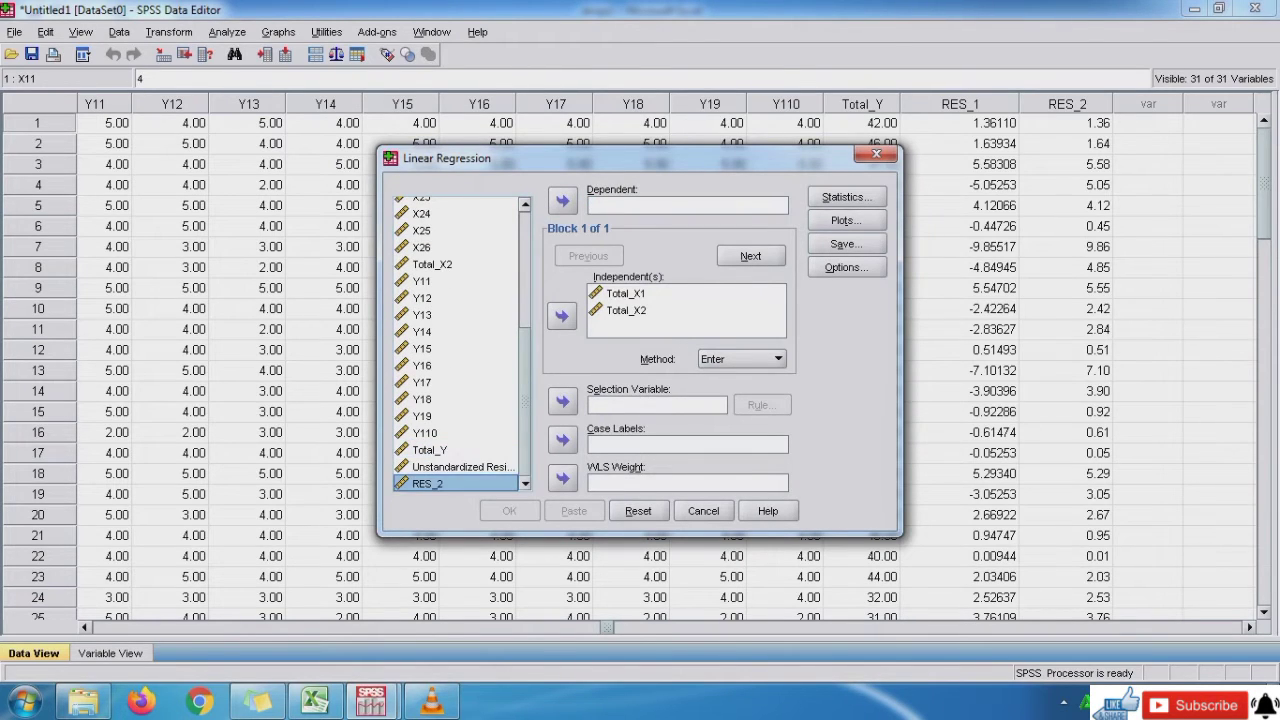
pyautogui.click(562, 201)
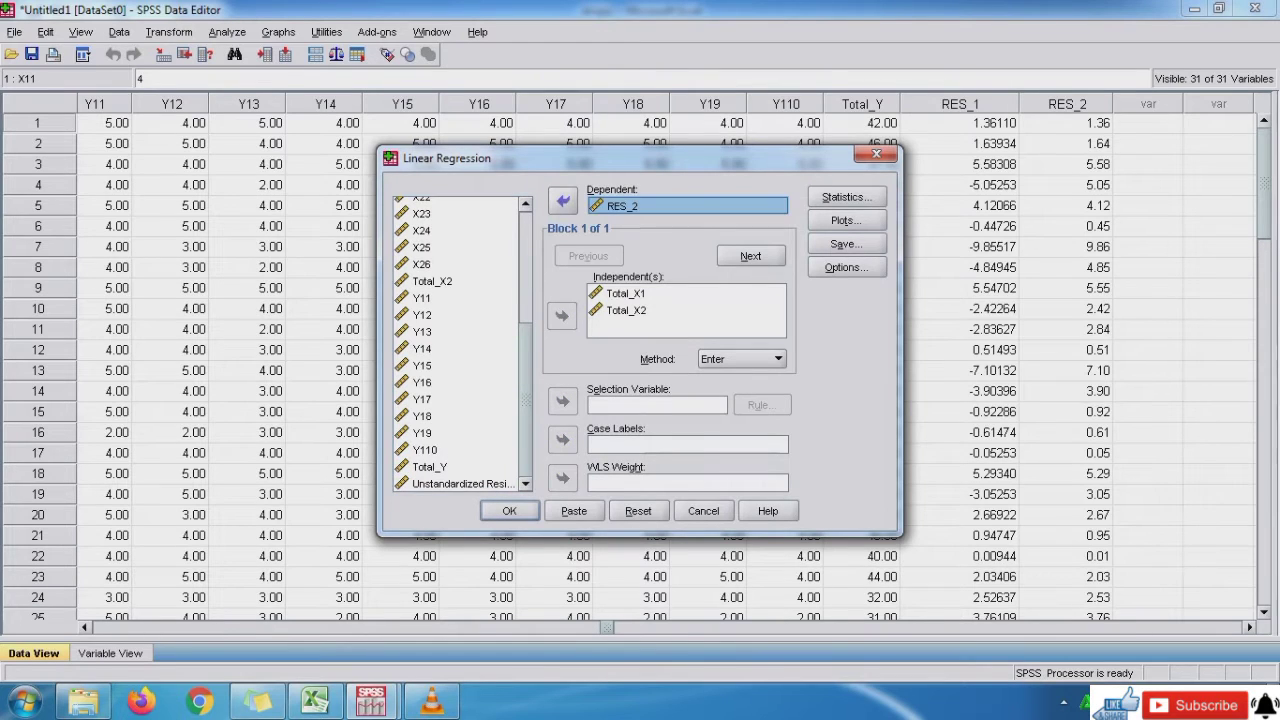
# Turn off Collinearity diagnostics in the regression statistics and run the regression.
pyautogui.click(846, 197)
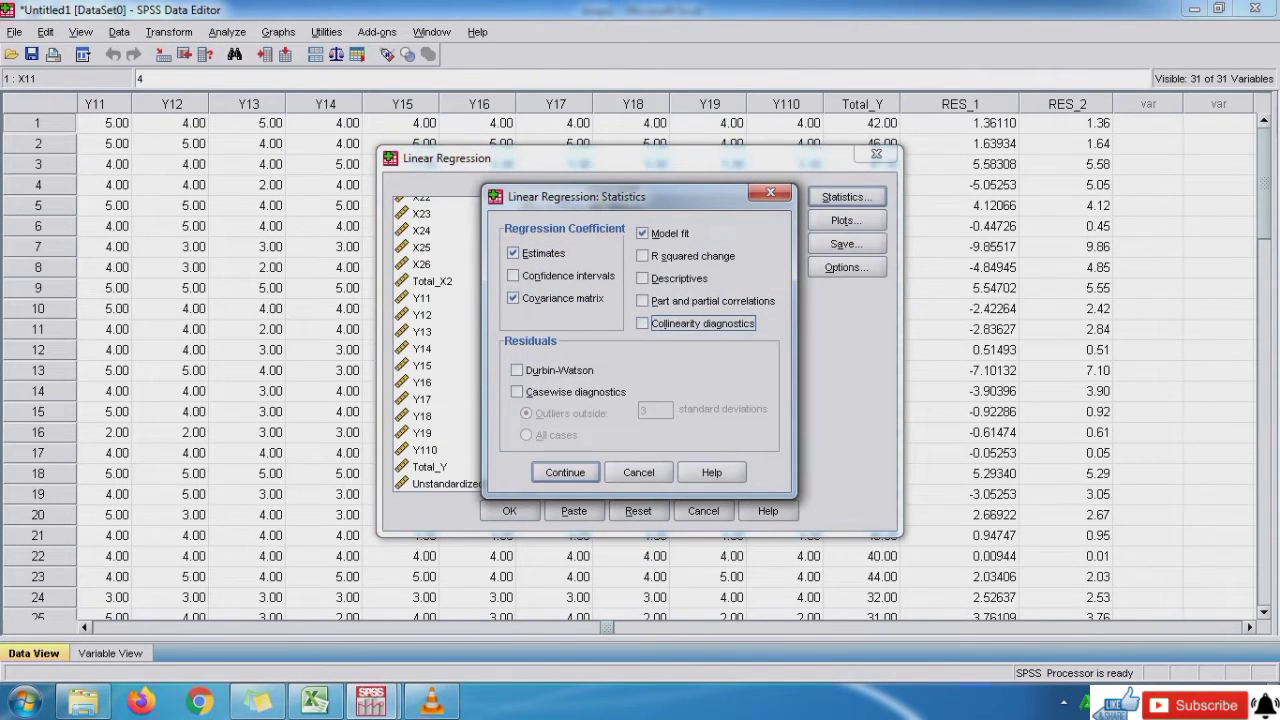
pyautogui.click(565, 472)
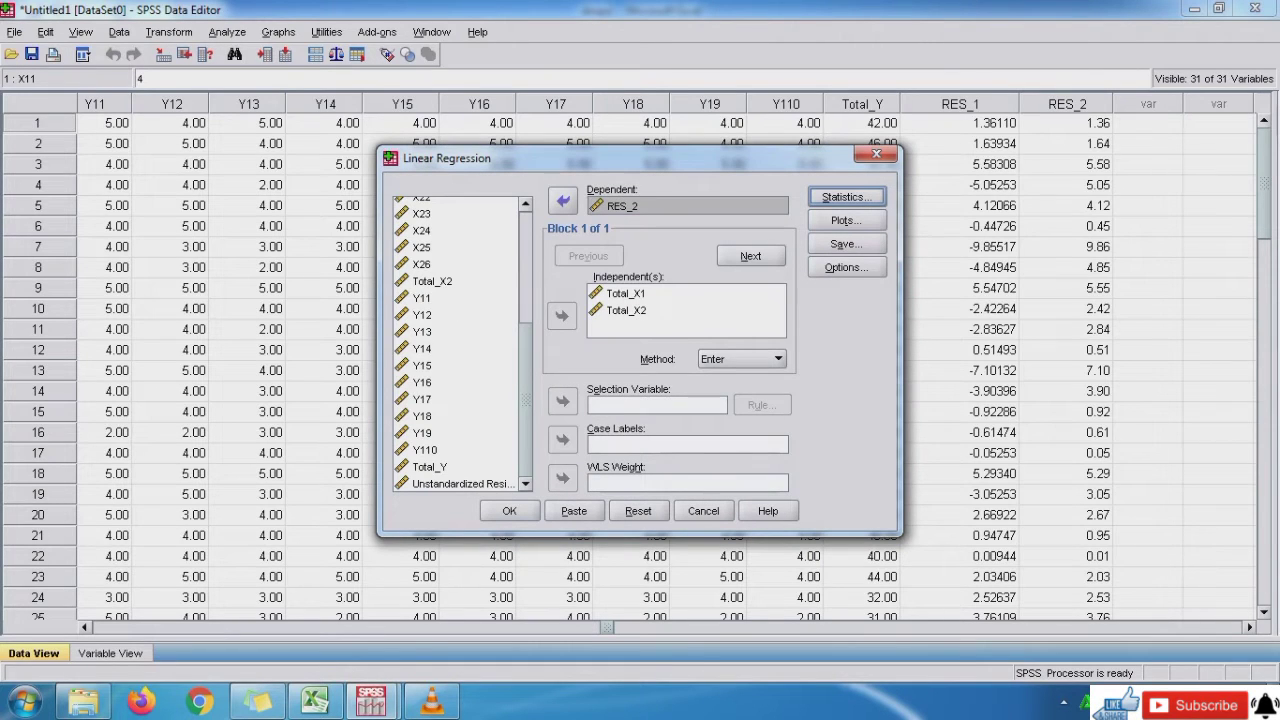
pyautogui.click(509, 511)
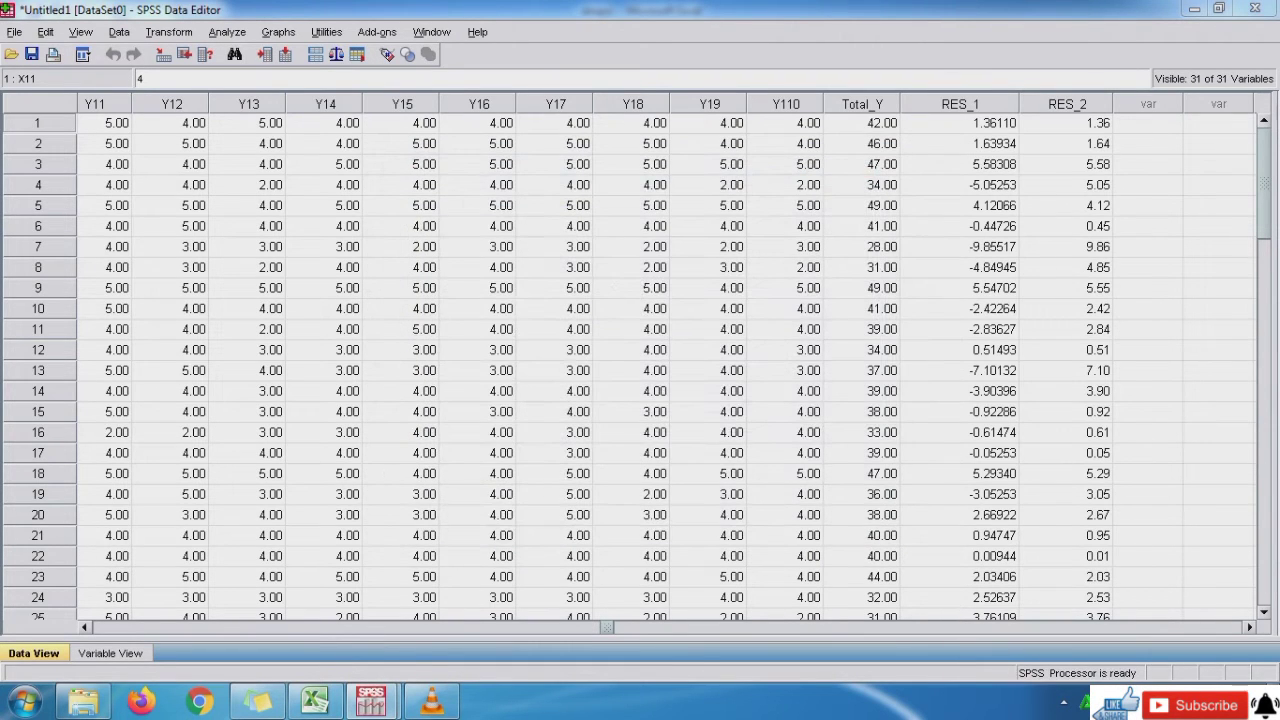
# Copy the Coefficients table of the RES_2 regression from the SPSS output viewer.
pyautogui.moveTo(371, 700)
pyautogui.click(475, 598)
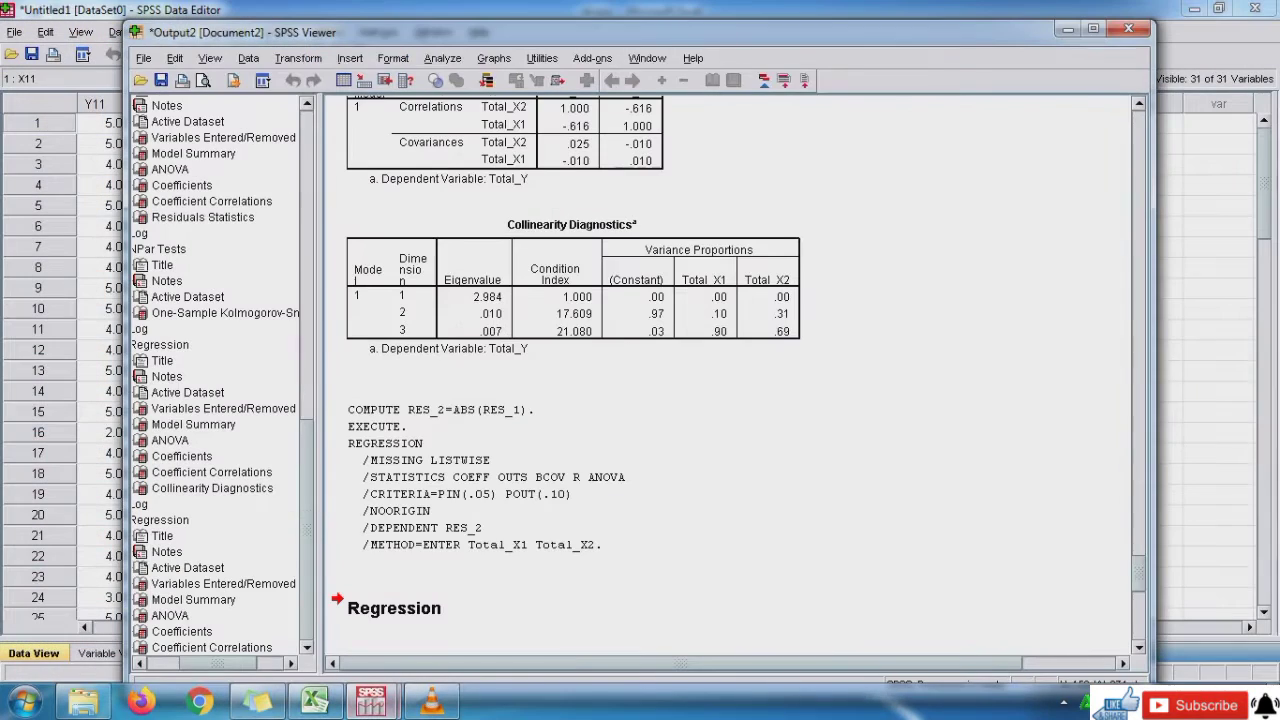
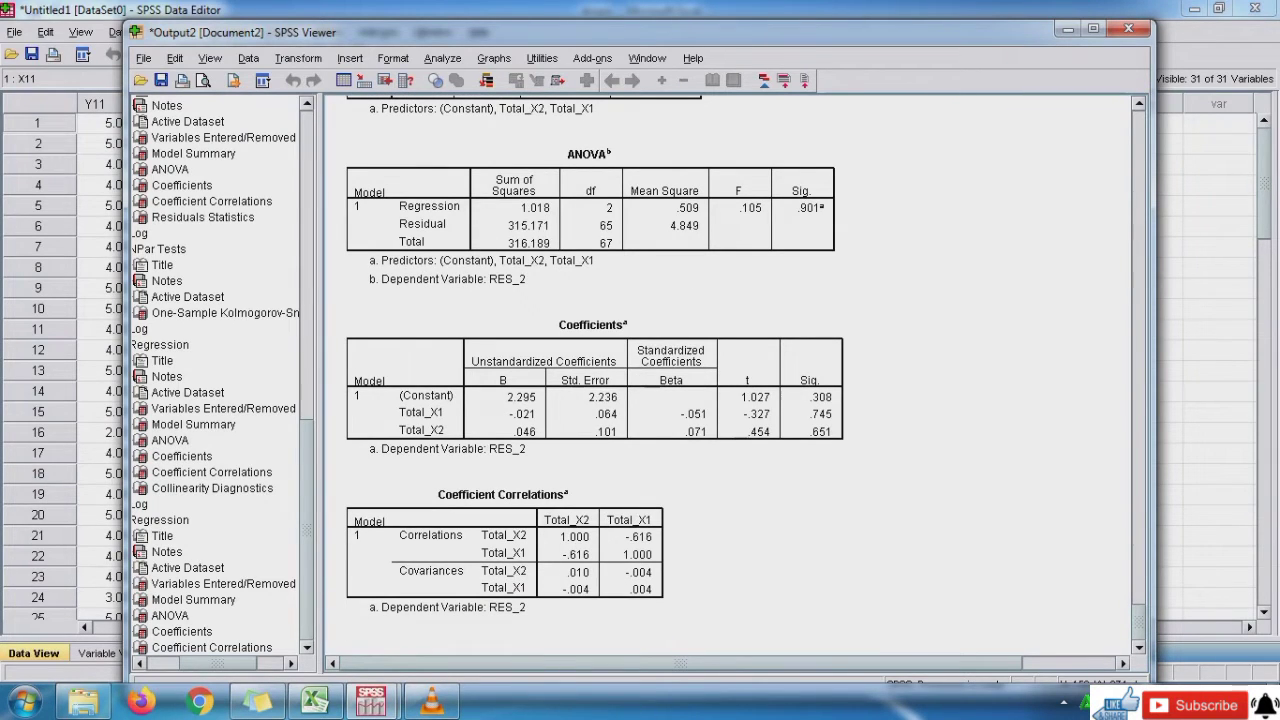
pyautogui.click(595, 396)
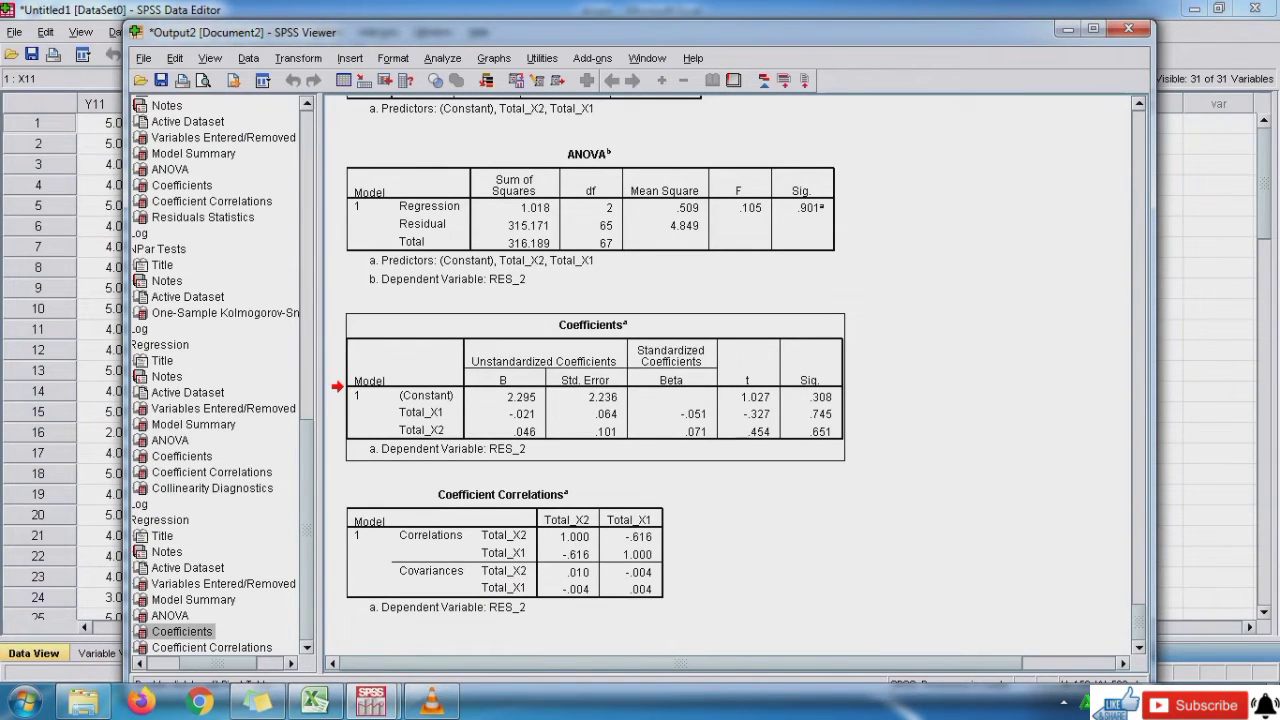
# Switch to Excel, paste the Coefficients table as Picture (PNG) and place it under the Uji Glejser criterion, spanning about rows 7 to 11.
pyautogui.click(325, 700)
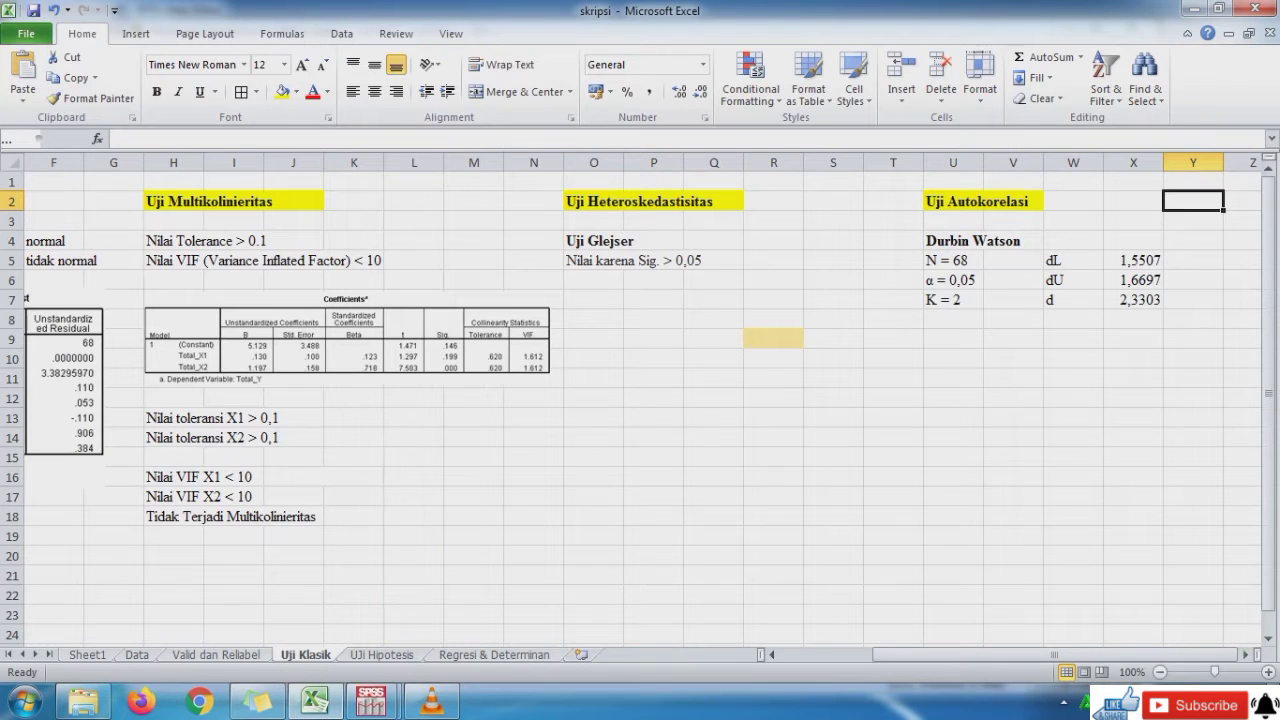
pyautogui.rightClick(620, 404)
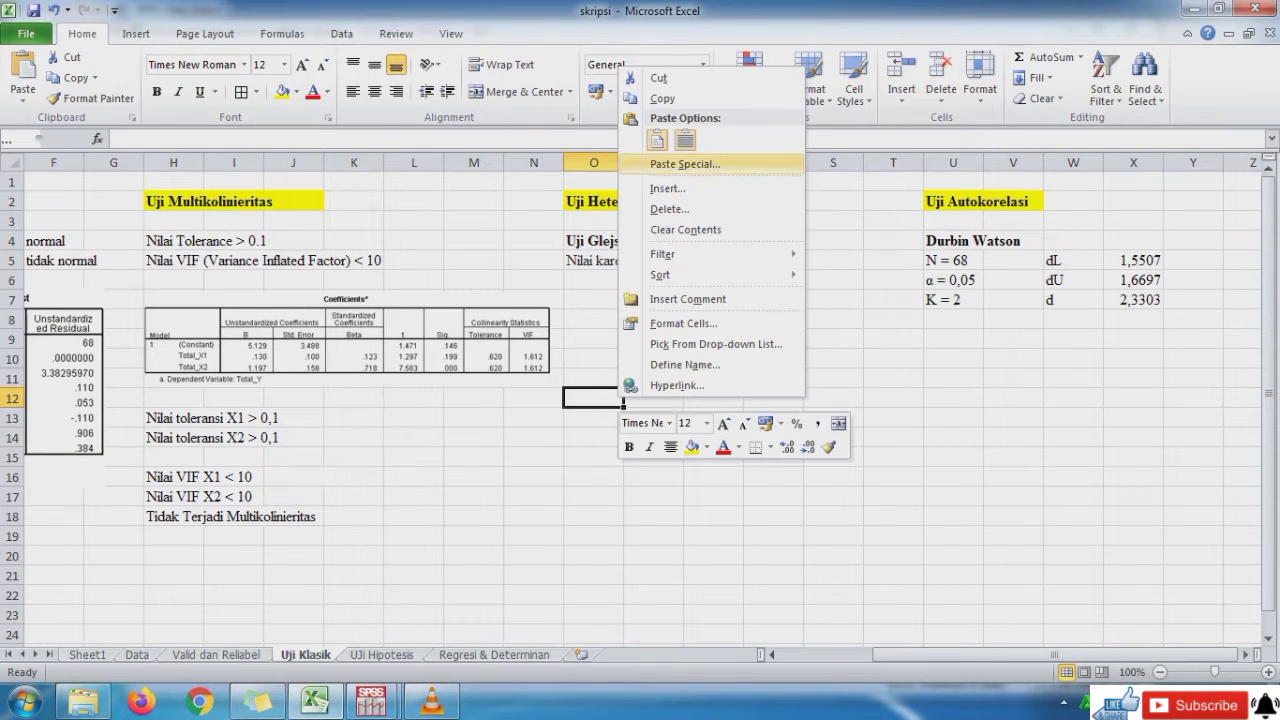
pyautogui.click(688, 163)
pyautogui.click(836, 383)
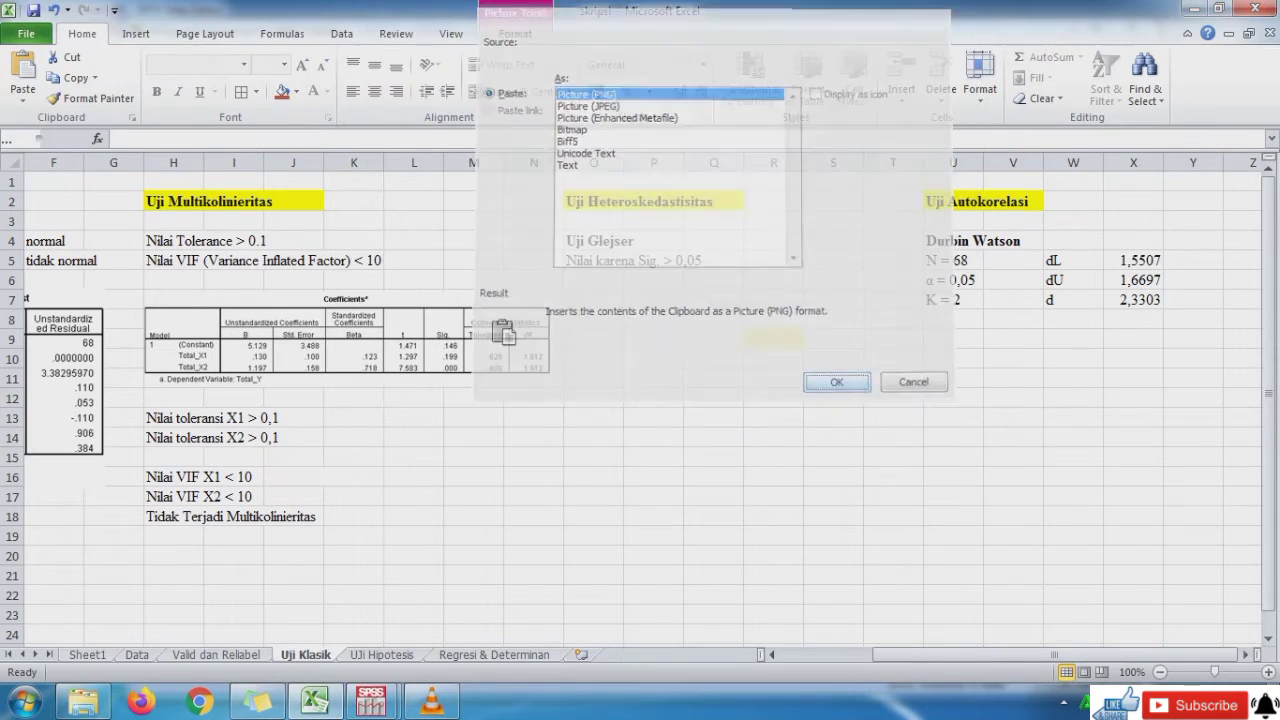
pyautogui.moveTo(808, 478); pyautogui.dragTo(810, 377)
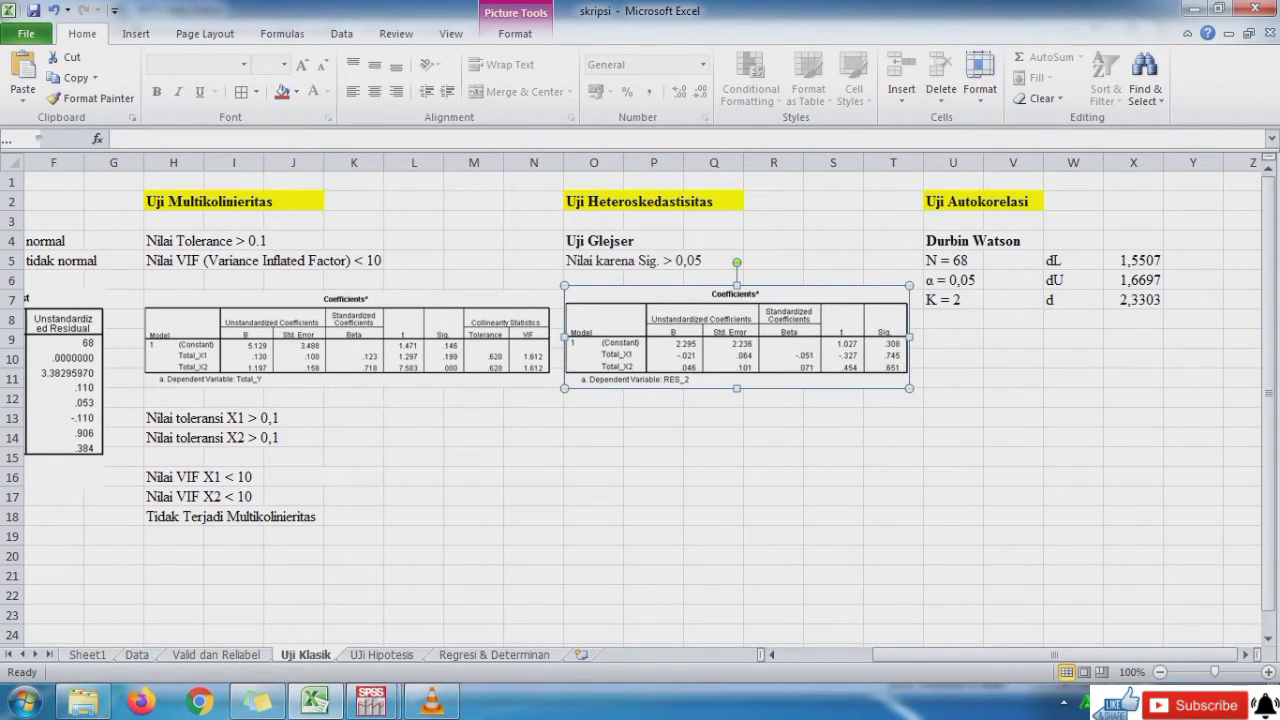
# Enter "Nilai sig X1 > 0,05" in O13 and "Nilai Sig X2 > 0,05" in O14 below the Glejser Coefficients table.
pyautogui.click(593, 398)
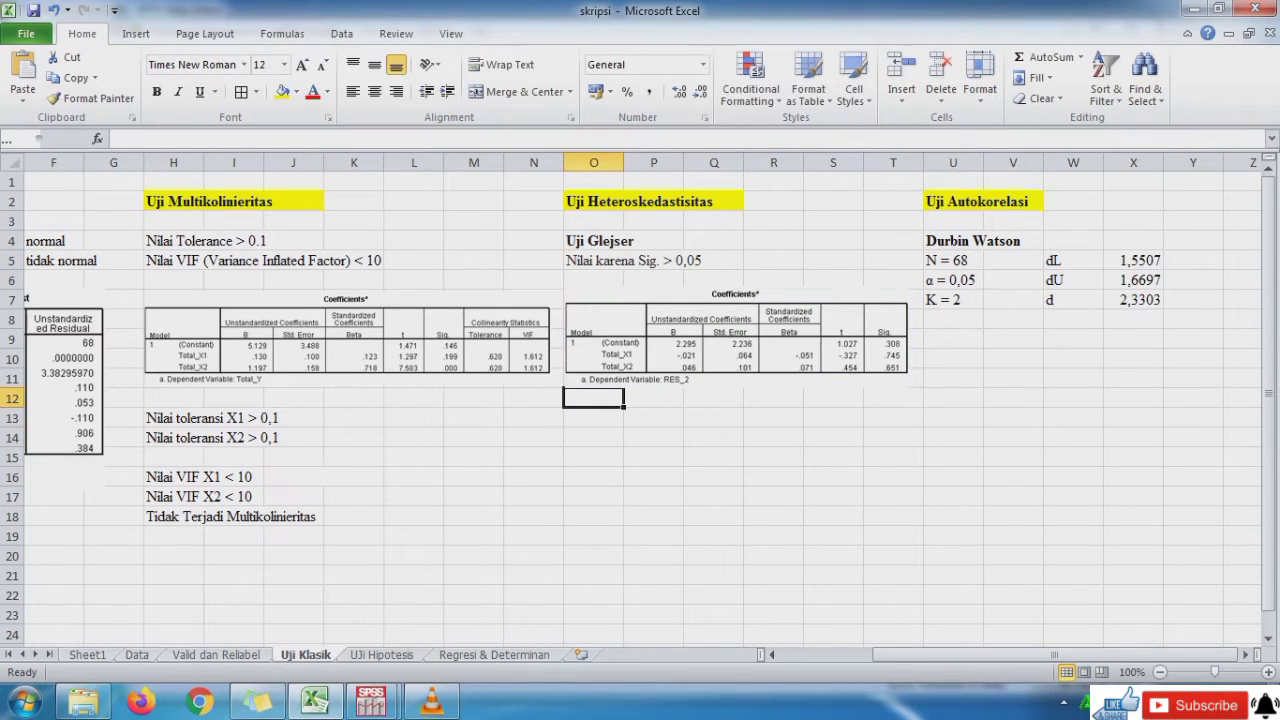
pyautogui.click(593, 418)
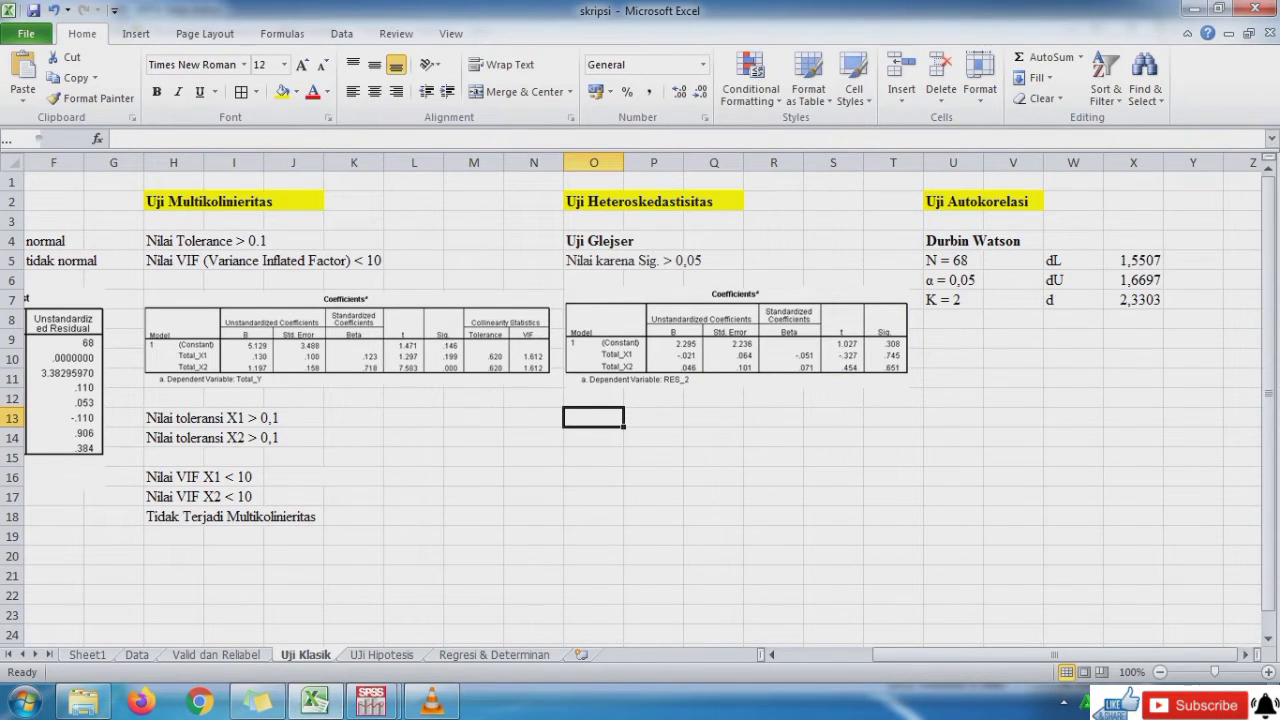
pyautogui.write('Nilai')
pyautogui.write('s')
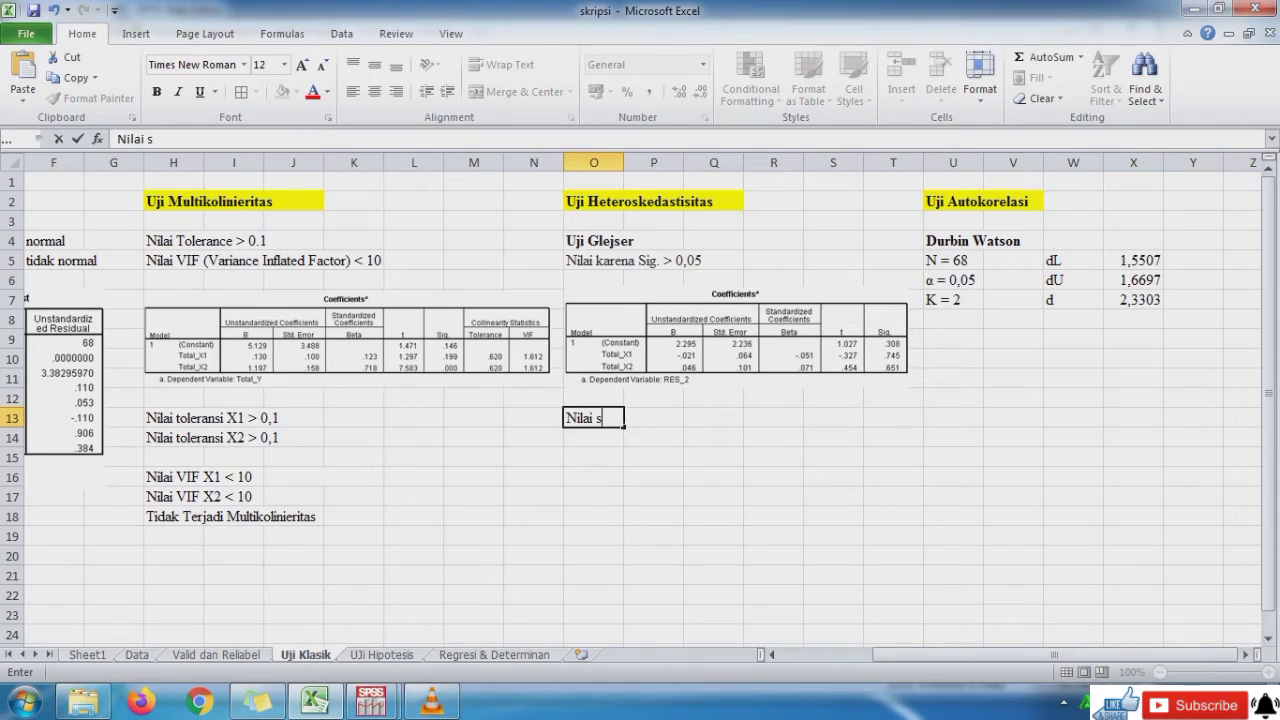
pyautogui.write('ig X1 > 0,05')
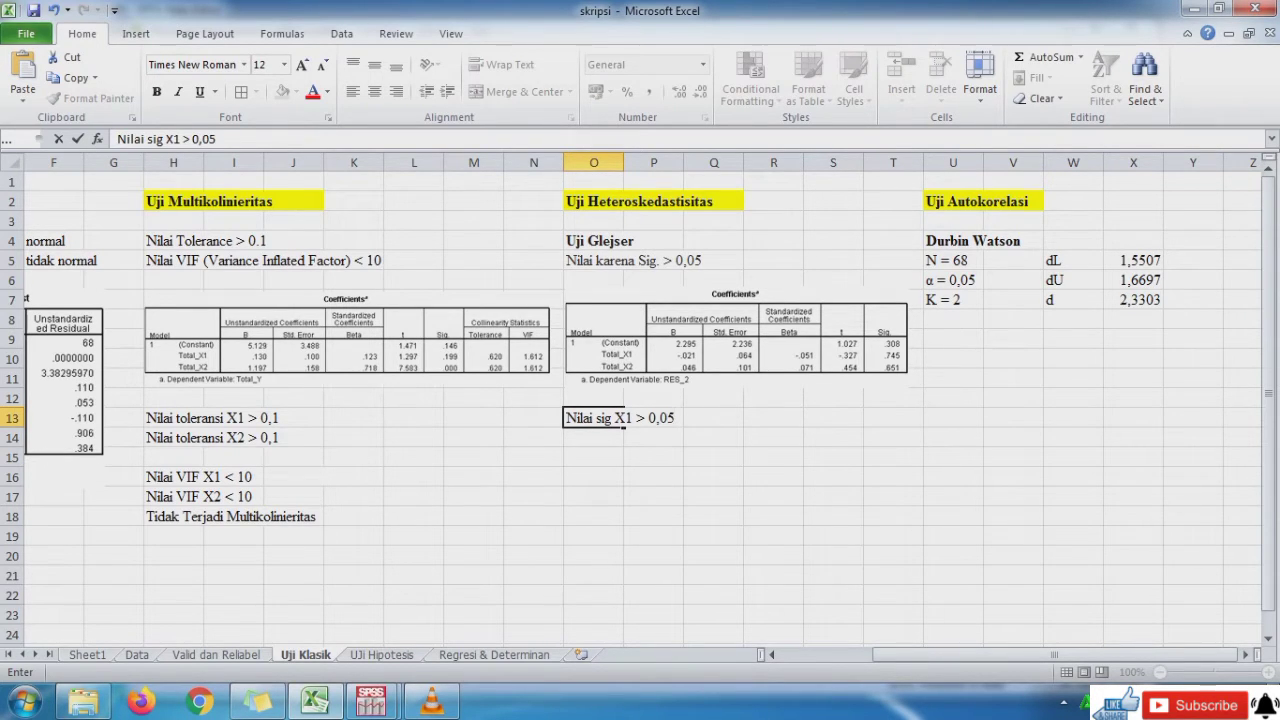
pyautogui.press('Return')
pyautogui.write('Nilai ')
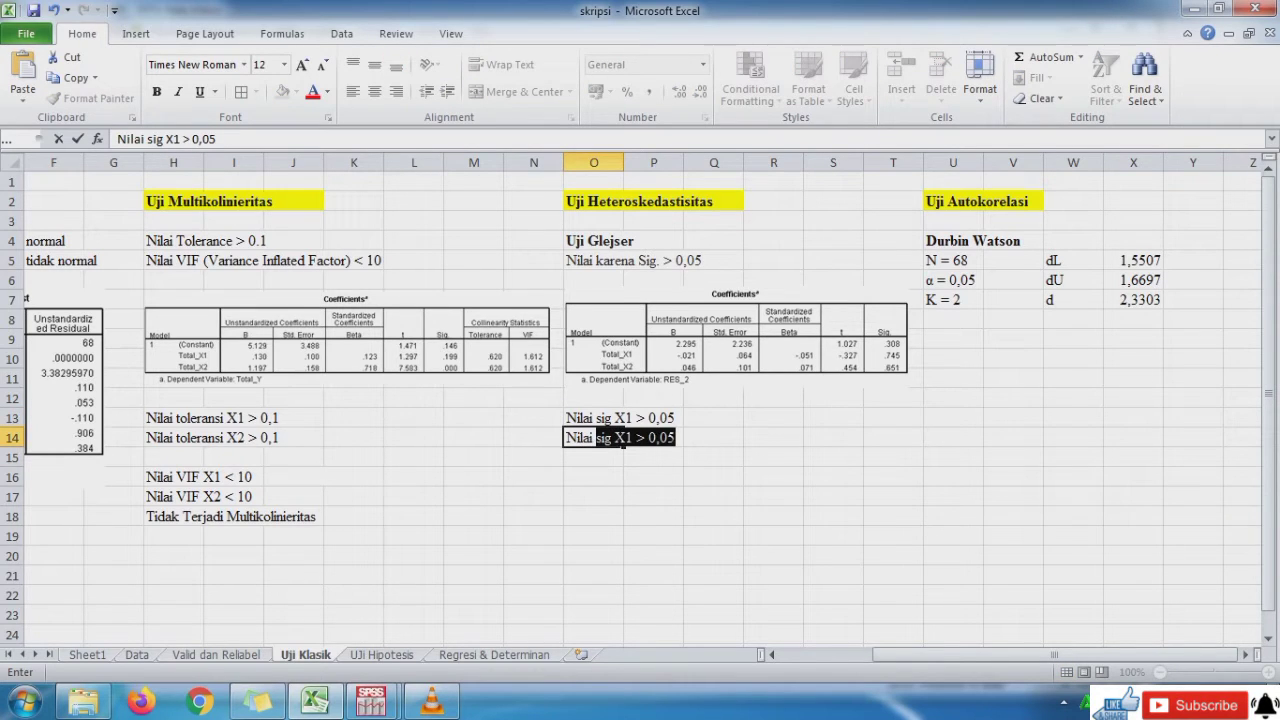
pyautogui.write('Sig ')
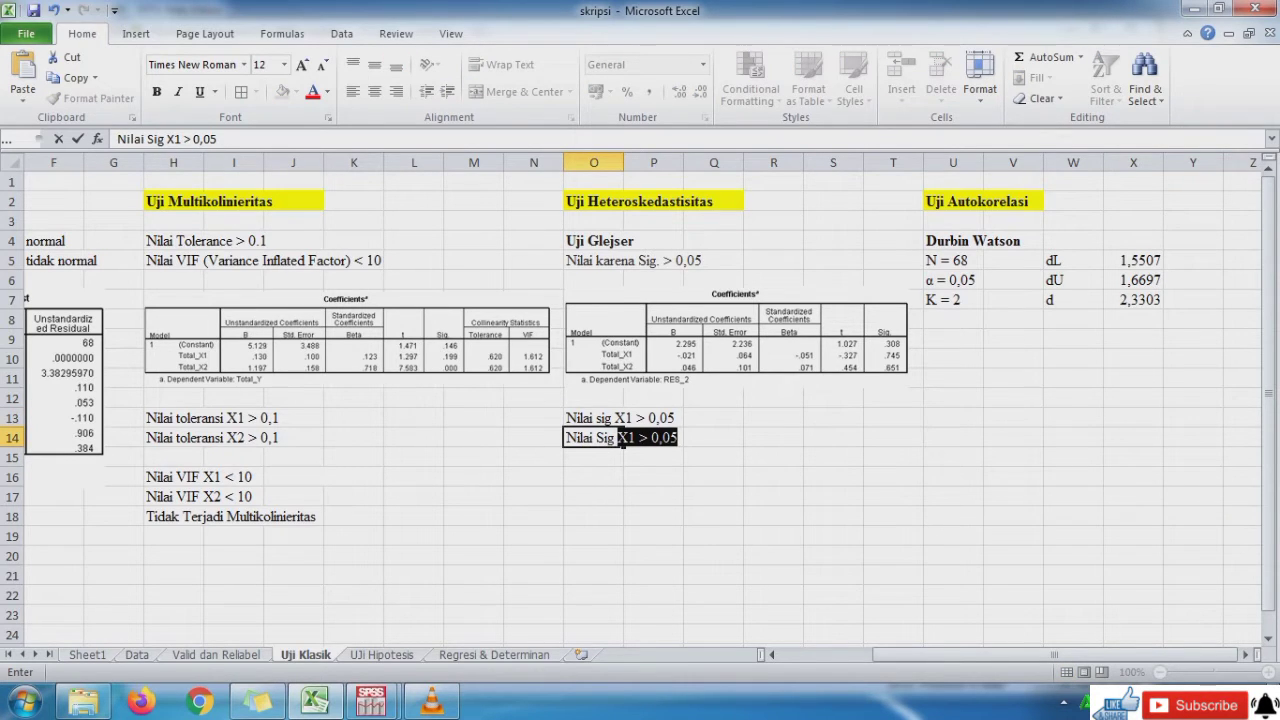
pyautogui.write('X2 >')
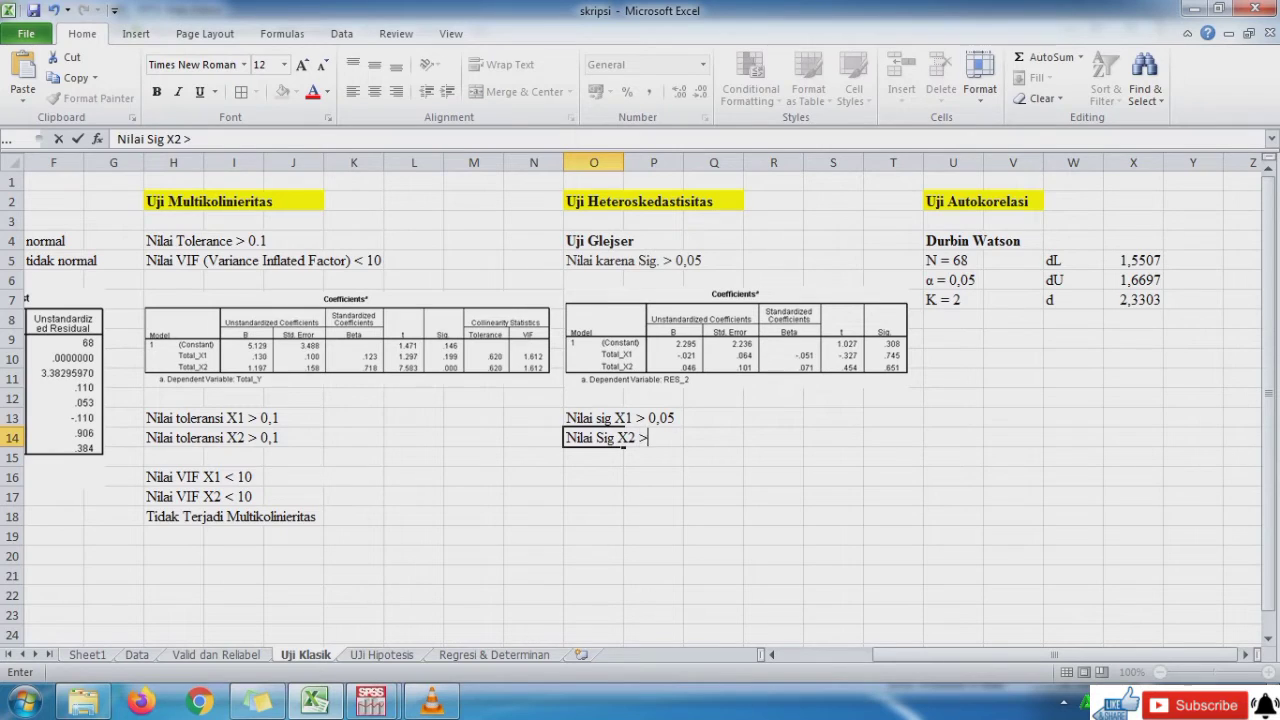
pyautogui.write(' 0,05')
pyautogui.press('Return')
# Enter the conclusion "Tidak Terjadi Heteroskedastisitas" in cell O18.
pyautogui.press('Return')
pyautogui.press('Return')
pyautogui.press('Return')
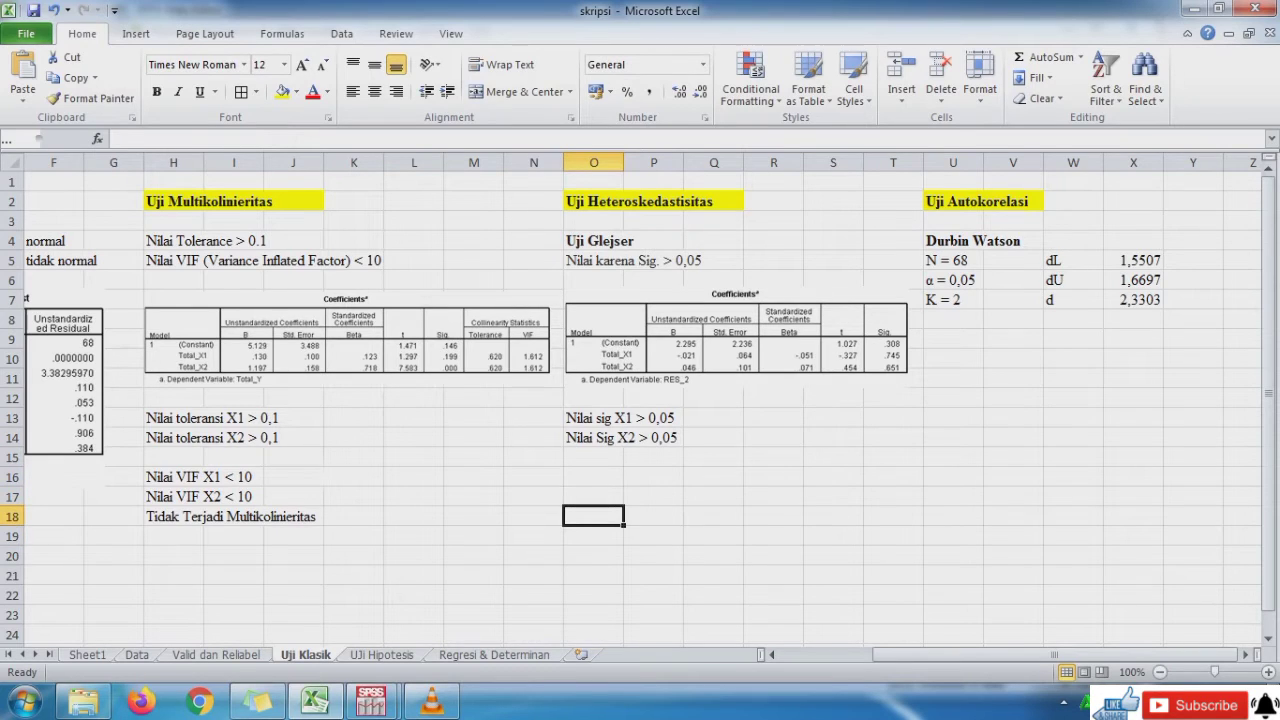
pyautogui.write('Tidak Terj')
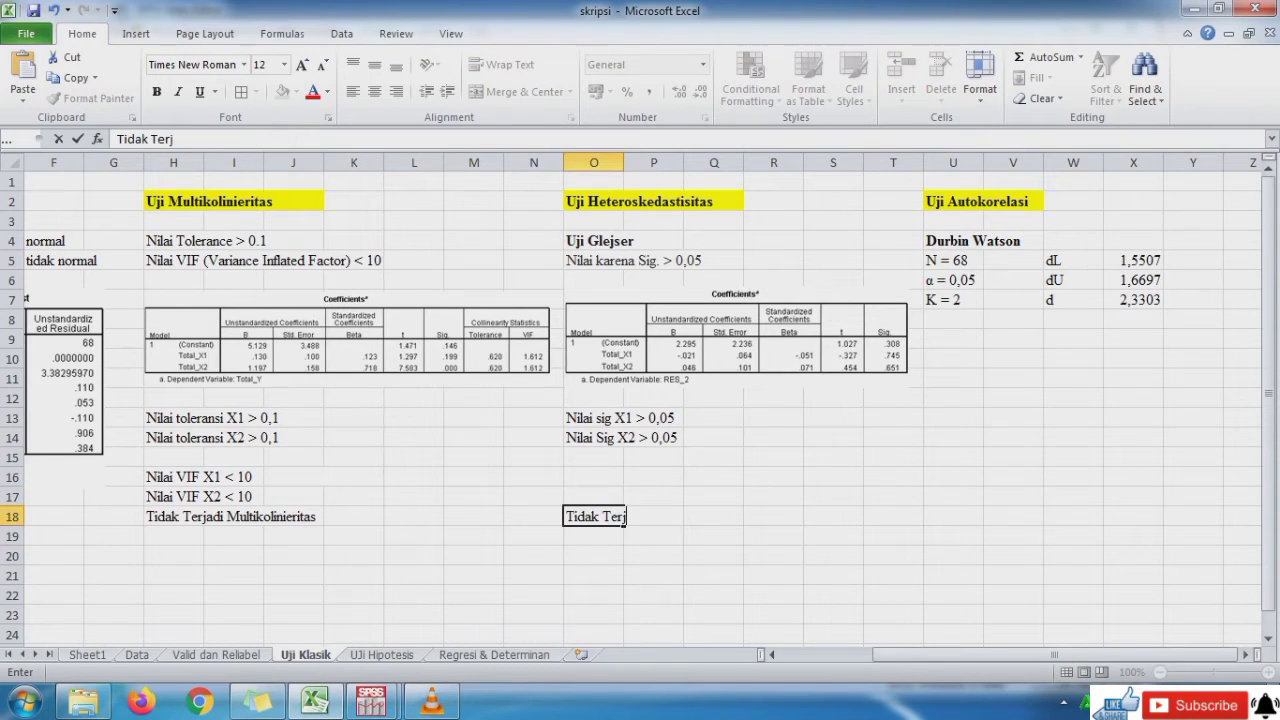
pyautogui.write('adi Hetero')
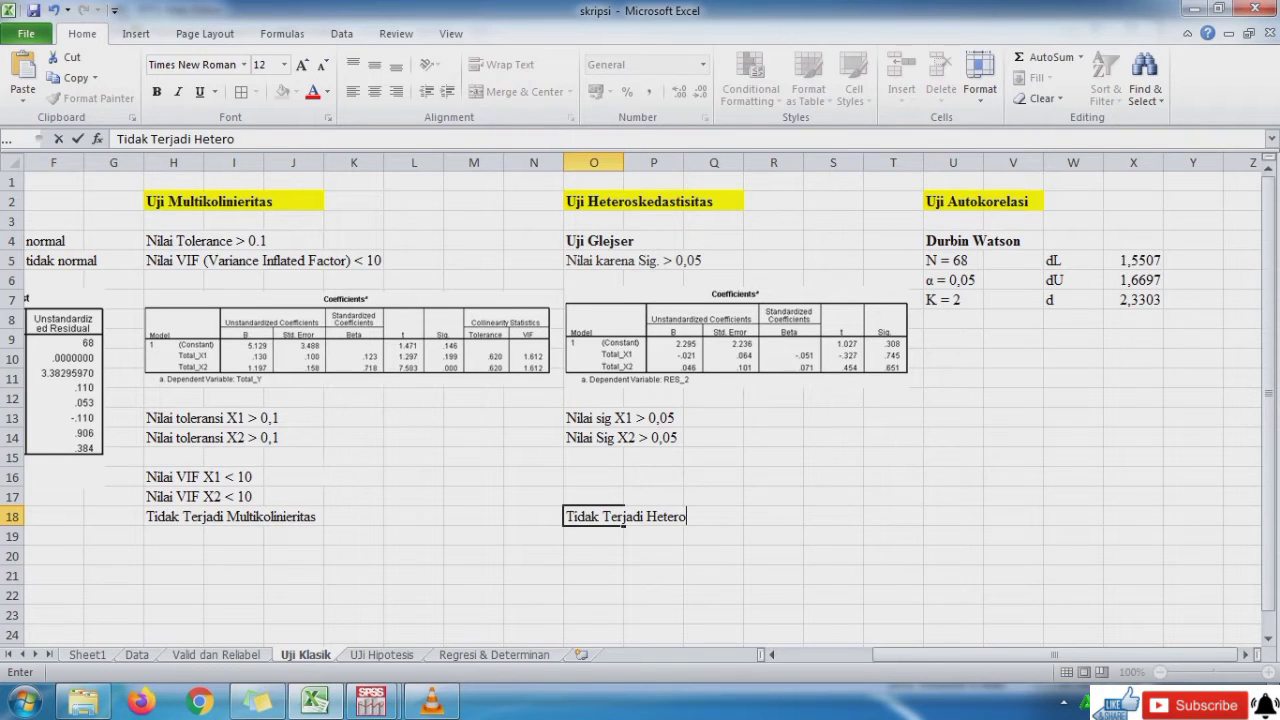
pyautogui.write('skedastisitas')
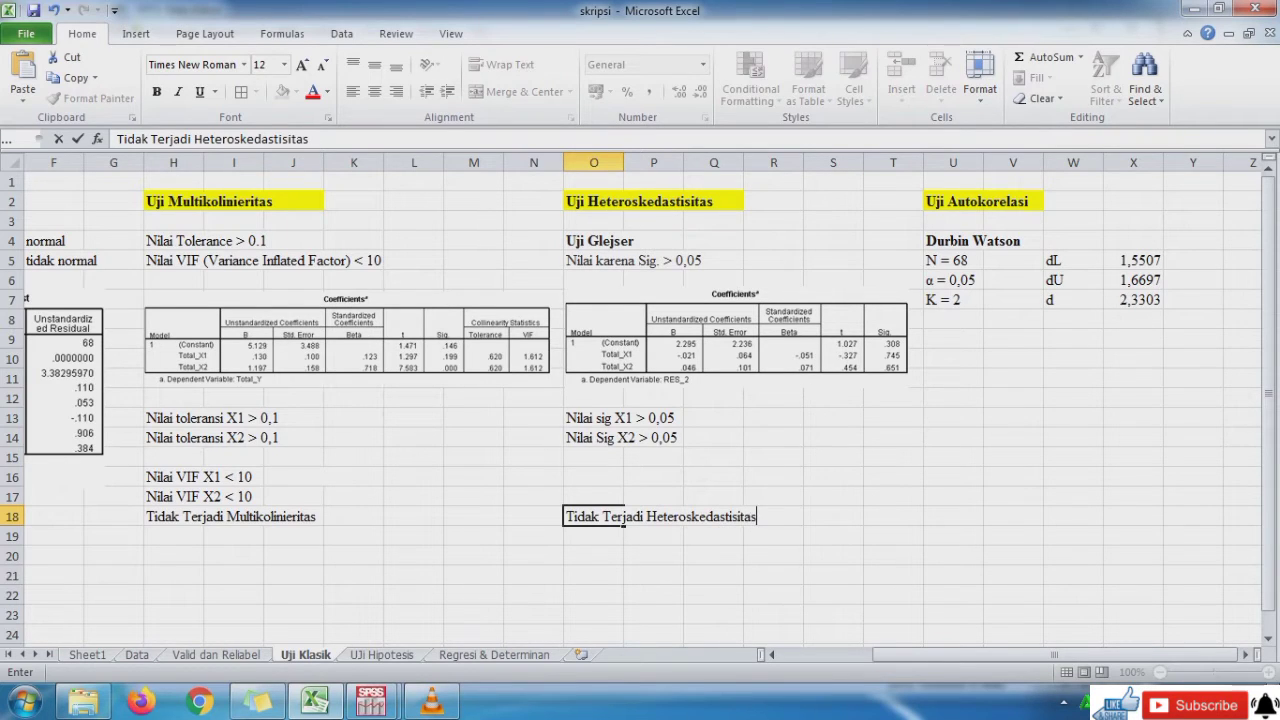
pyautogui.hotkey('ctrl', 'Return')
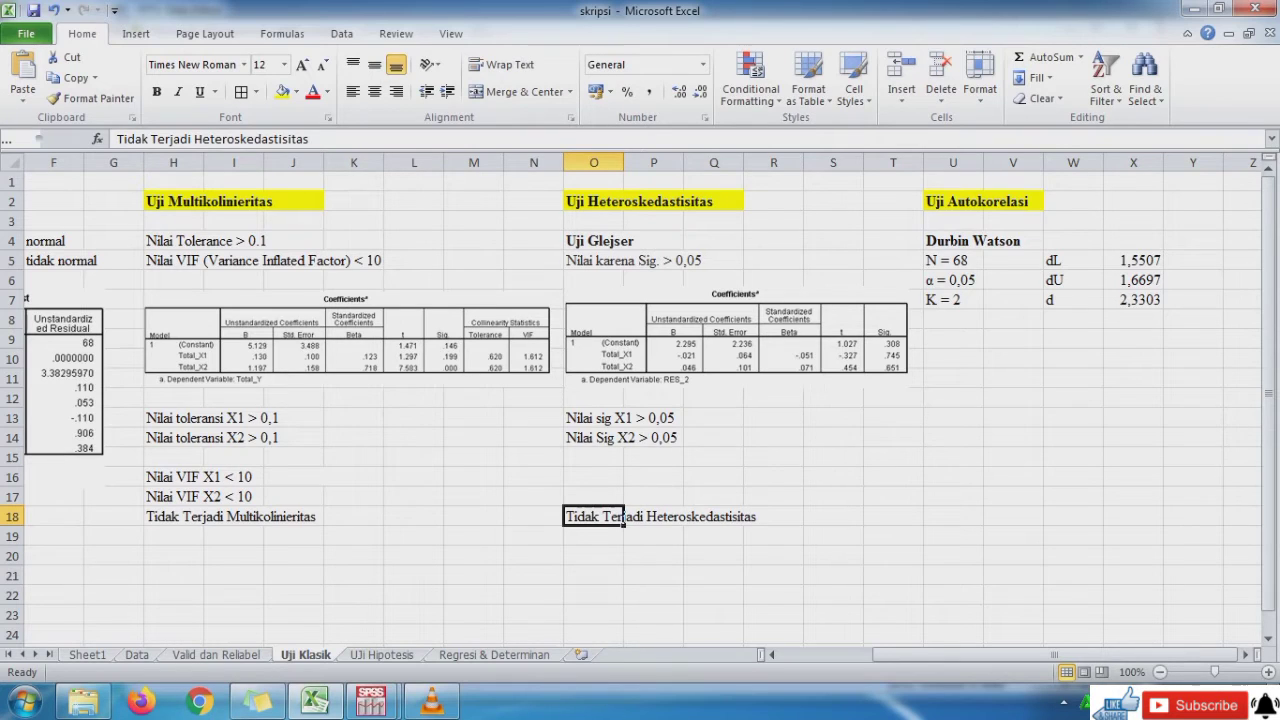
# Examine the Durbin Watson parameters under Uji Autokorelasi: N, α, K, the dL and dU values, and the formula behind d.
pyautogui.click(983, 202)
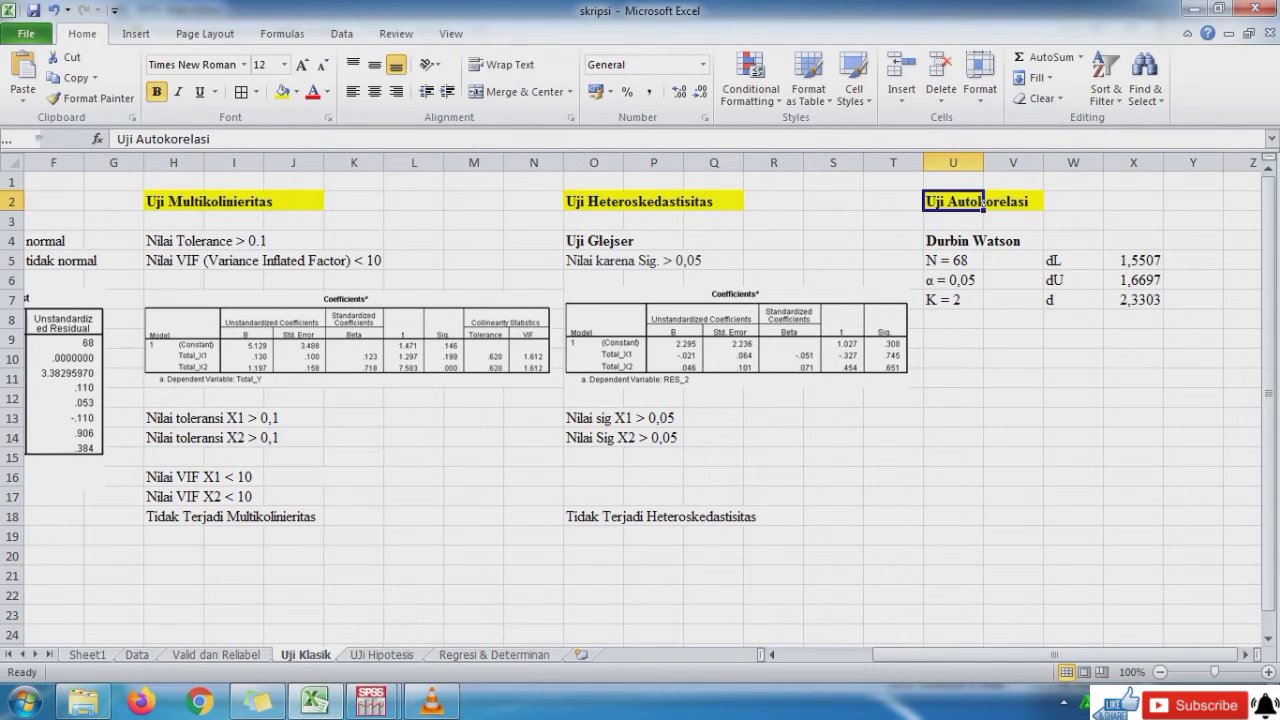
pyautogui.click(955, 260)
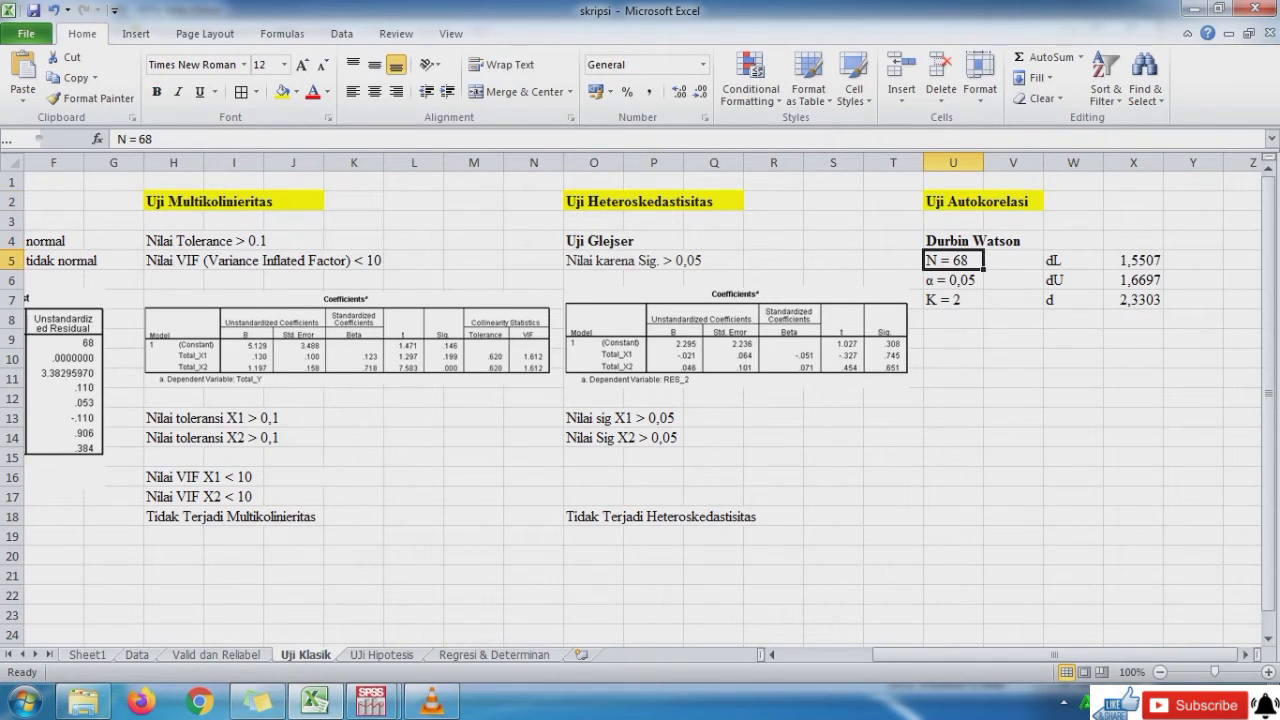
pyautogui.click(953, 280)
pyautogui.press('Down')
pyautogui.press('Right')
pyautogui.press('Right')
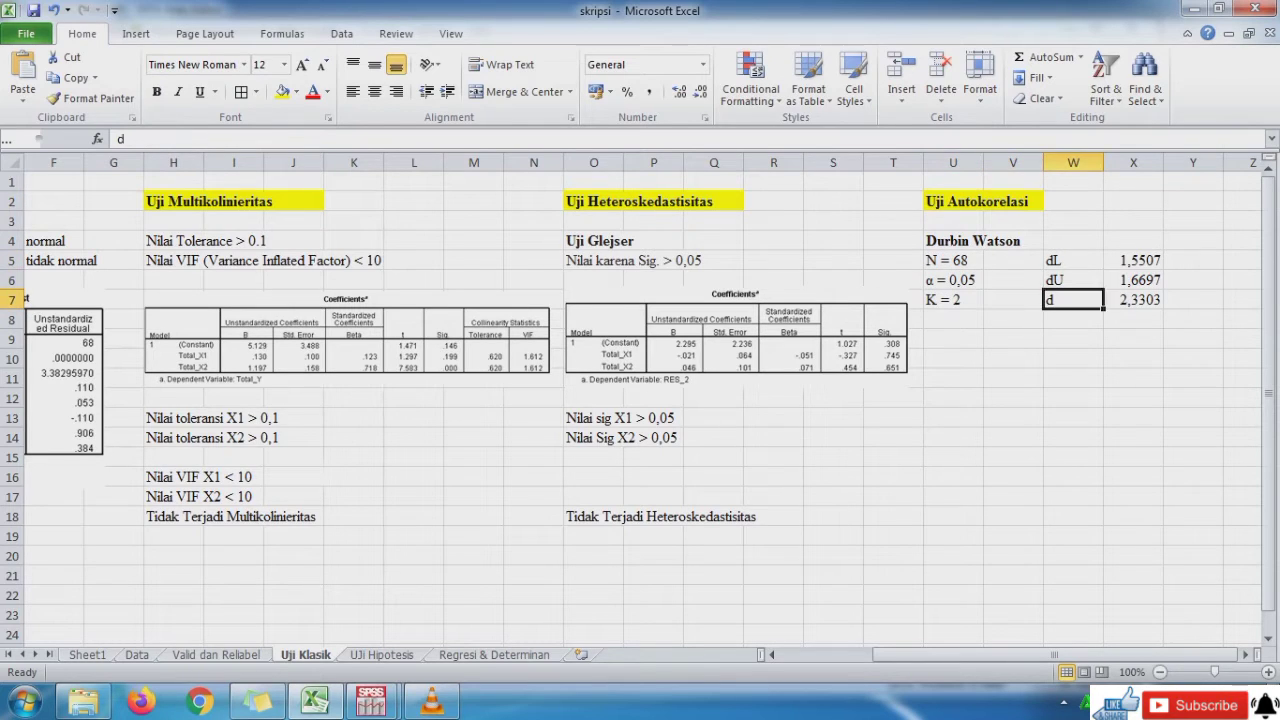
pyautogui.press('Up')
pyautogui.press('Up')
pyautogui.press('Right')
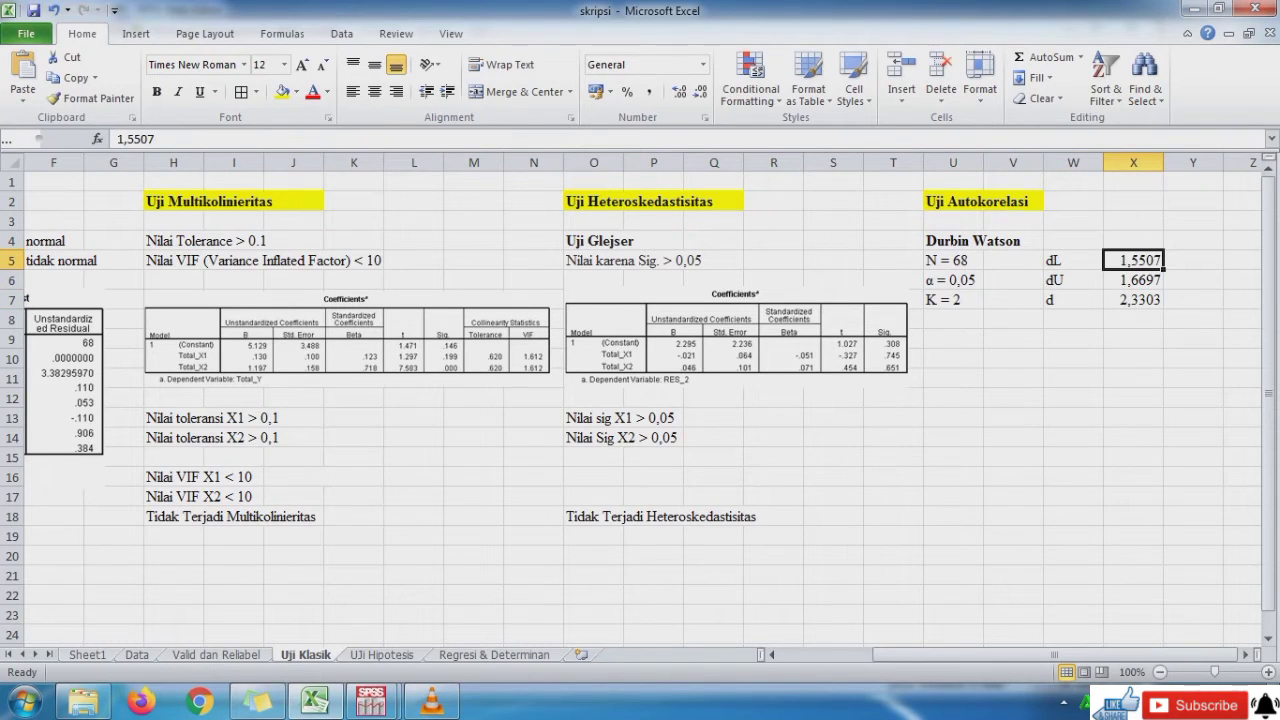
pyautogui.click(1133, 280)
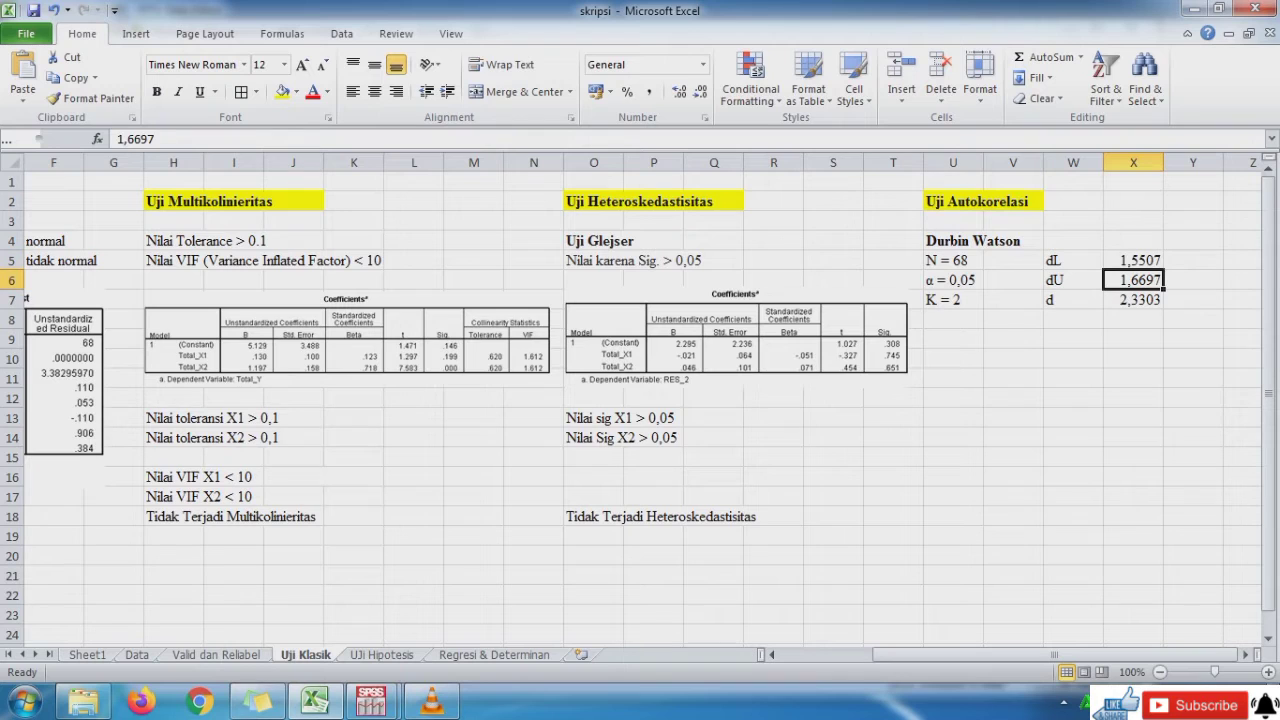
pyautogui.press('Down')
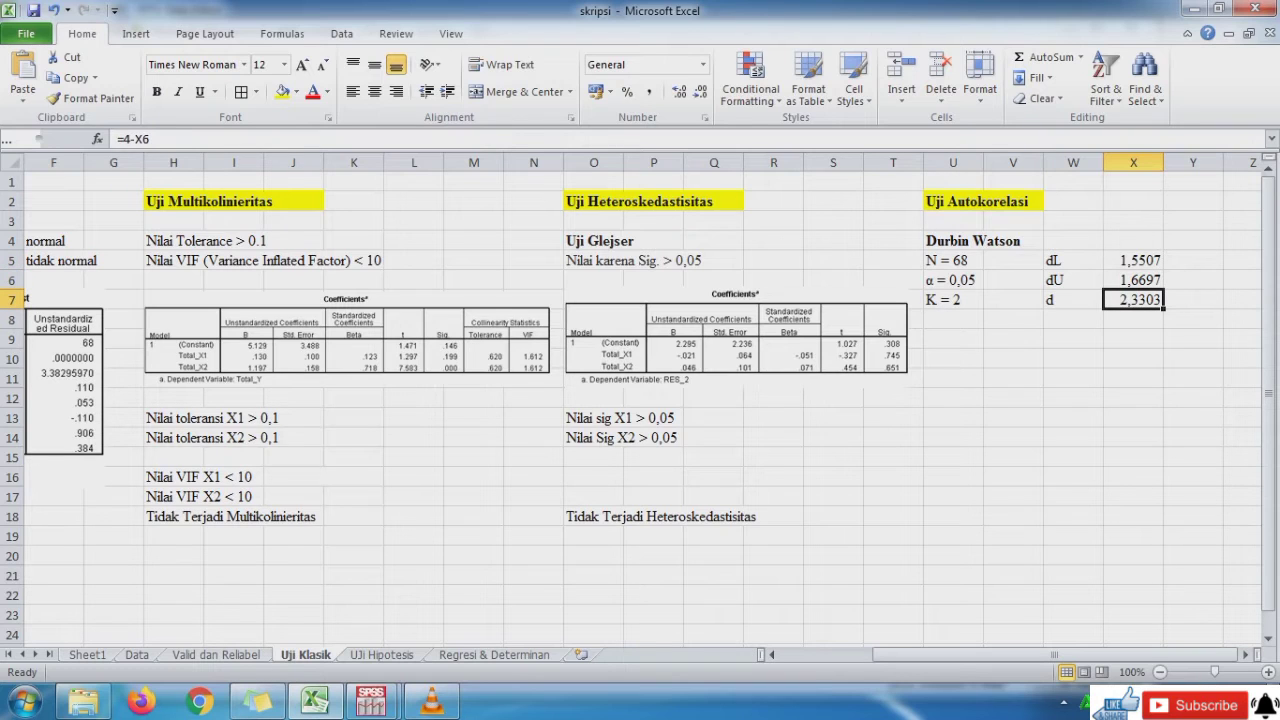
pyautogui.press('F2')
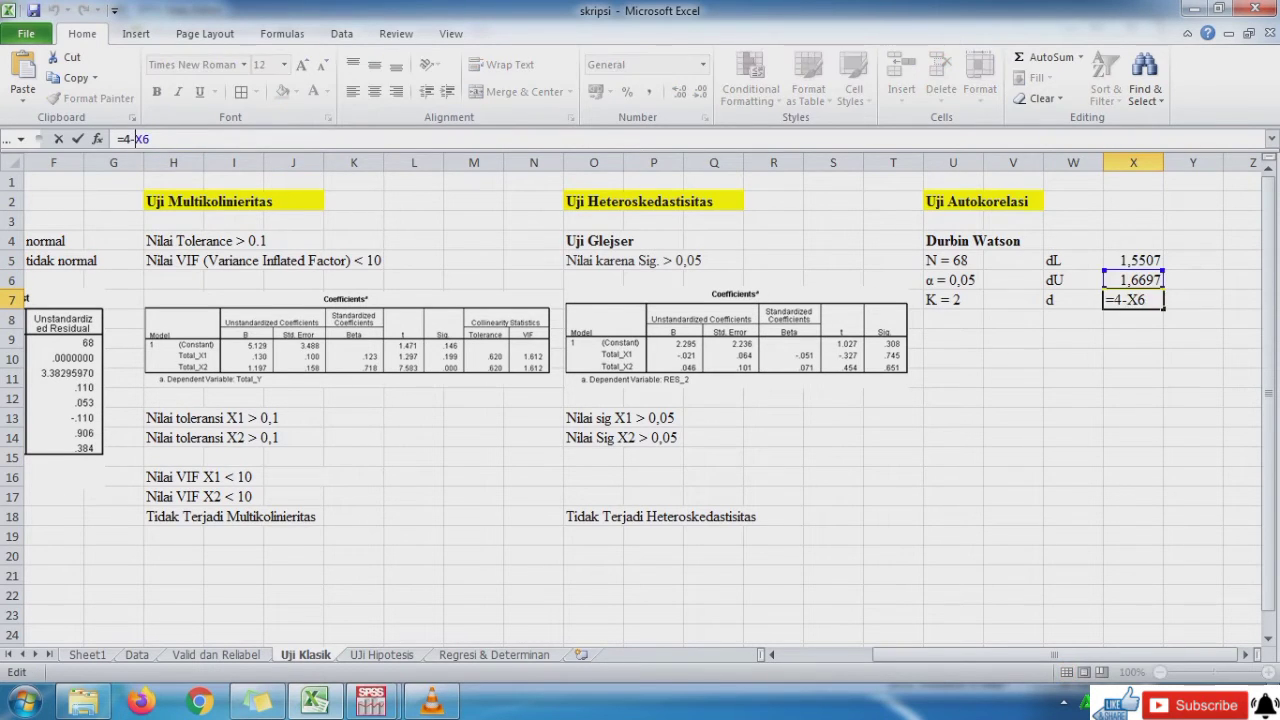
pyautogui.press('Return')
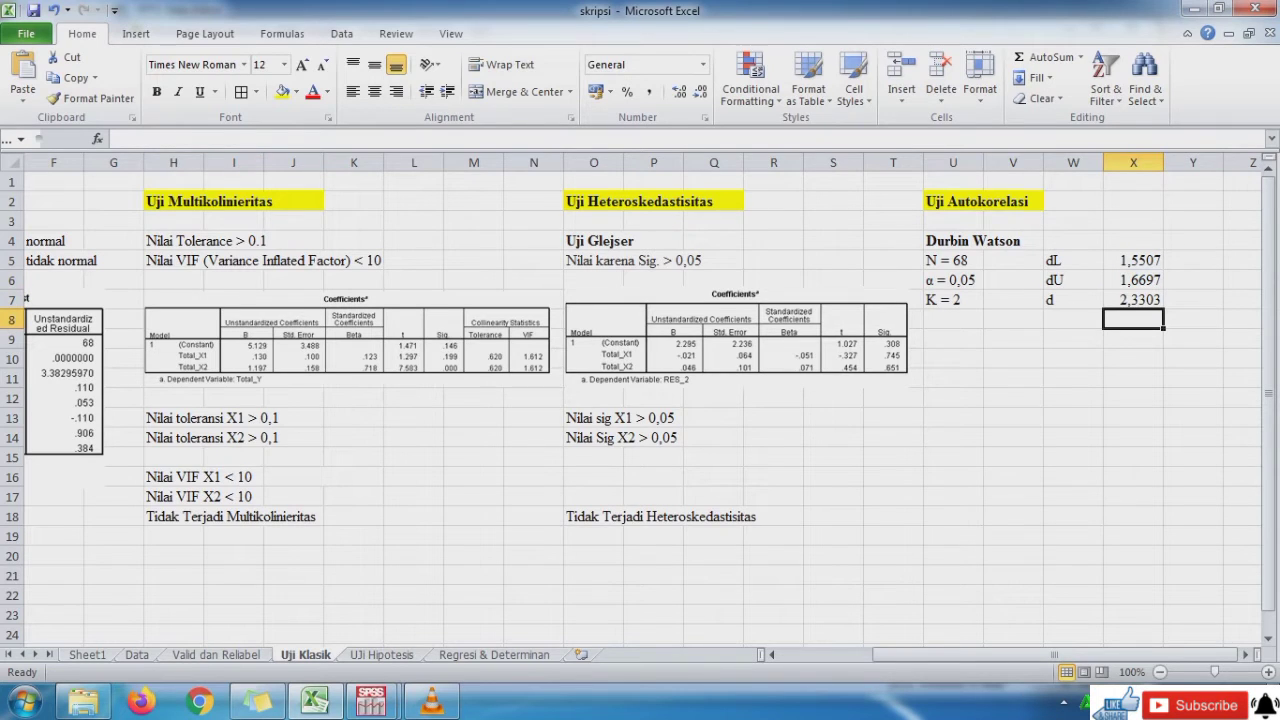
# Switch to the SPSS Data Editor and set up a linear regression with Total_Y replacing RES_2 as the dependent variable.
pyautogui.click(370, 700)
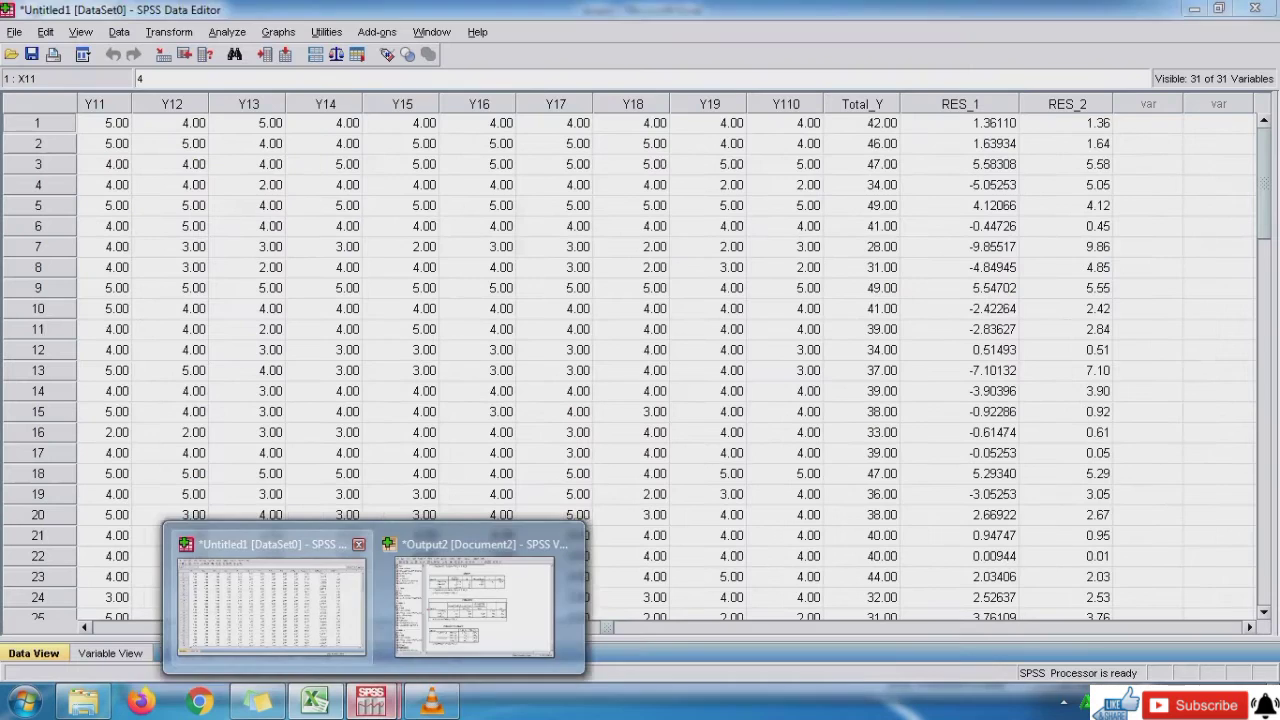
pyautogui.click(271, 600)
pyautogui.click(227, 31)
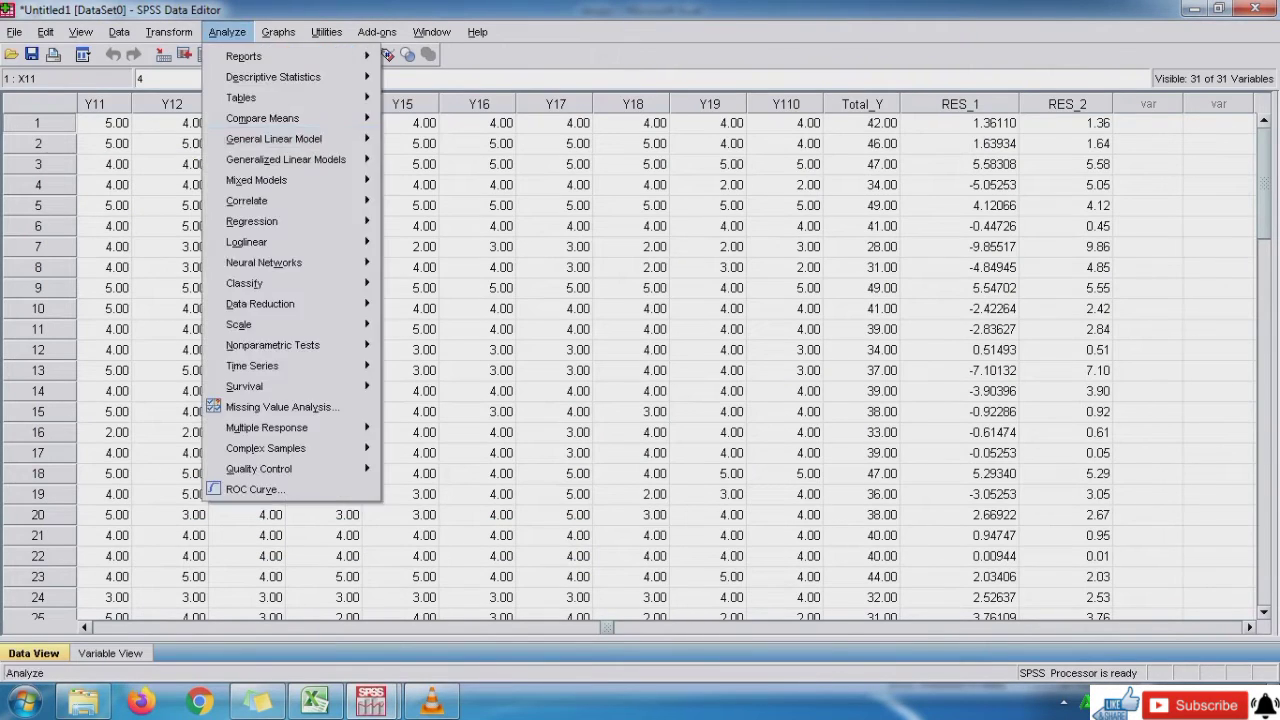
pyautogui.moveTo(262, 200)
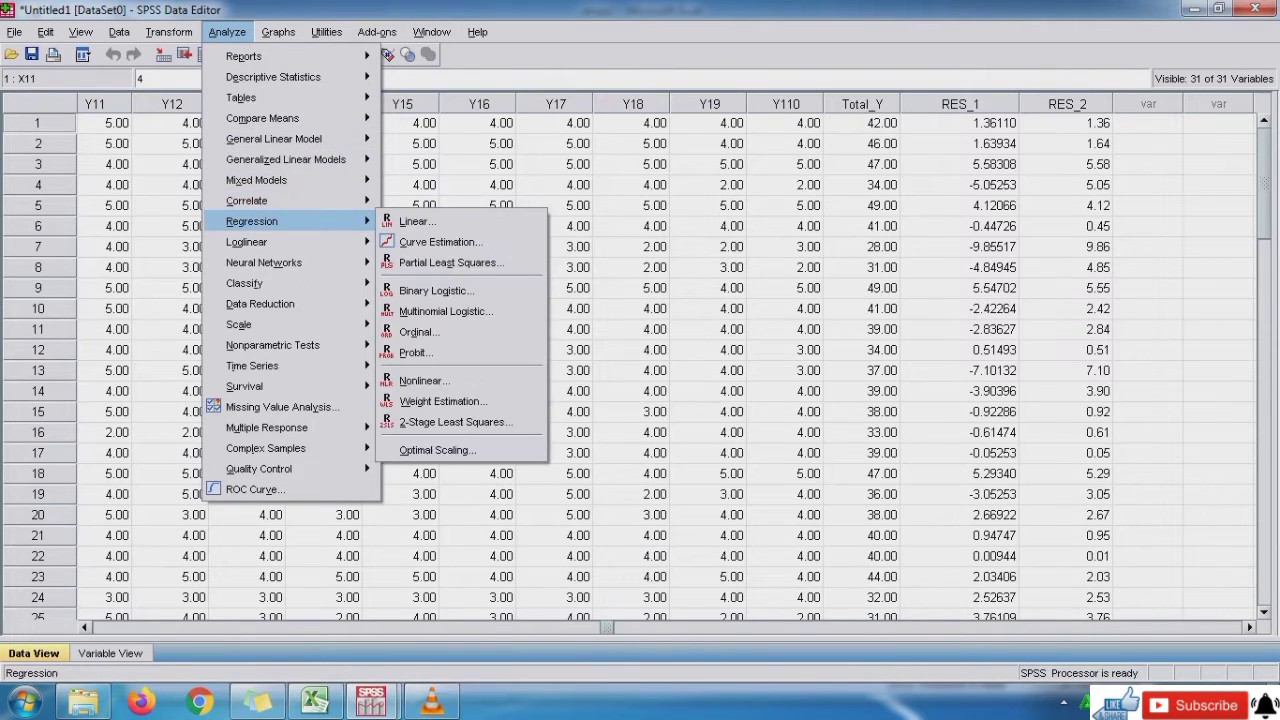
pyautogui.click(415, 221)
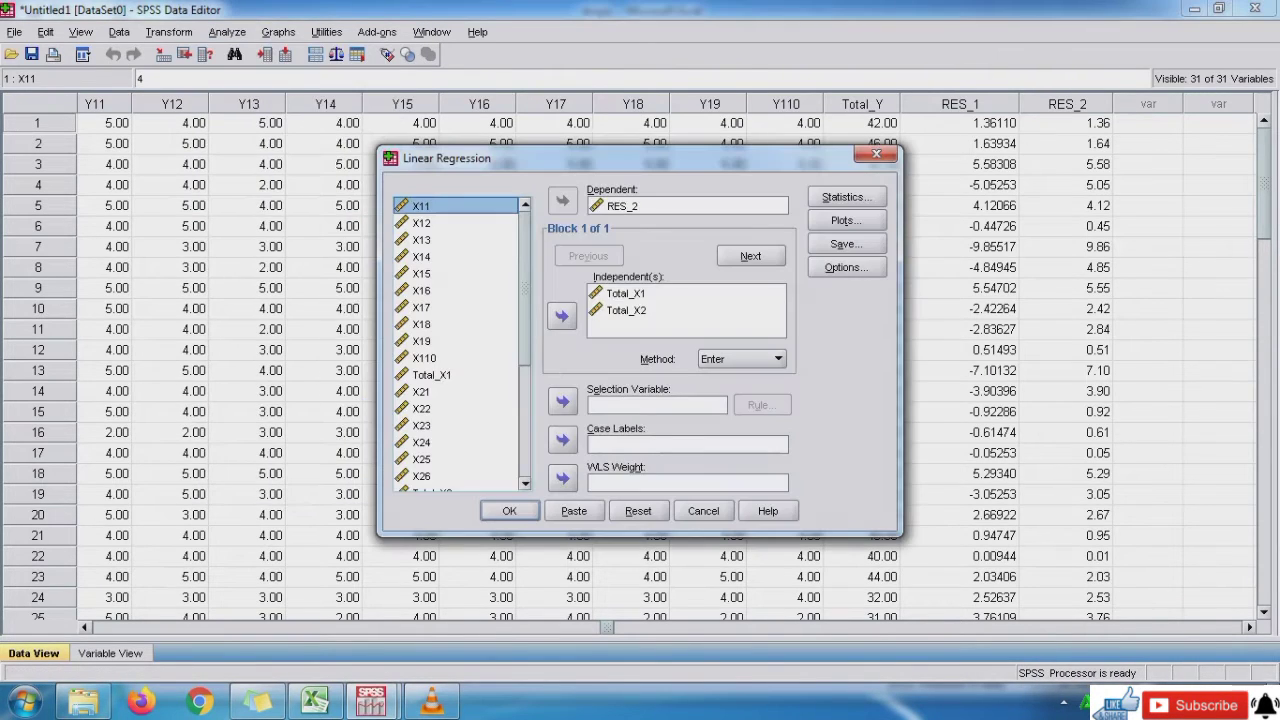
pyautogui.click(687, 205)
pyautogui.click(562, 201)
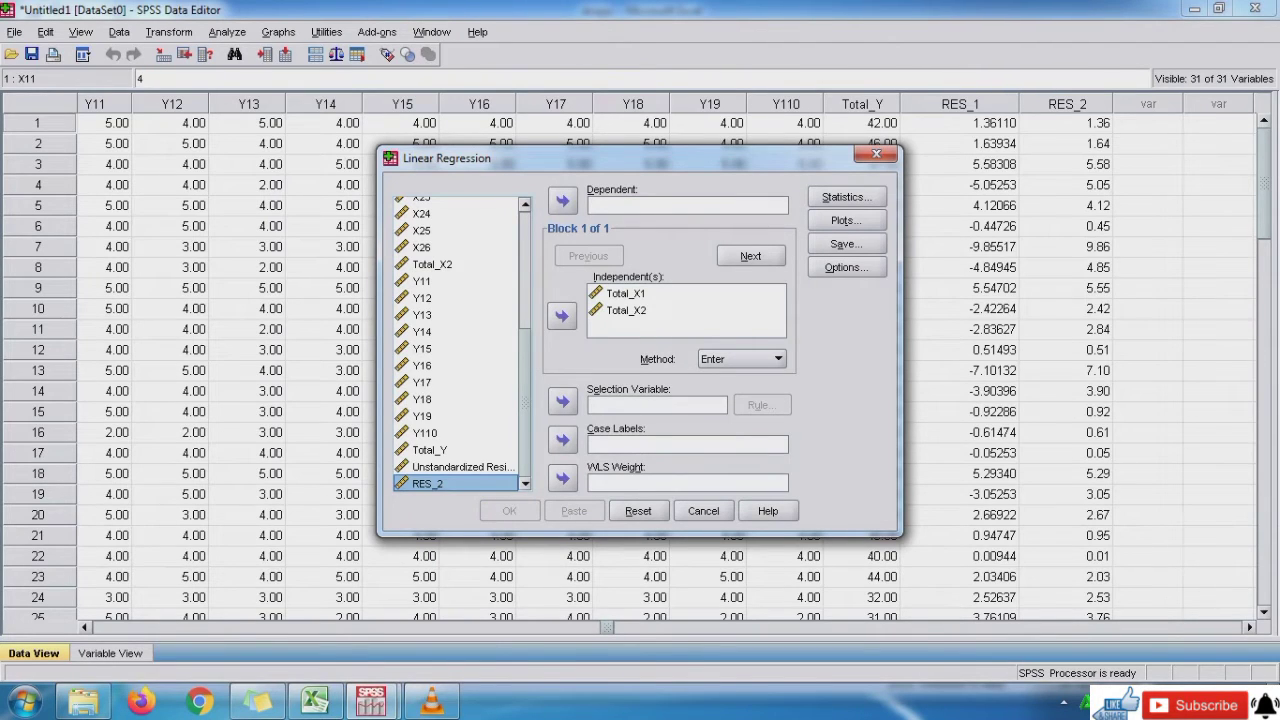
pyautogui.click(430, 449)
pyautogui.click(562, 201)
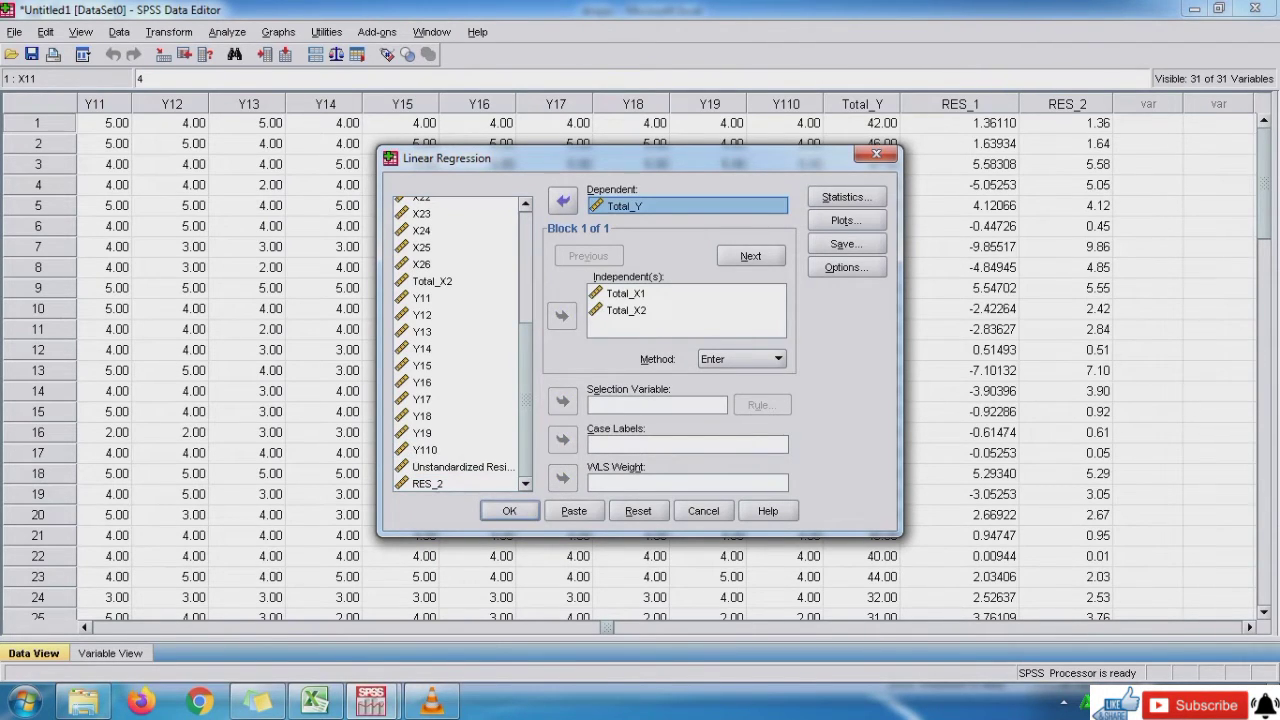
# Enable the Durbin-Watson residual statistic for the regression and run it.
pyautogui.click(846, 197)
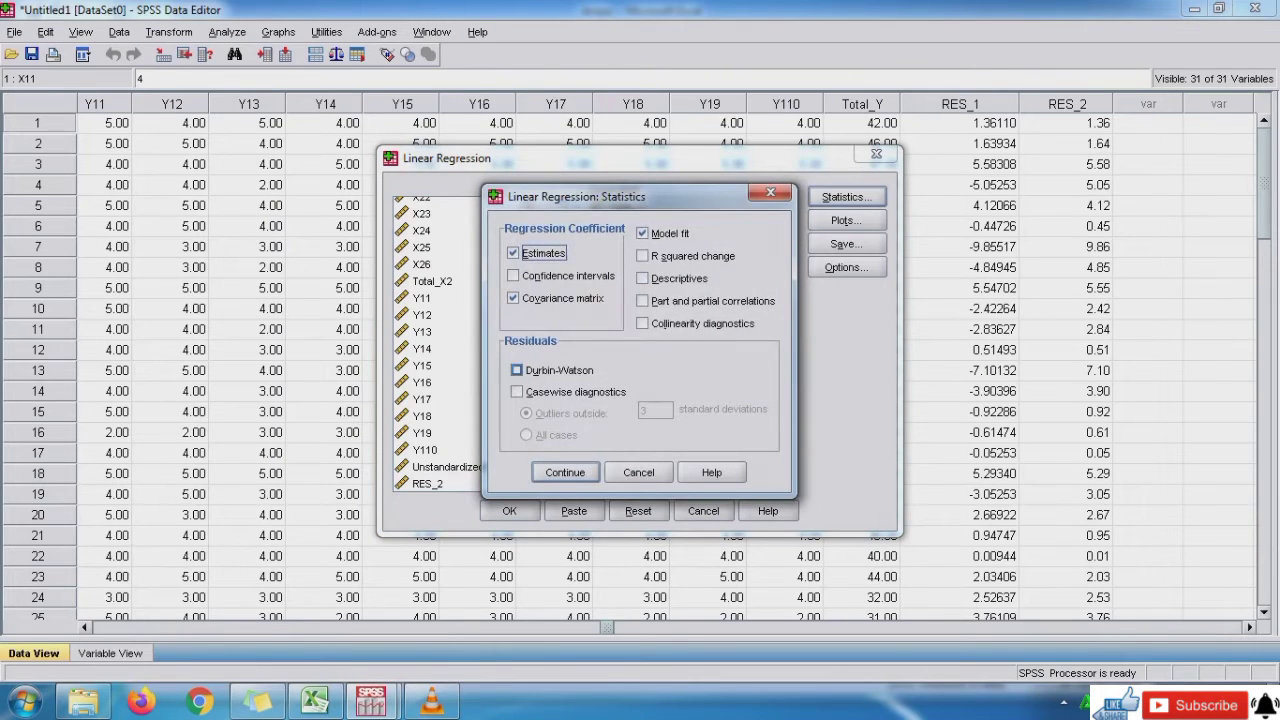
pyautogui.click(517, 370)
pyautogui.press('Return')
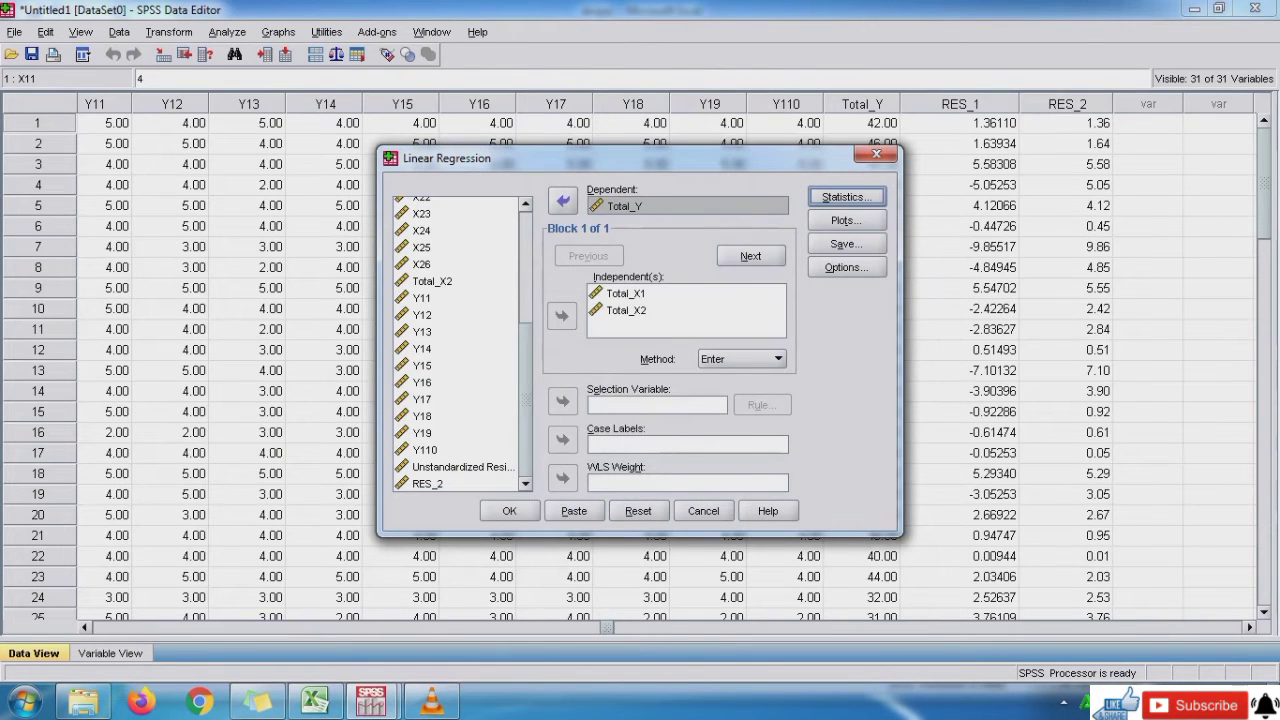
pyautogui.press('Return')
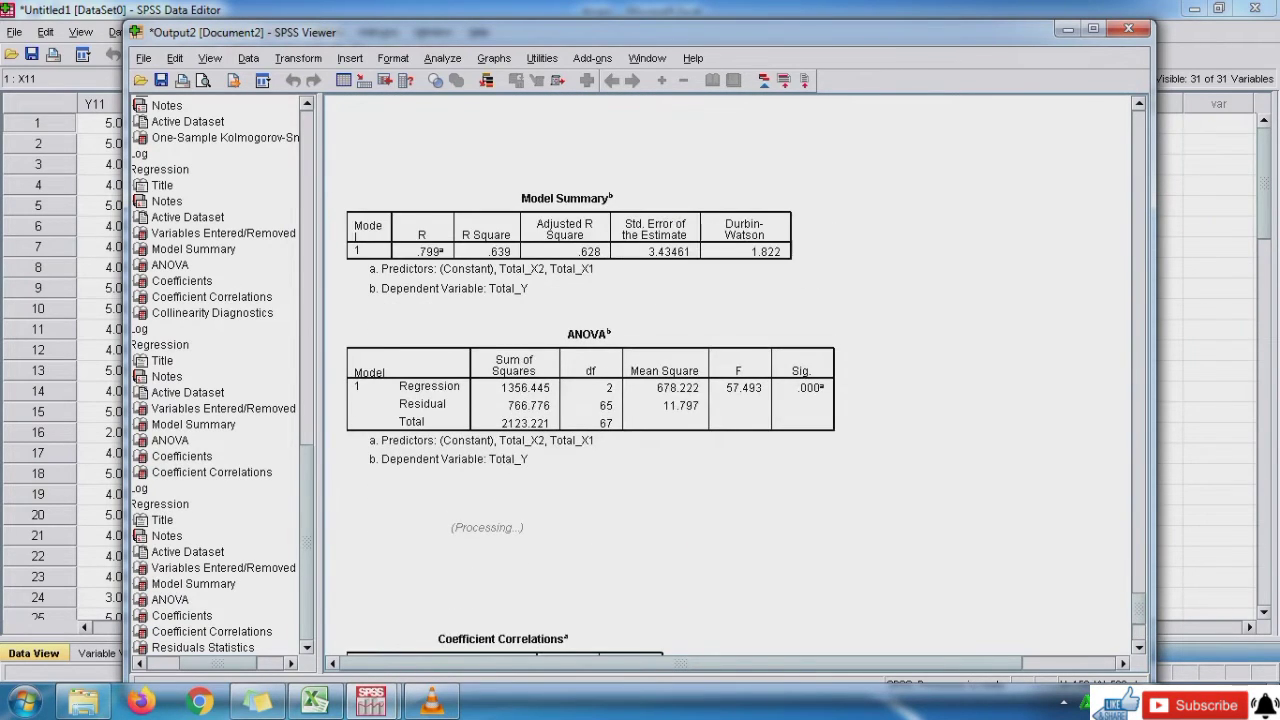
# Copy the Model Summary table from the SPSS output and paste it into Excel at U9 as Picture (PNG).
pyautogui.click(570, 400)
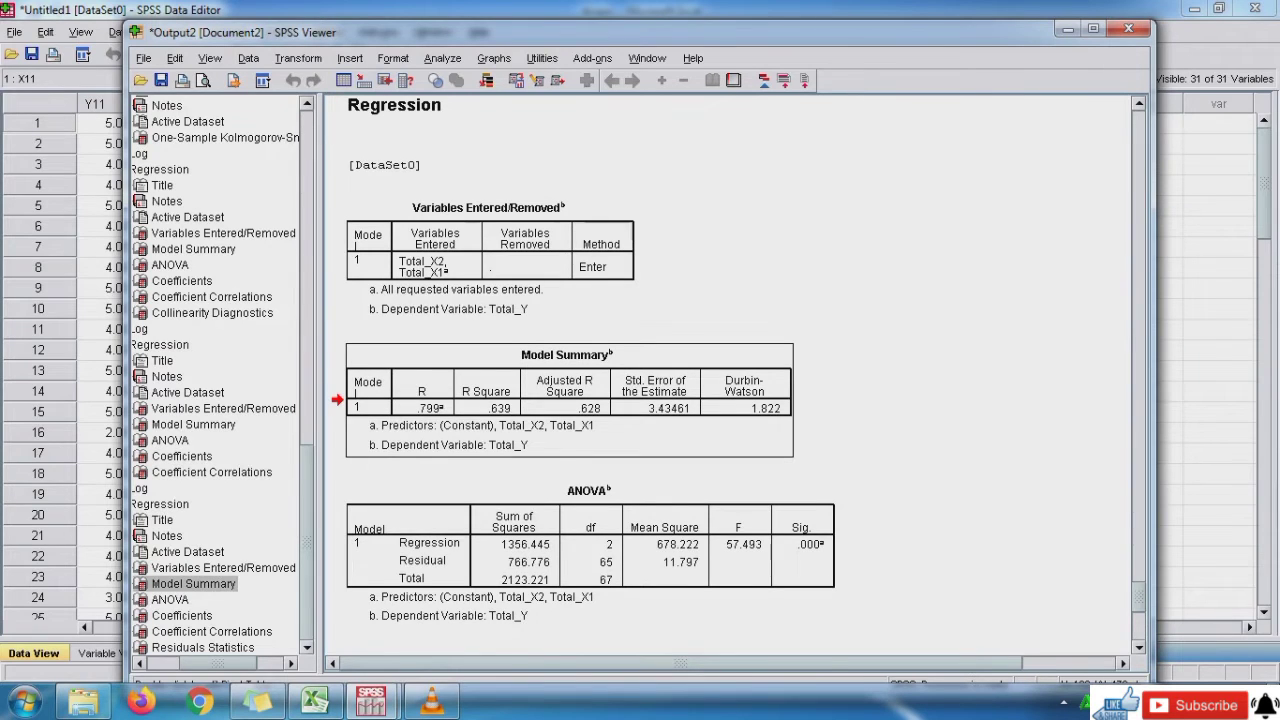
pyautogui.click(314, 702)
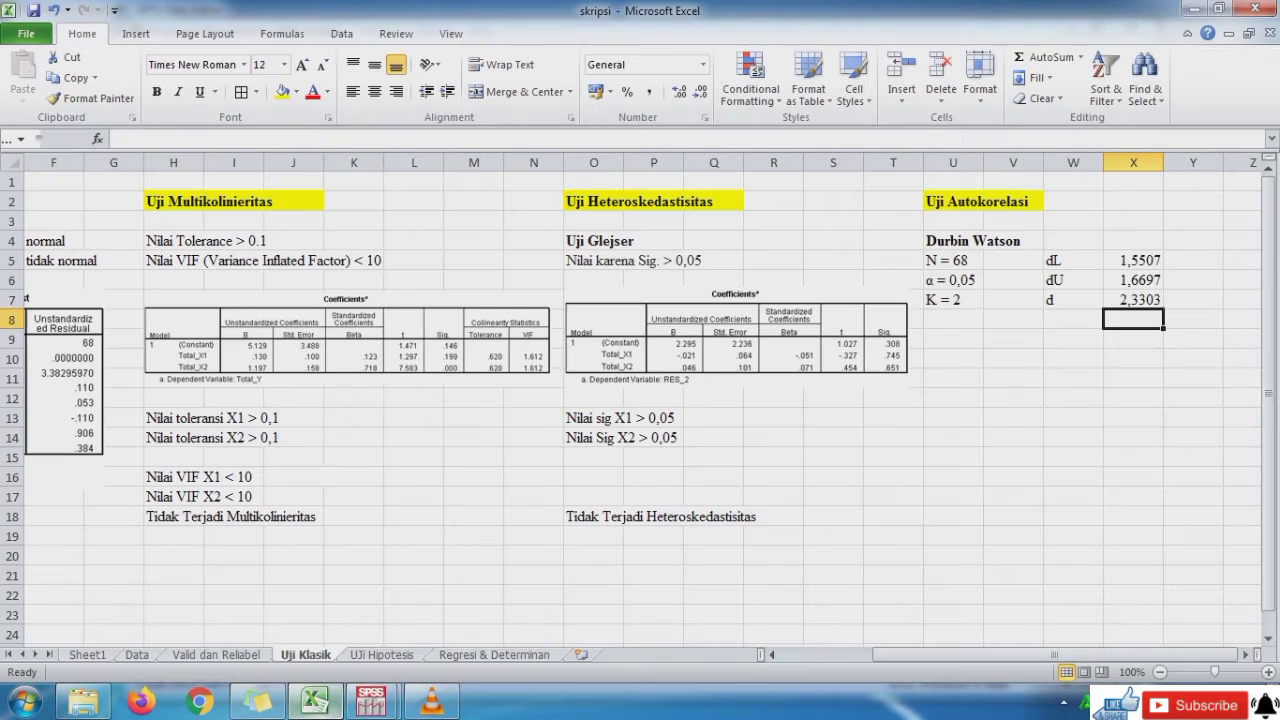
pyautogui.click(1013, 358)
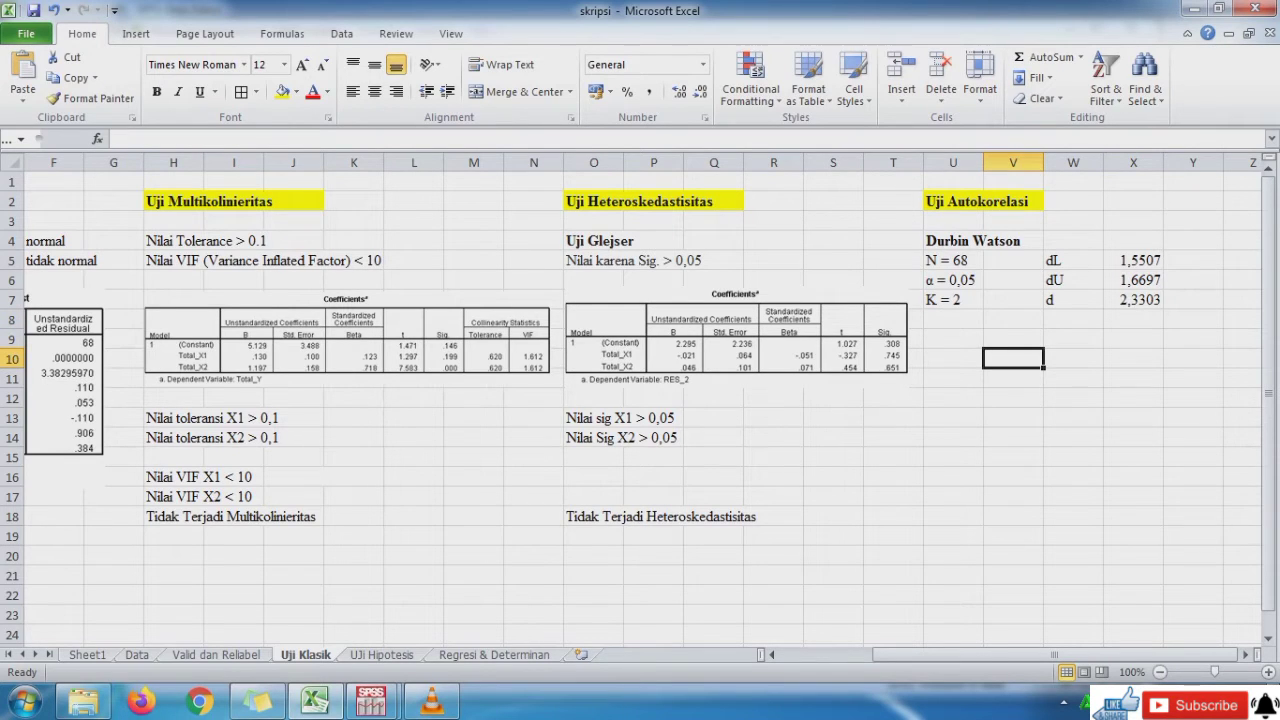
pyautogui.click(960, 339)
pyautogui.rightClick(973, 337)
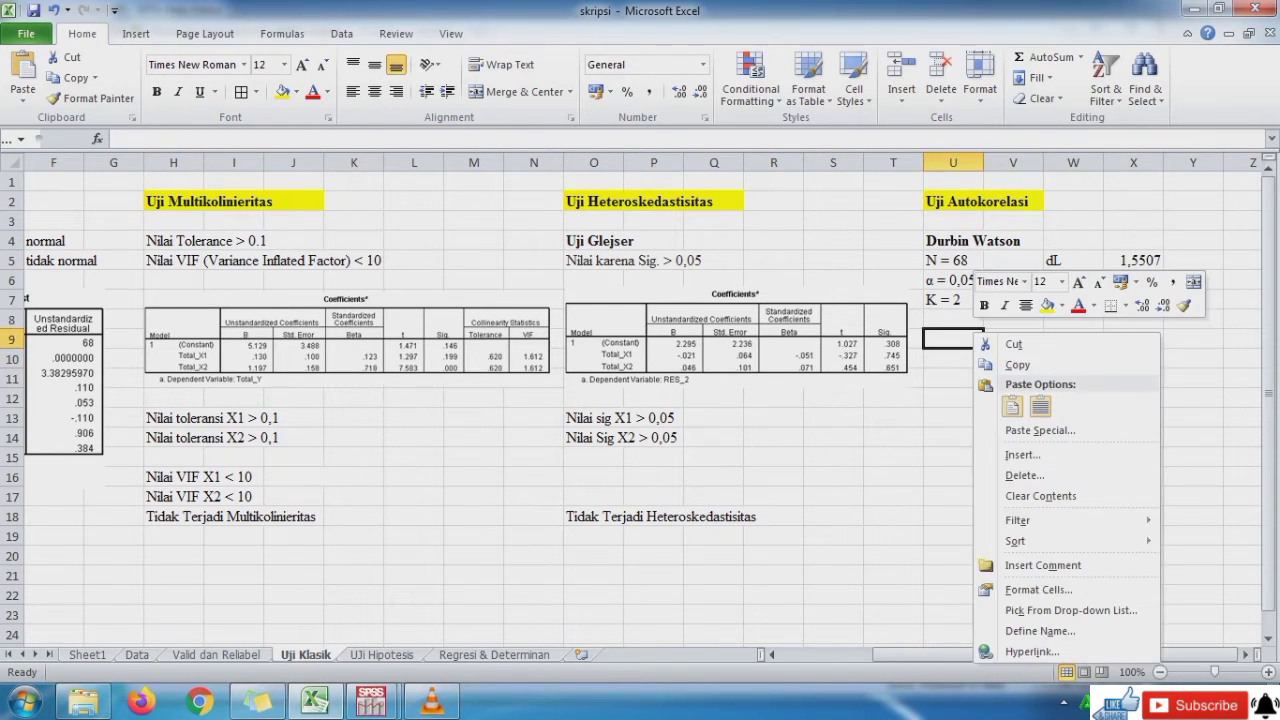
pyautogui.click(1040, 430)
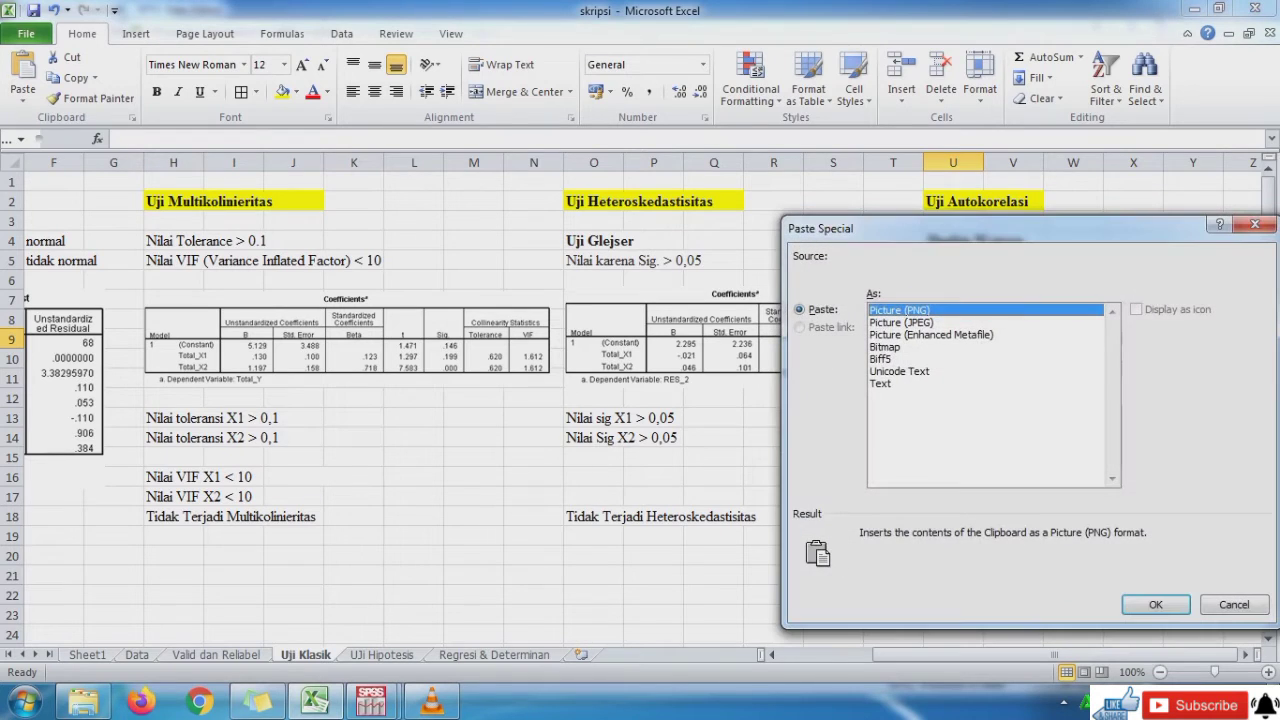
pyautogui.click(1155, 604)
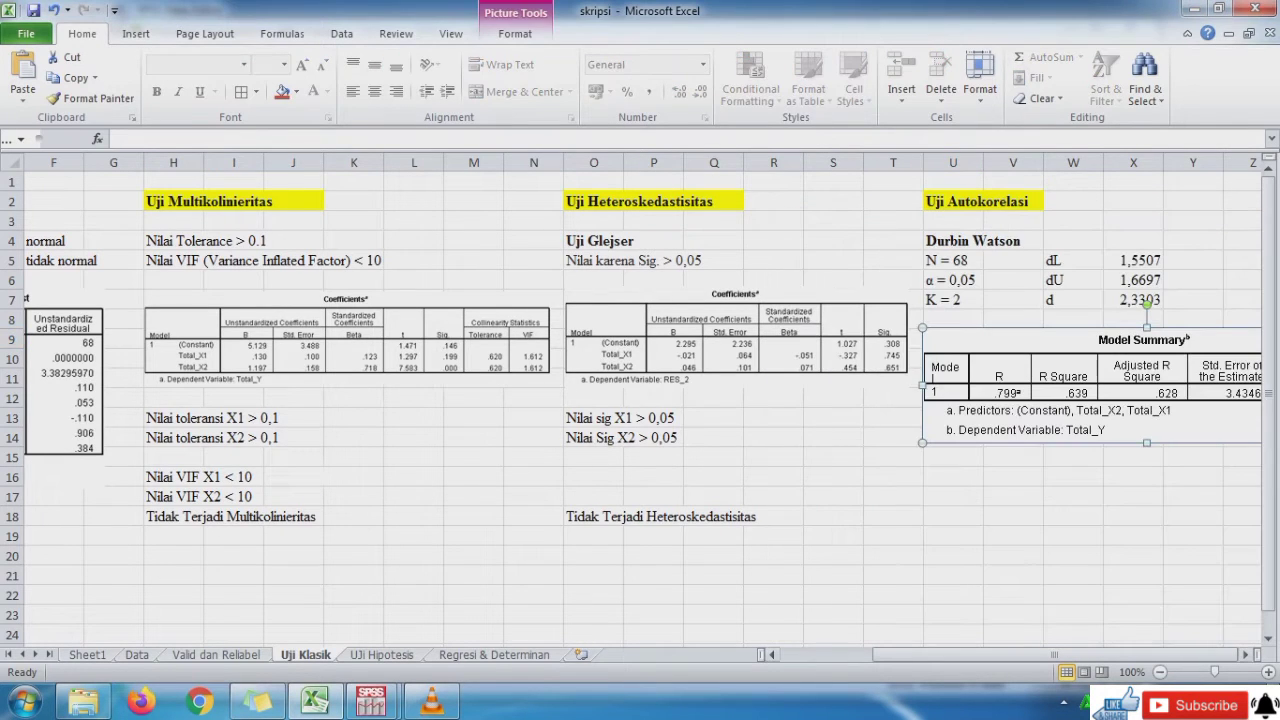
# Shrink the pasted Model Summary picture to fit columns U to Z and move it up to start at row 8.
pyautogui.click(1246, 655)
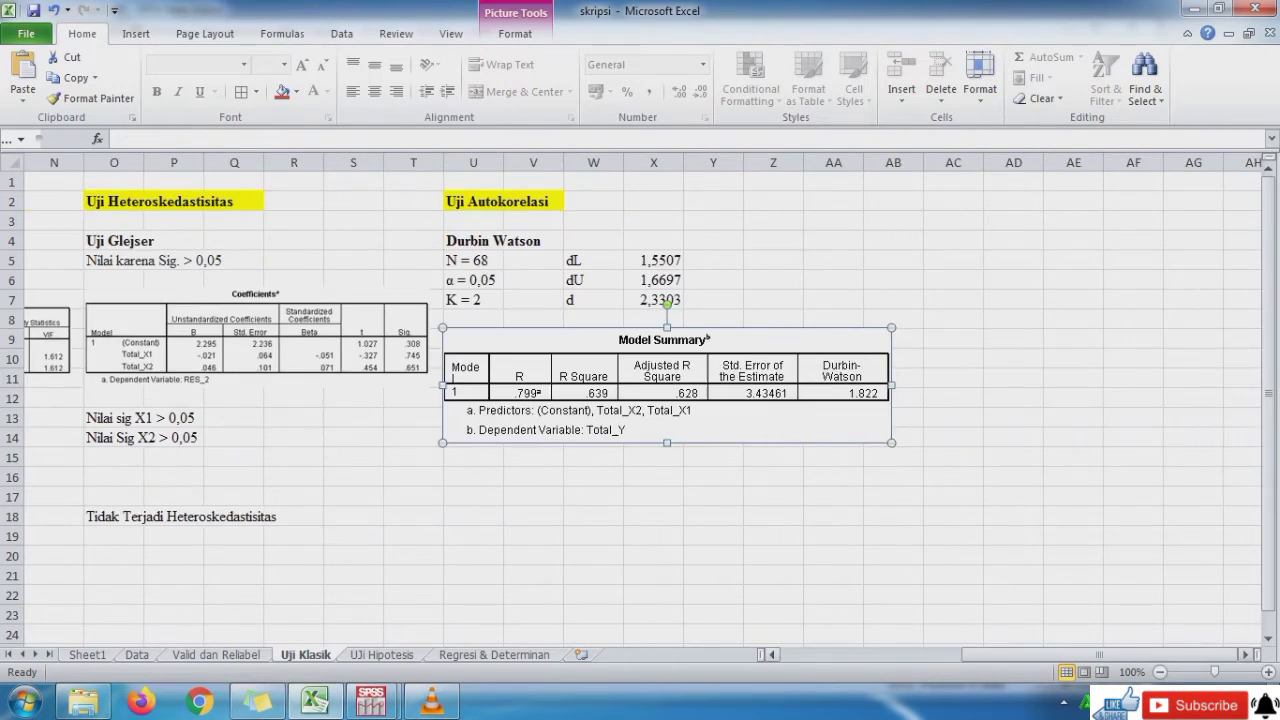
pyautogui.moveTo(891, 442); pyautogui.dragTo(802, 420)
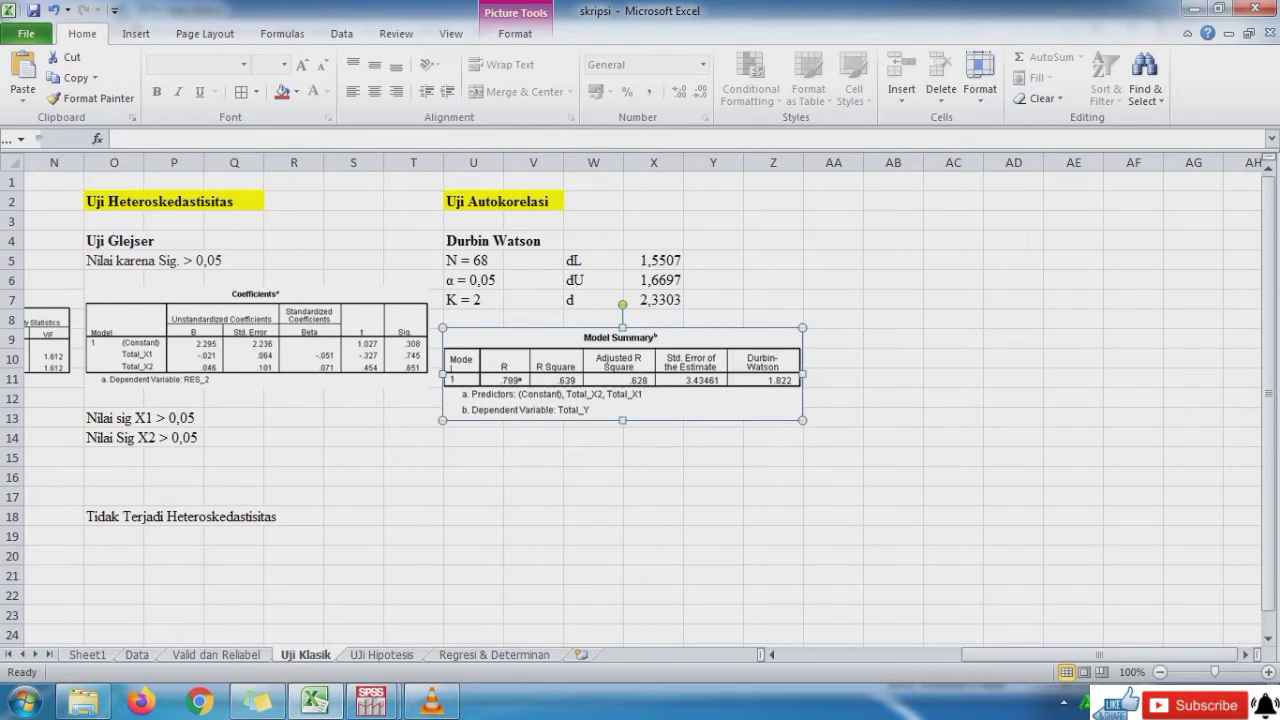
pyautogui.press('Up')
pyautogui.press('Up')
pyautogui.press('Up')
pyautogui.press('Up')
pyautogui.press('Up')
pyautogui.press('Up')
pyautogui.press('Up')
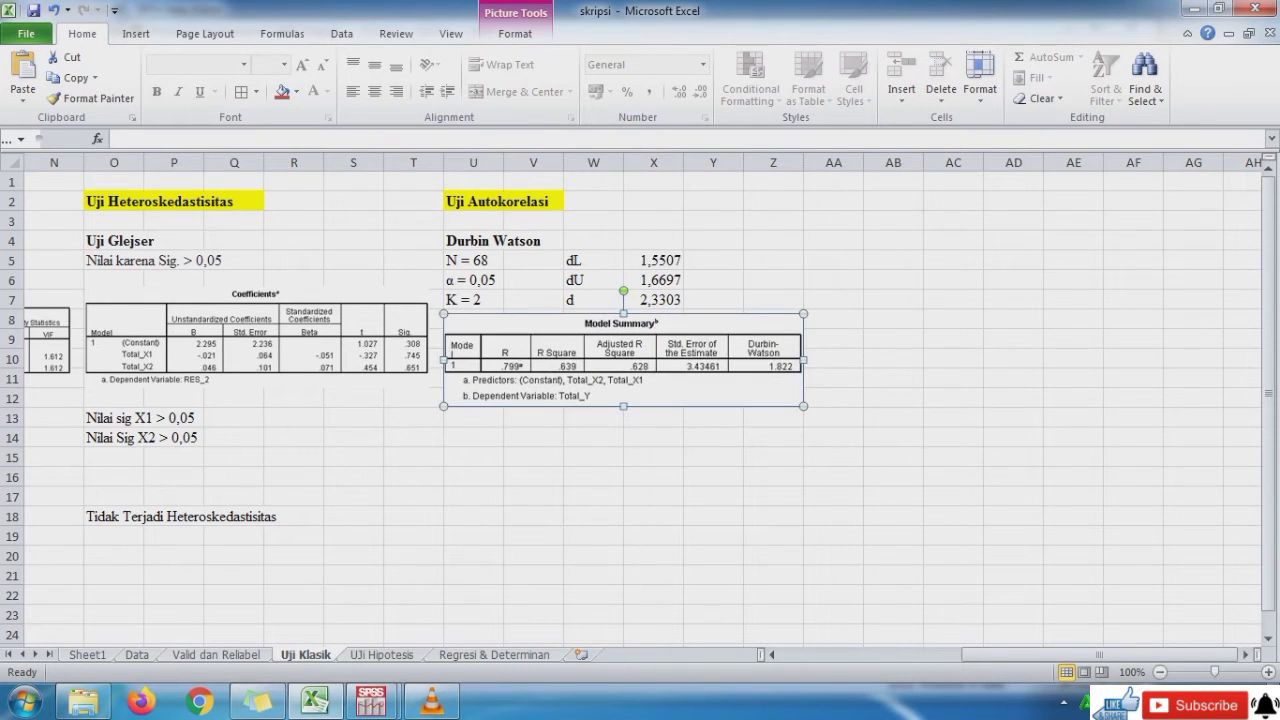
pyautogui.click(713, 477)
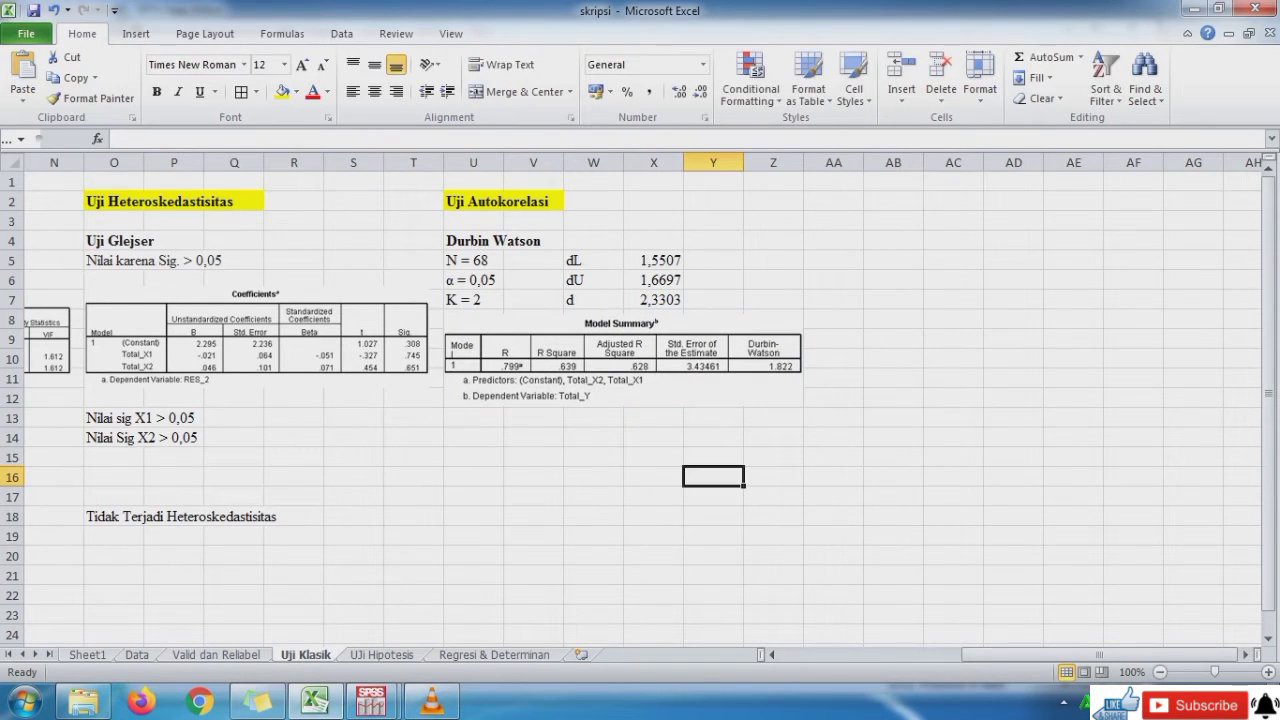
# Enter the comparison "d : 2,3303 > d hitung : 1,822" in U14 below the Model Summary picture.
pyautogui.click(473, 437)
pyautogui.write('d')
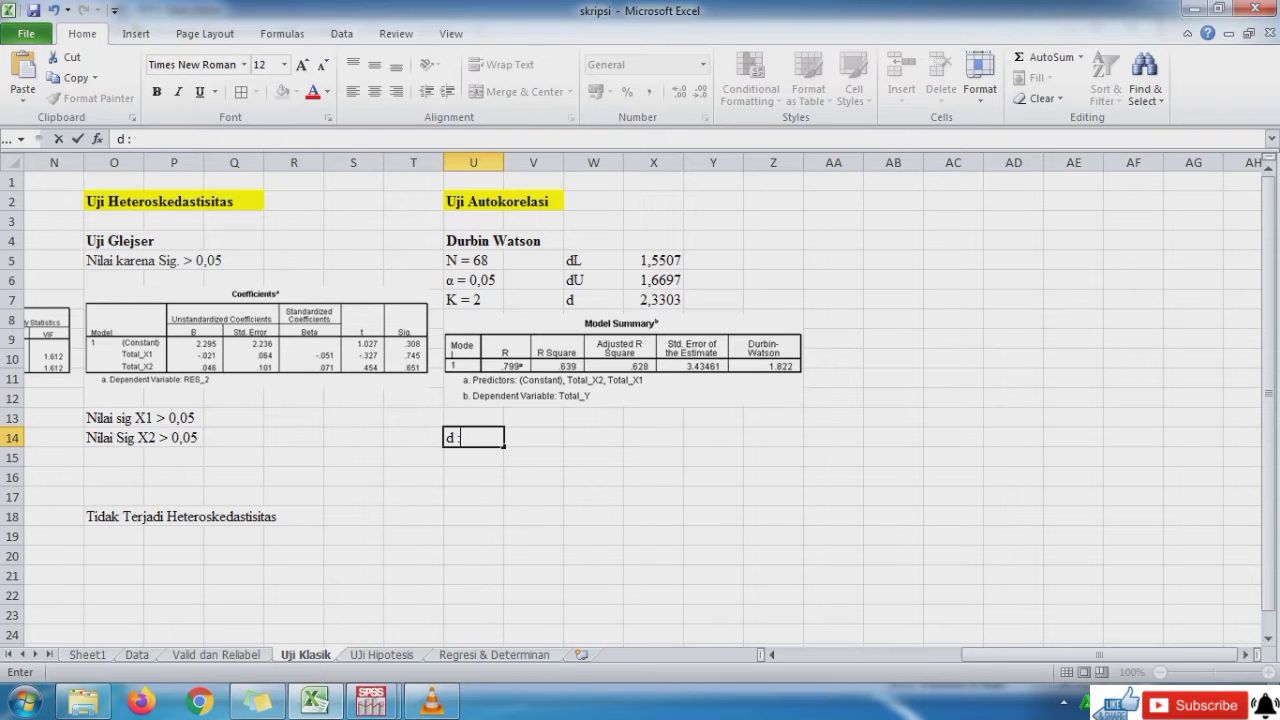
pyautogui.write(': 2,3303 > d')
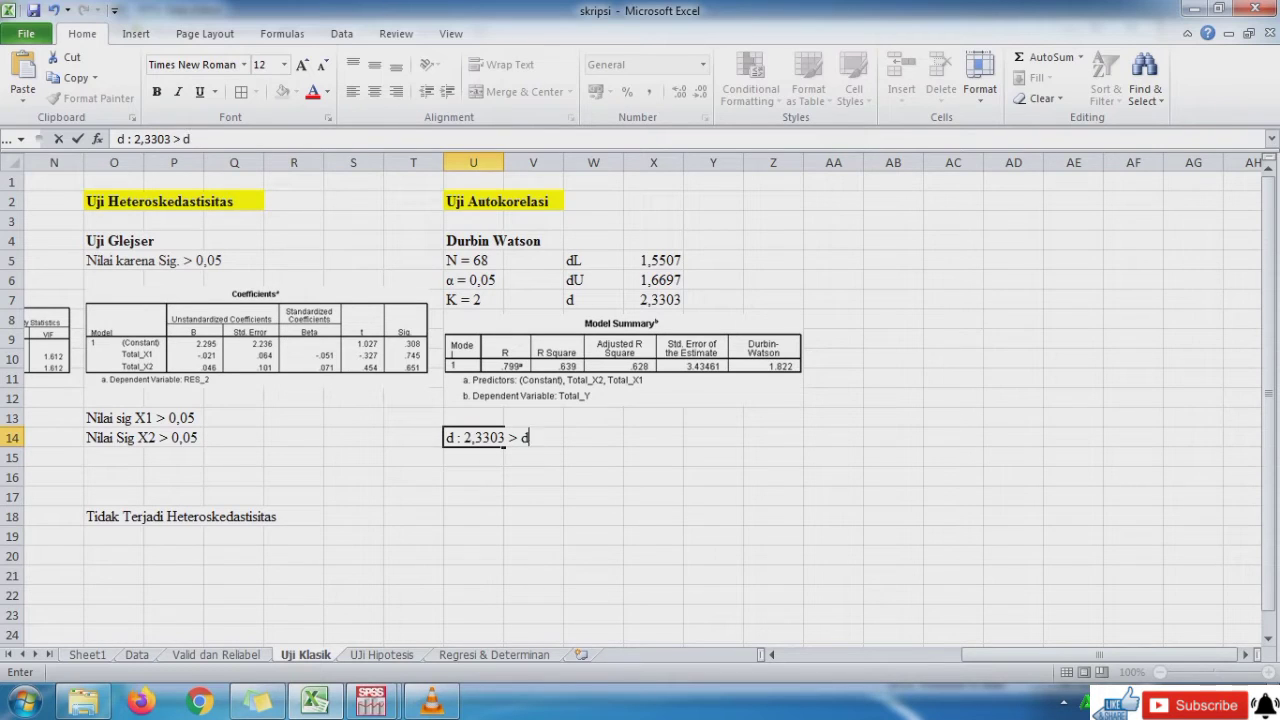
pyautogui.write(' hitung : 1,822')
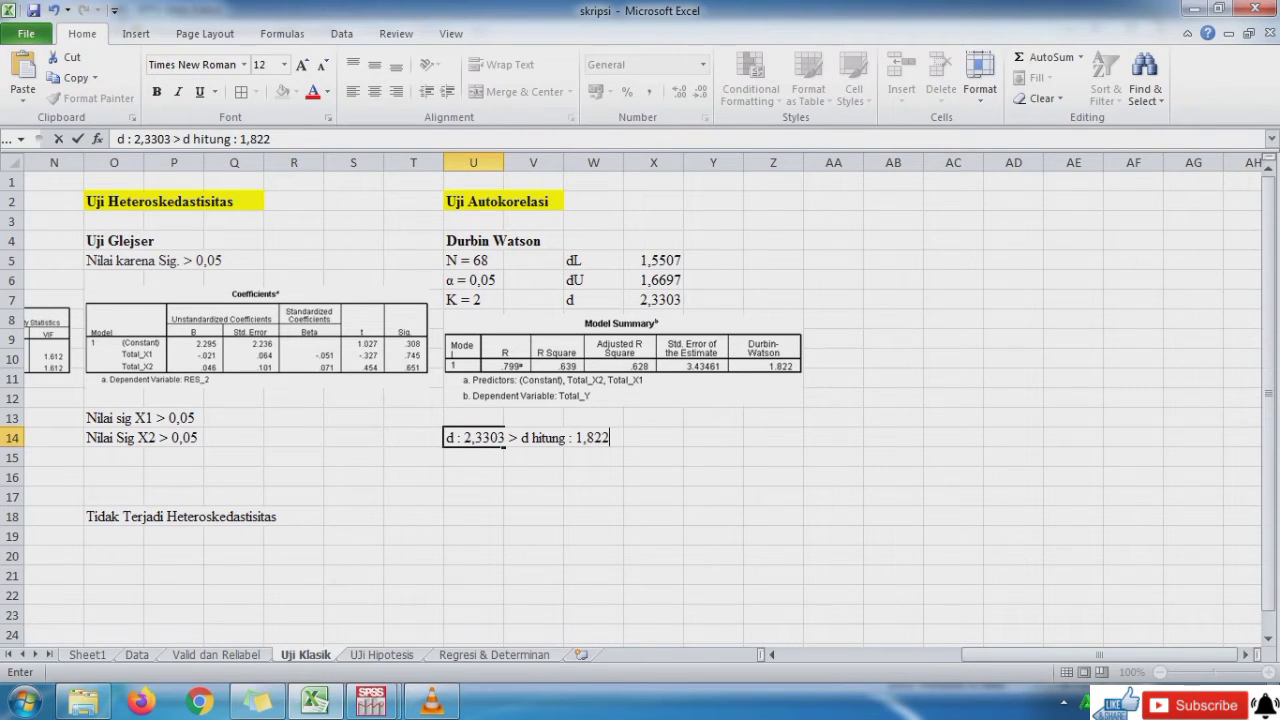
pyautogui.press('Return')
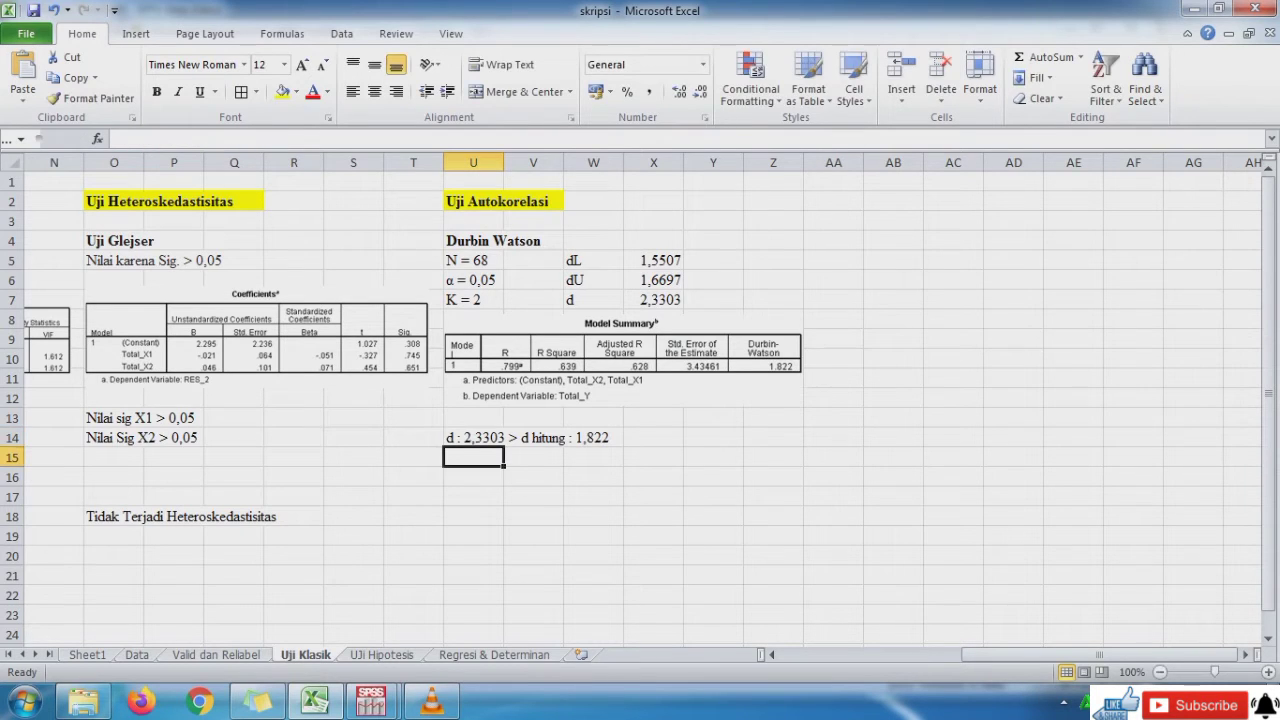
# Enter the conclusion "Tidak Terjadi Autokorelasi" under Uji Autokorelasi and place it in U18, level with the other conclusions.
pyautogui.press('Return')
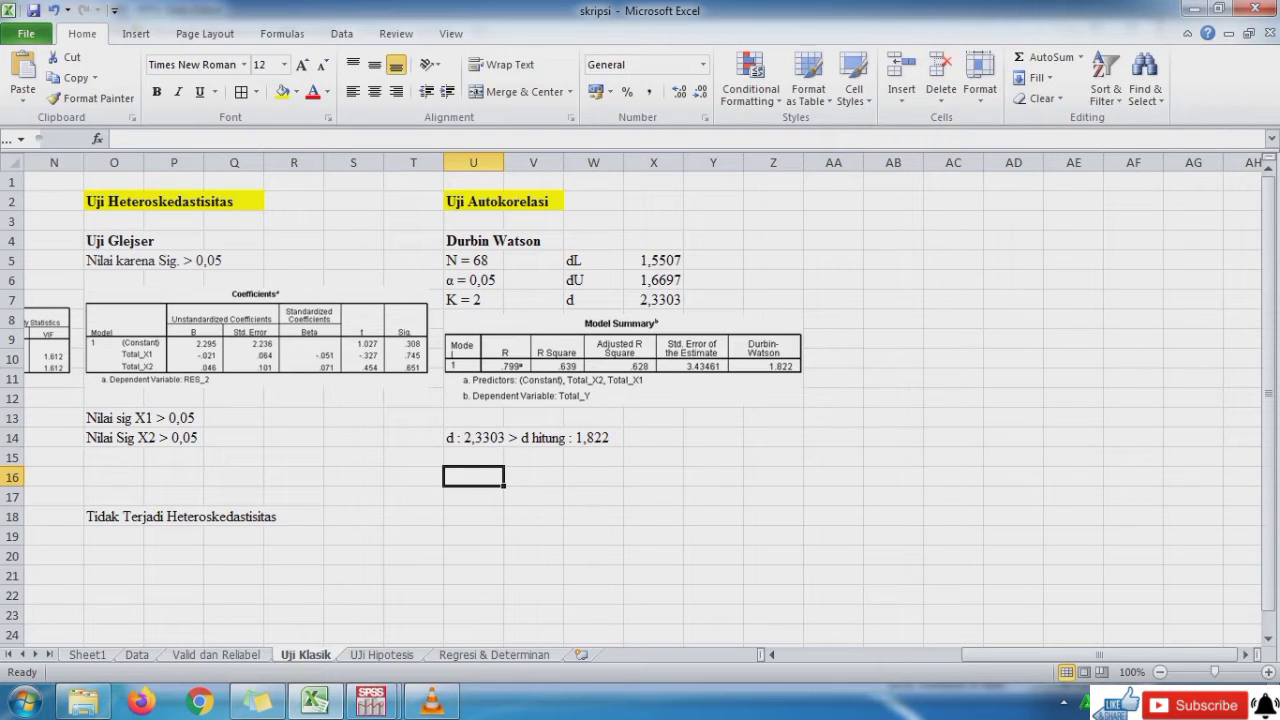
pyautogui.write('Tidak T')
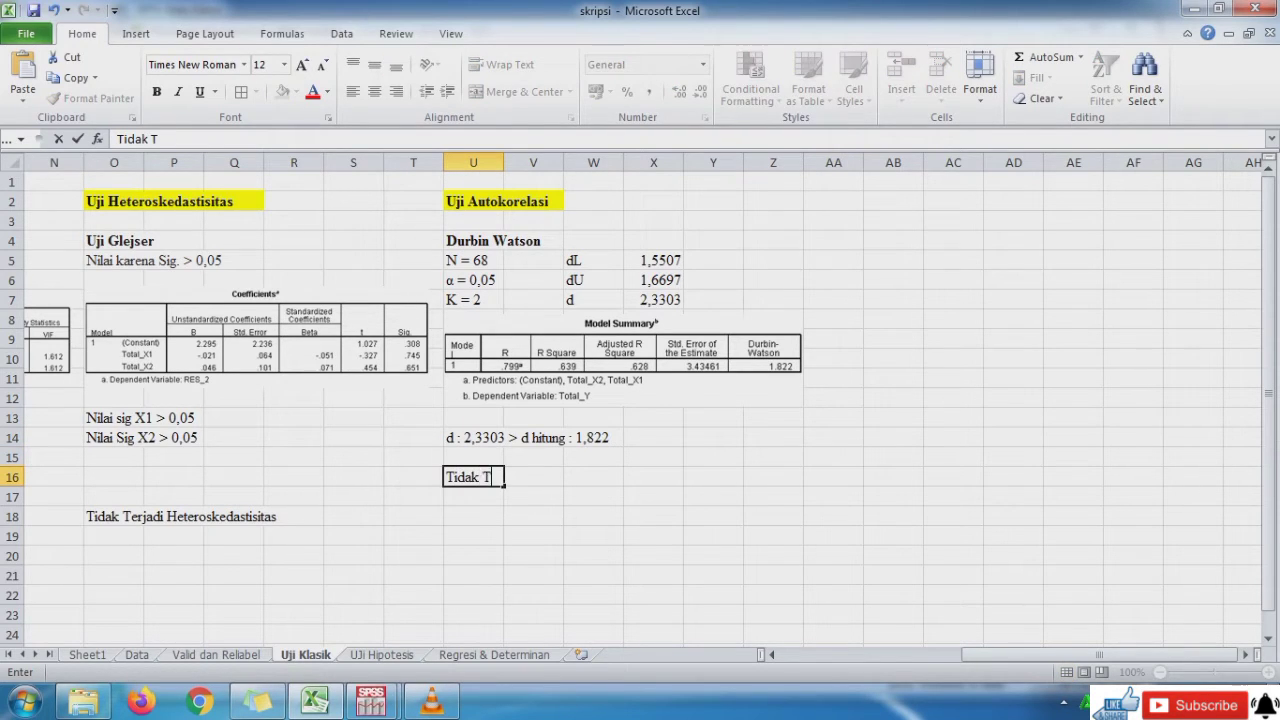
pyautogui.write('erjadi Auto')
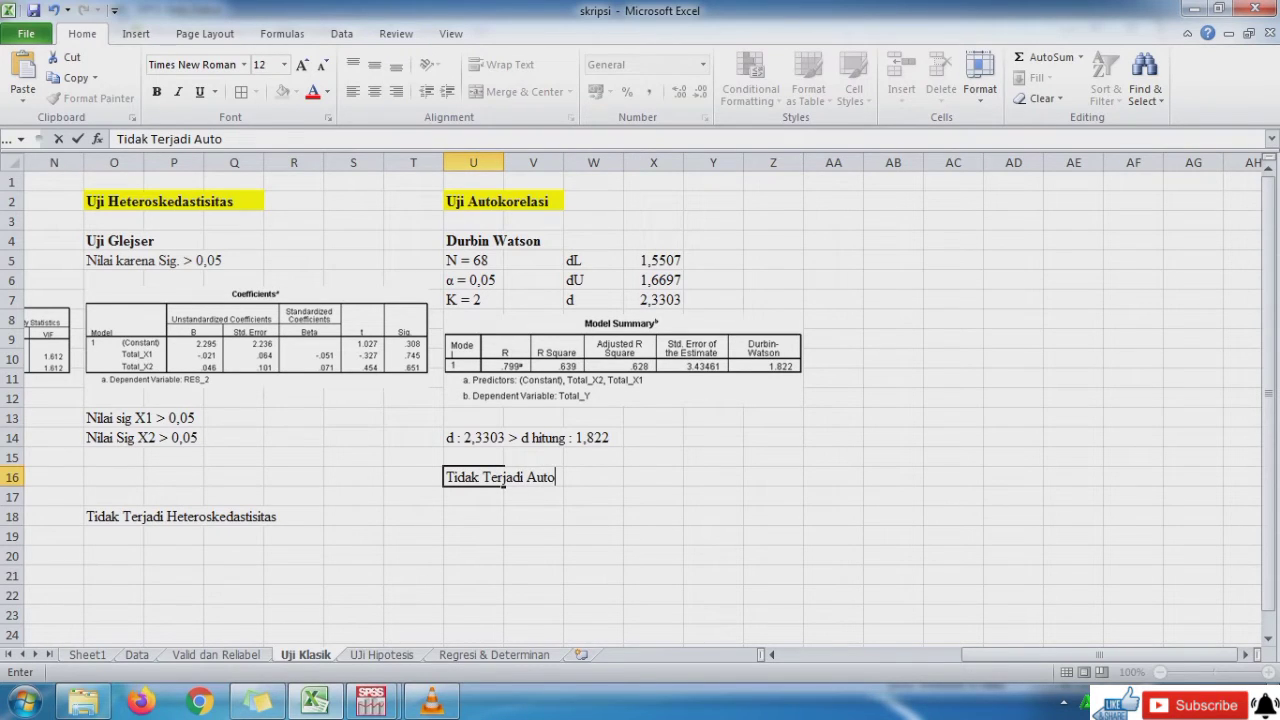
pyautogui.write('korelasi')
pyautogui.press('Return')
pyautogui.click(503, 478)
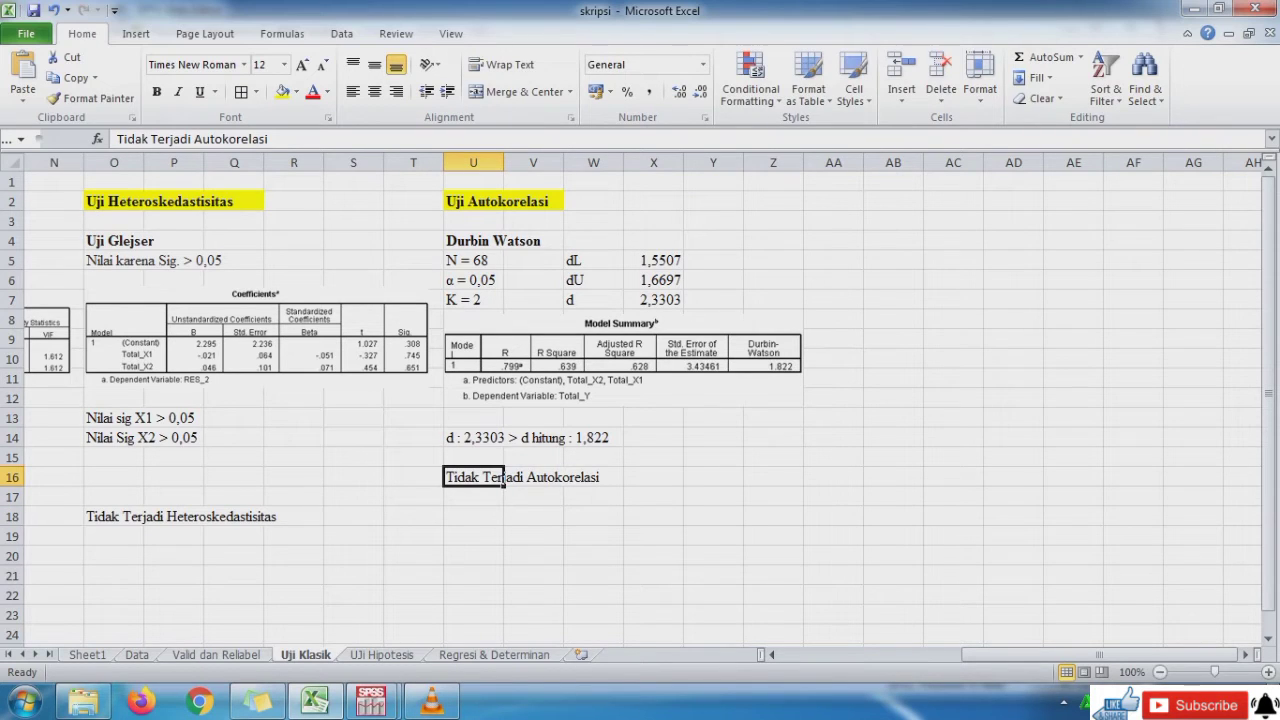
pyautogui.moveTo(503, 478); pyautogui.dragTo(503, 516)
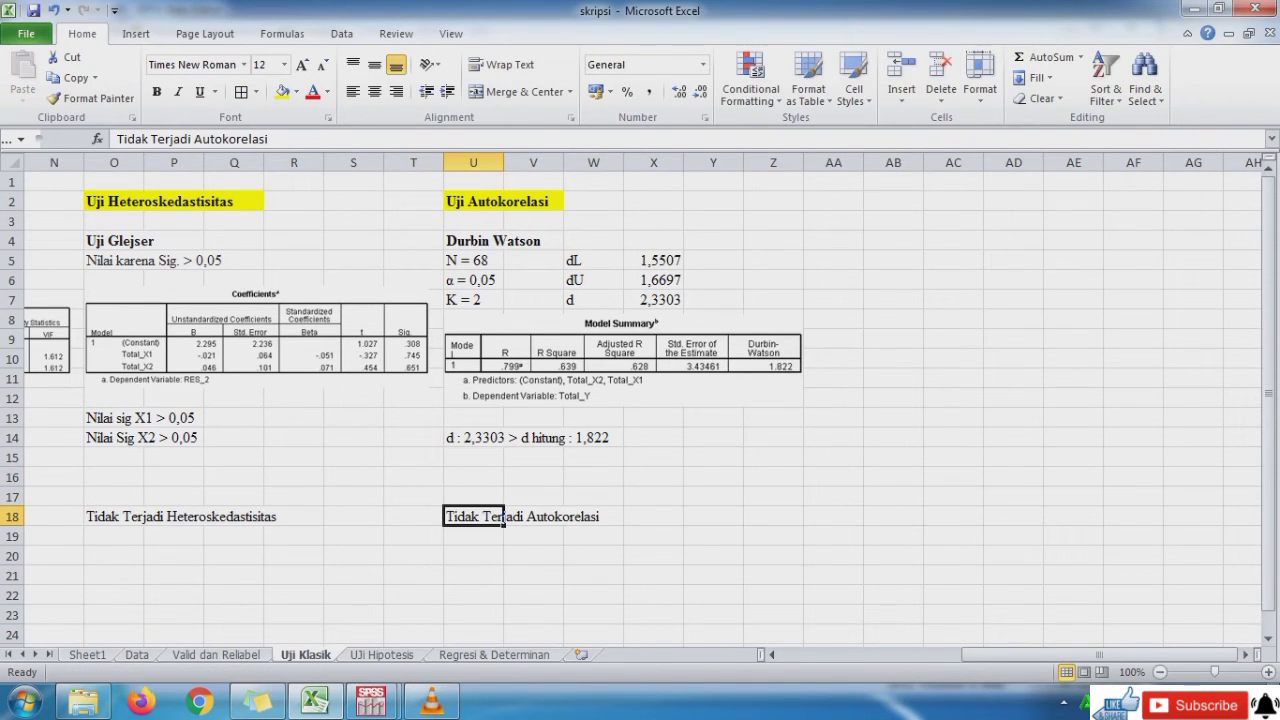
# Review the row 18 conclusions of the classical assumption tests from Uji Autokorelasi back to Uji Normalitas.
pyautogui.press('Left')
pyautogui.press('Left')
pyautogui.press('Left')
pyautogui.press('Left')
pyautogui.press('Left')
pyautogui.press('Left')
pyautogui.press('Left')
pyautogui.press('Left')
pyautogui.press('Left')
pyautogui.press('Left')
pyautogui.press('Left')
pyautogui.press('Left')
pyautogui.press('Left')
pyautogui.press('Left')
pyautogui.press('Left')
pyautogui.press('Left')
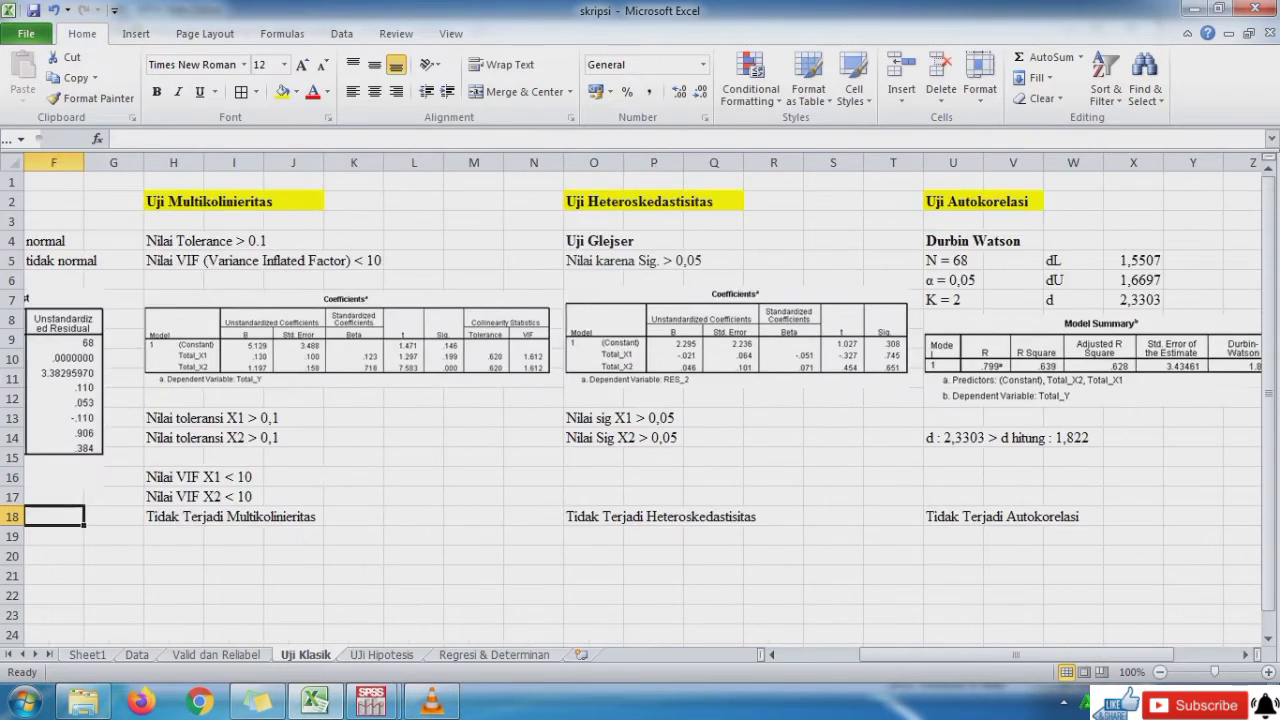
pyautogui.press('Left')
pyautogui.press('Left')
pyautogui.press('Left')
pyautogui.press('Left')
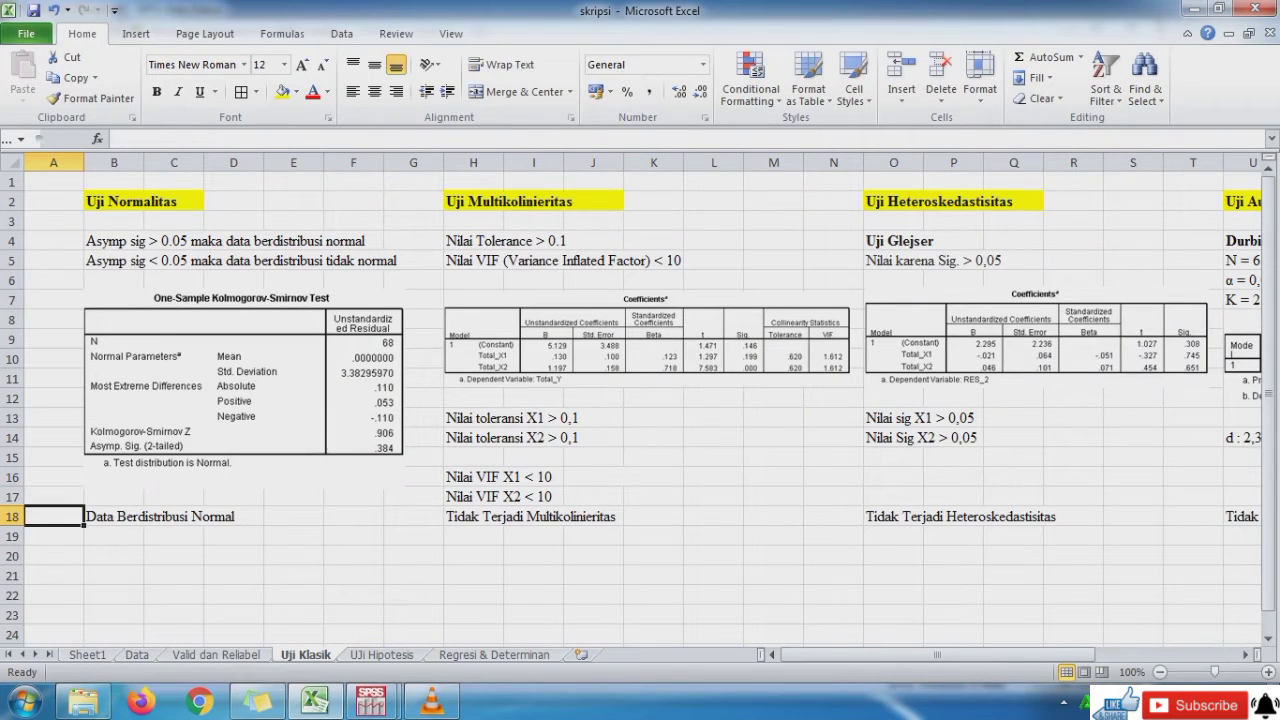
# Switch to the UJi Hipotesis sheet and examine the Ho and Hi statements and the p-value decision rules under Uji Parsial (Uji T).
pyautogui.hotkey('ctrl', 'pagedown')
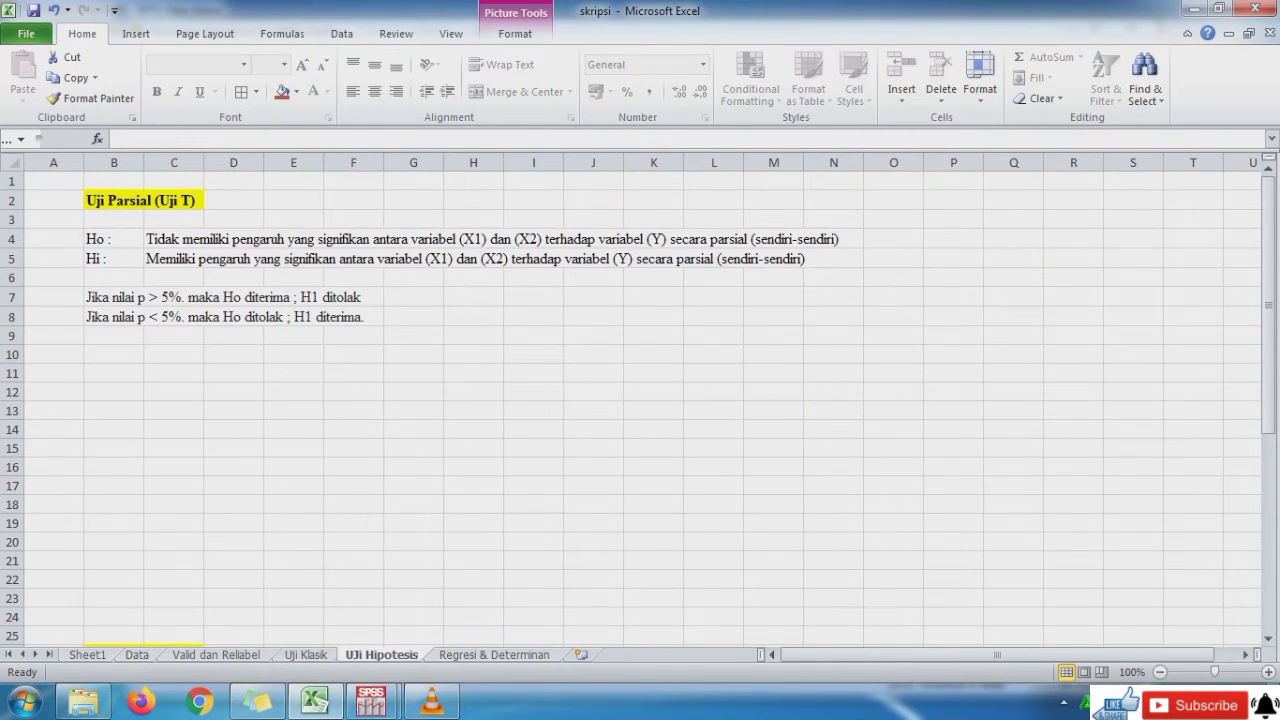
pyautogui.press('Escape')
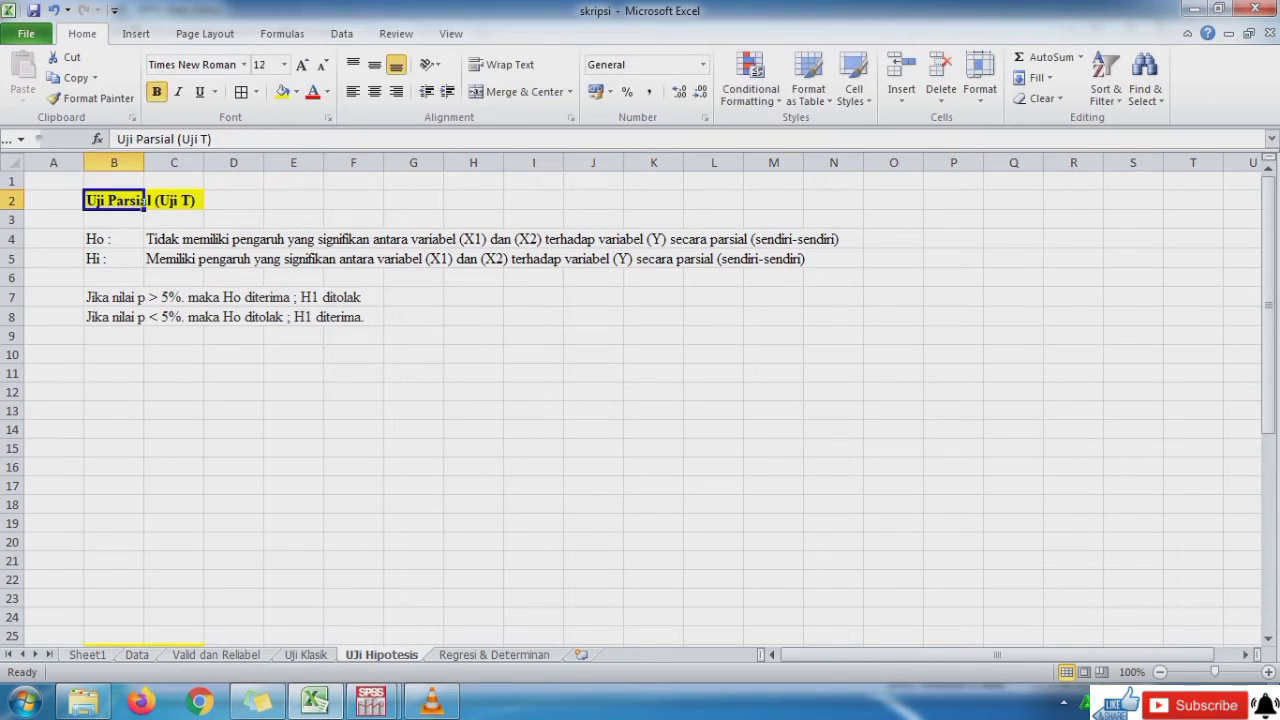
pyautogui.press('Down')
pyautogui.press('Down')
pyautogui.press('Right')
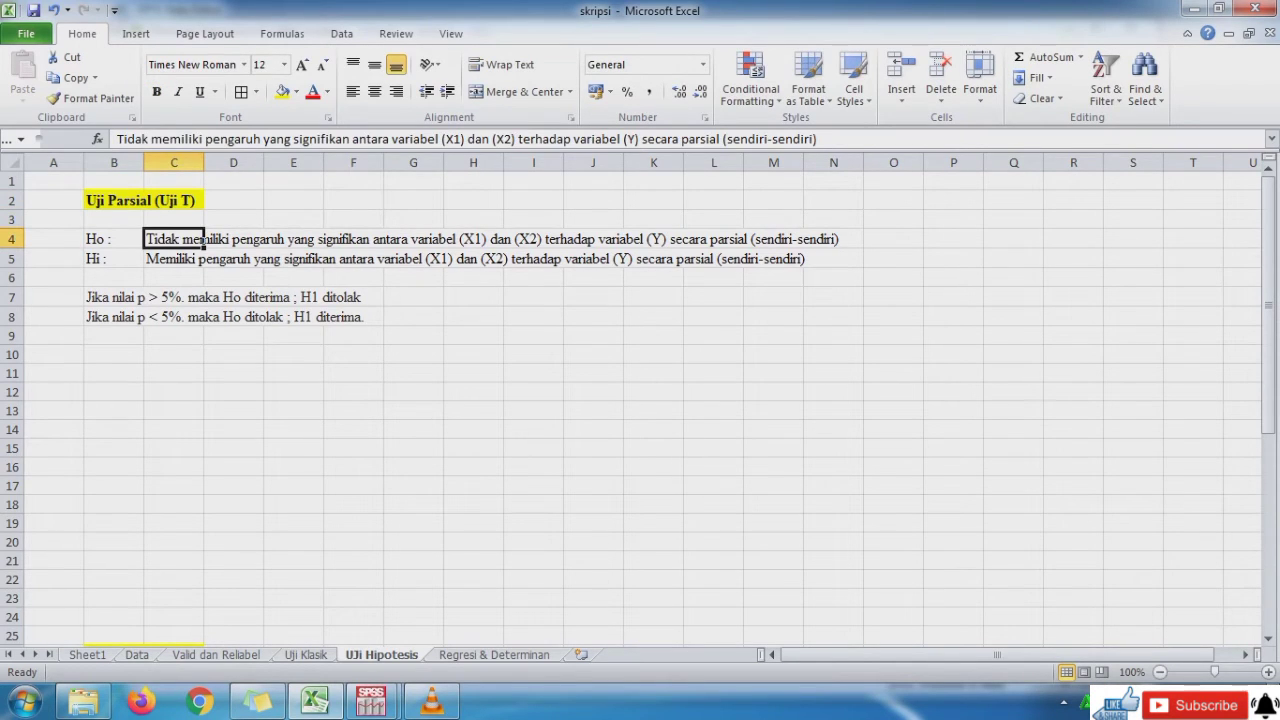
pyautogui.press('Right')
pyautogui.press('Right')
pyautogui.press('Right')
pyautogui.press('Right')
pyautogui.press('Right')
pyautogui.press('Right')
pyautogui.press('Right')
pyautogui.press('Right')
pyautogui.press('Right')
pyautogui.press('Right')
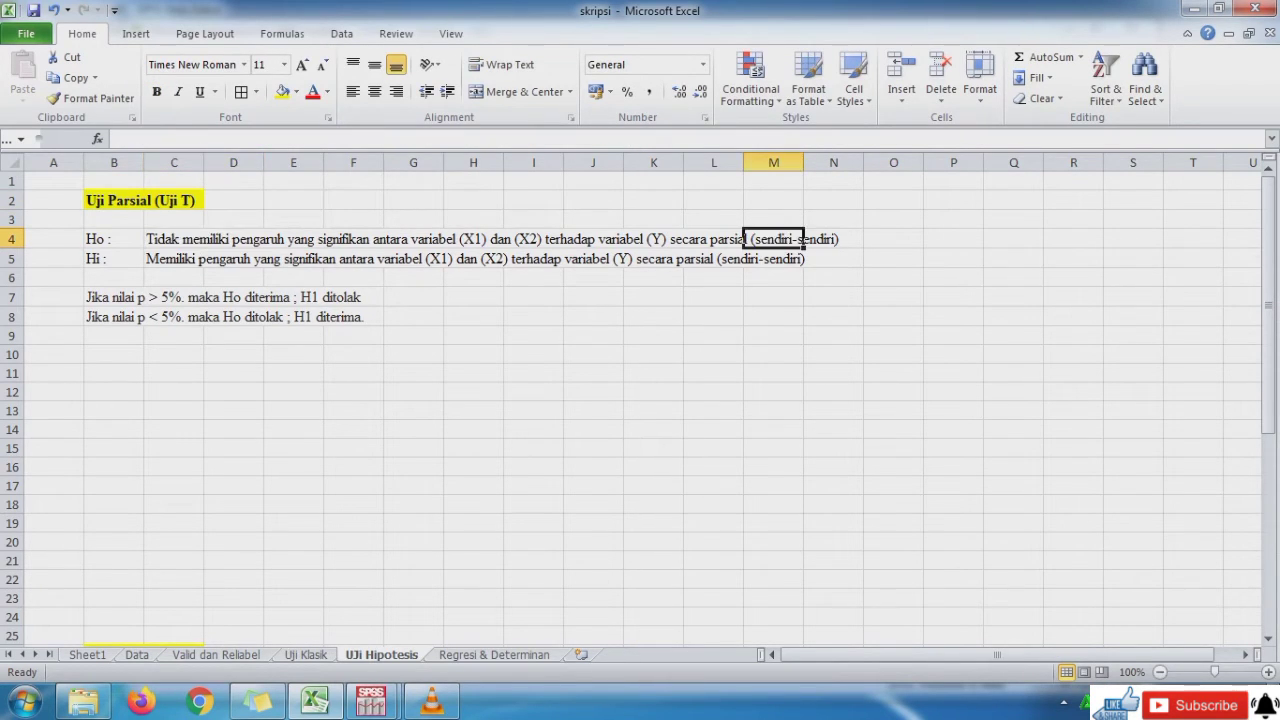
pyautogui.press('Down')
pyautogui.press('Left')
pyautogui.press('Left')
pyautogui.press('Left')
pyautogui.press('Left')
pyautogui.press('Left')
pyautogui.press('Left')
pyautogui.press('Left')
pyautogui.press('Left')
pyautogui.press('Left')
pyautogui.press('Left')
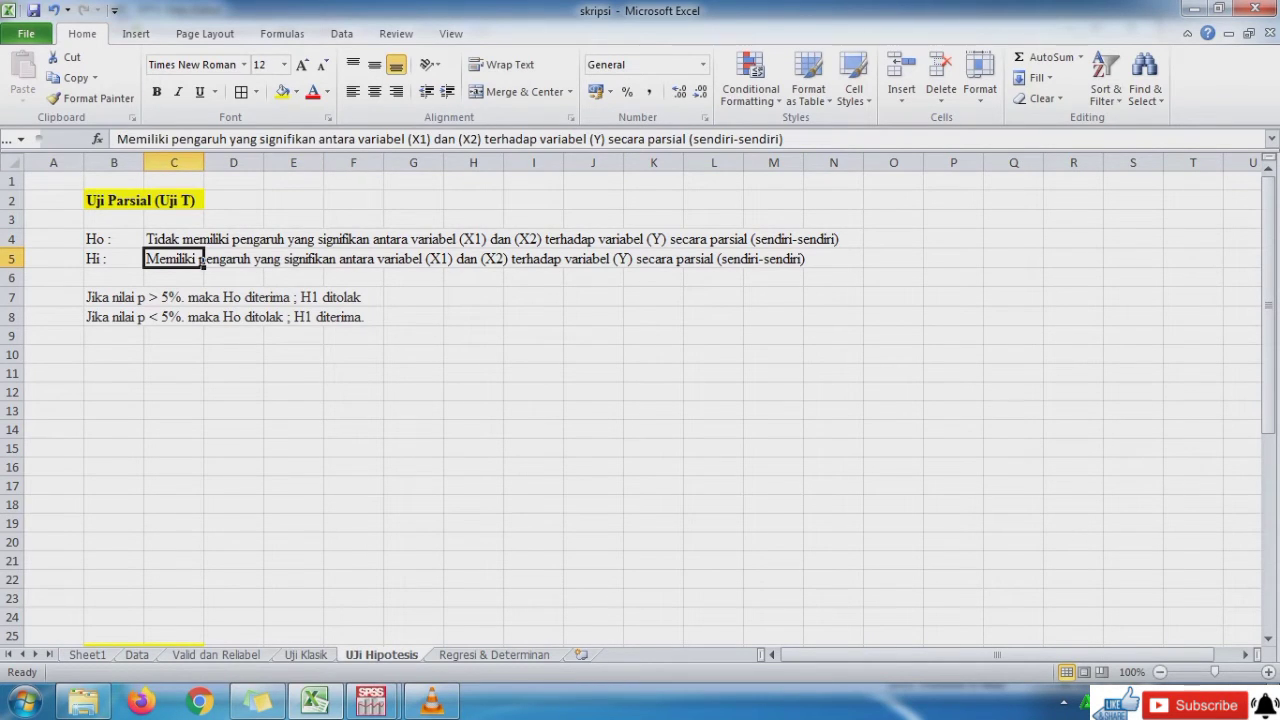
pyautogui.press('Right')
pyautogui.press('Down')
pyautogui.press('Down')
pyautogui.press('Left')
pyautogui.press('Left')
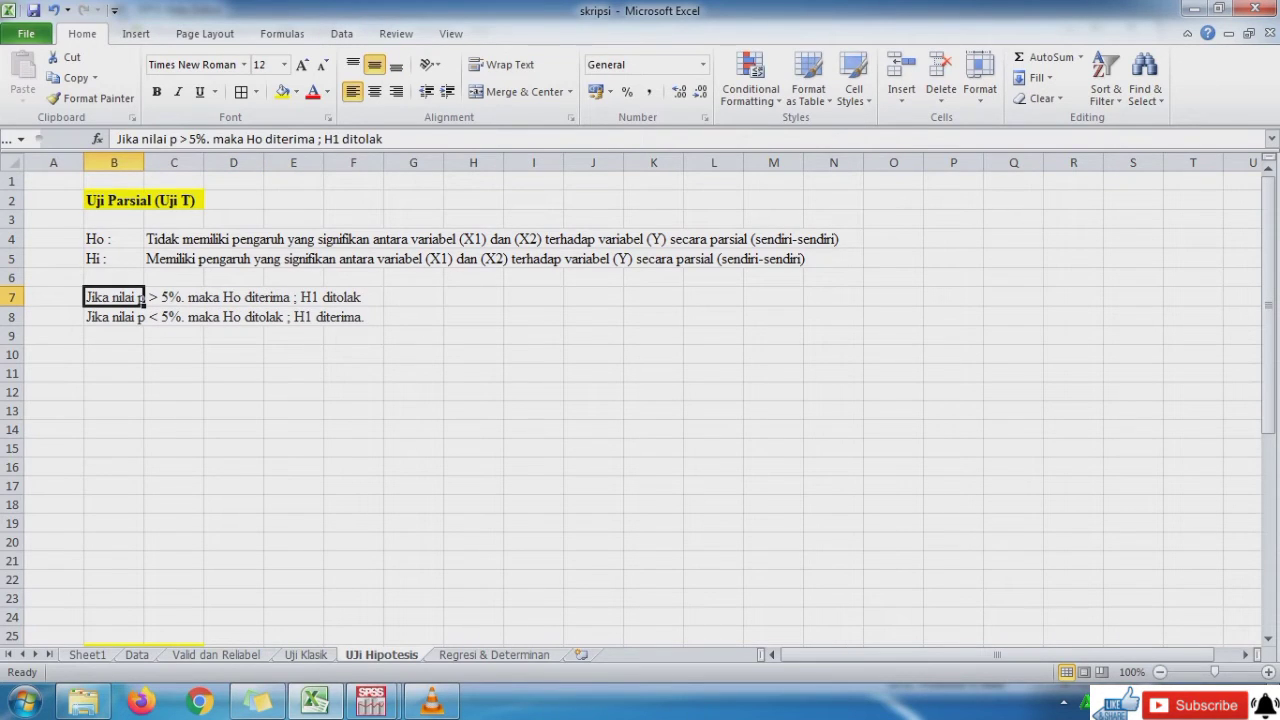
pyautogui.press('Down')
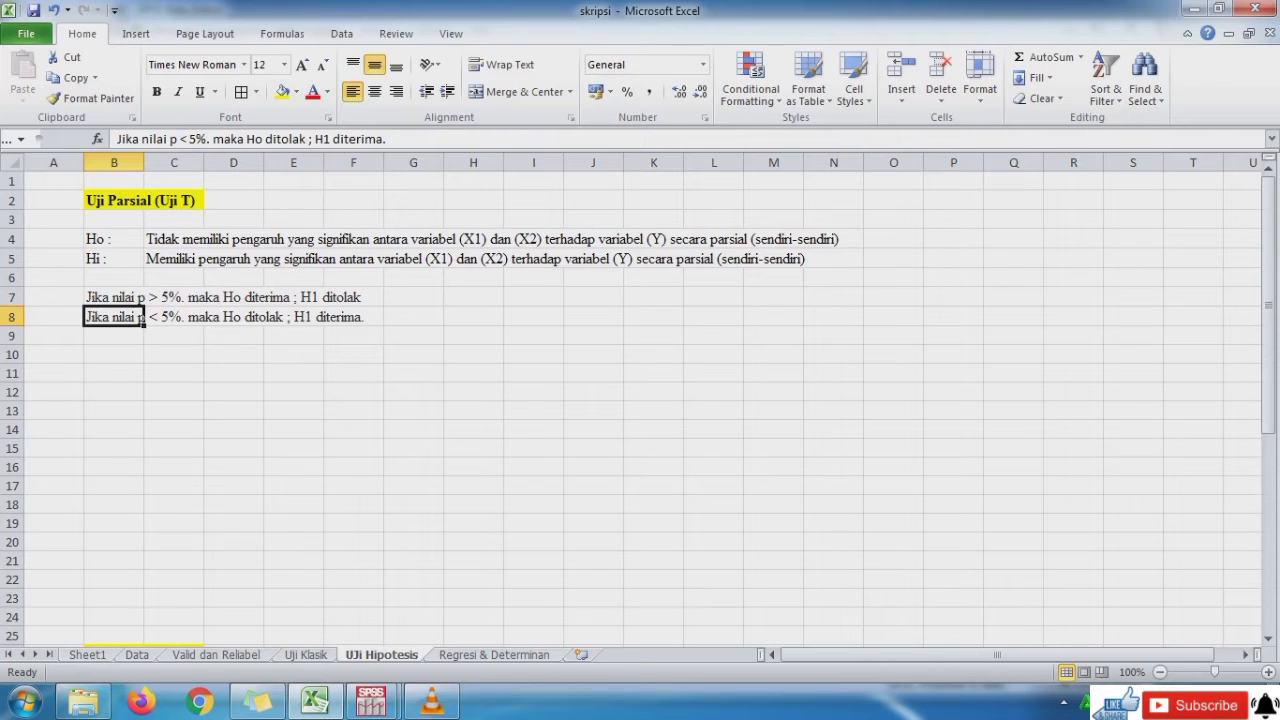
# Copy the latest regression's Coefficients table from the SPSS output and paste it into Excel at B10 as Picture (PNG), just below the decision rules.
pyautogui.moveTo(371, 700)
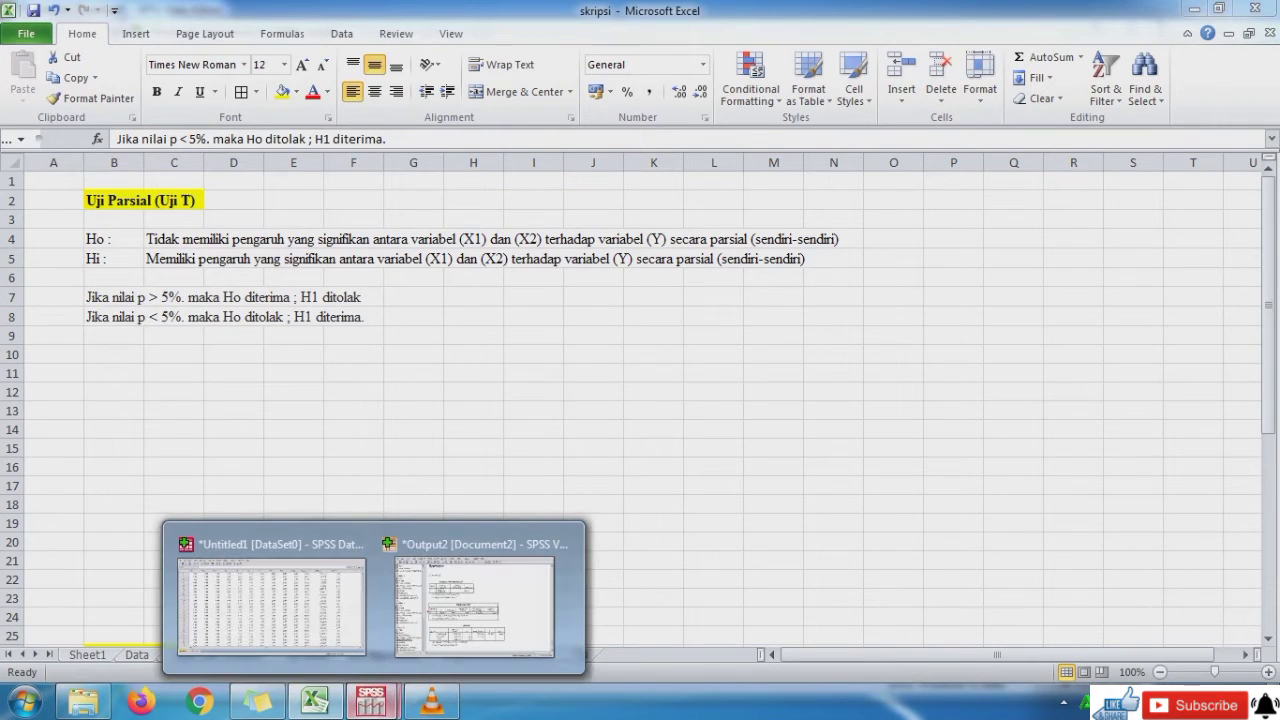
pyautogui.click(470, 580)
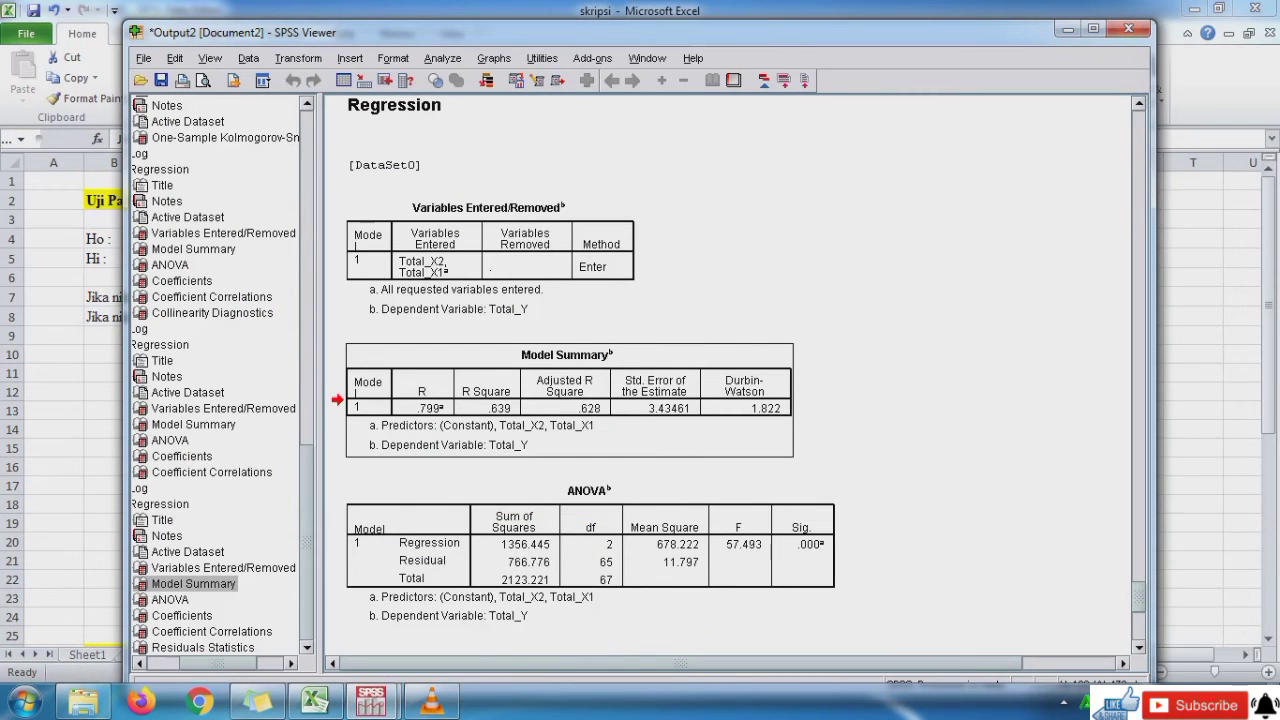
pyautogui.scroll(-7, 650, 430)
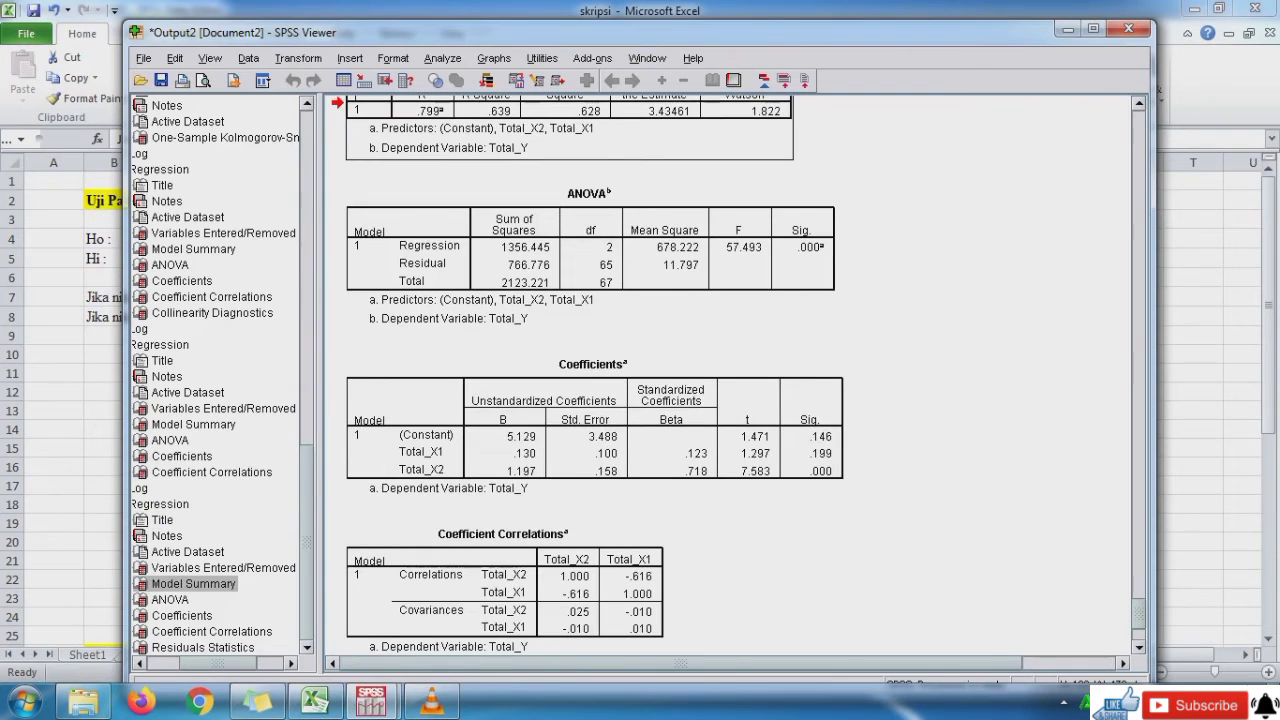
pyautogui.click(660, 440)
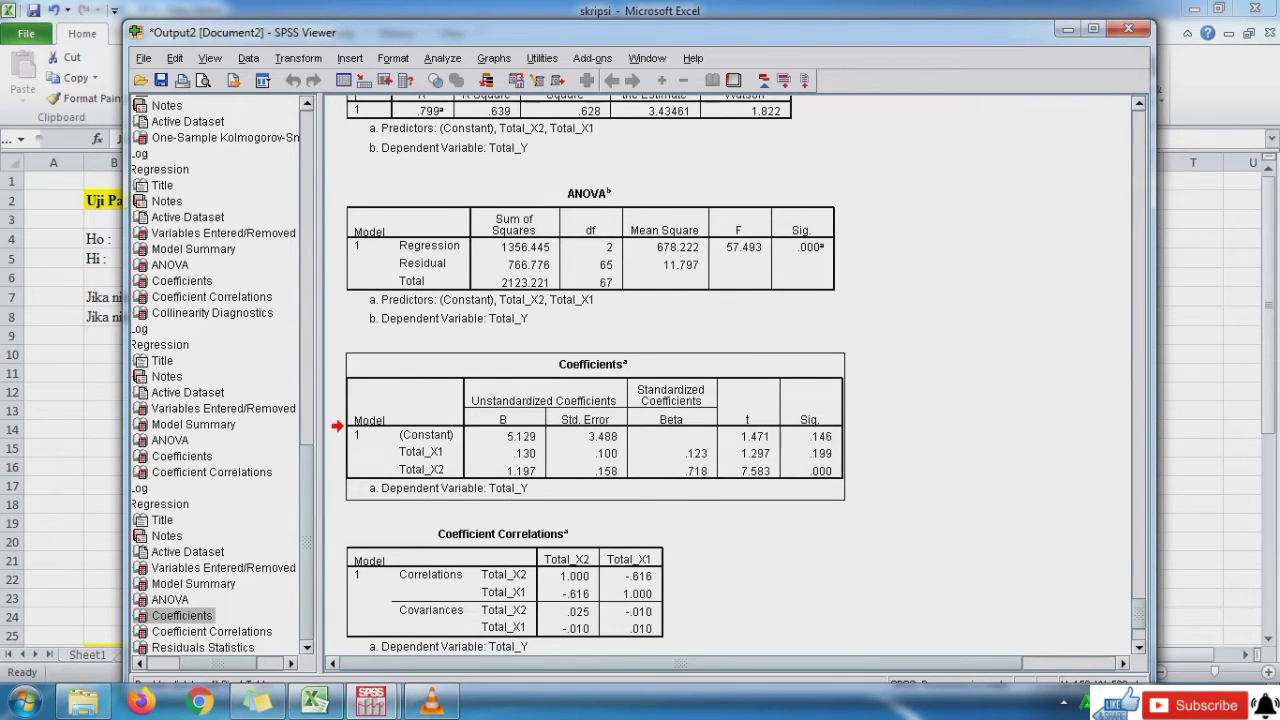
pyautogui.click(315, 700)
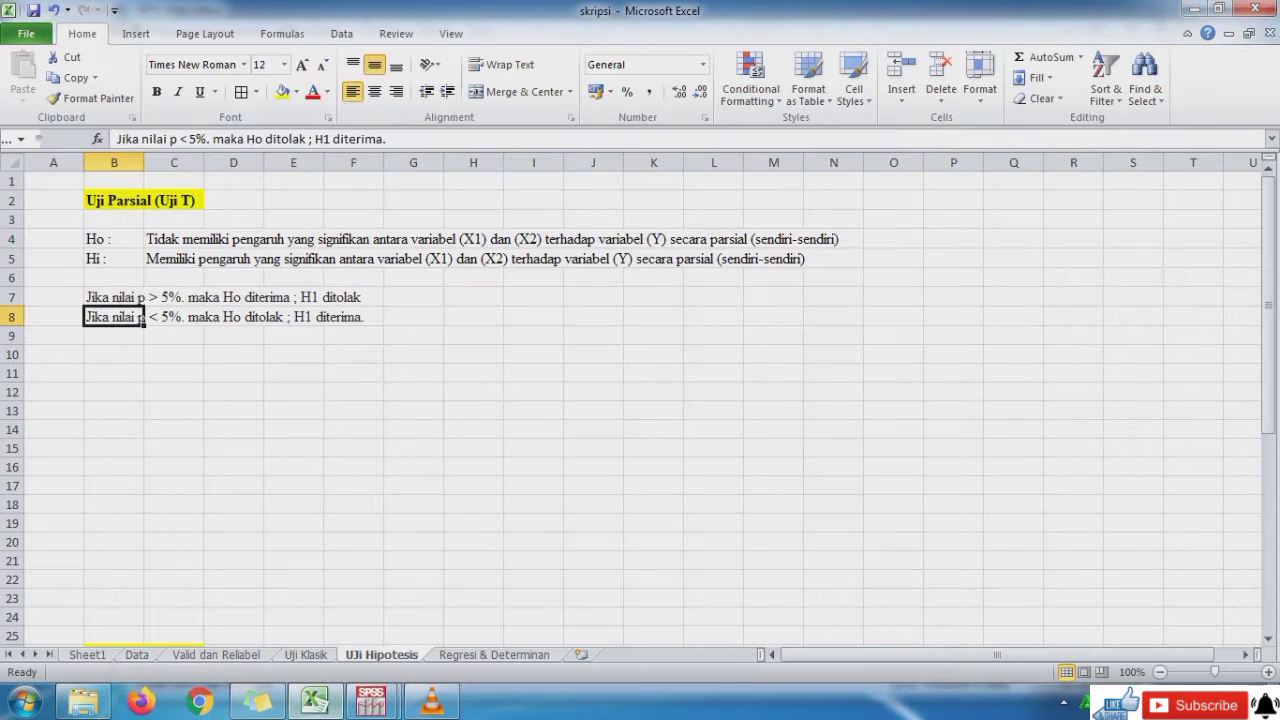
pyautogui.rightClick(120, 358)
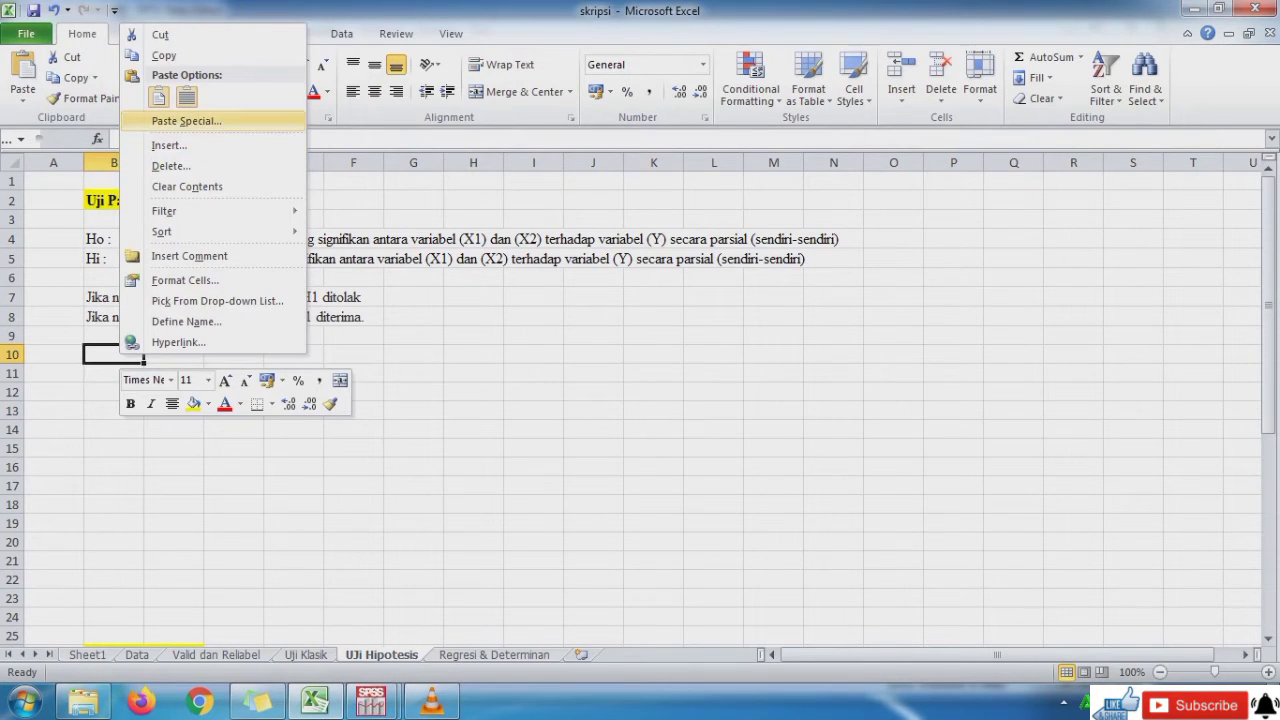
pyautogui.click(186, 121)
pyautogui.click(370, 385)
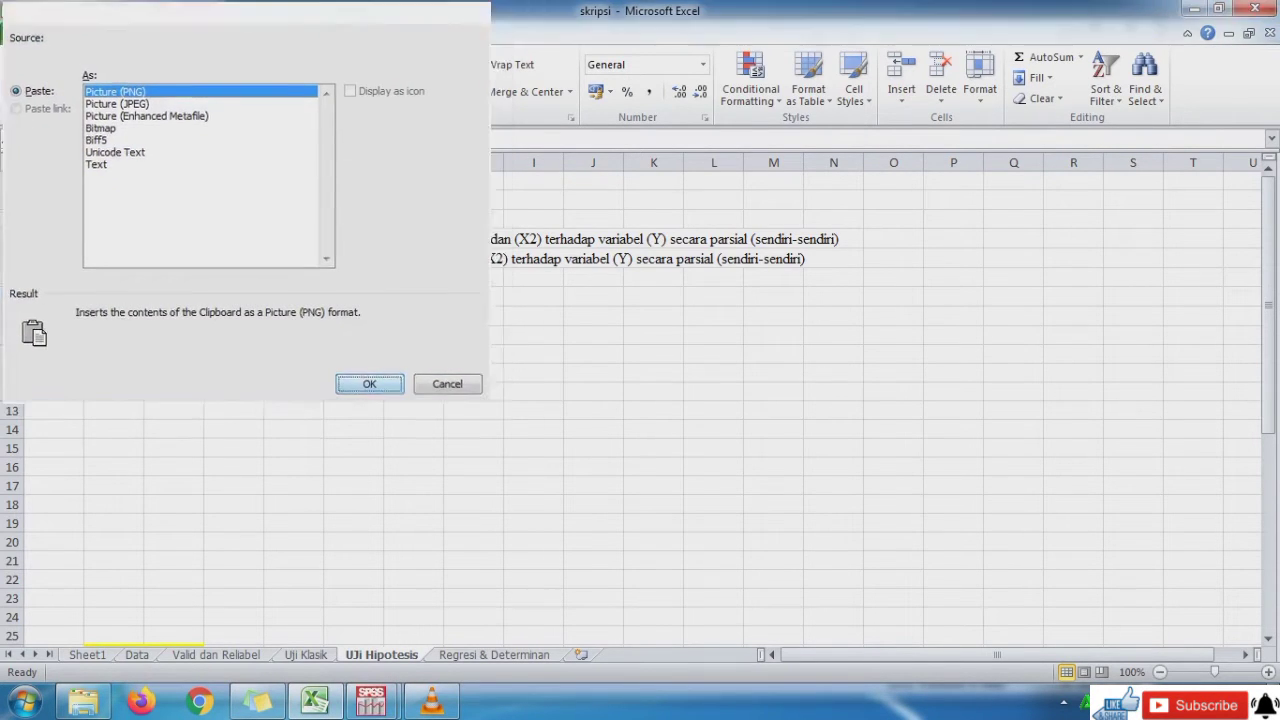
pyautogui.moveTo(333, 418); pyautogui.dragTo(334, 413)
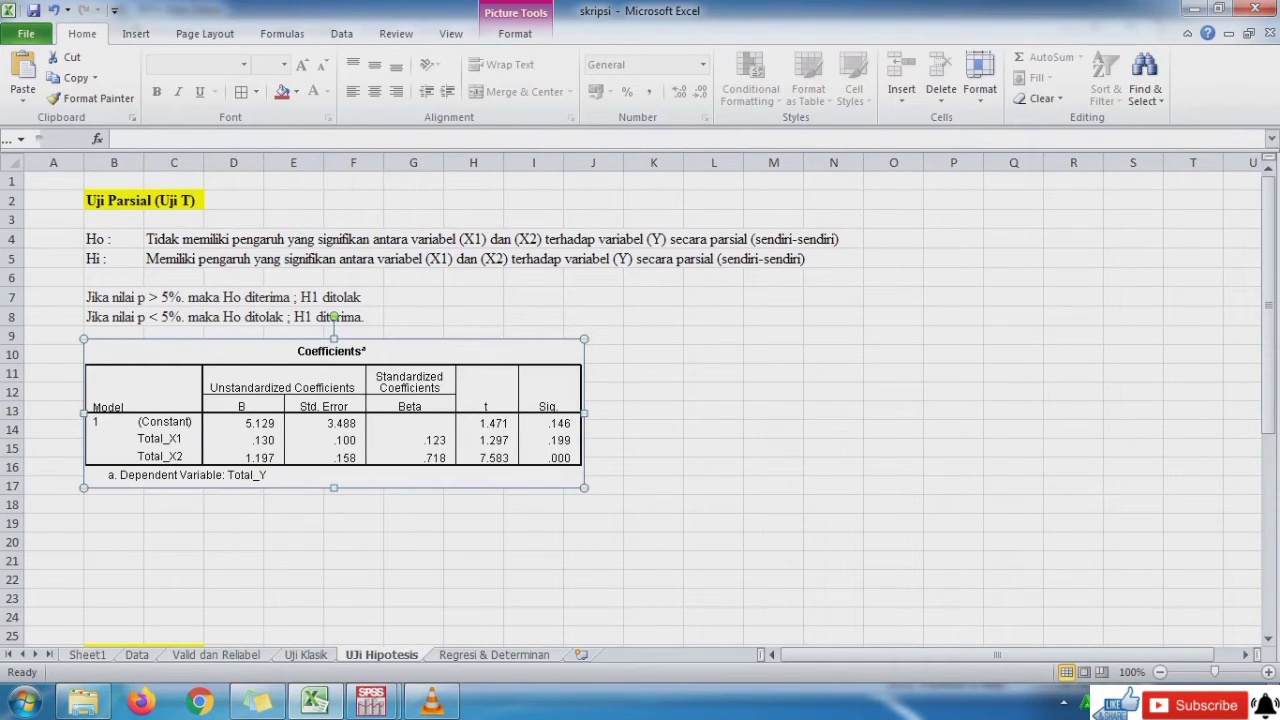
# Add the labels X1 in B19 and X2 in B20 below the Coefficients picture.
pyautogui.click(113, 523)
pyautogui.write('X1')
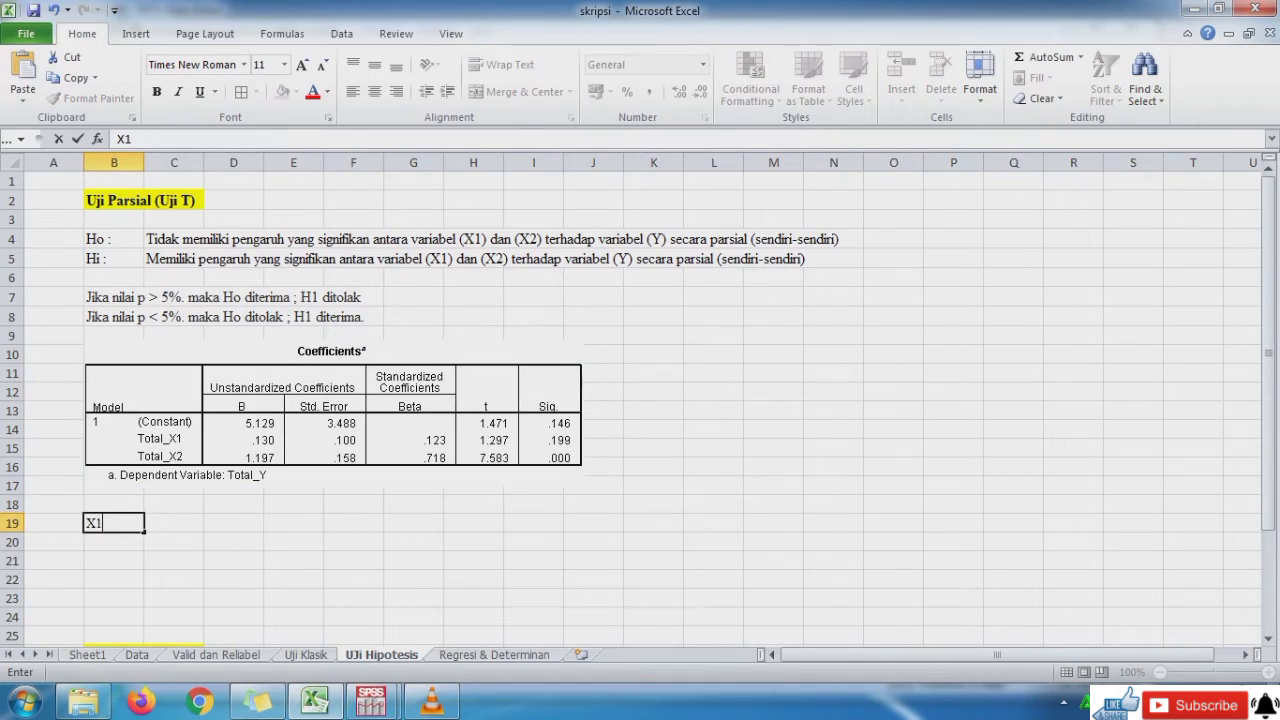
pyautogui.press('Tab')
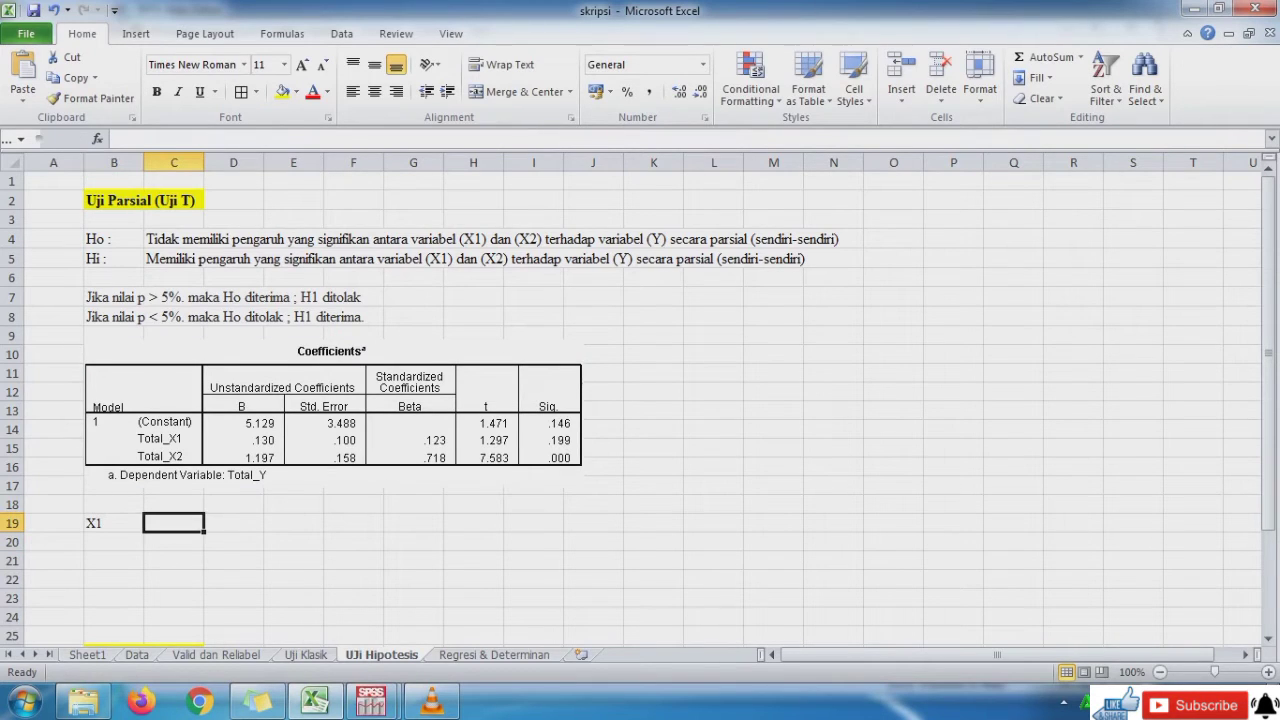
pyautogui.press('Down')
pyautogui.press('Left')
pyautogui.write('X2')
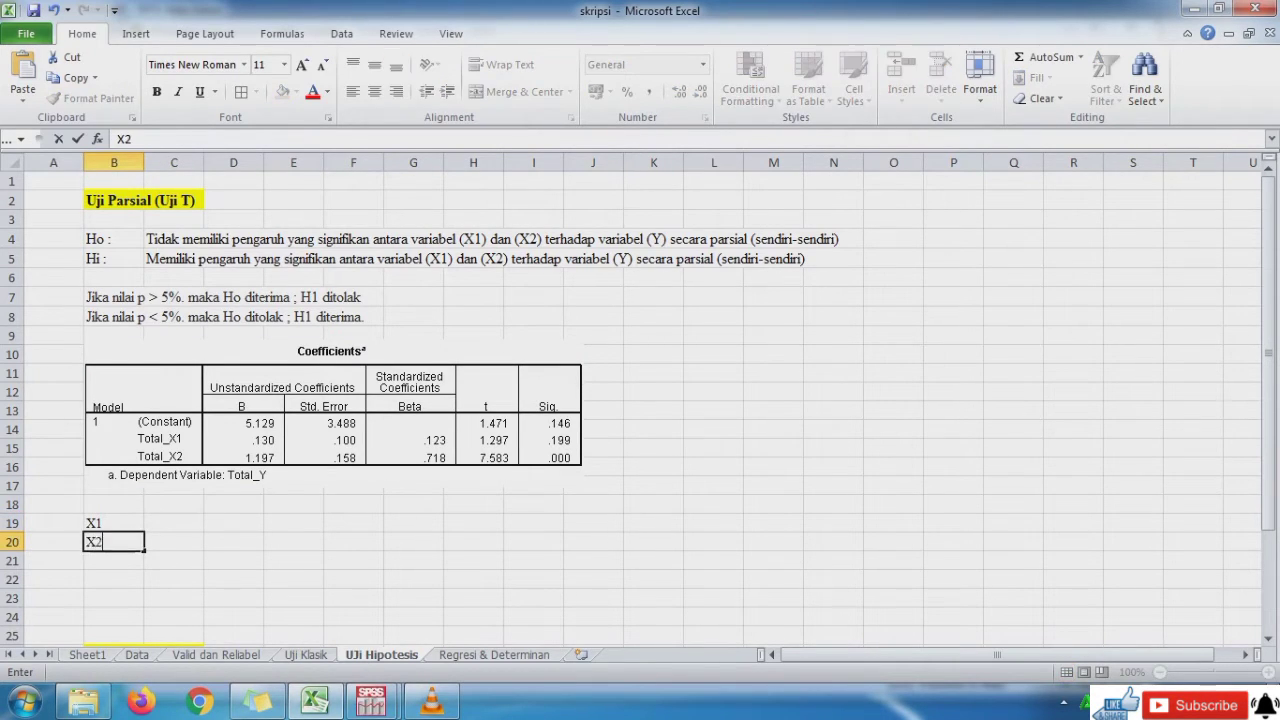
pyautogui.press('Tab')
# Enter "sig : 0,199" in C19 as the significance value for X1.
pyautogui.press('Up')
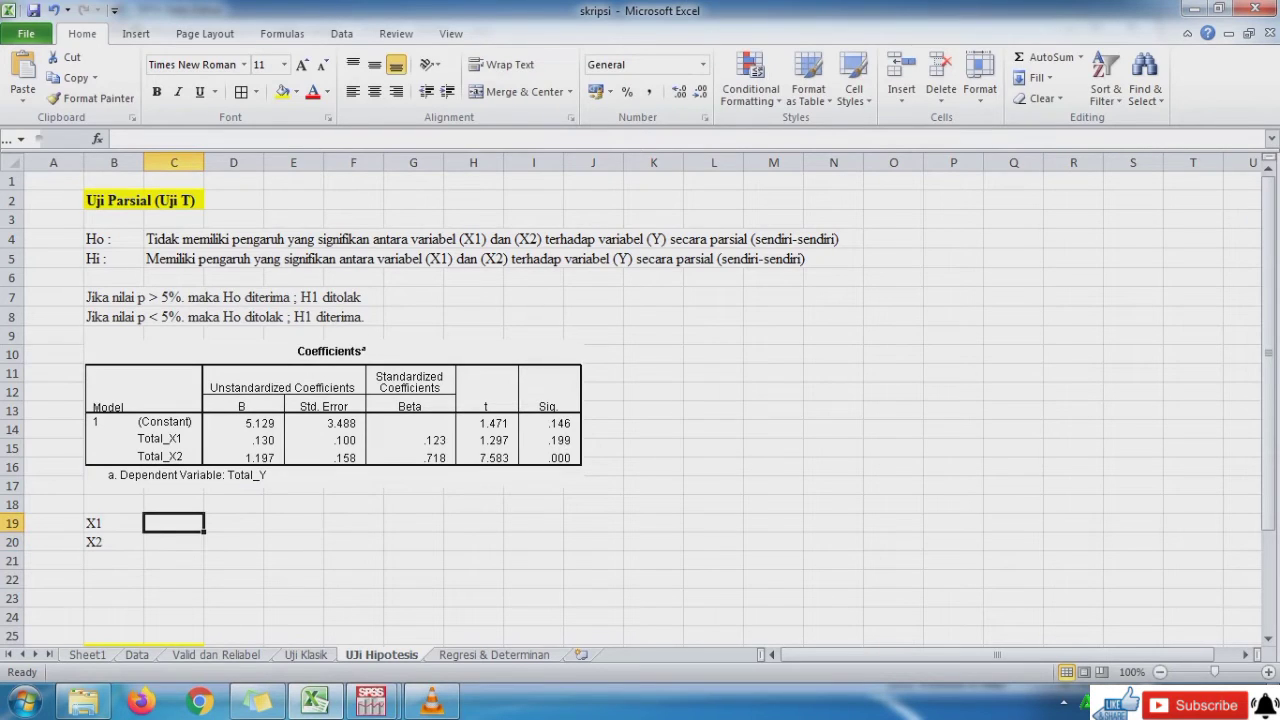
pyautogui.write('0,')
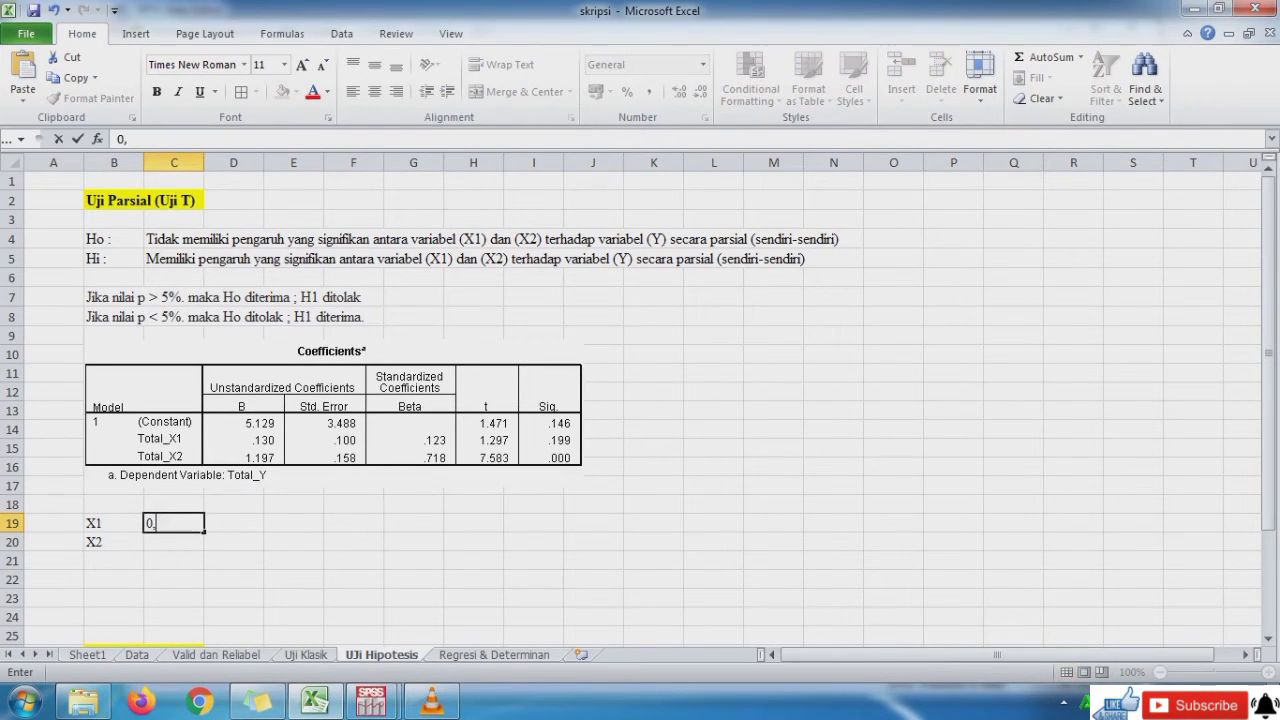
pyautogui.press('BackSpace')
pyautogui.press('BackSpace')
pyautogui.write('sig : 0,199')
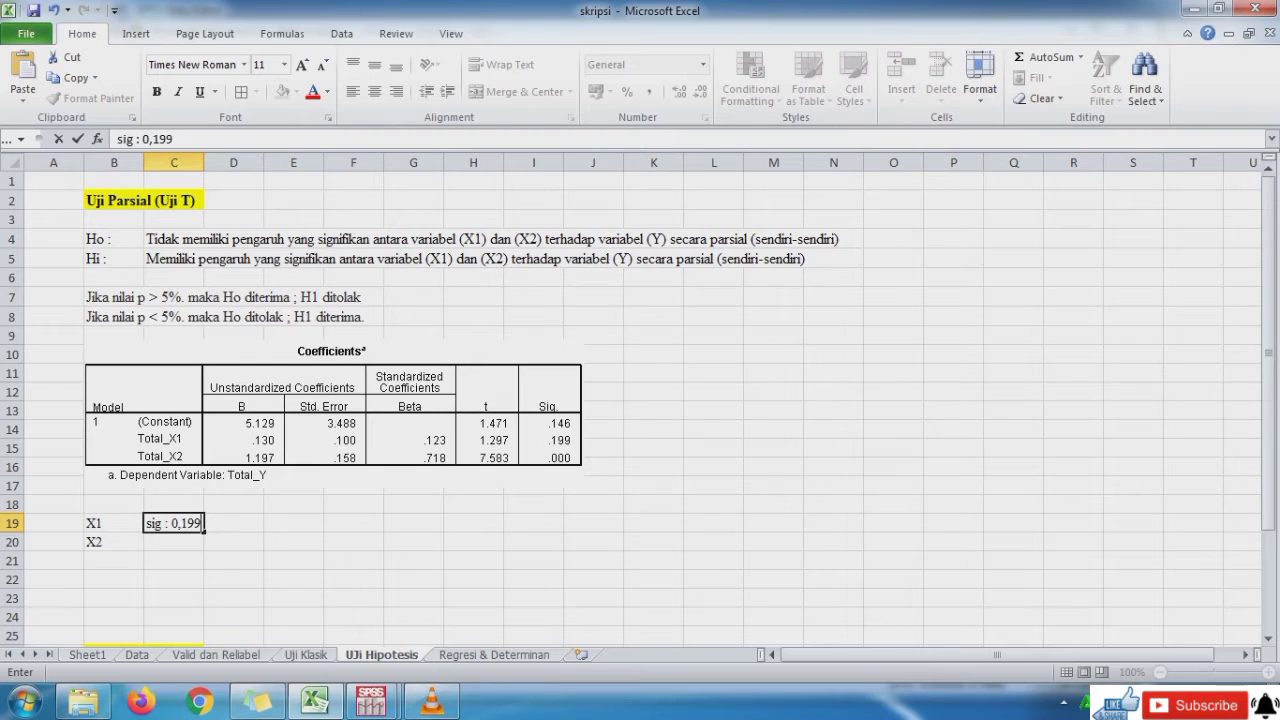
pyautogui.press('Return')
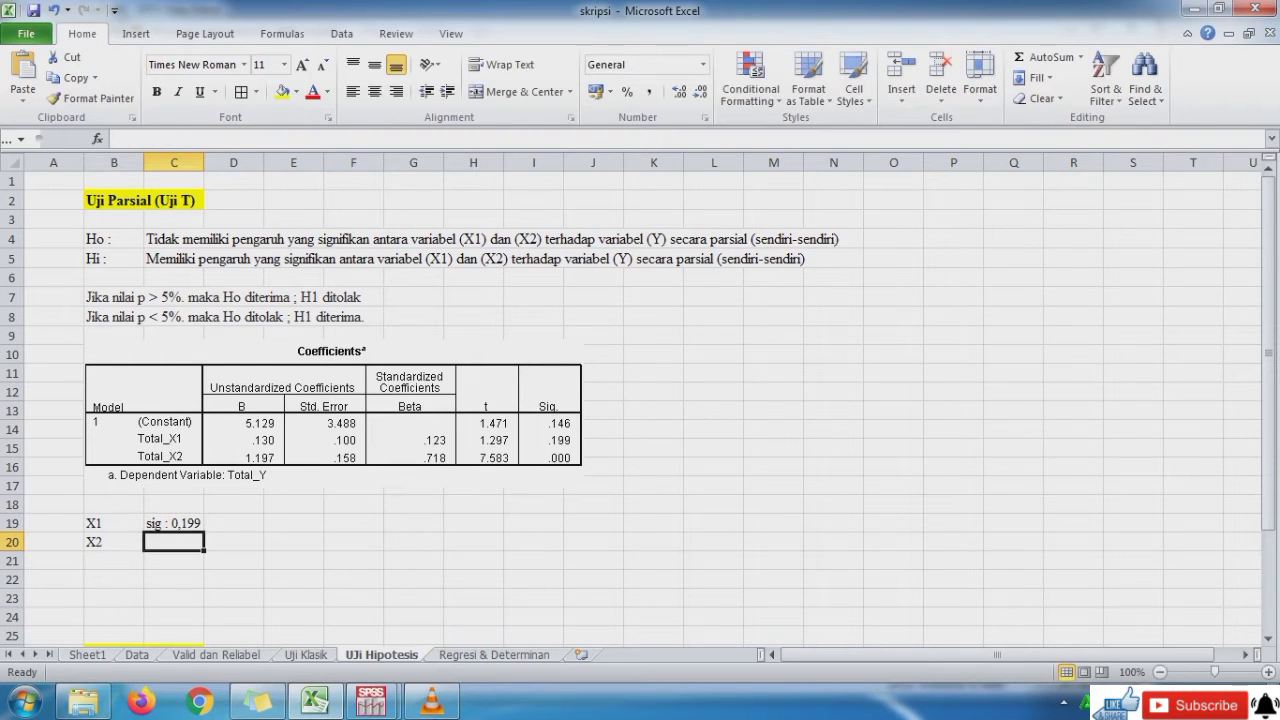
# Enter "Sig : 0,000" in C20 as the significance value for X2.
pyautogui.write('Sig')
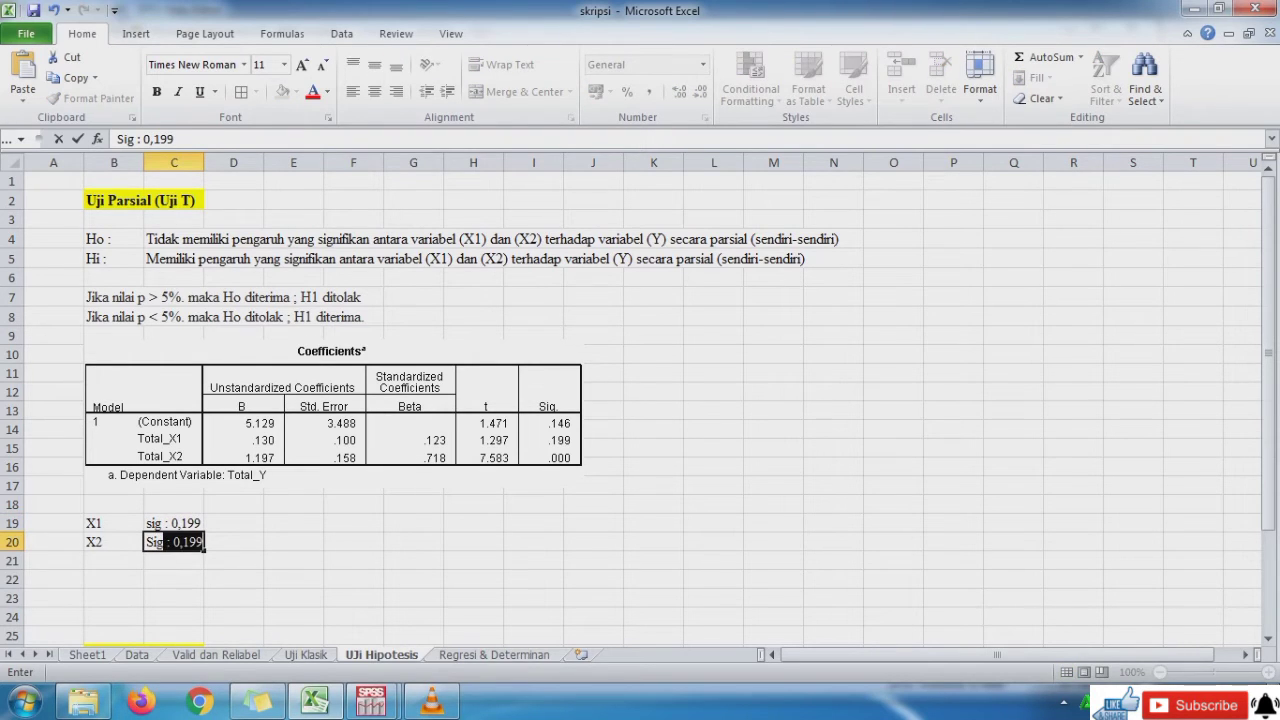
pyautogui.press('BackSpace')
pyautogui.write(':')
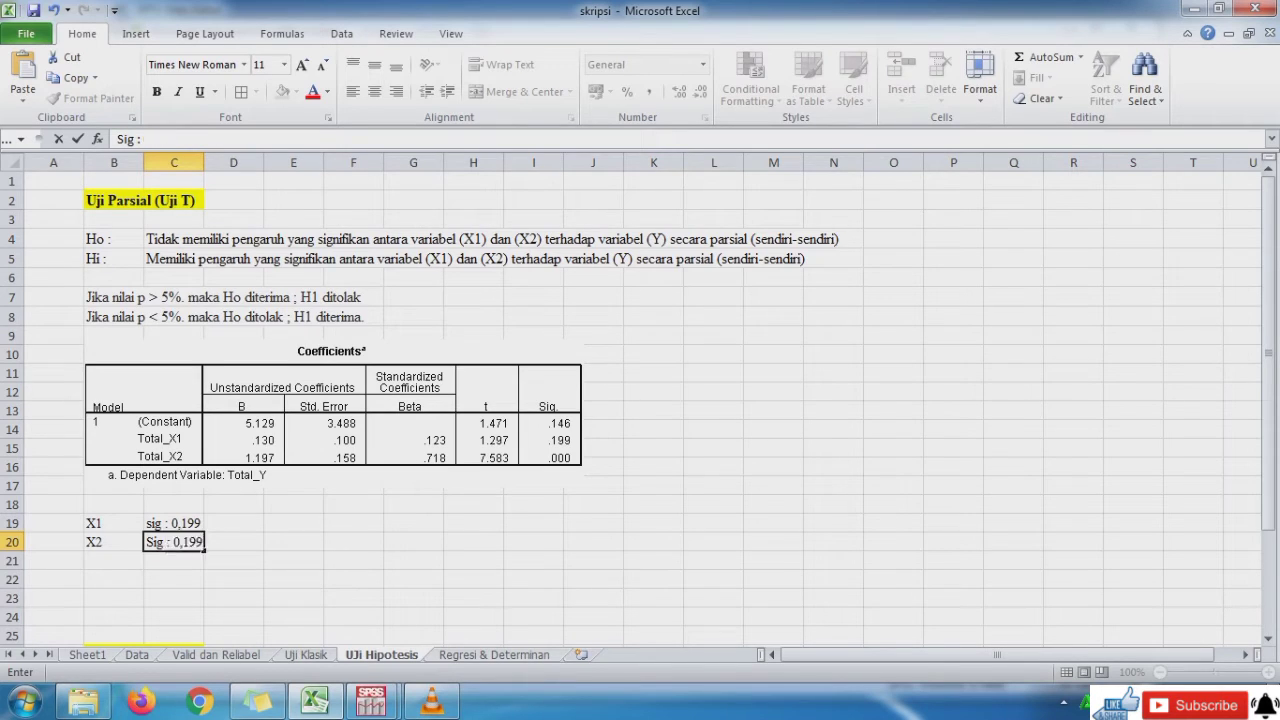
pyautogui.write(' 0,000')
# Start the X1 conclusion in D19 with the text "Ho diterima atau tidak".
pyautogui.press('Up')
pyautogui.press('Right')
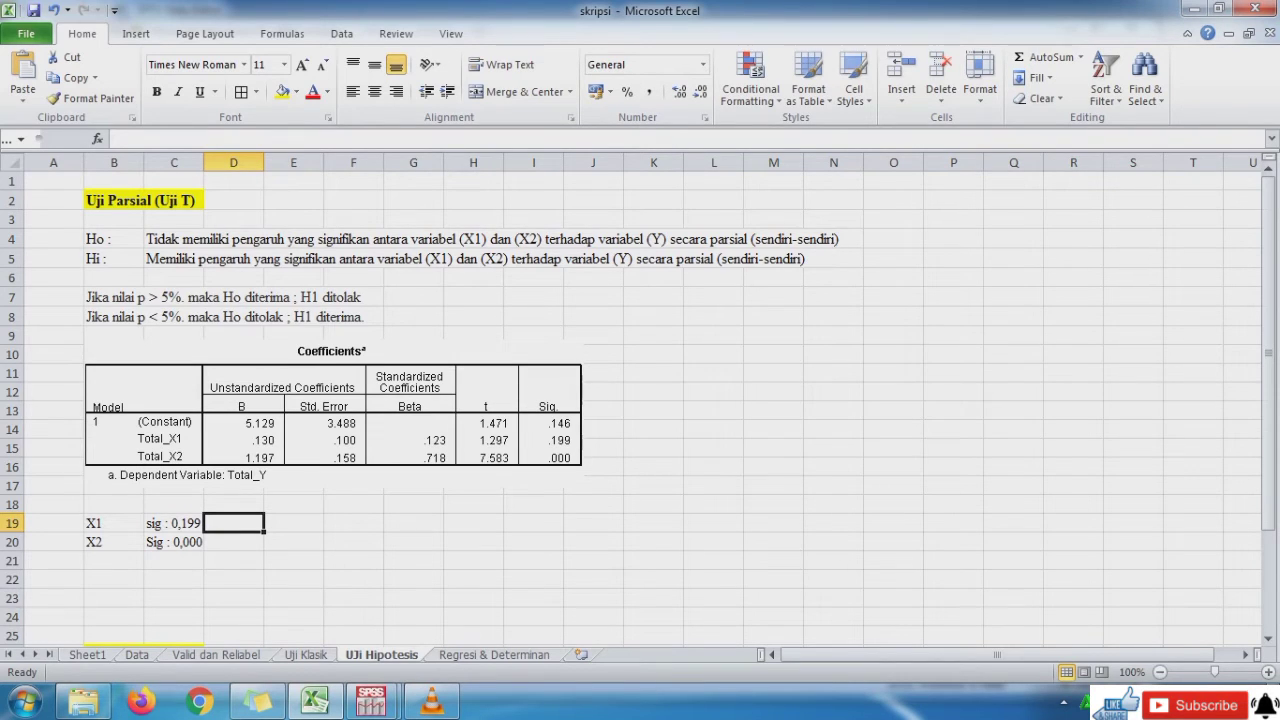
pyautogui.write('HO')
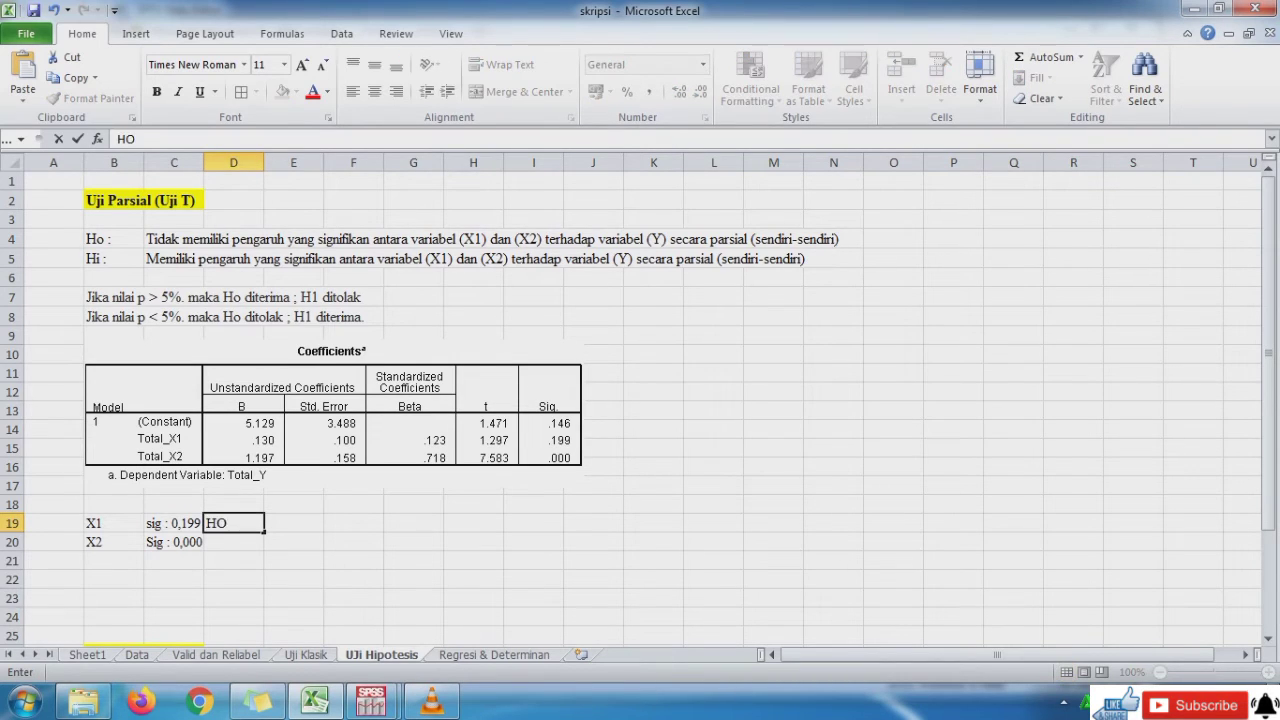
pyautogui.press('BackSpace')
pyautogui.write('o diterima')
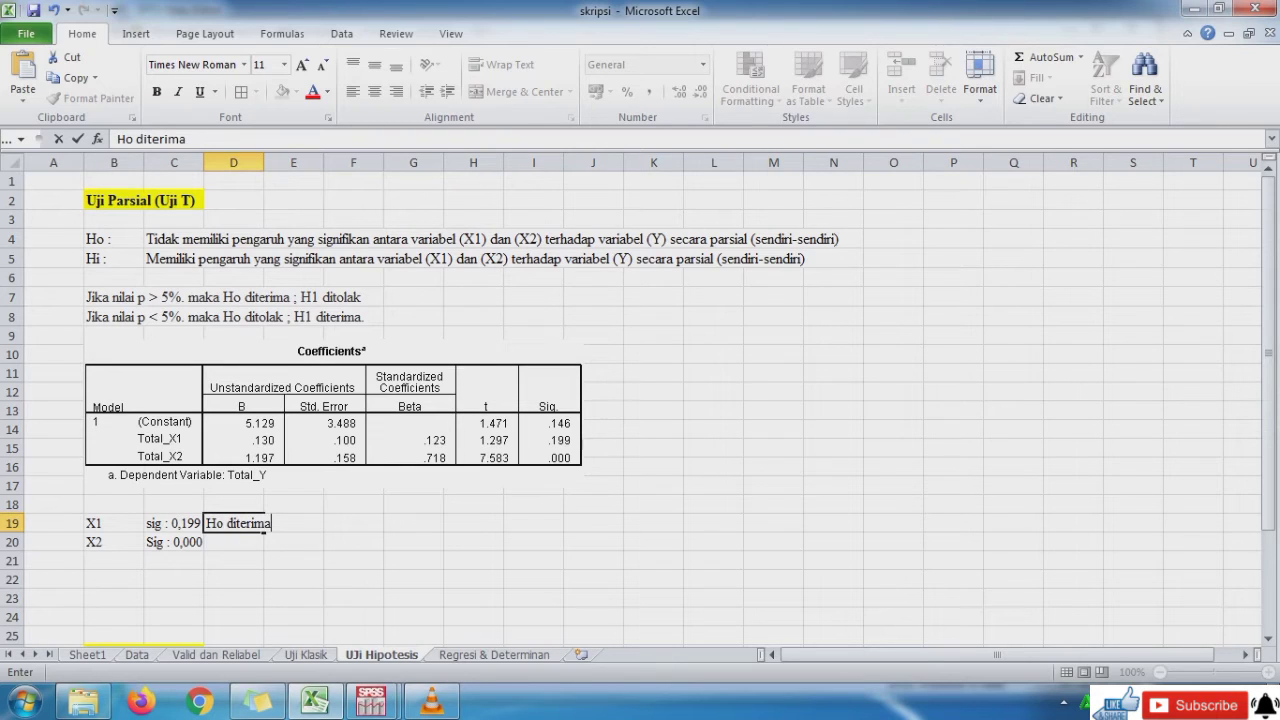
pyautogui.write(' atau tidak')
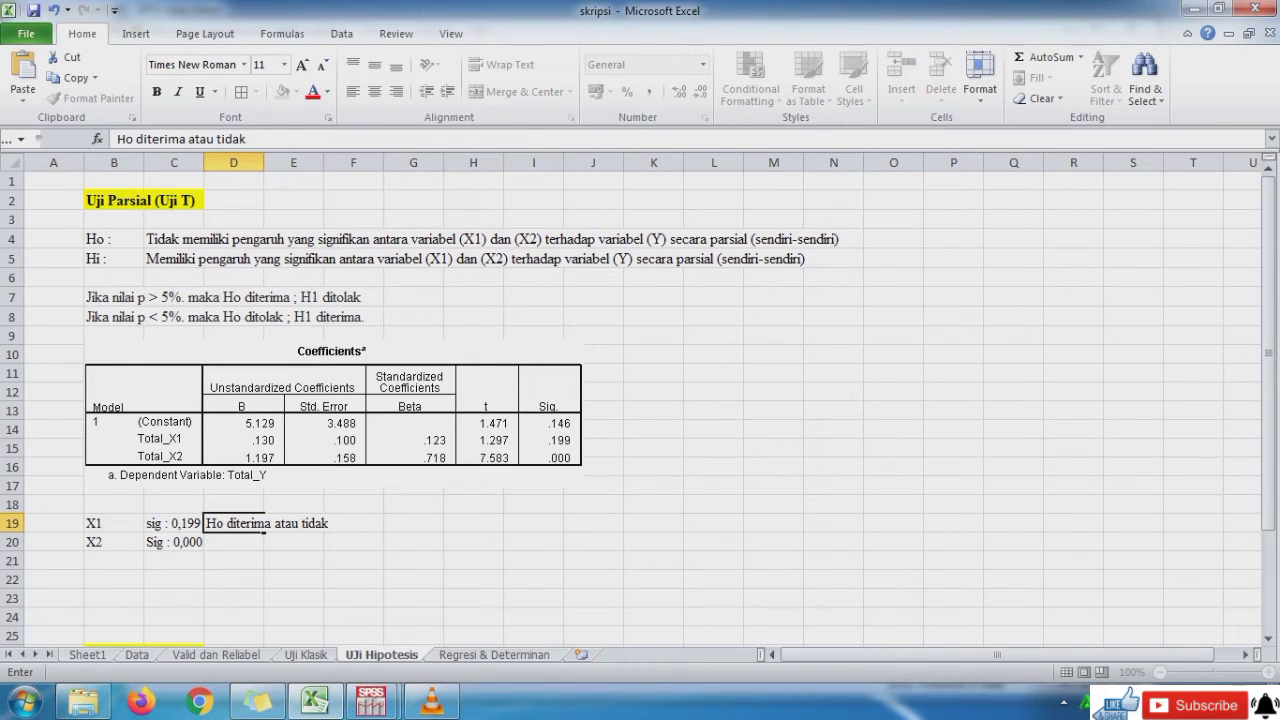
# Copy the Ho wording in C4 from "memiliki pengaruh" to "(sendiri-sendiri)" and append it to the X1 conclusion in D19.
pyautogui.click(190, 240)
pyautogui.moveTo(150, 140); pyautogui.dragTo(817, 140)
pyautogui.hotkey('ctrl', 'c')
pyautogui.press('Return')
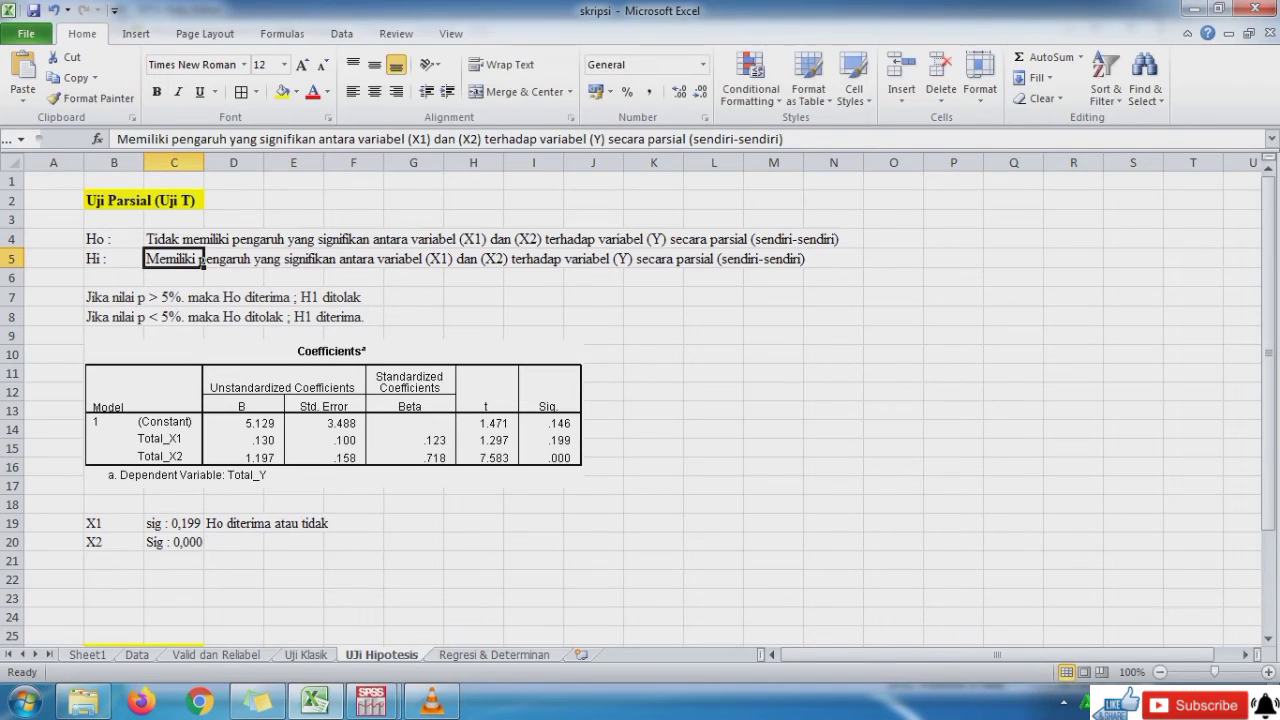
pyautogui.click(263, 524)
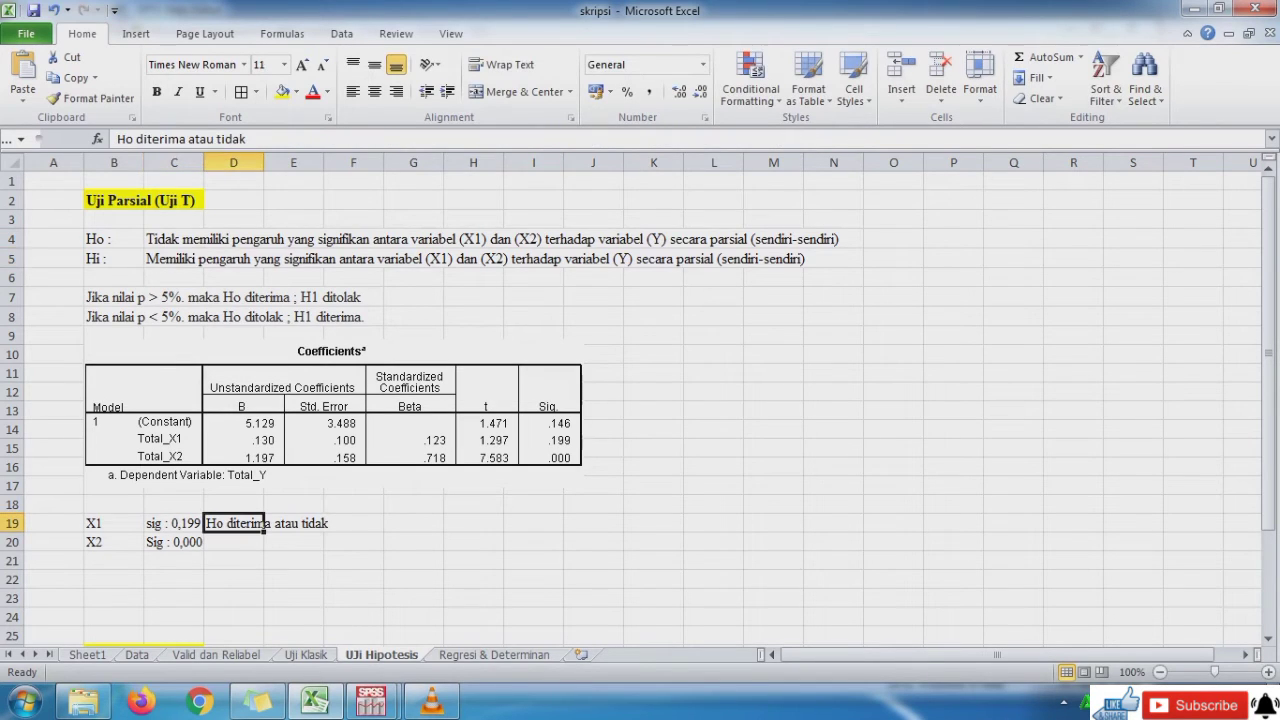
pyautogui.press('F2')
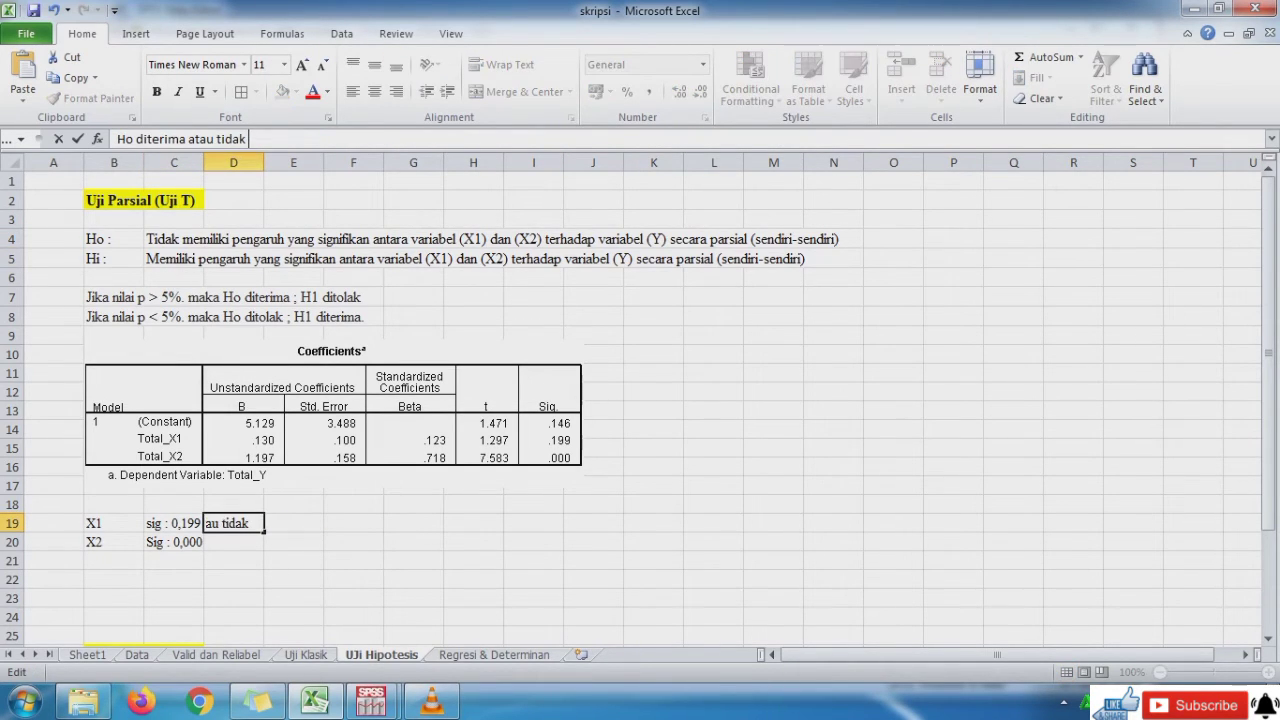
pyautogui.hotkey('ctrl', 'v')
pyautogui.press('Return')
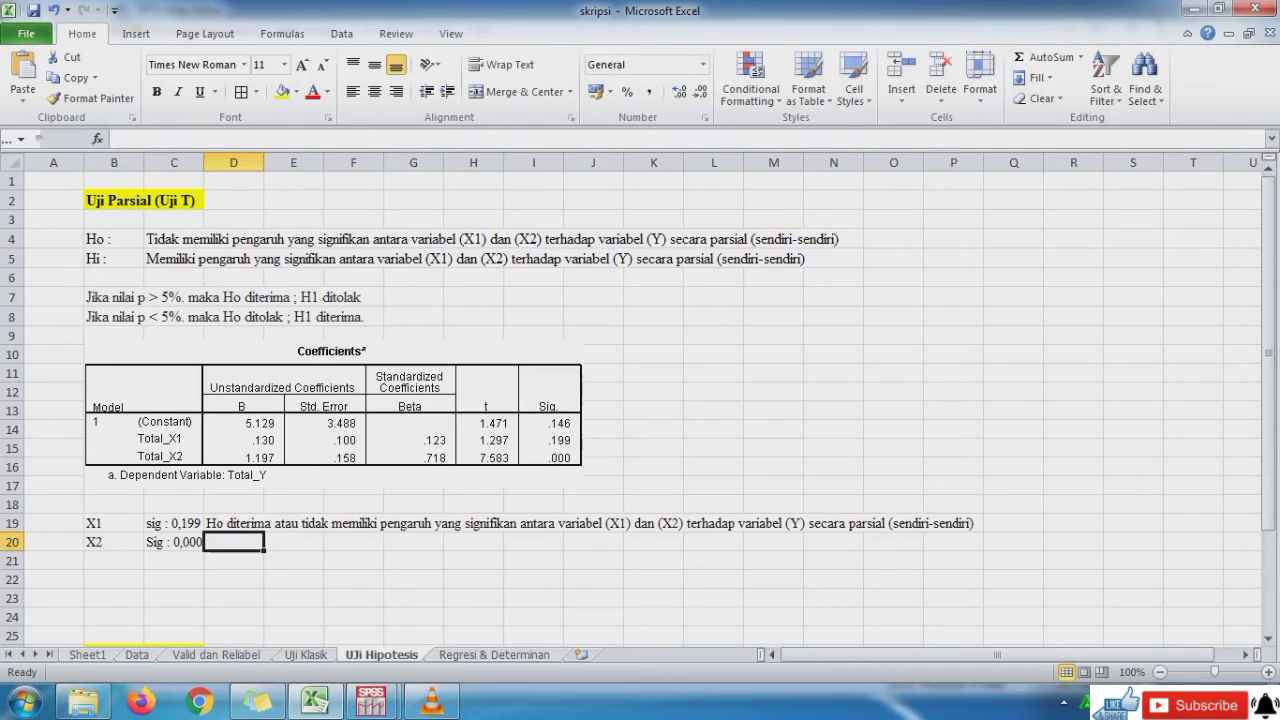
# Write the X2 conclusion in D20 as "Ho tolak" followed by the copied "memiliki pengaruh" wording.
pyautogui.write('Ho t')
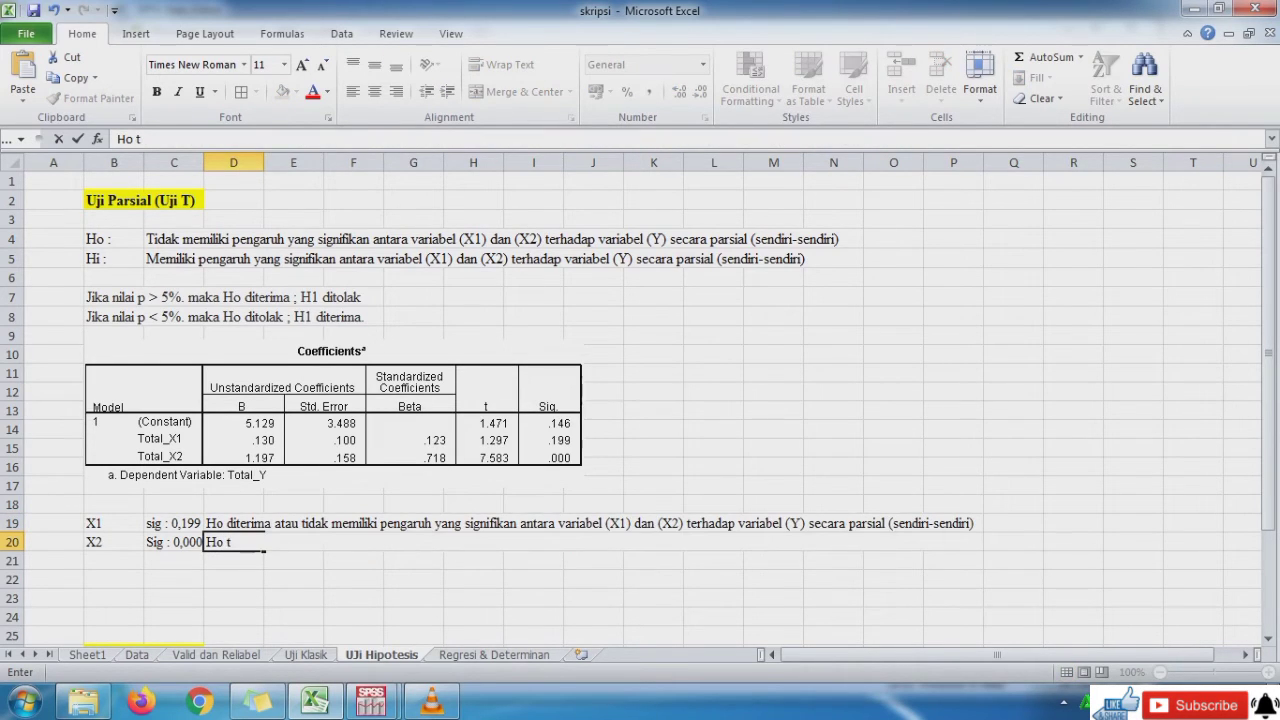
pyautogui.write('i')
pyautogui.press('BackSpace')
pyautogui.press('BackSpace')
pyautogui.write('tolak')
pyautogui.hotkey('ctrl', 'v')
pyautogui.press('Return')
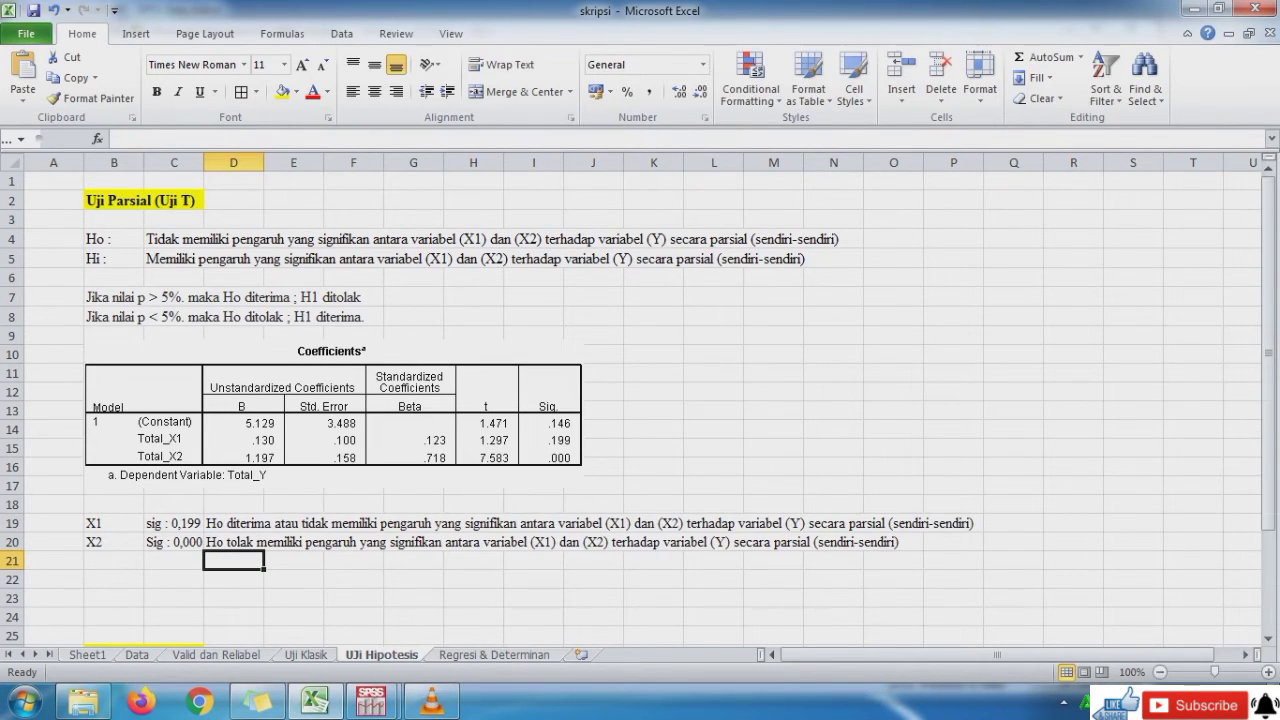
# Go down to the Uji Simultan (Uji F) section and read its Ho statement in B28.
pyautogui.click(174, 542)
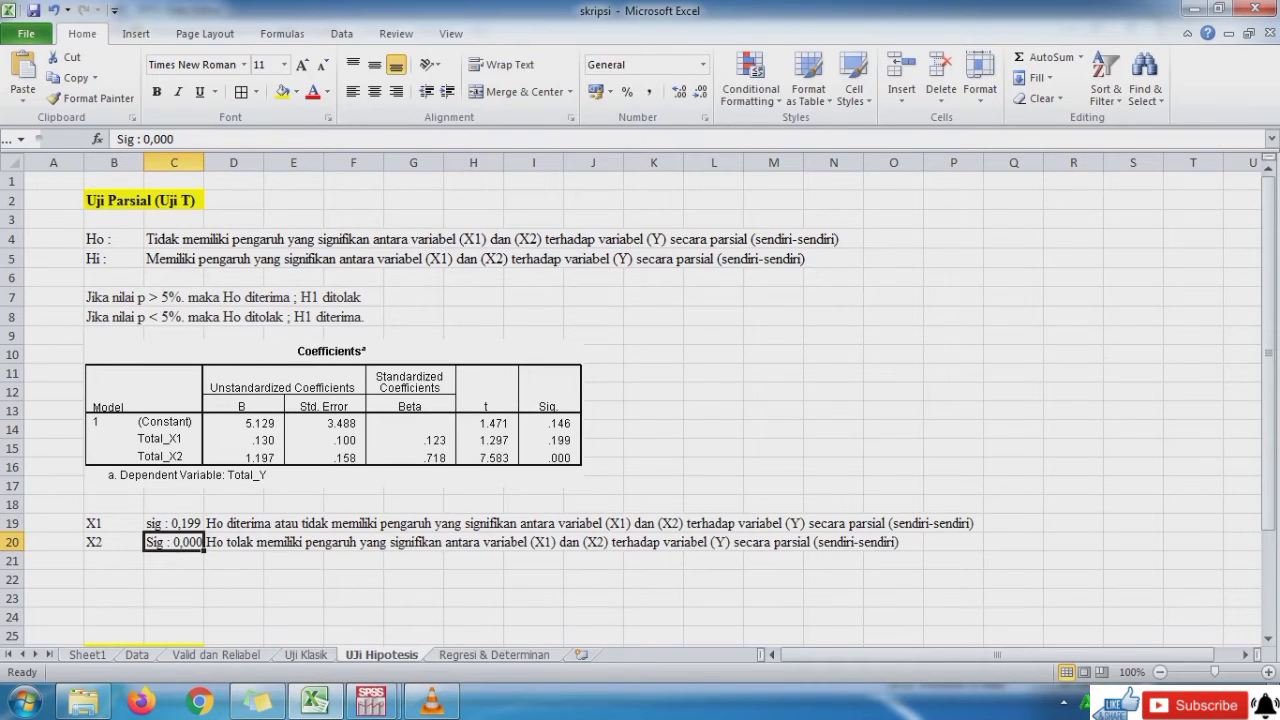
pyautogui.press('Left')
pyautogui.press('Down')
pyautogui.press('Down')
pyautogui.press('Down')
pyautogui.press('Down')
pyautogui.press('Down')
pyautogui.press('Down')
pyautogui.press('Down')
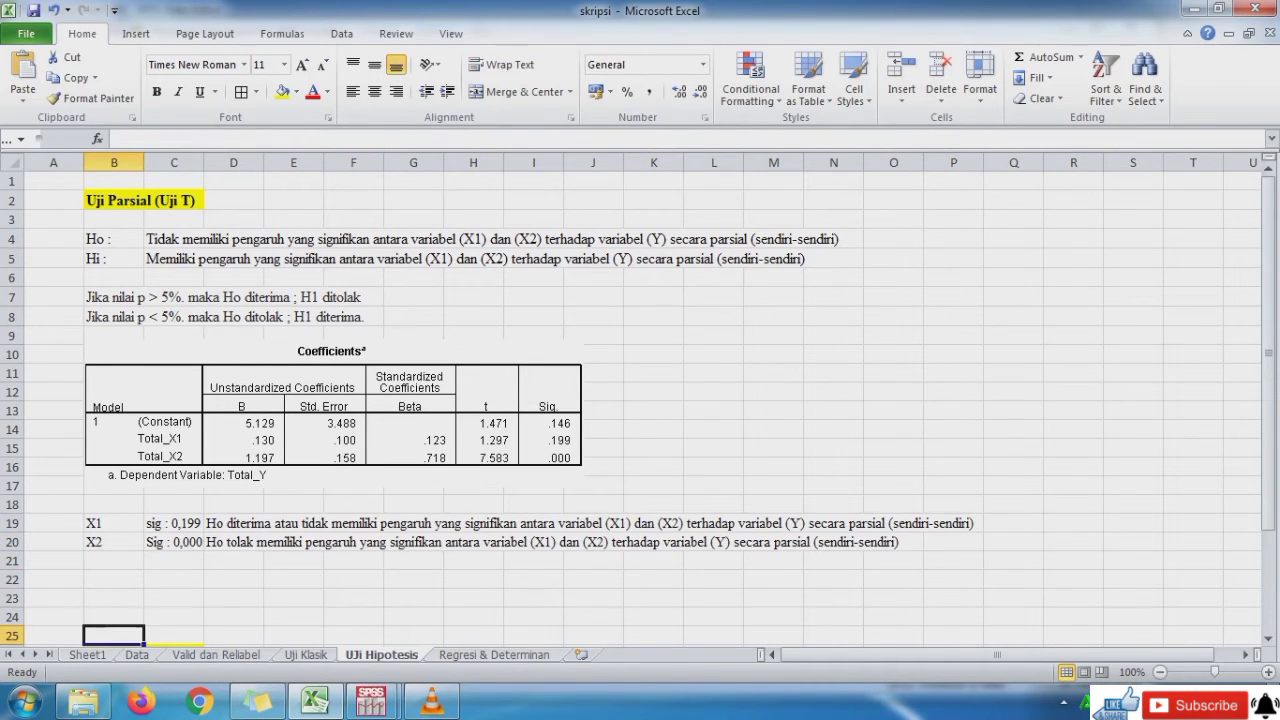
pyautogui.press('Down')
pyautogui.write('Ho : Tidak terdapat pengaruh yang signifikan antara variabel (X1) dan (X2) terhadap variabel(Y)')
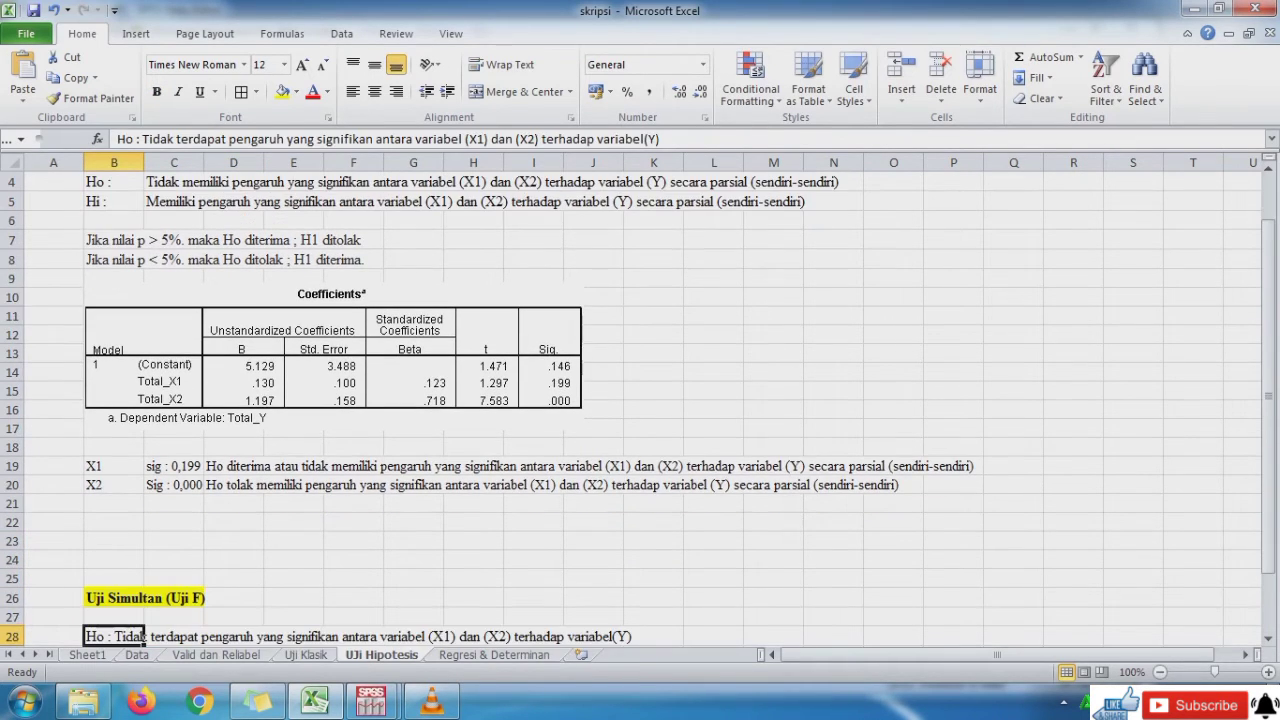
# Switch to the SPSS output viewer and copy the latest regression's ANOVA table.
pyautogui.moveTo(370, 702)
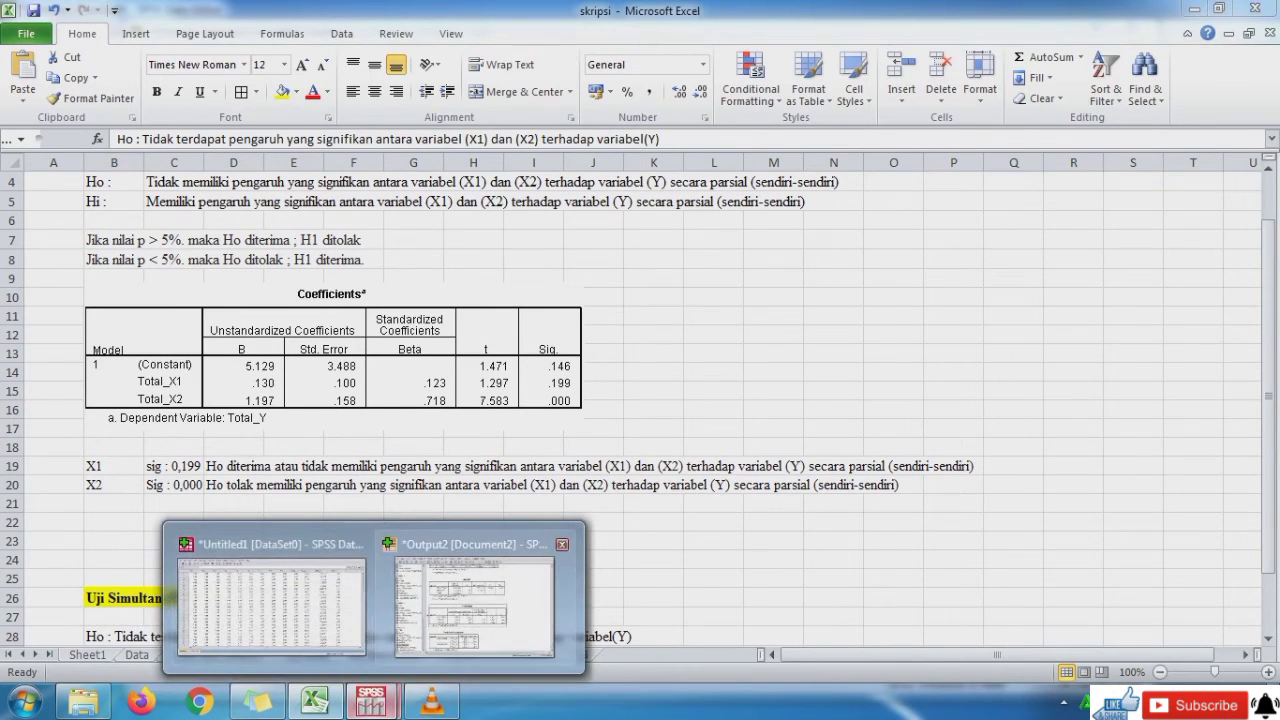
pyautogui.click(470, 560)
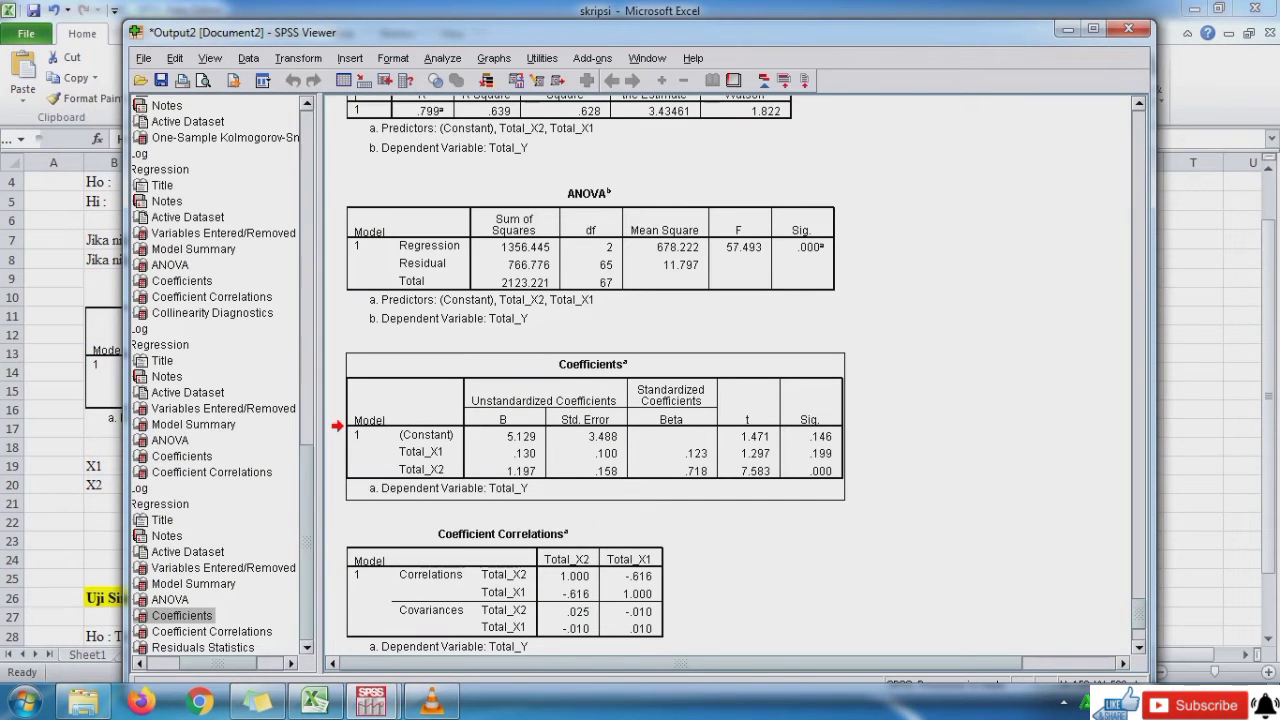
pyautogui.scroll(-3, 730, 380)
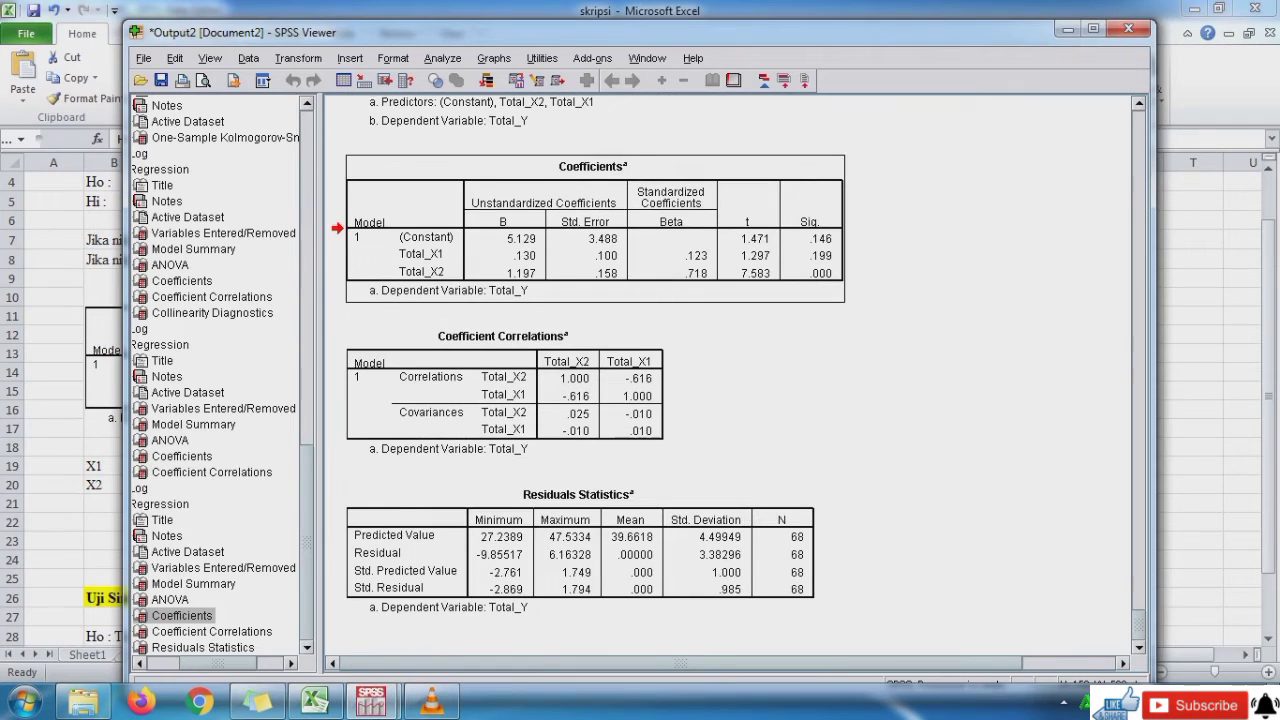
pyautogui.scroll(7, 730, 380)
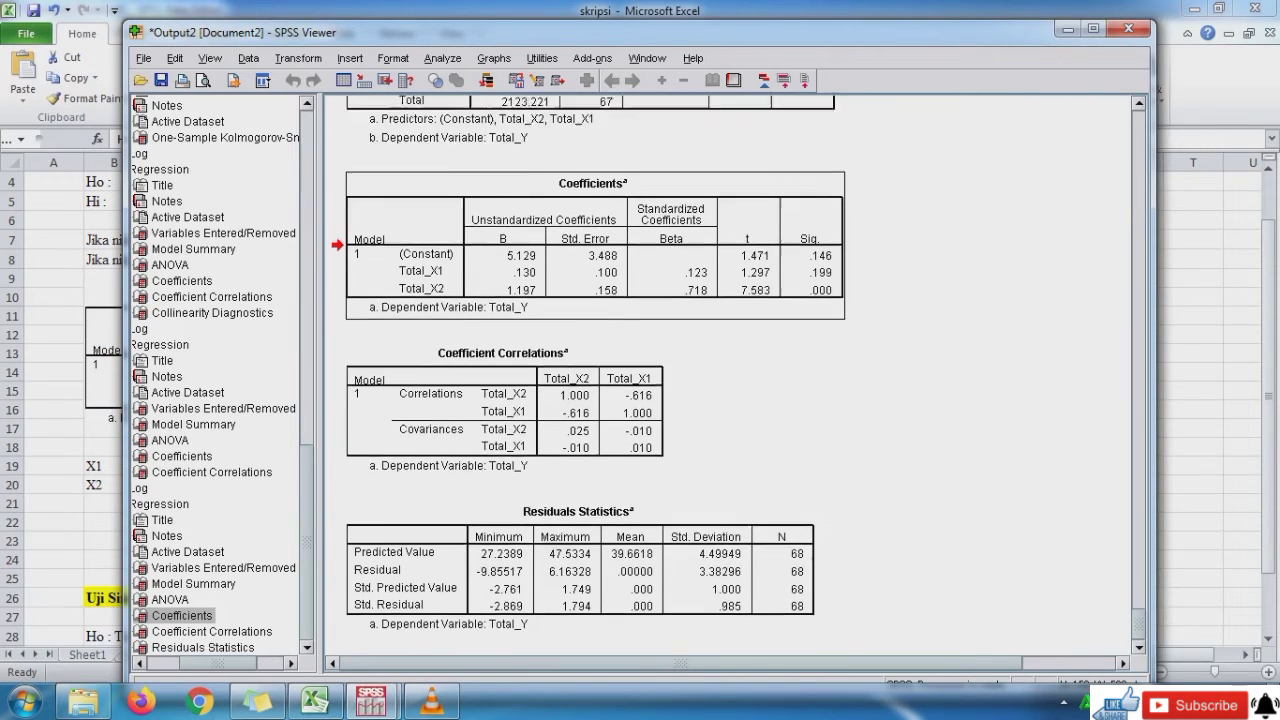
pyautogui.click(592, 503)
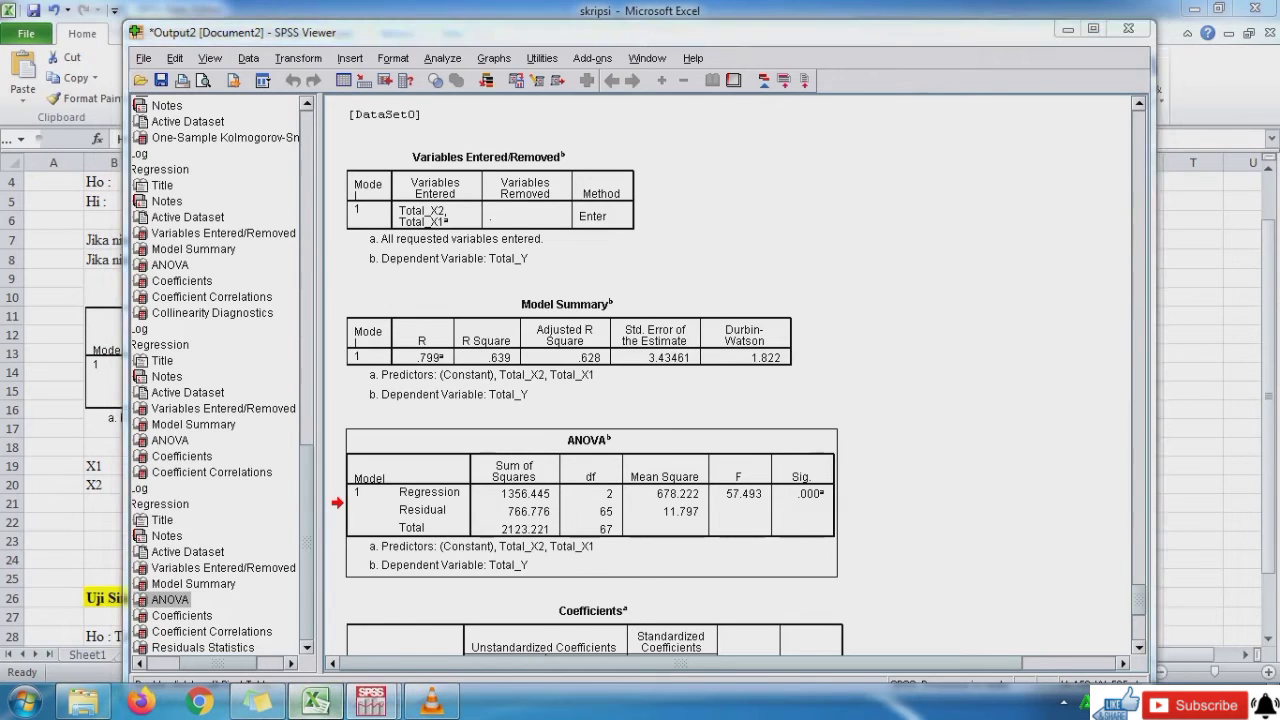
# Return to Excel and examine the Uji Simultan (Uji F) hypotheses, p-value decision rules and ANOVA picture.
pyautogui.click(315, 700)
pyautogui.press('Down')
pyautogui.press('Down')
pyautogui.press('Down')
pyautogui.press('Down')
pyautogui.press('Down')
pyautogui.press('Down')
pyautogui.press('Down')
pyautogui.press('Down')
pyautogui.press('Down')
pyautogui.press('Down')
pyautogui.press('Down')
pyautogui.press('Down')
pyautogui.press('Down')
pyautogui.press('Down')
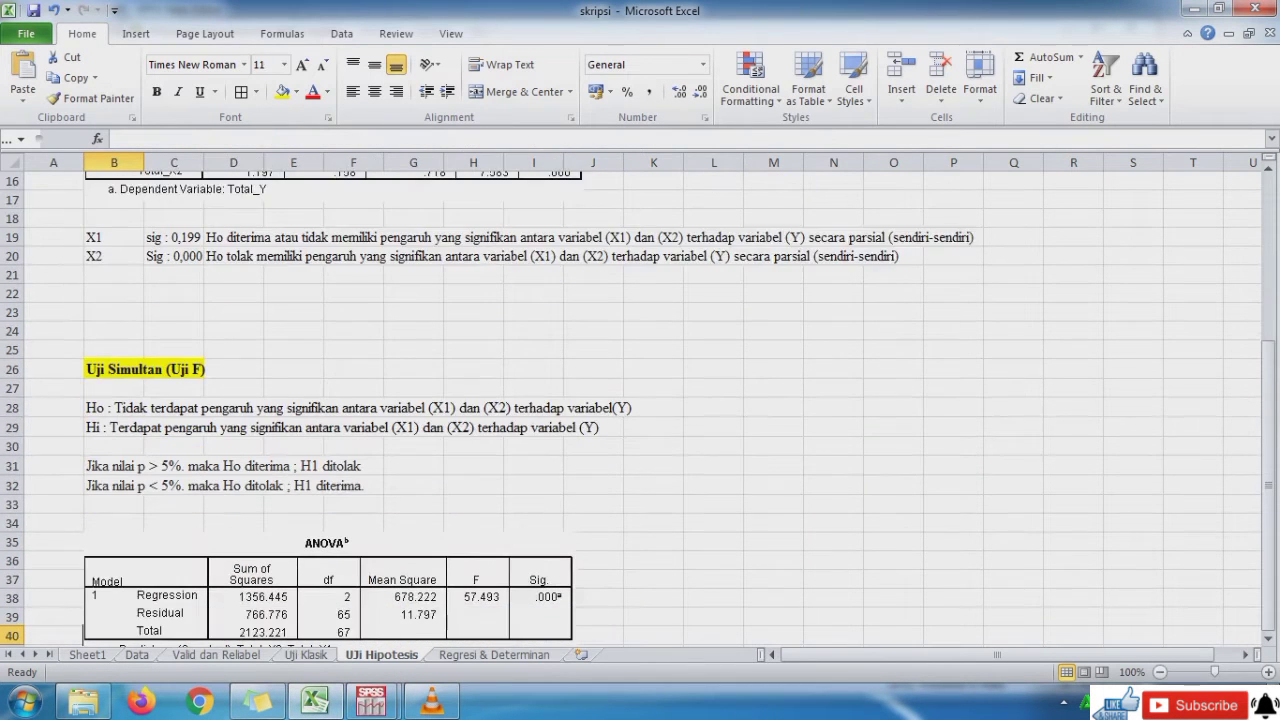
pyautogui.click(329, 569)
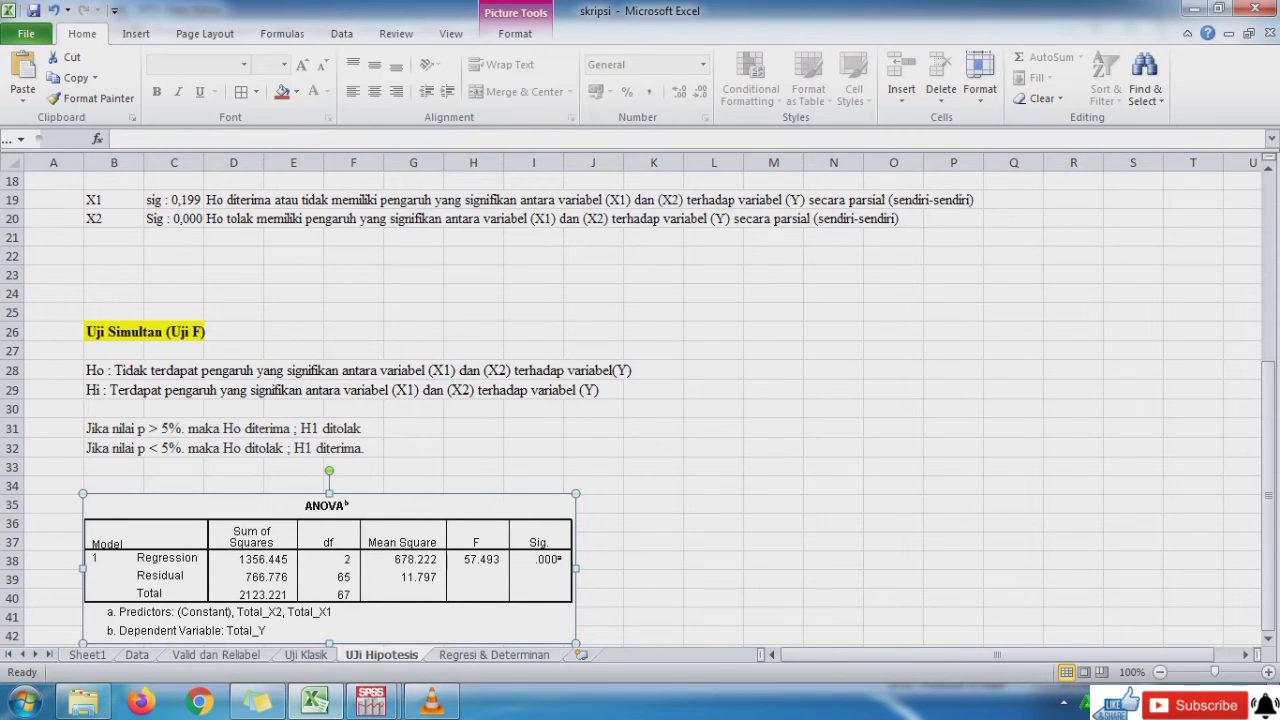
pyautogui.press('Down')
pyautogui.press('Up')
pyautogui.click(653, 560)
pyautogui.press('Down')
pyautogui.press('Down')
pyautogui.press('Down')
pyautogui.press('Down')
pyautogui.press('Down')
pyautogui.press('Down')
pyautogui.press('Down')
pyautogui.press('Down')
pyautogui.press('Down')
pyautogui.press('Down')
pyautogui.press('Down')
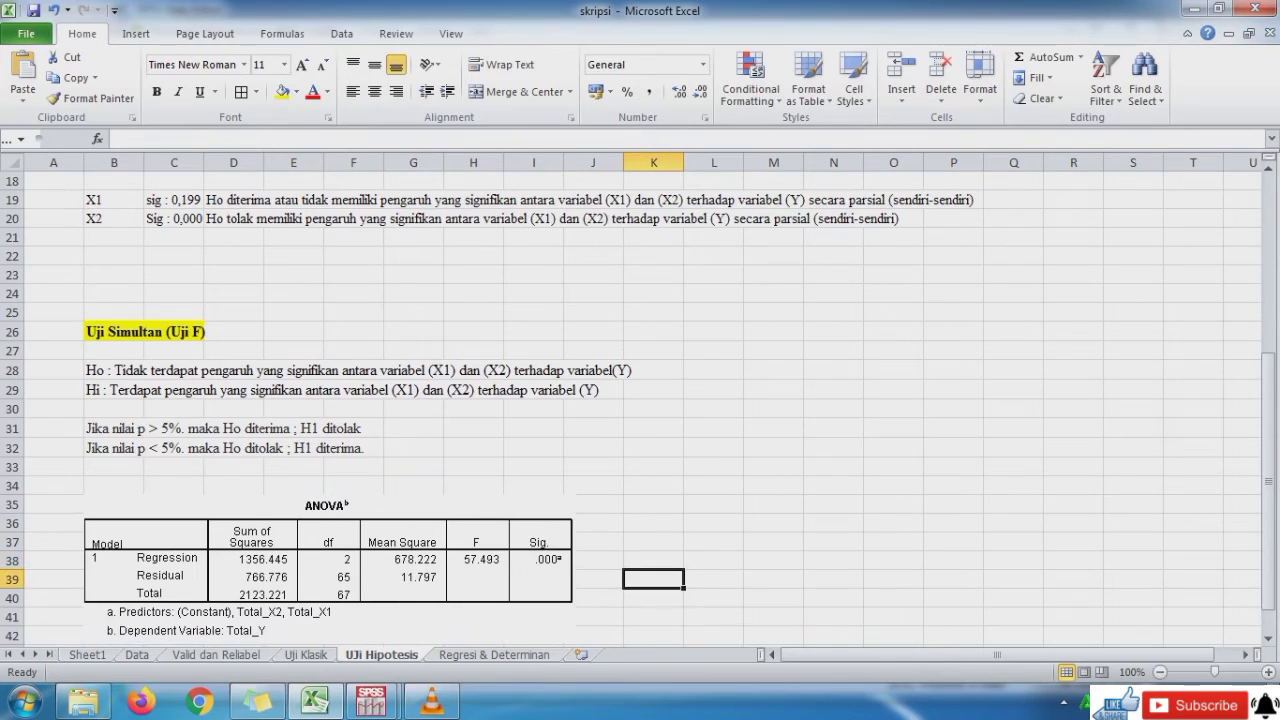
pyautogui.press('Down')
pyautogui.press('Down')
pyautogui.press('Down')
pyautogui.press('Down')
pyautogui.press('Down')
pyautogui.press('Down')
pyautogui.click(114, 464)
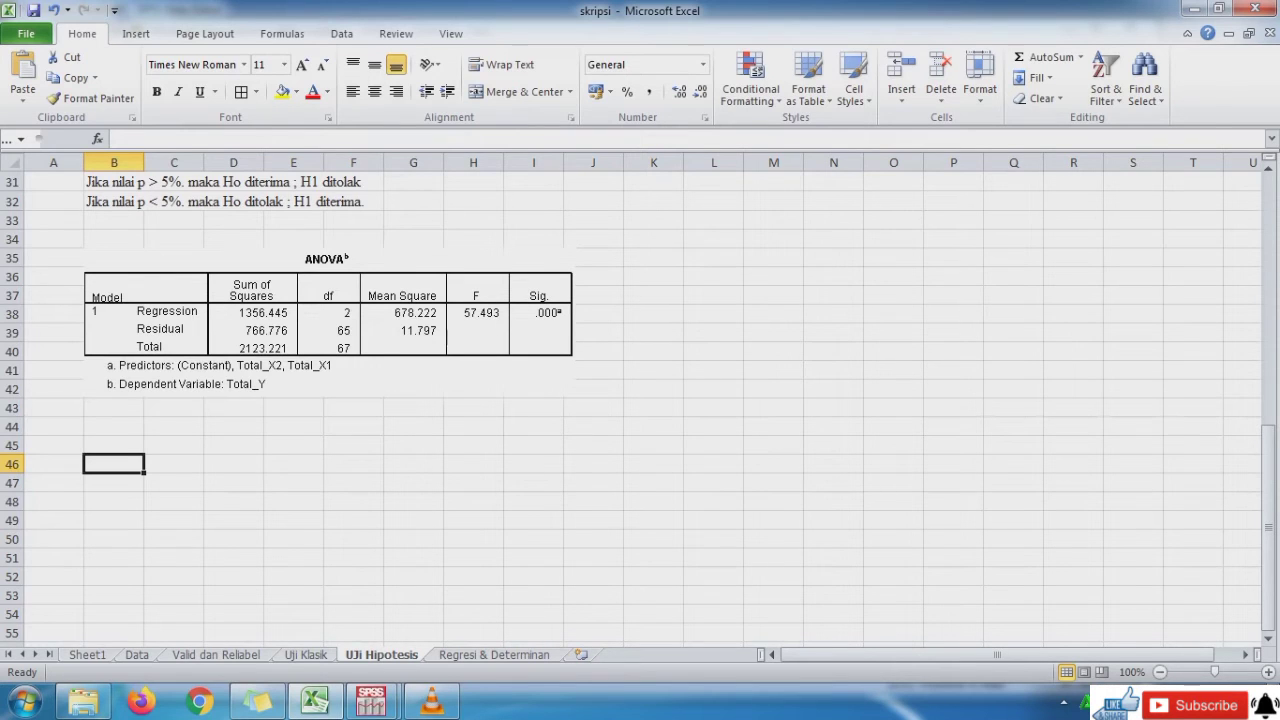
pyautogui.scroll(2, 640, 400)
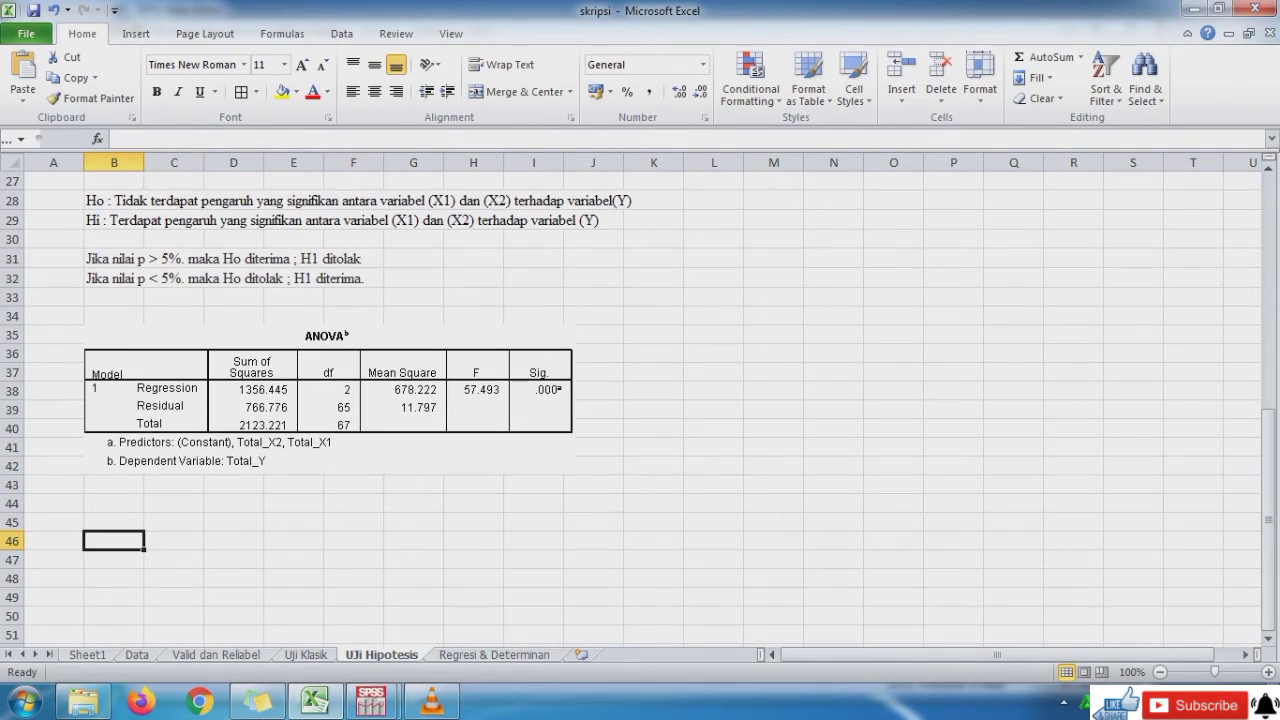
# Try pasting the copied ANOVA table at B44 below the ANOVA picture, and undo the paste.
pyautogui.click(114, 502)
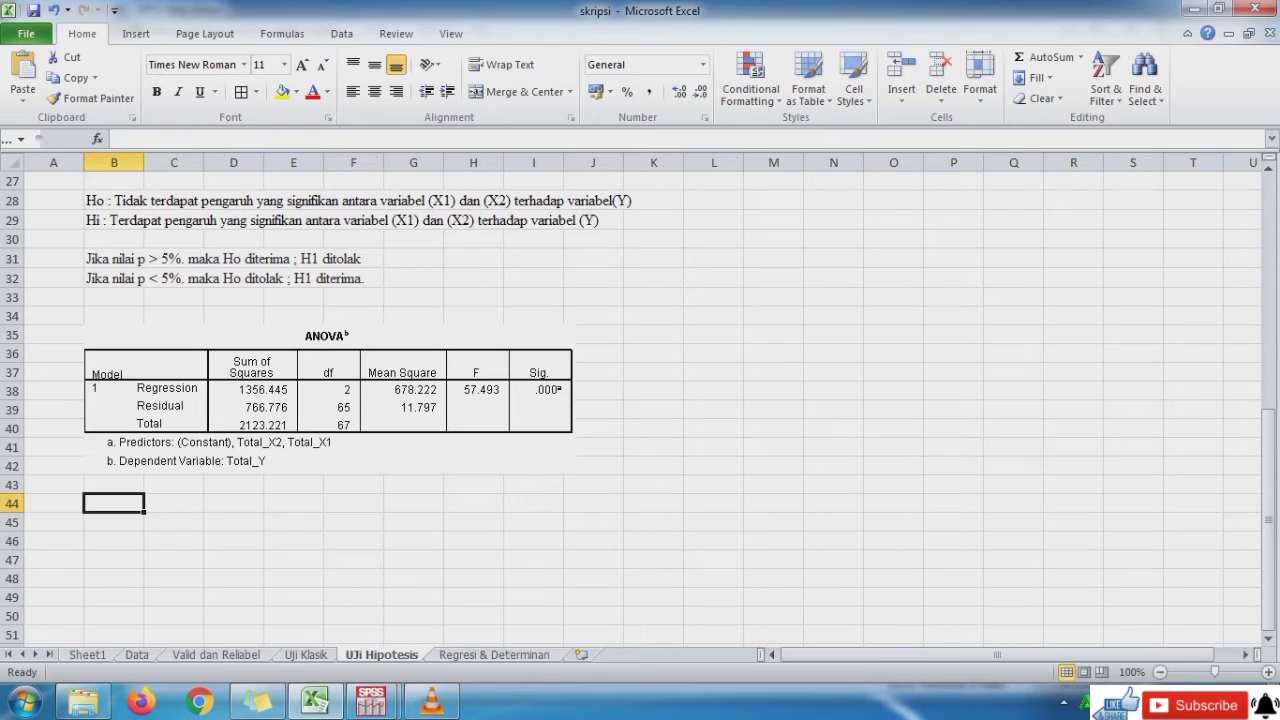
pyautogui.hotkey('ctrl', 'v')
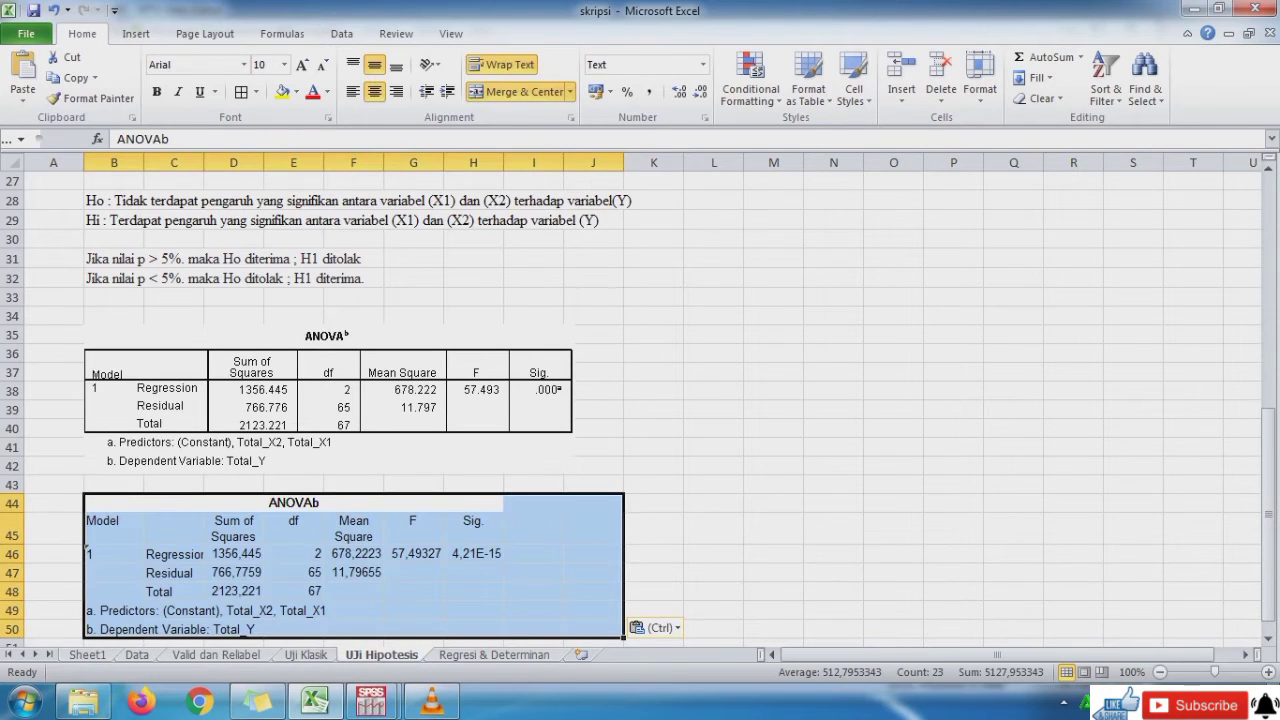
pyautogui.hotkey('ctrl', 'z')
# Enter the F-test conclusion "Ho di tolak" in B44 below the ANOVA picture.
pyautogui.click(329, 399)
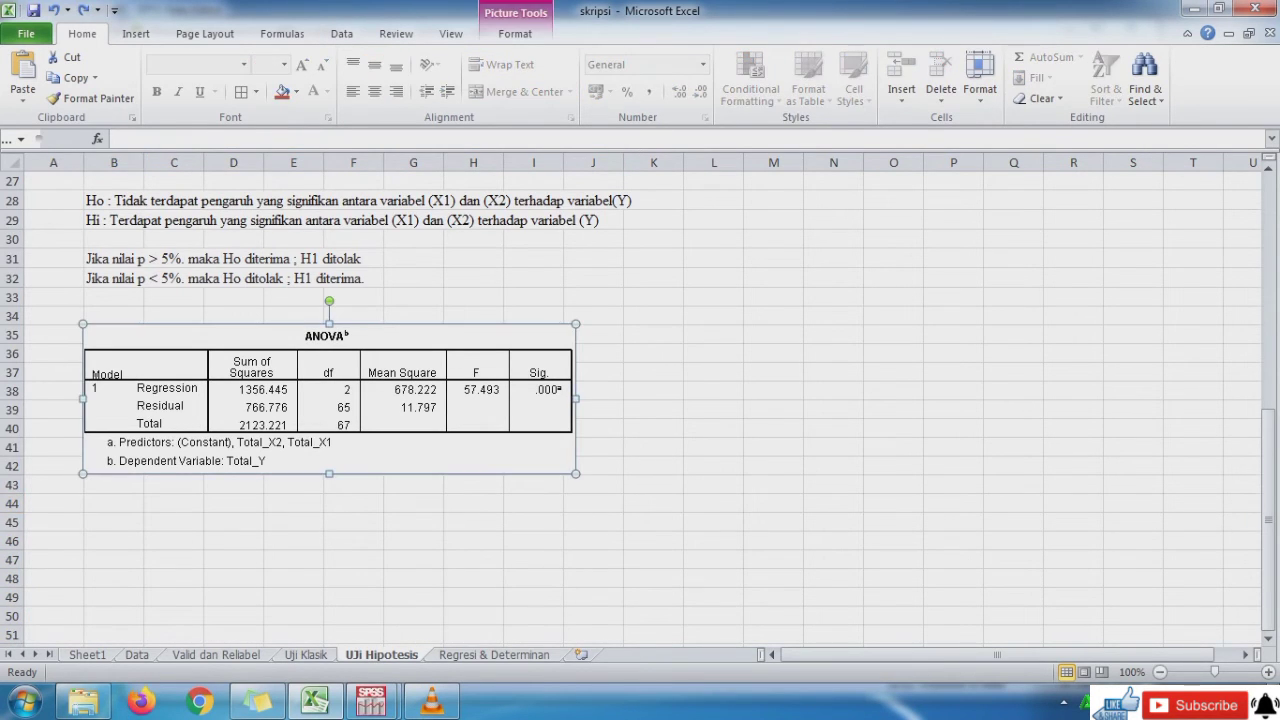
pyautogui.click(143, 221)
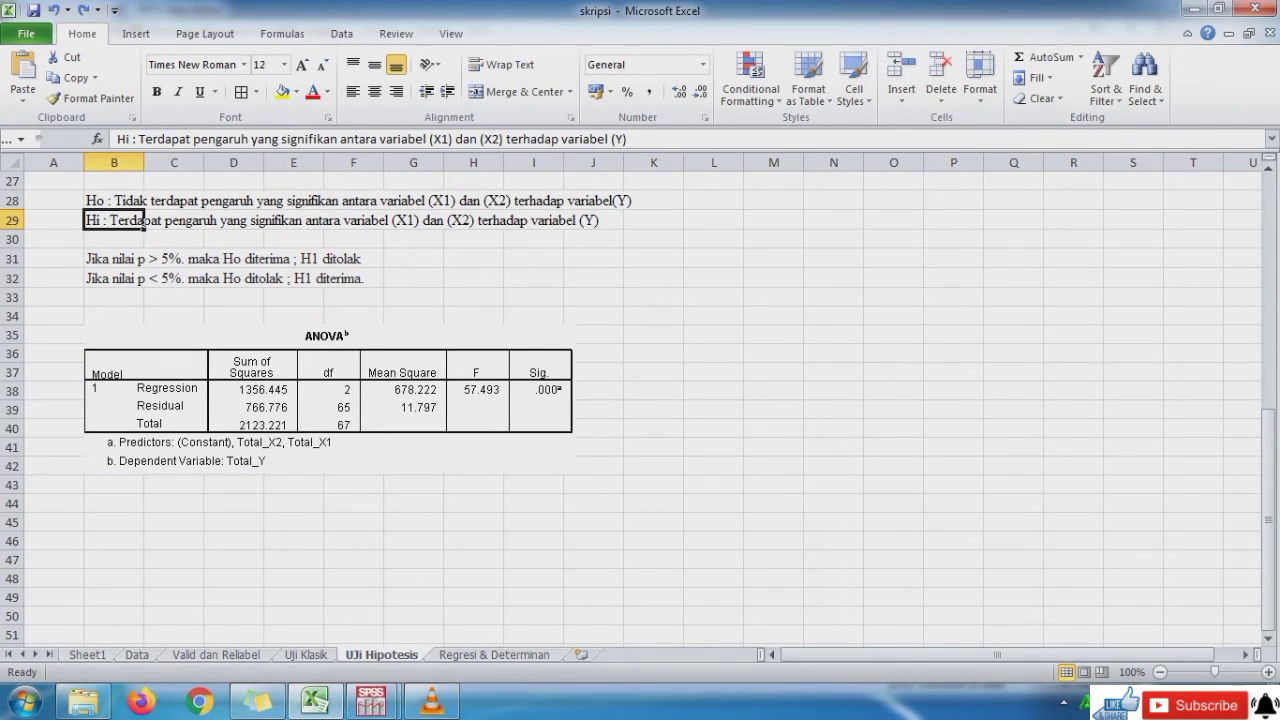
pyautogui.click(113, 503)
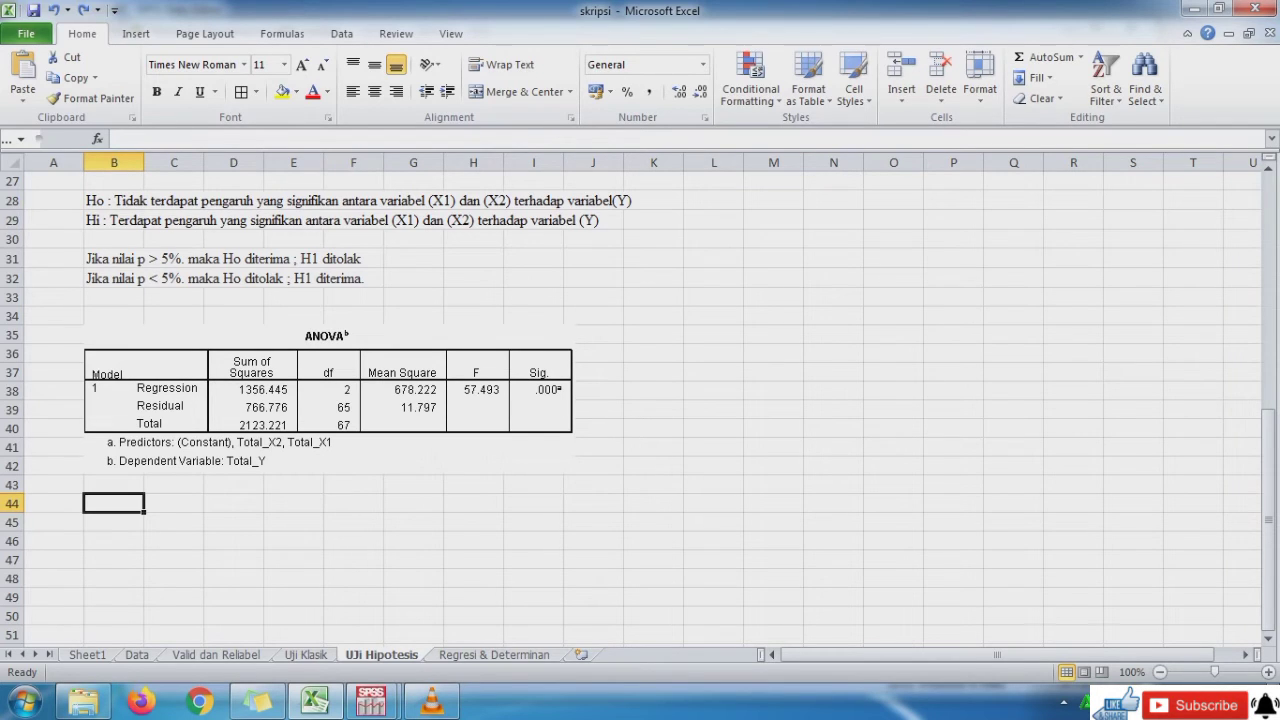
pyautogui.write('H')
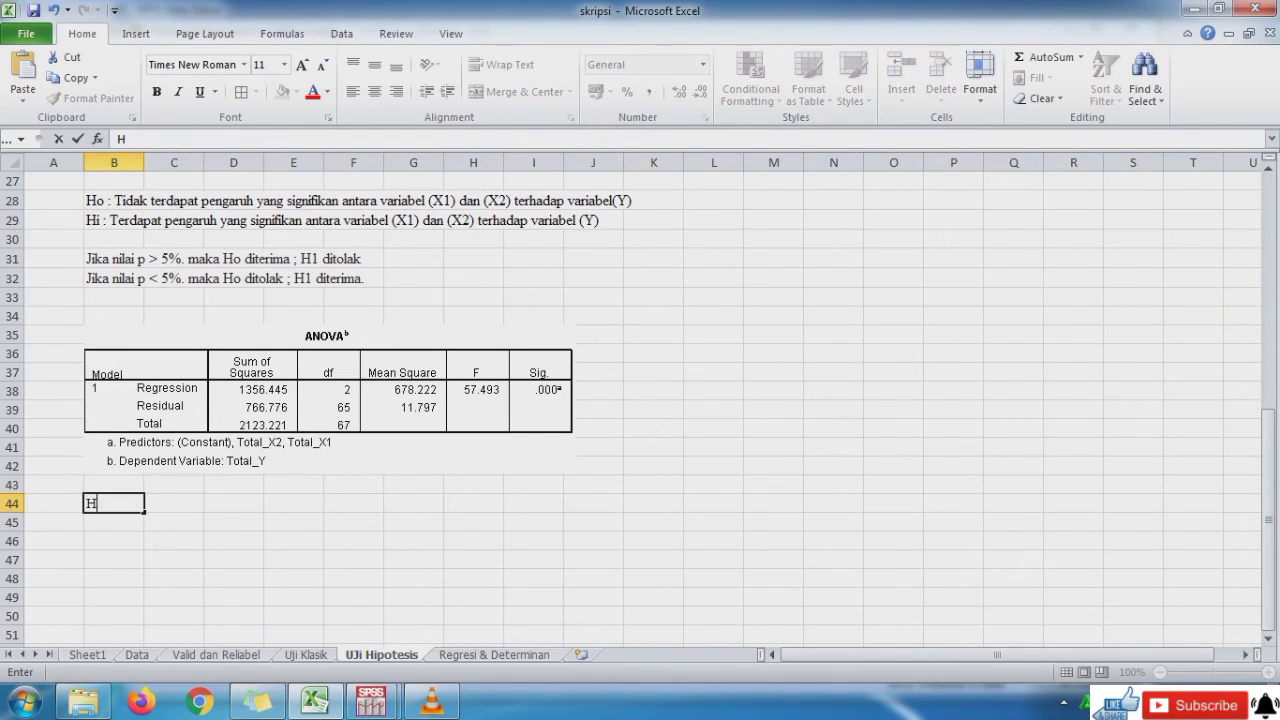
pyautogui.press('BackSpace')
pyautogui.write('HO')
pyautogui.press('BackSpace')
pyautogui.write('o')
pyautogui.write('di tolak')
# Copy the text "Terdapat pengaruh yang signifikan antara variabel (X1) dan (X2) terhadap variabel (Y)" from the Hi statement in B29.
pyautogui.click(145, 218)
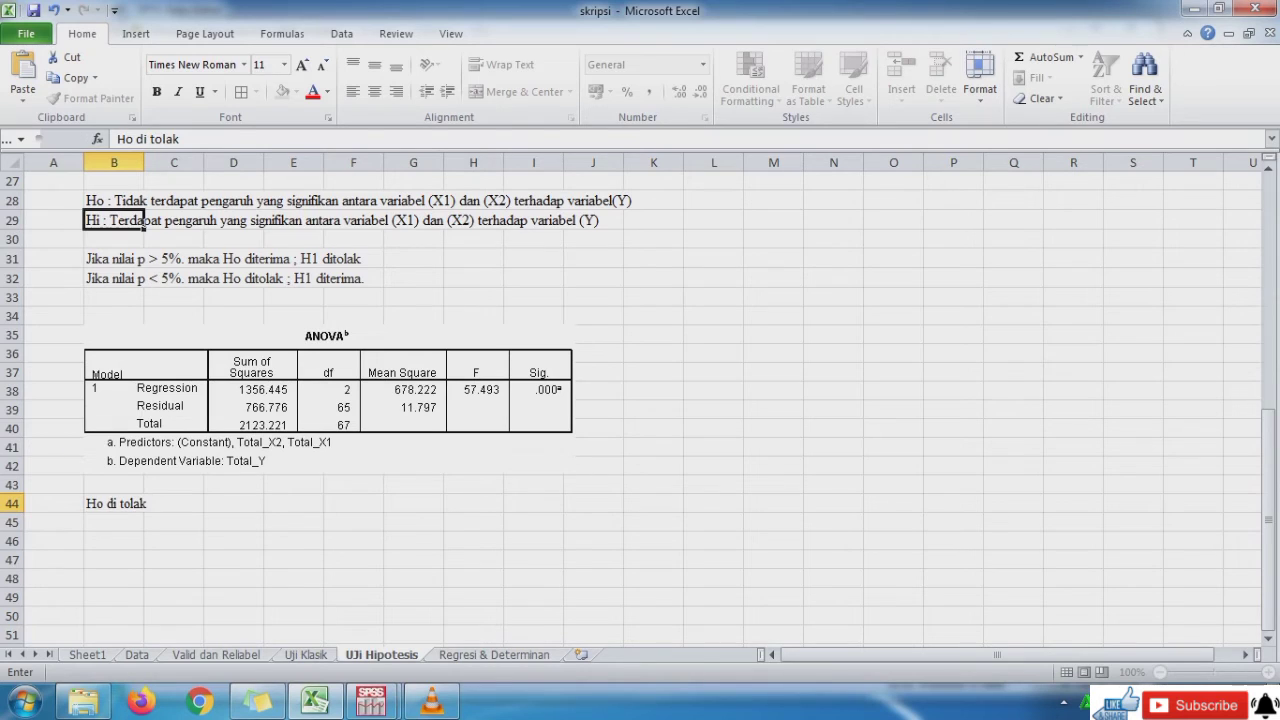
pyautogui.moveTo(138, 139); pyautogui.dragTo(628, 139)
pyautogui.hotkey('ctrl', 'c')
pyautogui.press('Return')
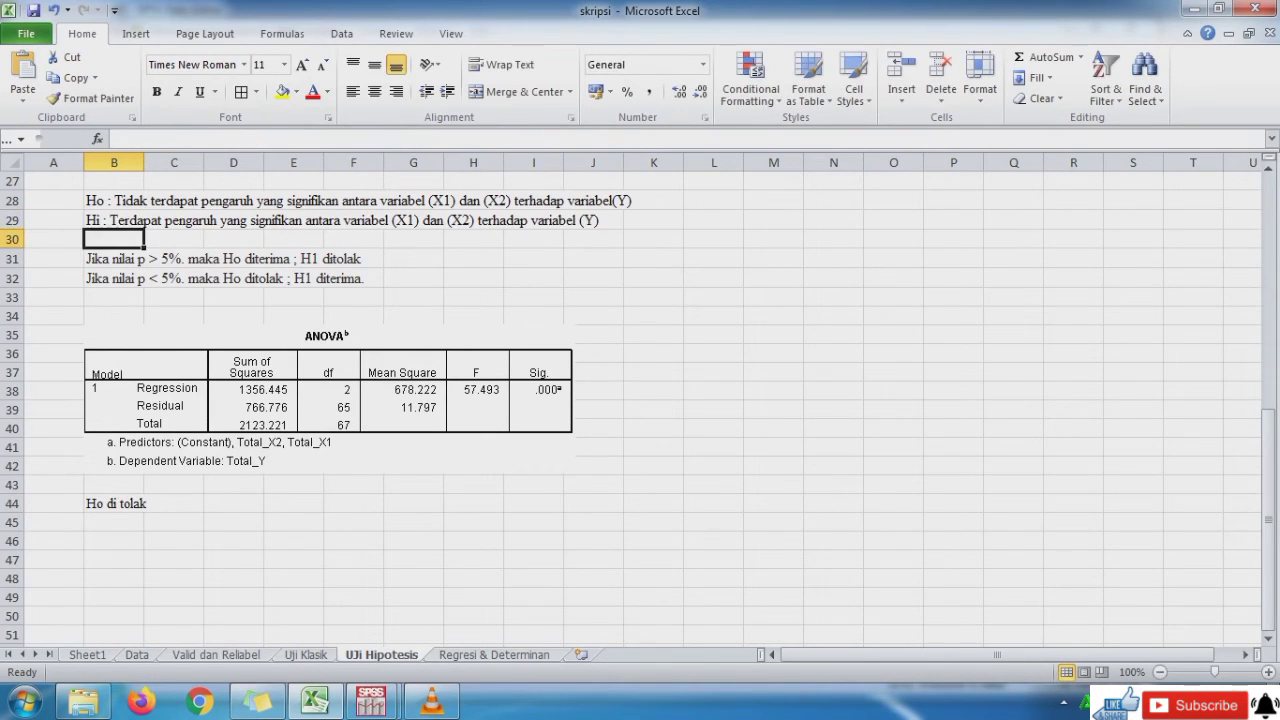
# Append the copied Hi statement after "Ho di tolak" in the conclusion cell B44.
pyautogui.press('Down')
pyautogui.press('Down')
pyautogui.press('Down')
pyautogui.press('Down')
pyautogui.press('Down')
pyautogui.press('Down')
pyautogui.press('Down')
pyautogui.press('Down')
pyautogui.press('Down')
pyautogui.press('Down')
pyautogui.press('Down')
pyautogui.press('Down')
pyautogui.press('Down')
pyautogui.press('Down')
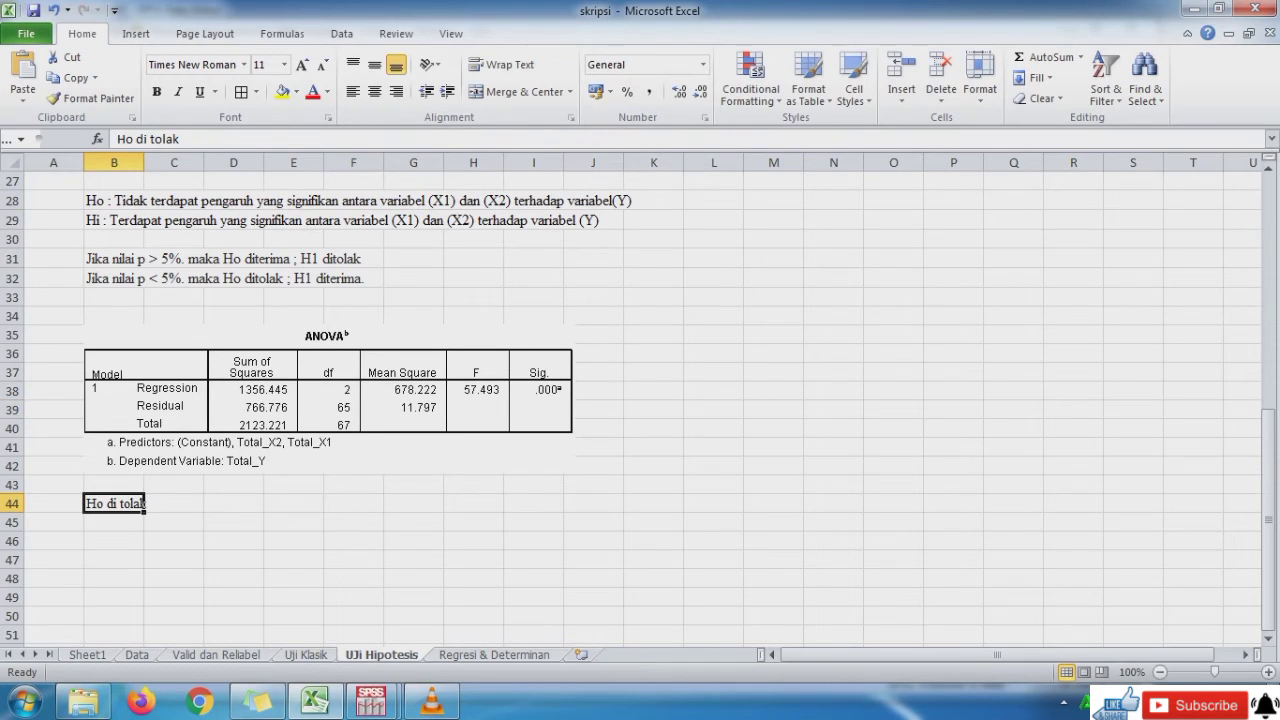
pyautogui.press('F2')
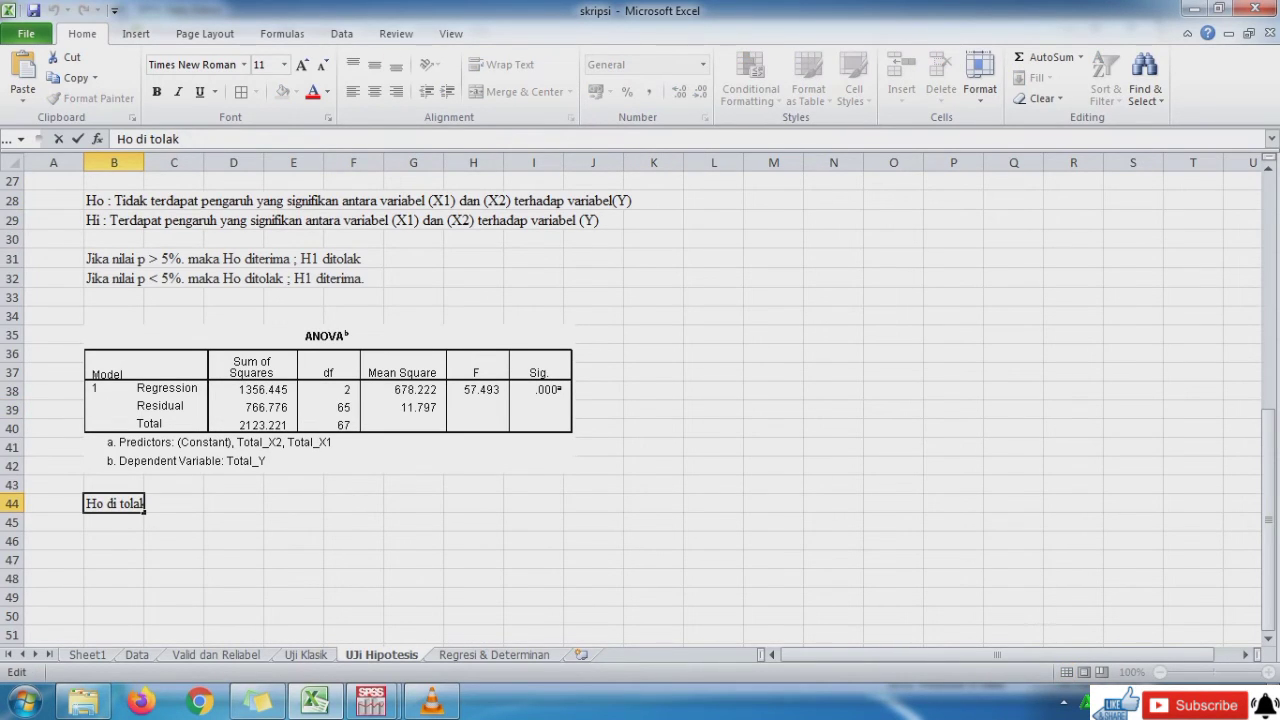
pyautogui.hotkey('ctrl', 'v')
pyautogui.press('Return')
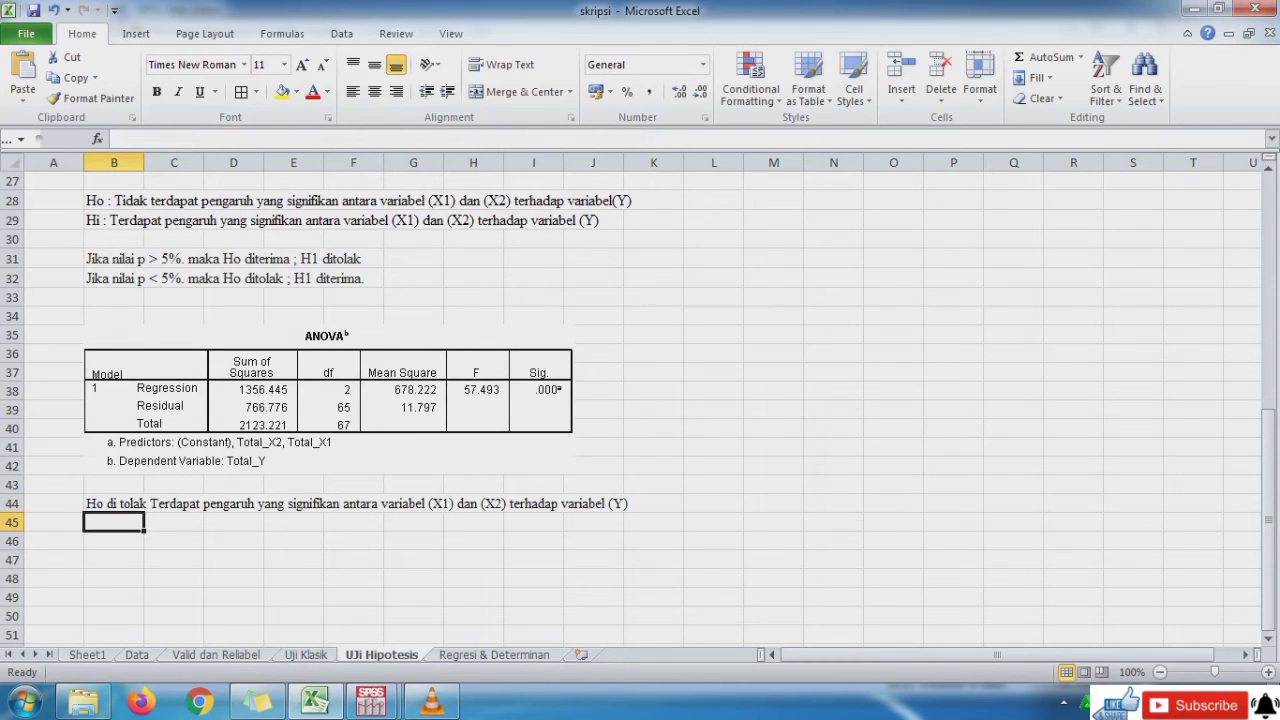
# Insert the word "atau" between "Ho di tolak" and "Terdapat pengaruh" in B44.
pyautogui.click(114, 504)
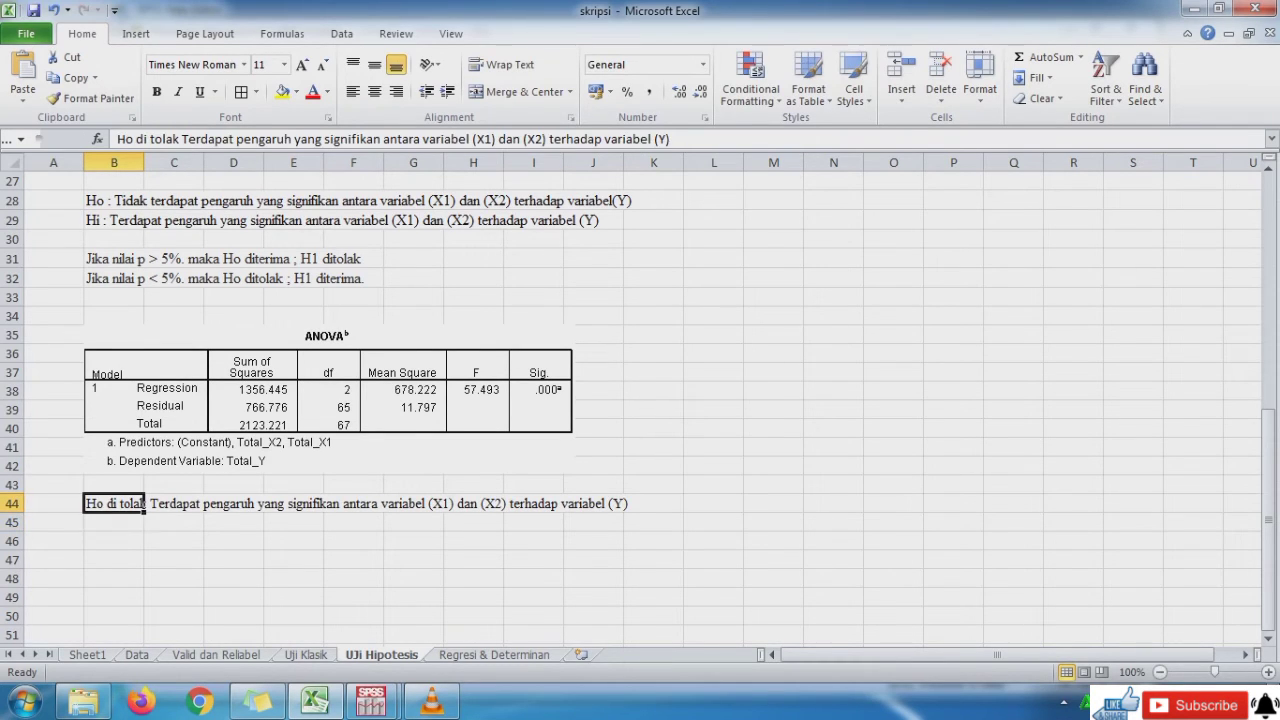
pyautogui.doubleClick(145, 504)
pyautogui.write('atau')
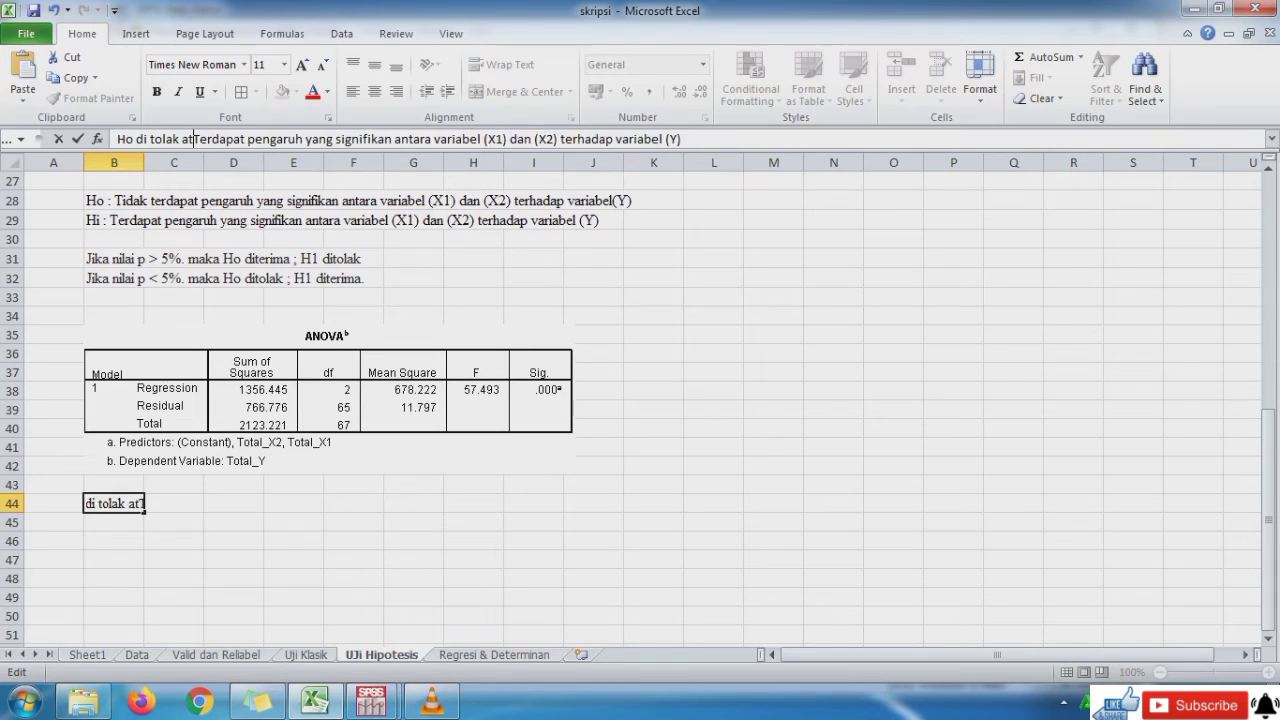
pyautogui.press('Return')
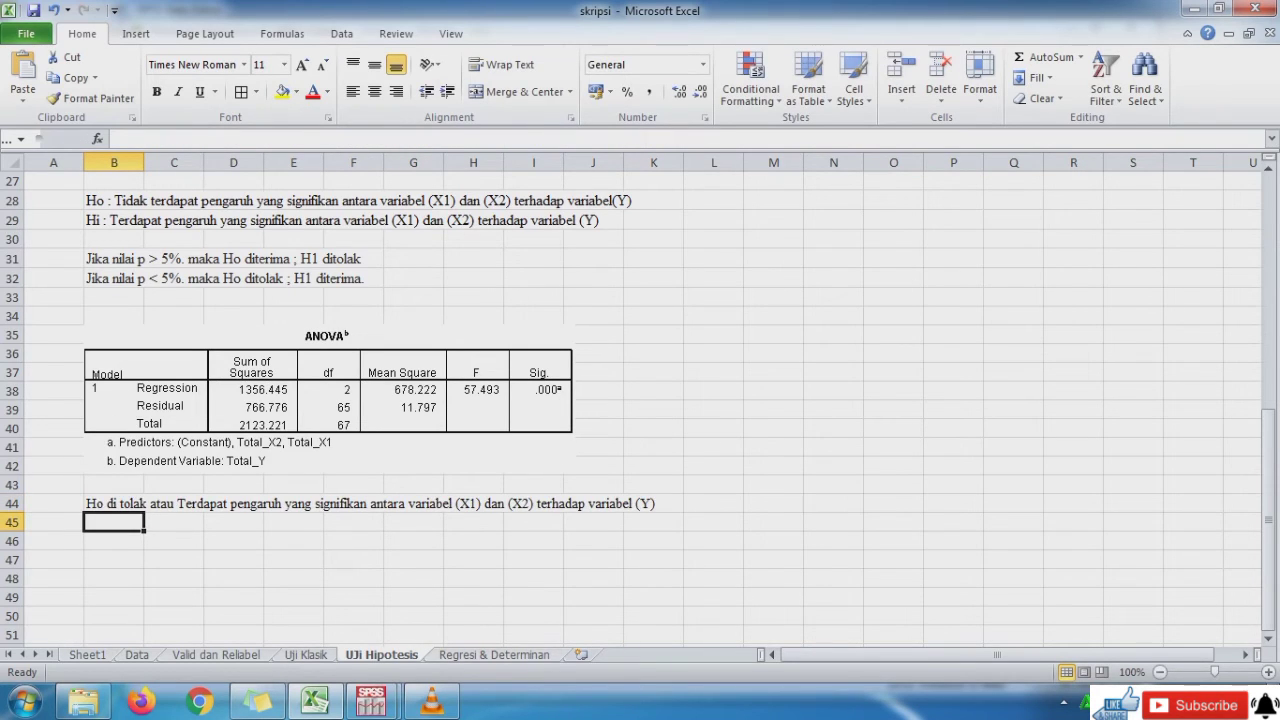
# Copy the Coefficients picture from the Uji Parsial (Uji T) section onto the Regresi & Determinan sheet, placing it beneath the regression equation.
pyautogui.moveTo(1268, 486); pyautogui.dragTo(1268, 458)
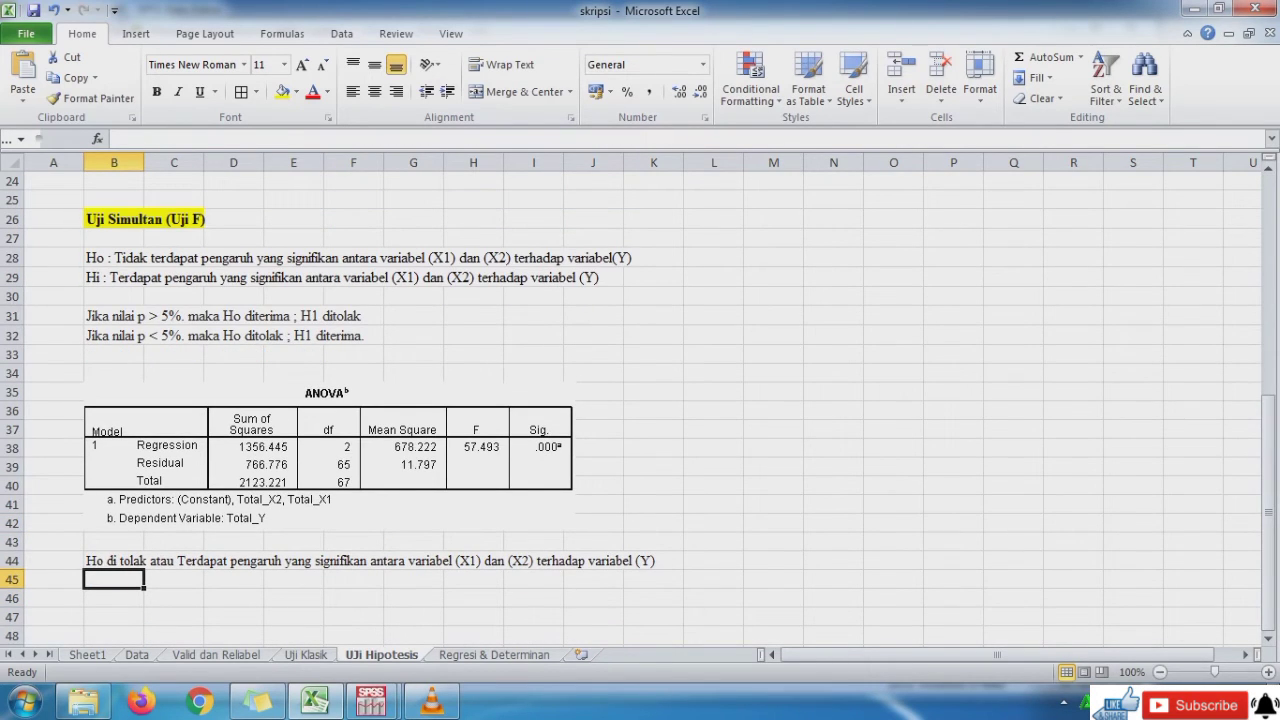
pyautogui.hotkey('ctrl', 'pagedown')
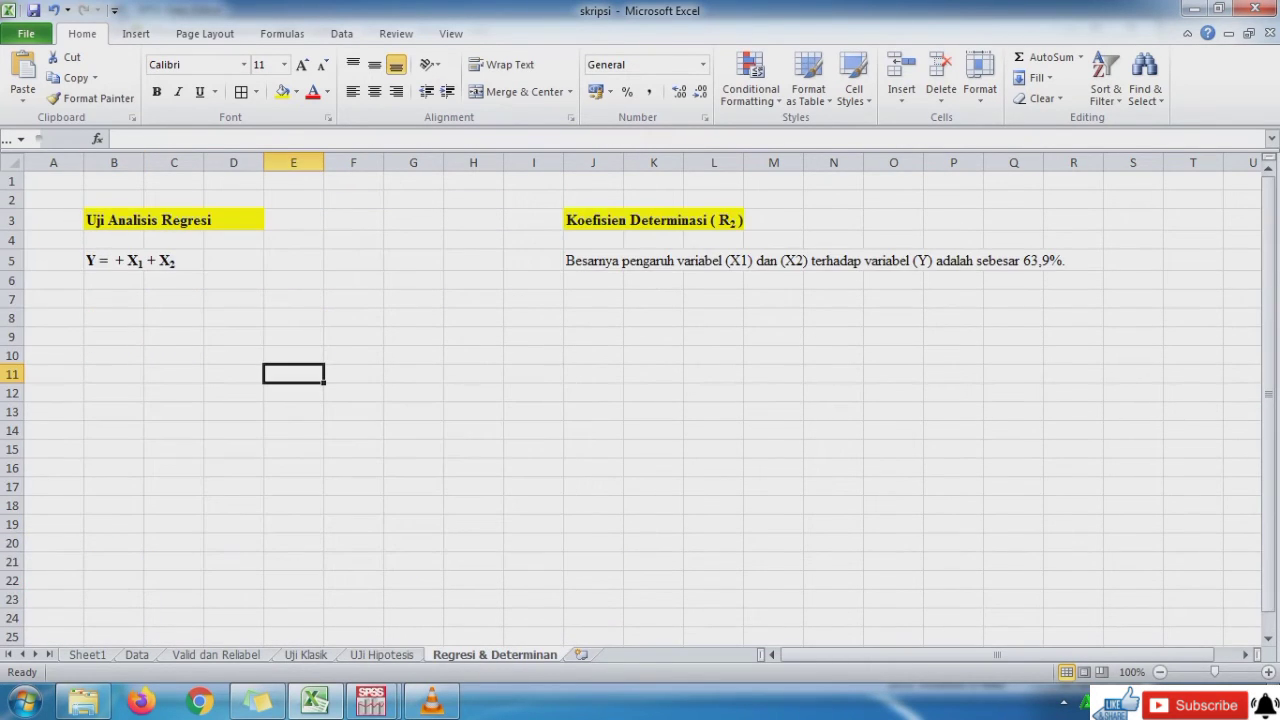
pyautogui.hotkey('ctrl', 'pageup')
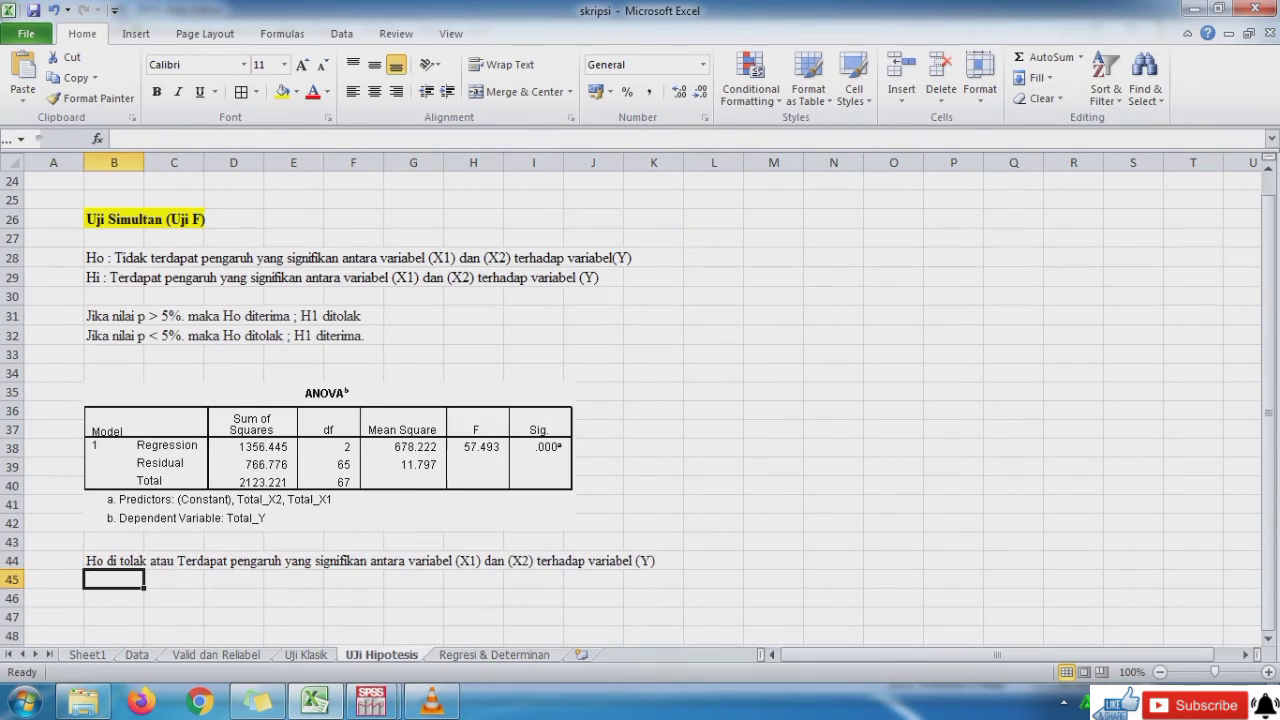
pyautogui.moveTo(1268, 479); pyautogui.dragTo(1268, 271)
pyautogui.click(333, 395)
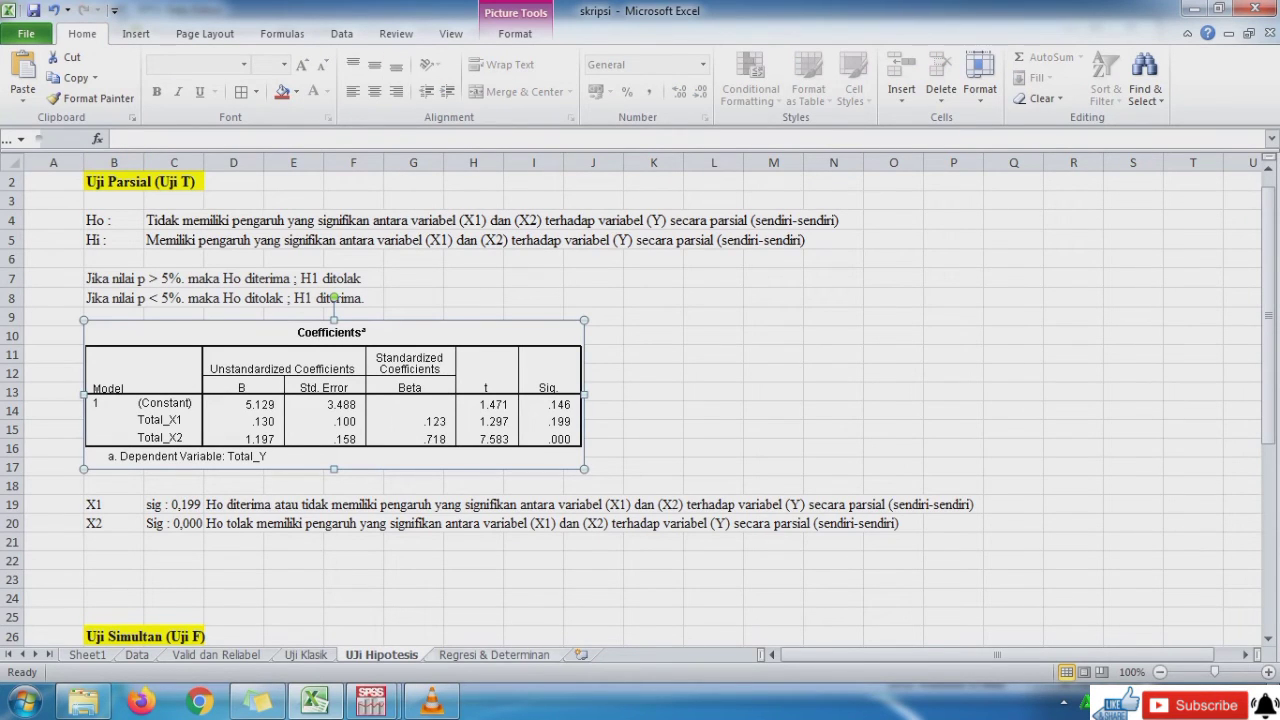
pyautogui.hotkey('ctrl', 'pagedown')
pyautogui.hotkey('ctrl', 'v')
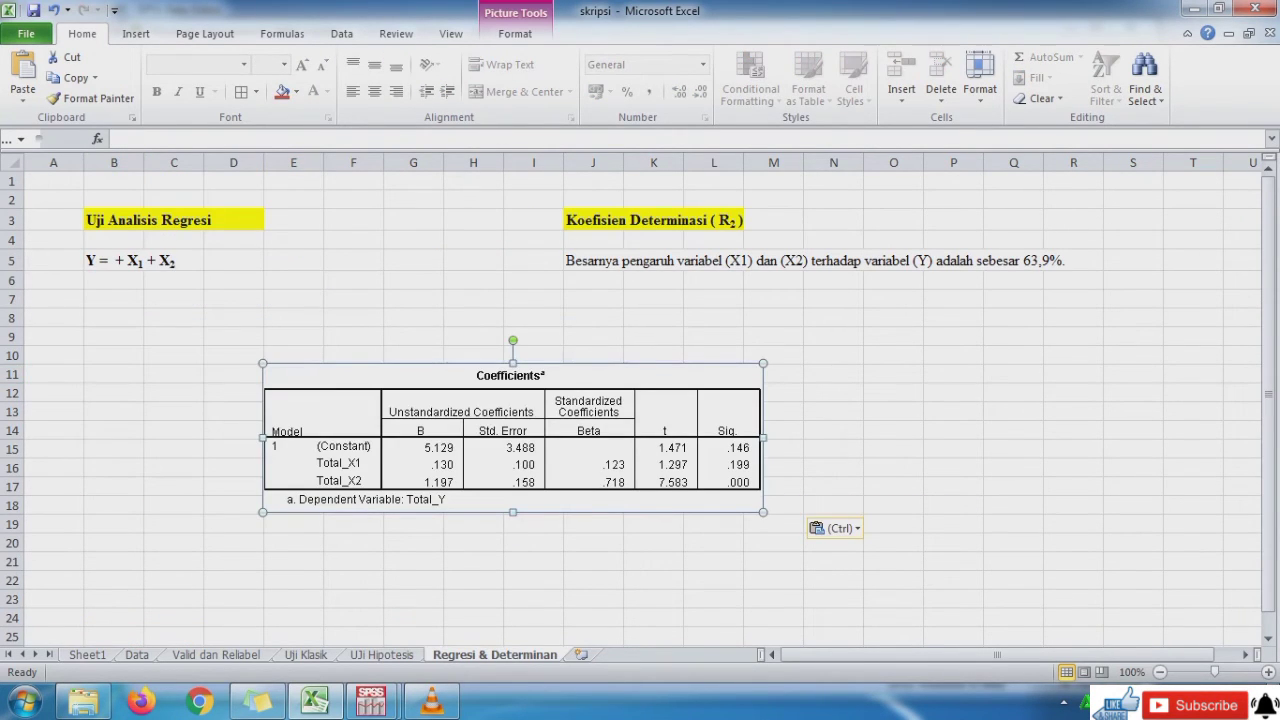
pyautogui.moveTo(400, 425); pyautogui.dragTo(198, 347)
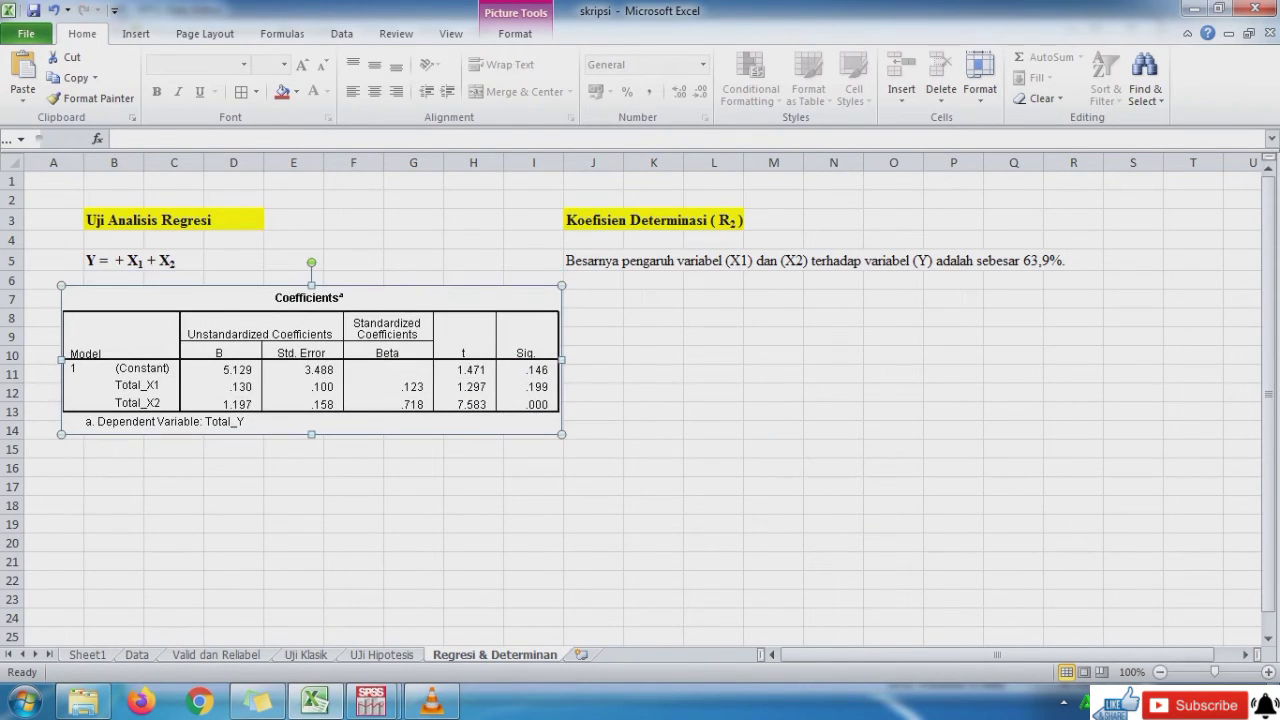
# Complete the regression equation in B5 as "Y = 5,129 + 0,130 X1 + 1,197 X2" using the Coefficients B values.
pyautogui.click(115, 261)
pyautogui.click(136, 139)
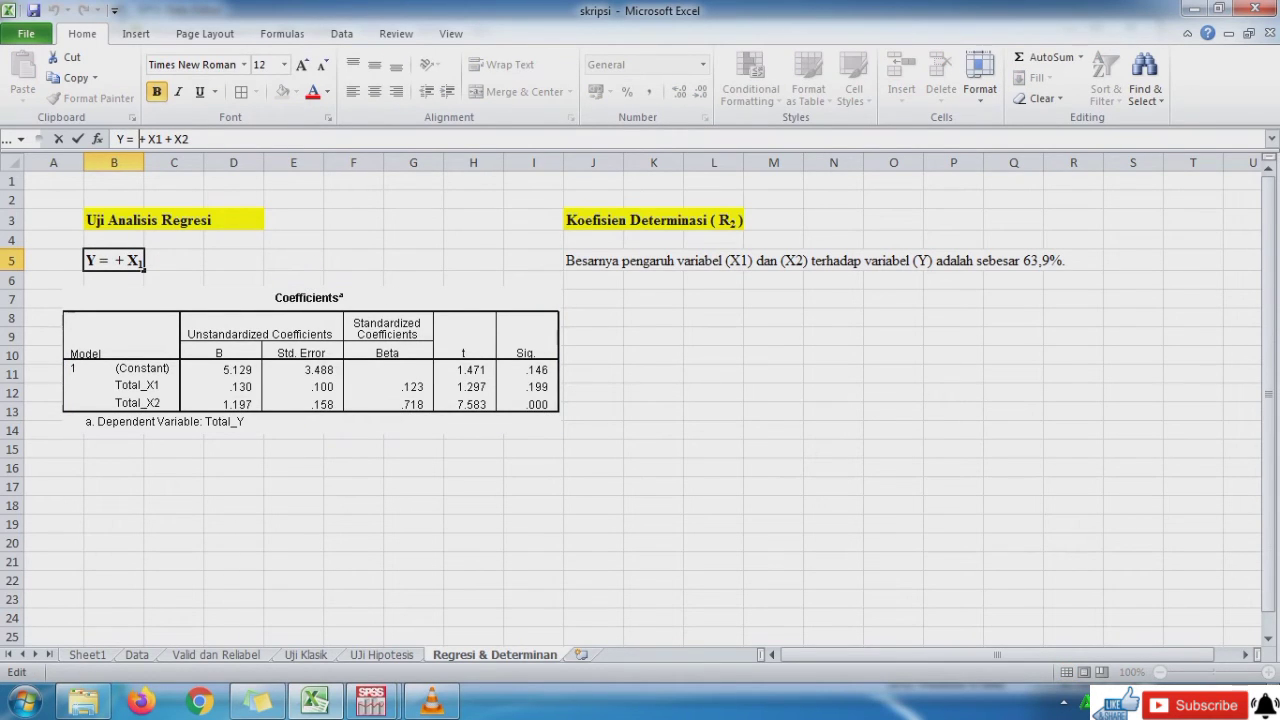
pyautogui.write('5,')
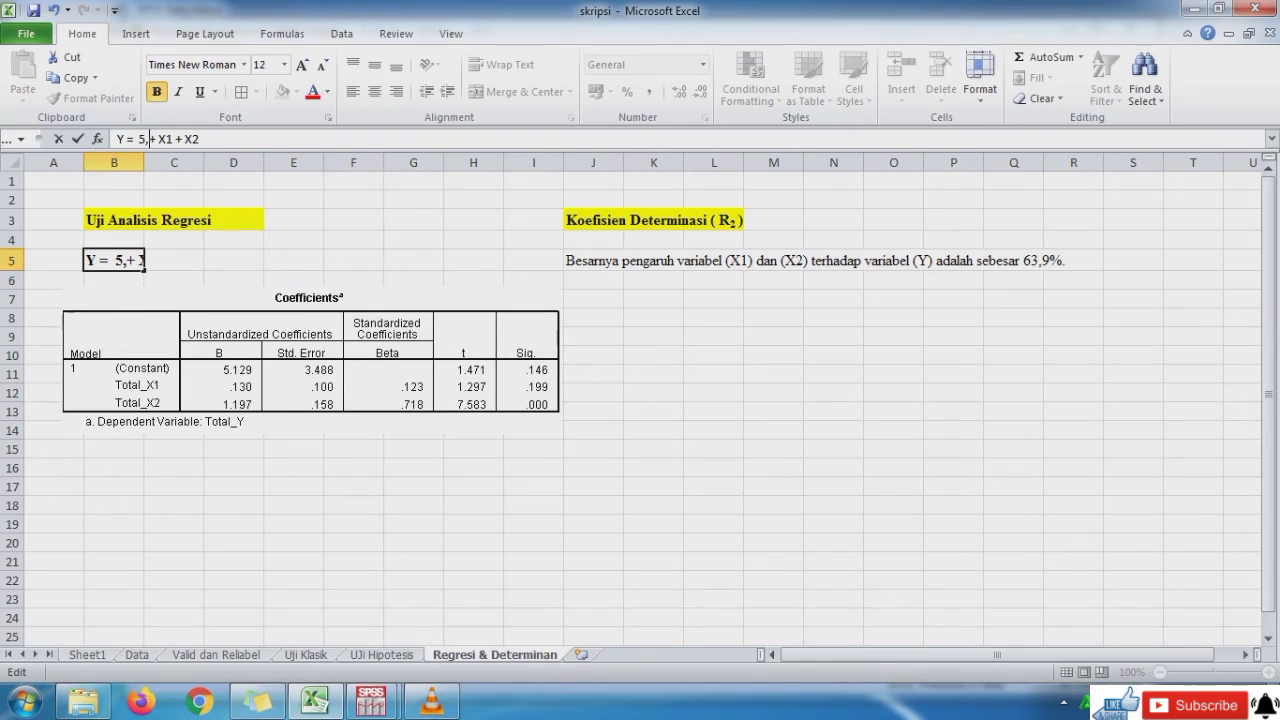
pyautogui.write('129')
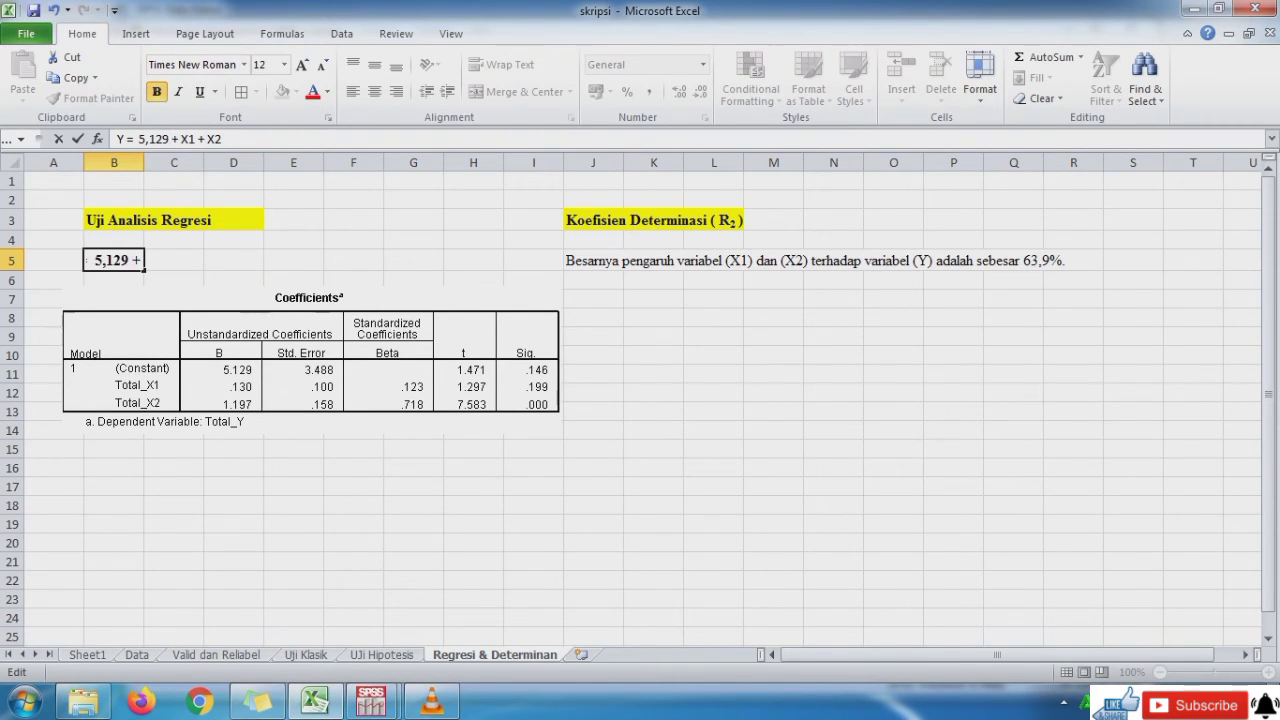
pyautogui.press('Right')
pyautogui.press('Right')
pyautogui.write('0,')
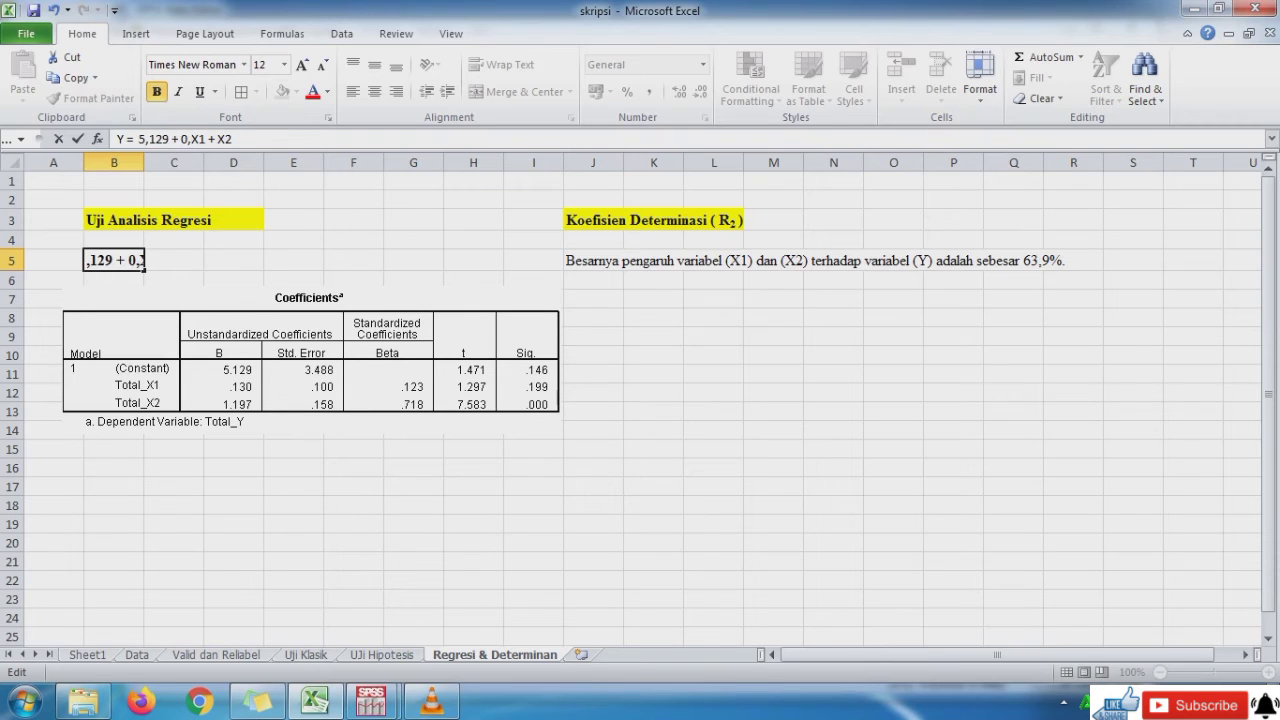
pyautogui.write('130 X')
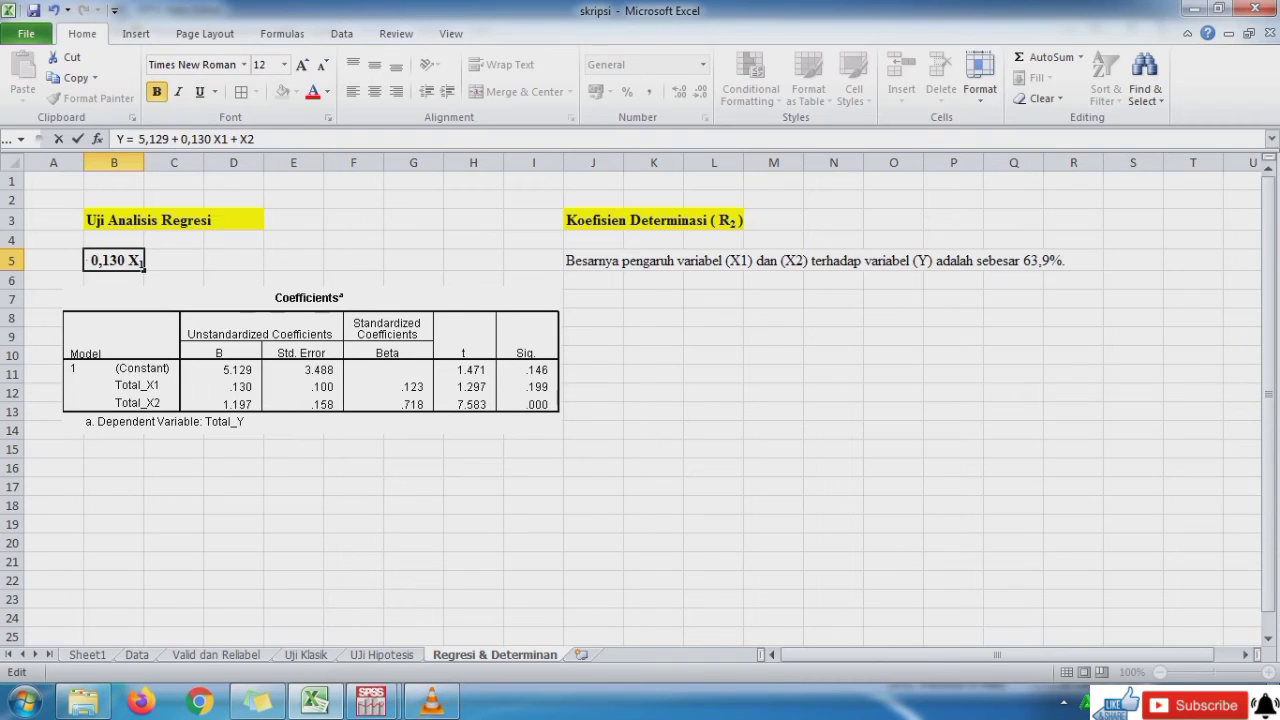
pyautogui.write('1 + 1,197')
pyautogui.press('Return')
# Go to J5 and read the statement under the Koefisien Determinasi heading.
pyautogui.press('Right')
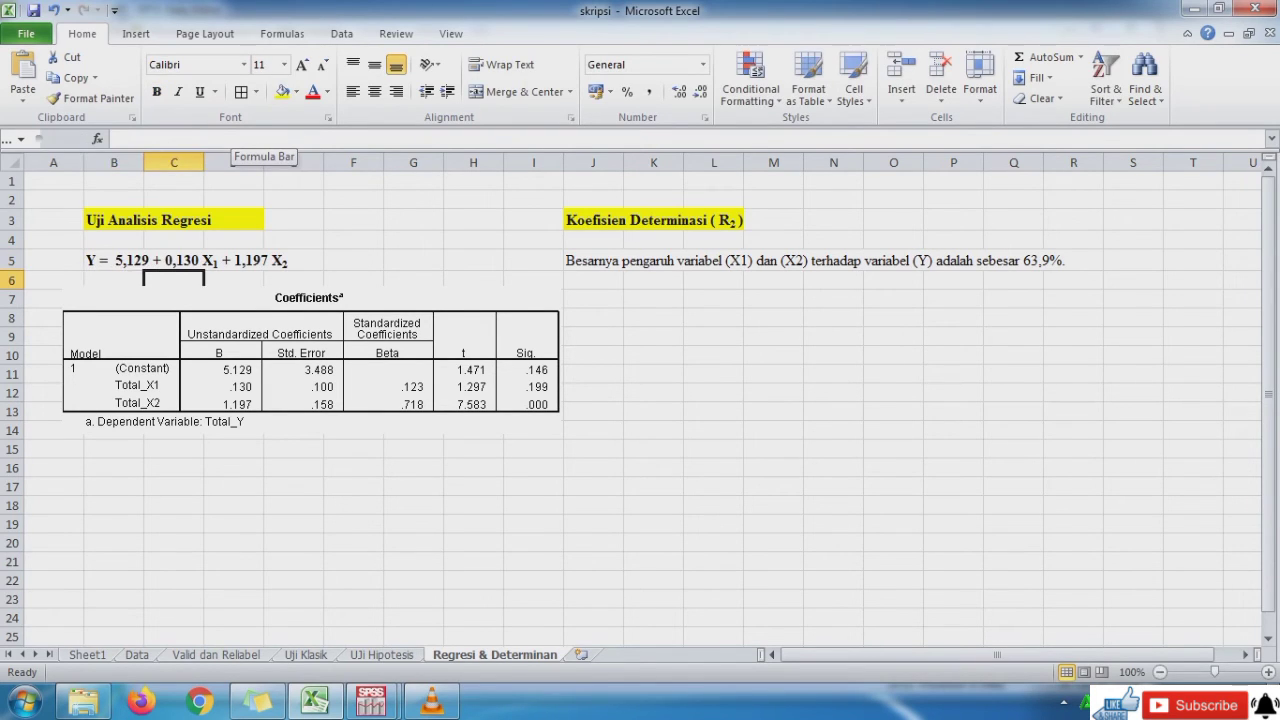
pyautogui.press('Up')
pyautogui.press('Right')
pyautogui.press('Right')
pyautogui.press('Right')
pyautogui.press('Right')
pyautogui.press('Right')
pyautogui.press('Right')
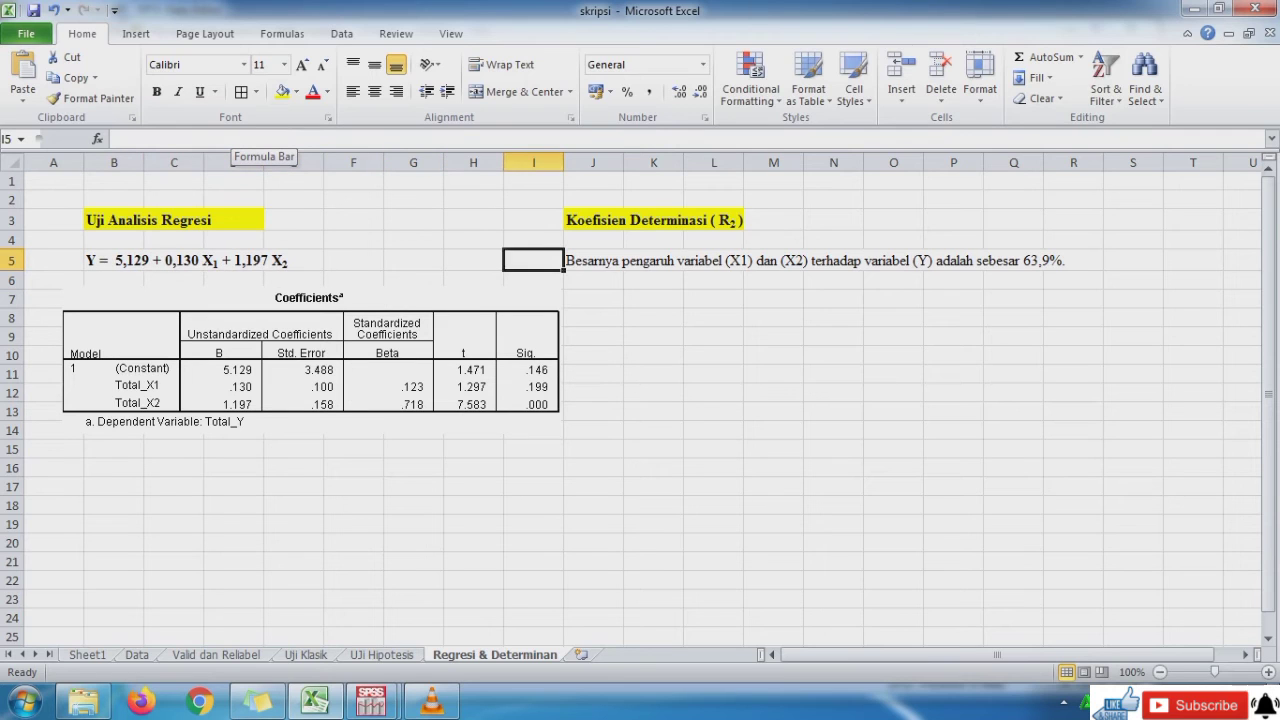
pyautogui.press('Right')
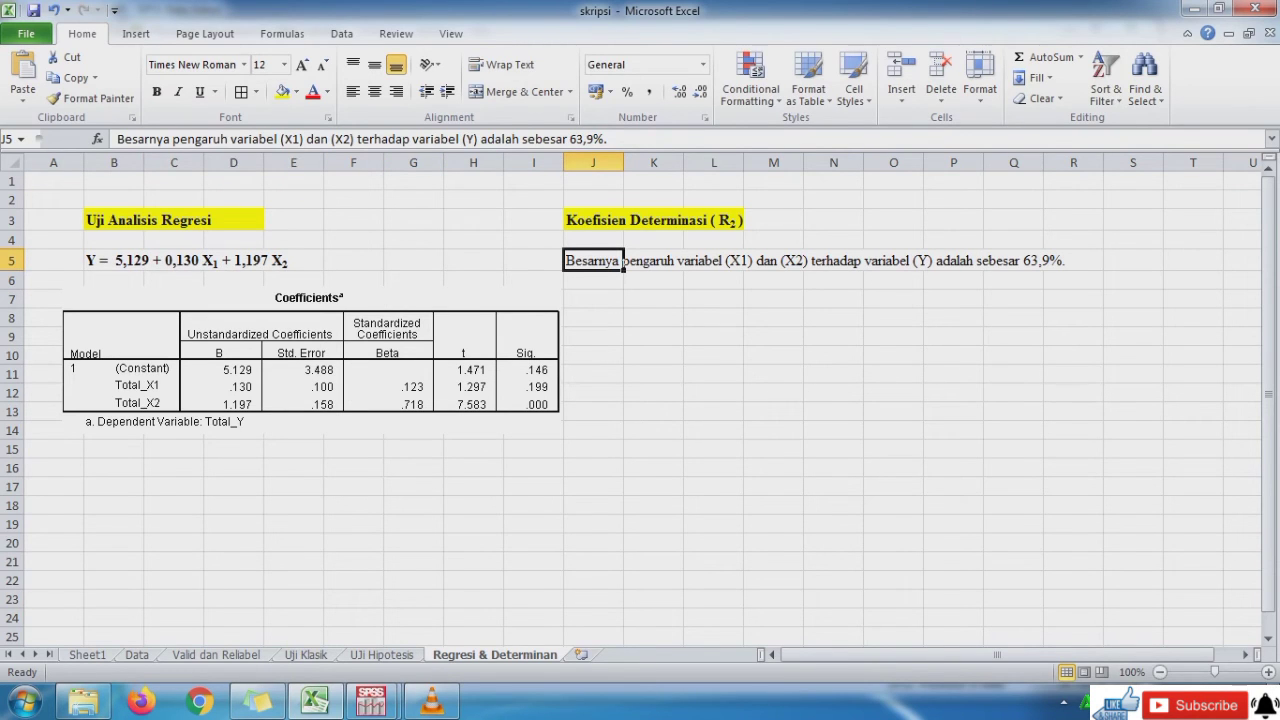
# Switch to the SPSS output viewer and copy the latest regression's Model Summary table.
pyautogui.moveTo(371, 700)
pyautogui.click(468, 600)
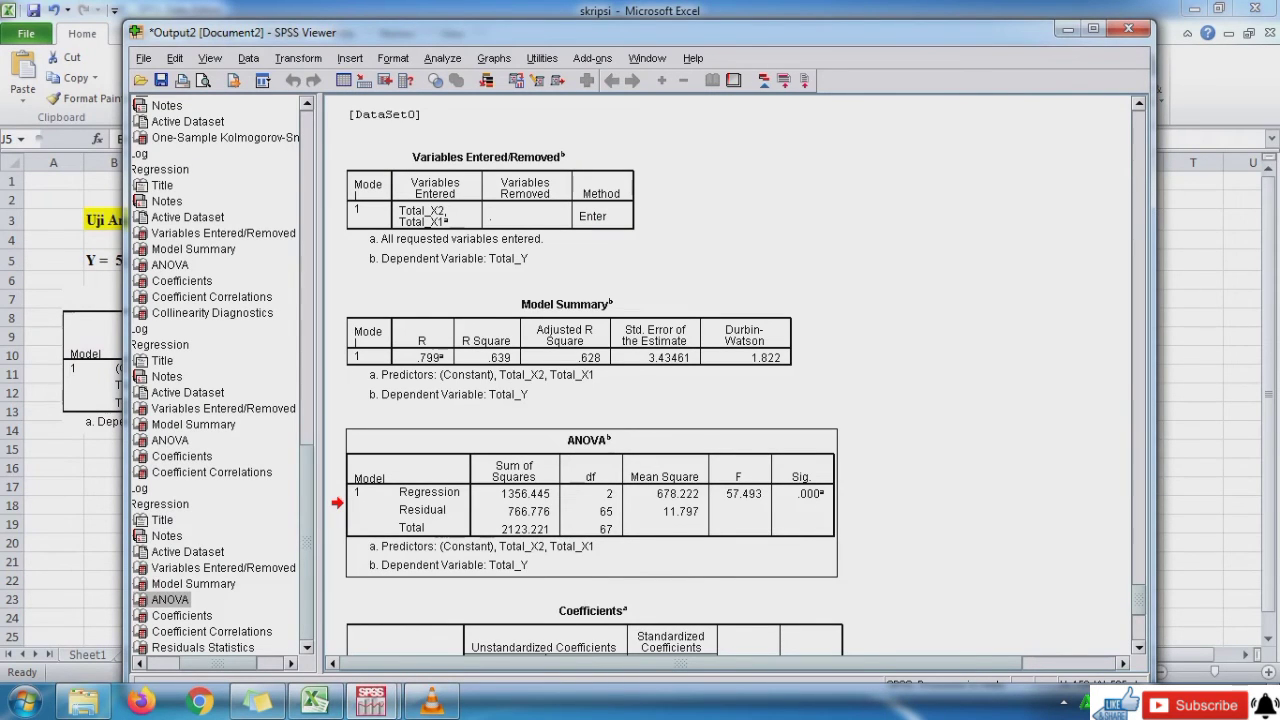
pyautogui.click(569, 350)
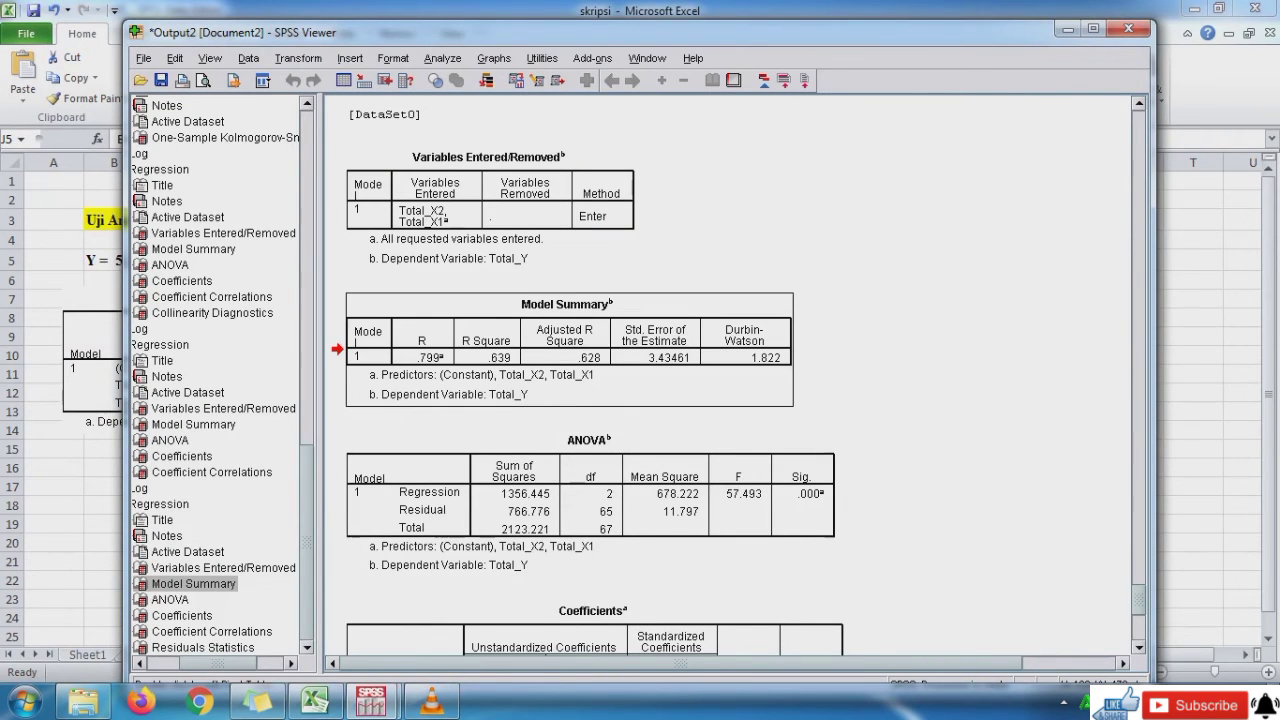
# Return to Excel and paste the Model Summary table as a picture at J9 using Paste Special.
pyautogui.click(315, 700)
pyautogui.click(600, 336)
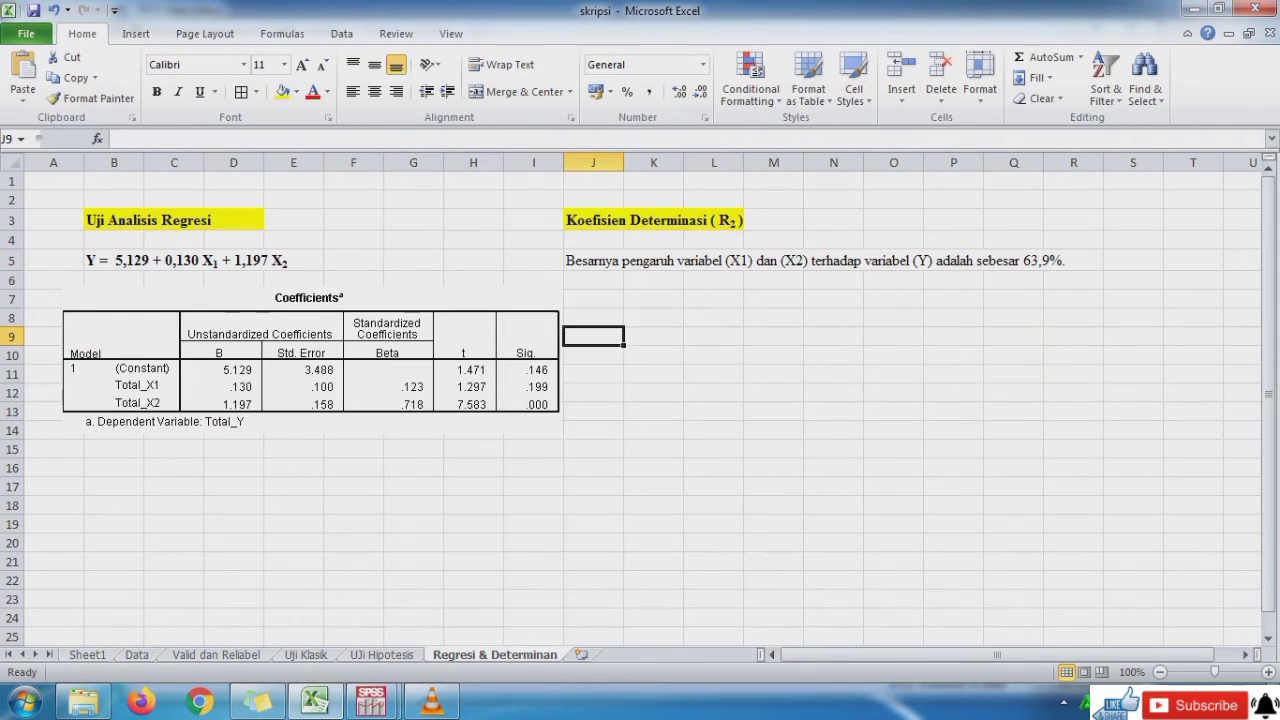
pyautogui.rightClick(621, 338)
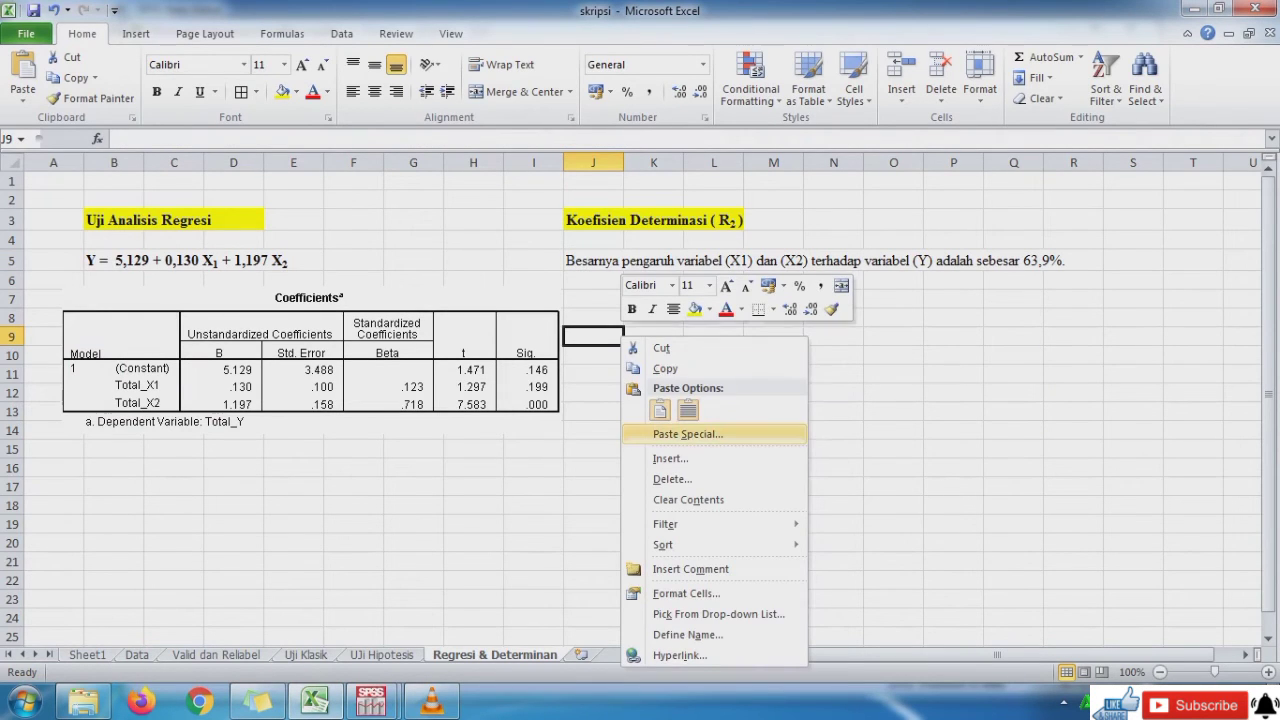
pyautogui.click(688, 434)
pyautogui.click(811, 611)
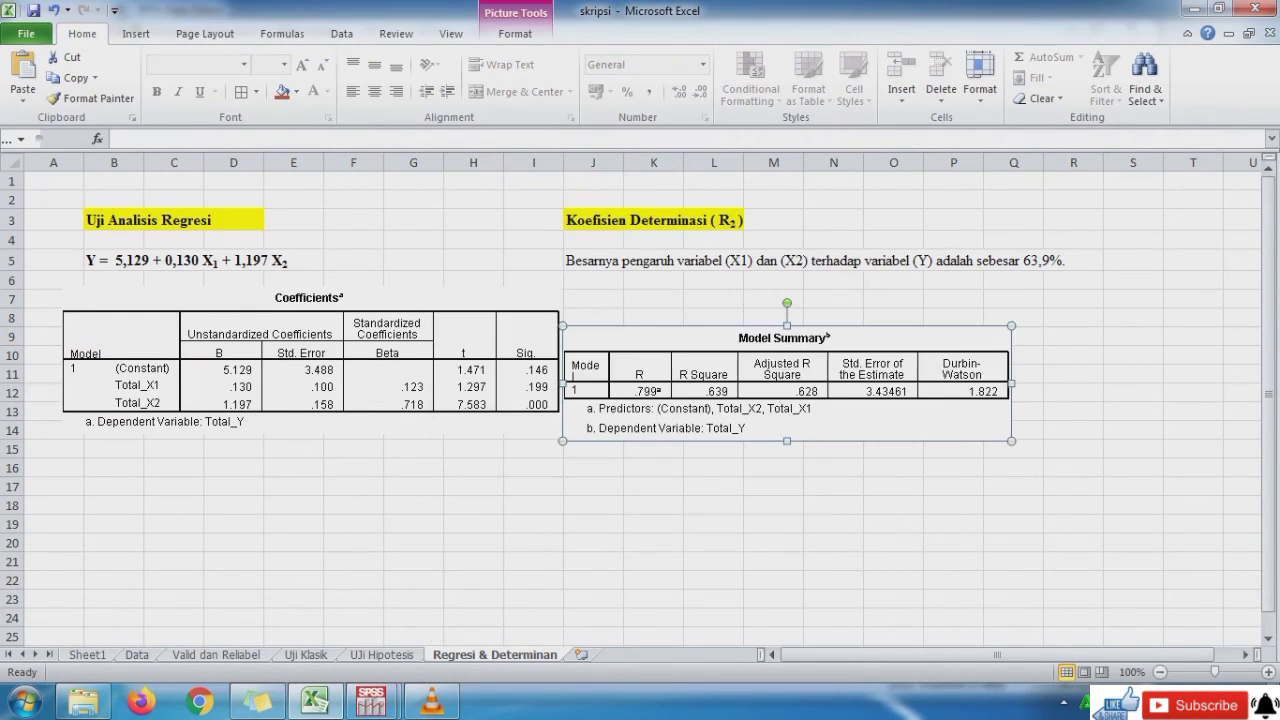
# Position the Model Summary picture just beneath the J5 statement and shrink the Coefficients picture slightly to leave a gap between them.
pyautogui.moveTo(810, 368); pyautogui.dragTo(808, 324)
pyautogui.click(390, 365)
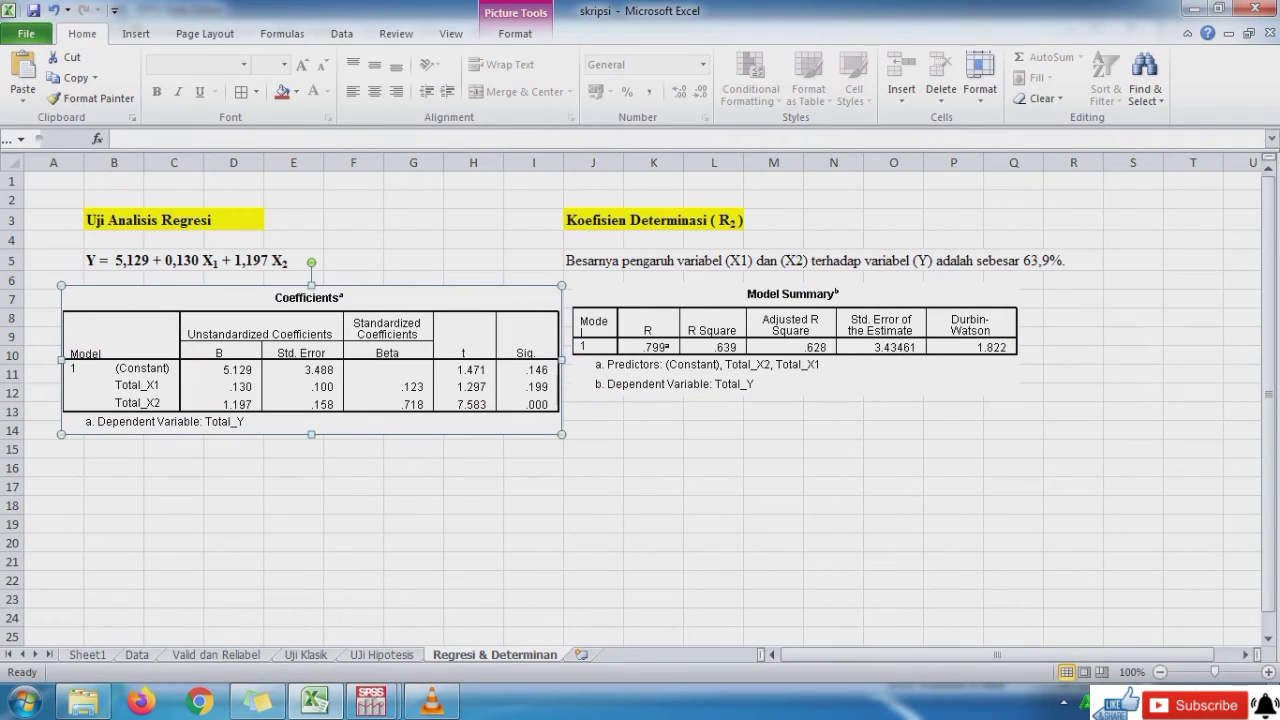
pyautogui.moveTo(562, 434); pyautogui.dragTo(543, 428)
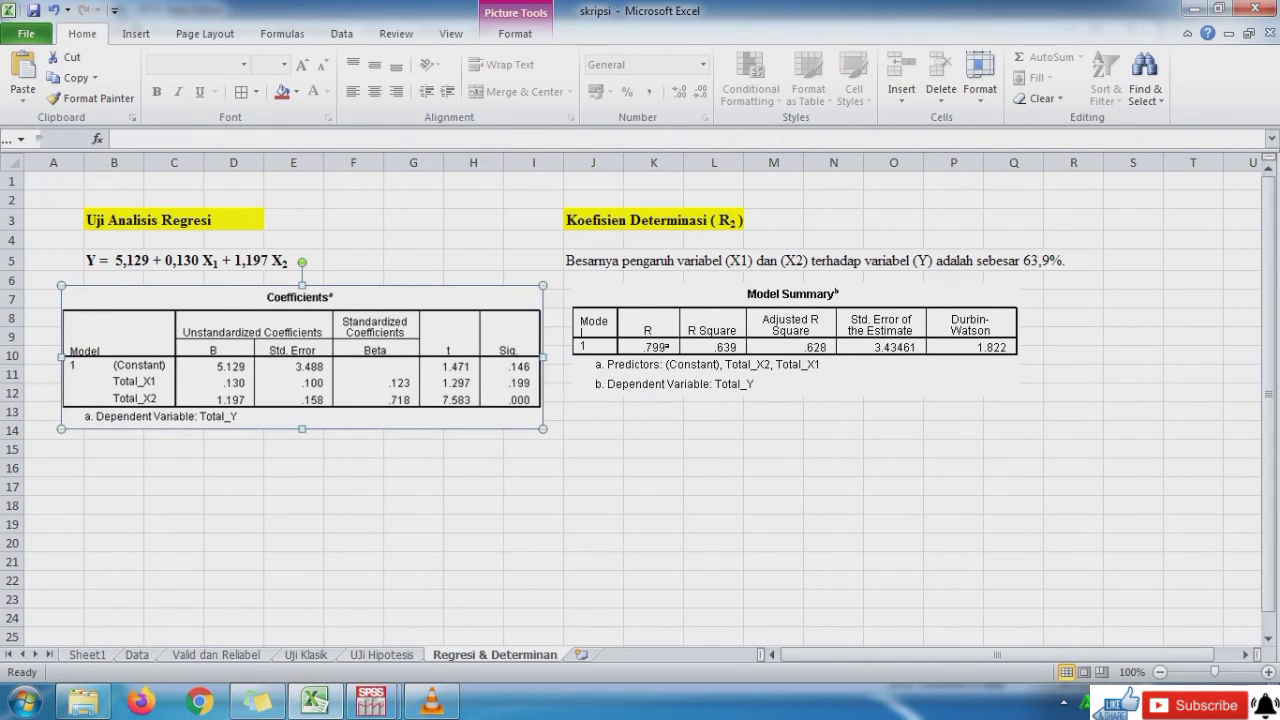
pyautogui.moveTo(796, 340); pyautogui.dragTo(790, 341)
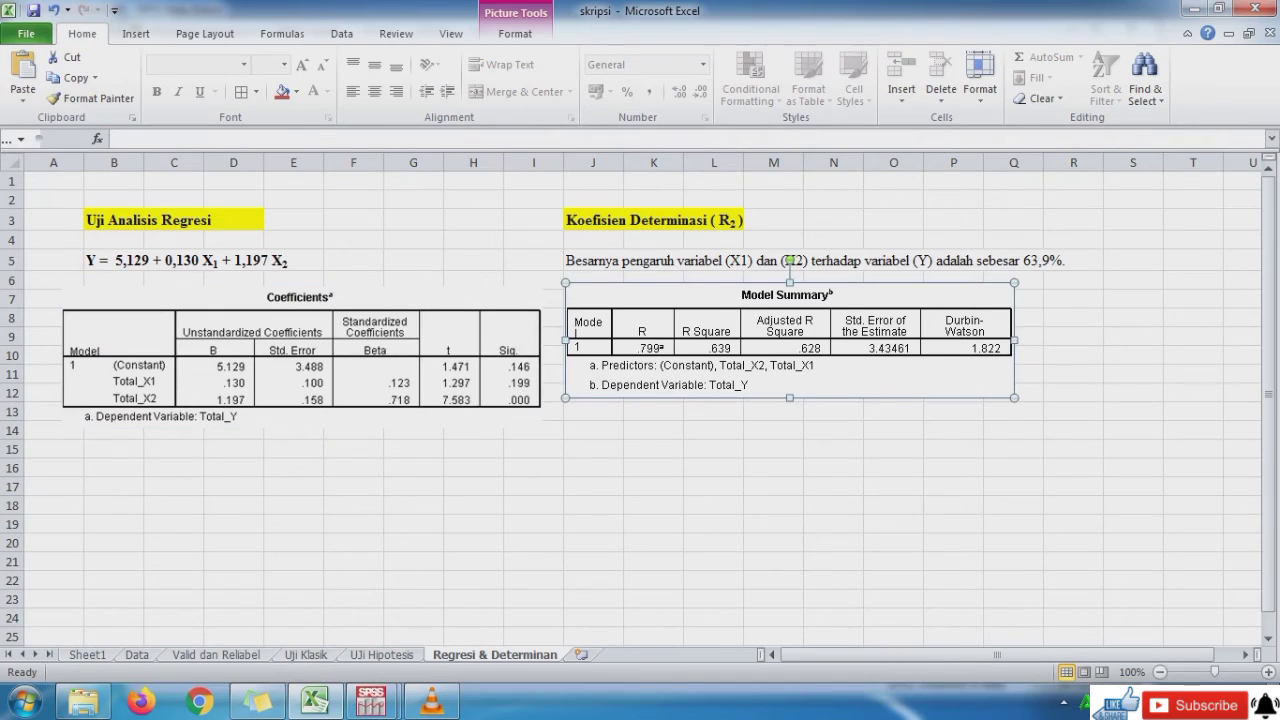
pyautogui.click(593, 261)
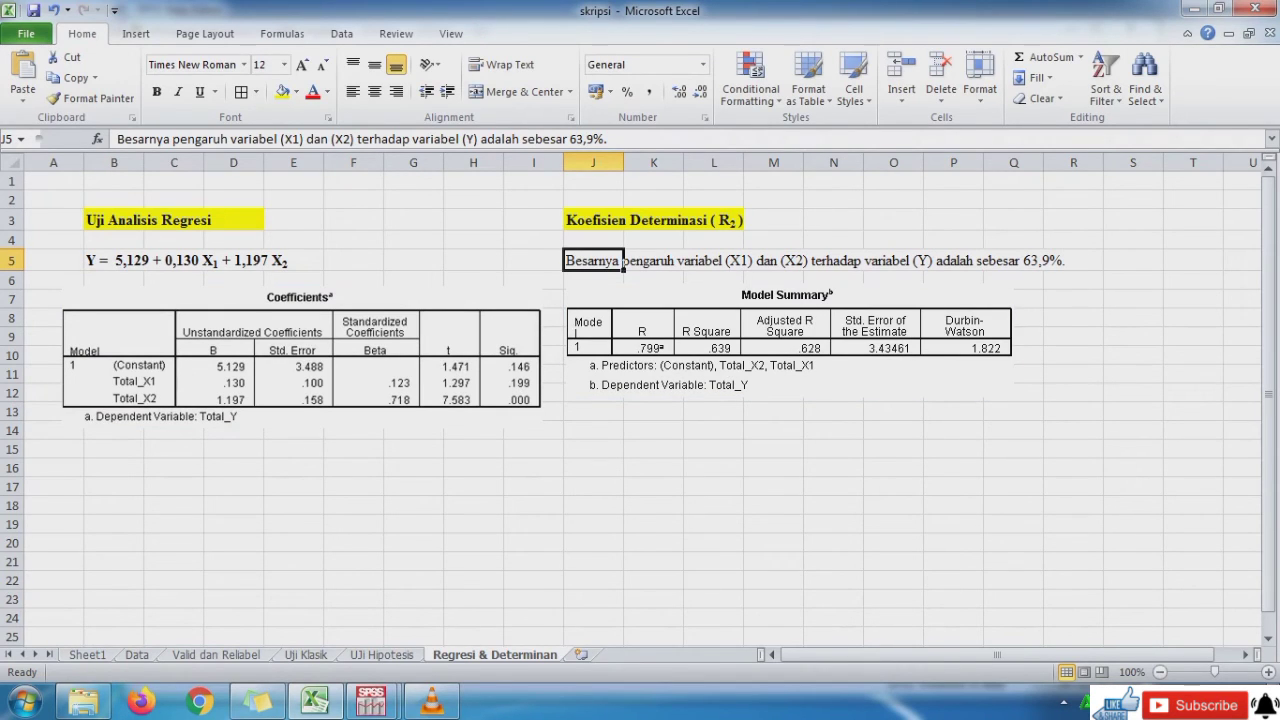
# Replace the percentage at the end of the J5 determination statement with 6,39%.
pyautogui.click(593, 139)
pyautogui.press('BackSpace')
pyautogui.press('BackSpace')
pyautogui.press('BackSpace')
pyautogui.press('BackSpace')
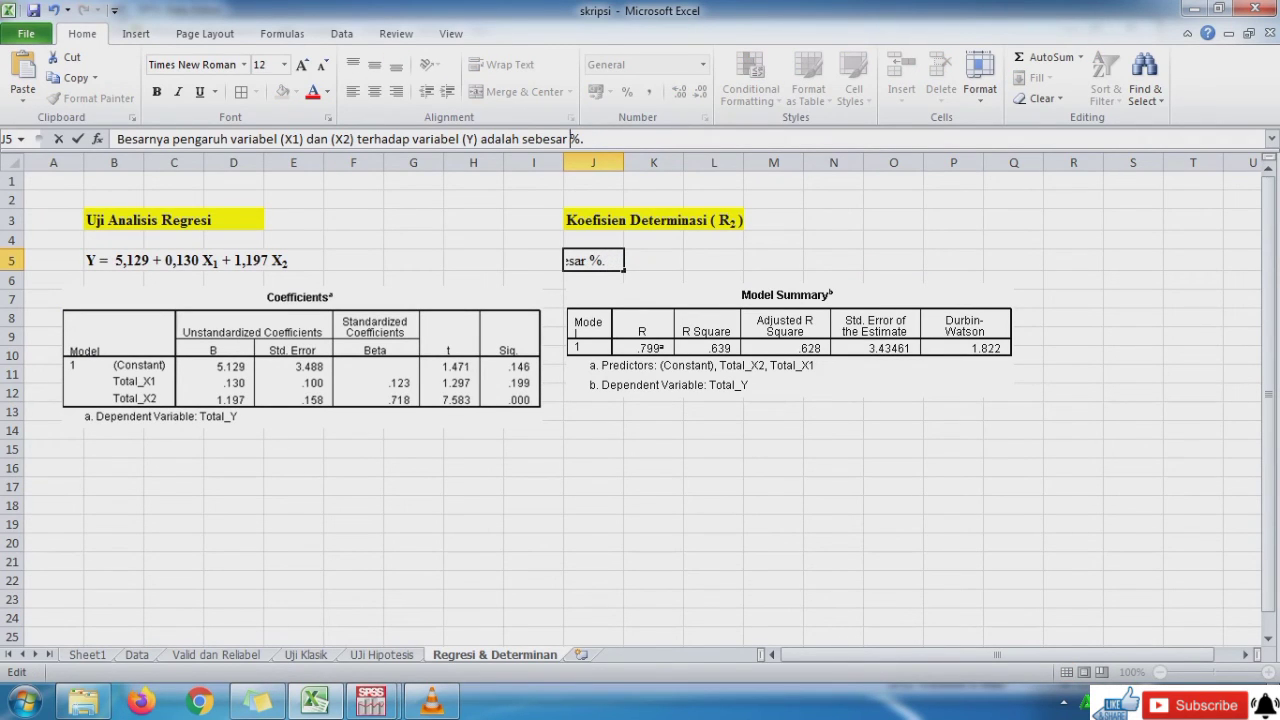
pyautogui.write('6,39')
pyautogui.press('Return')
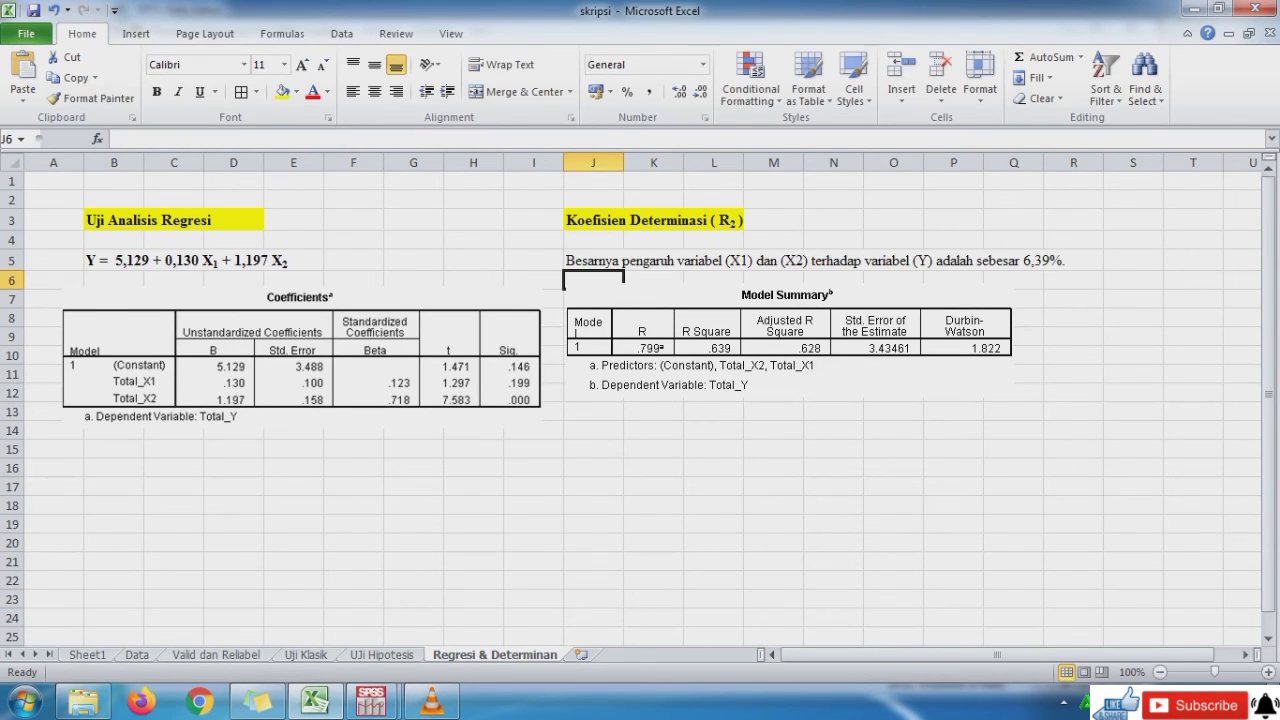
pyautogui.click(833, 449)
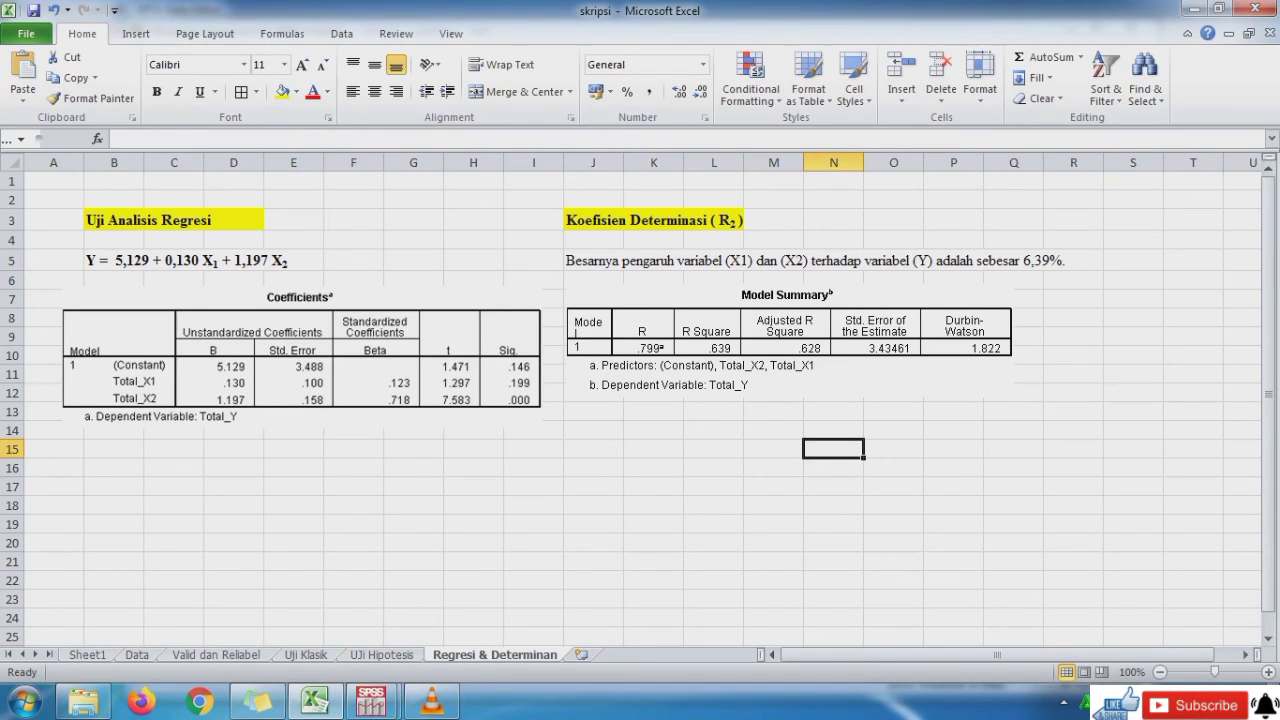
# Review the results and conclusions on the Valid dan Reliabel, Uji Klasik and UJi Hipotesis sheets, ending on Regresi & Determinan.
pyautogui.click(216, 655)
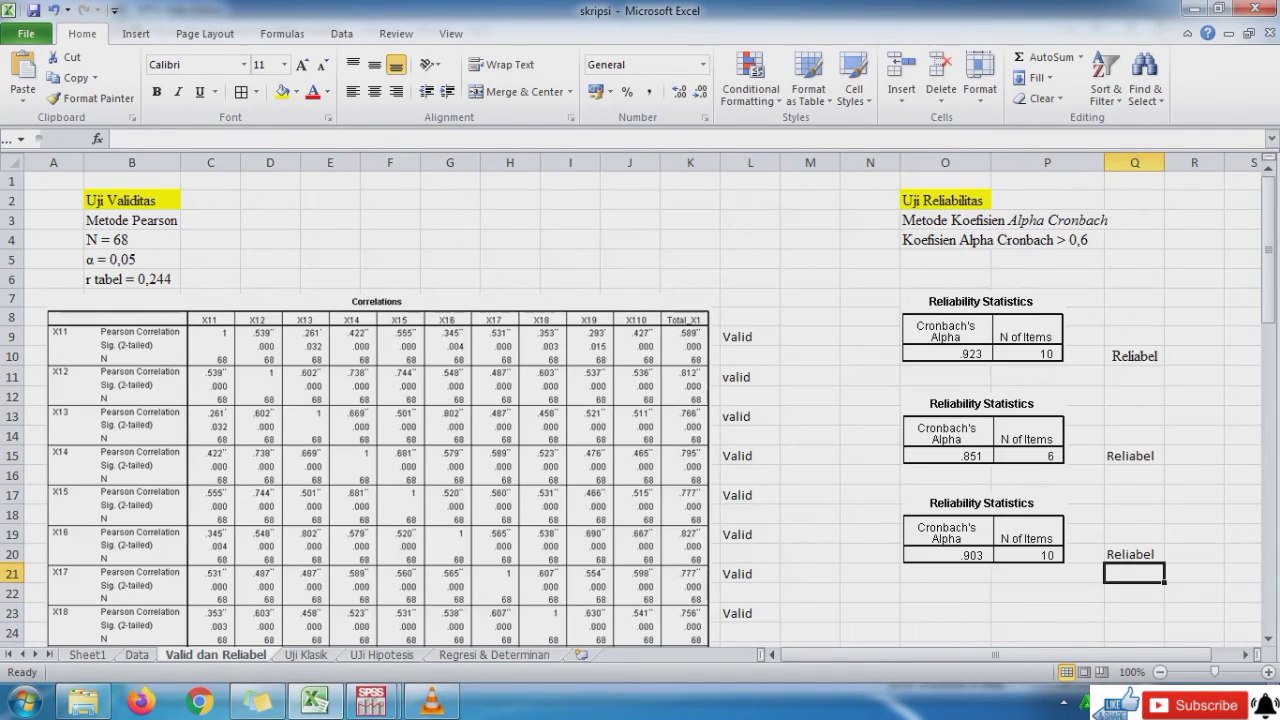
pyautogui.moveTo(1268, 250)
pyautogui.mouseDown()
pyautogui.moveTo(1268, 556)
pyautogui.moveTo(1268, 272)
pyautogui.mouseUp()
pyautogui.hotkey('ctrl', 'pagedown')
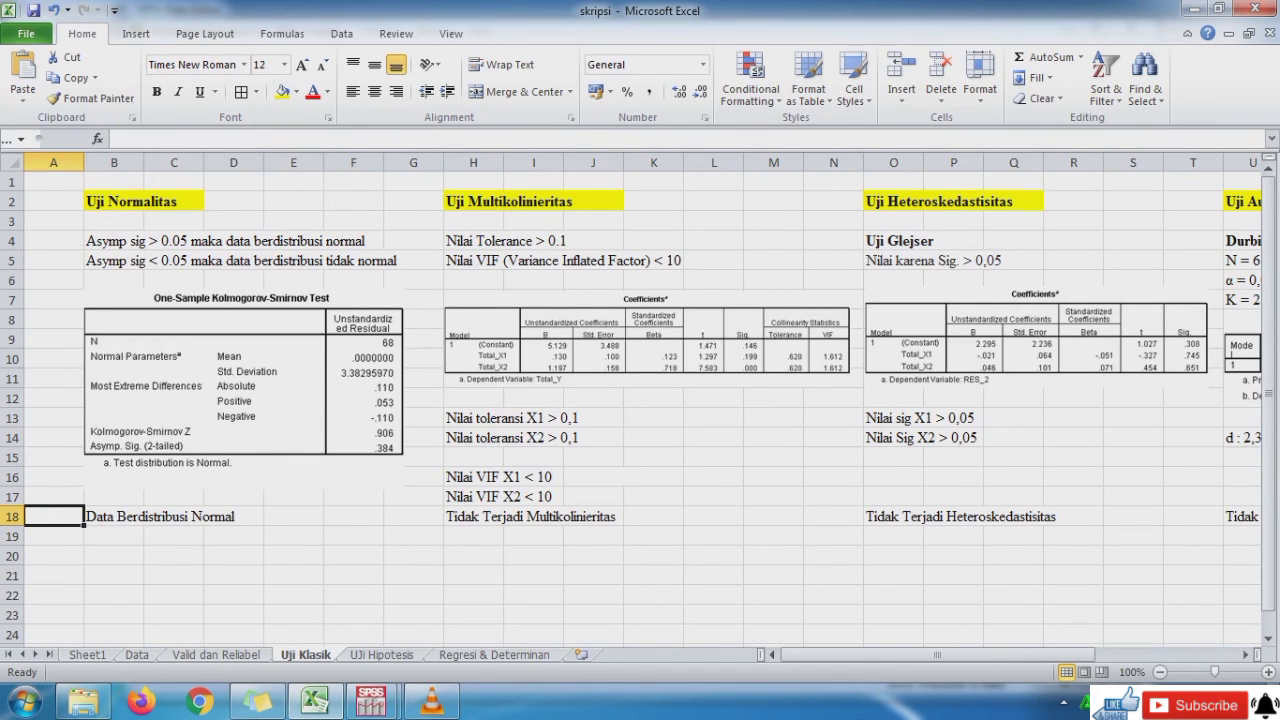
pyautogui.moveTo(937, 654); pyautogui.dragTo(985, 654)
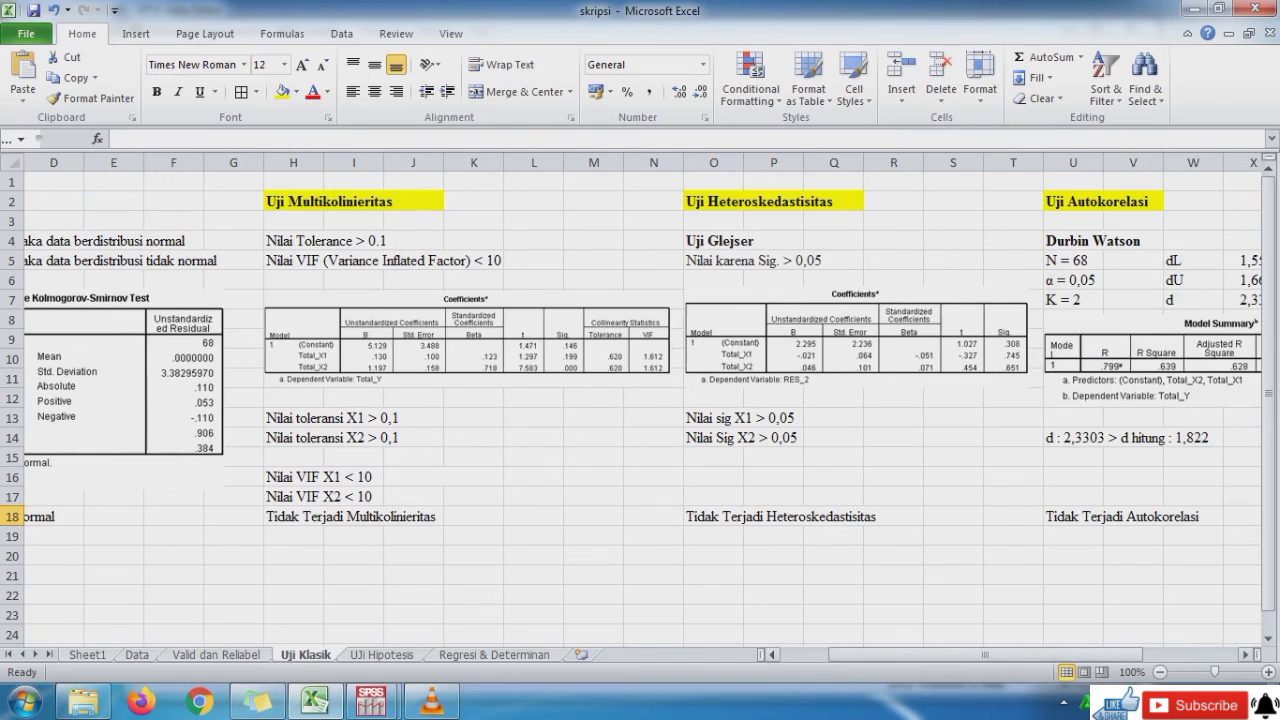
pyautogui.hotkey('ctrl', 'pagedown')
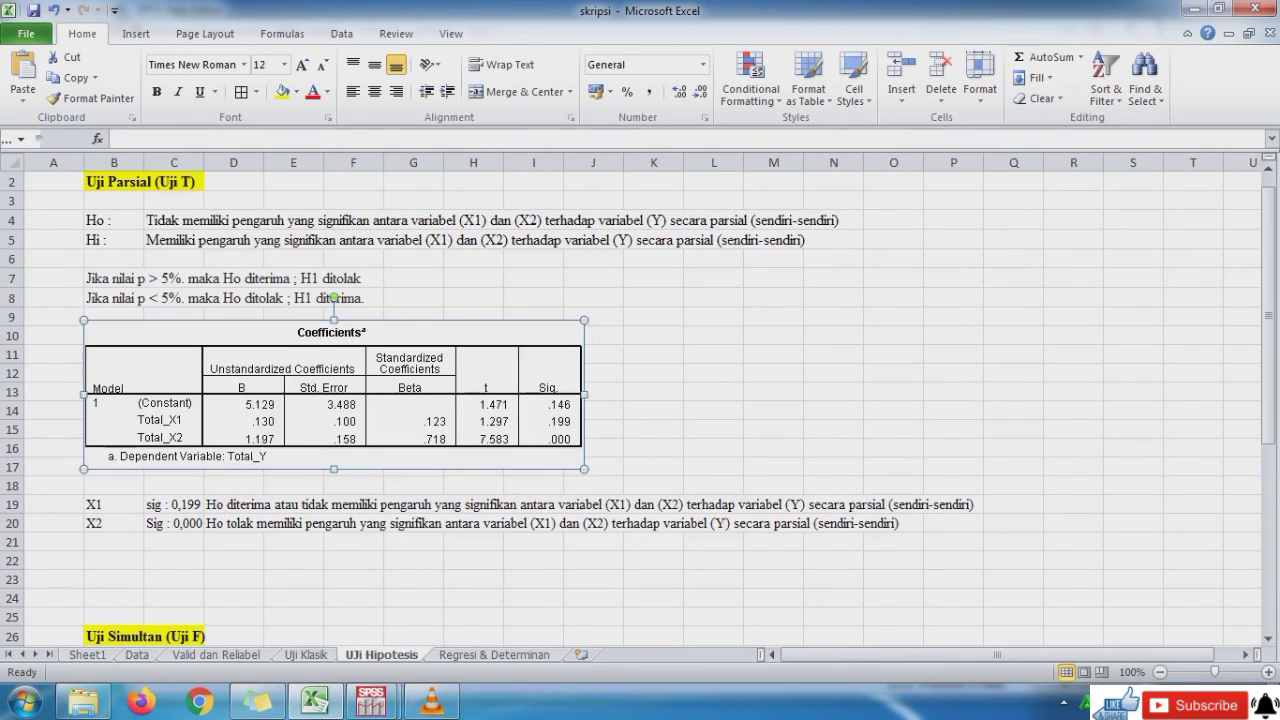
pyautogui.moveTo(1268, 428); pyautogui.dragTo(1268, 435)
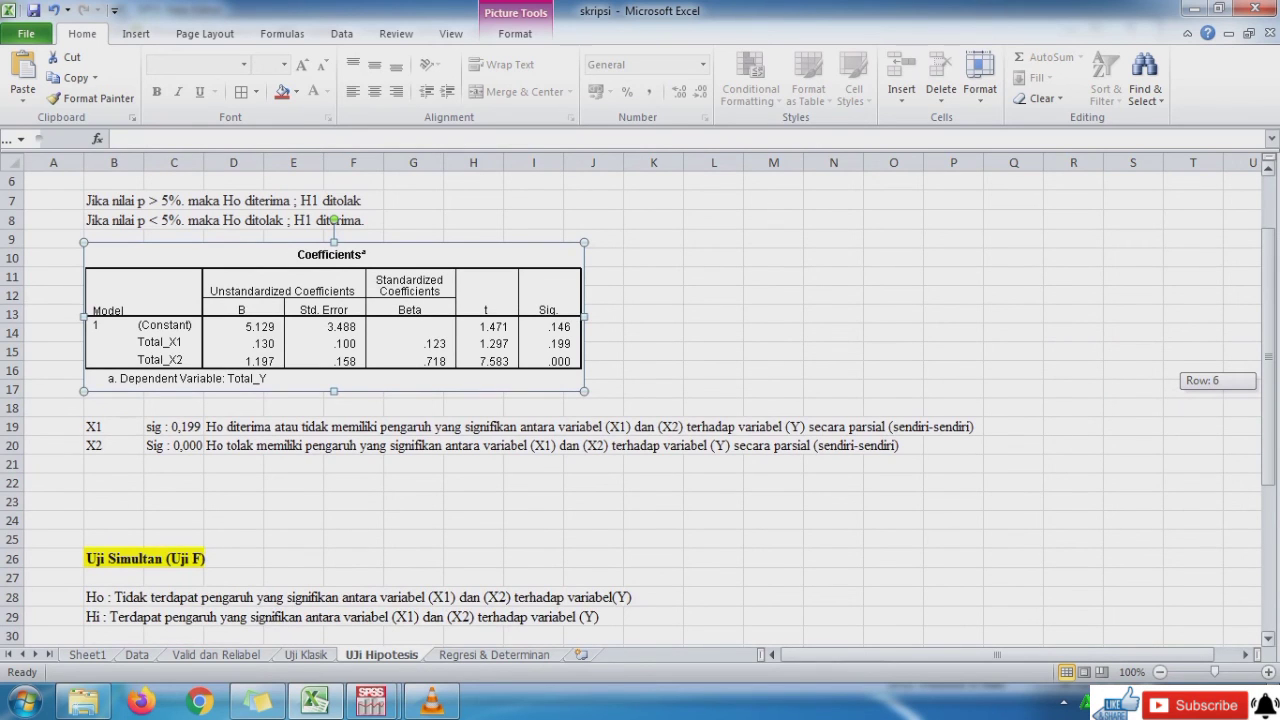
pyautogui.moveTo(1268, 435); pyautogui.dragTo(1268, 467)
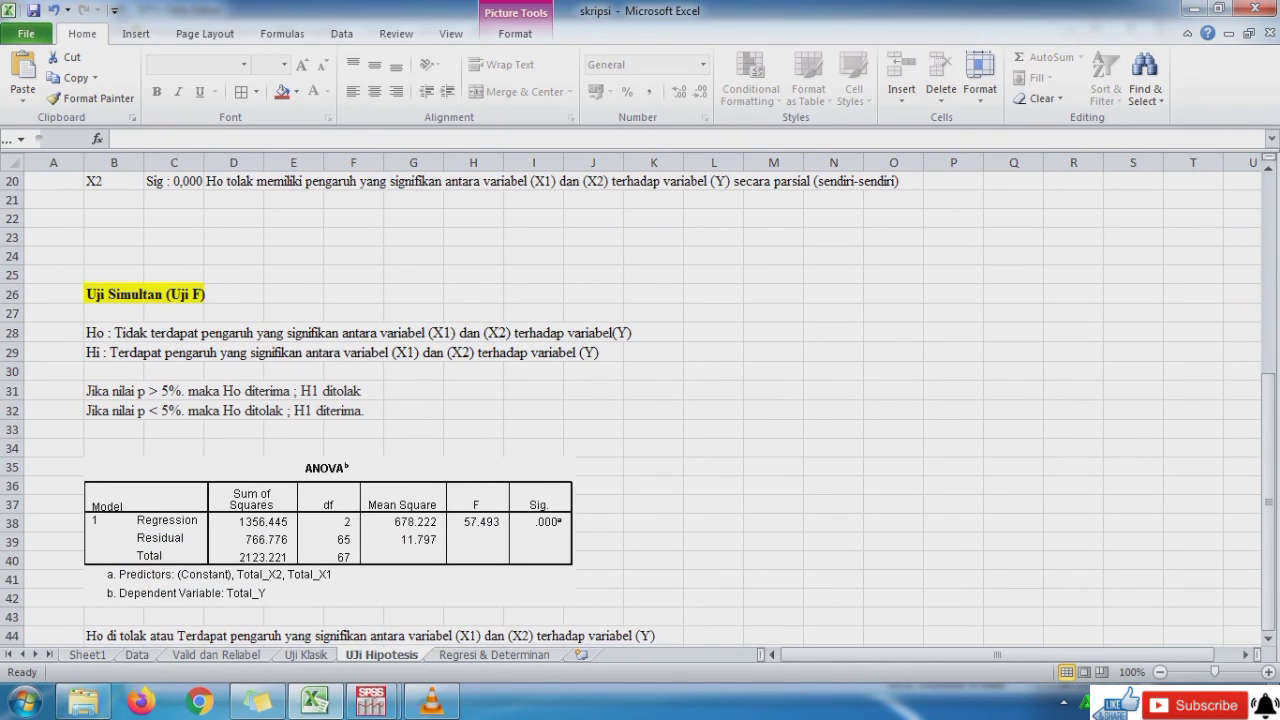
pyautogui.hotkey('ctrl', 'pagedown')
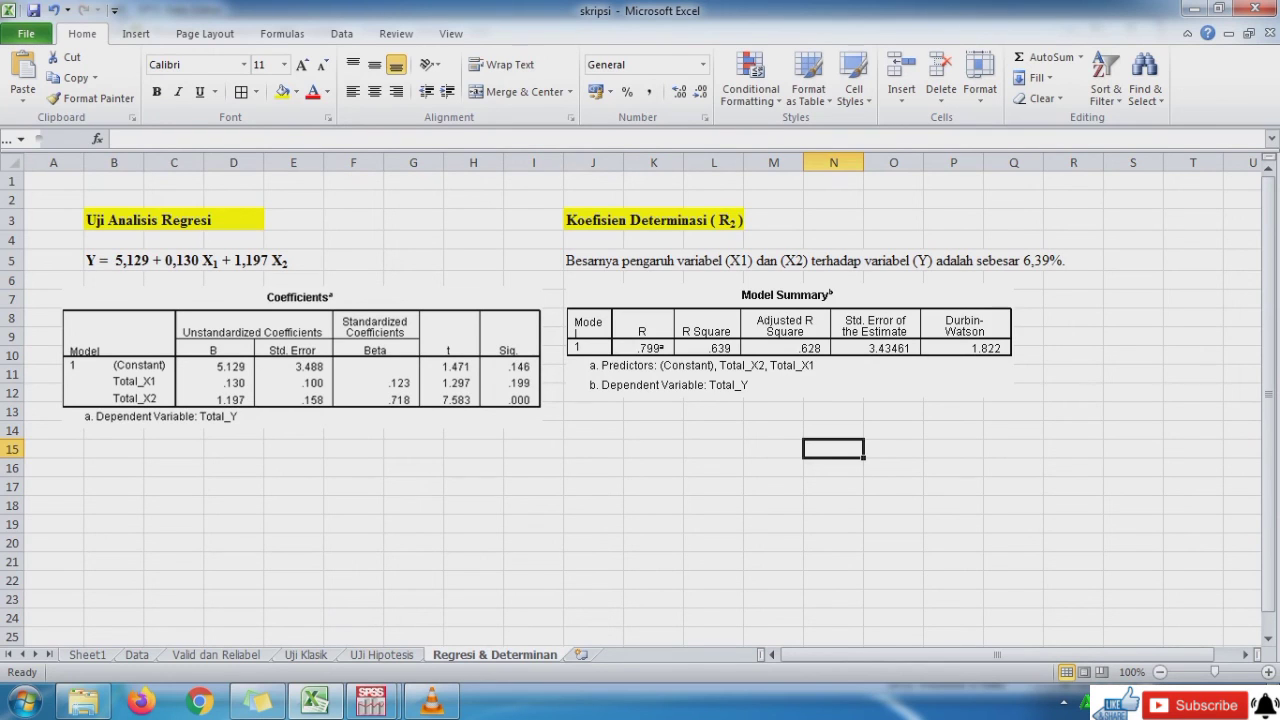
# Correct the decimal comma in the J5 statement so the percentage reads 63,9%.
pyautogui.click(593, 260)
pyautogui.click(577, 139)
pyautogui.press('Delete')
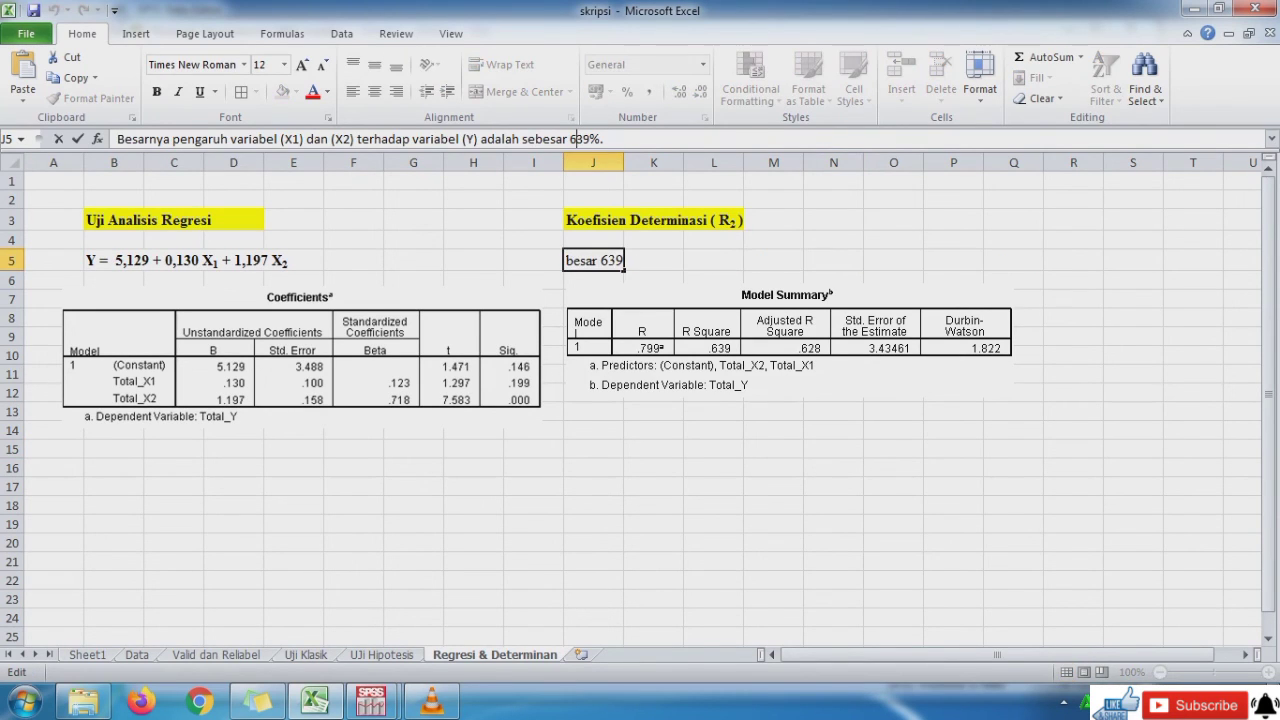
pyautogui.press('Right')
pyautogui.write(',')
pyautogui.press('Return')
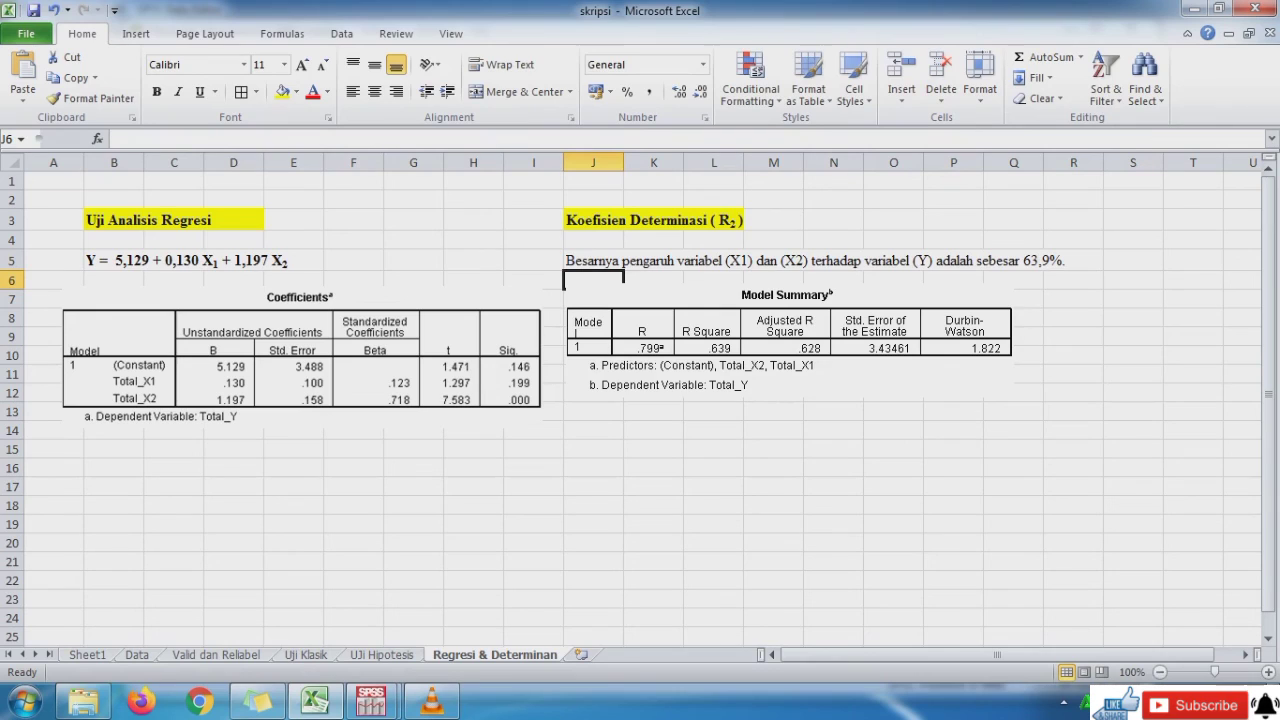